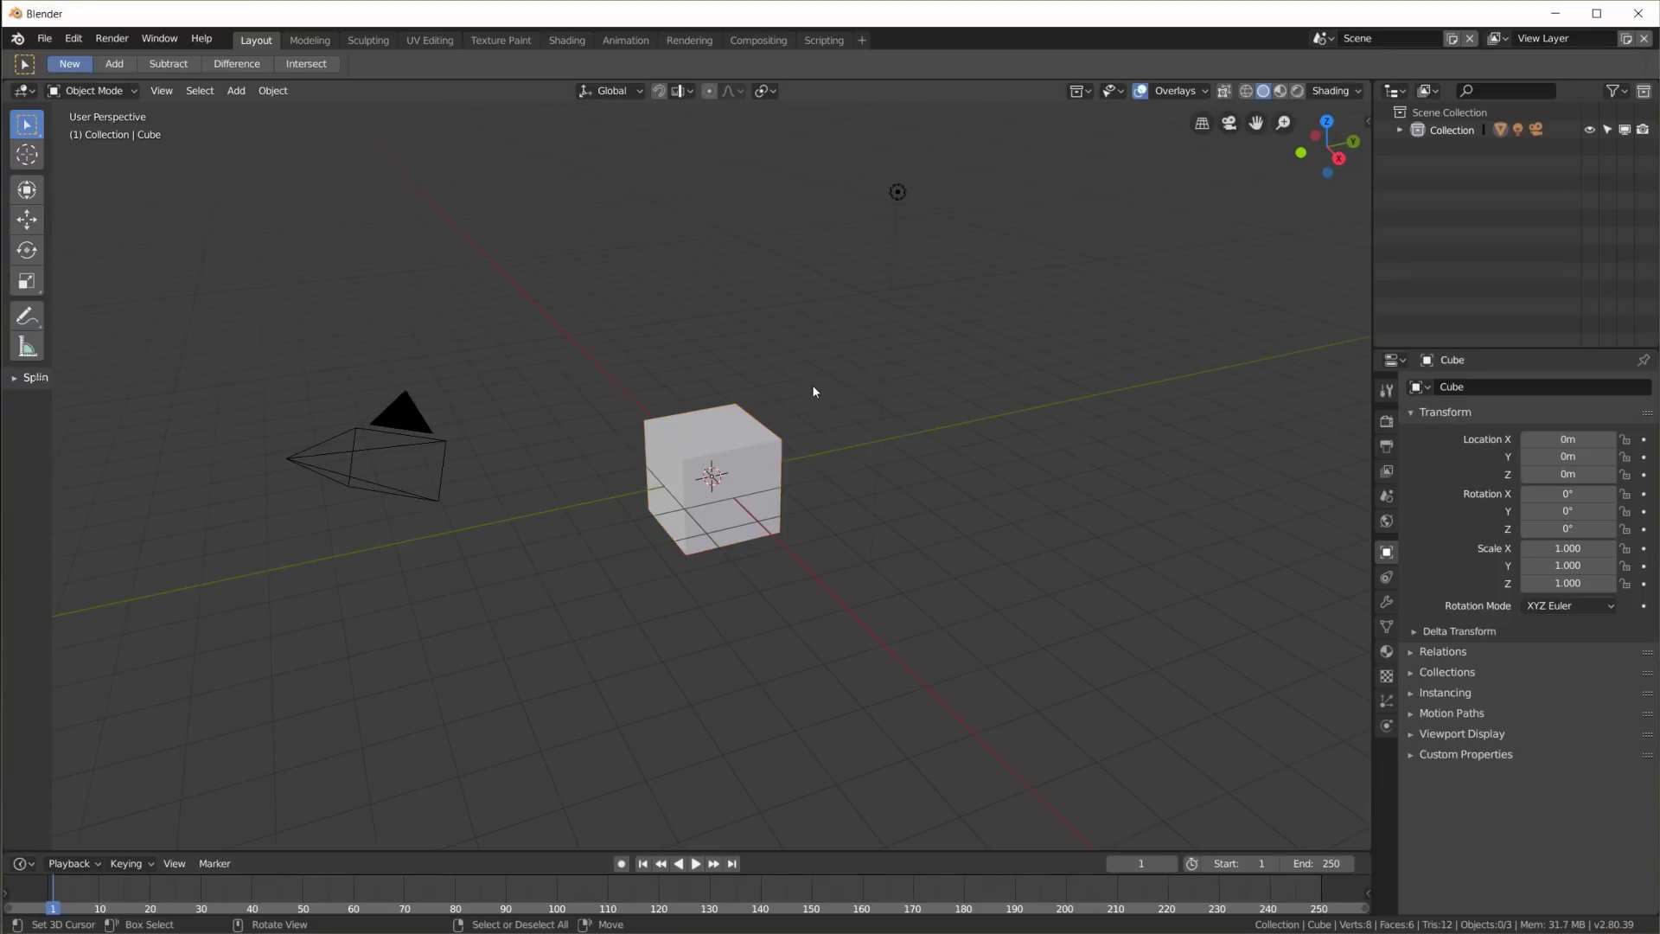
Delete the default cube, camera and light from the scene
{"action": "key", "text": "x"}
{"action": "left_click", "coordinate": [783, 387]}
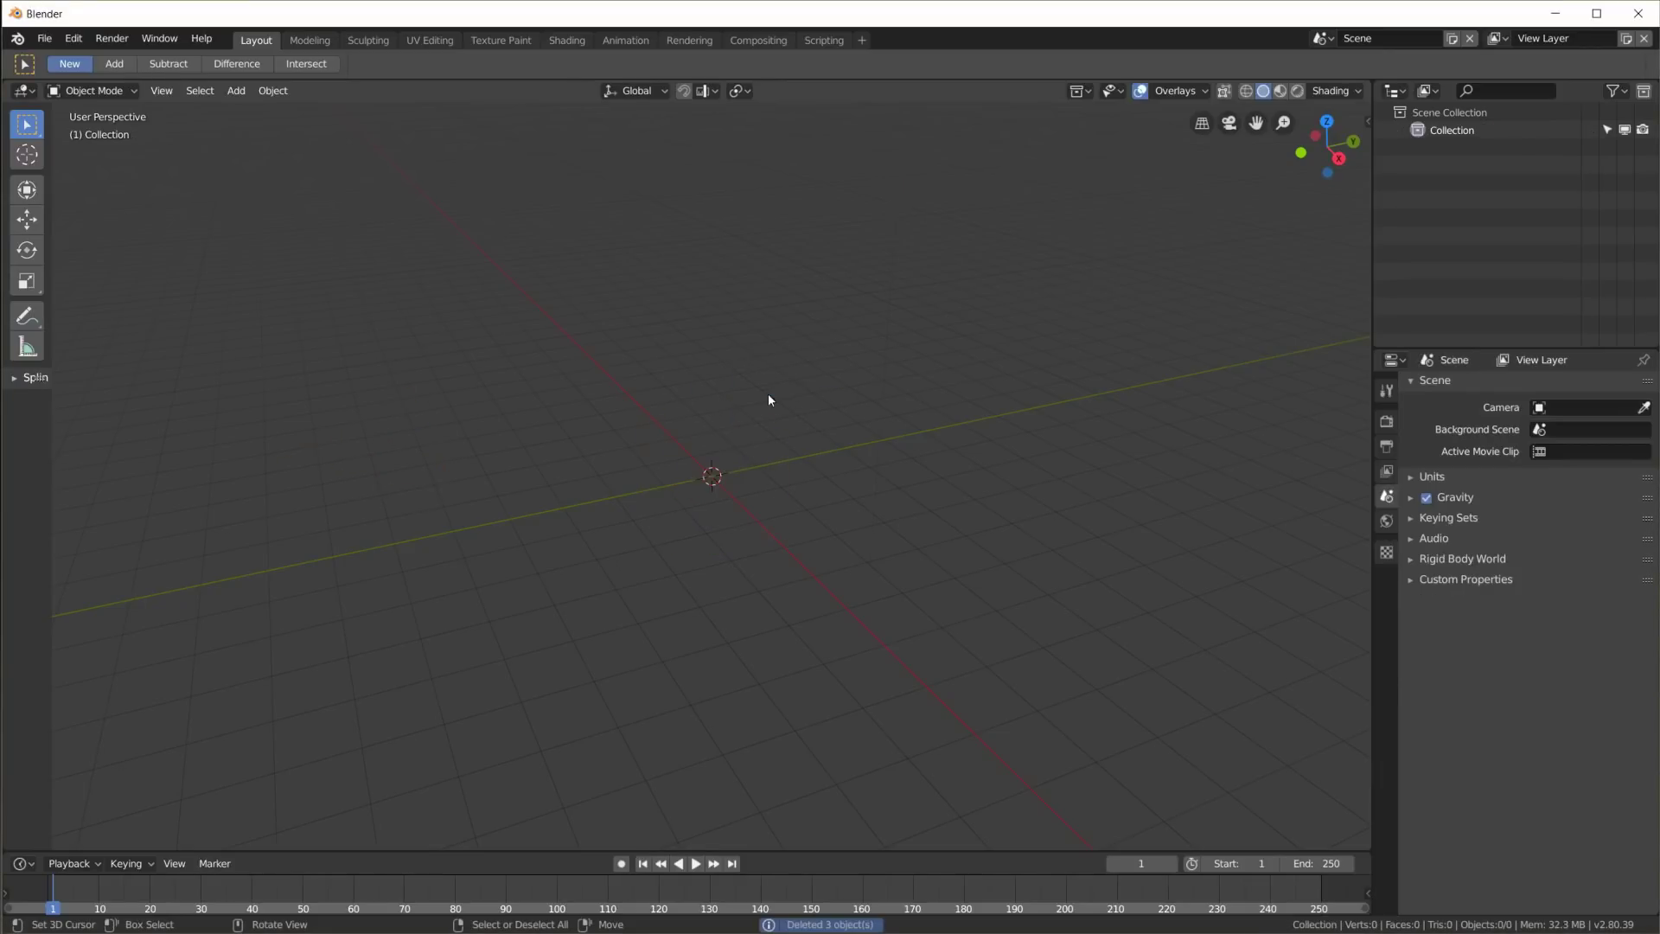
{"action": "middle_click_drag", "start_coordinate": [823, 465], "coordinate": [854, 495]}
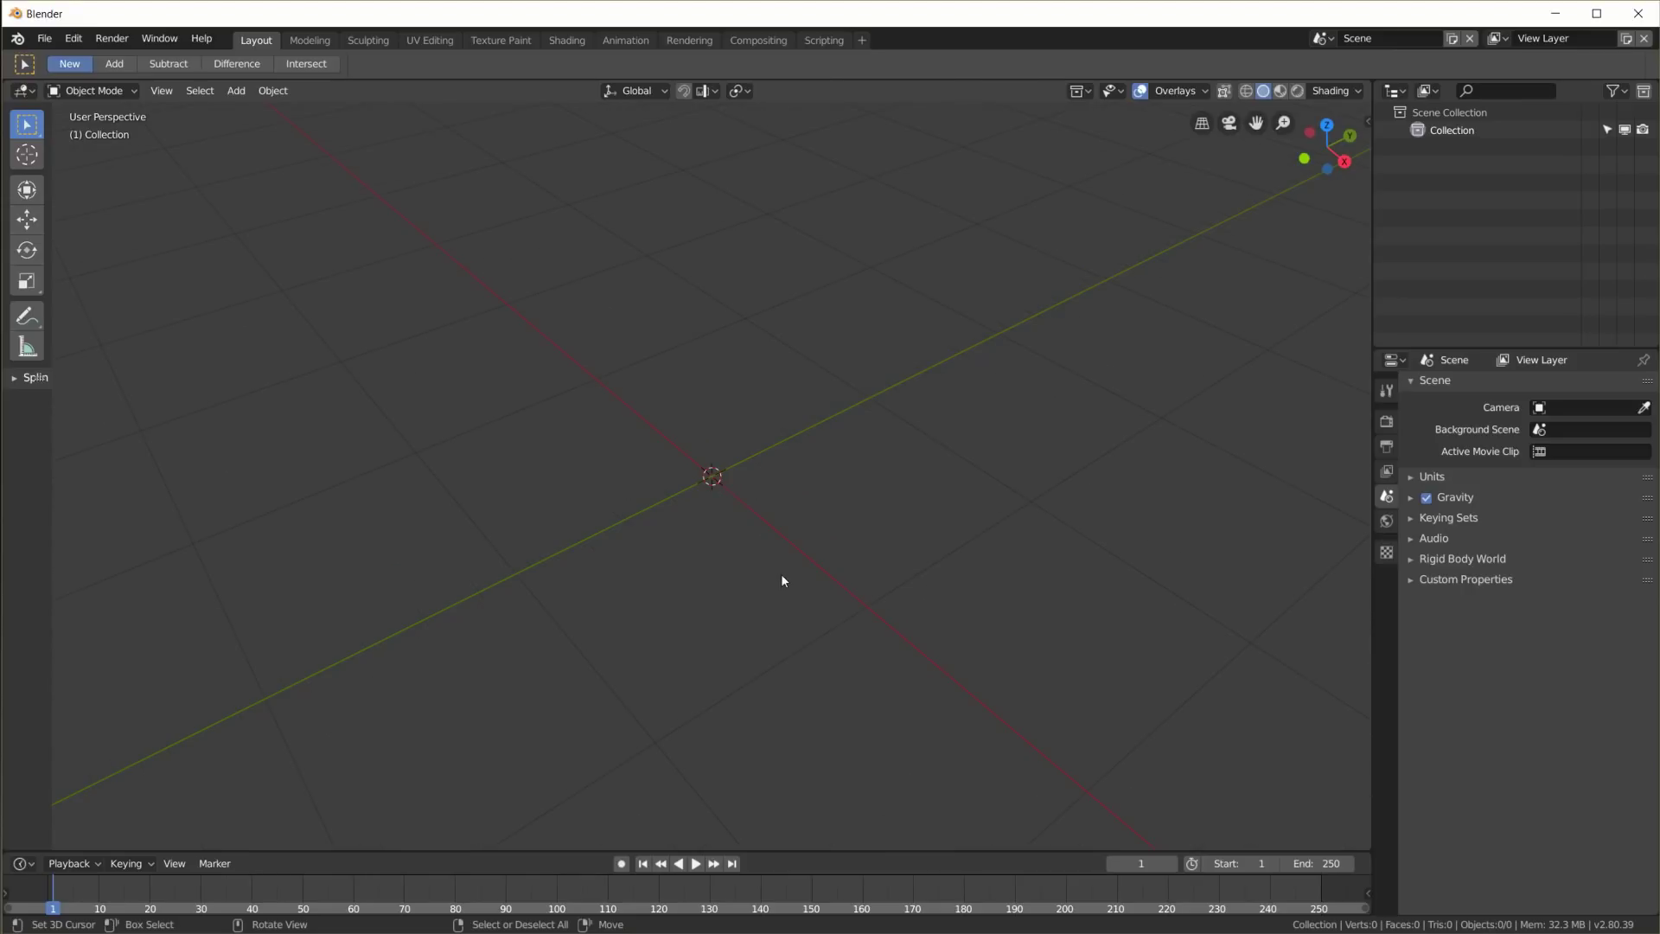
Add a Bezier curve at the world origin and view it from above
{"action": "mouse_move", "coordinate": [783, 577]}
{"action": "middle_mouse_down"}
{"action": "mouse_move", "coordinate": [897, 571]}
{"action": "mouse_move", "coordinate": [927, 541]}
{"action": "mouse_move", "coordinate": [833, 465]}
{"action": "mouse_move", "coordinate": [804, 596]}
{"action": "mouse_move", "coordinate": [787, 567]}
{"action": "middle_mouse_up"}
{"action": "key", "text": "shift+a"}
{"action": "mouse_move", "coordinate": [816, 476]}
{"action": "left_click", "coordinate": [941, 482]}
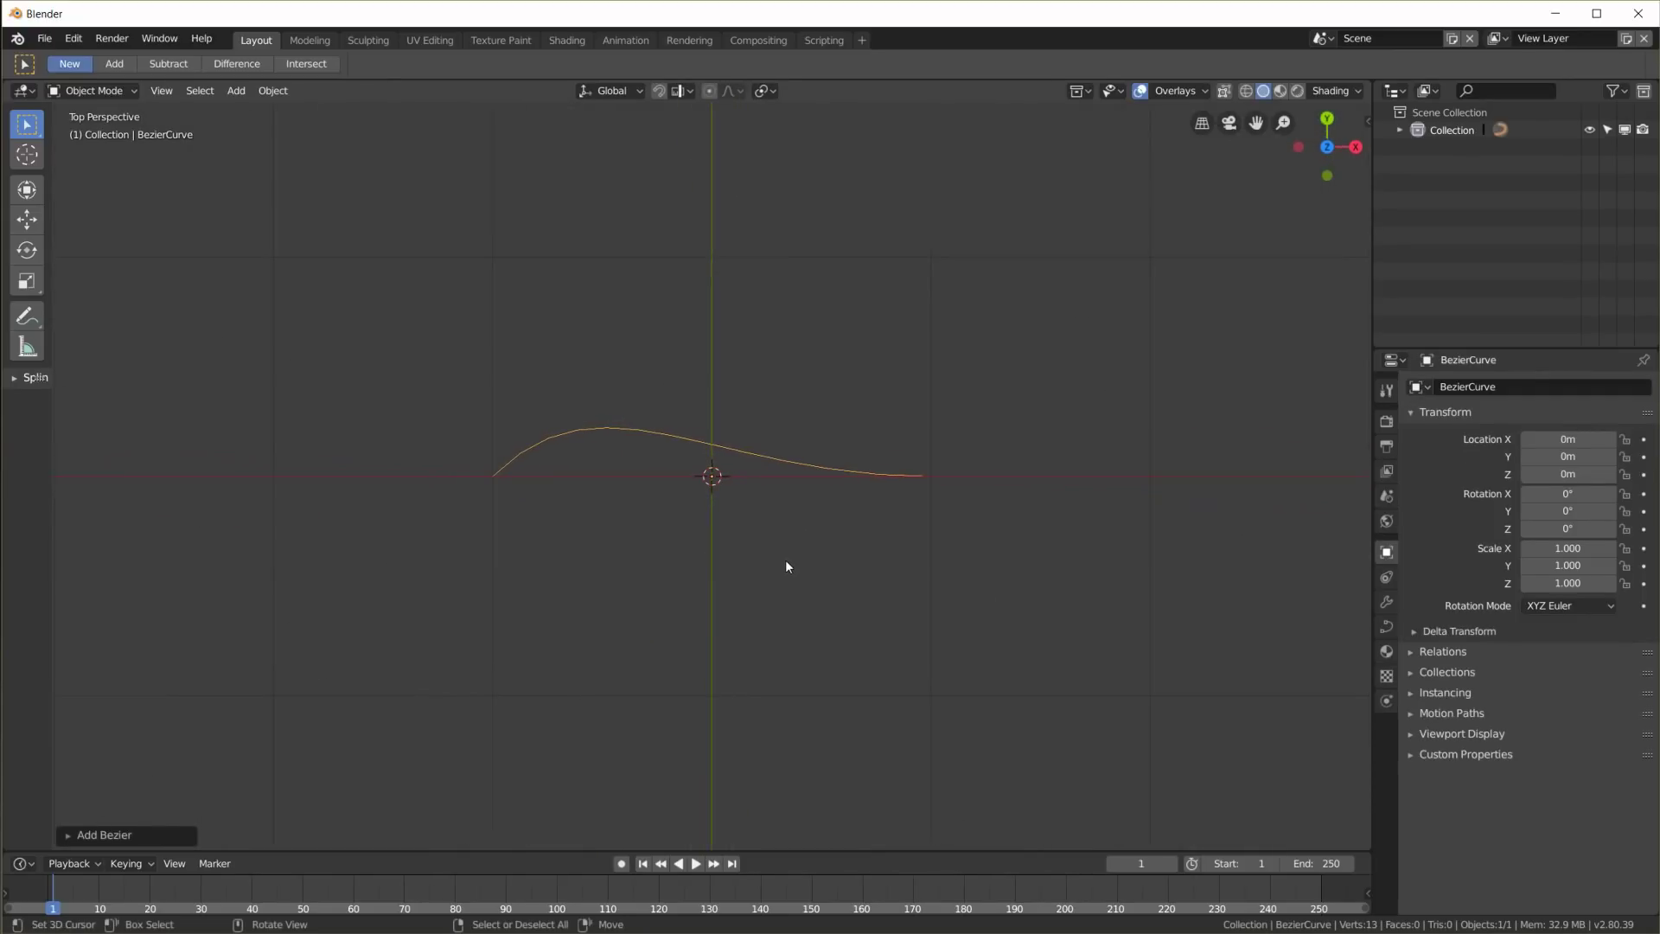
Straighten the Bezier curve in Edit Mode by setting the handles of its start control point to Automatic
{"action": "scroll", "coordinate": [785, 559], "scroll_direction": "up", "scroll_amount": 3}
{"action": "key", "text": "Tab"}
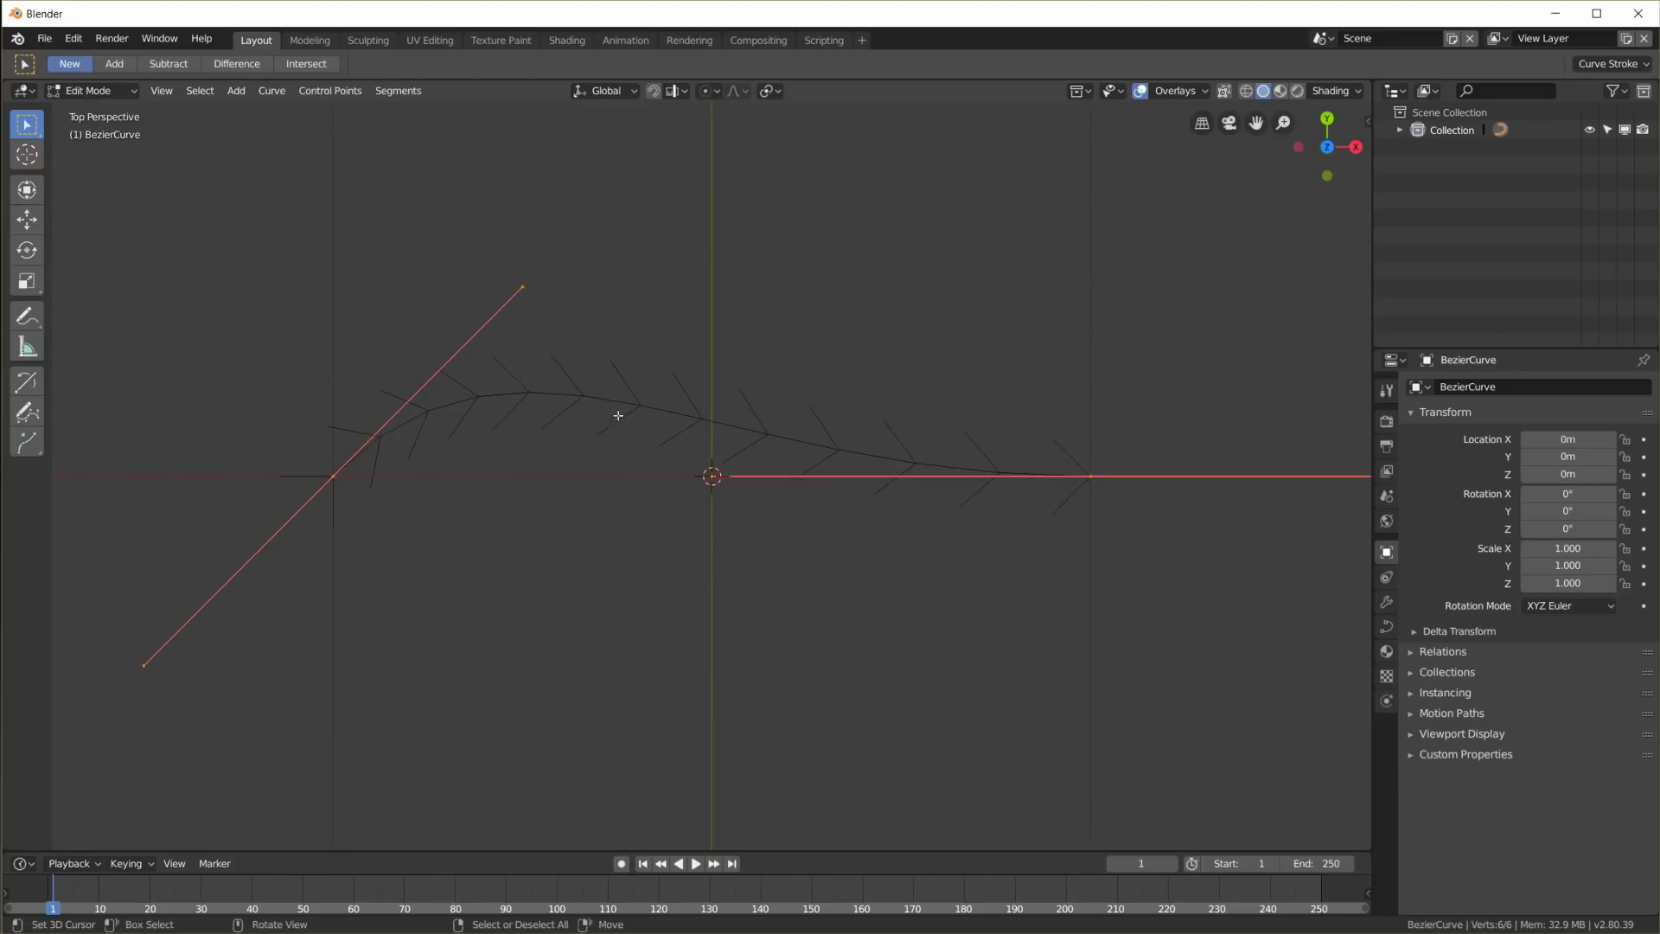
{"action": "left_click", "coordinate": [329, 475]}
{"action": "left_click", "coordinate": [1078, 477]}
{"action": "left_click", "coordinate": [346, 472]}
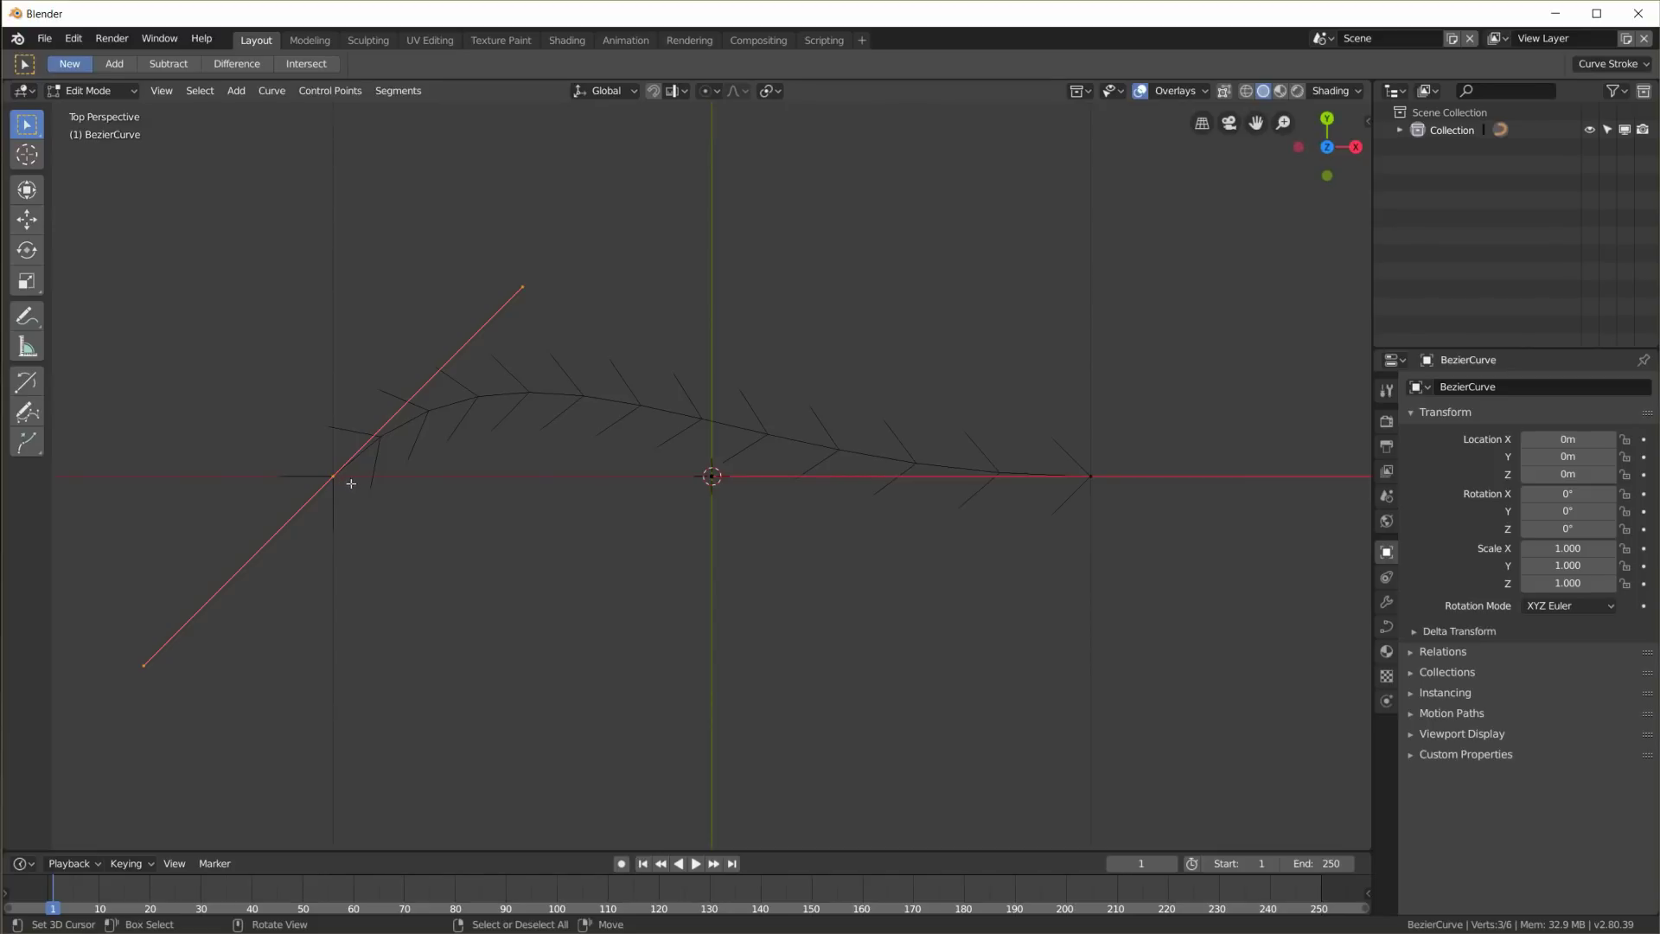
{"action": "key", "text": "v"}
{"action": "left_click", "coordinate": [344, 484]}
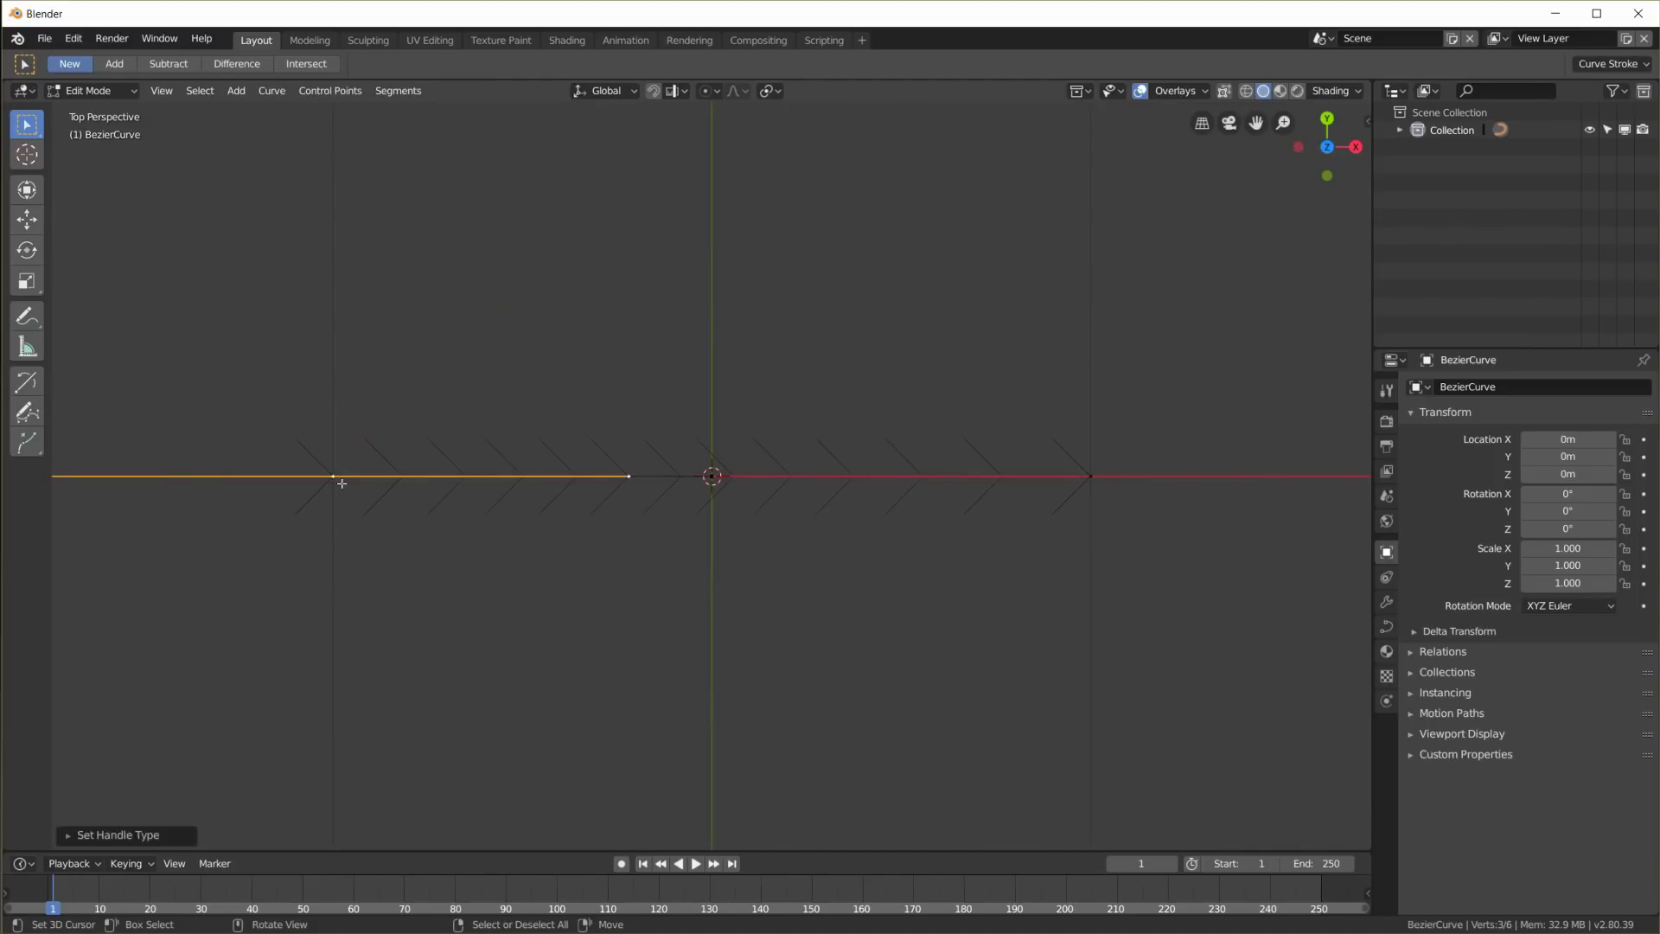
{"action": "middle_click_drag", "start_coordinate": [778, 511], "coordinate": [744, 437]}
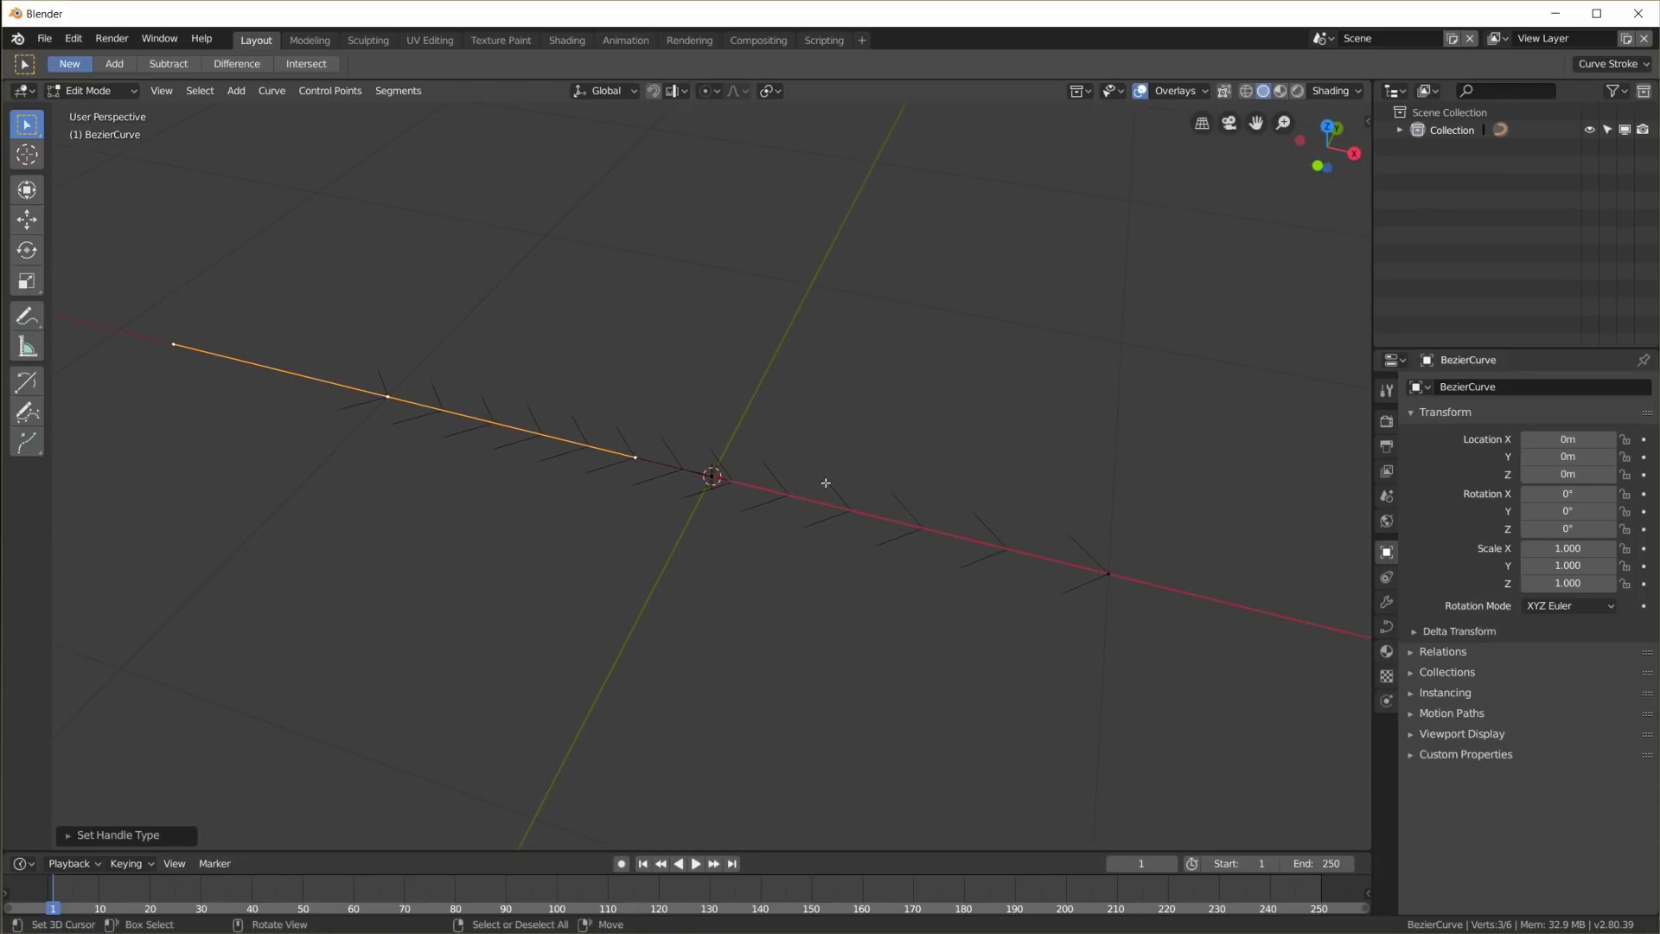
Subdivide the whole Bezier curve with 20 cuts
{"action": "key", "text": "a"}
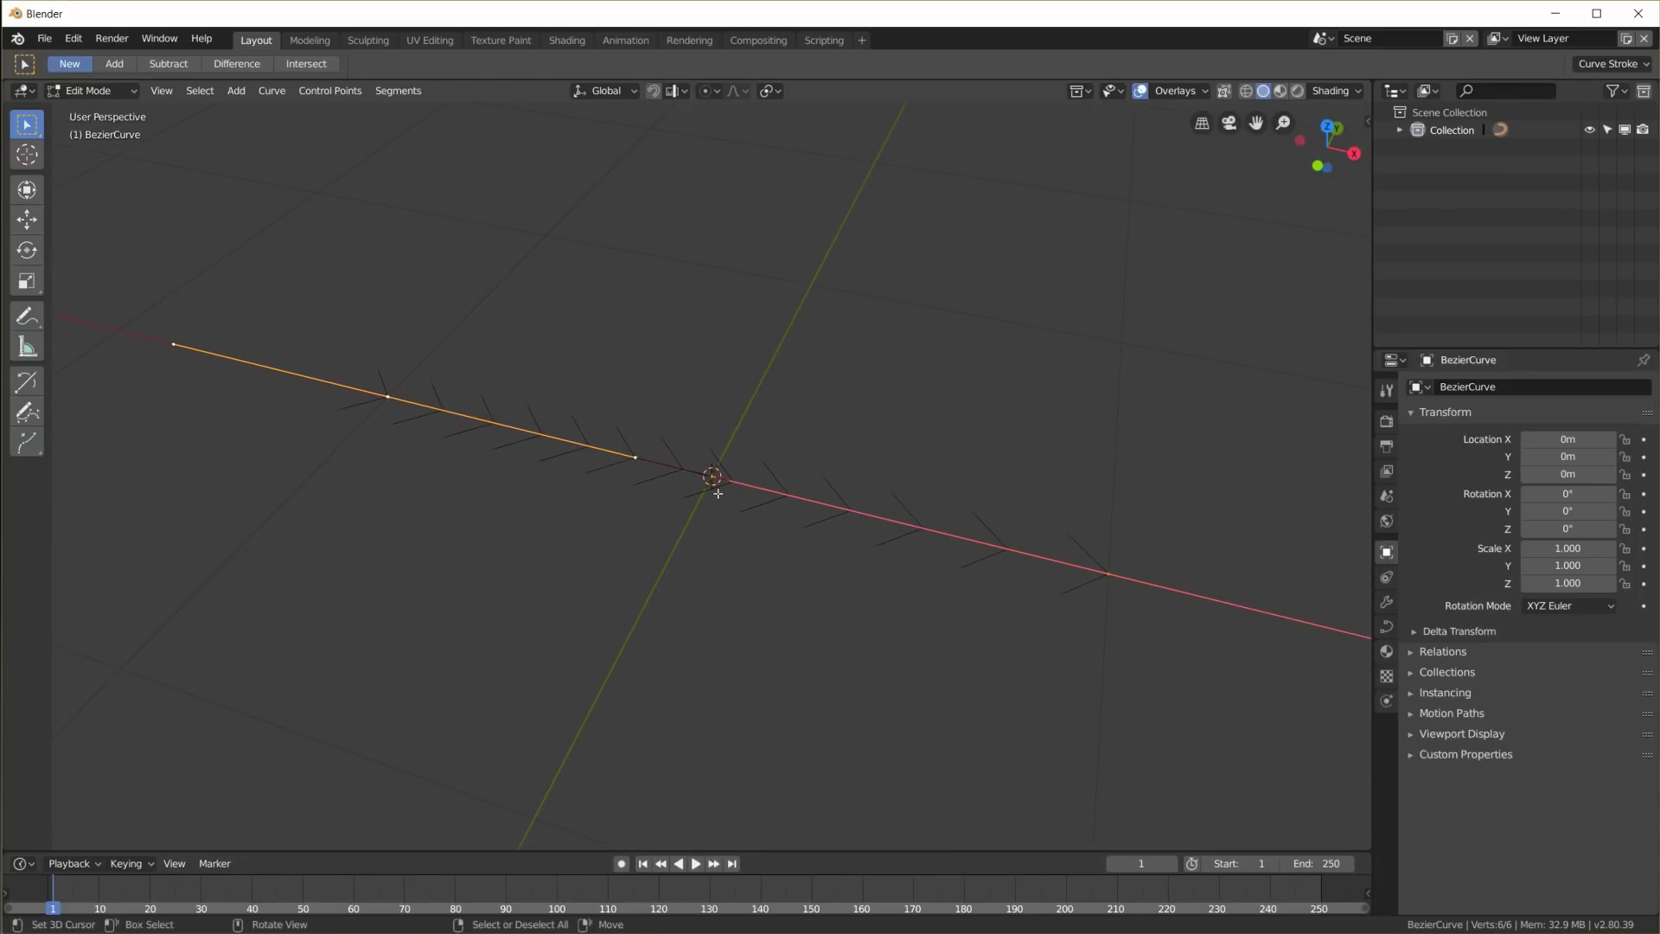
{"action": "right_click", "coordinate": [709, 485]}
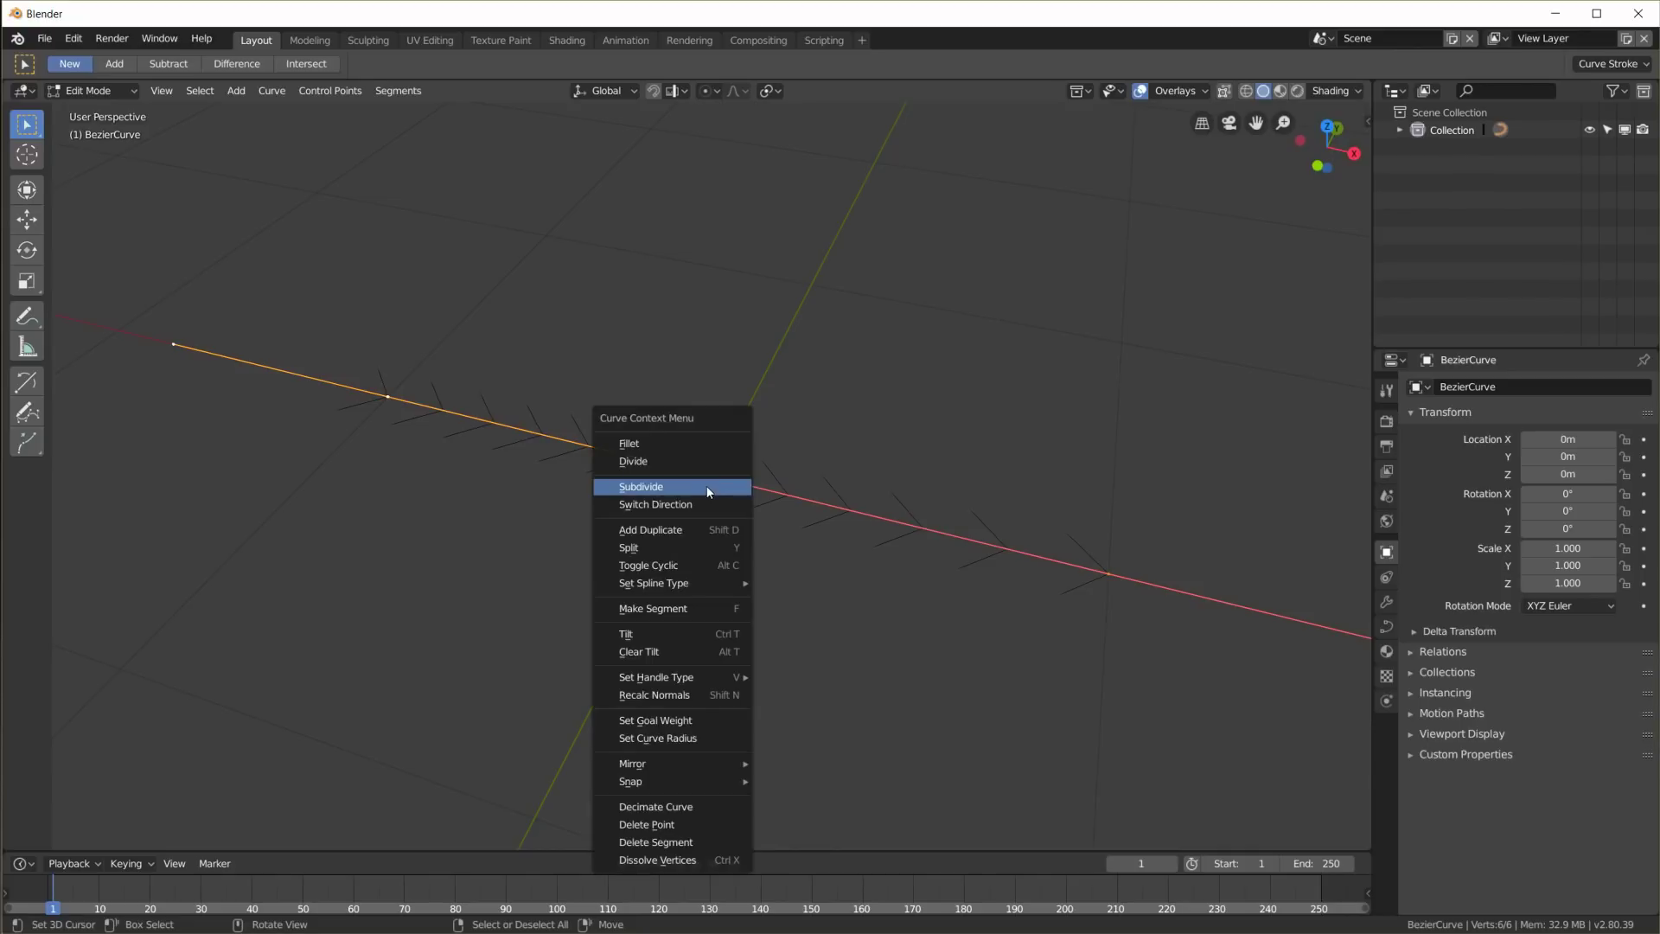
{"action": "left_click", "coordinate": [688, 483]}
{"action": "left_click", "coordinate": [68, 835]}
{"action": "left_click", "coordinate": [260, 830]}
{"action": "type", "text": "20"}
{"action": "key", "text": "Return"}
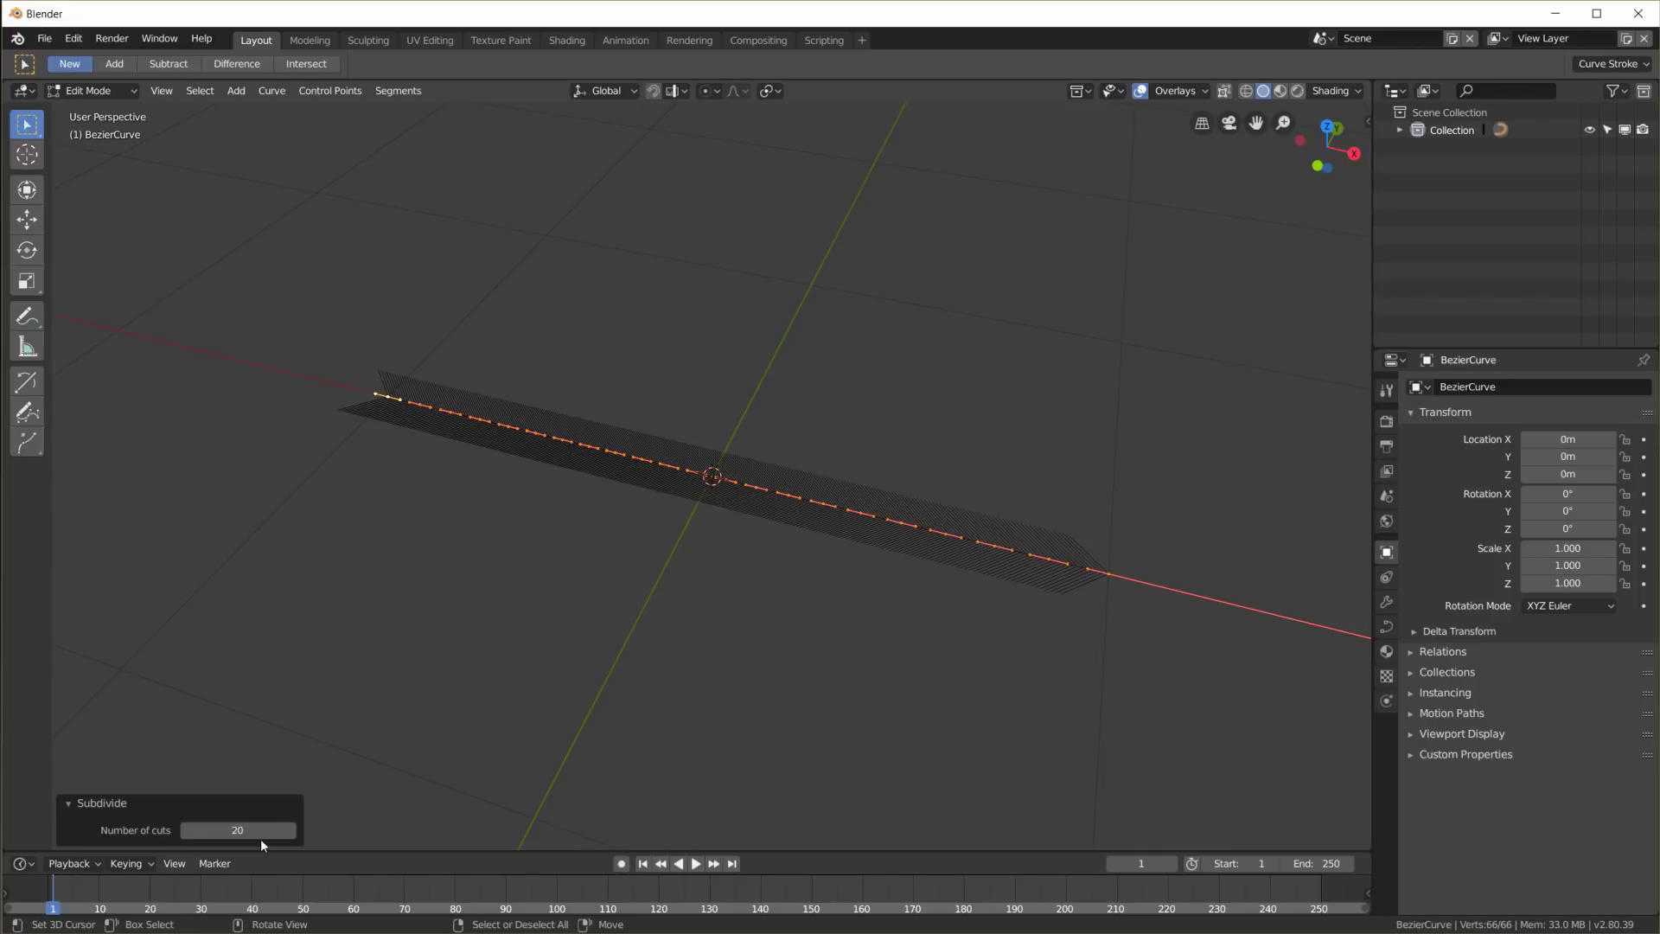
{"action": "key", "text": "Tab"}
{"action": "key", "text": "Tab"}
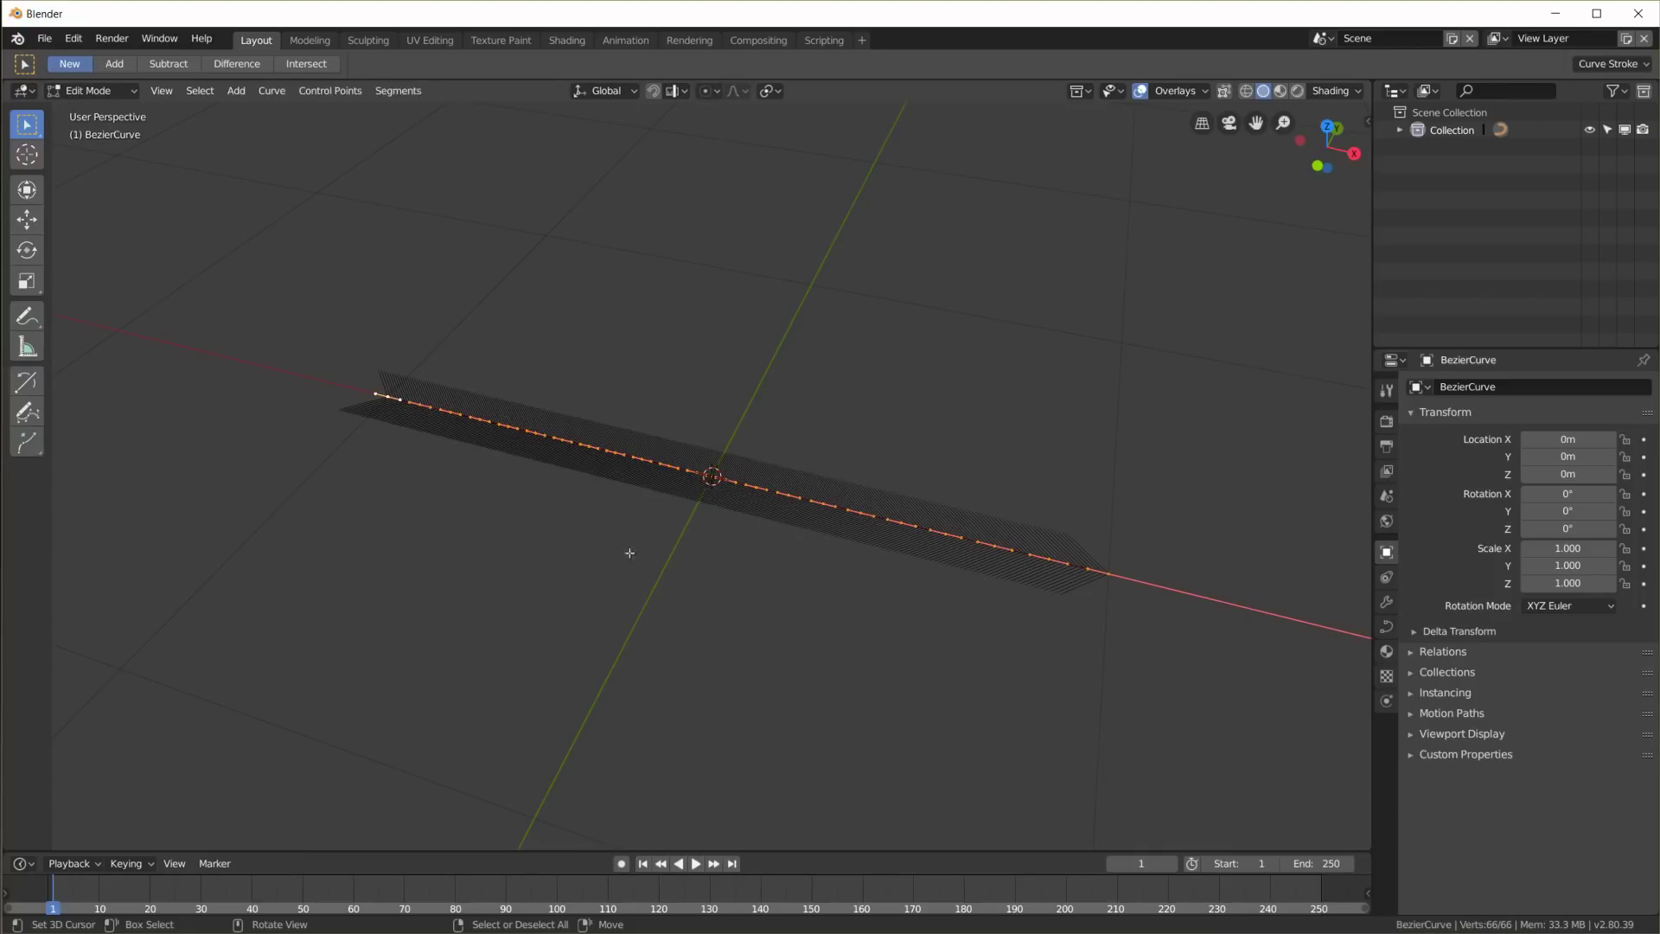
Scale the long outer handle at the curve's end down to about 0.074, then return to Object Mode with the curve selected
{"action": "left_click", "coordinate": [1400, 130]}
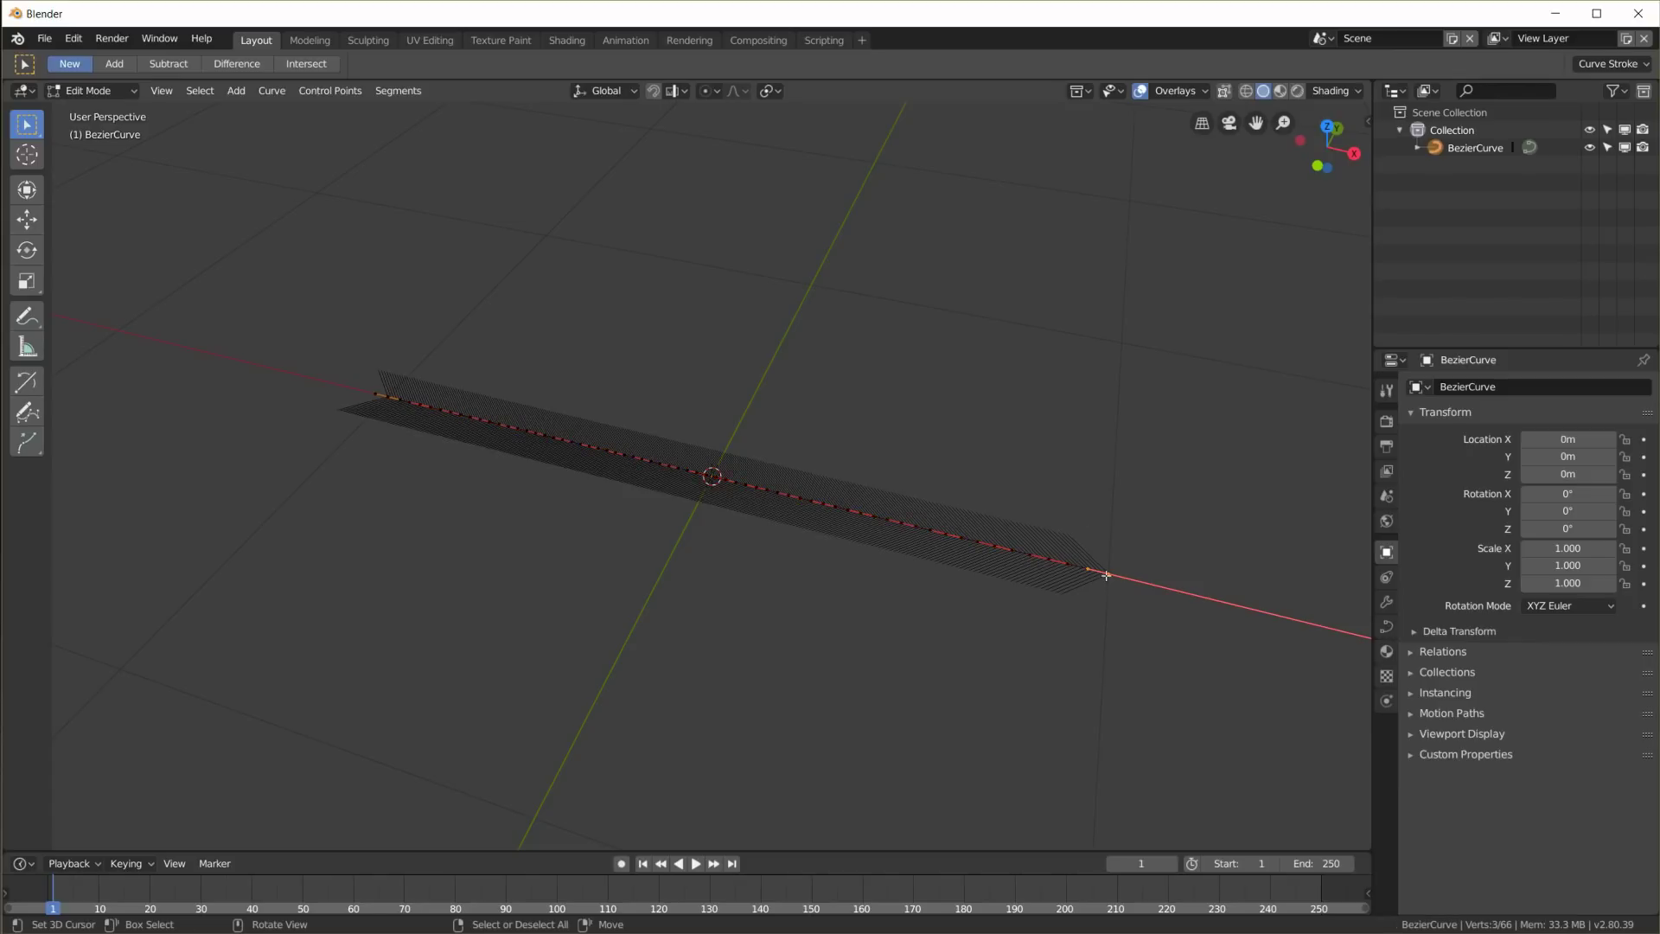
{"action": "key", "text": "ctrl+z"}
{"action": "key", "text": "ctrl+z"}
{"action": "key", "text": "x"}
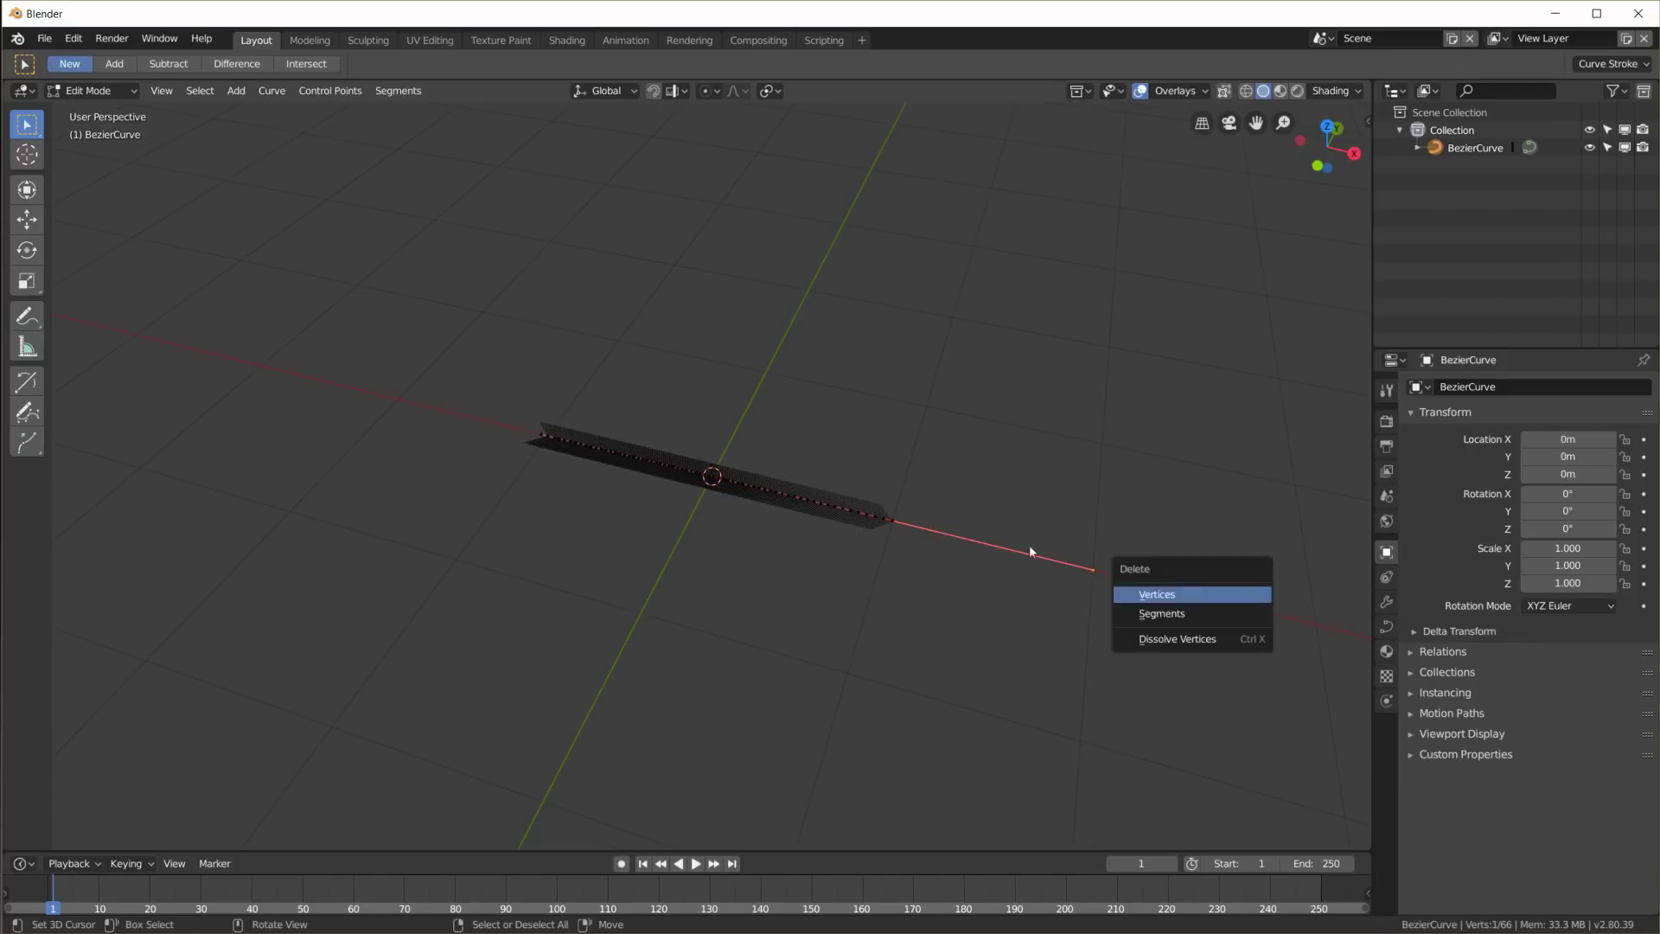
{"action": "key", "text": "s"}
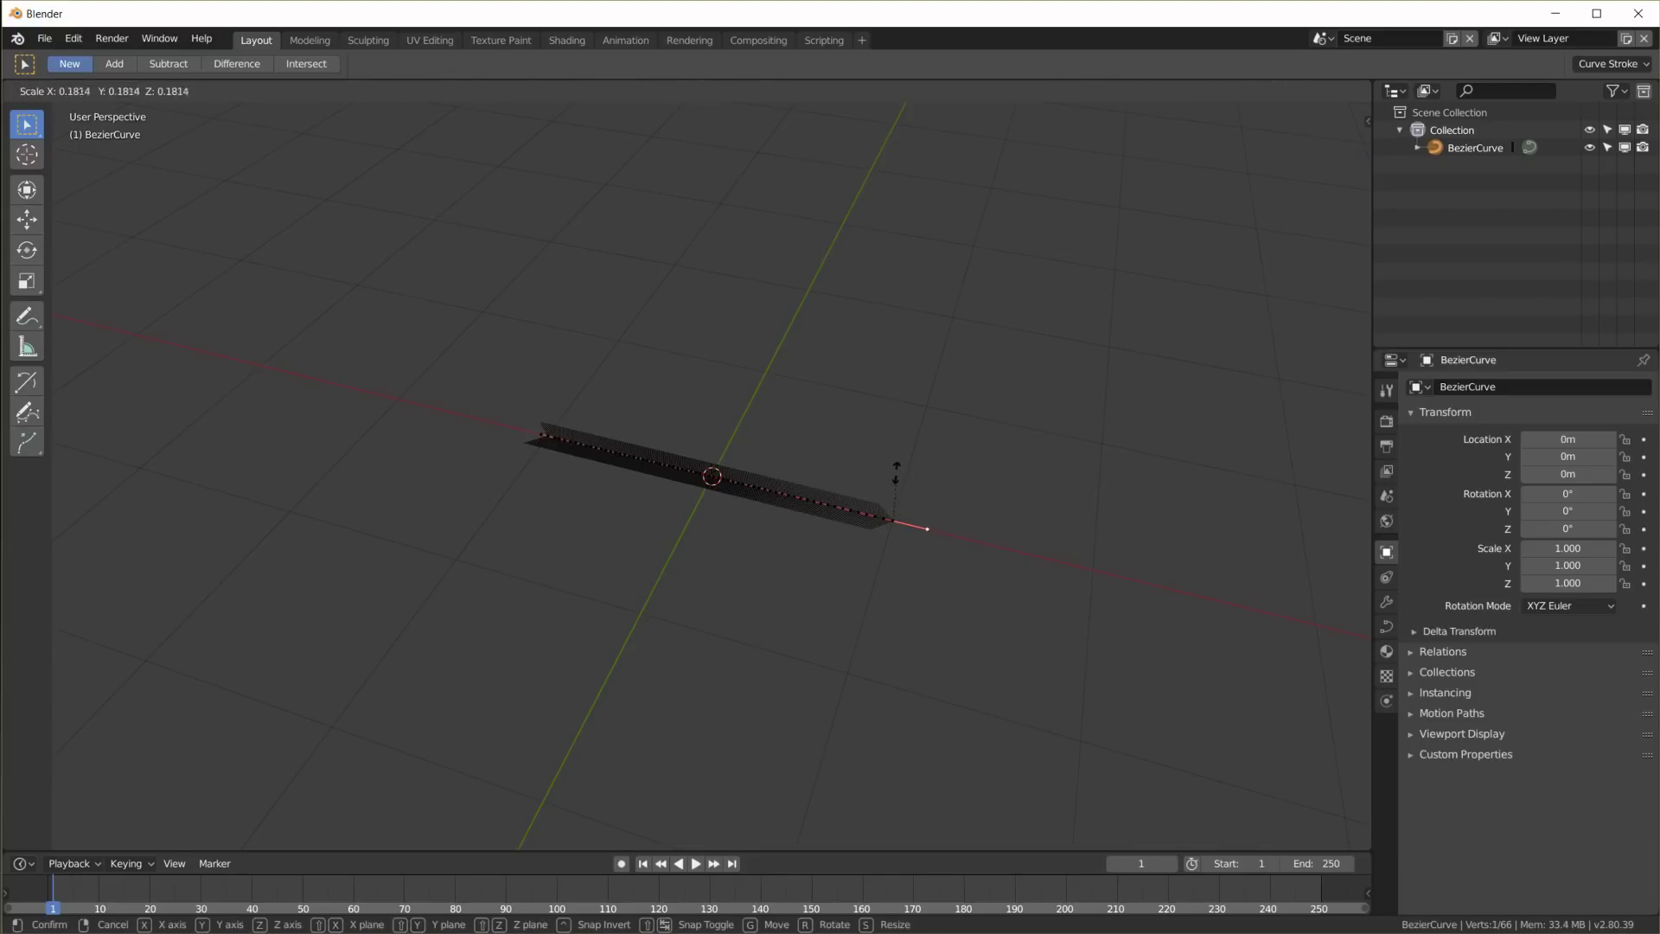
{"action": "left_click", "coordinate": [891, 512]}
{"action": "scroll", "coordinate": [819, 426], "scroll_direction": "up", "scroll_amount": 6}
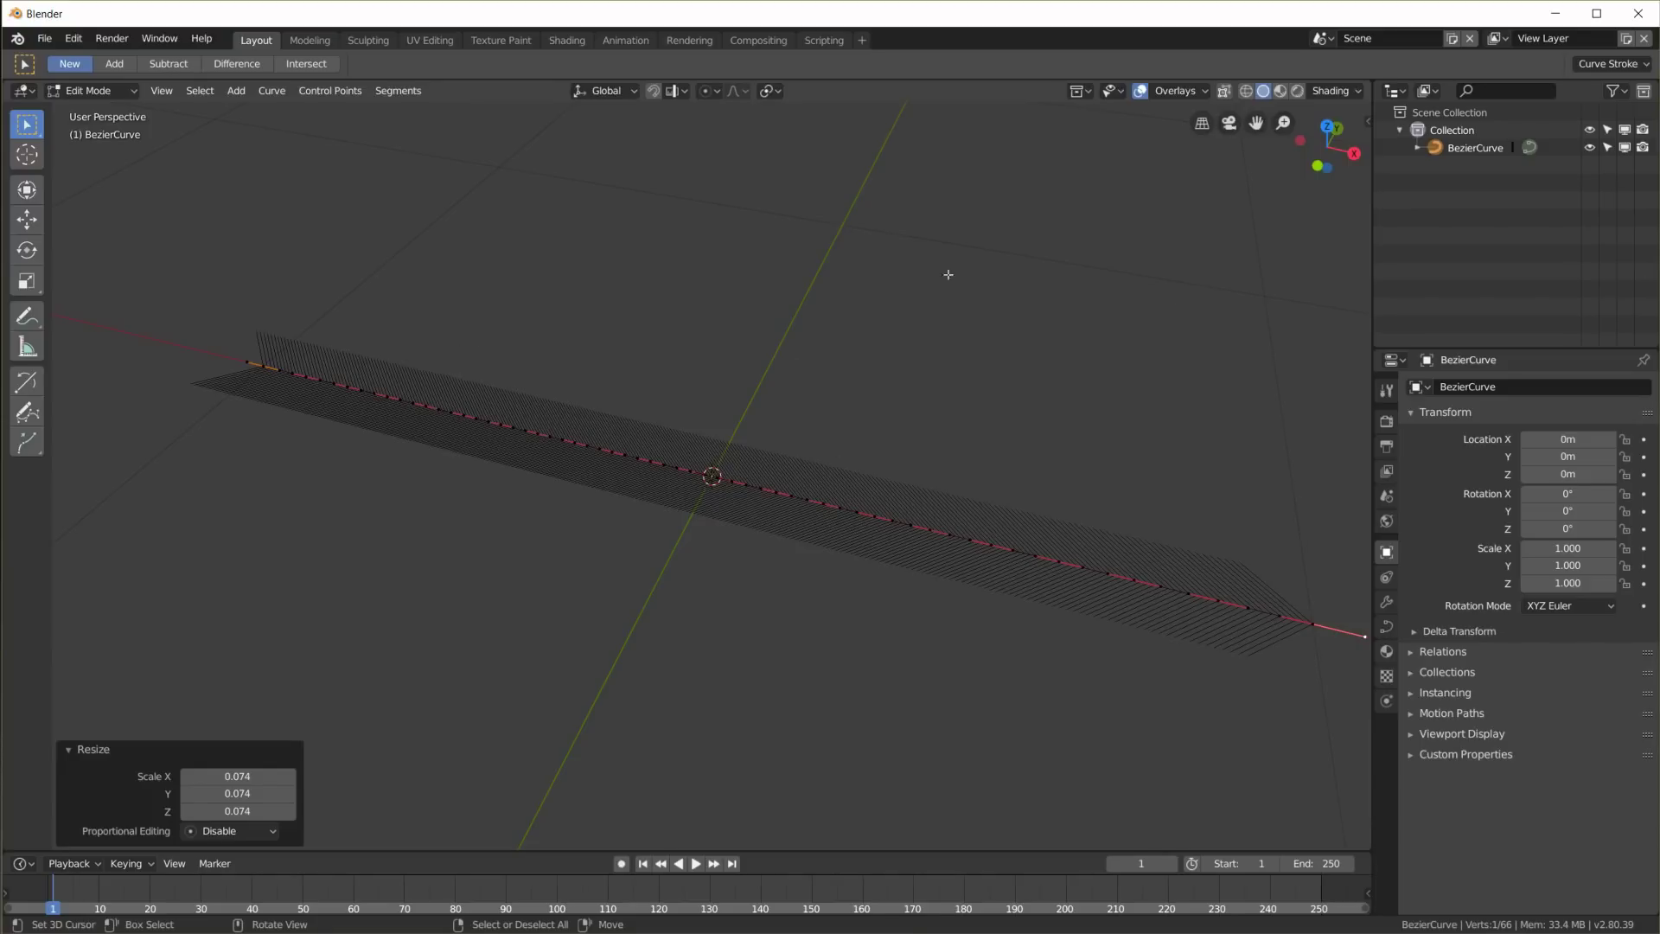
{"action": "scroll", "coordinate": [737, 381], "scroll_direction": "down", "scroll_amount": 2}
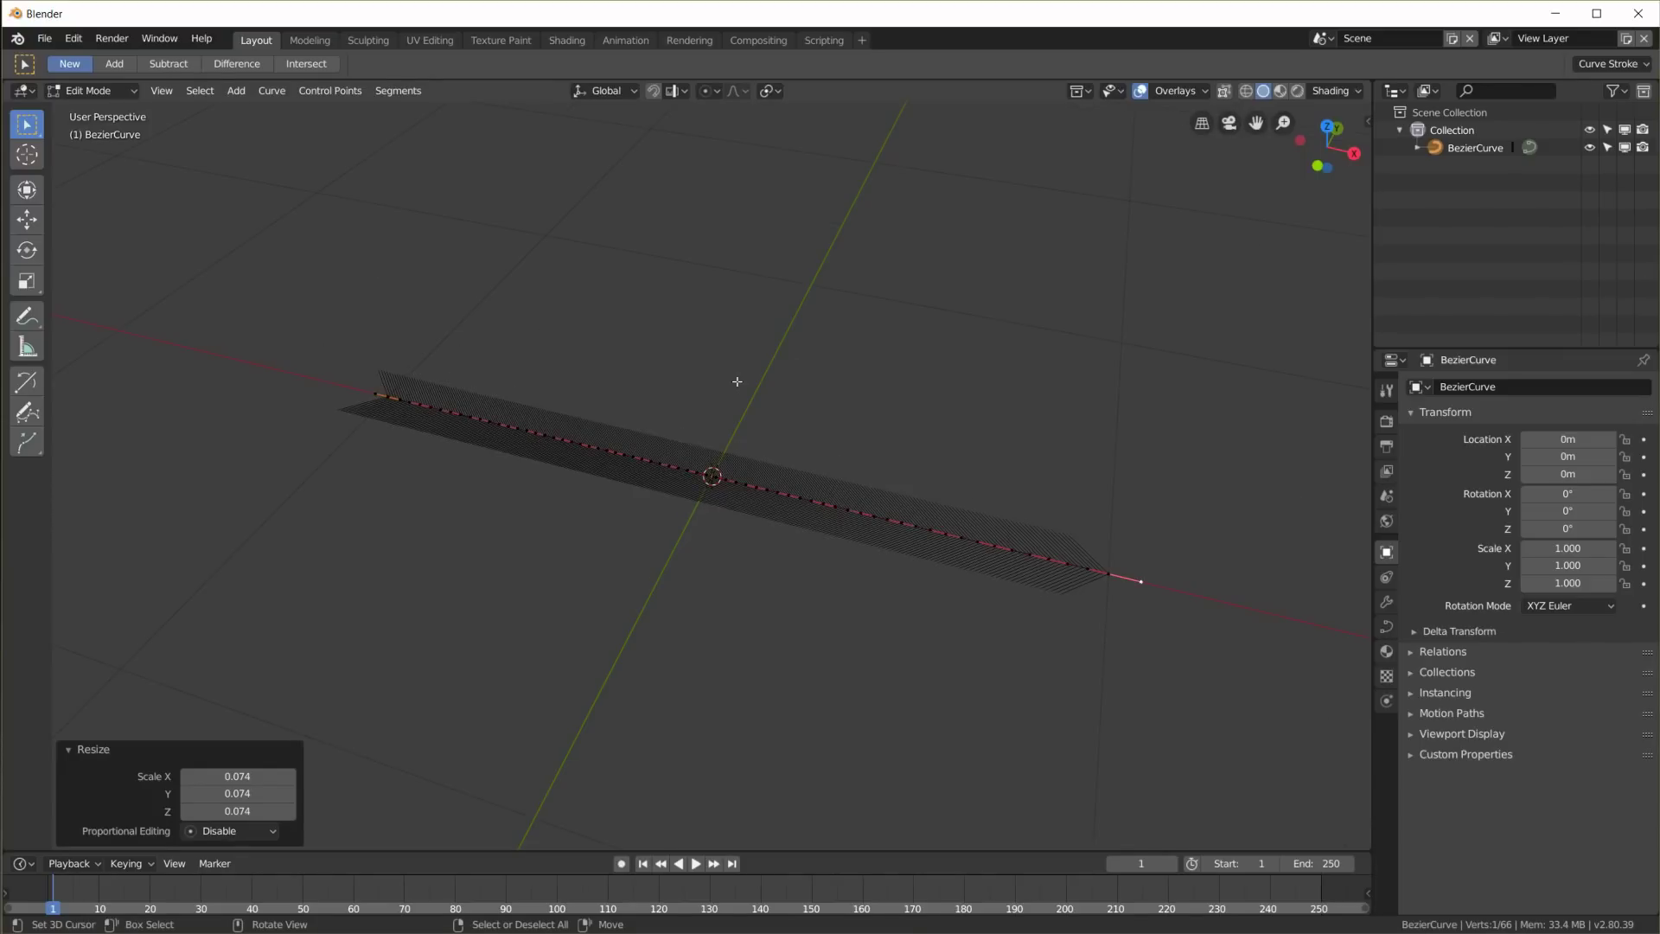
{"action": "key", "text": "Tab"}
{"action": "left_click", "coordinate": [1463, 151]}
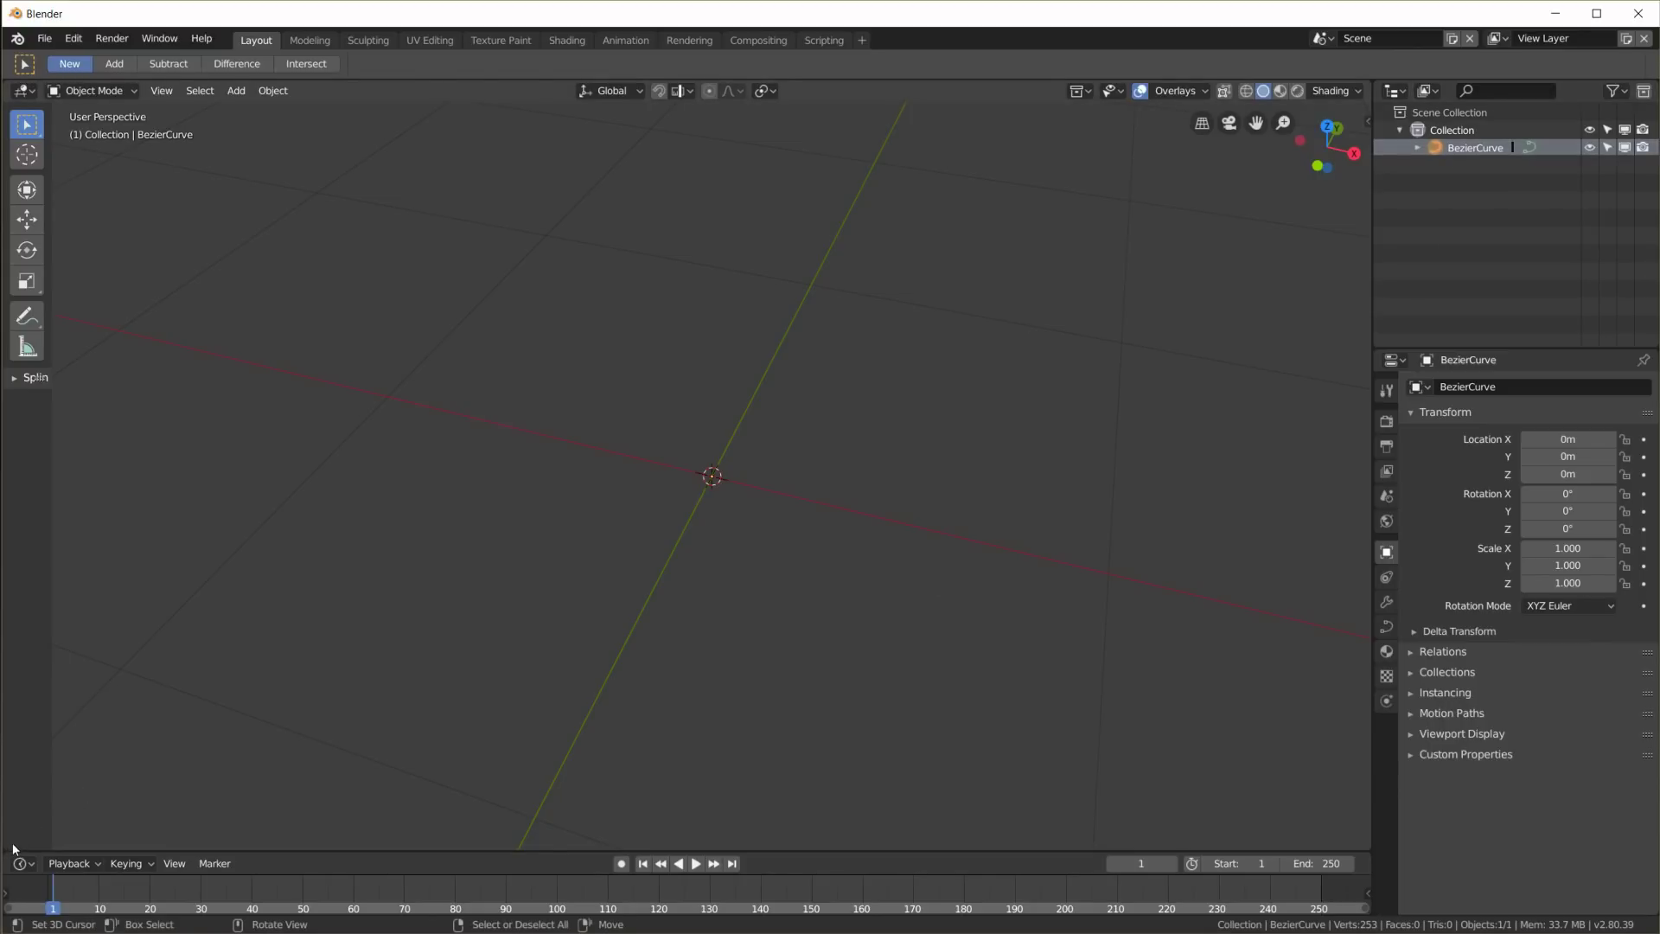
Split off an Animation Nodes editor below the 3D viewport and create a new node tree in it
{"action": "left_click_drag", "start_coordinate": [11, 846], "coordinate": [13, 329]}
{"action": "left_click", "coordinate": [23, 338]}
{"action": "left_click", "coordinate": [76, 222]}
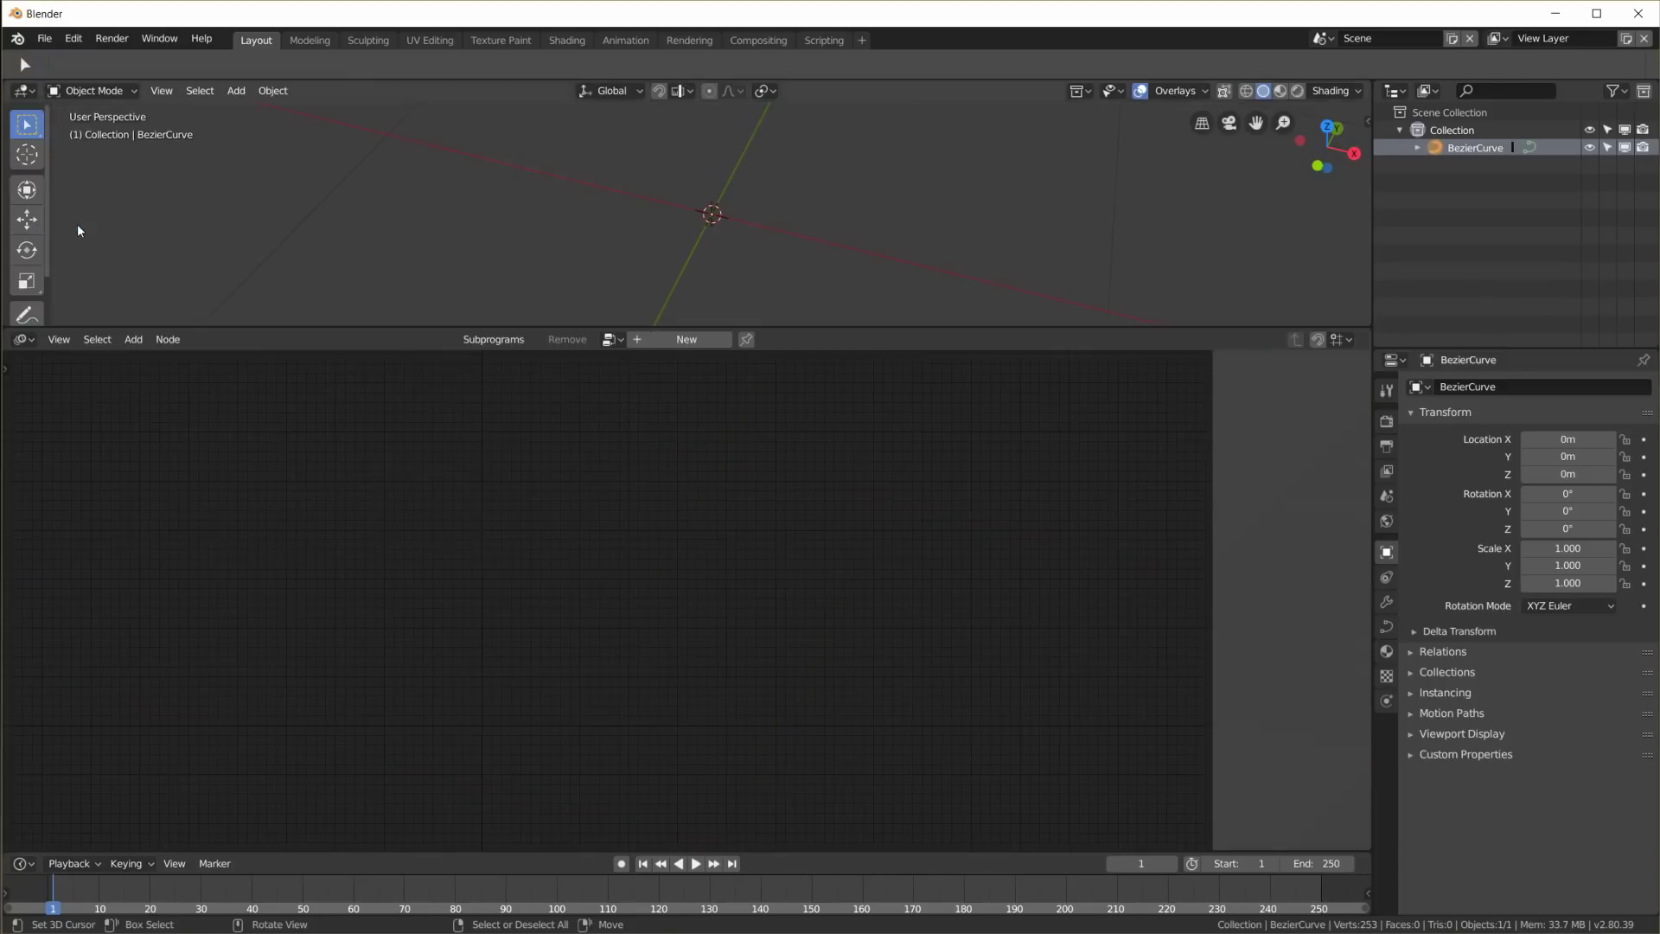
{"action": "key", "text": "n"}
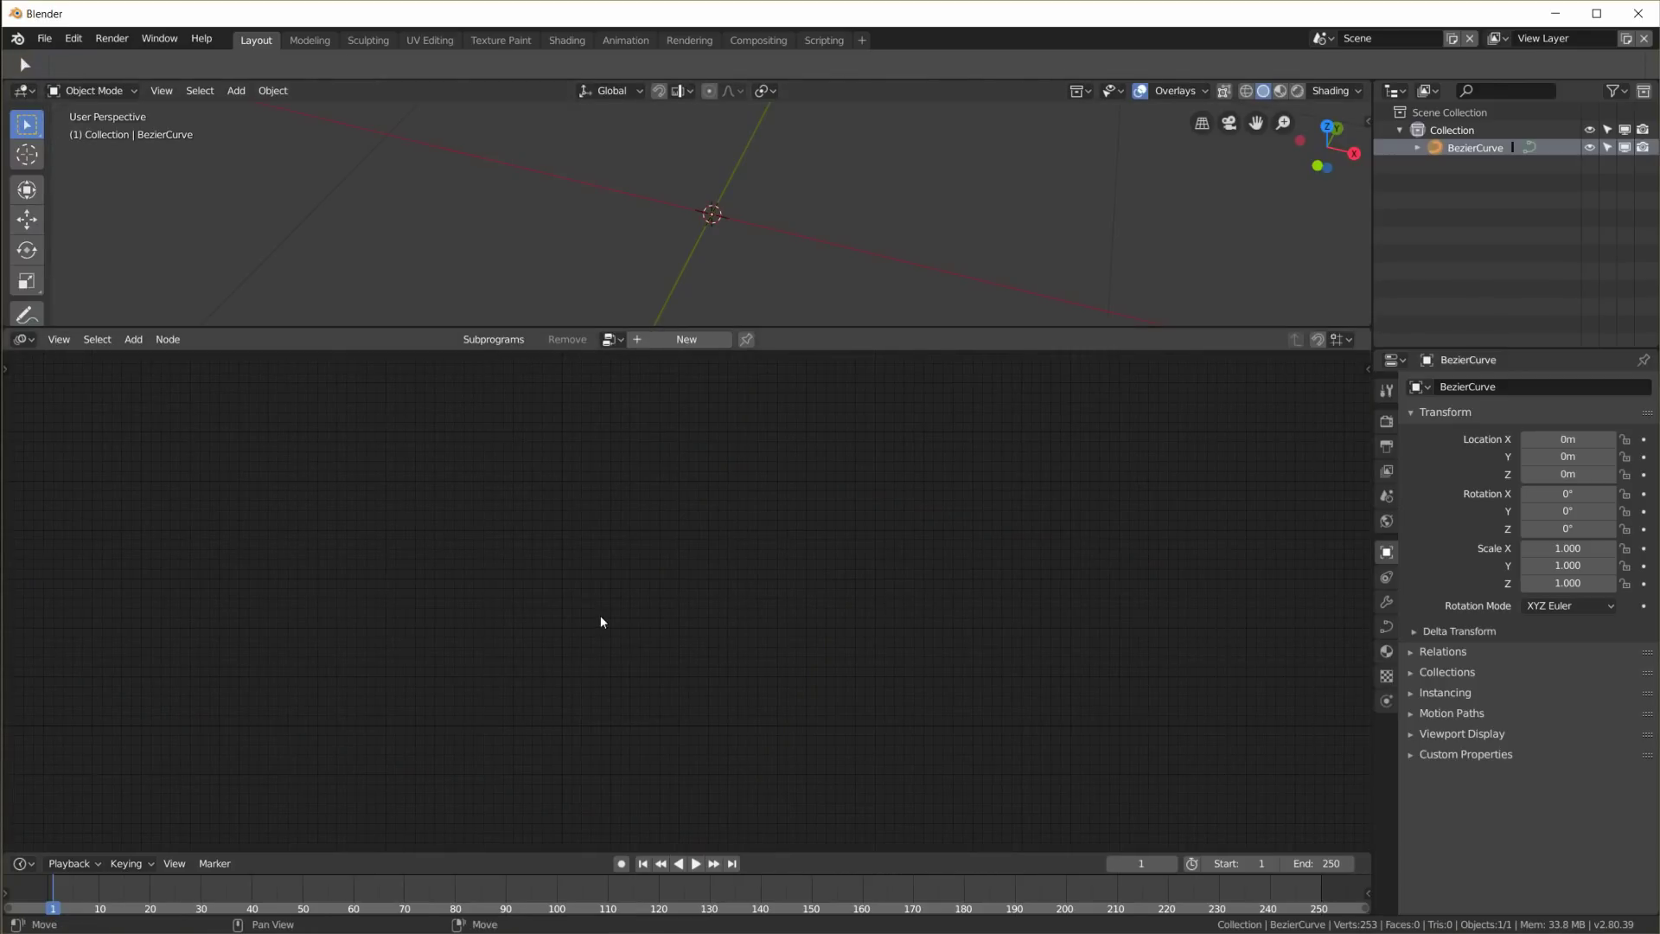
{"action": "left_click", "coordinate": [679, 339]}
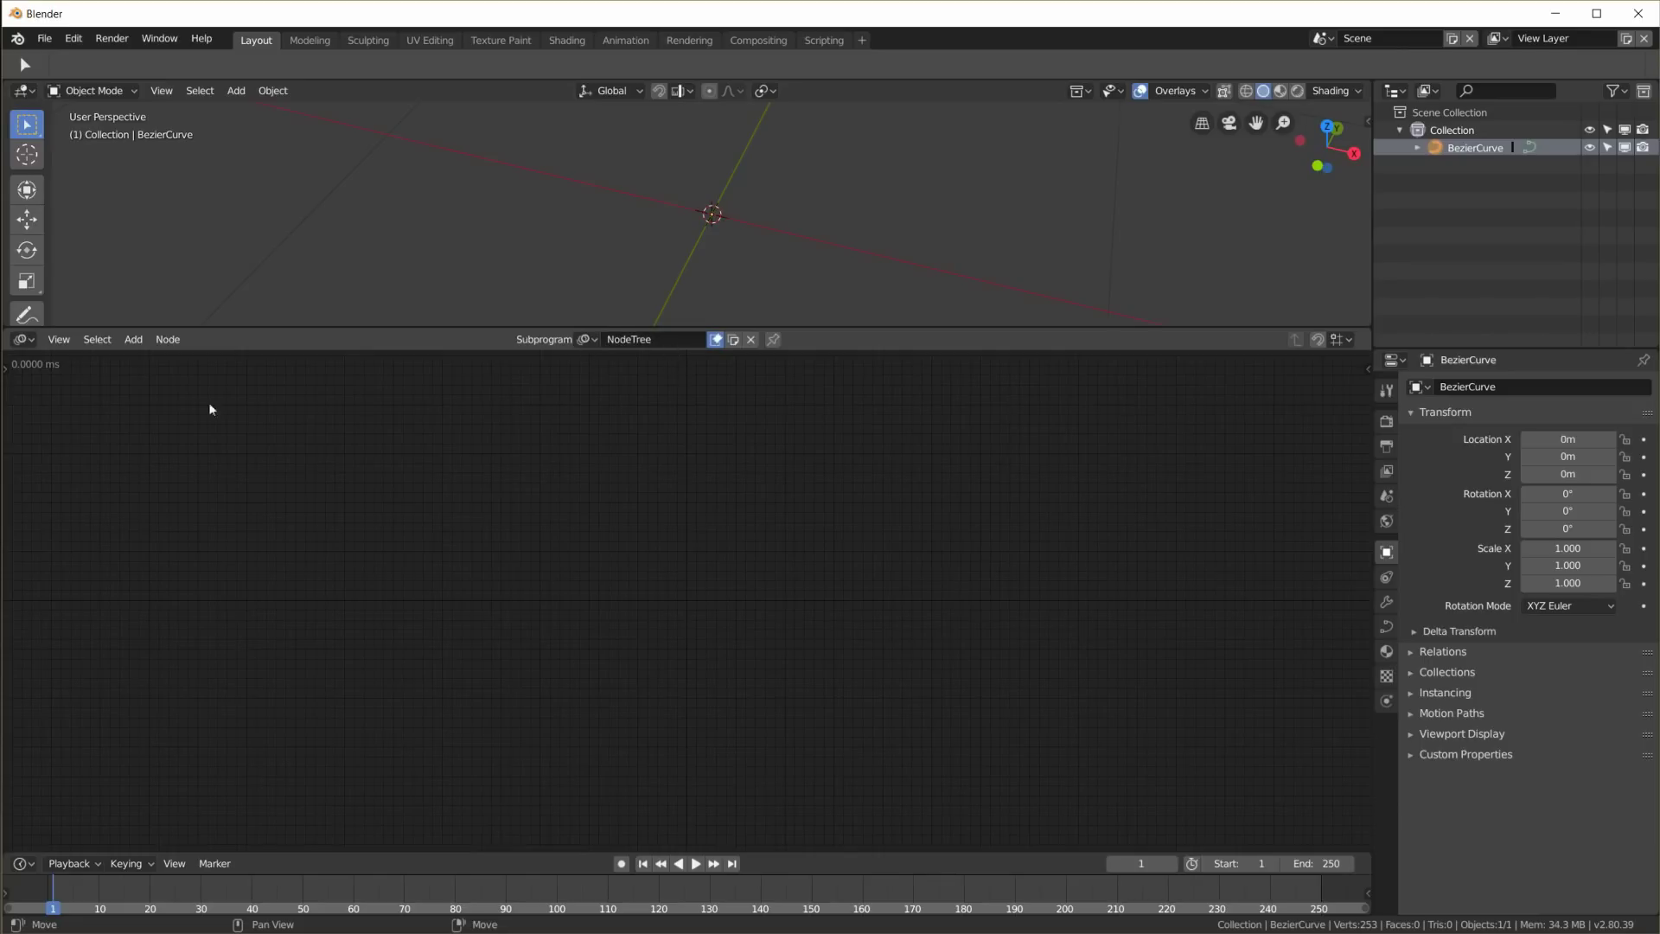
Set the node tree's auto execution to Tree Changed, Frame Changed and Property Changed, with Always disabled
{"action": "key", "text": "t"}
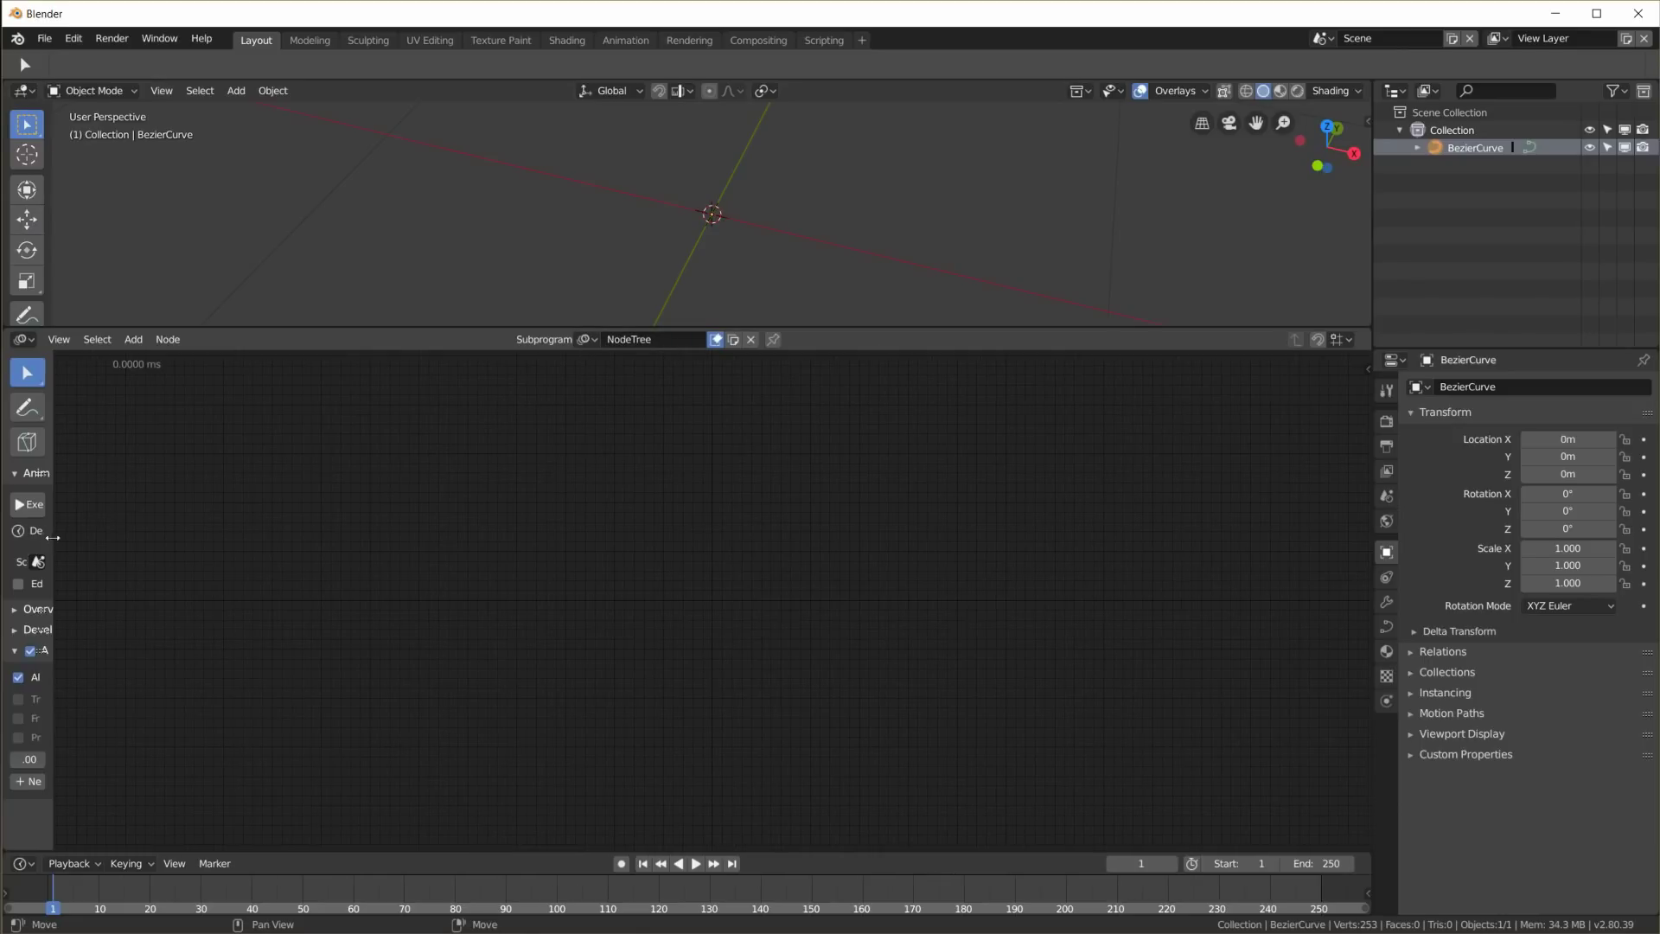
{"action": "left_click_drag", "start_coordinate": [53, 537], "coordinate": [205, 562]}
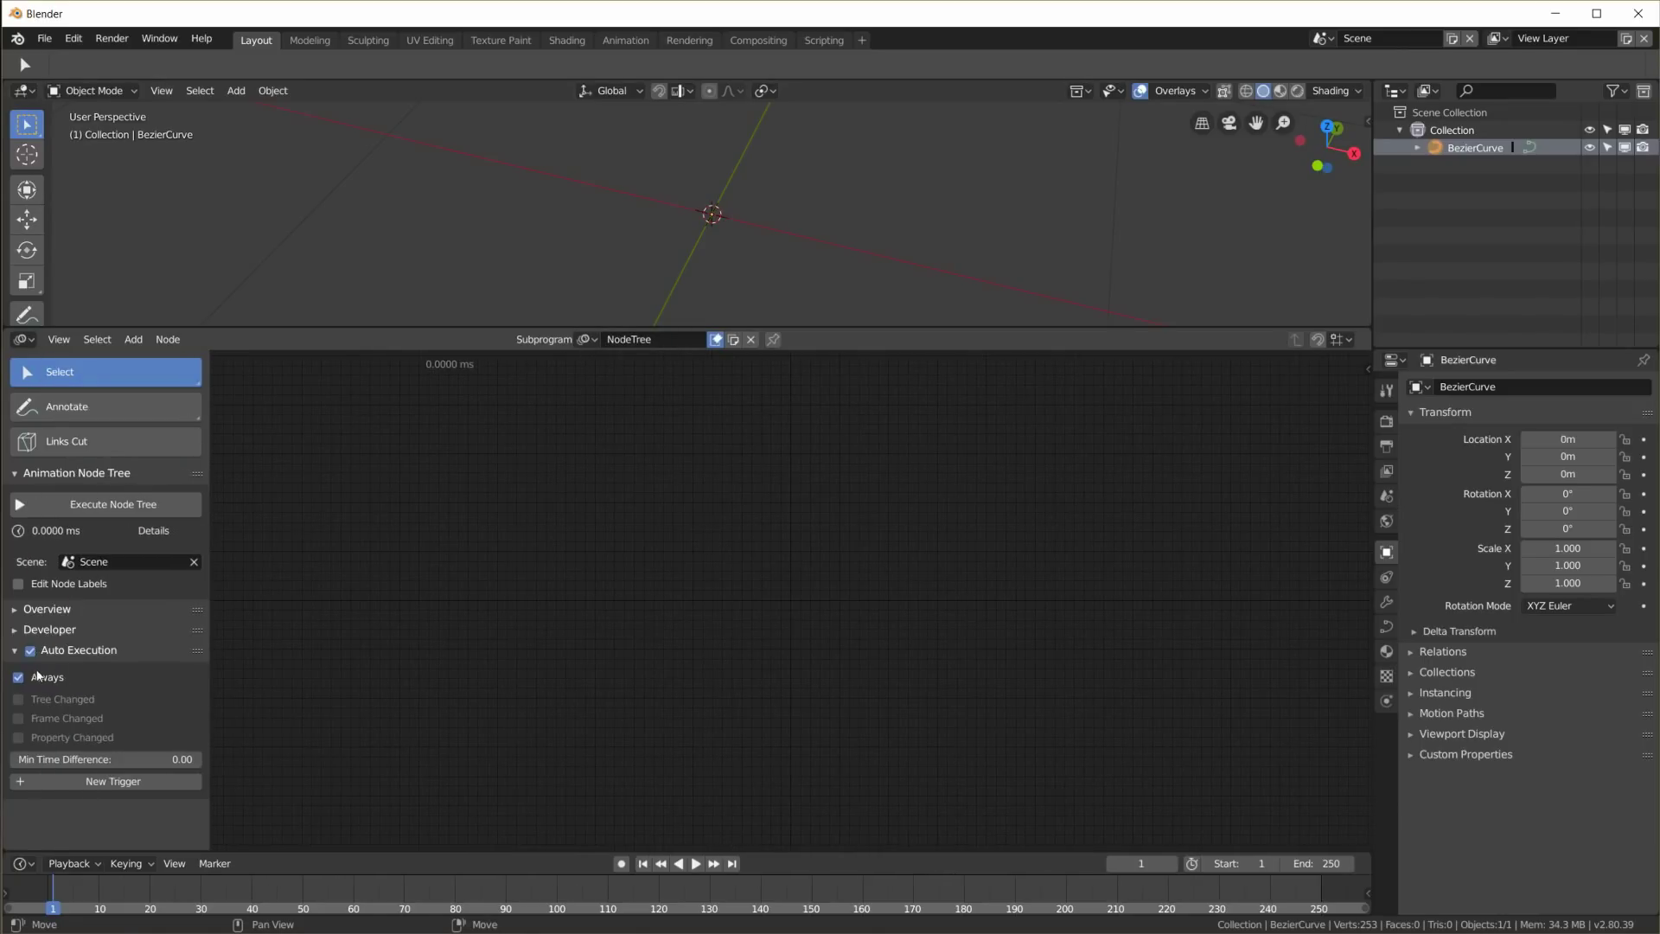
{"action": "left_click", "coordinate": [38, 676]}
{"action": "left_click", "coordinate": [35, 680]}
{"action": "left_click", "coordinate": [18, 677]}
{"action": "left_click", "coordinate": [18, 699]}
{"action": "left_click", "coordinate": [18, 717]}
{"action": "left_click", "coordinate": [18, 737]}
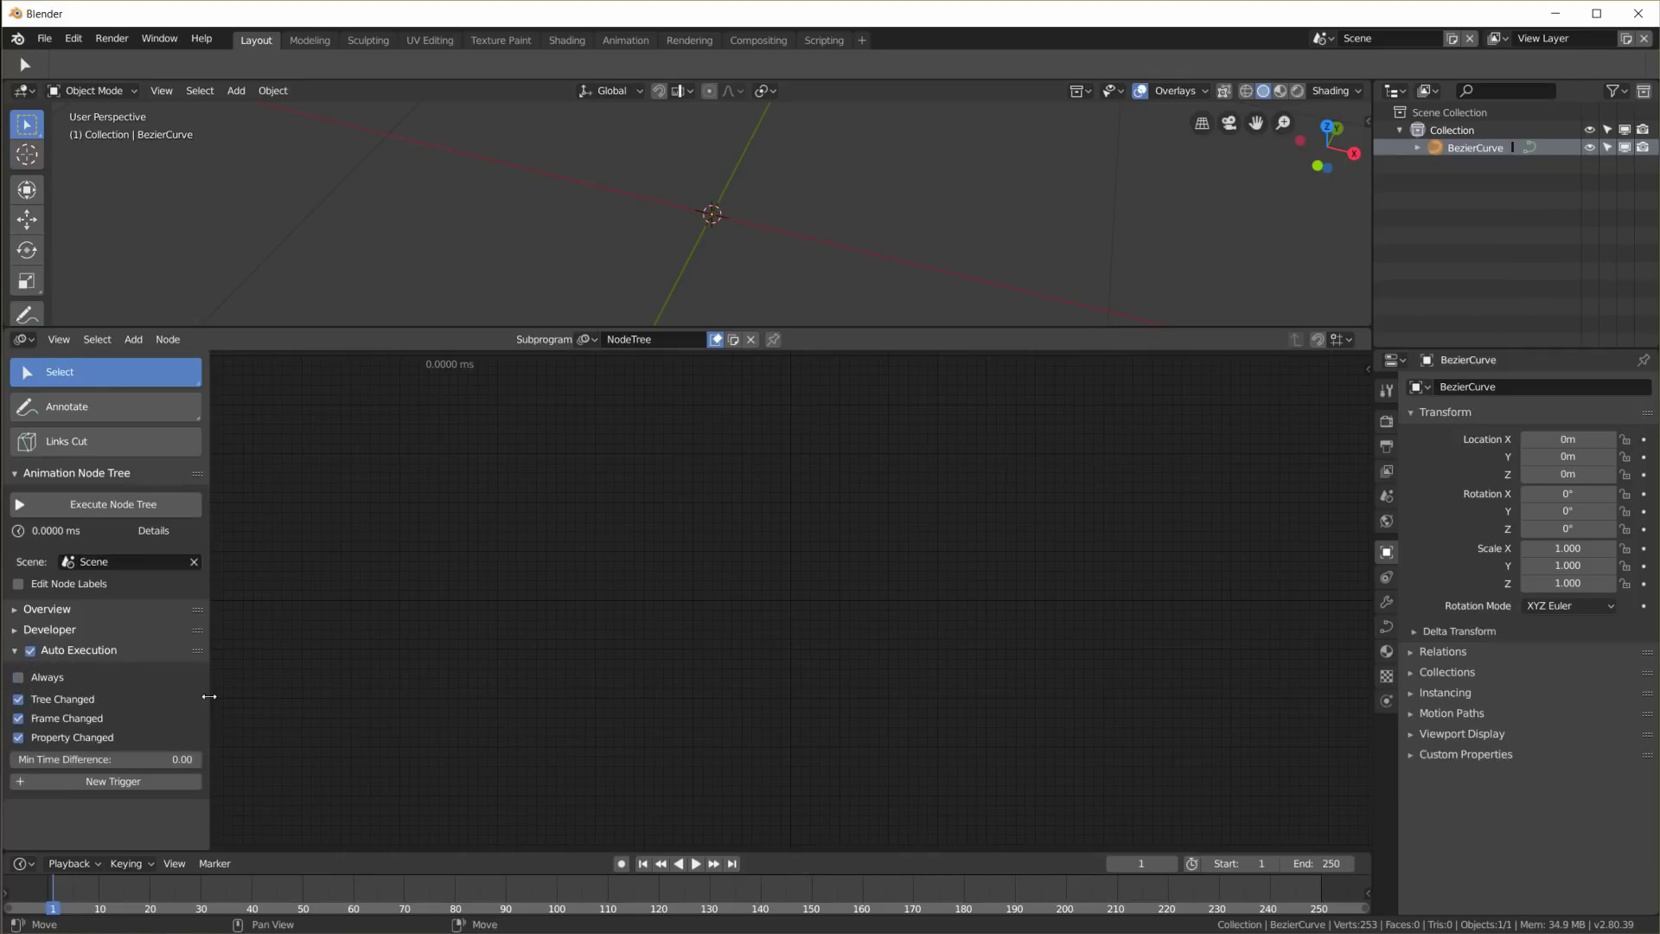
{"action": "left_click_drag", "start_coordinate": [209, 696], "coordinate": [131, 697]}
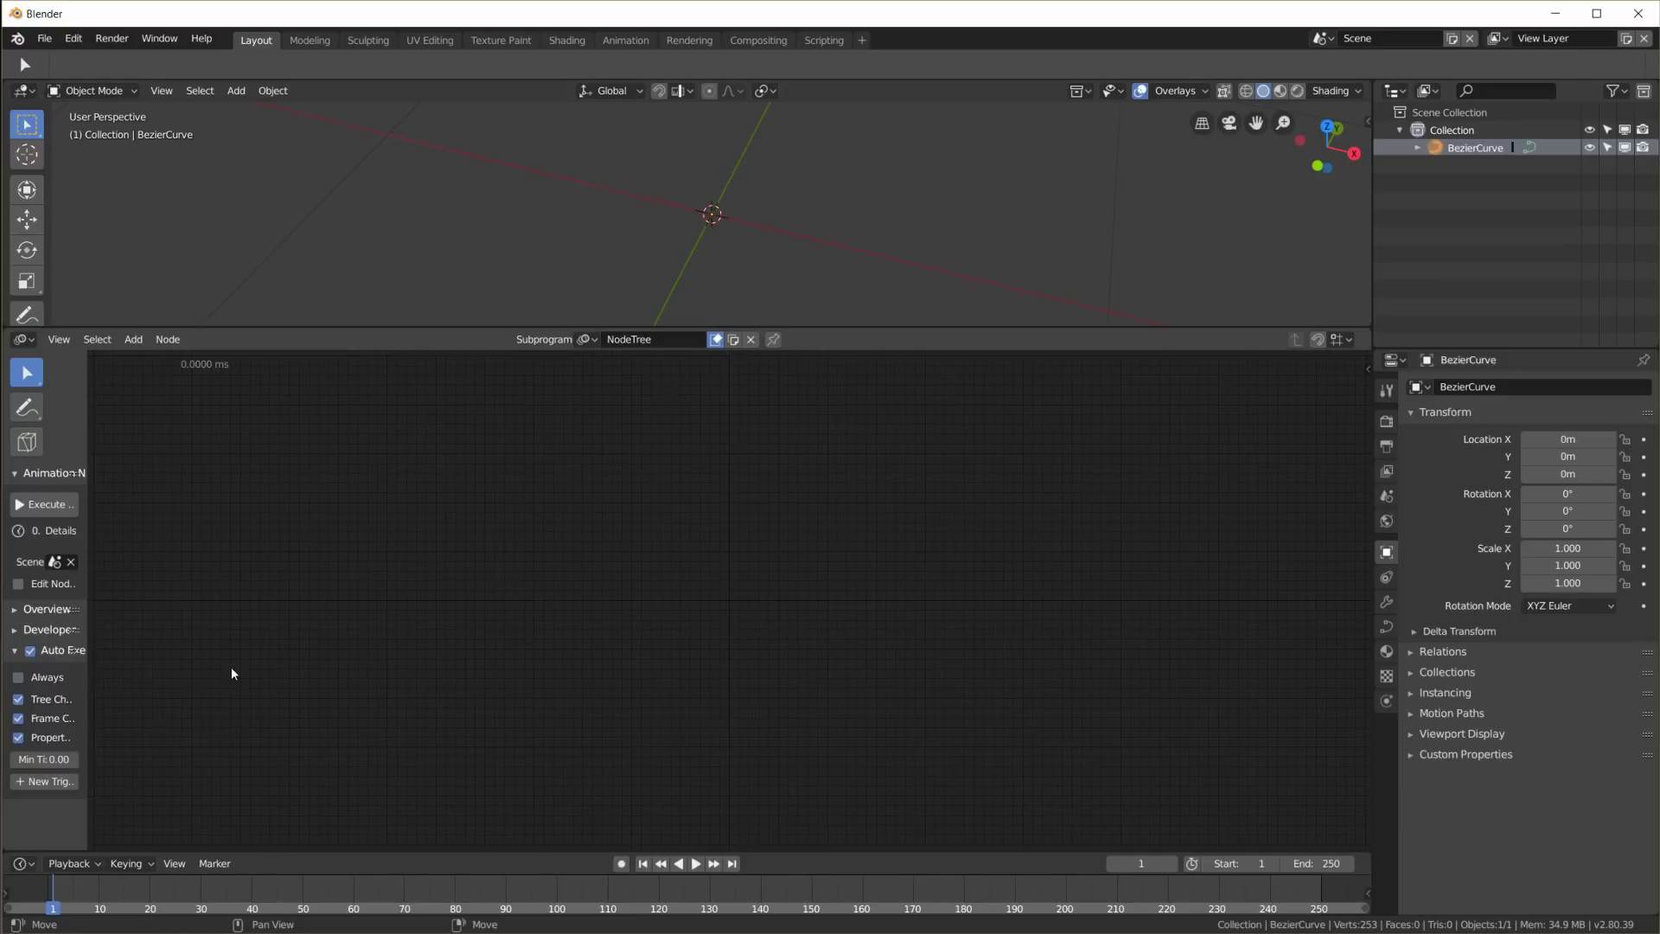
{"action": "key", "text": "t"}
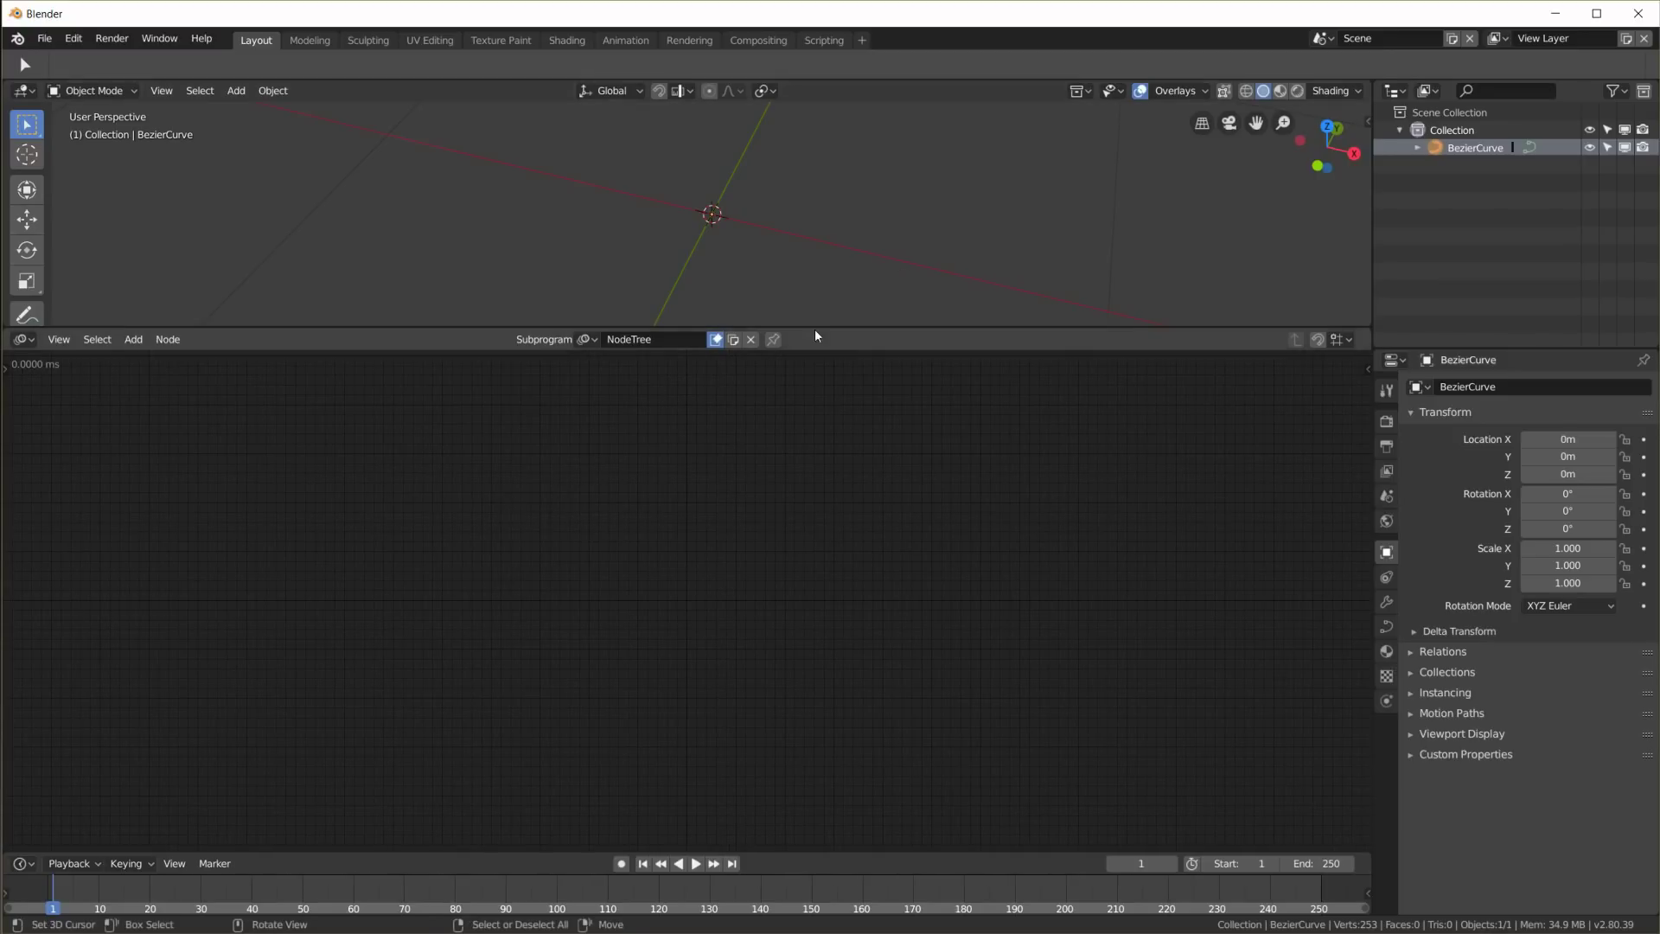
Enlarge the 3D viewport and add a Bezier circle with a 1 m radius
{"action": "left_click_drag", "start_coordinate": [822, 327], "coordinate": [818, 644]}
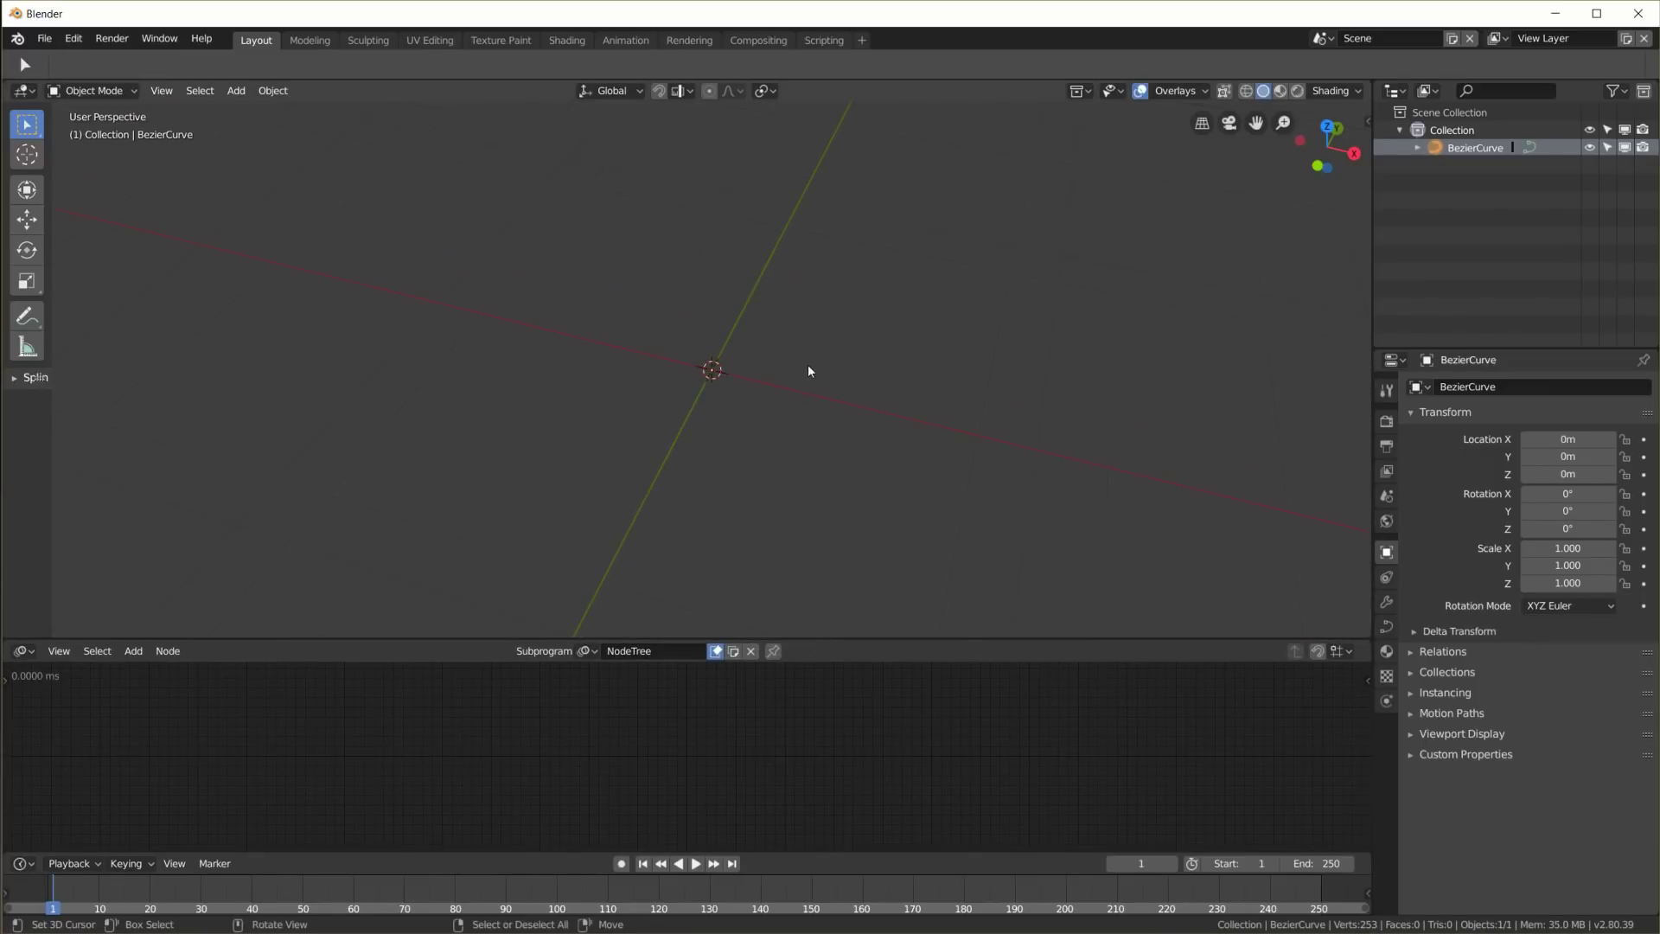
{"action": "middle_click_drag", "start_coordinate": [787, 352], "coordinate": [769, 397]}
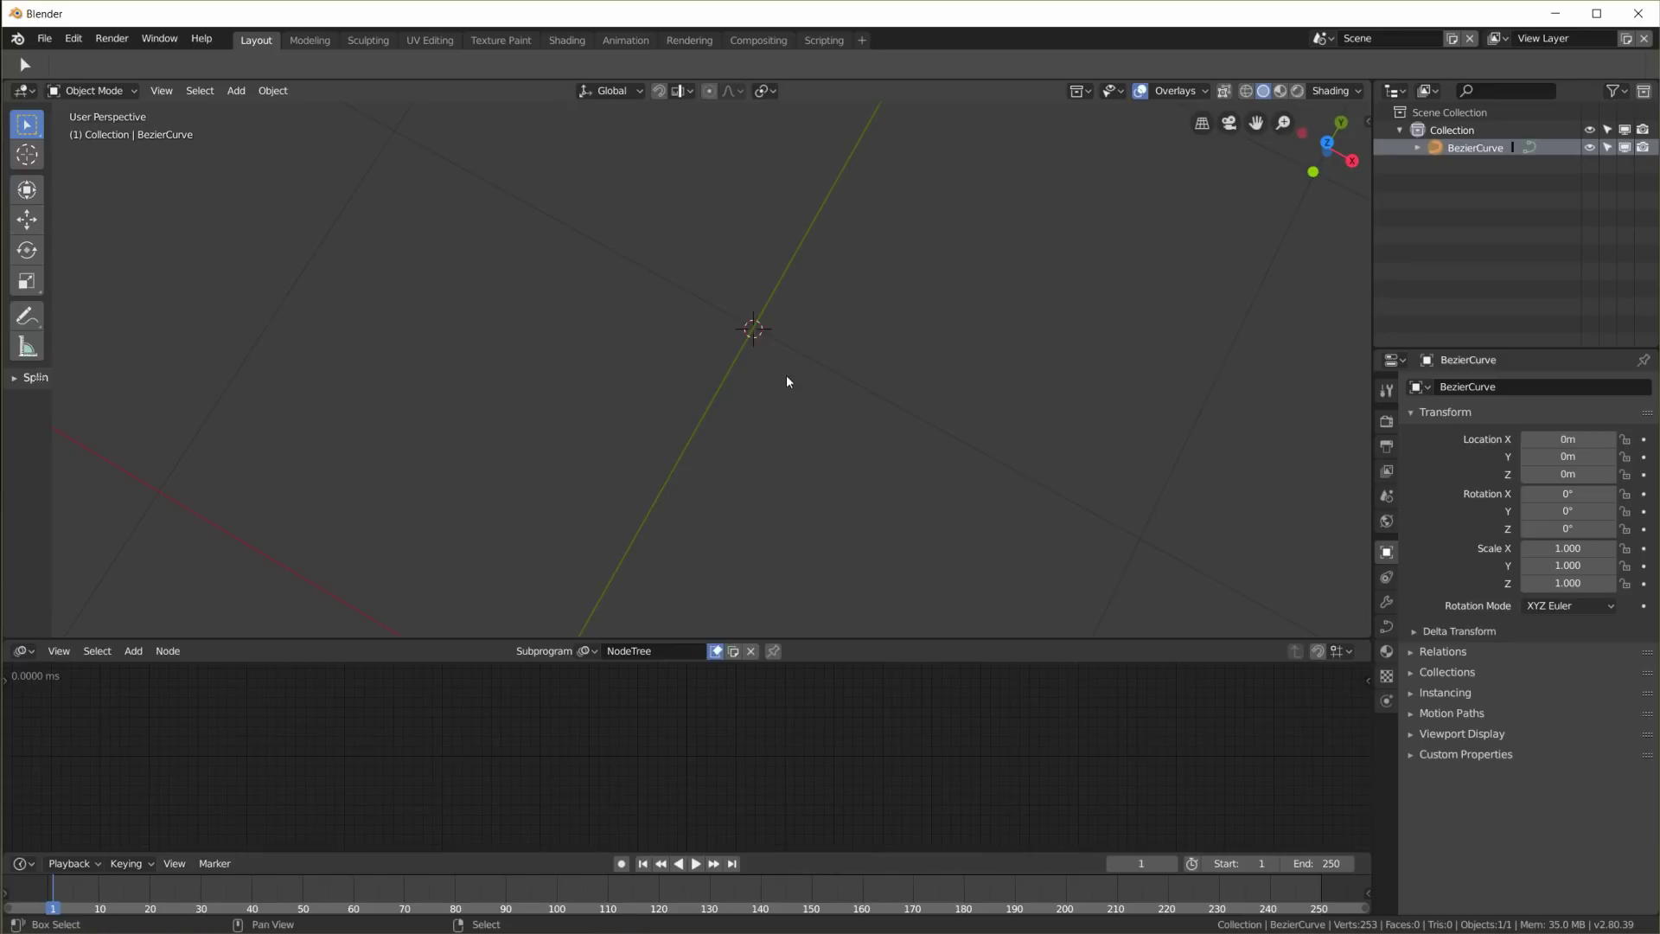
{"action": "key", "text": "shift+a"}
{"action": "mouse_move", "coordinate": [787, 377]}
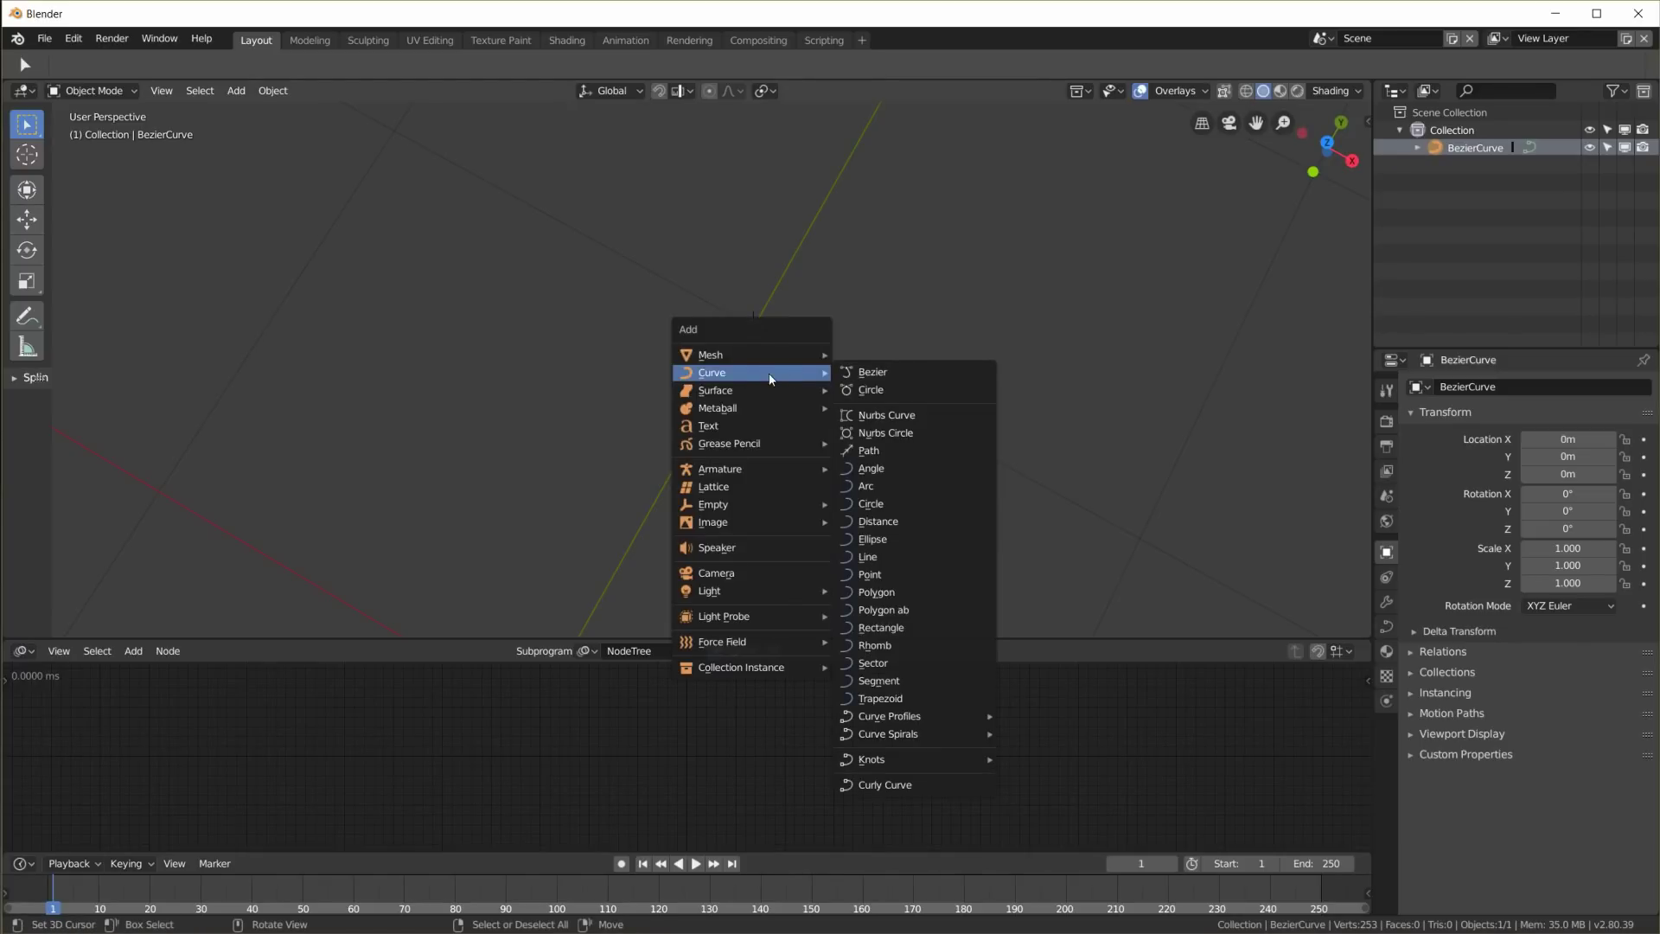
{"action": "left_click", "coordinate": [895, 389]}
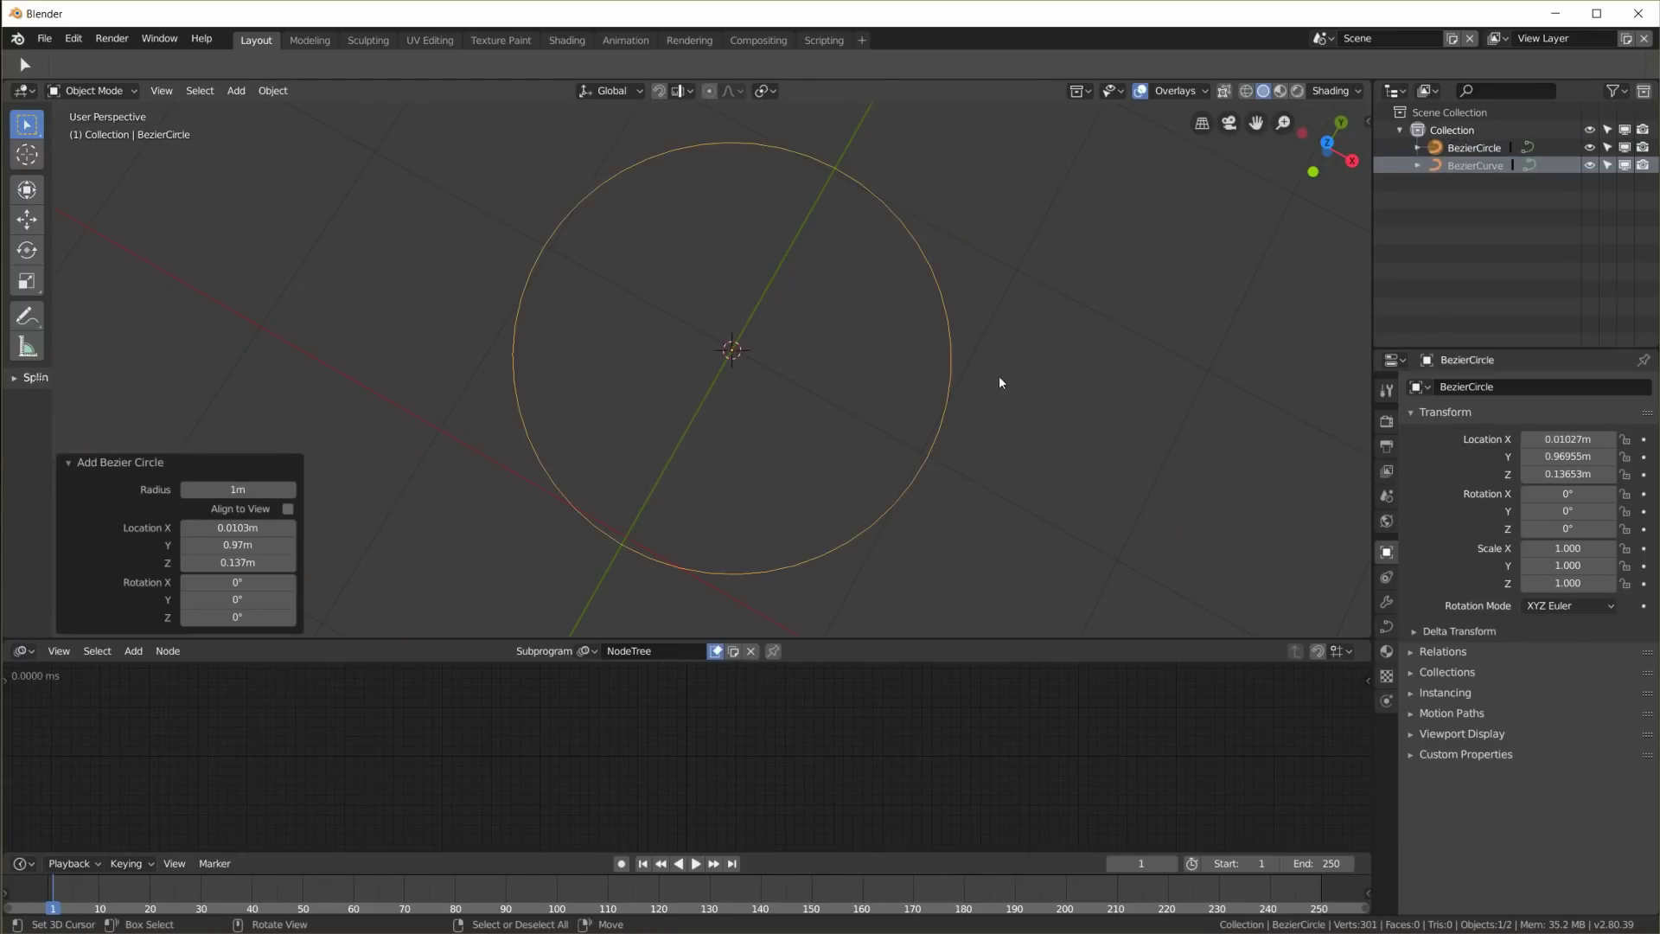
Scale the Bezier circle's points down to about 0.259 in Edit Mode
{"action": "key", "text": "Tab"}
{"action": "key", "text": "s"}
{"action": "left_click", "coordinate": [817, 351]}
{"action": "middle_click_drag", "start_coordinate": [817, 351], "coordinate": [845, 315]}
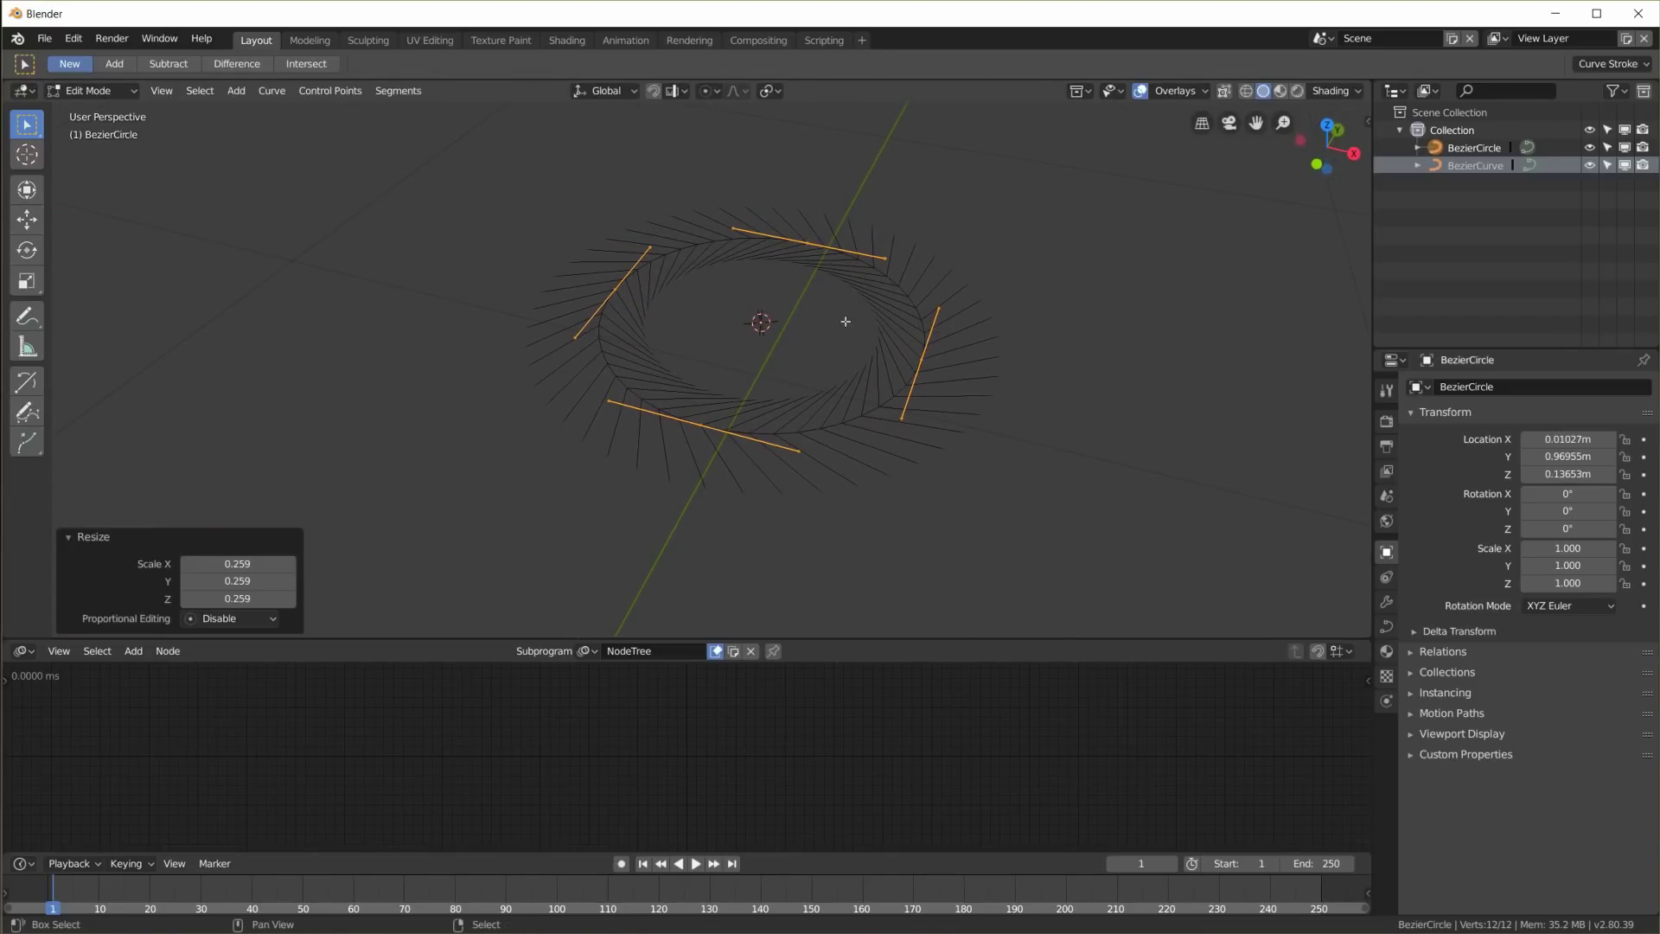
Add a Bezier curve as a second spline inside the circle object and return to Object Mode
{"action": "key", "text": "shift+a"}
{"action": "left_click", "coordinate": [838, 322]}
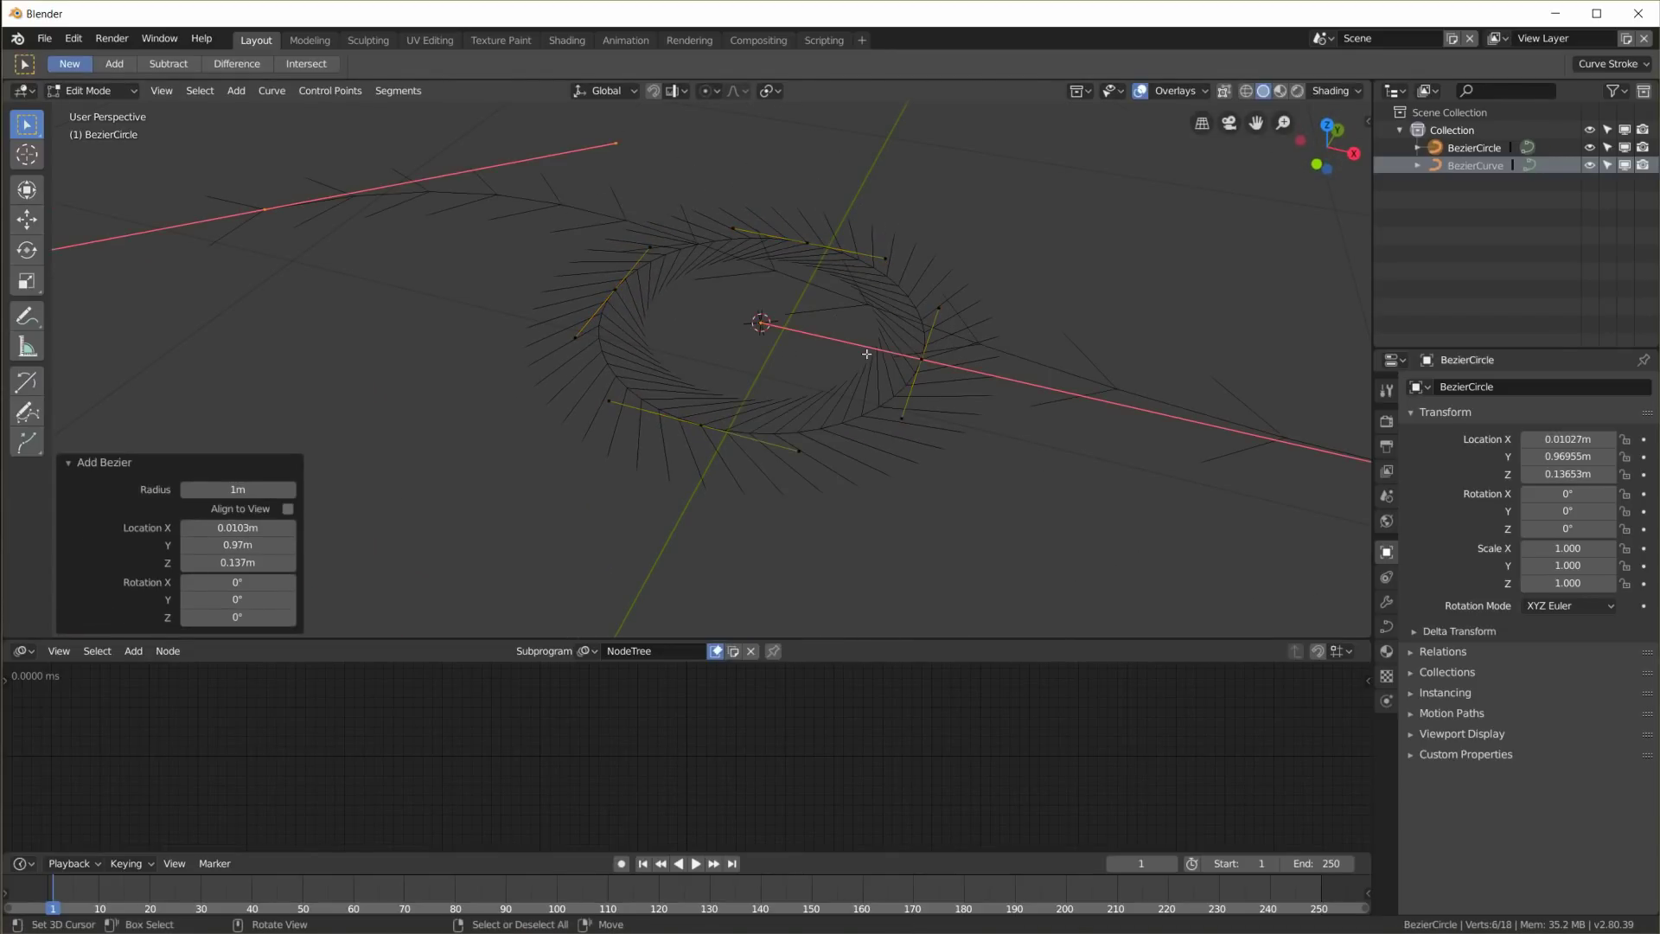
{"action": "left_click", "coordinate": [264, 210]}
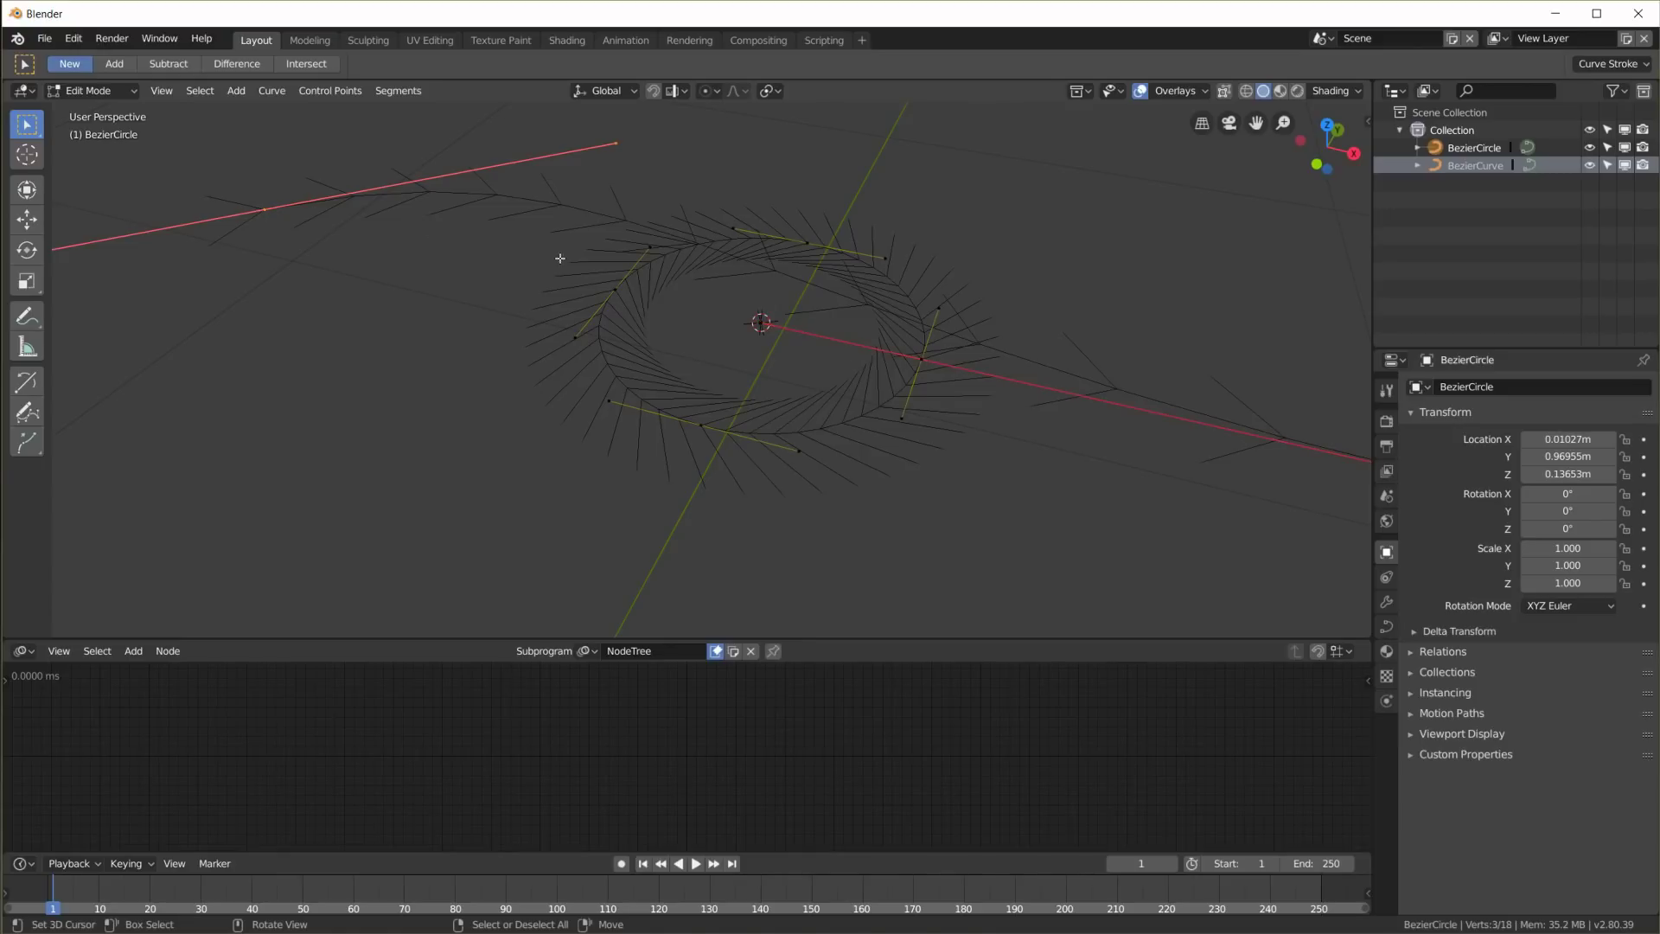
{"action": "key", "text": "Tab"}
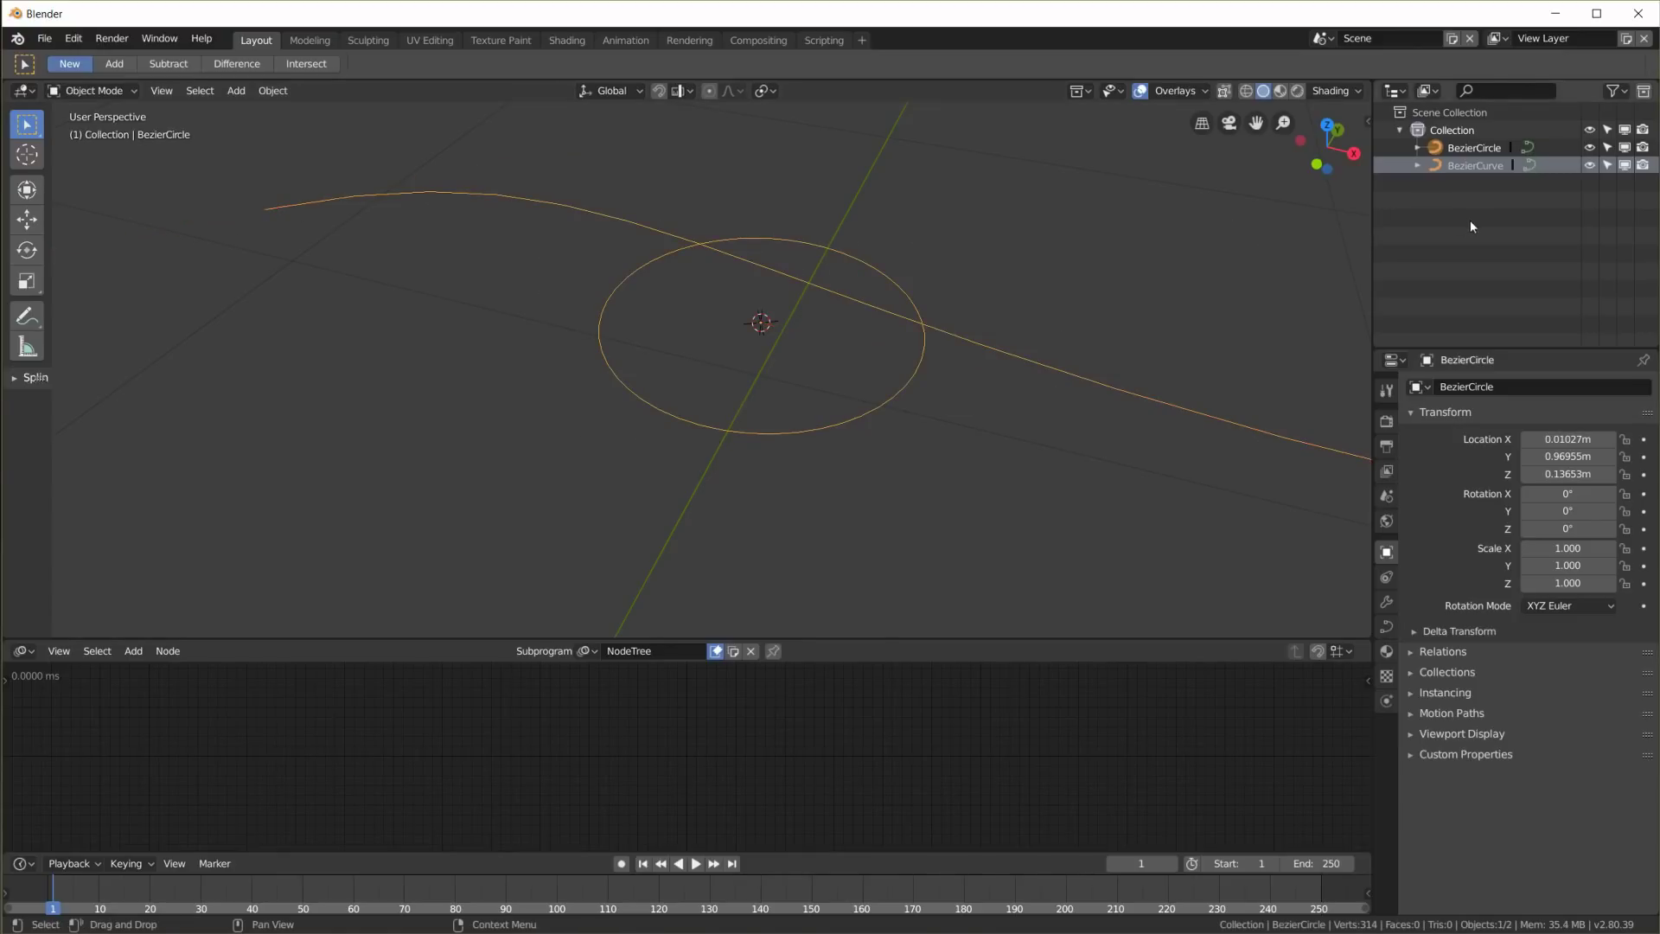
Rename the Bezier circle object to demo
{"action": "double_click", "coordinate": [1466, 147]}
{"action": "type", "text": "demo"}
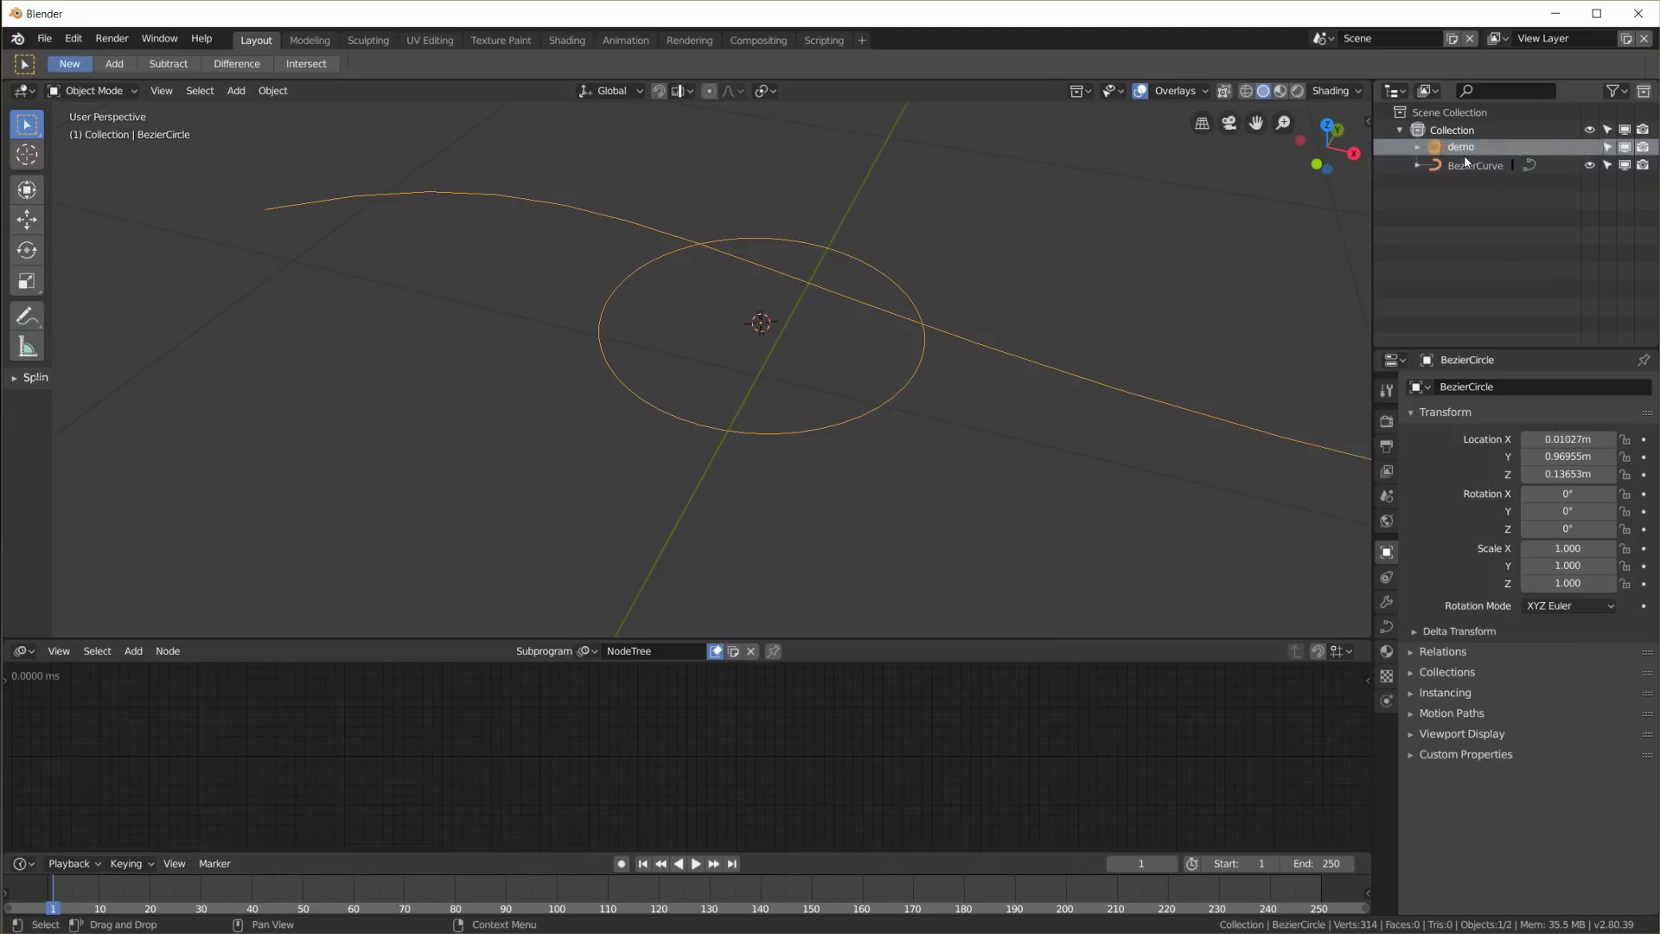
{"action": "key", "text": "Return"}
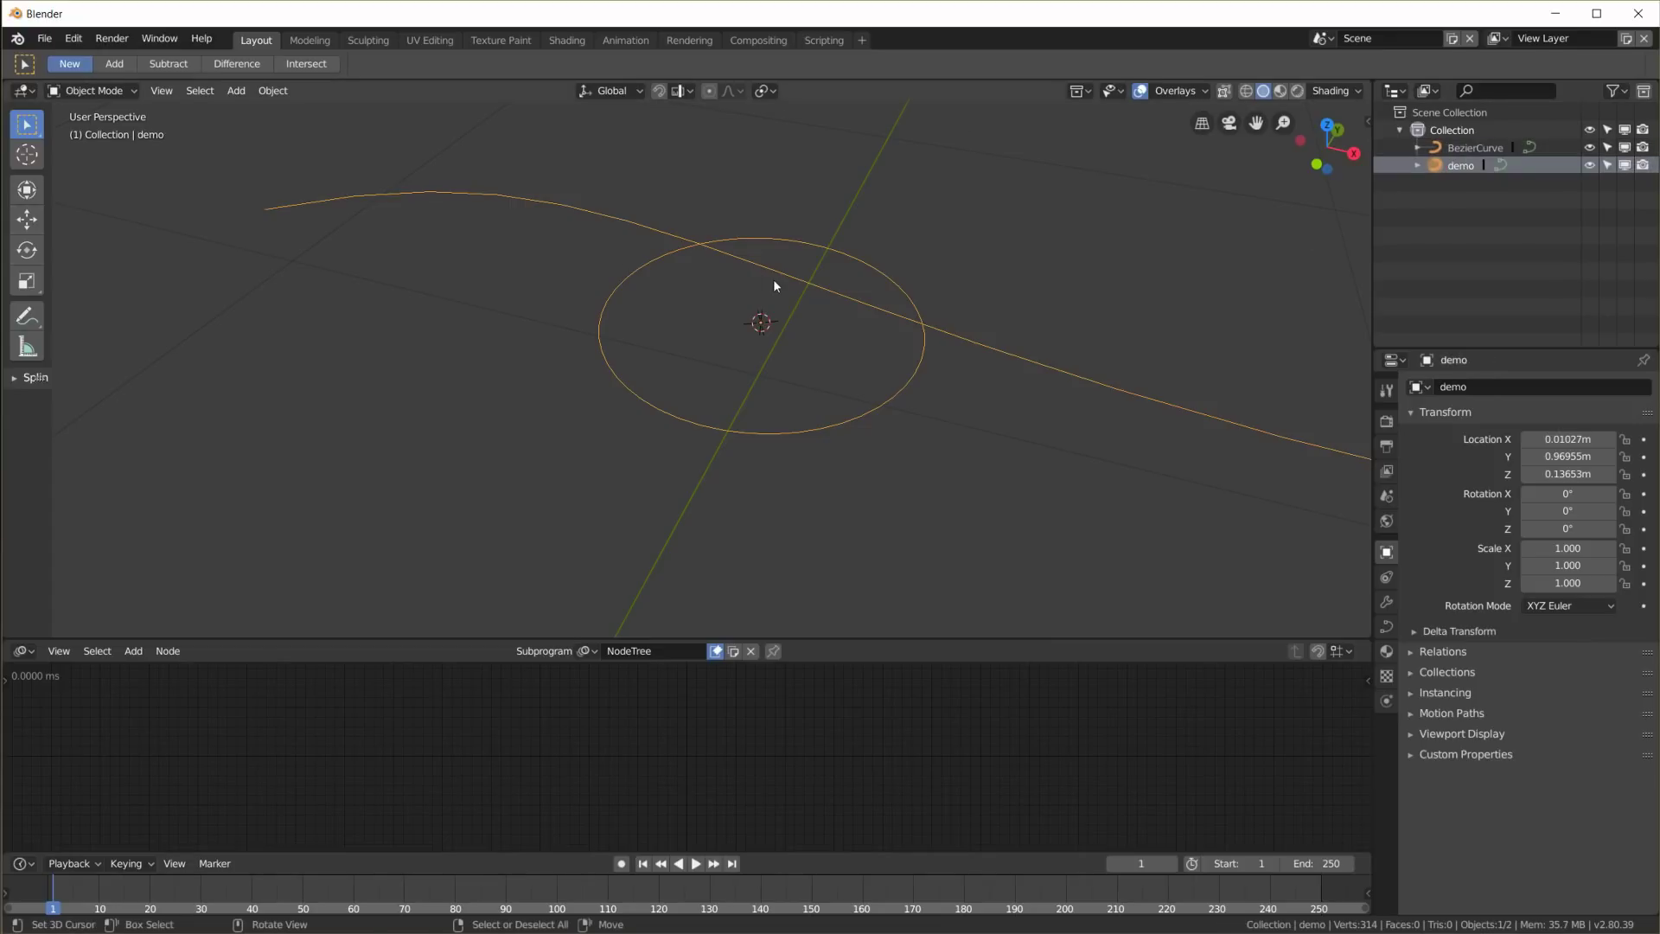
Enter Edit Mode on demo and move the end control point of the open spline by about 0.95 m
{"action": "key", "text": "Tab"}
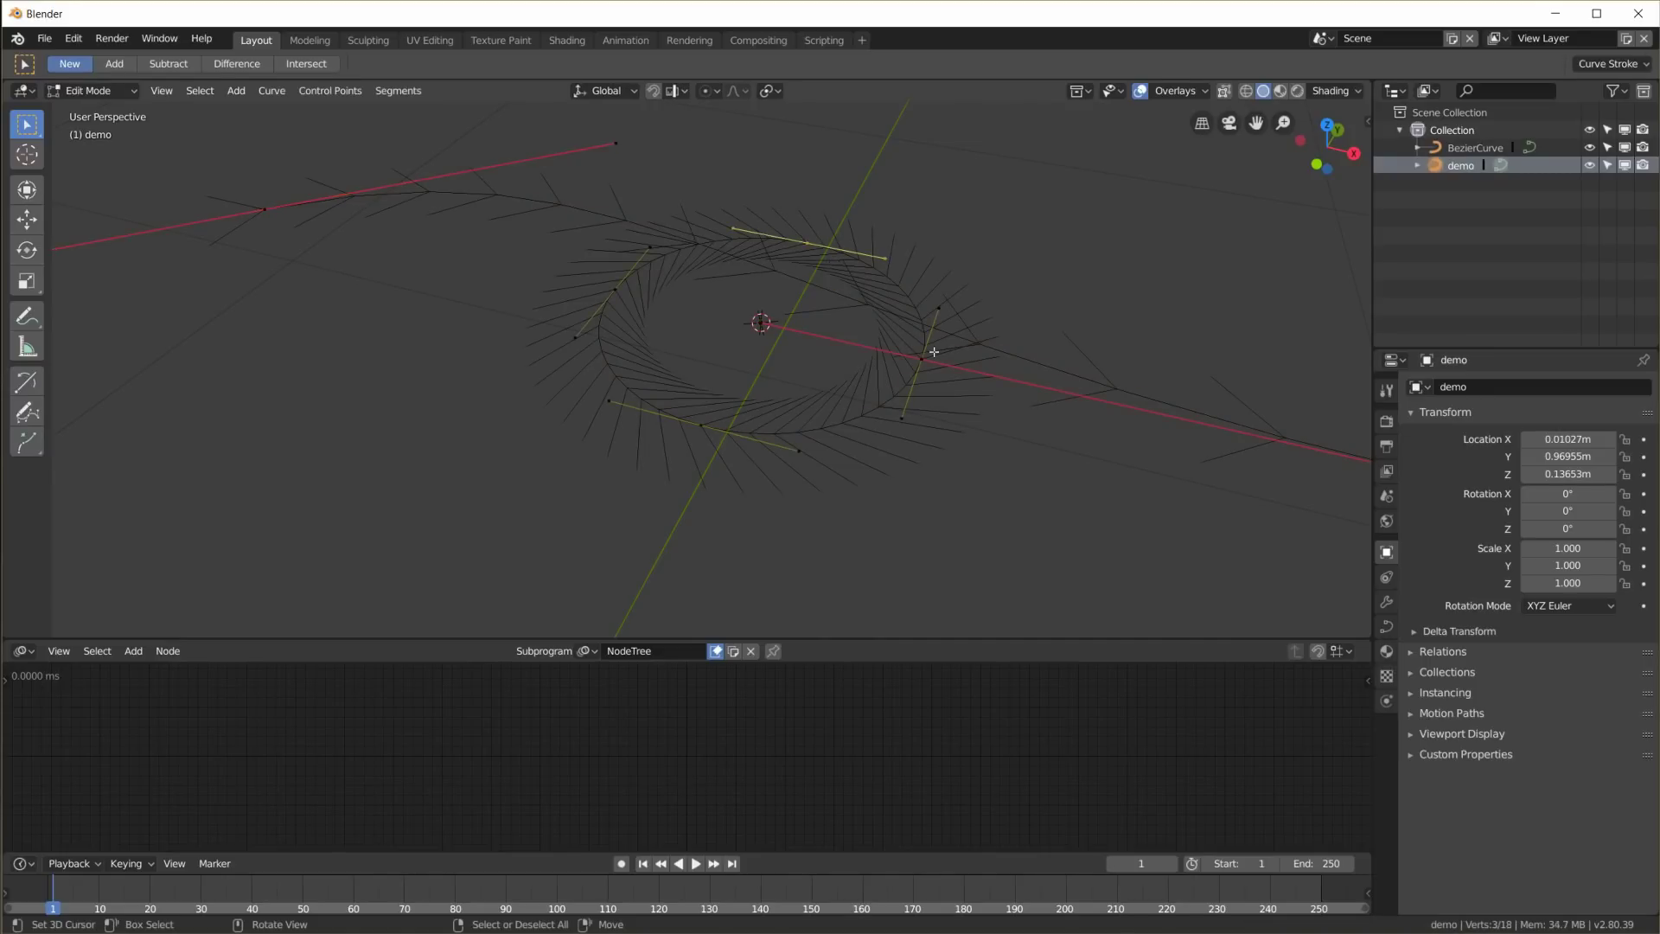
{"action": "middle_click_drag", "start_coordinate": [859, 308], "coordinate": [813, 332]}
{"action": "left_click", "coordinate": [631, 140]}
{"action": "key", "text": "g"}
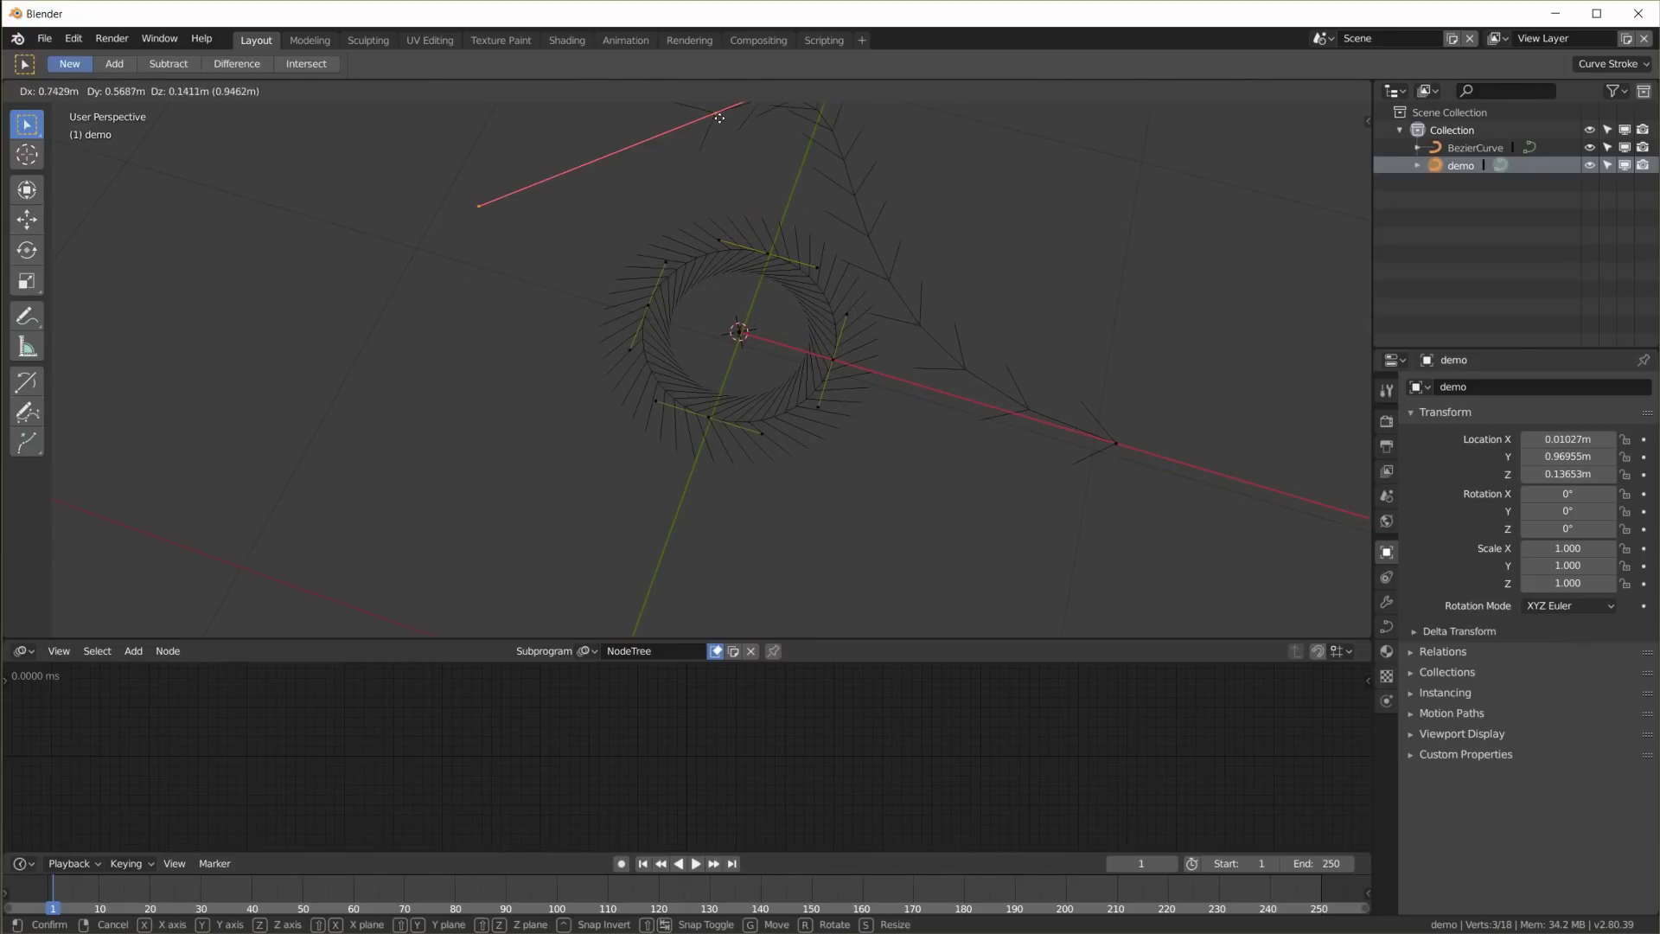
{"action": "left_click", "coordinate": [720, 118]}
Move one control point of the circle spline about 0.11 m and return to Object Mode
{"action": "right_click", "coordinate": [767, 252]}
{"action": "key", "text": "g"}
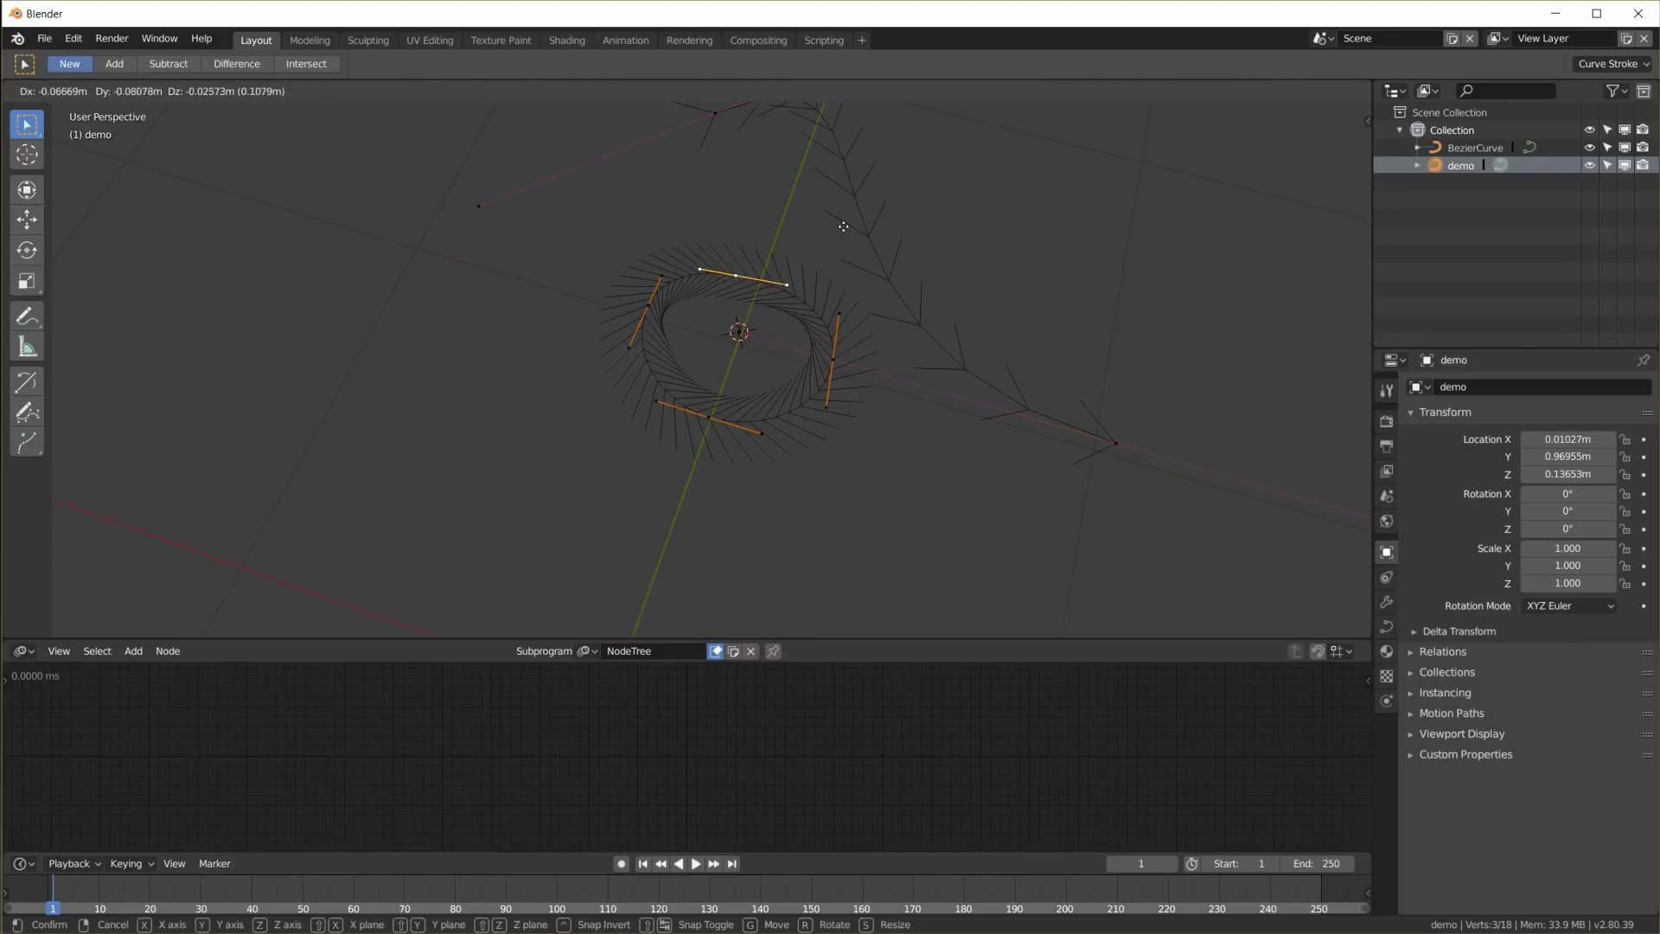
{"action": "left_click", "coordinate": [843, 226]}
{"action": "key", "text": "Tab"}
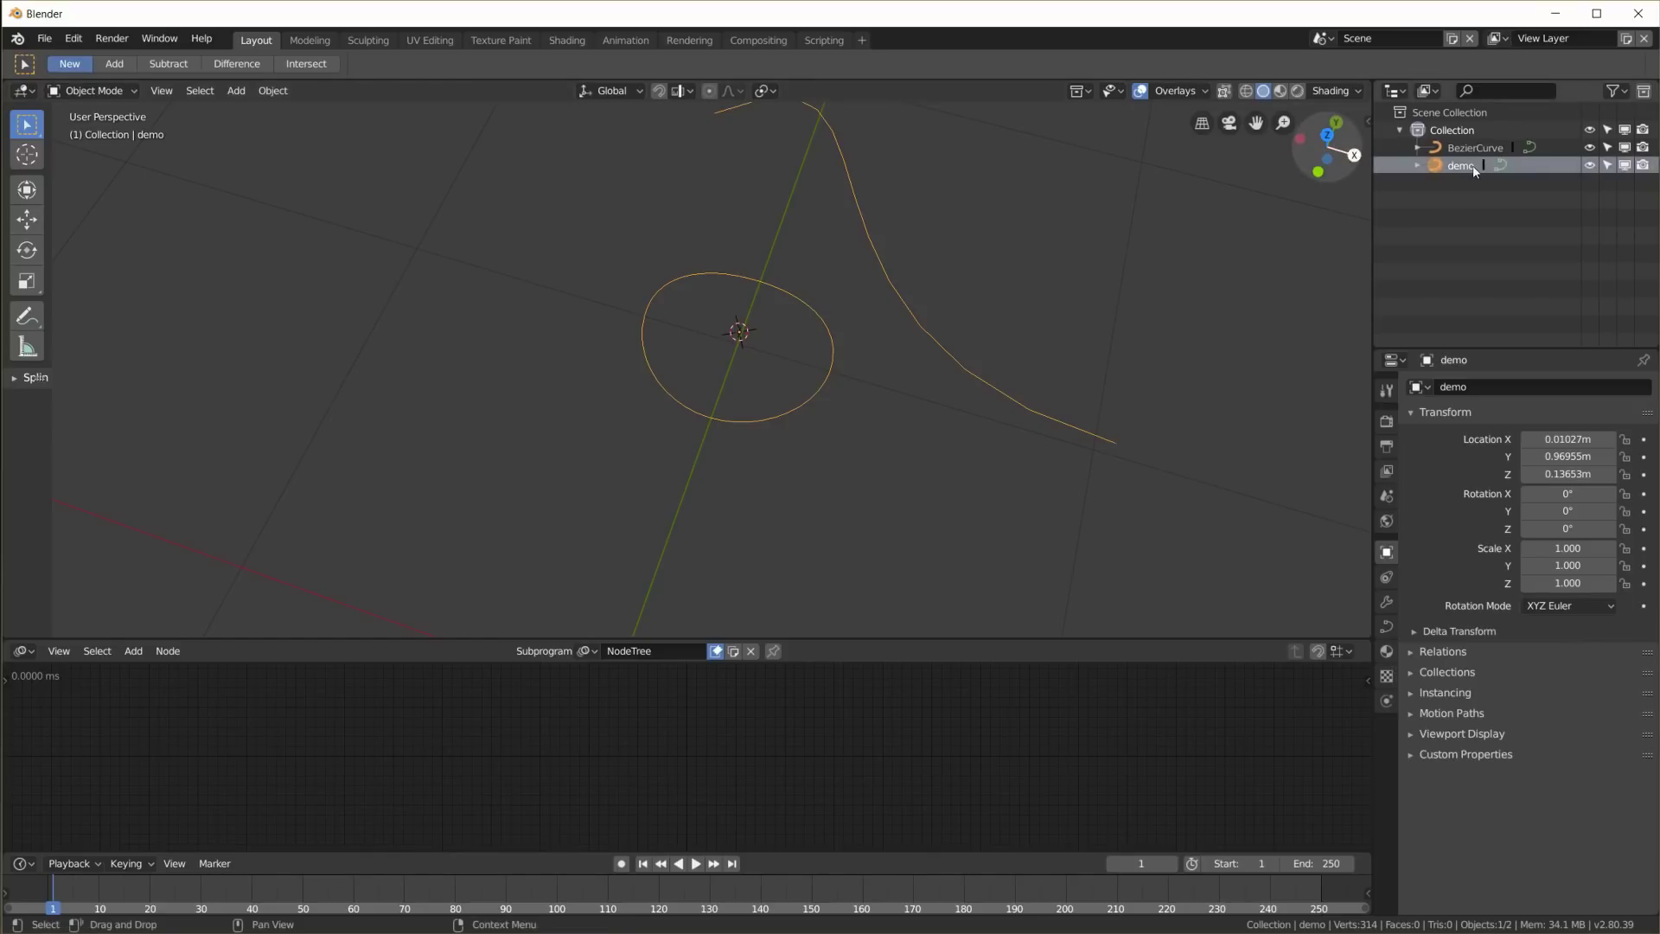
Expand the demo object in the outliner to reveal its curve data and delete the object
{"action": "left_click", "coordinate": [1418, 164]}
{"action": "scroll", "coordinate": [803, 343], "scroll_direction": "down", "scroll_amount": 3}
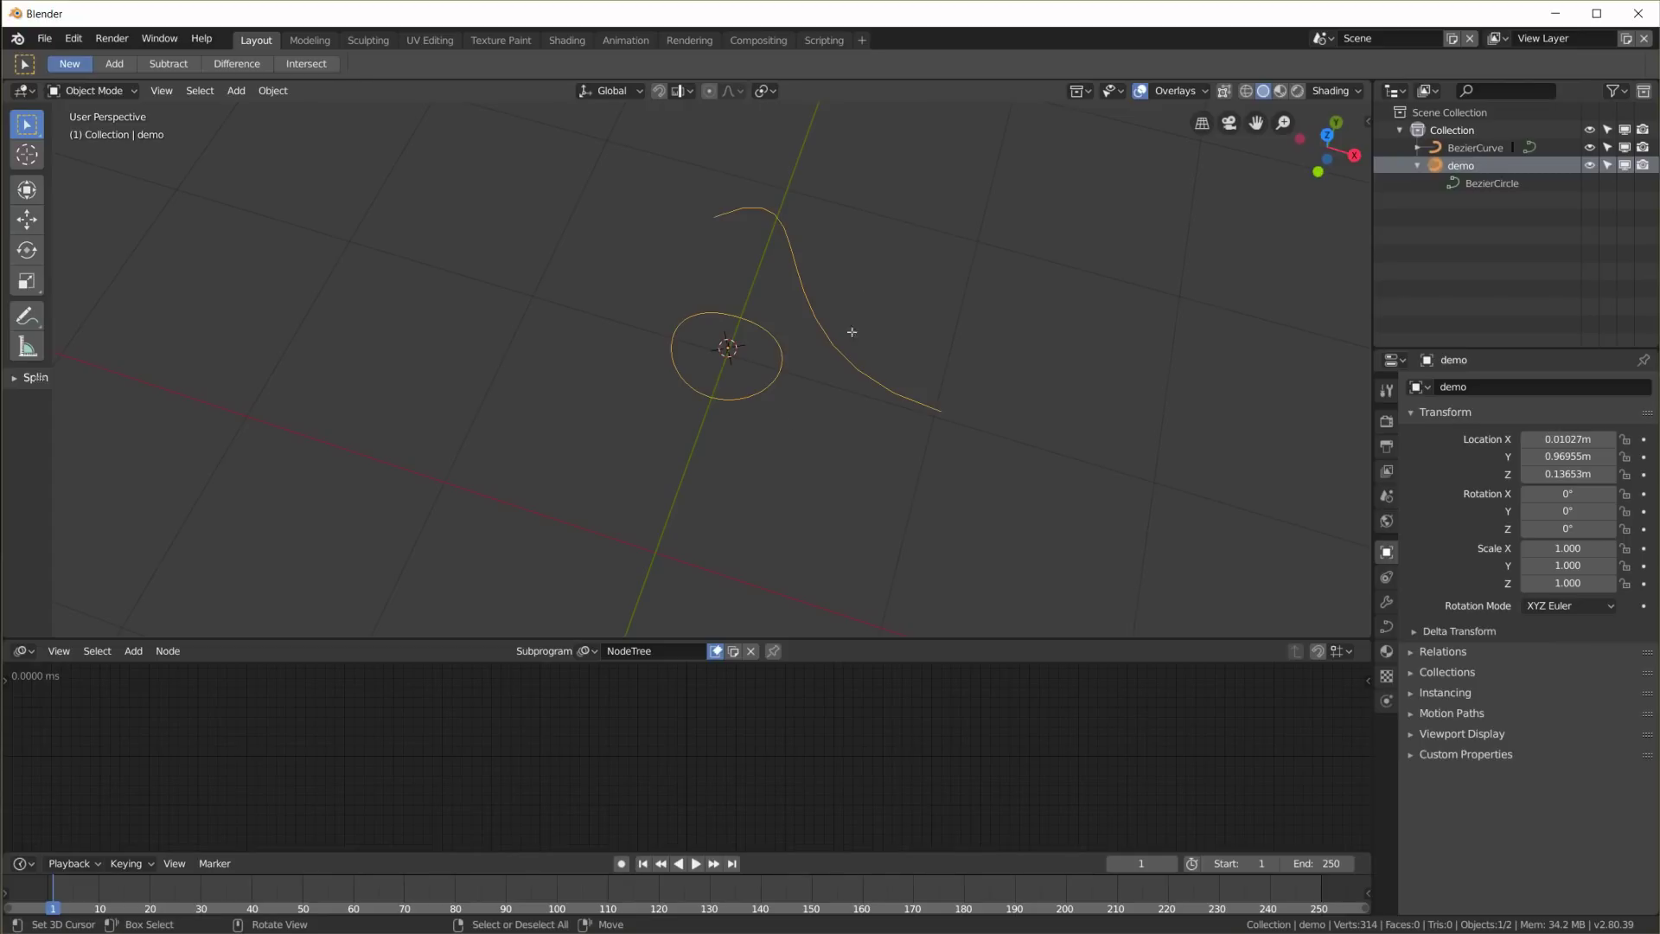
{"action": "scroll", "coordinate": [798, 351], "scroll_direction": "up", "scroll_amount": 3}
{"action": "scroll", "coordinate": [797, 351], "scroll_direction": "down", "scroll_amount": 3}
{"action": "scroll", "coordinate": [797, 351], "scroll_direction": "up", "scroll_amount": 4}
{"action": "scroll", "coordinate": [797, 351], "scroll_direction": "down", "scroll_amount": 3}
{"action": "key", "text": "x"}
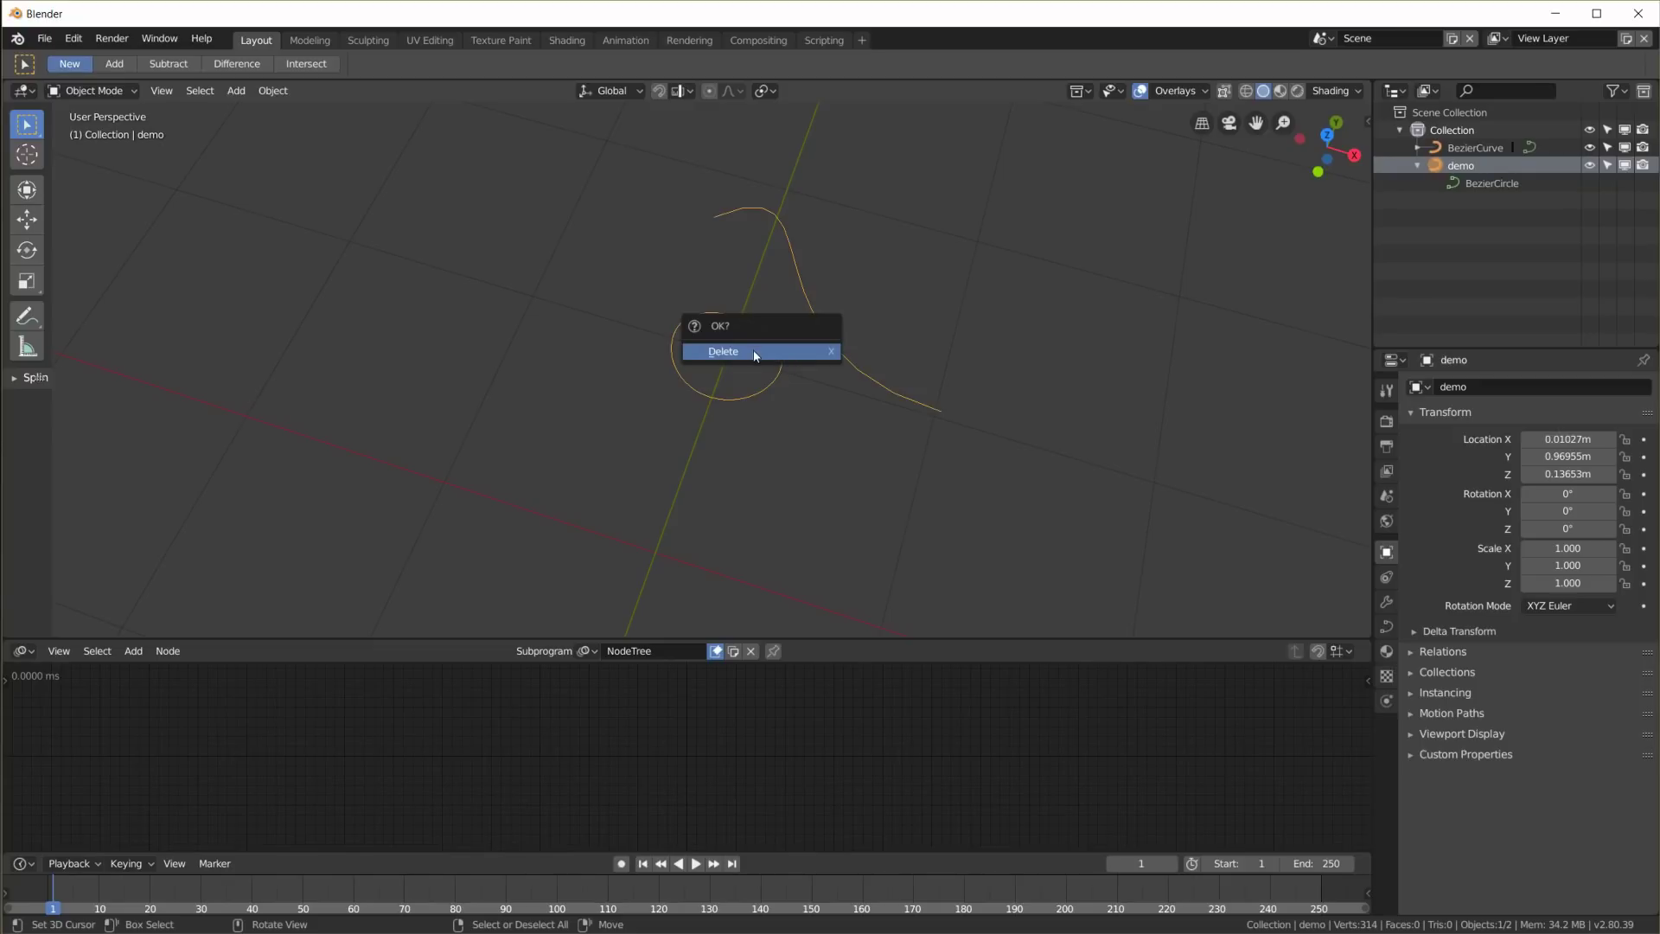
{"action": "left_click", "coordinate": [753, 349]}
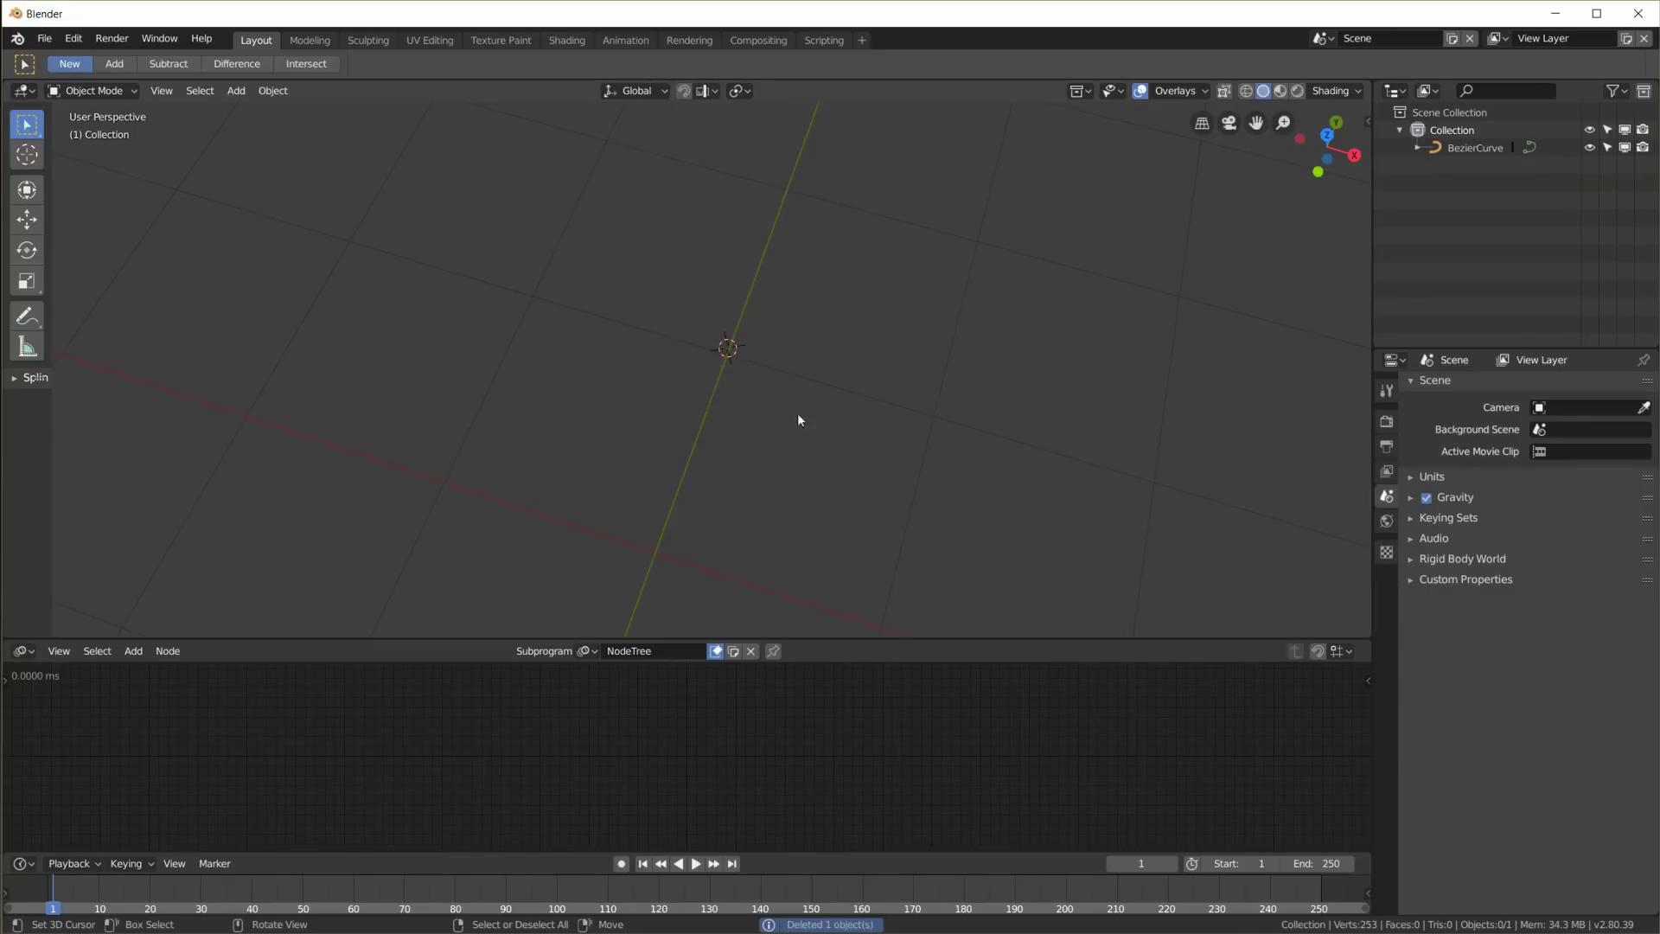
Enlarge the node editor and add a Replicate Spline node to the tree
{"action": "middle_click_drag", "start_coordinate": [796, 300], "coordinate": [762, 393]}
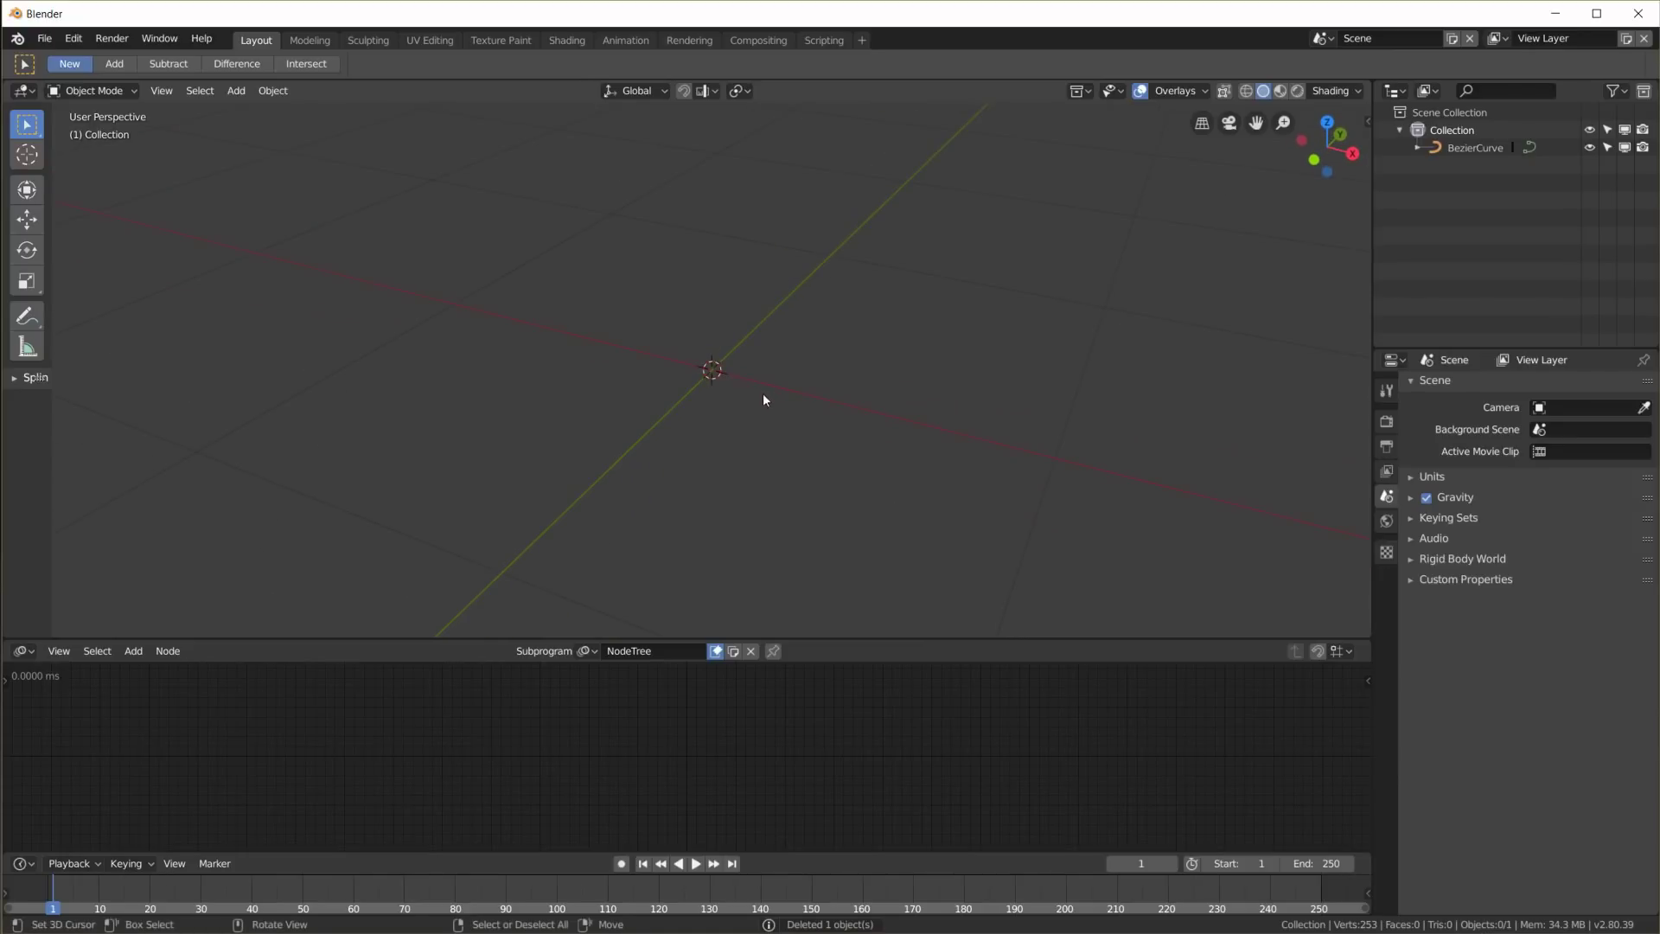
{"action": "left_click_drag", "start_coordinate": [816, 640], "coordinate": [816, 324]}
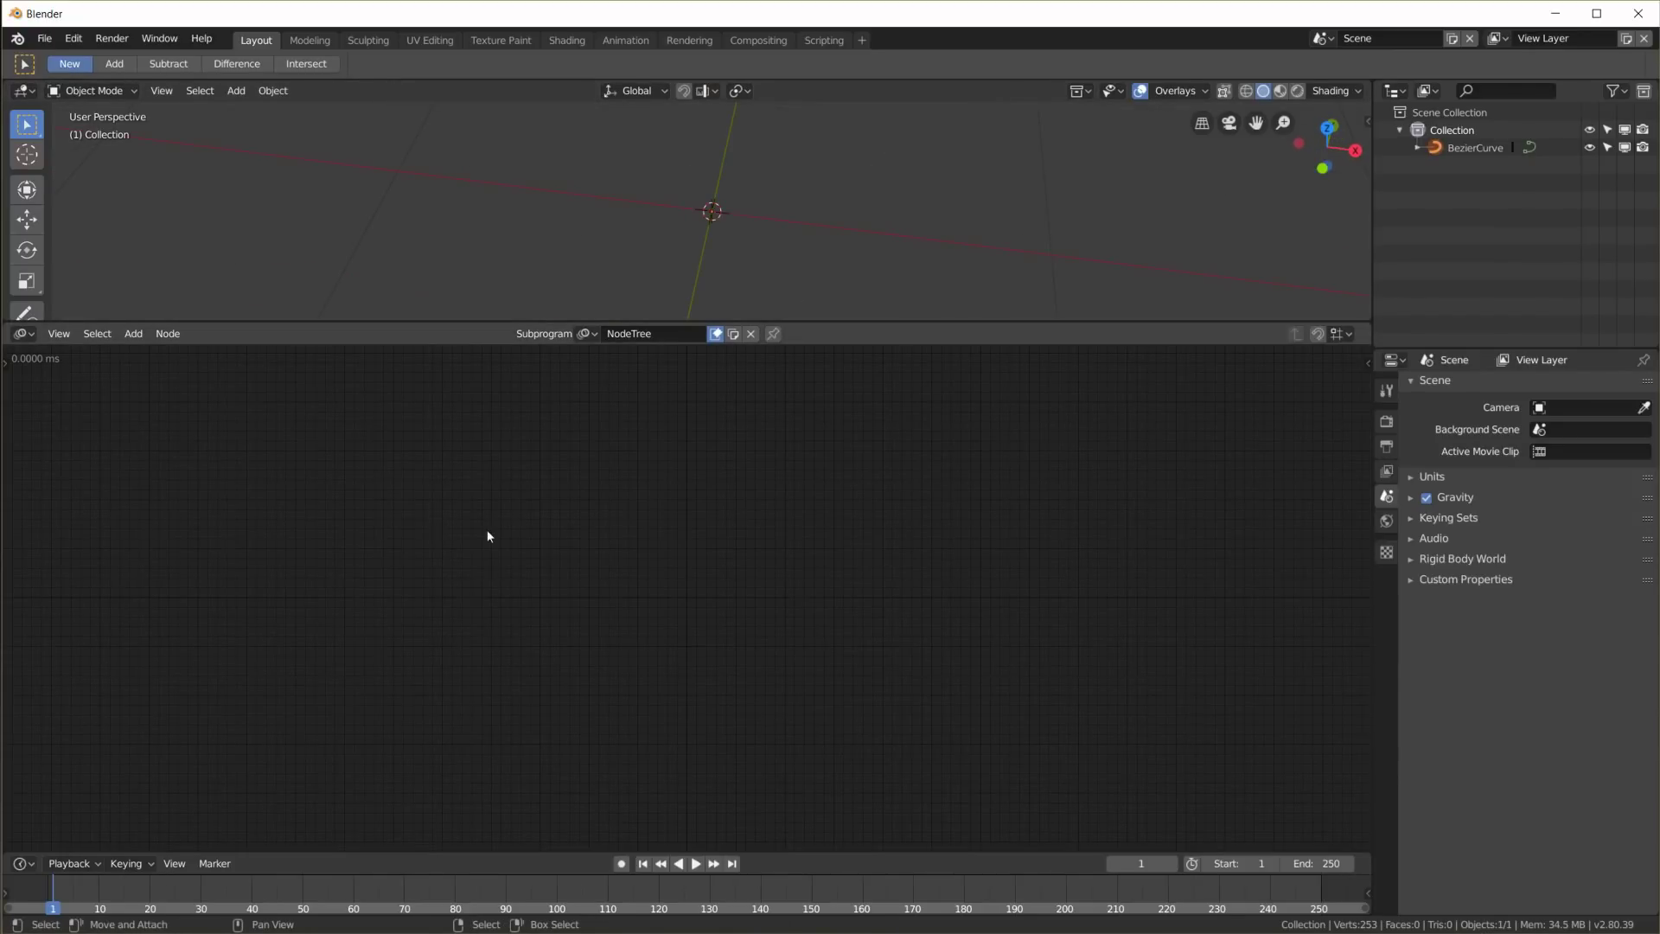
{"action": "key", "text": "shift+a"}
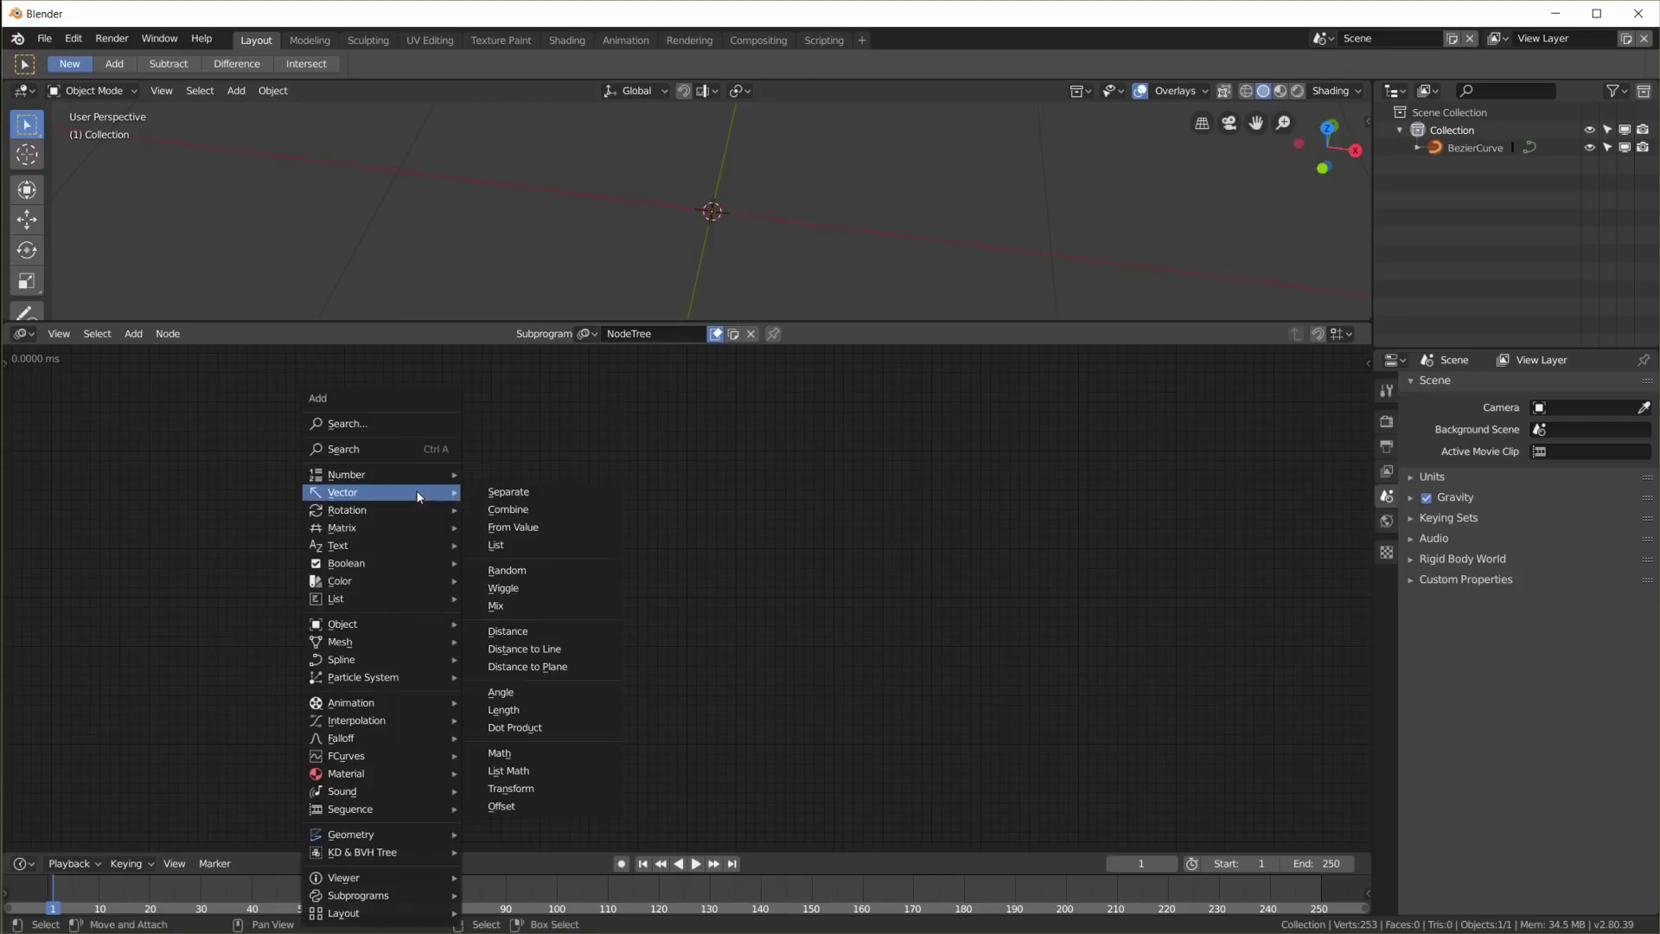
{"action": "mouse_move", "coordinate": [407, 660]}
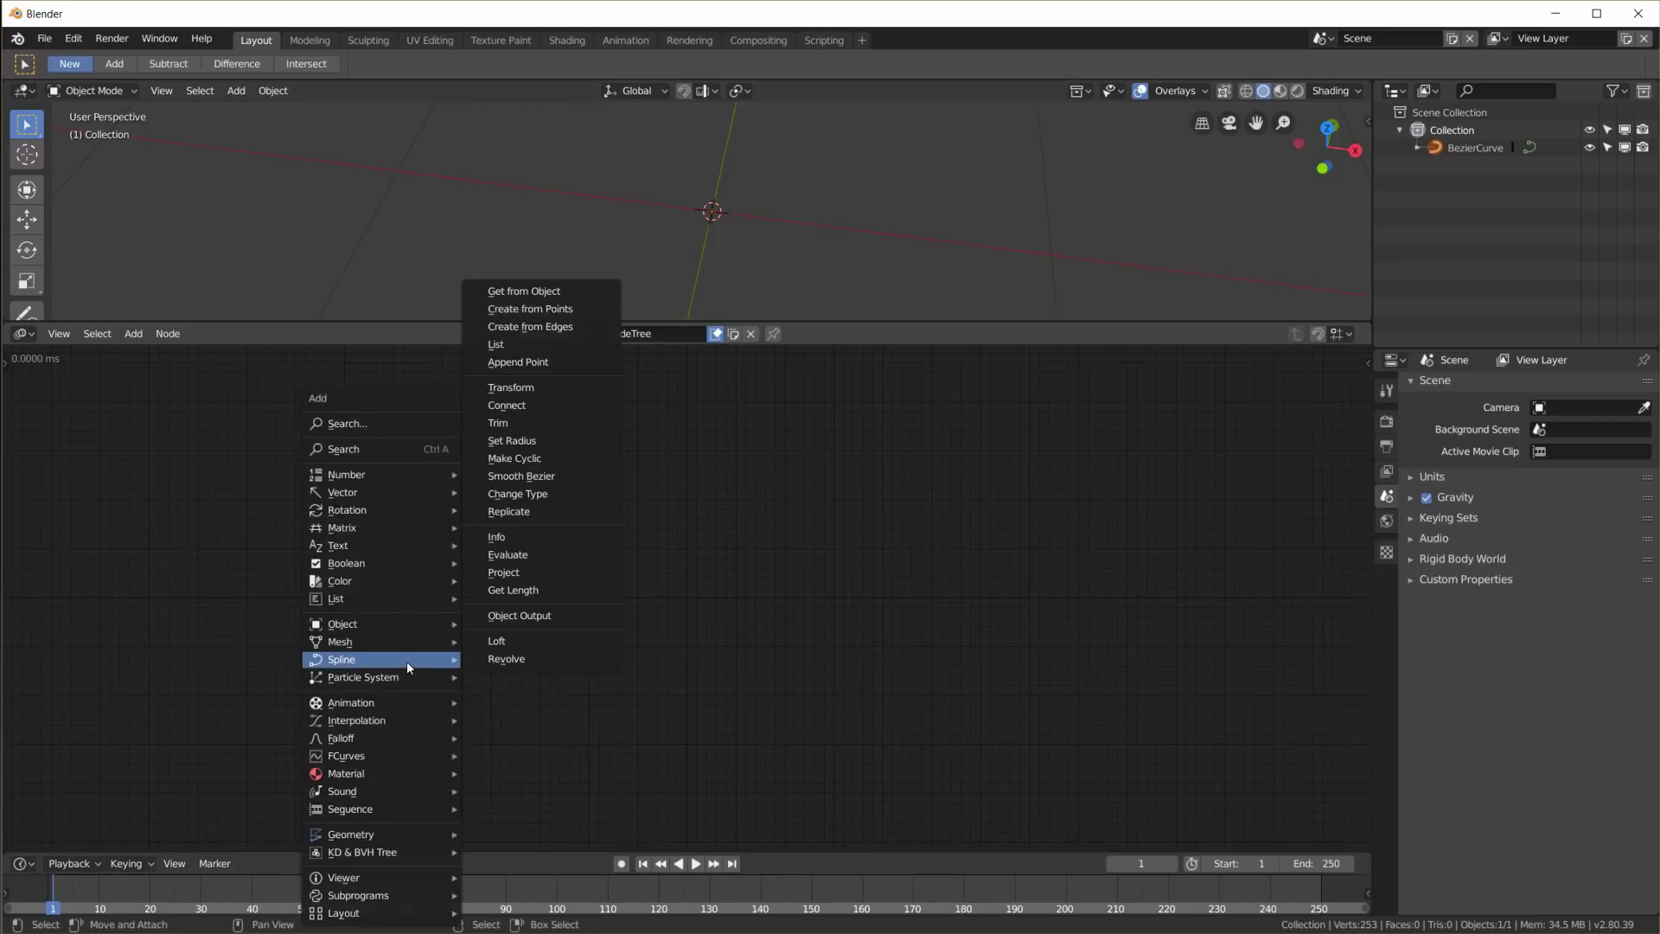
{"action": "left_click", "coordinate": [520, 511]}
{"action": "left_click", "coordinate": [389, 494]}
{"action": "scroll", "coordinate": [389, 448], "scroll_direction": "up", "scroll_amount": 3}
{"action": "middle_click_drag", "start_coordinate": [389, 449], "coordinate": [555, 520]}
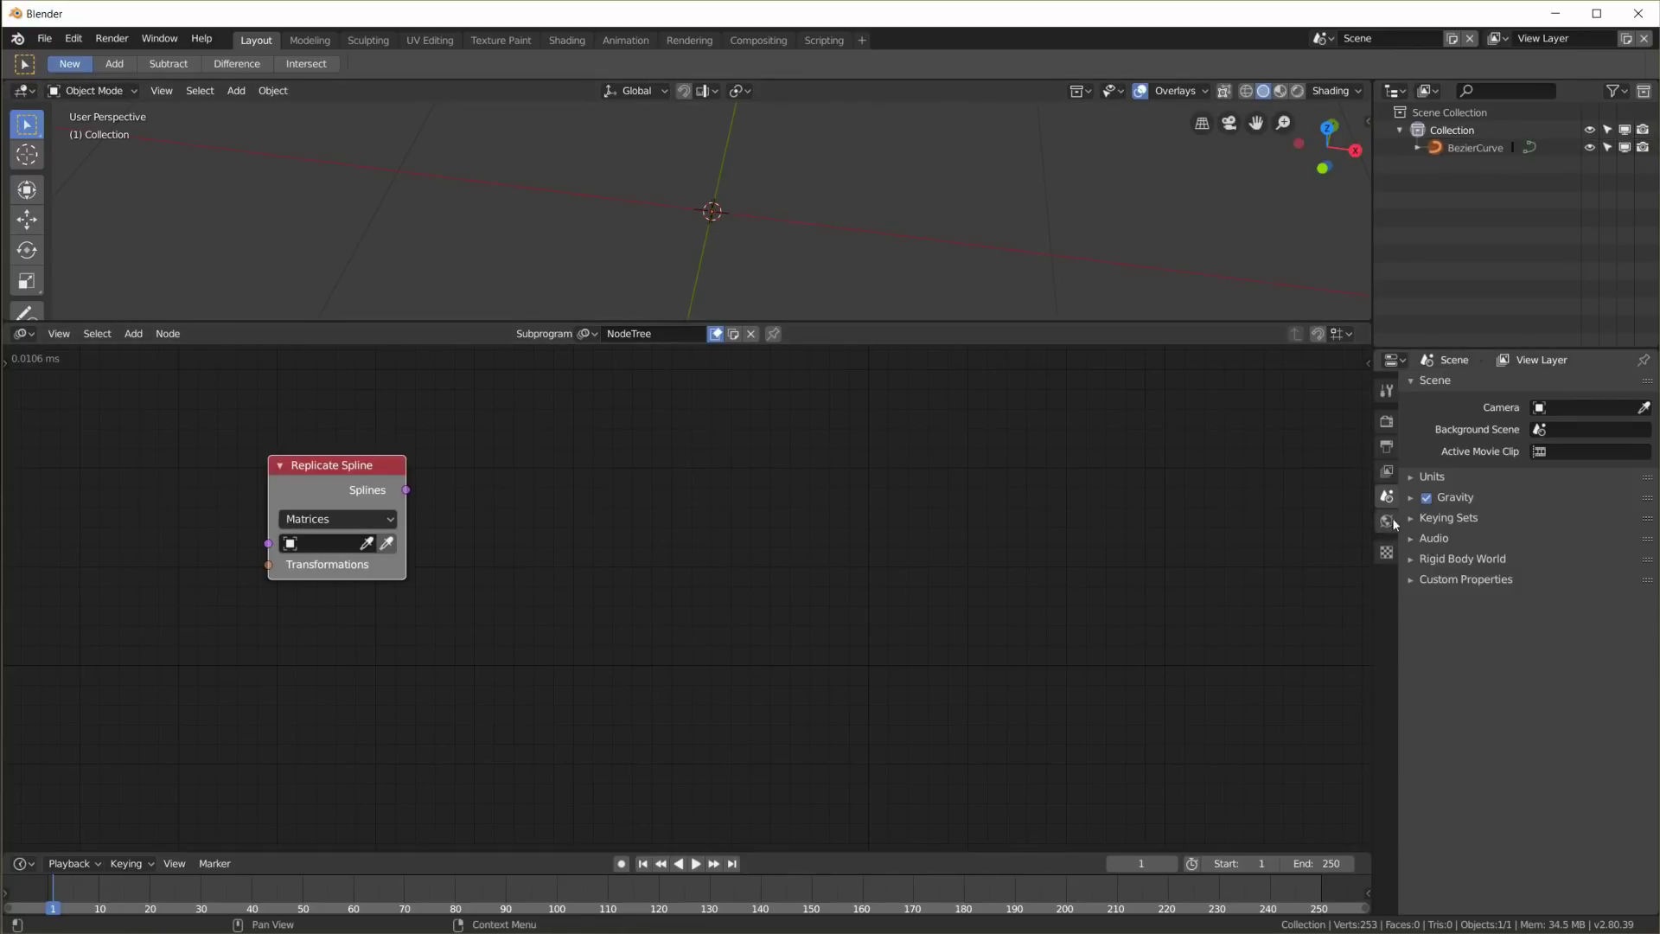
Set BezierCurve's fill mode to Full and give it a bevel with depth 0.013 m and resolution 3
{"action": "left_click", "coordinate": [1474, 147]}
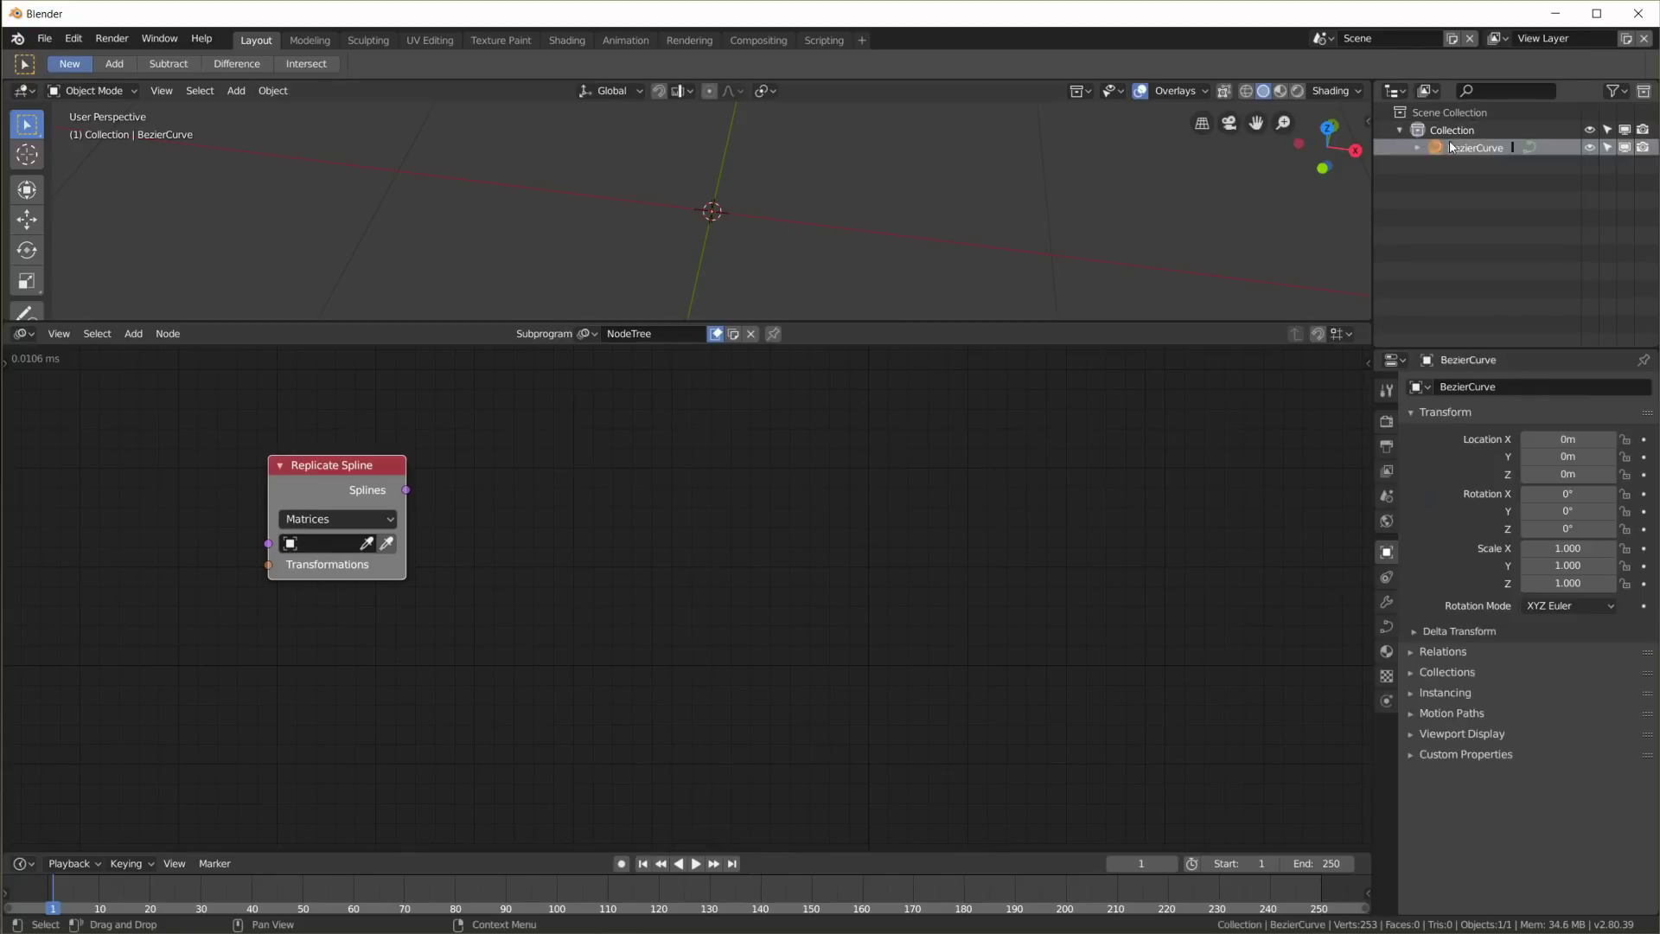
{"action": "left_click", "coordinate": [1387, 627]}
{"action": "left_click", "coordinate": [1558, 550]}
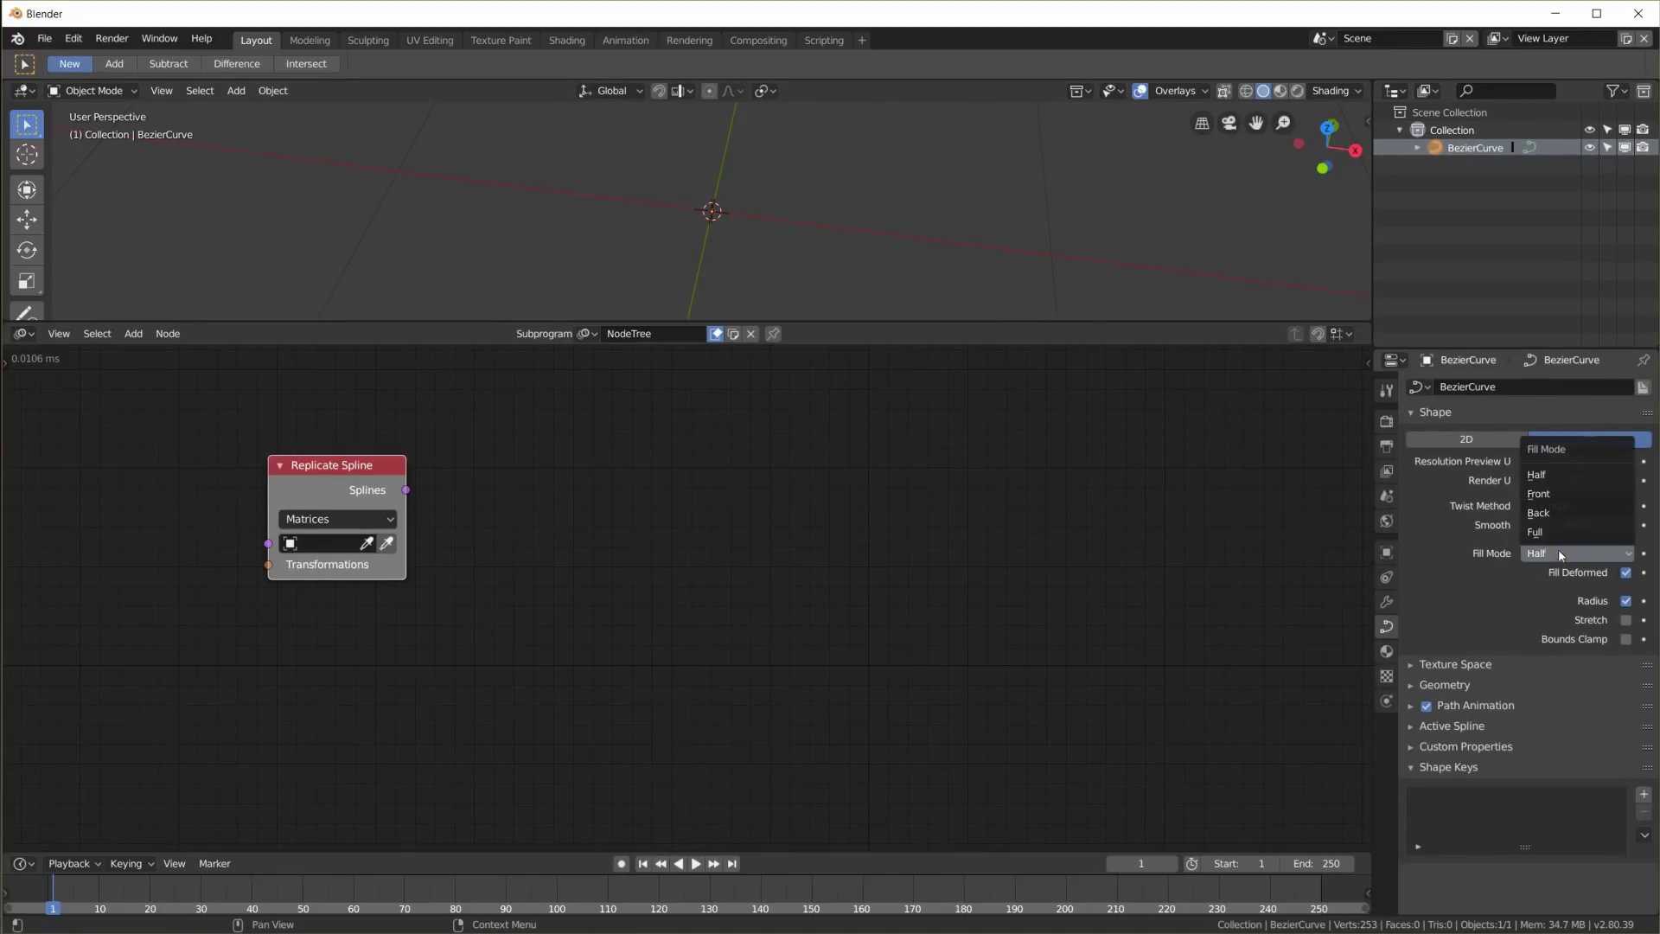
{"action": "left_click", "coordinate": [1557, 529]}
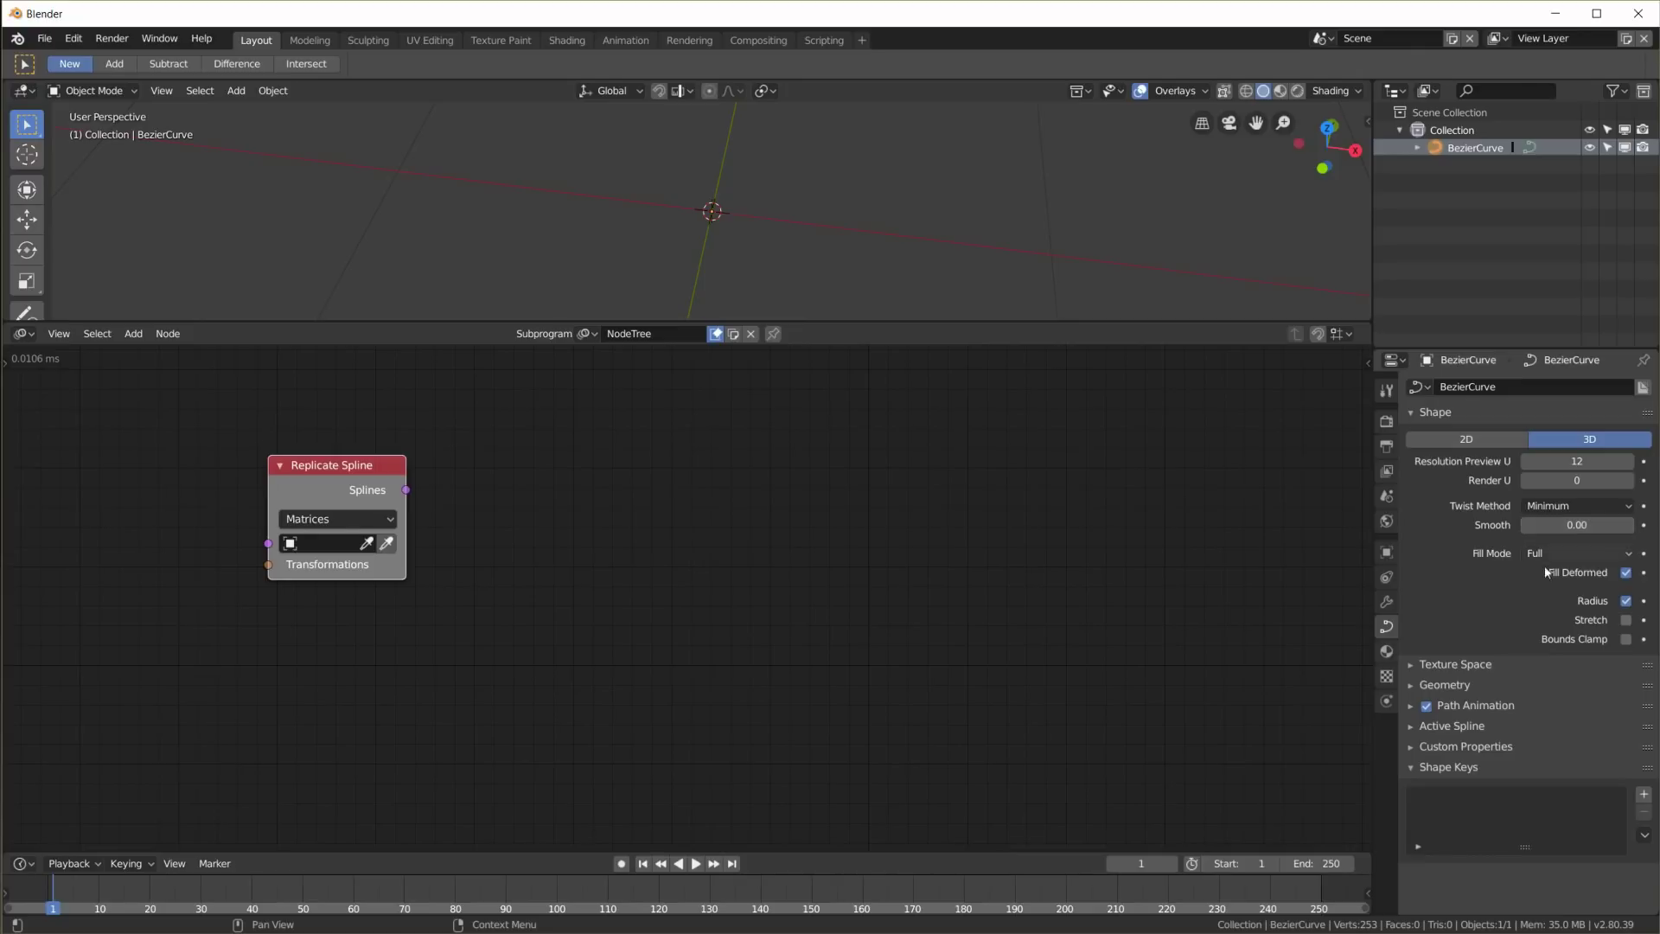
{"action": "left_click", "coordinate": [1416, 684]}
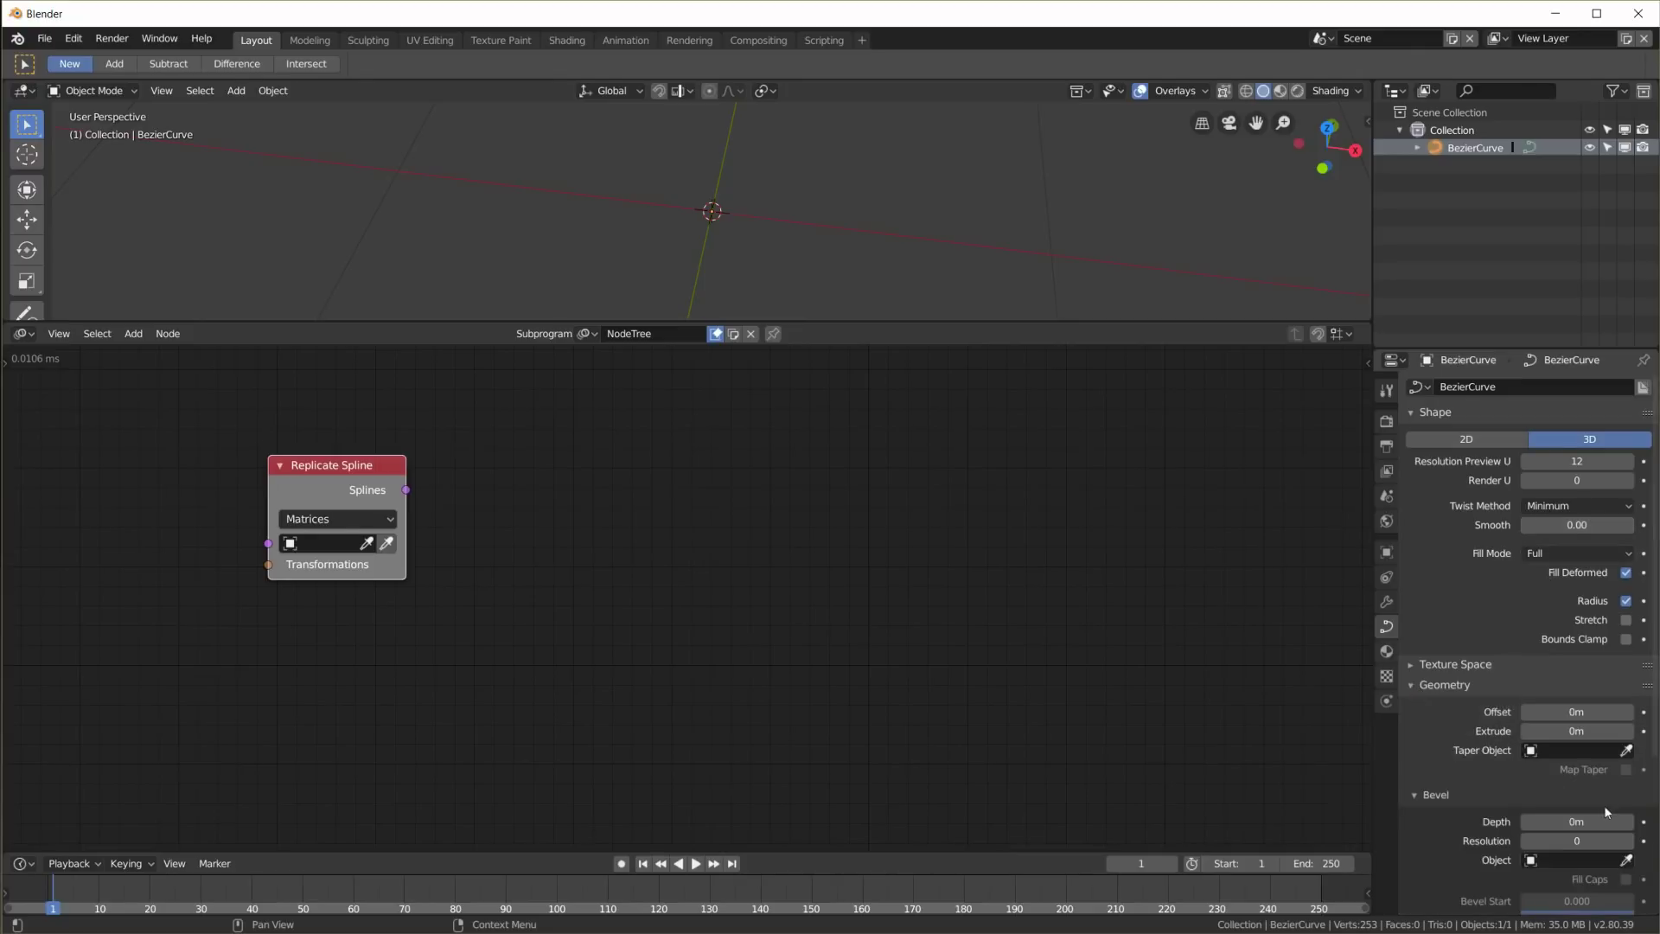
{"action": "mouse_move", "coordinate": [1576, 822]}
{"action": "left_mouse_down"}
{"action": "mouse_move", "coordinate": [1599, 821]}
{"action": "mouse_move", "coordinate": [1595, 841]}
{"action": "left_mouse_up"}
Assign the bevelled Bezier curve as the source object of the Replicate Spline node
{"action": "middle_click_drag", "start_coordinate": [783, 287], "coordinate": [707, 152]}
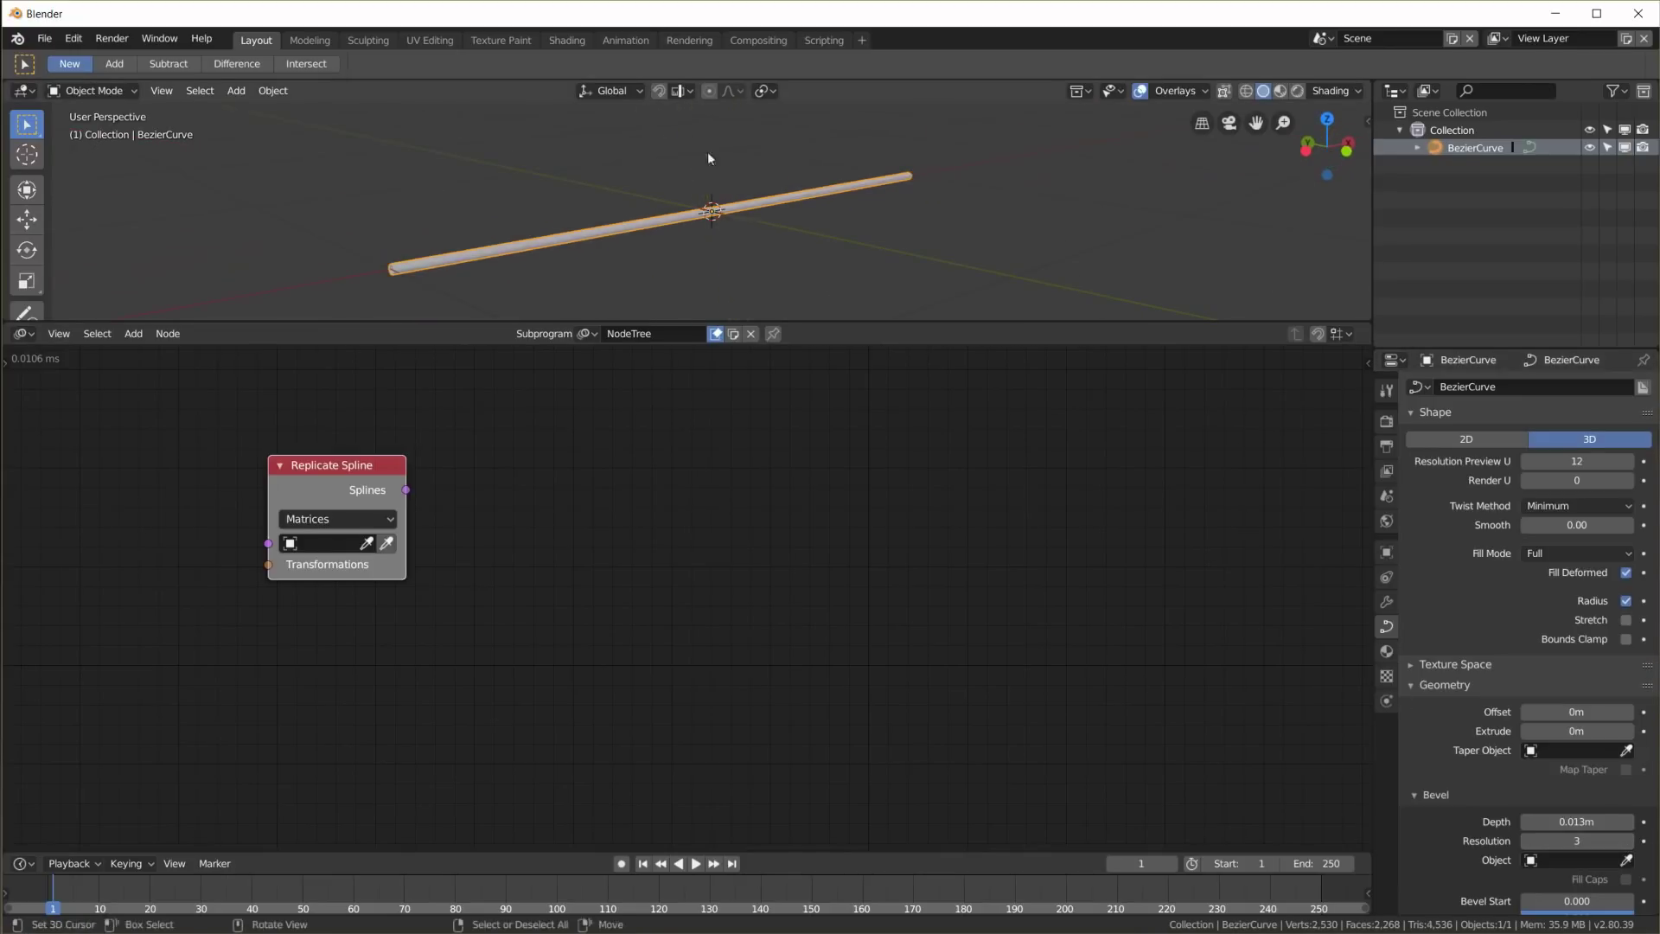
{"action": "middle_click_drag", "start_coordinate": [512, 263], "coordinate": [552, 231]}
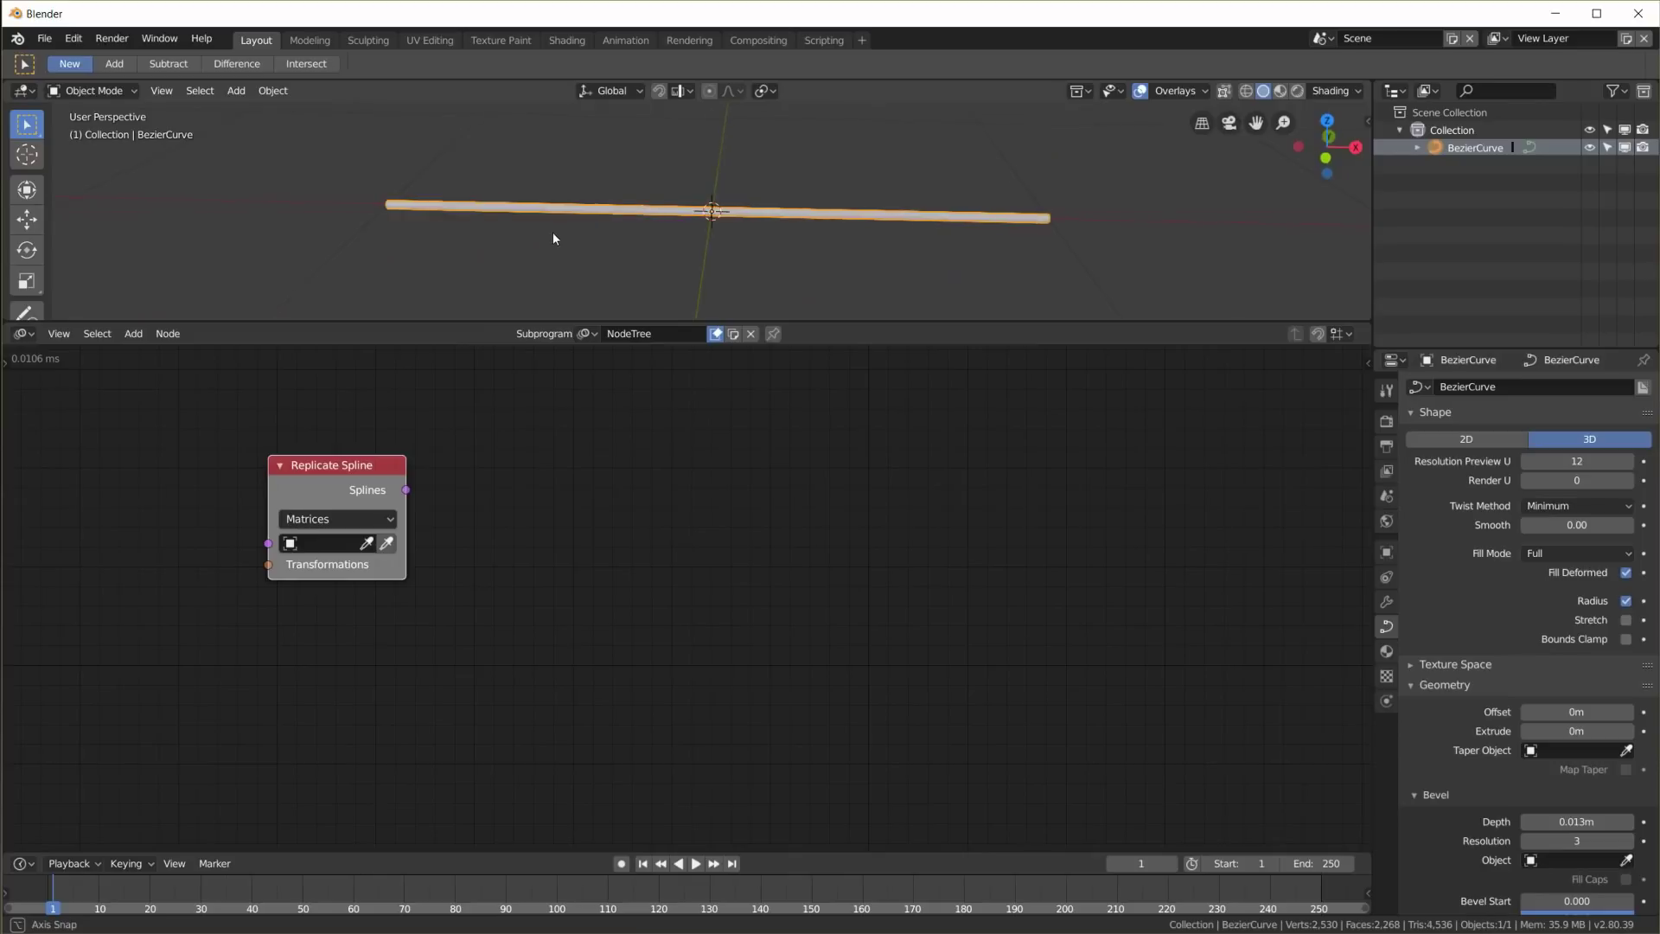
{"action": "left_click", "coordinate": [369, 547]}
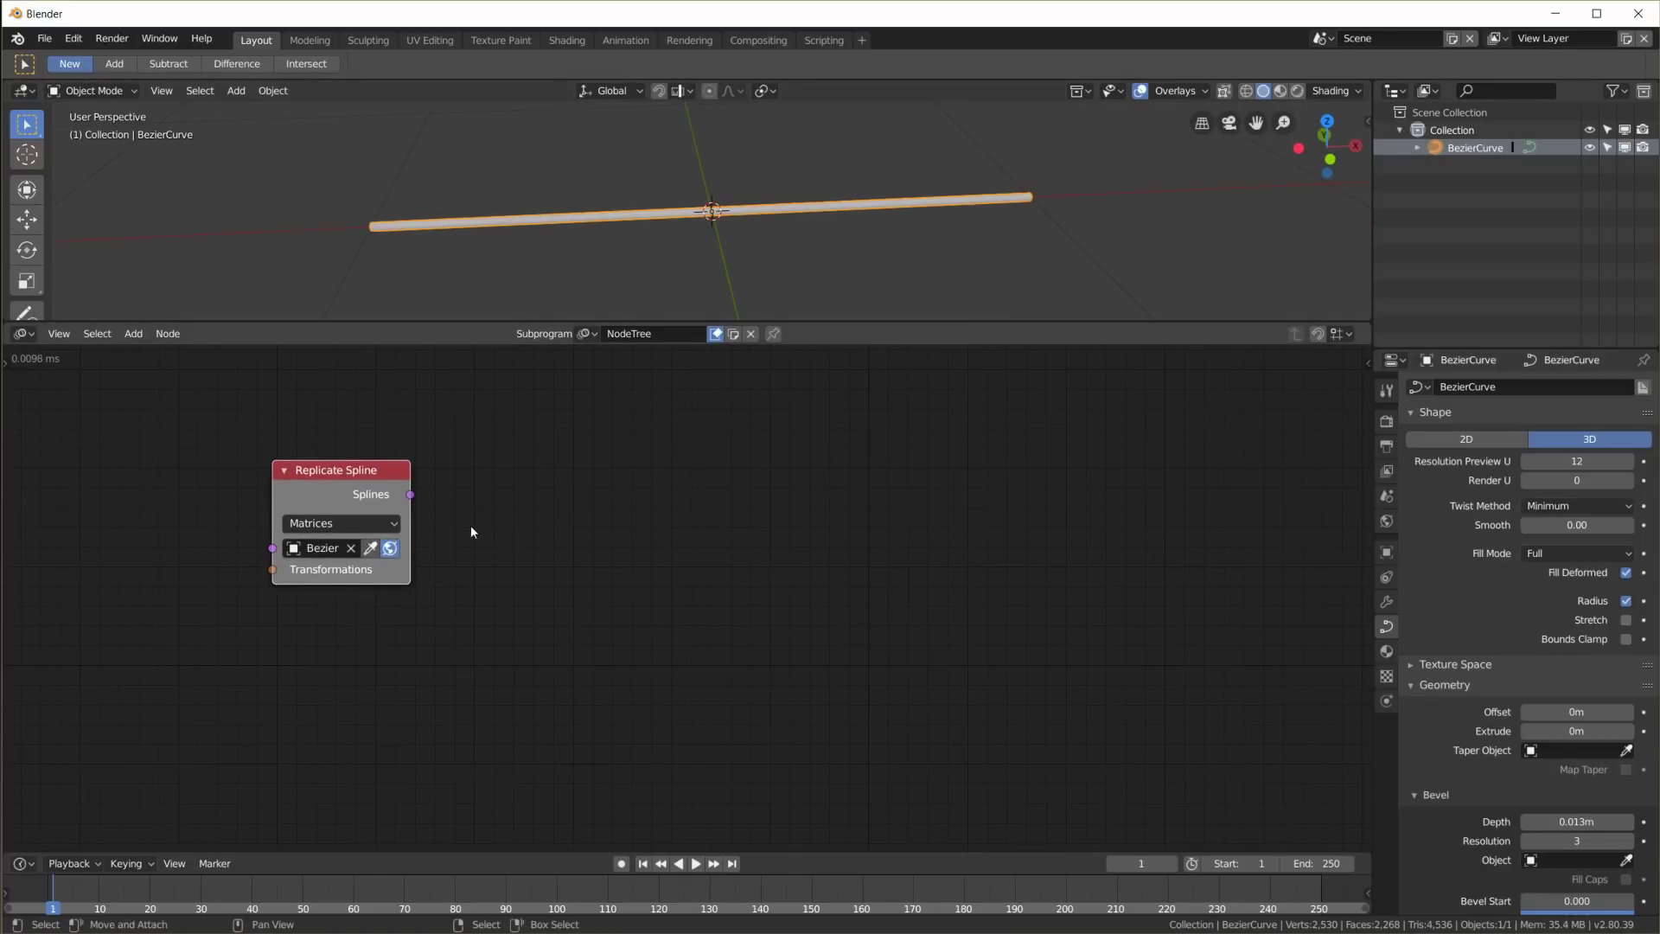
{"action": "left_click_drag", "start_coordinate": [411, 495], "coordinate": [567, 517]}
{"action": "key", "text": "shift+a"}
{"action": "mouse_move", "coordinate": [646, 582]}
{"action": "left_click", "coordinate": [731, 587]}
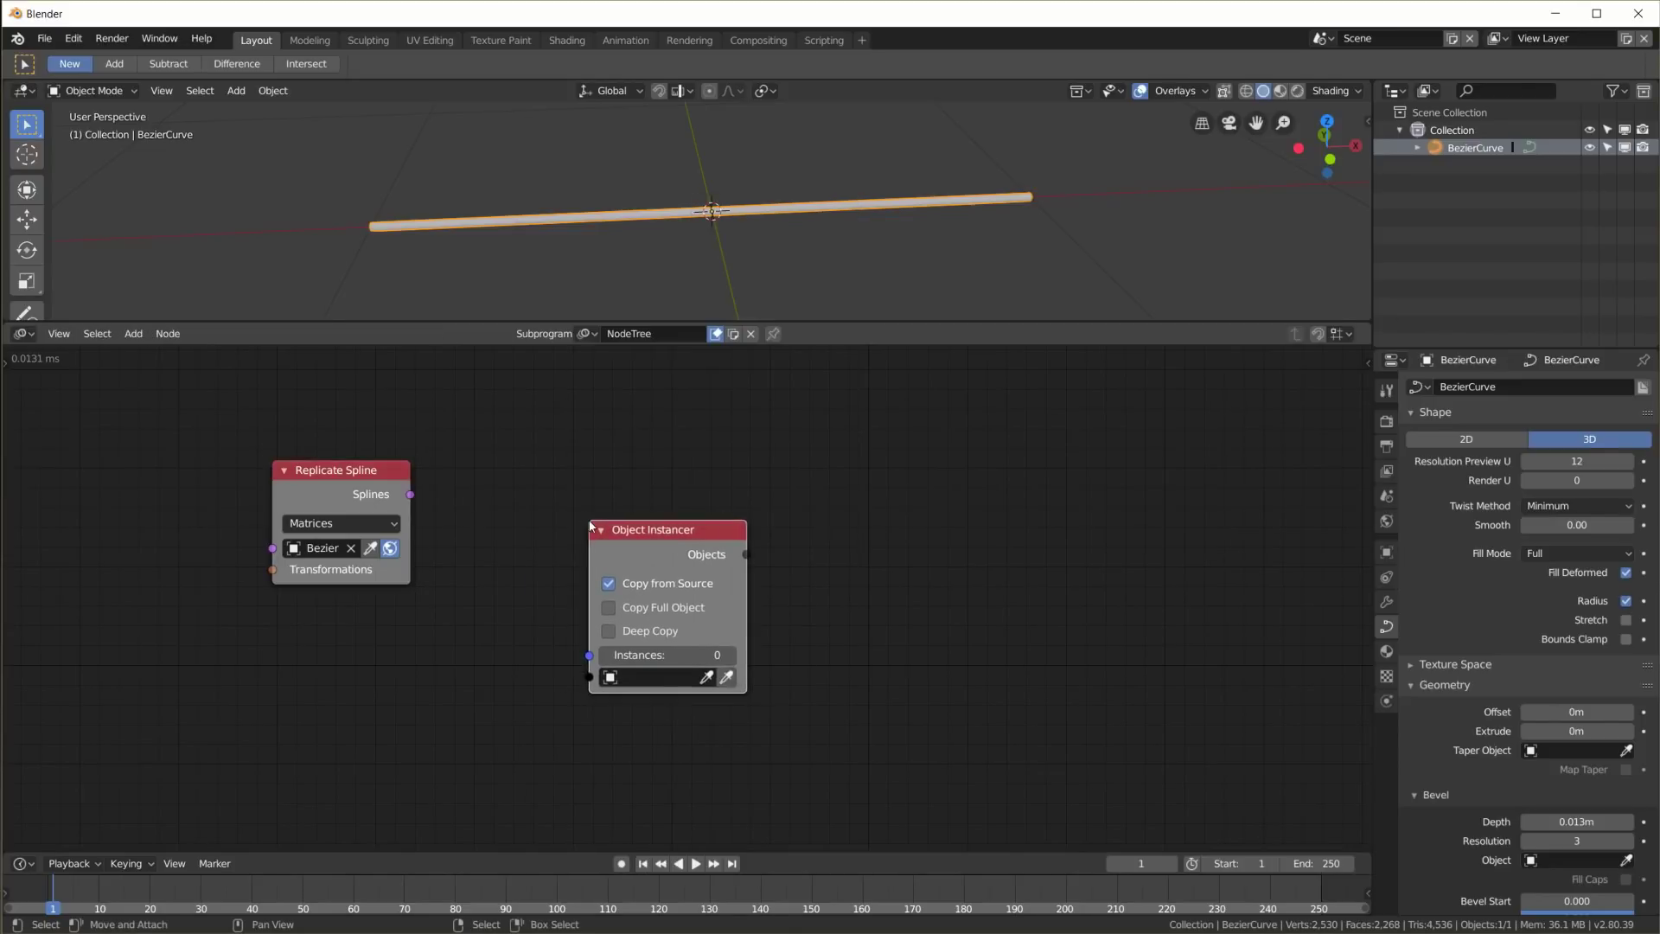
{"action": "left_click_drag", "start_coordinate": [745, 555], "coordinate": [942, 570]}
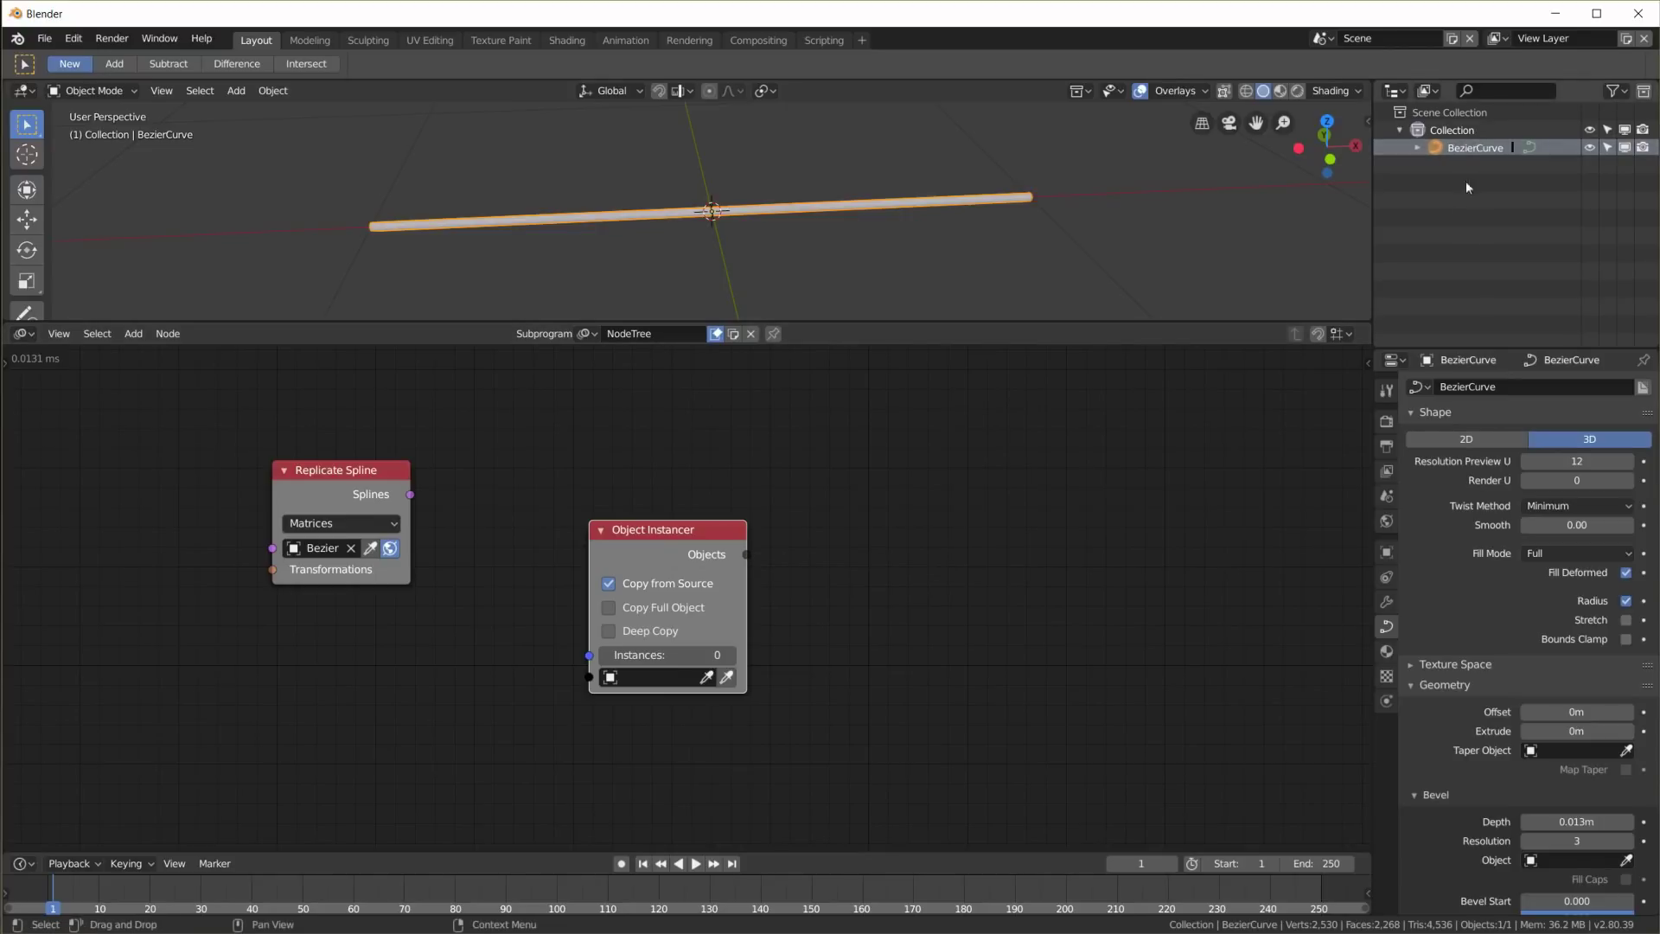
{"action": "left_click", "coordinate": [672, 529]}
{"action": "key", "text": "x"}
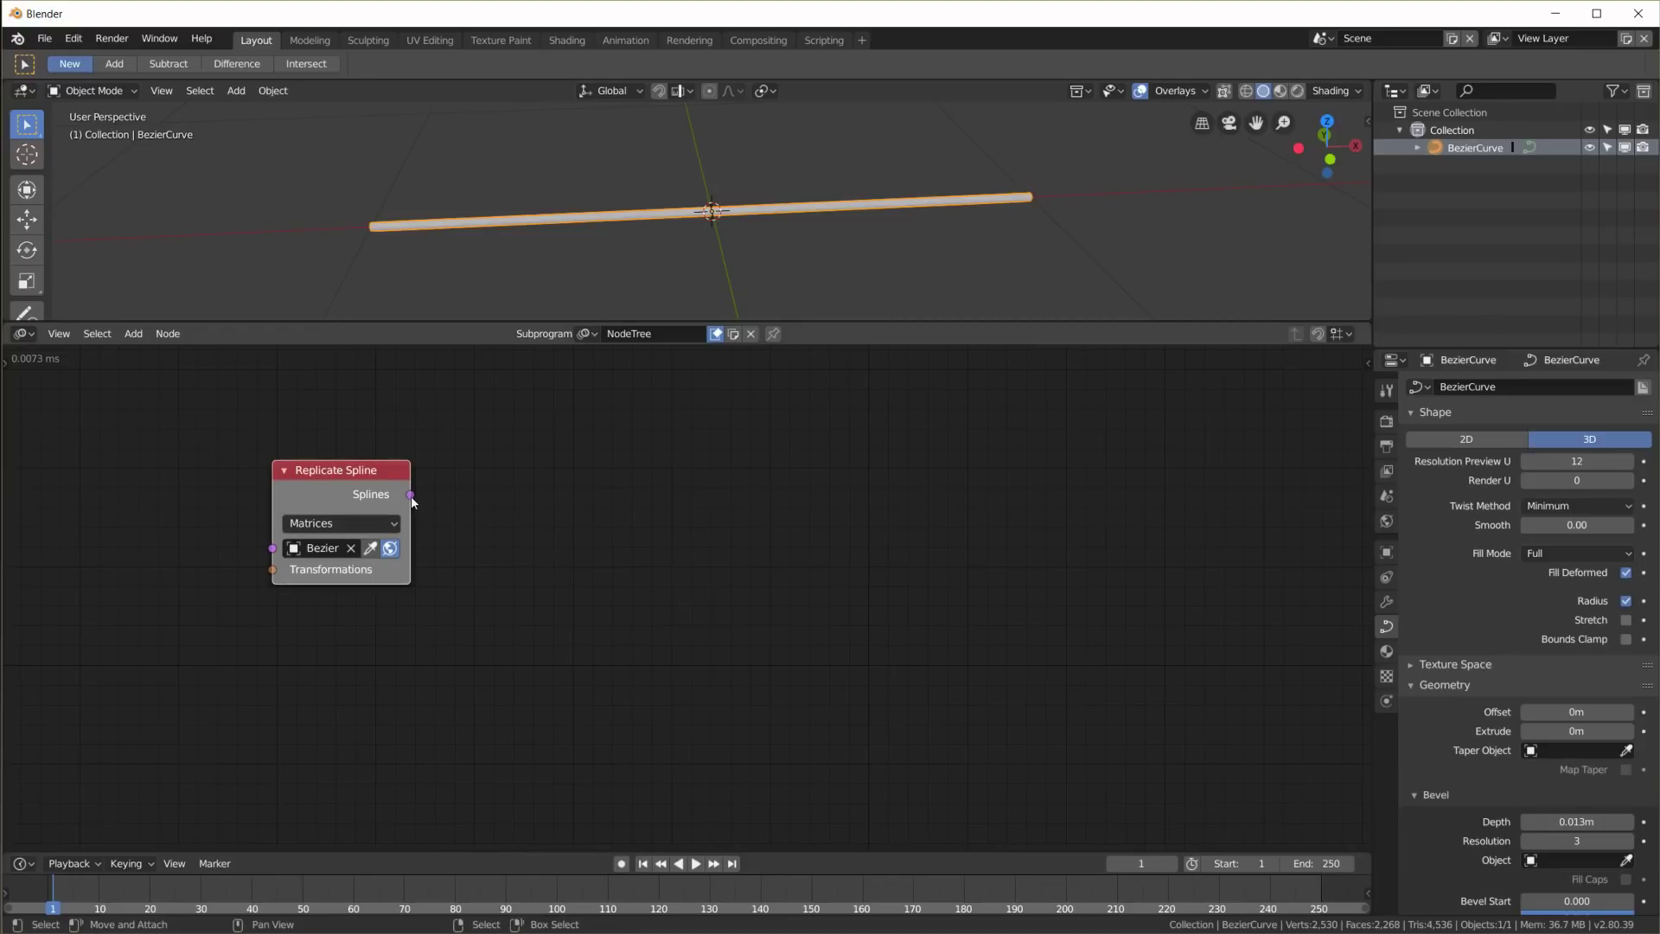
Add a Curve Object Output node, create a new target curve object from it, and select that object
{"action": "mouse_move", "coordinate": [354, 472]}
{"action": "left_mouse_down"}
{"action": "mouse_move", "coordinate": [327, 470]}
{"action": "mouse_move", "coordinate": [357, 491]}
{"action": "left_mouse_up"}
{"action": "right_click", "coordinate": [357, 491]}
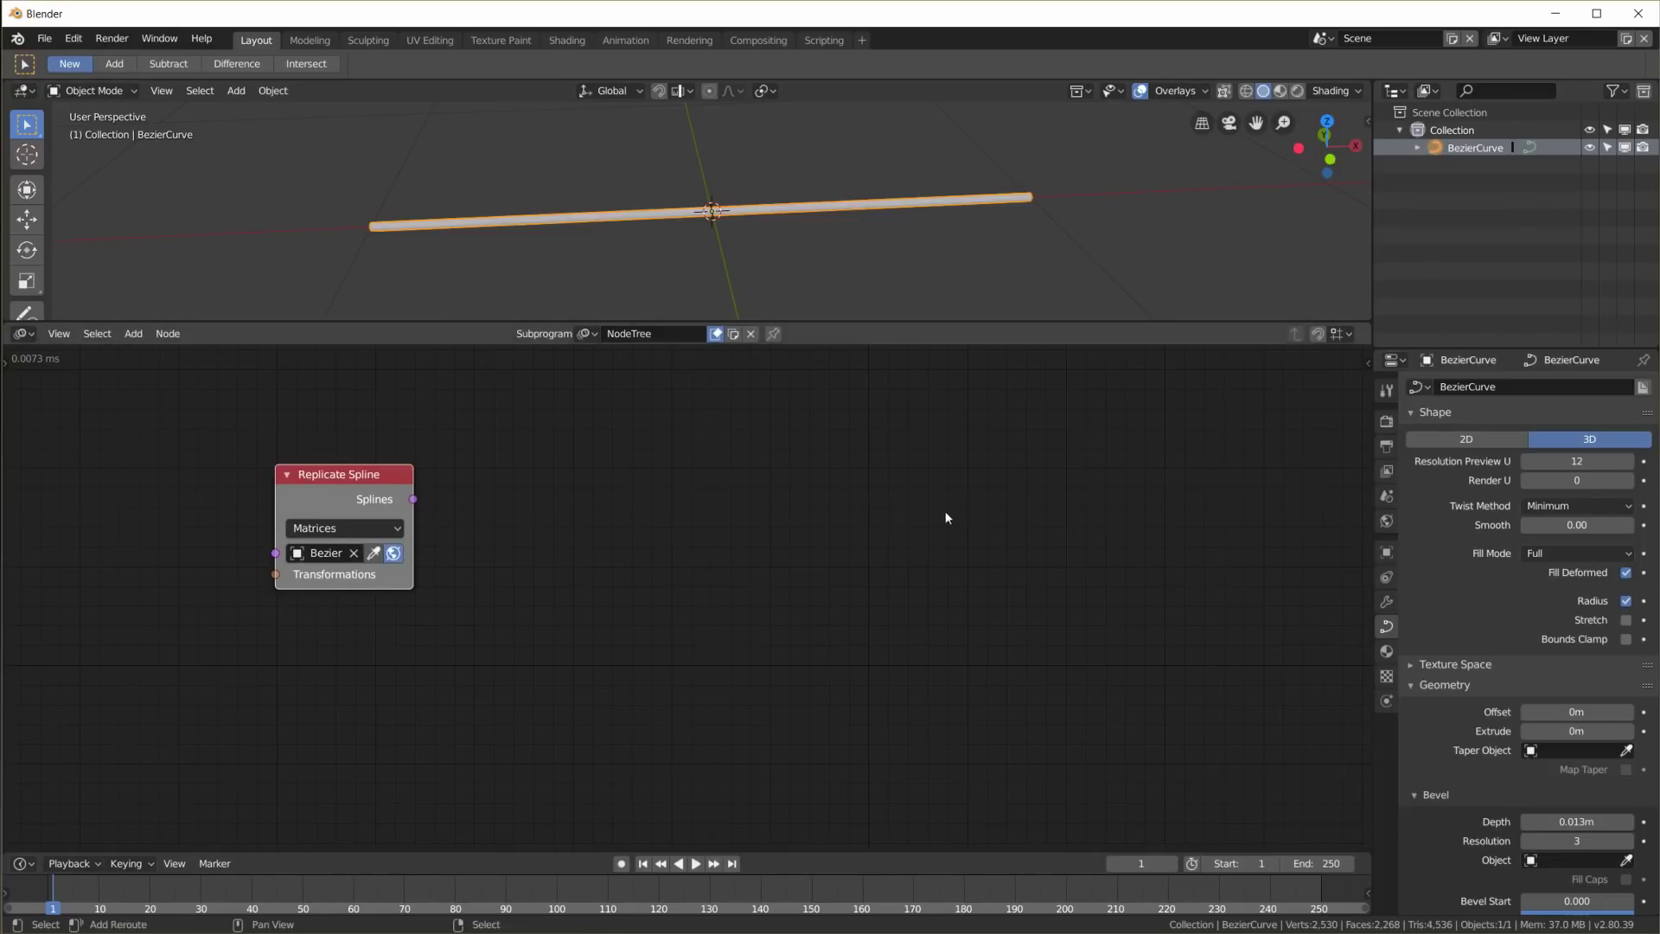
{"action": "key", "text": "shift+a"}
{"action": "mouse_move", "coordinate": [942, 511]}
{"action": "mouse_move", "coordinate": [913, 548]}
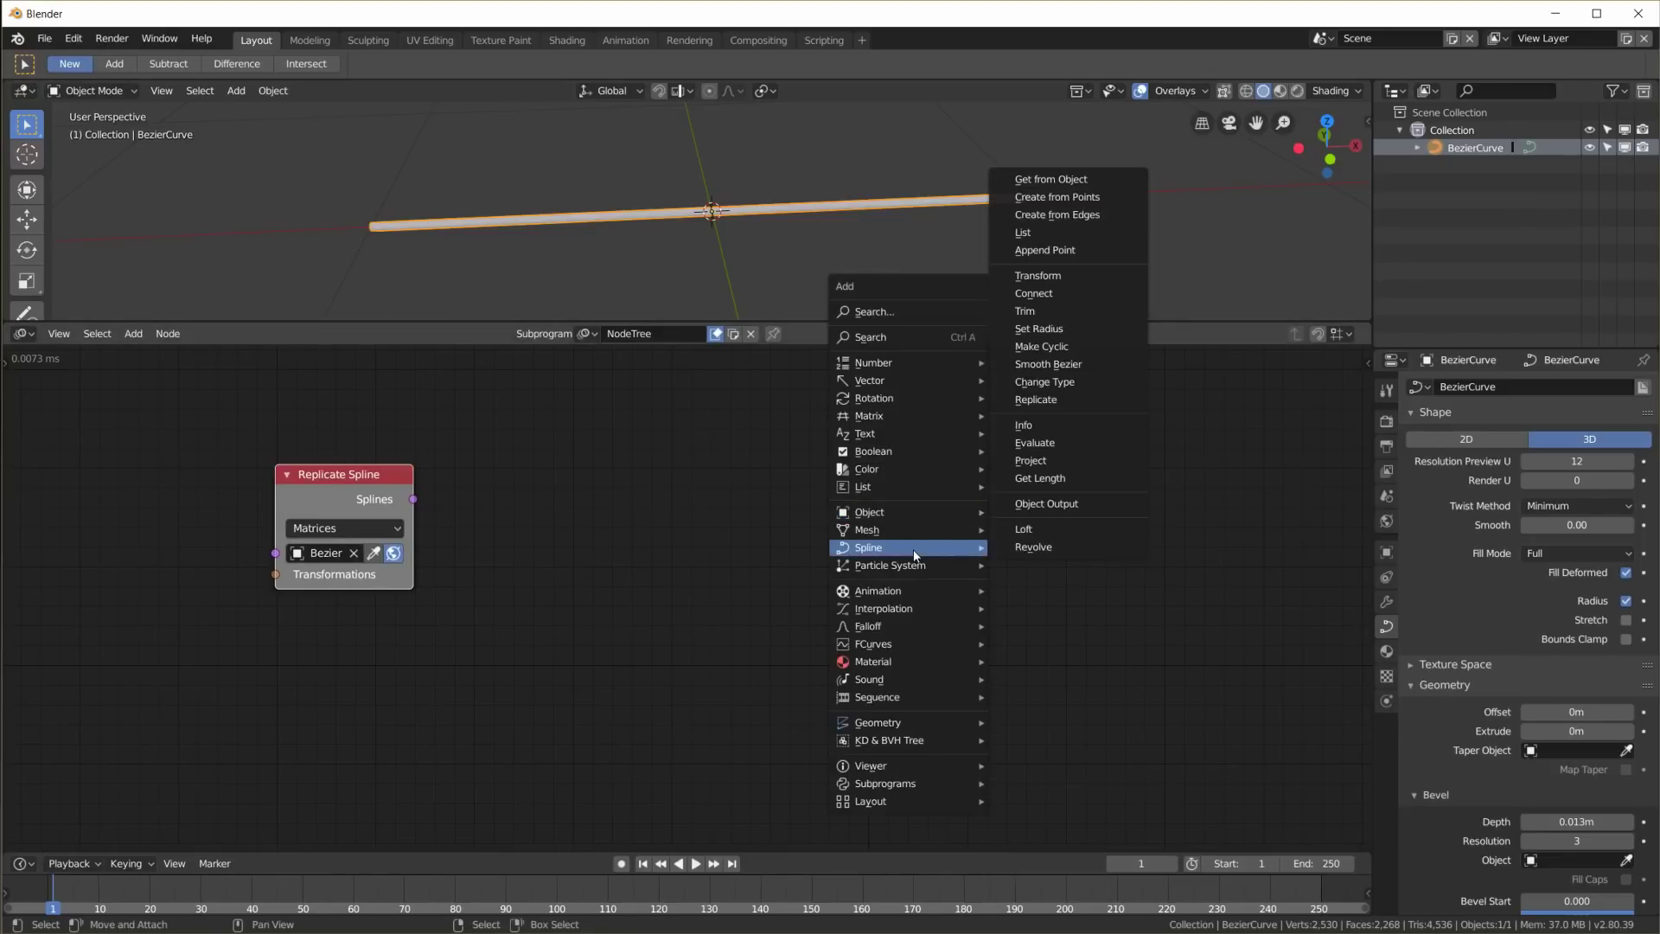
{"action": "left_click", "coordinate": [1044, 504]}
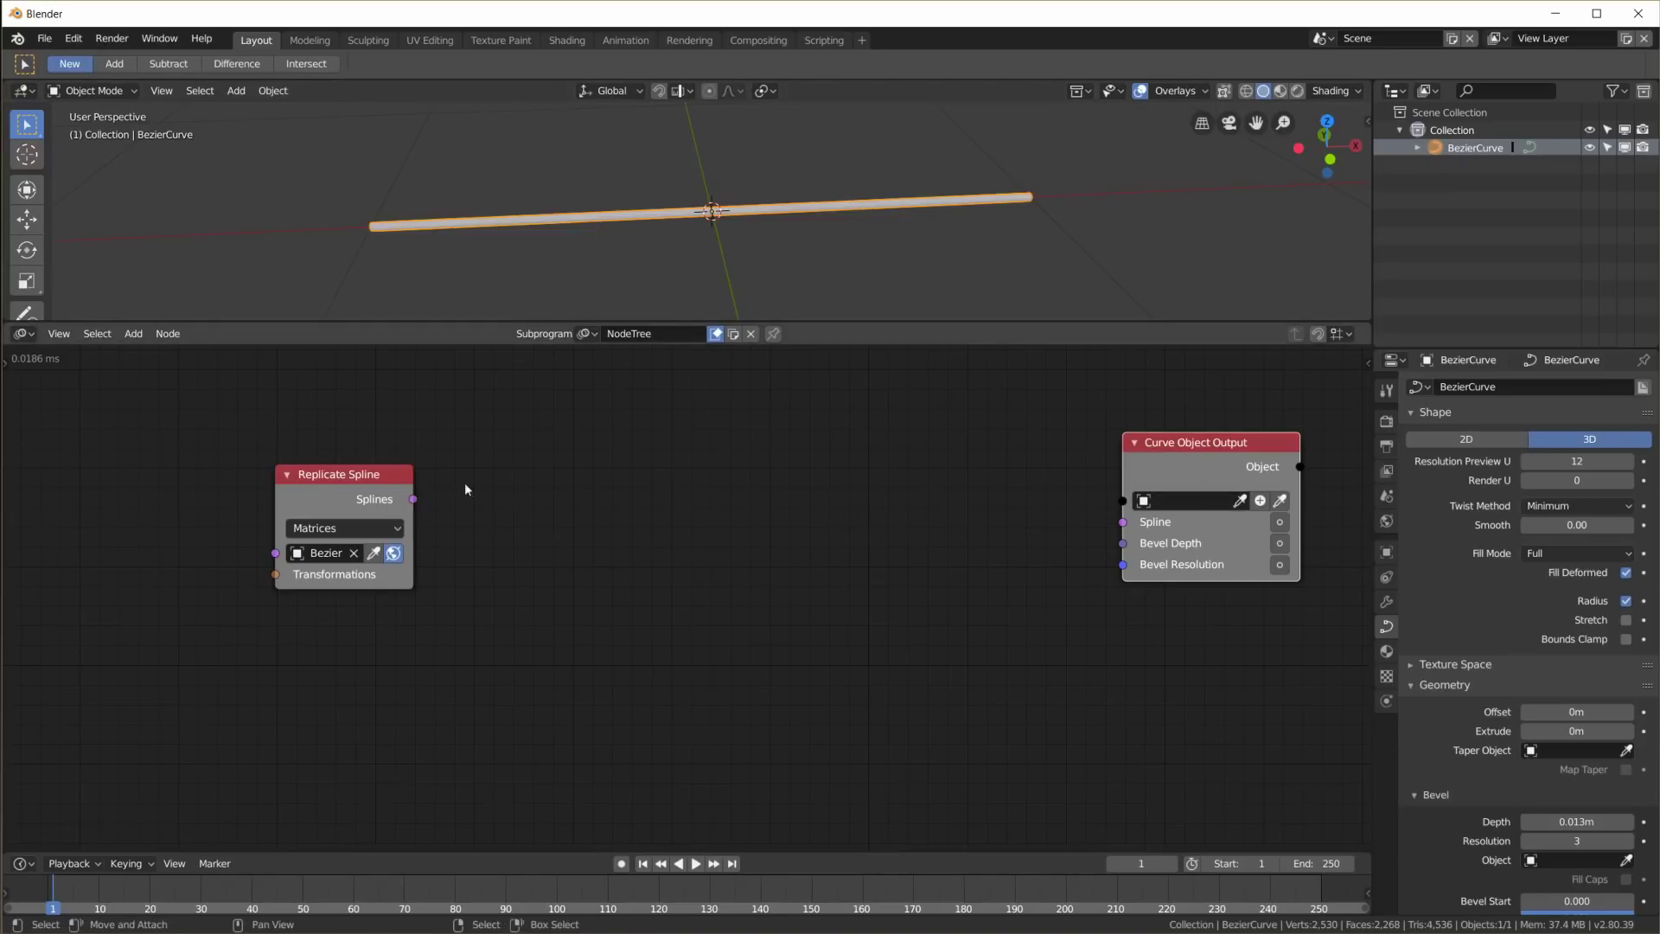
{"action": "left_click", "coordinate": [1259, 500]}
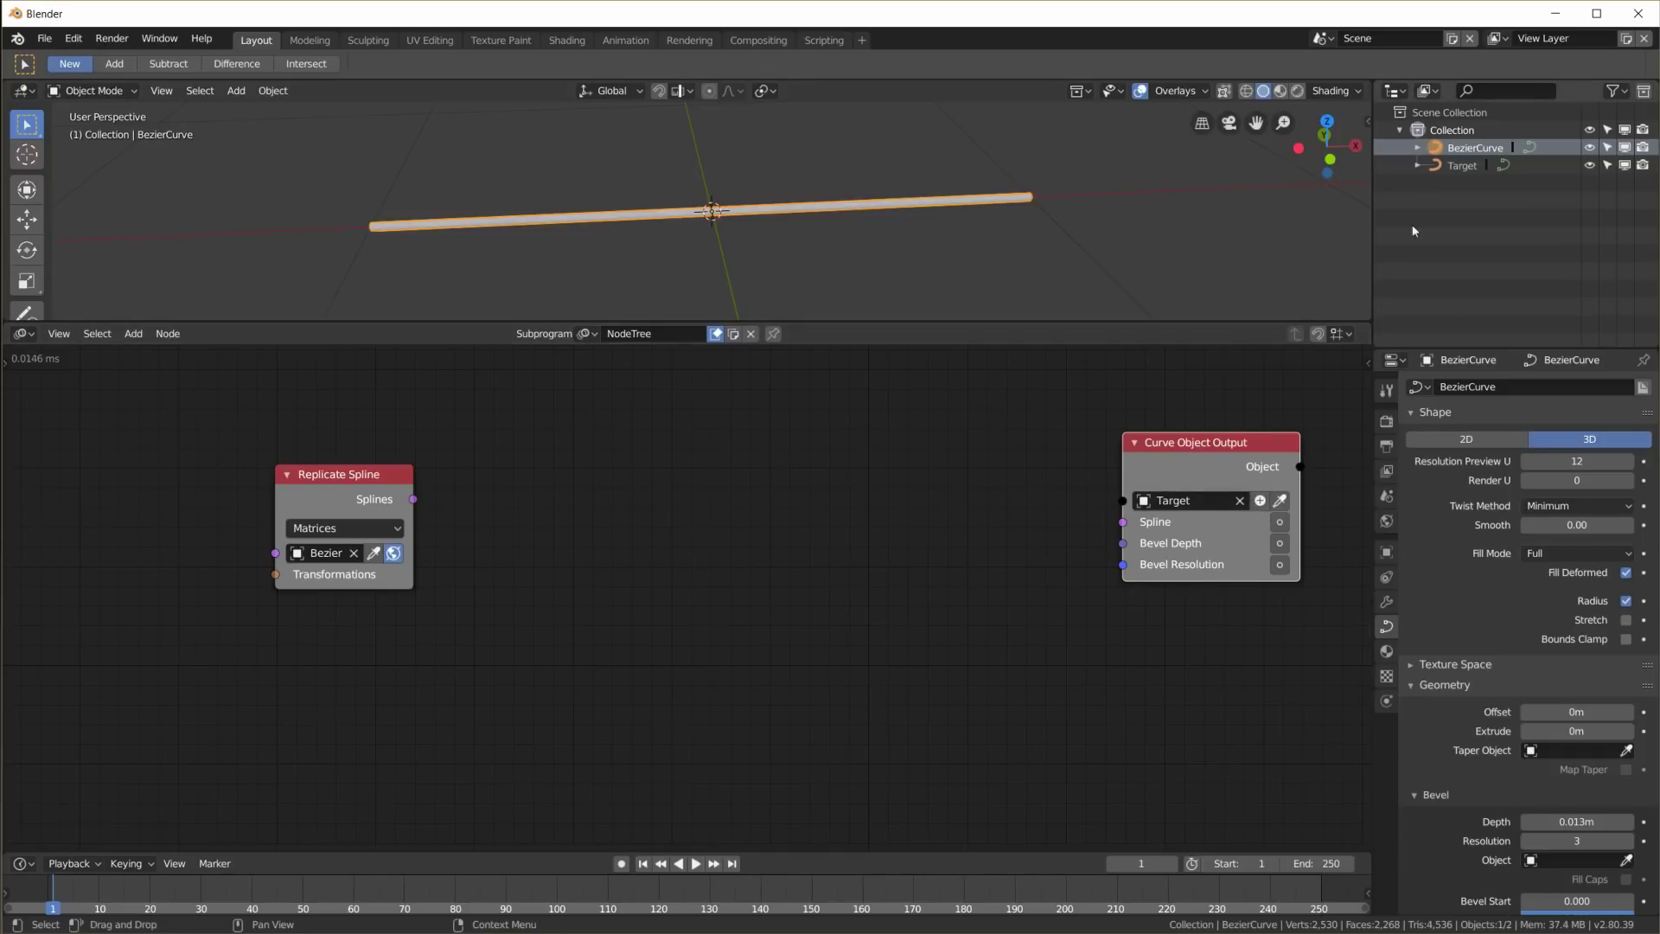
{"action": "left_click", "coordinate": [1466, 163]}
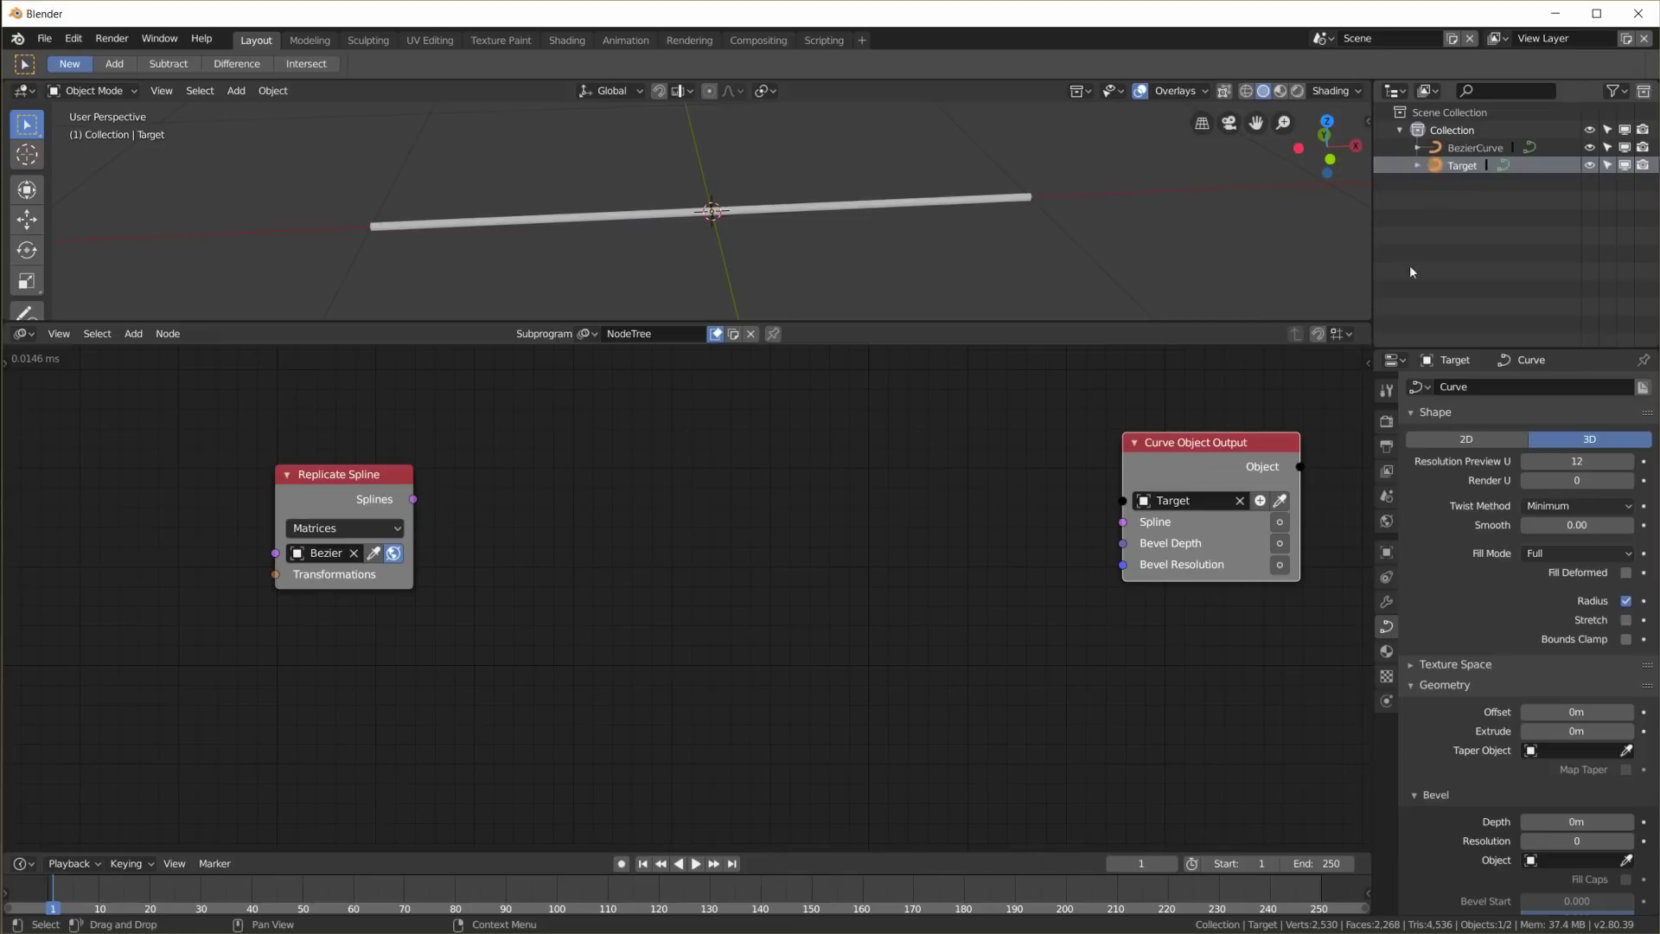
Link Replicate Spline's Splines output to Curve Object Output and enable its Splines, Bevel Depth and Bevel Resolution inputs
{"action": "left_click_drag", "start_coordinate": [1167, 445], "coordinate": [1122, 461]}
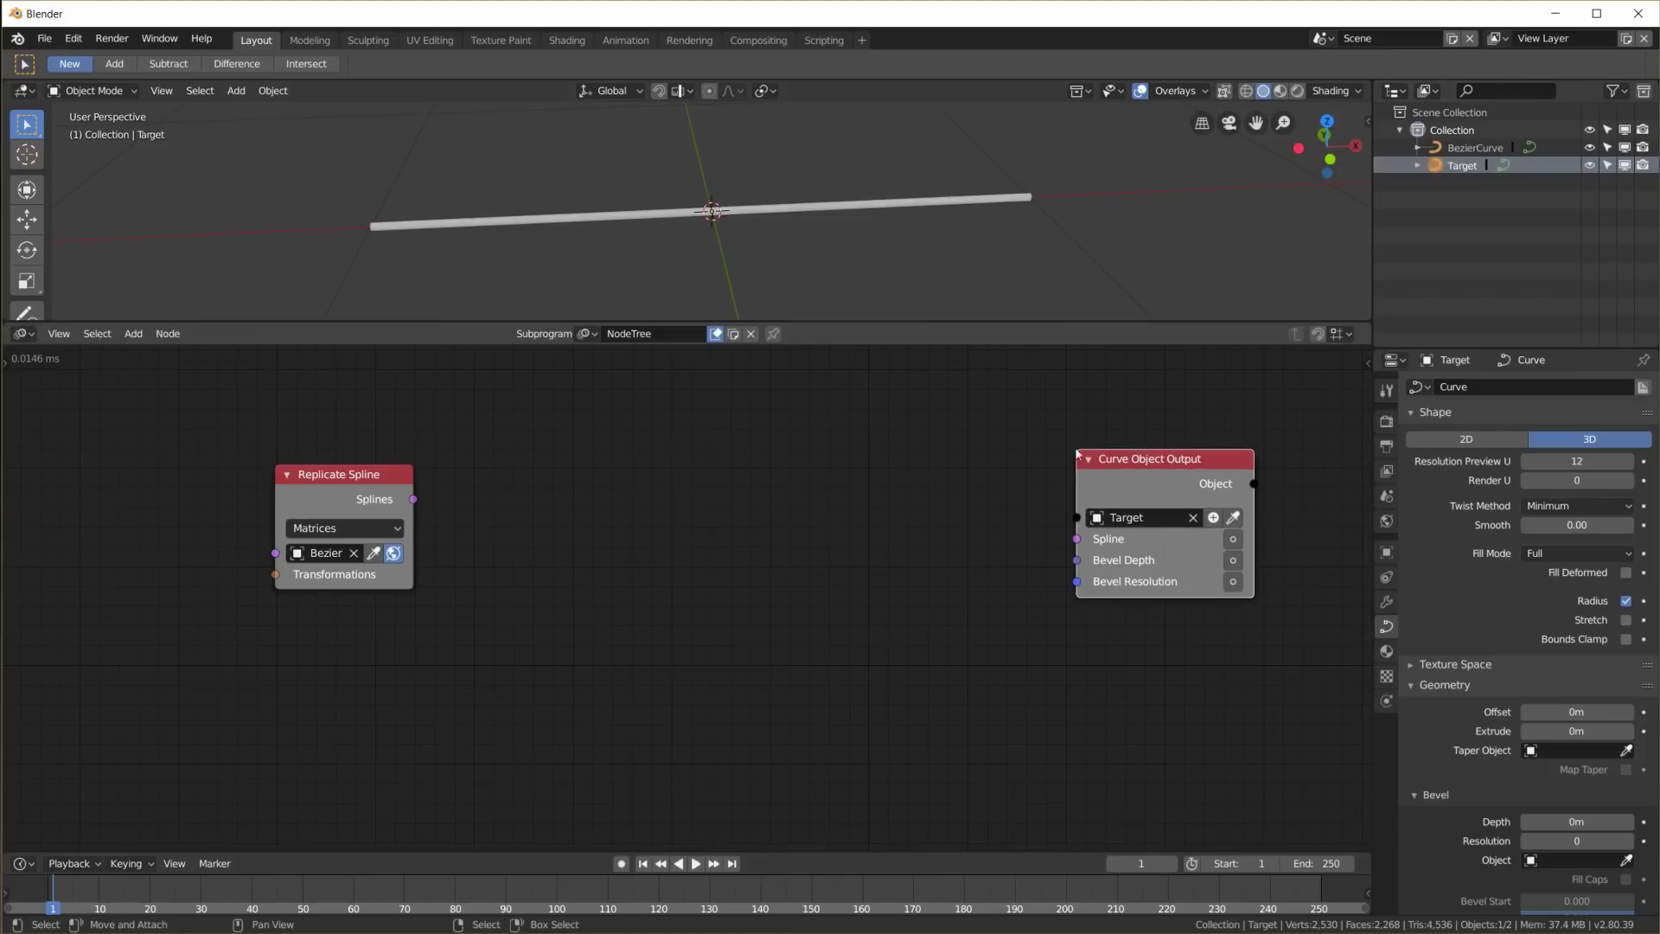
{"action": "left_click_drag", "start_coordinate": [413, 499], "coordinate": [1079, 545]}
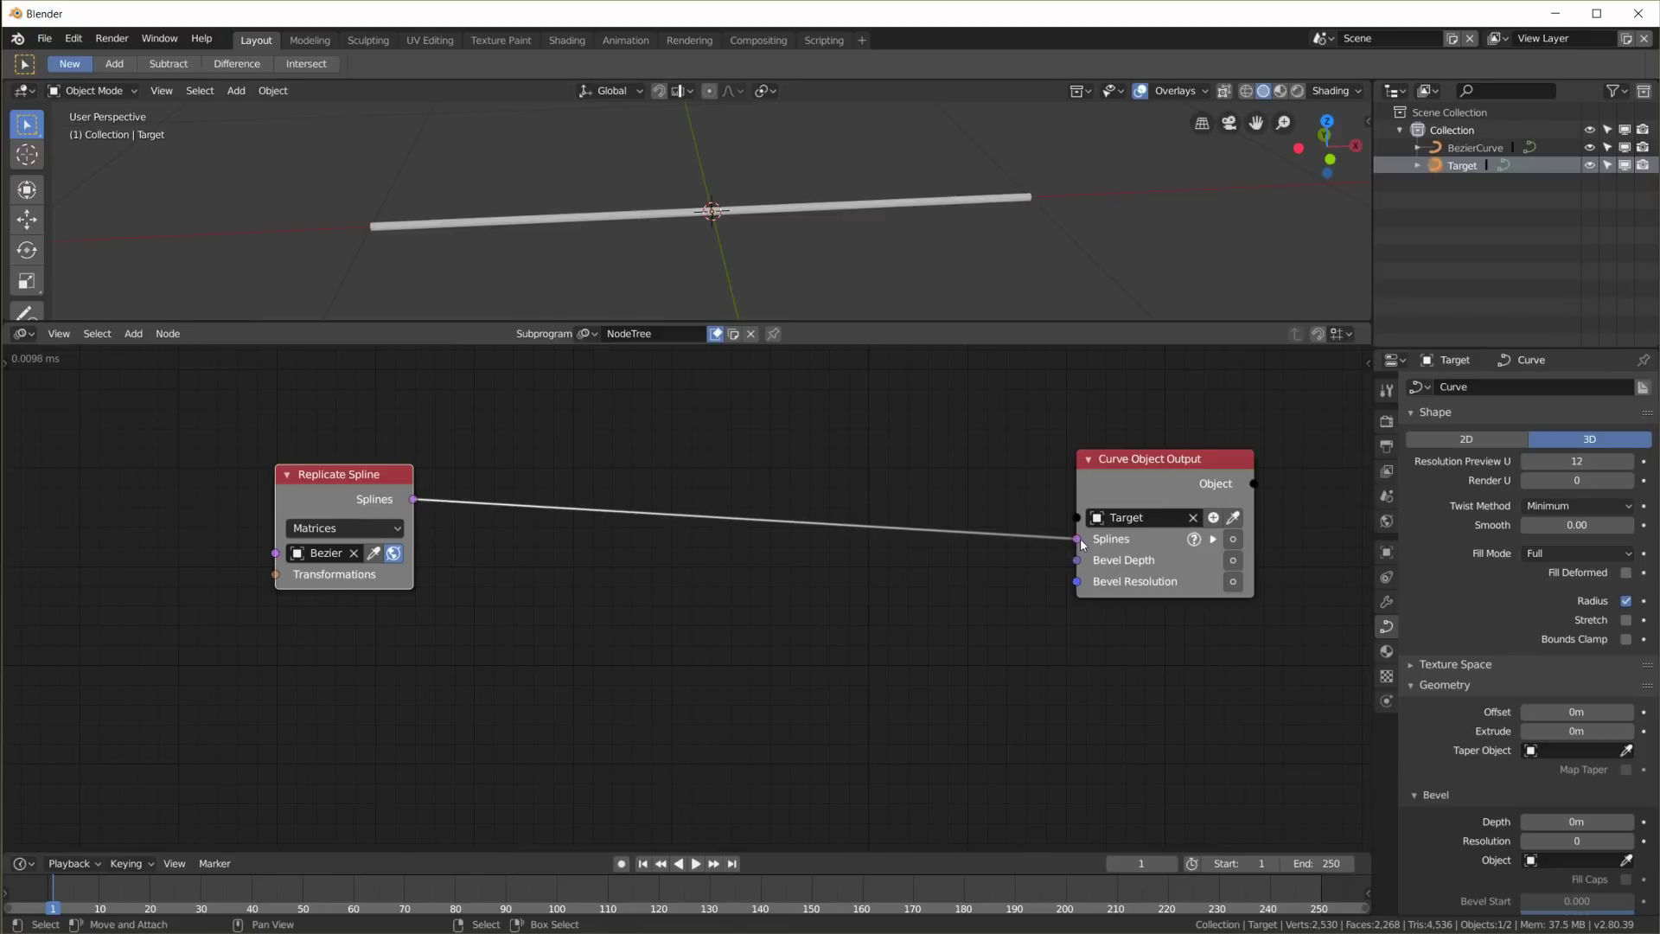
{"action": "left_click", "coordinate": [1233, 540]}
{"action": "left_click", "coordinate": [1233, 560]}
{"action": "left_click", "coordinate": [1232, 581]}
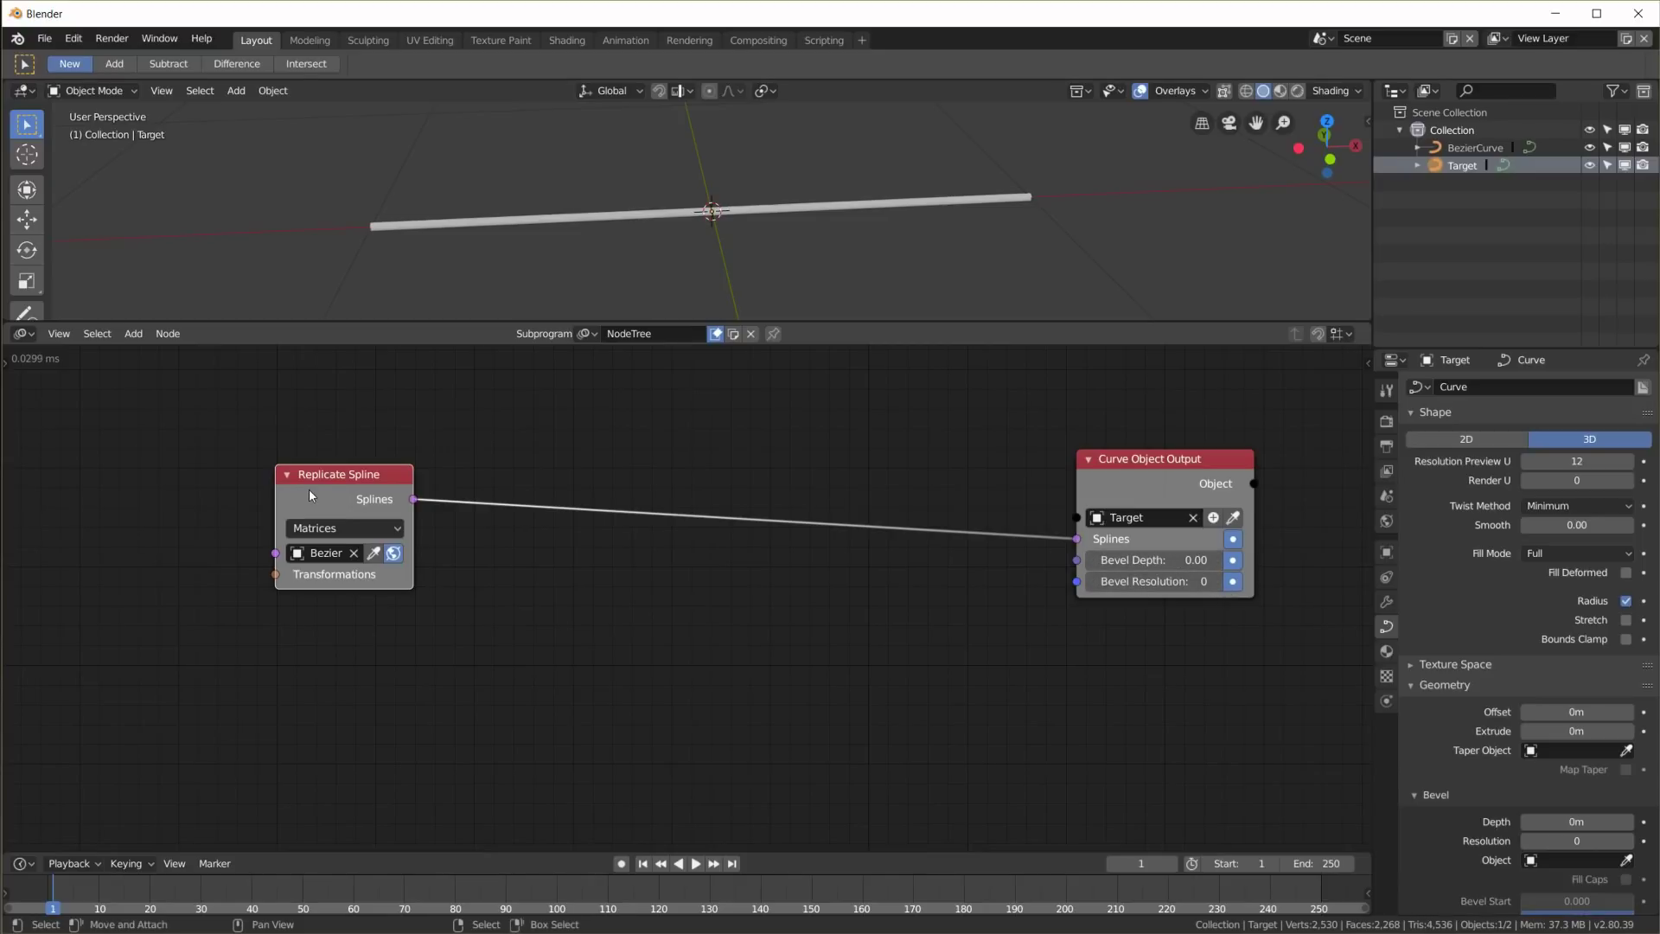
{"action": "left_click_drag", "start_coordinate": [290, 506], "coordinate": [265, 500]}
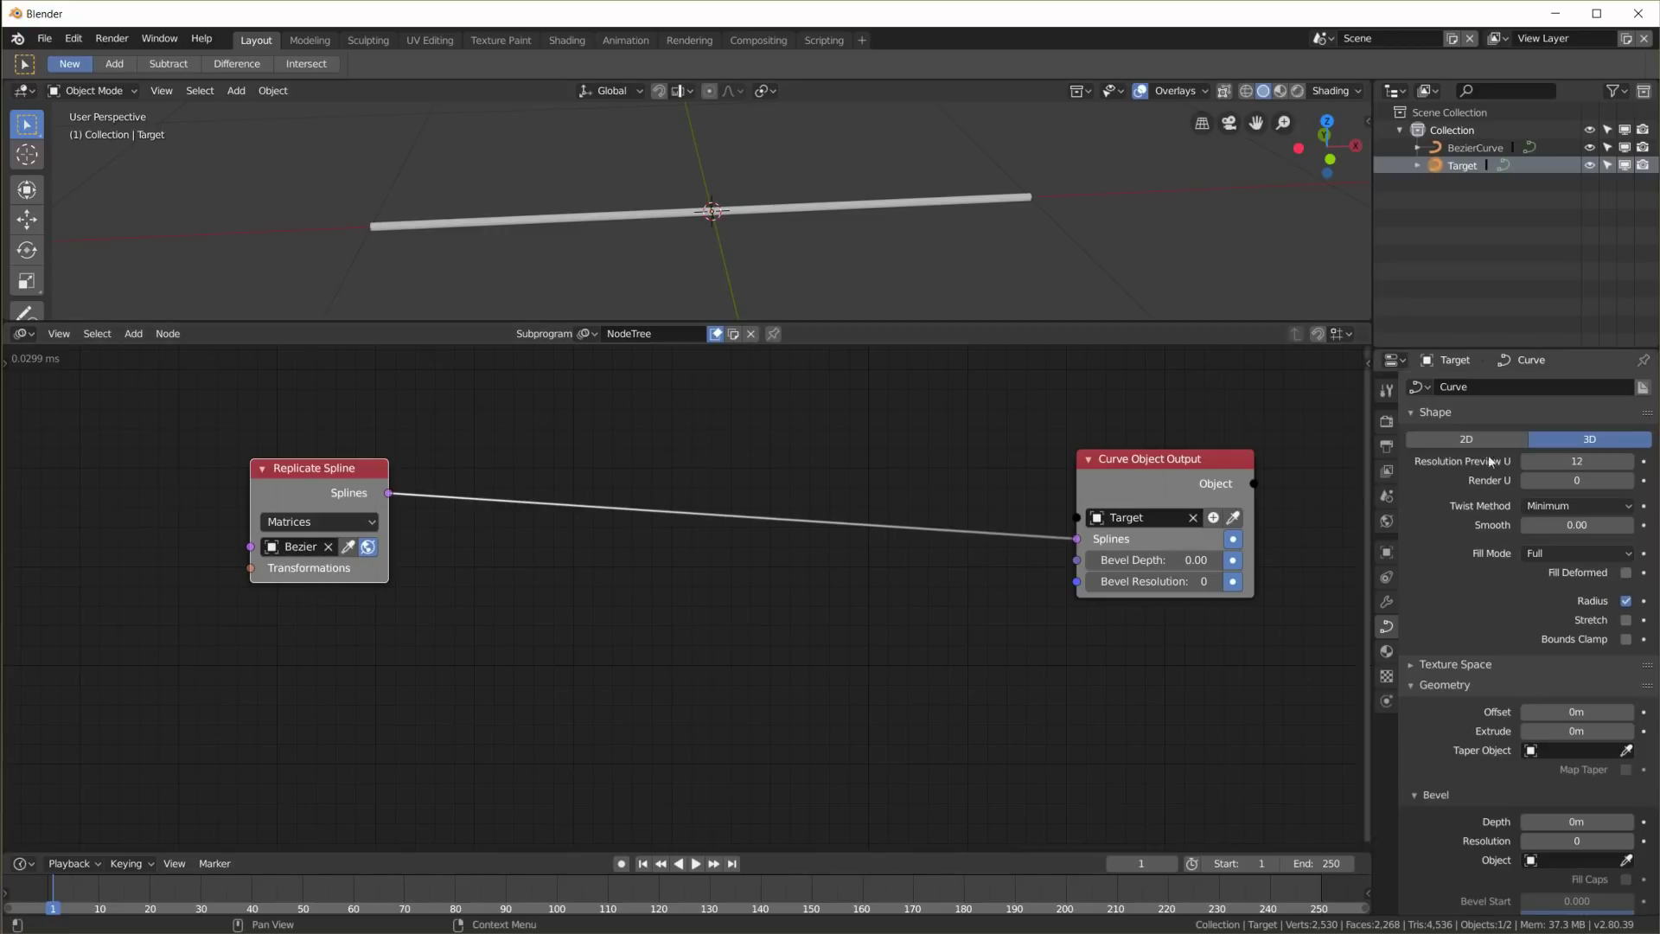
{"action": "left_click", "coordinate": [1387, 552]}
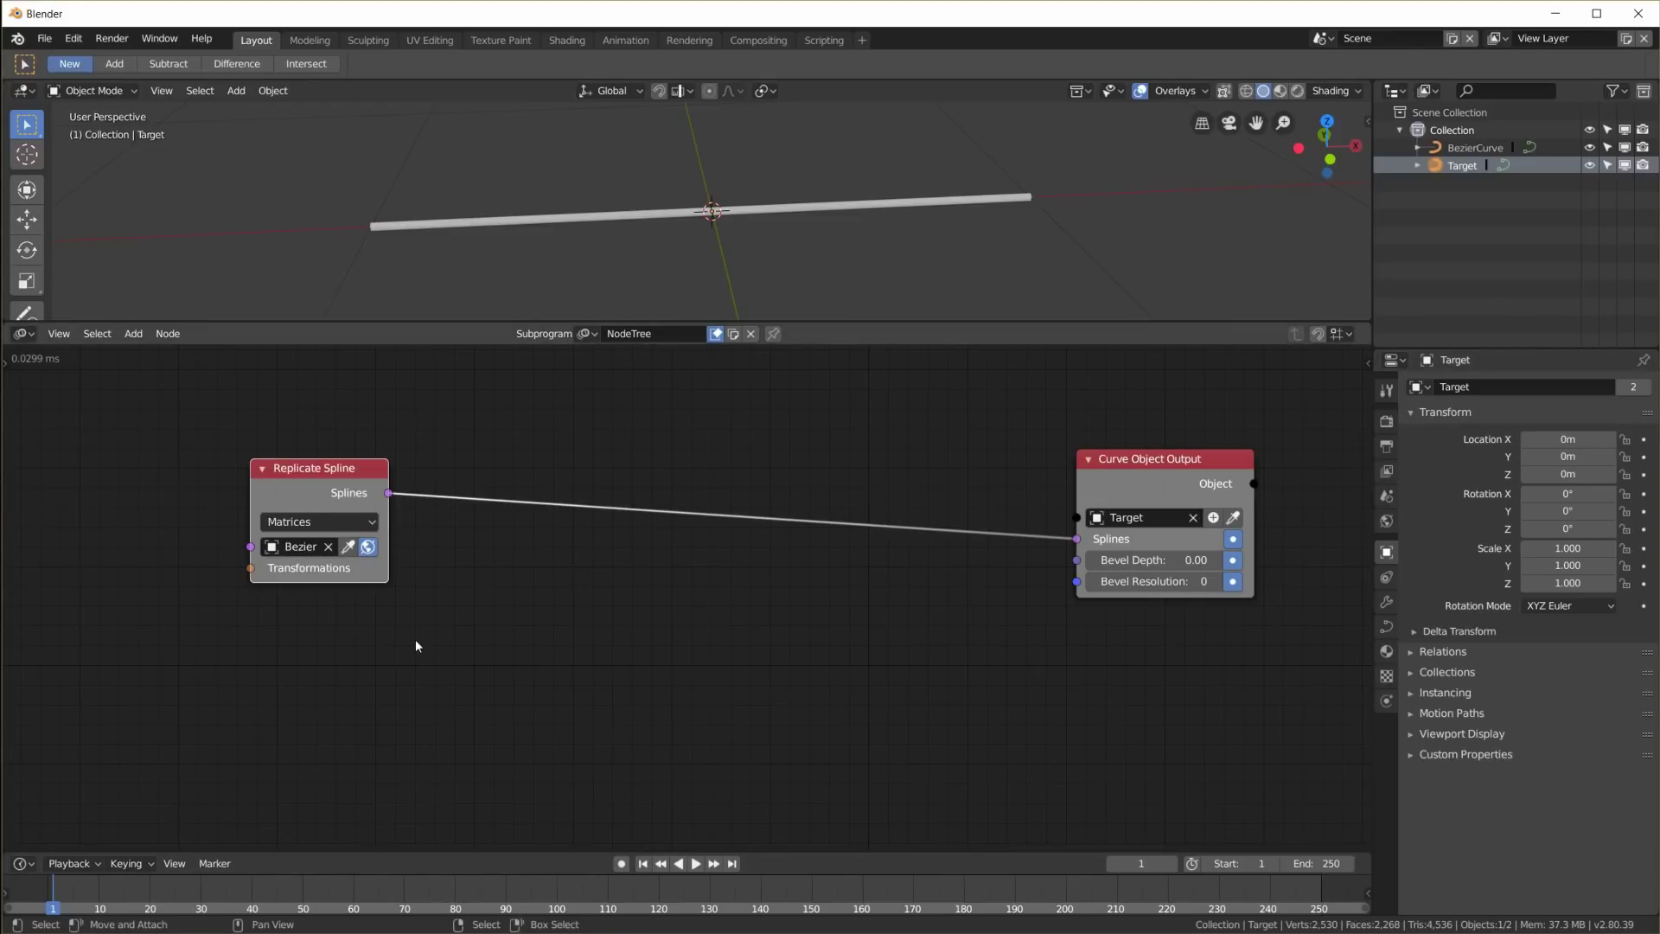
Add a Distribute Matrices node beside Replicate Spline and set its mode to Linear
{"action": "key", "text": "shift+a"}
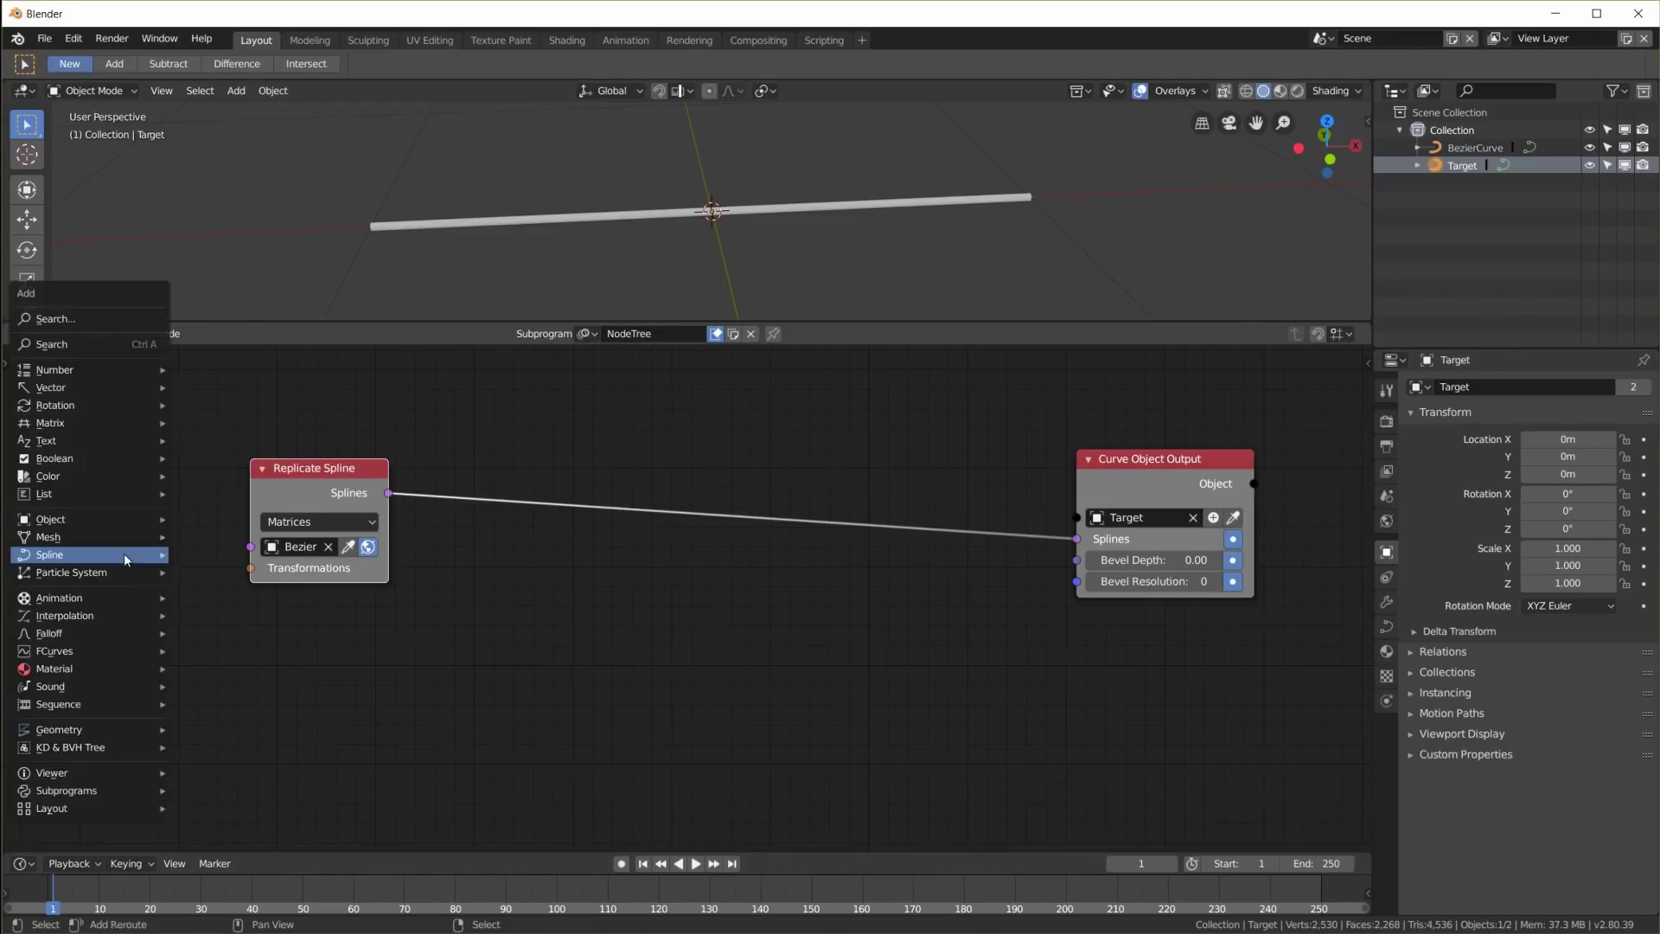
{"action": "mouse_move", "coordinate": [125, 558]}
{"action": "mouse_move", "coordinate": [116, 422]}
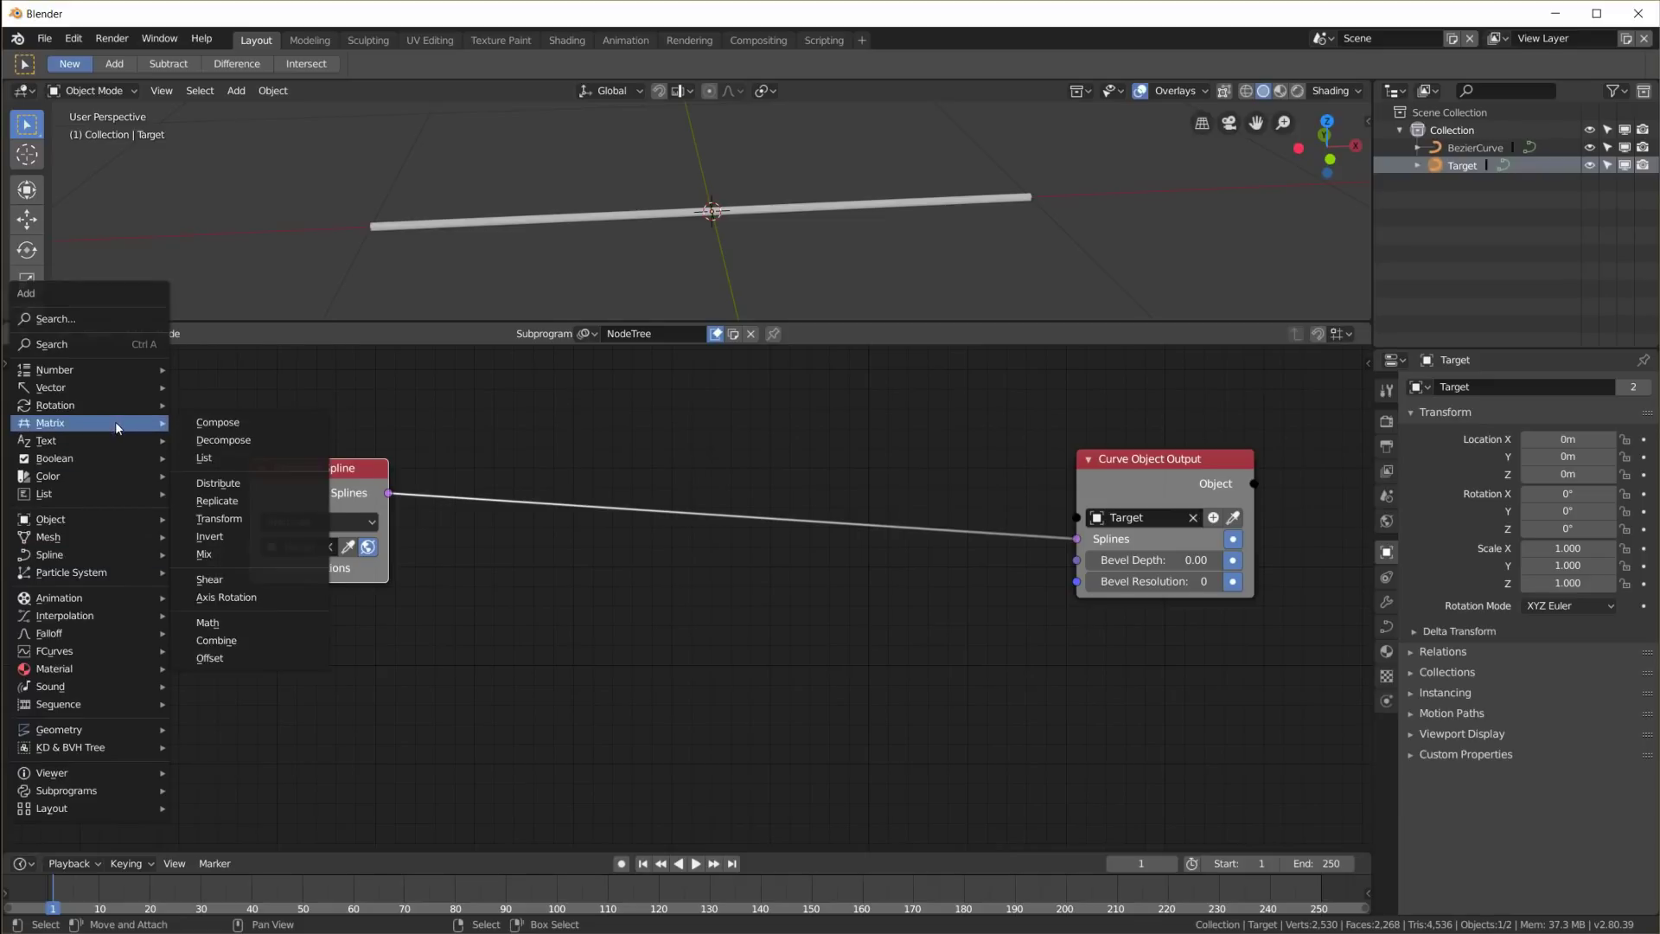
{"action": "left_click", "coordinate": [256, 483]}
{"action": "left_click", "coordinate": [32, 441]}
{"action": "left_click", "coordinate": [110, 506]}
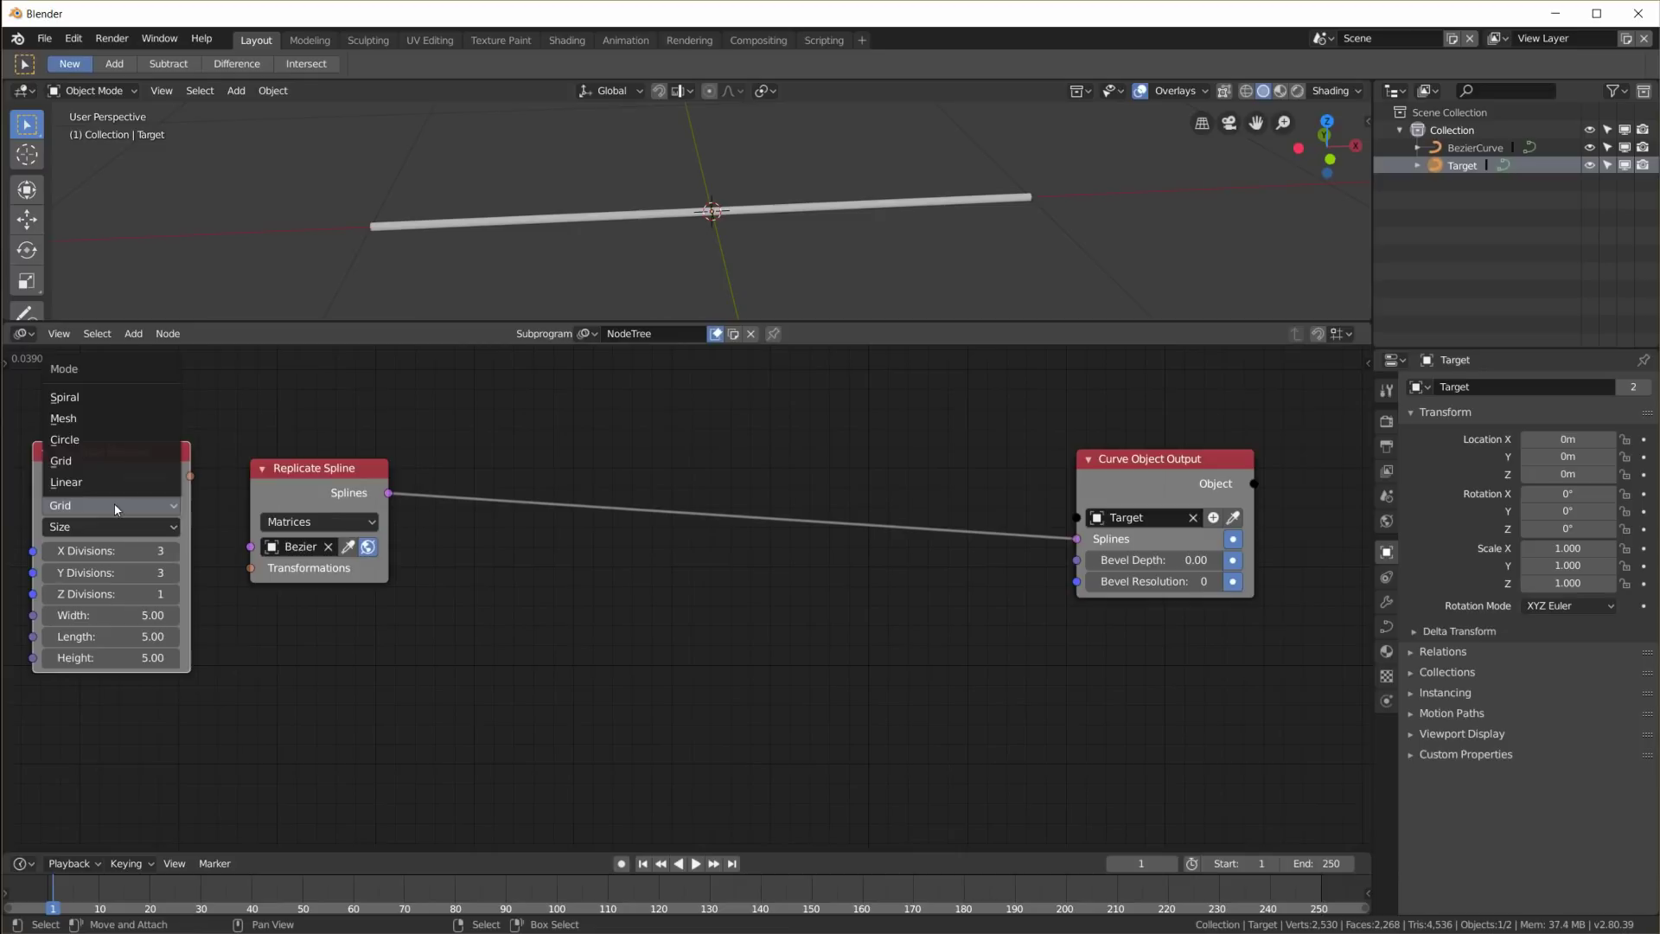
{"action": "left_click", "coordinate": [112, 488]}
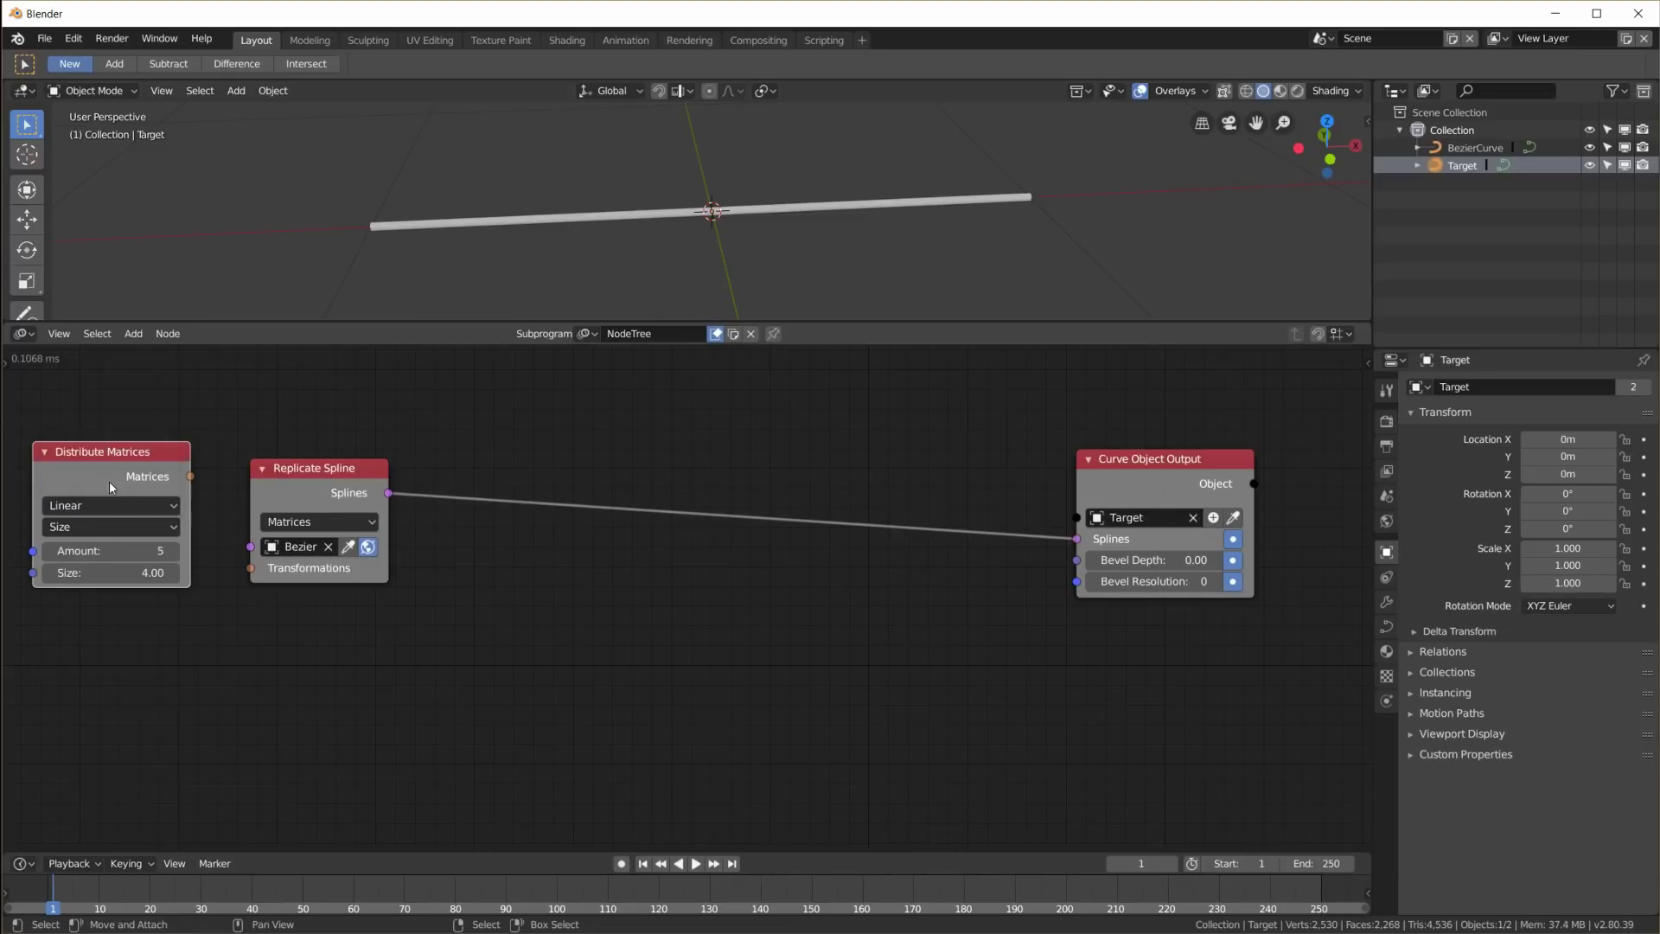
Set Distribute Matrices to amount 10 and size 0, and link its Matrices output to Replicate Spline's Transformations input
{"action": "left_click", "coordinate": [116, 550]}
{"action": "type", "text": "10"}
{"action": "key", "text": "Return"}
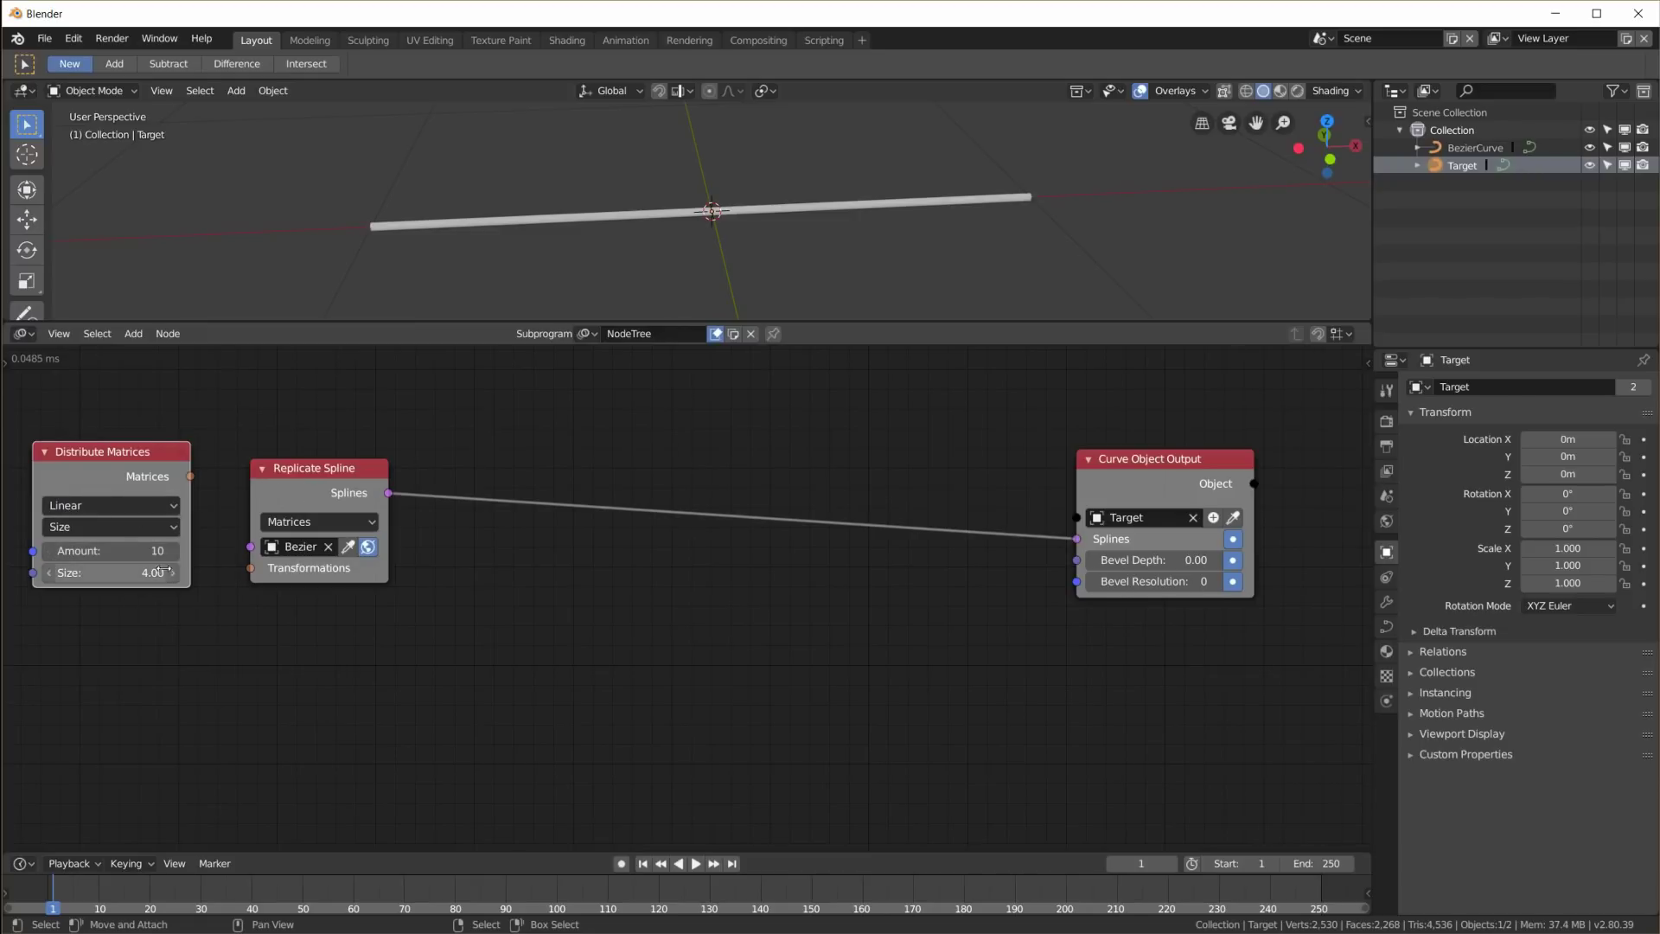
{"action": "left_click", "coordinate": [128, 573]}
{"action": "type", "text": "0"}
{"action": "key", "text": "Return"}
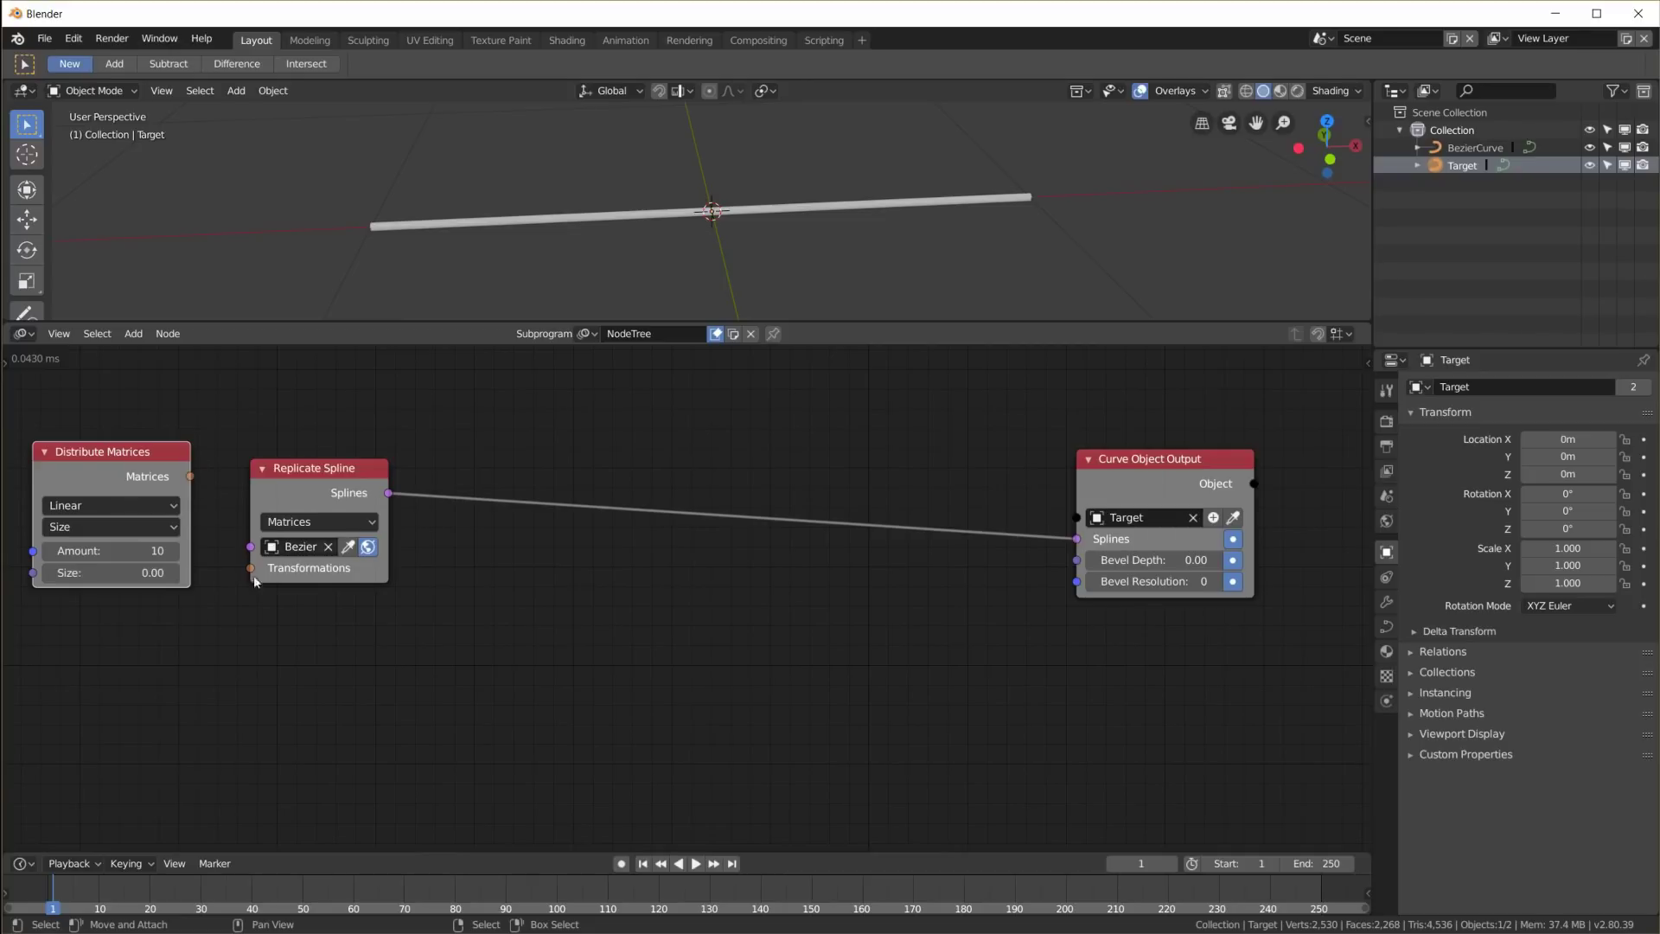
{"action": "left_click_drag", "start_coordinate": [190, 476], "coordinate": [250, 568]}
{"action": "mouse_move", "coordinate": [1151, 470]}
{"action": "left_mouse_down"}
{"action": "mouse_move", "coordinate": [1176, 470]}
{"action": "mouse_move", "coordinate": [1161, 470]}
{"action": "left_mouse_up"}
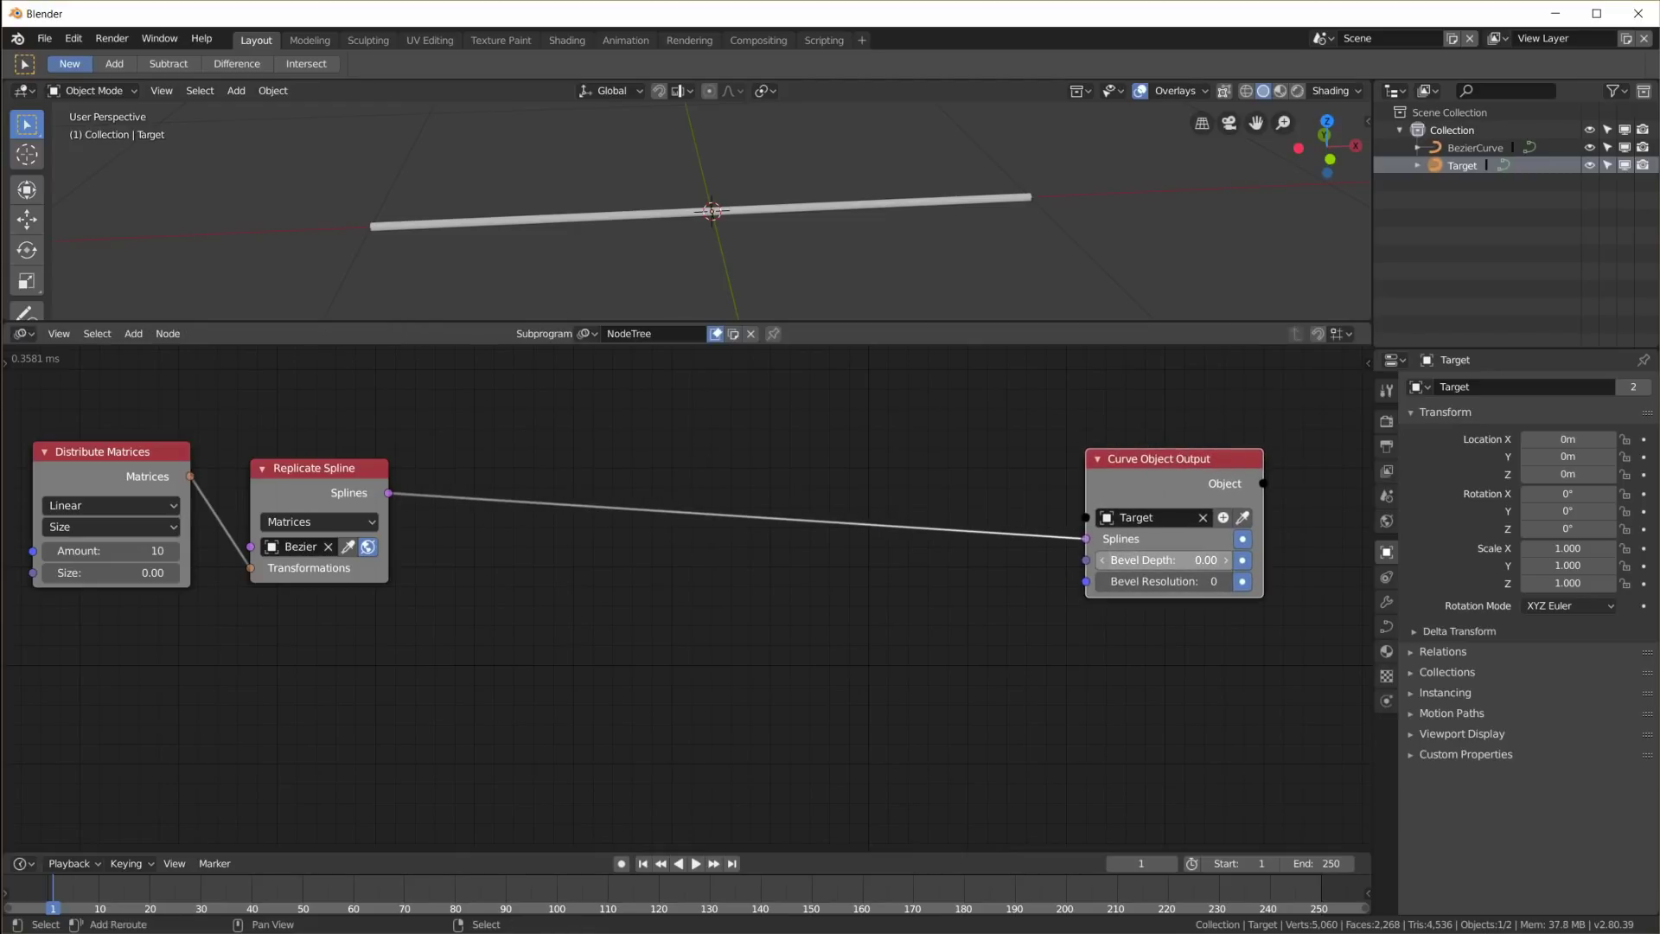
Set the Bevel Depth of Curve Object Output to 0.10 and inspect the target curve in the viewport
{"action": "left_click_drag", "start_coordinate": [1159, 560], "coordinate": [1176, 561]}
{"action": "middle_click_drag", "start_coordinate": [830, 225], "coordinate": [718, 189]}
{"action": "left_click", "coordinate": [446, 221]}
{"action": "scroll", "coordinate": [445, 223], "scroll_direction": "up", "scroll_amount": 3}
{"action": "middle_click_drag", "start_coordinate": [445, 226], "coordinate": [394, 200]}
{"action": "scroll", "coordinate": [468, 207], "scroll_direction": "down", "scroll_amount": 3}
{"action": "left_click", "coordinate": [547, 151]}
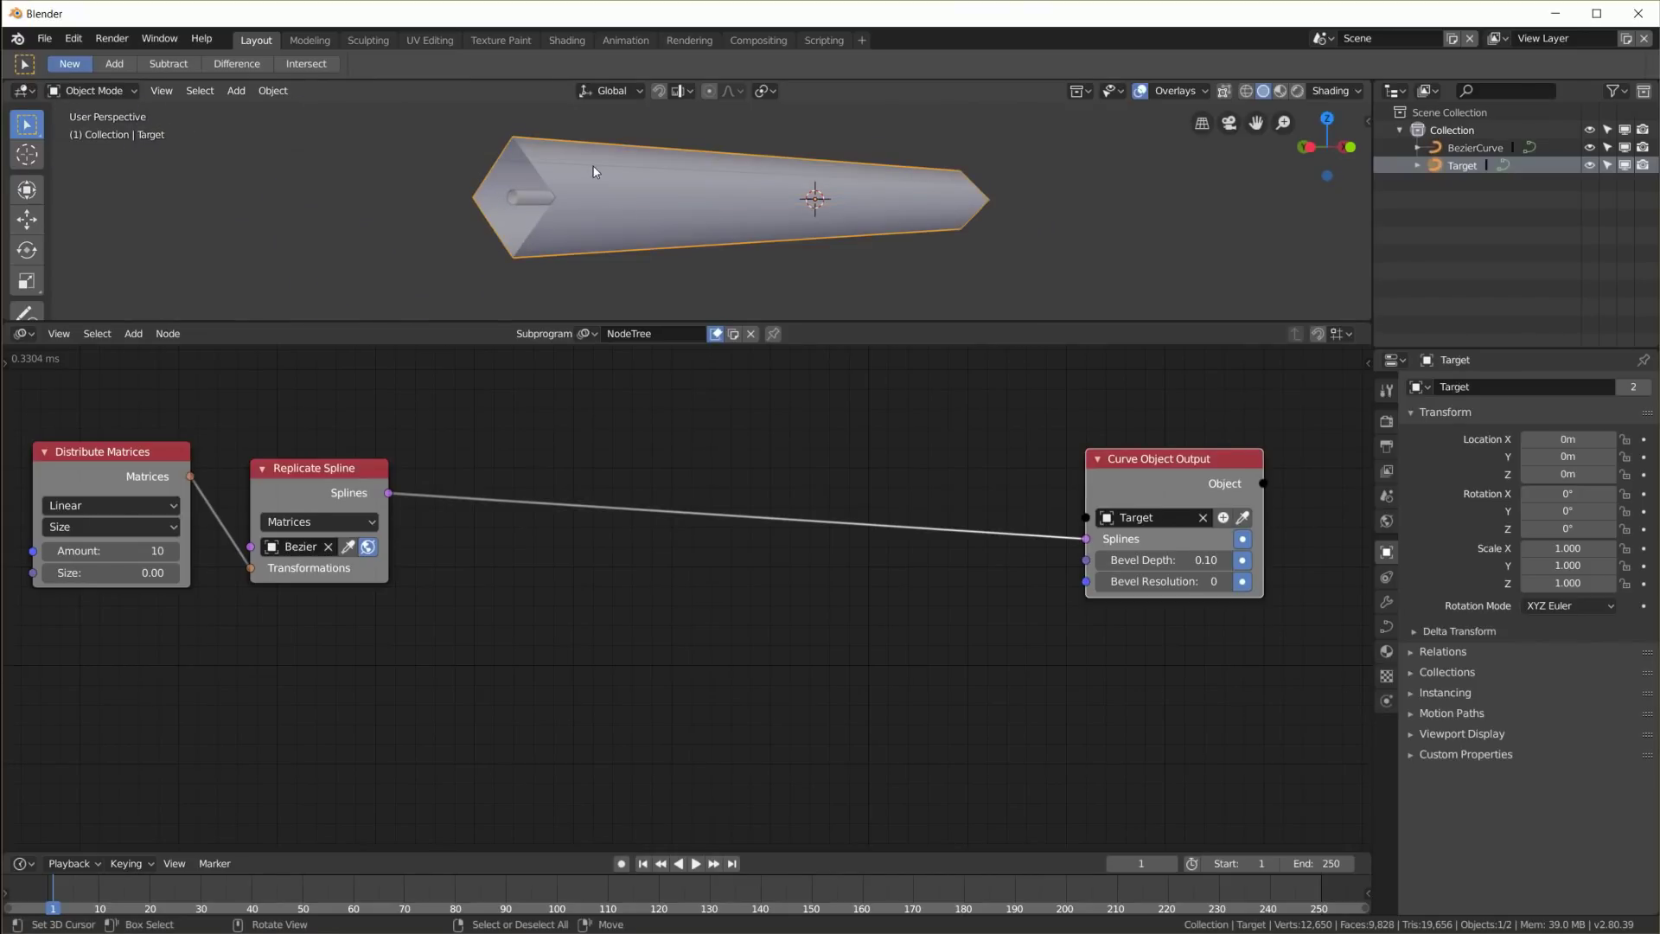
Set Curve Object Output's Bevel Resolution to 3 and its Bevel Depth to 0.04
{"action": "left_click", "coordinate": [1225, 581]}
{"action": "left_click", "coordinate": [1225, 581]}
{"action": "left_click", "coordinate": [1225, 581]}
{"action": "middle_click_drag", "start_coordinate": [994, 225], "coordinate": [1096, 141]}
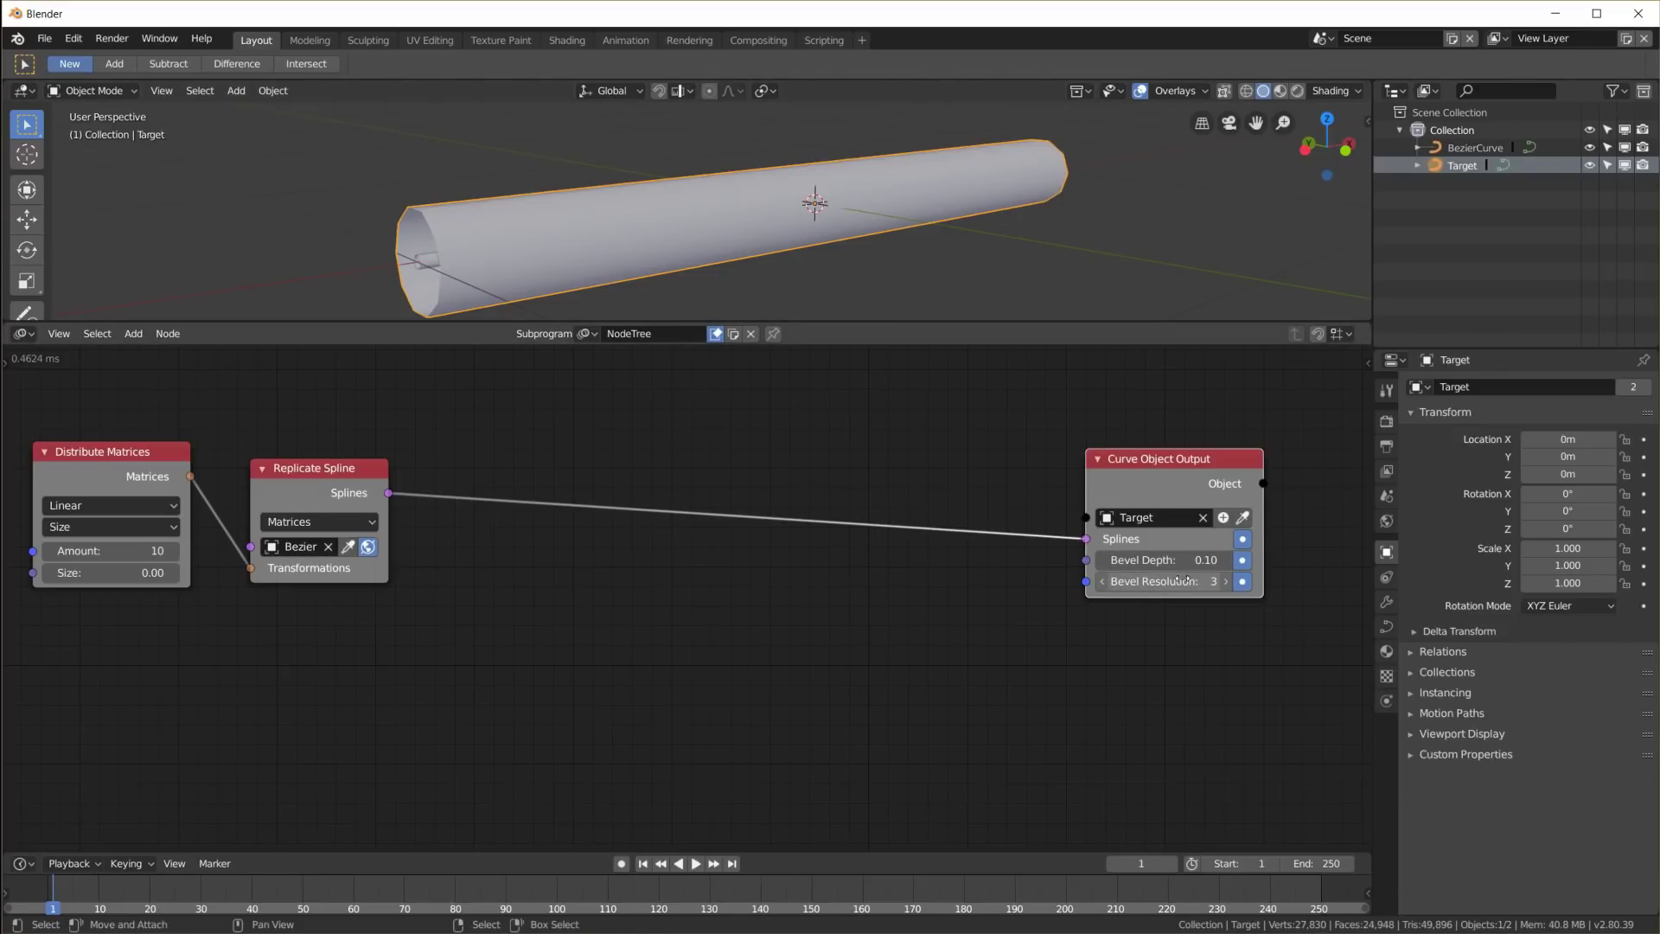
{"action": "mouse_move", "coordinate": [1193, 560]}
{"action": "left_mouse_down"}
{"action": "mouse_move", "coordinate": [1159, 560]}
{"action": "mouse_move", "coordinate": [1175, 560]}
{"action": "left_mouse_up"}
{"action": "middle_click_drag", "start_coordinate": [797, 274], "coordinate": [763, 252]}
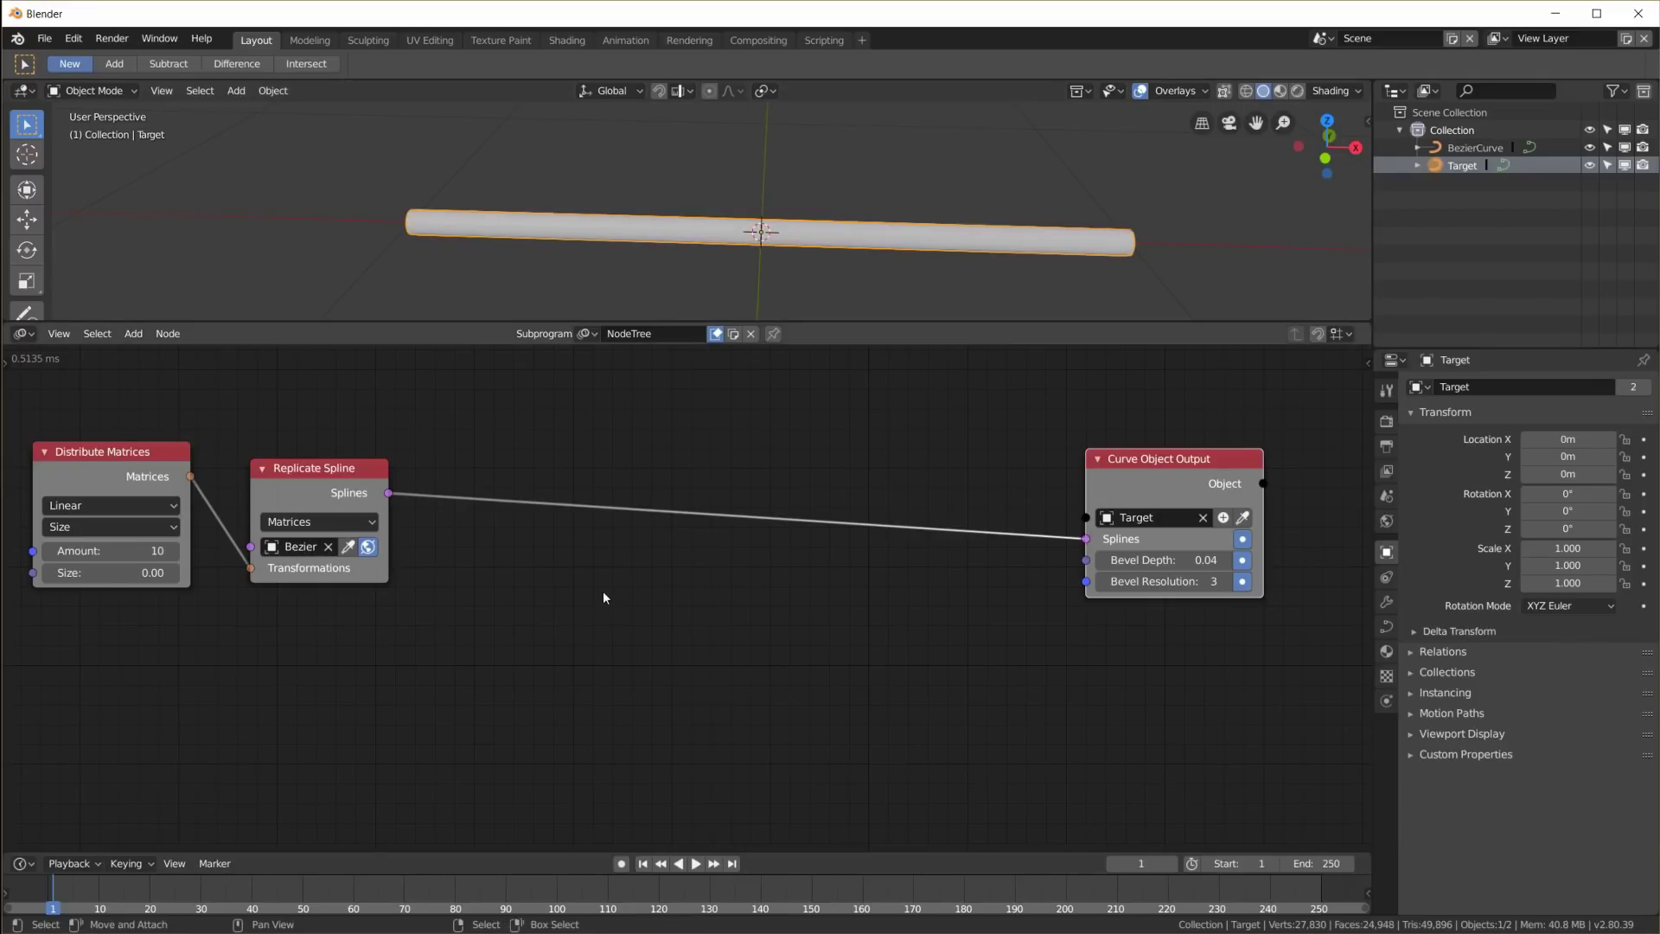
Add a Loop subprogram and place its Loop Input node below the existing node chain
{"action": "middle_click_drag", "start_coordinate": [789, 693], "coordinate": [747, 648]}
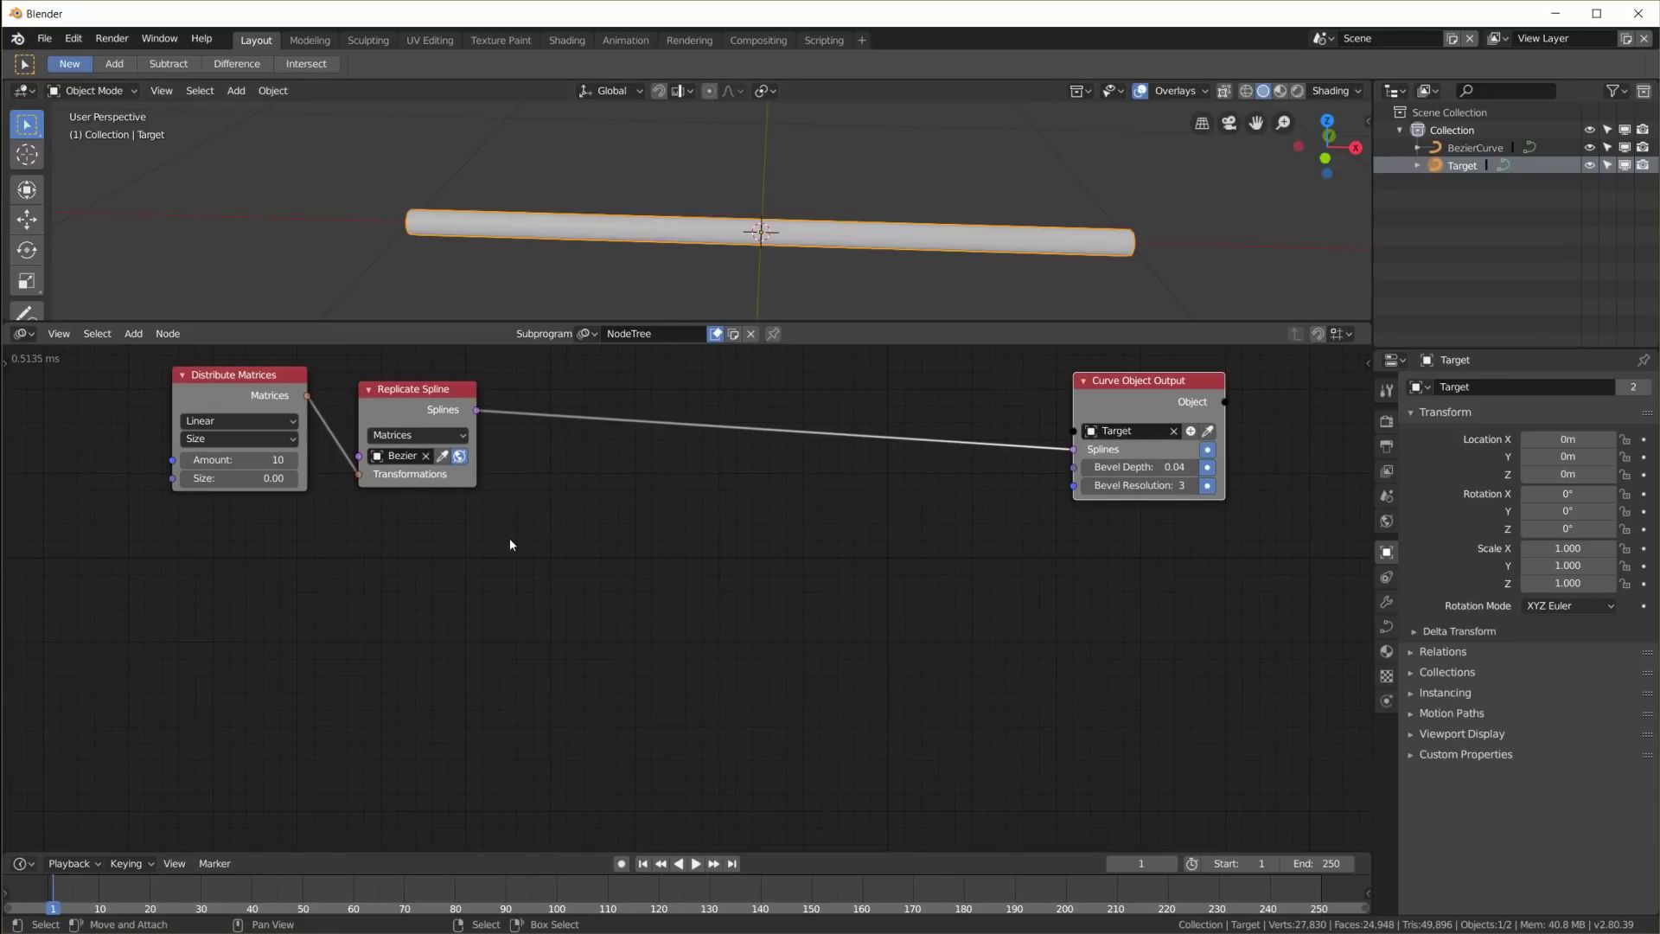
{"action": "key", "text": "shift+a"}
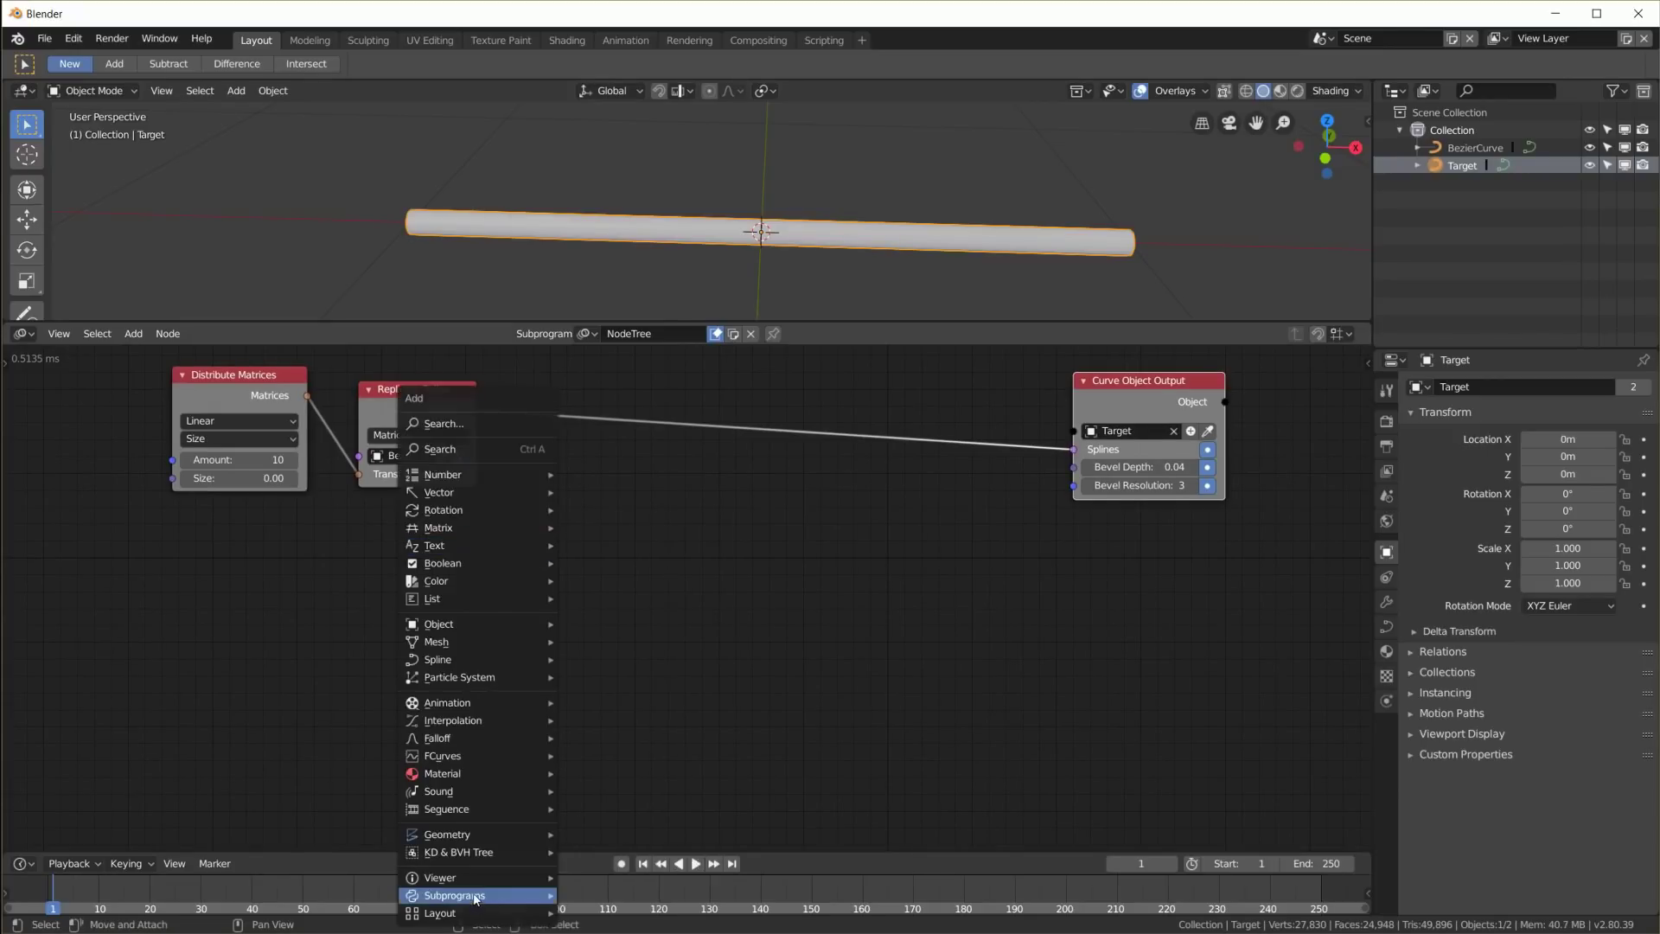
{"action": "mouse_move", "coordinate": [490, 877]}
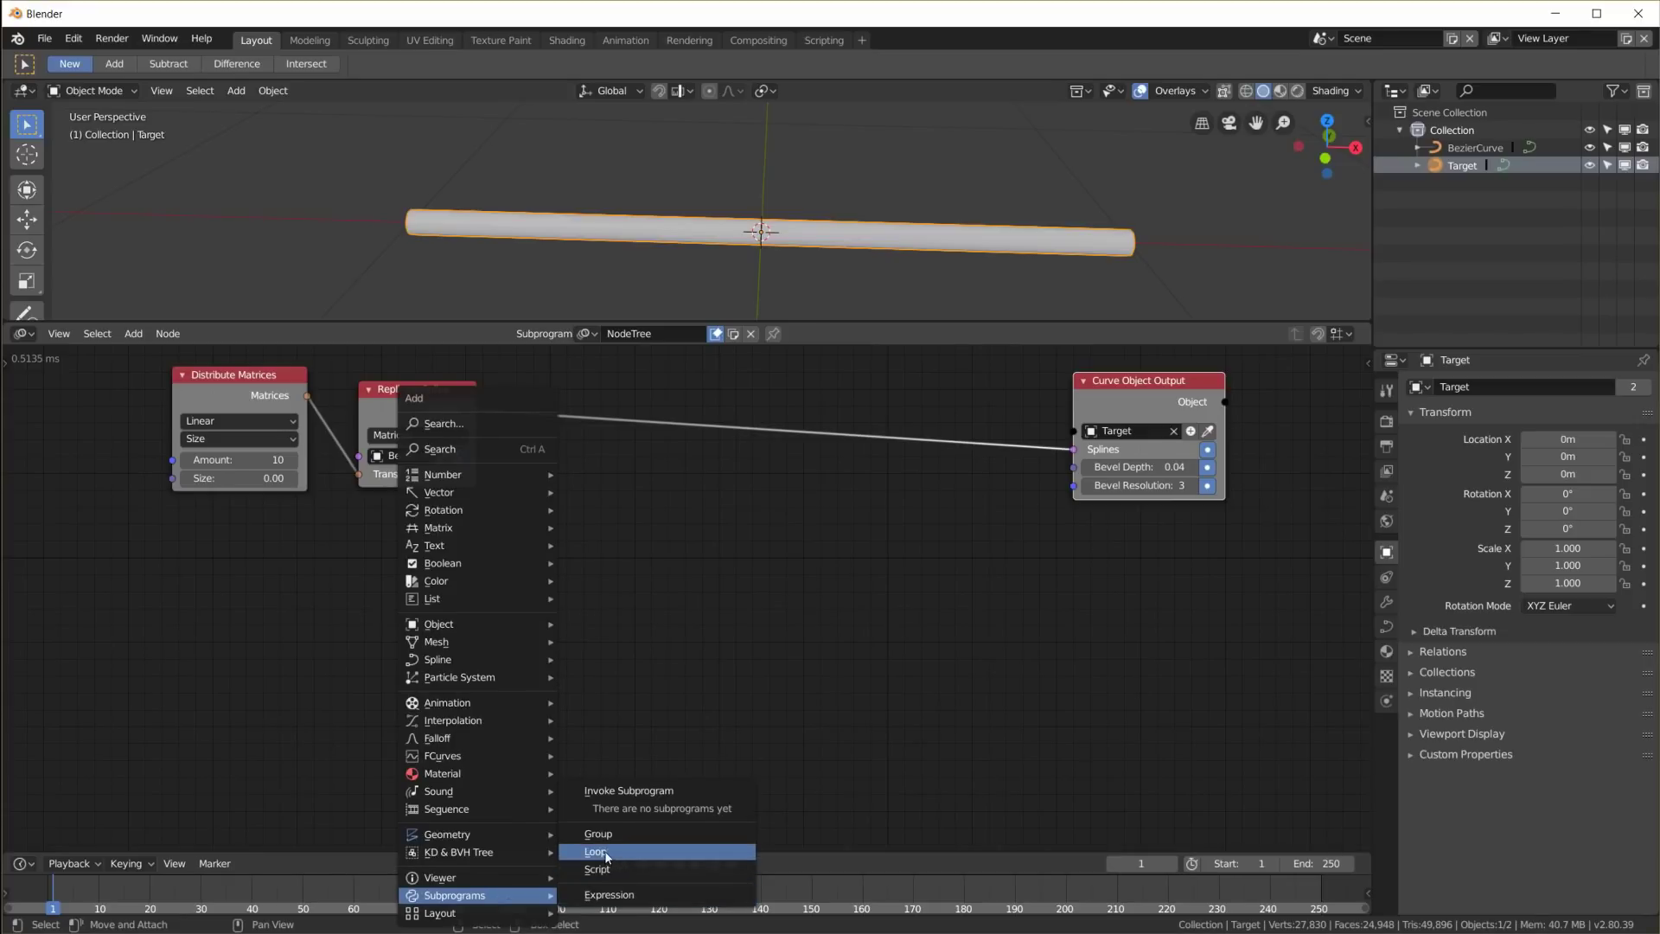
{"action": "left_click", "coordinate": [609, 856]}
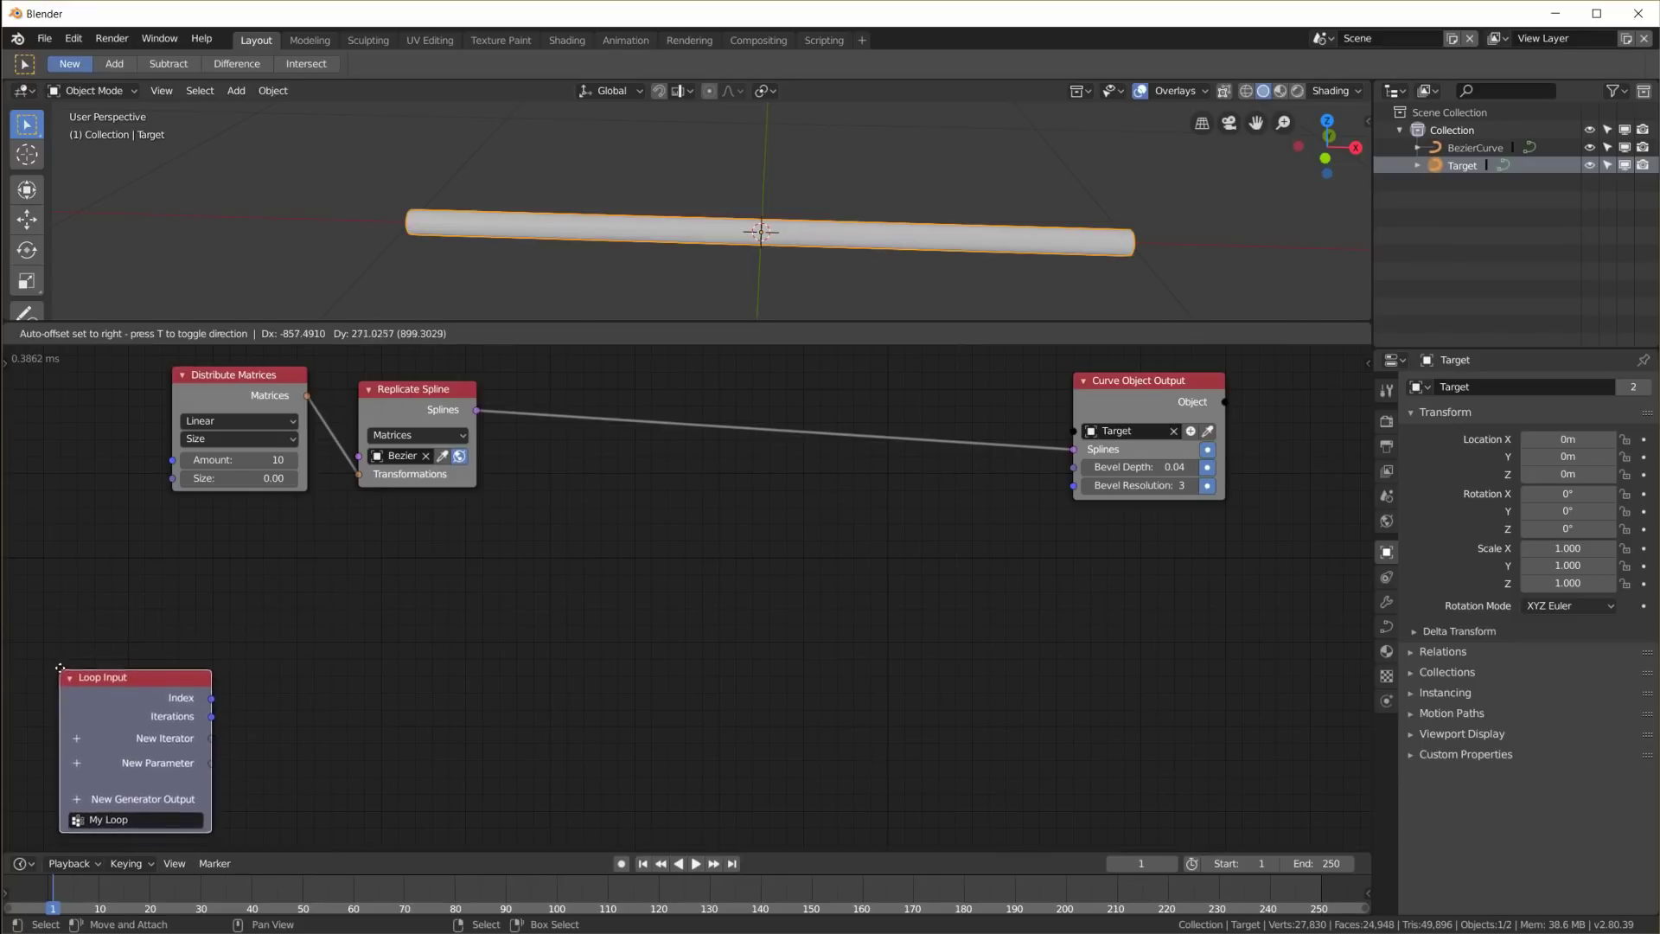
{"action": "left_click", "coordinate": [68, 653]}
{"action": "scroll", "coordinate": [432, 627], "scroll_direction": "down", "scroll_amount": 1, "text": "shift"}
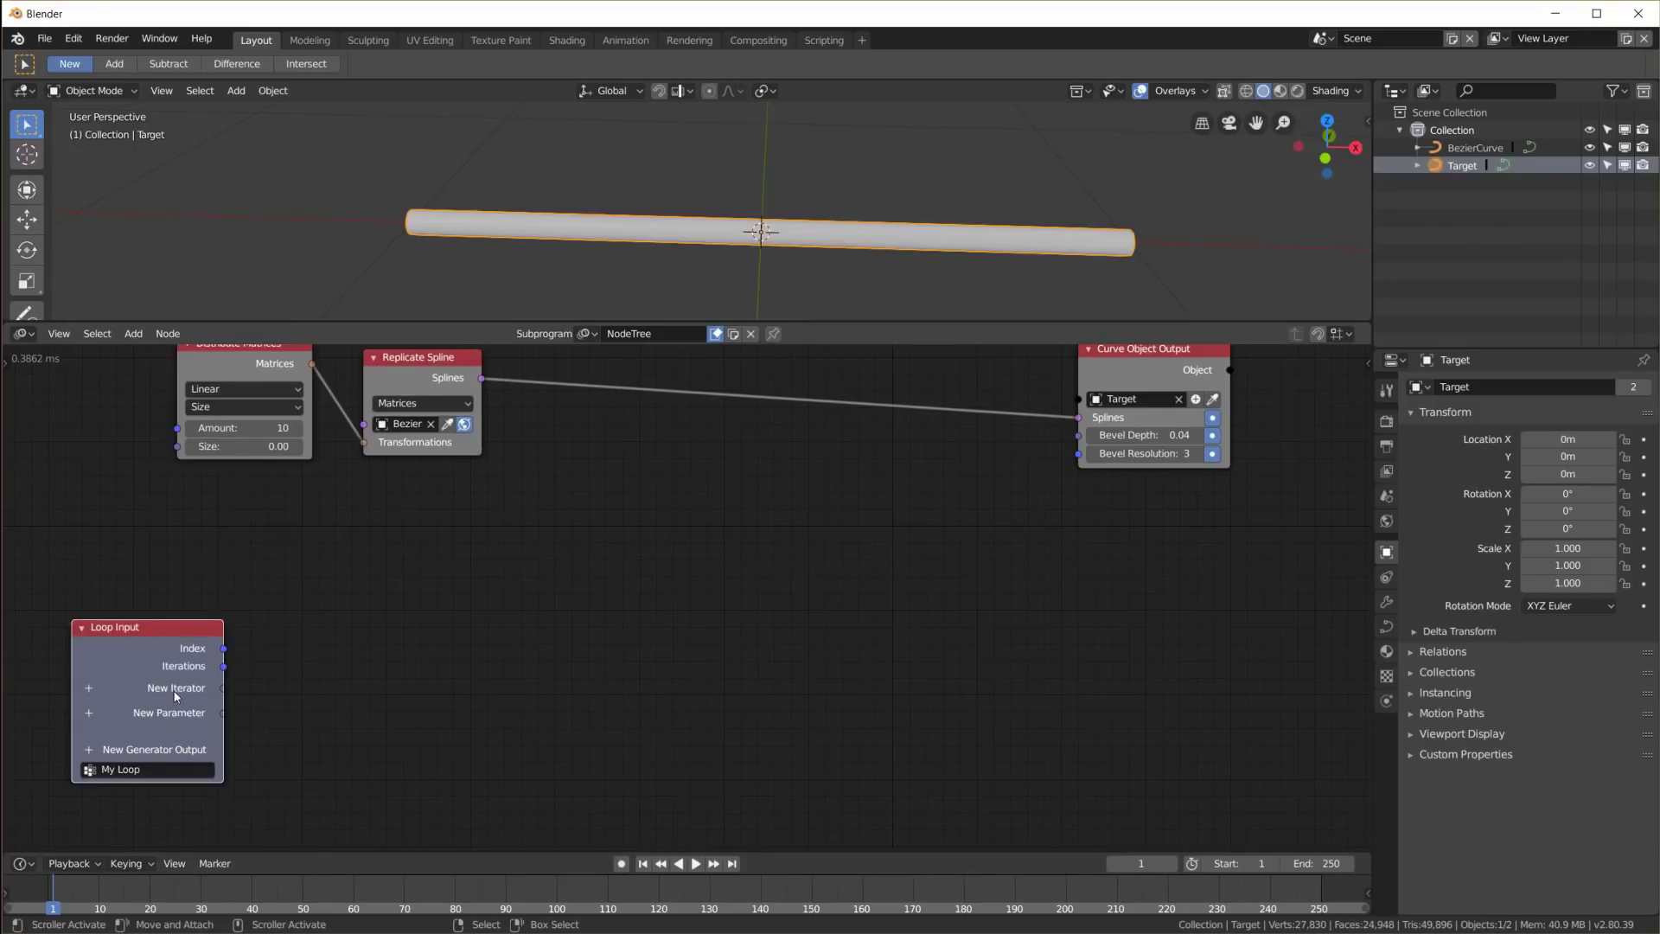
Add a Spline List iterator to the Loop Input node
{"action": "left_click_drag", "start_coordinate": [482, 380], "coordinate": [525, 450]}
{"action": "left_click", "coordinate": [90, 689]}
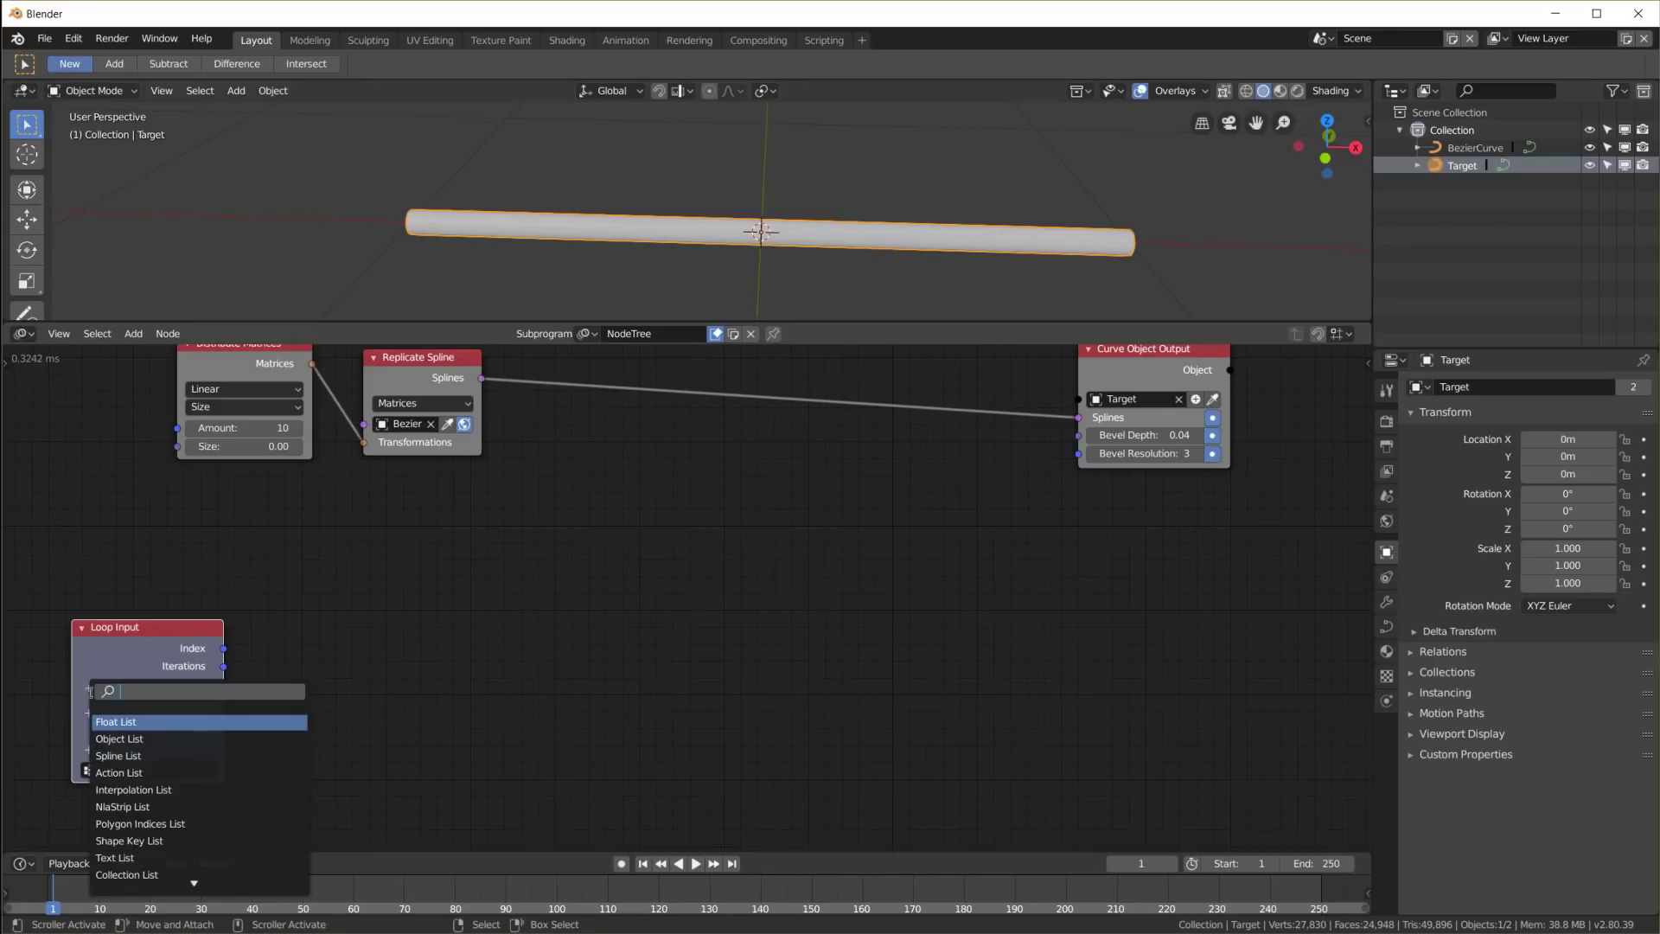
{"action": "type", "text": "spl"}
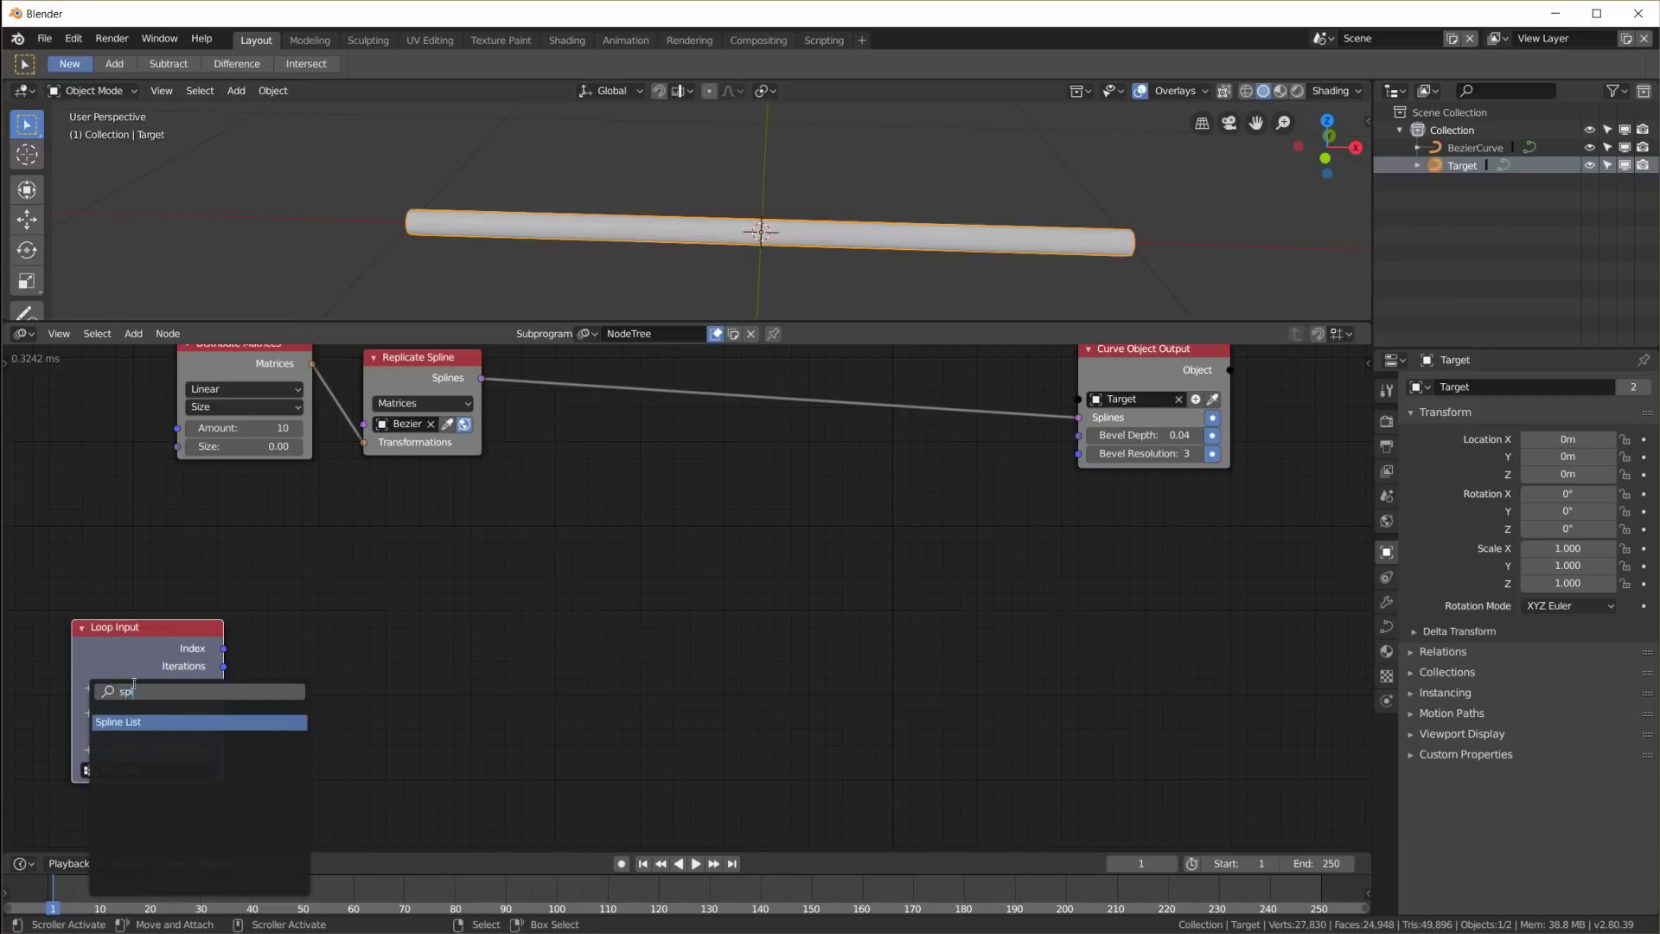
{"action": "left_click", "coordinate": [170, 721]}
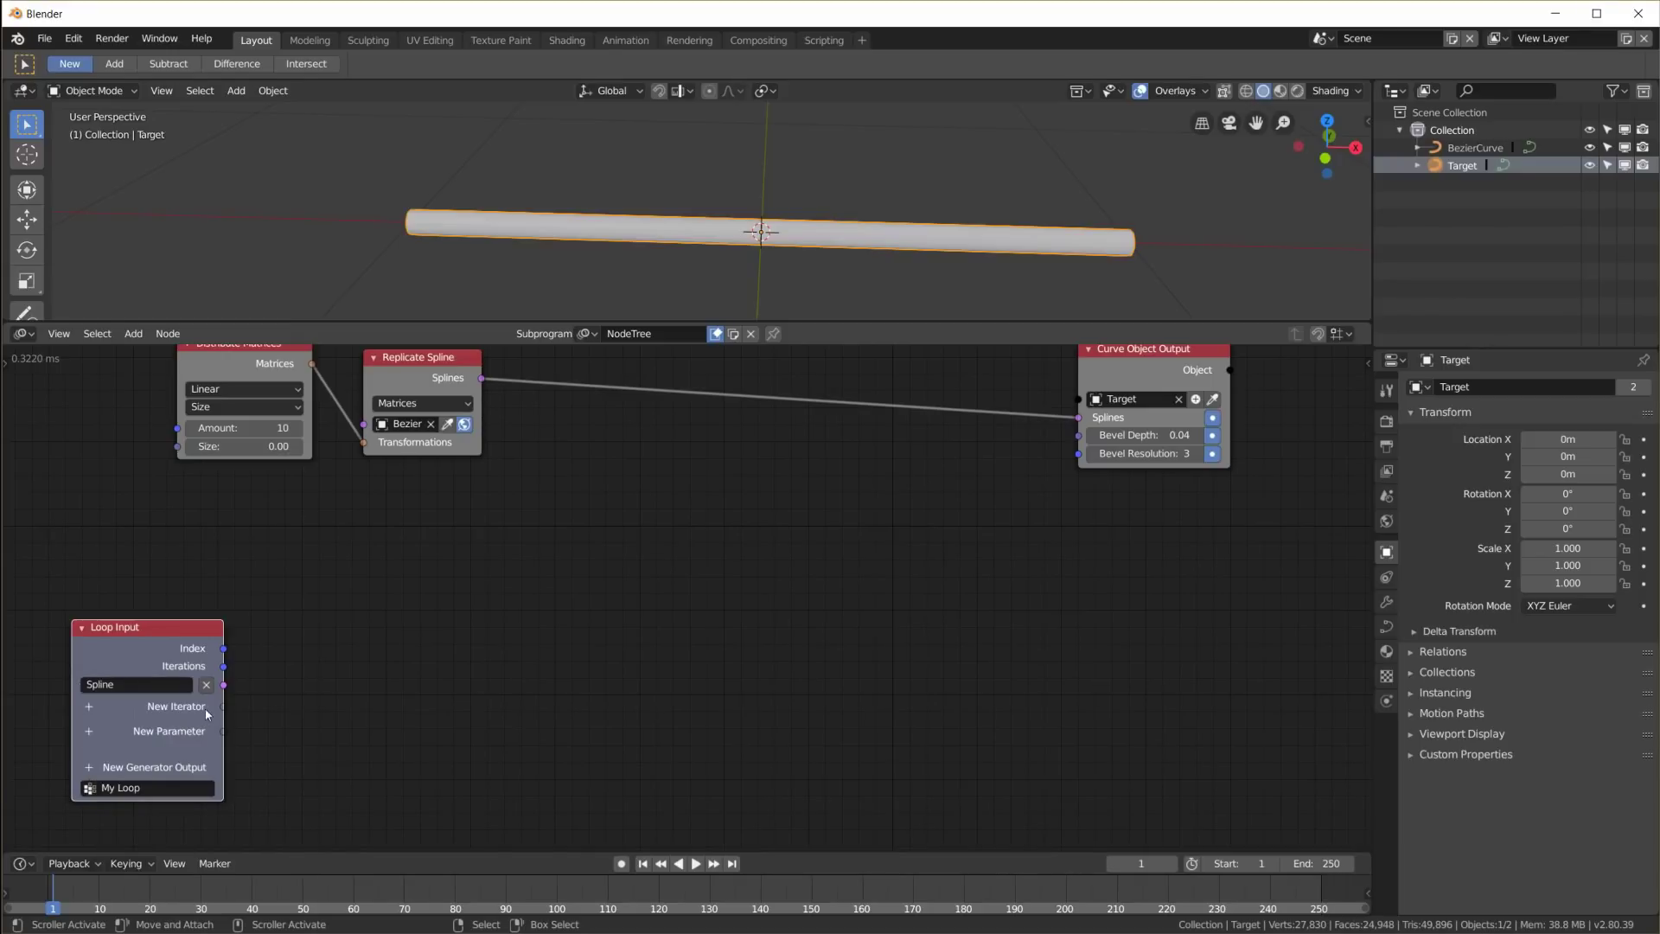
{"action": "left_click_drag", "start_coordinate": [183, 626], "coordinate": [181, 636]}
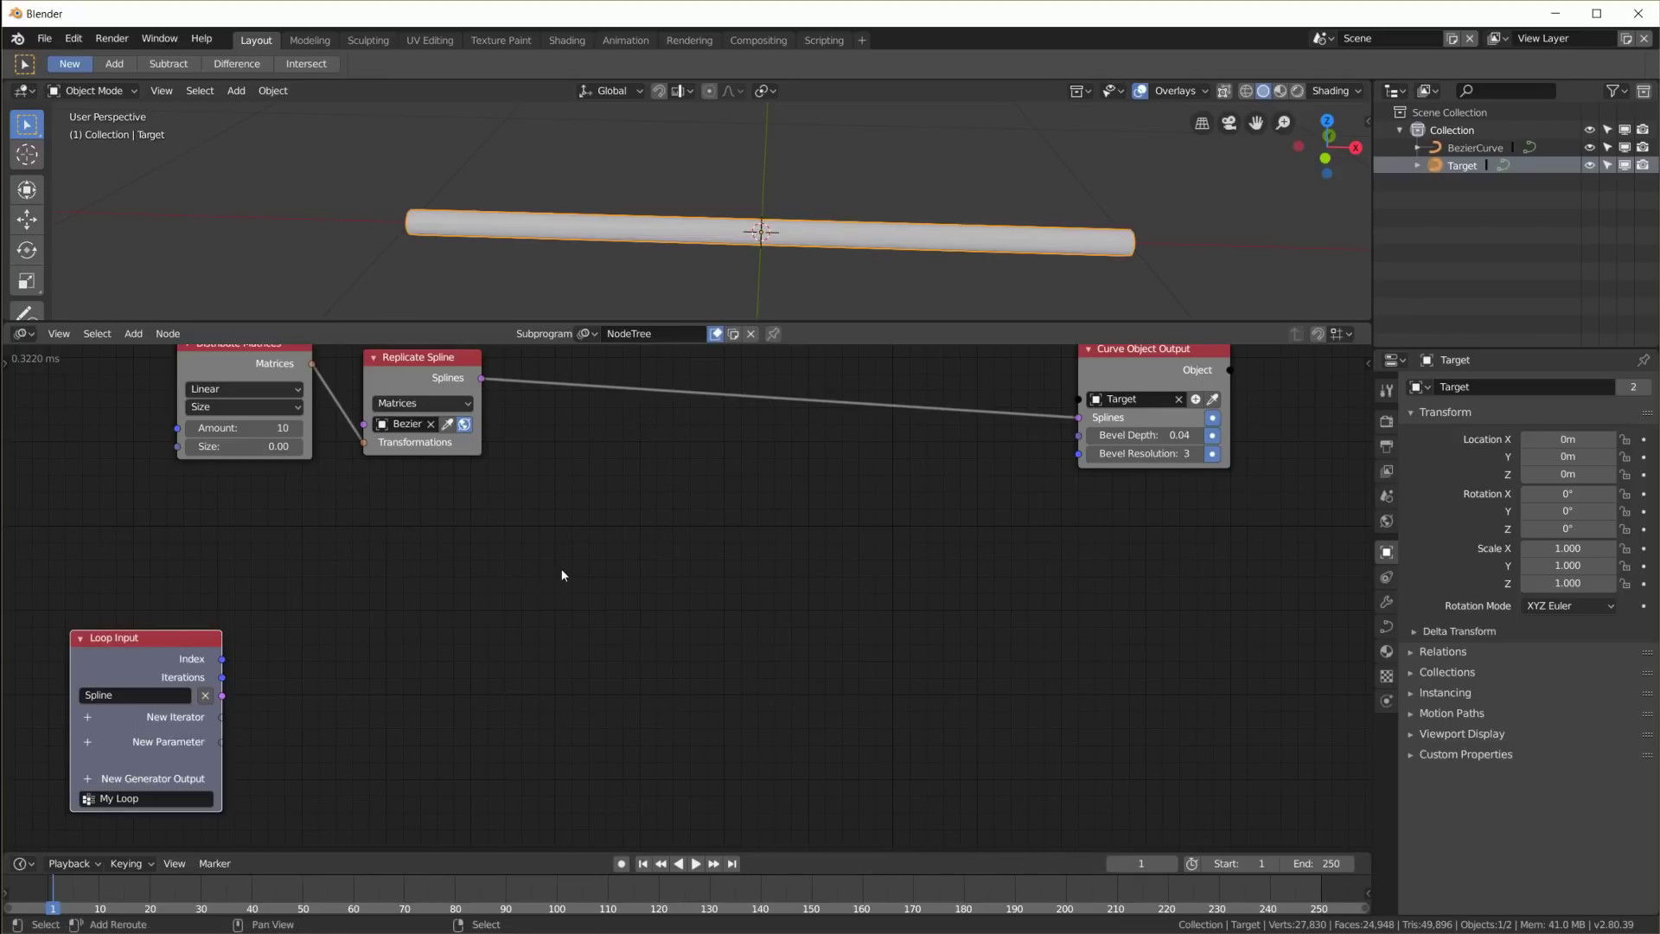
Add an Invoke Subprogram node for the new loop and rename the loop "make sparks"
{"action": "key", "text": "shift+a"}
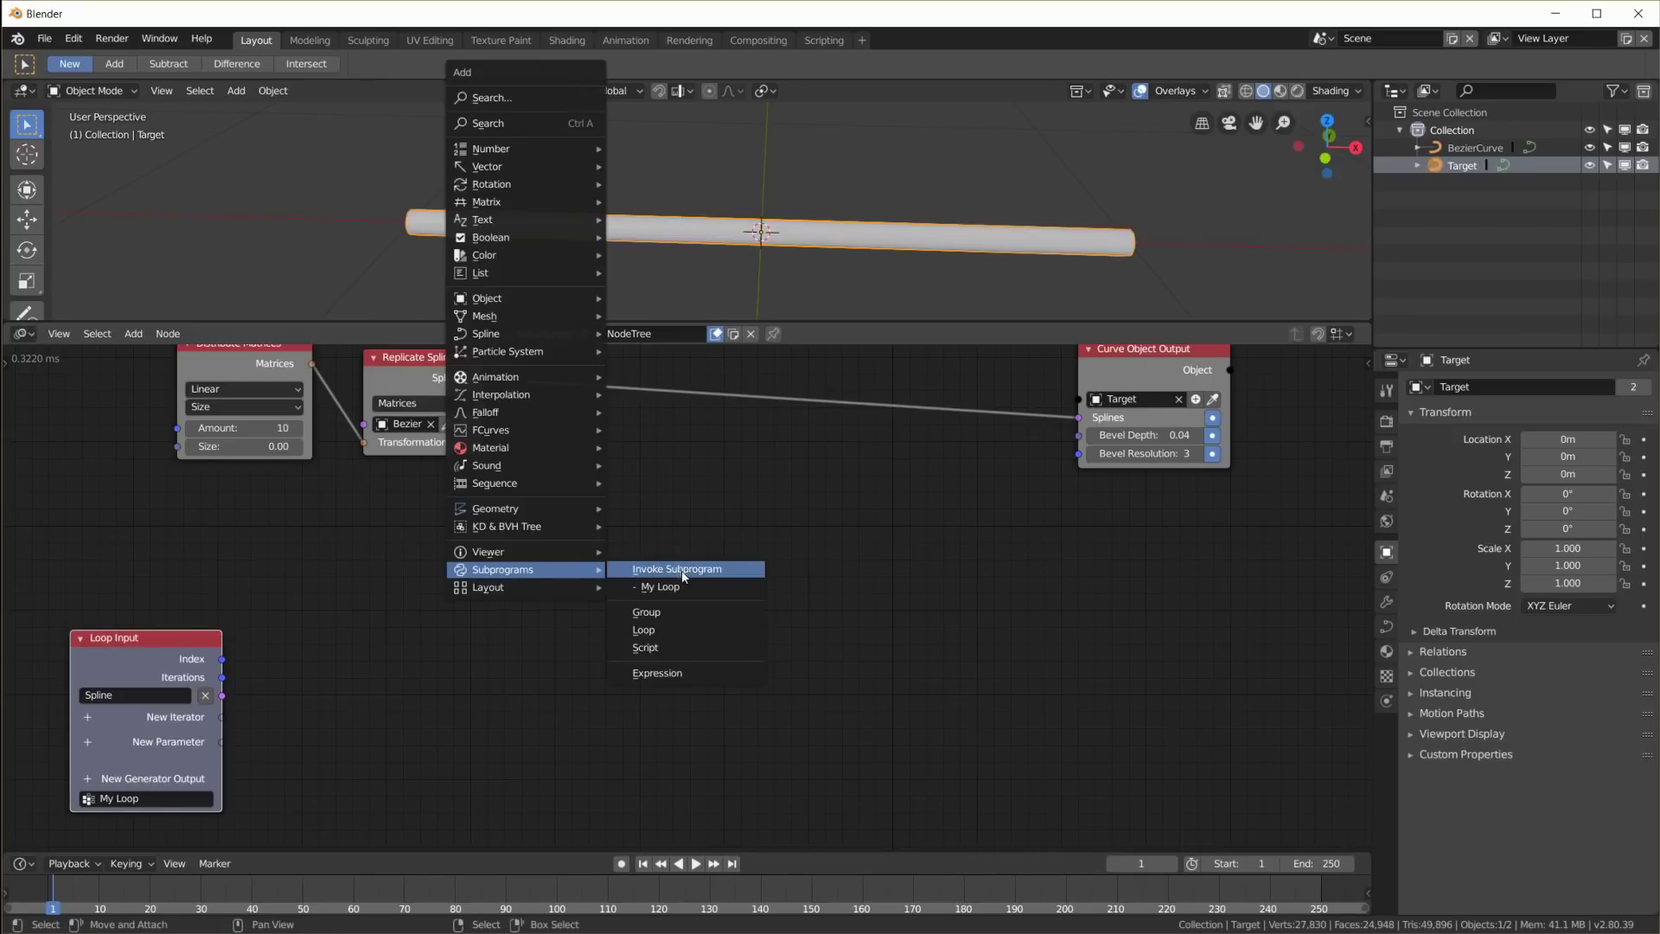
{"action": "left_click", "coordinate": [674, 591]}
{"action": "left_click", "coordinate": [639, 588]}
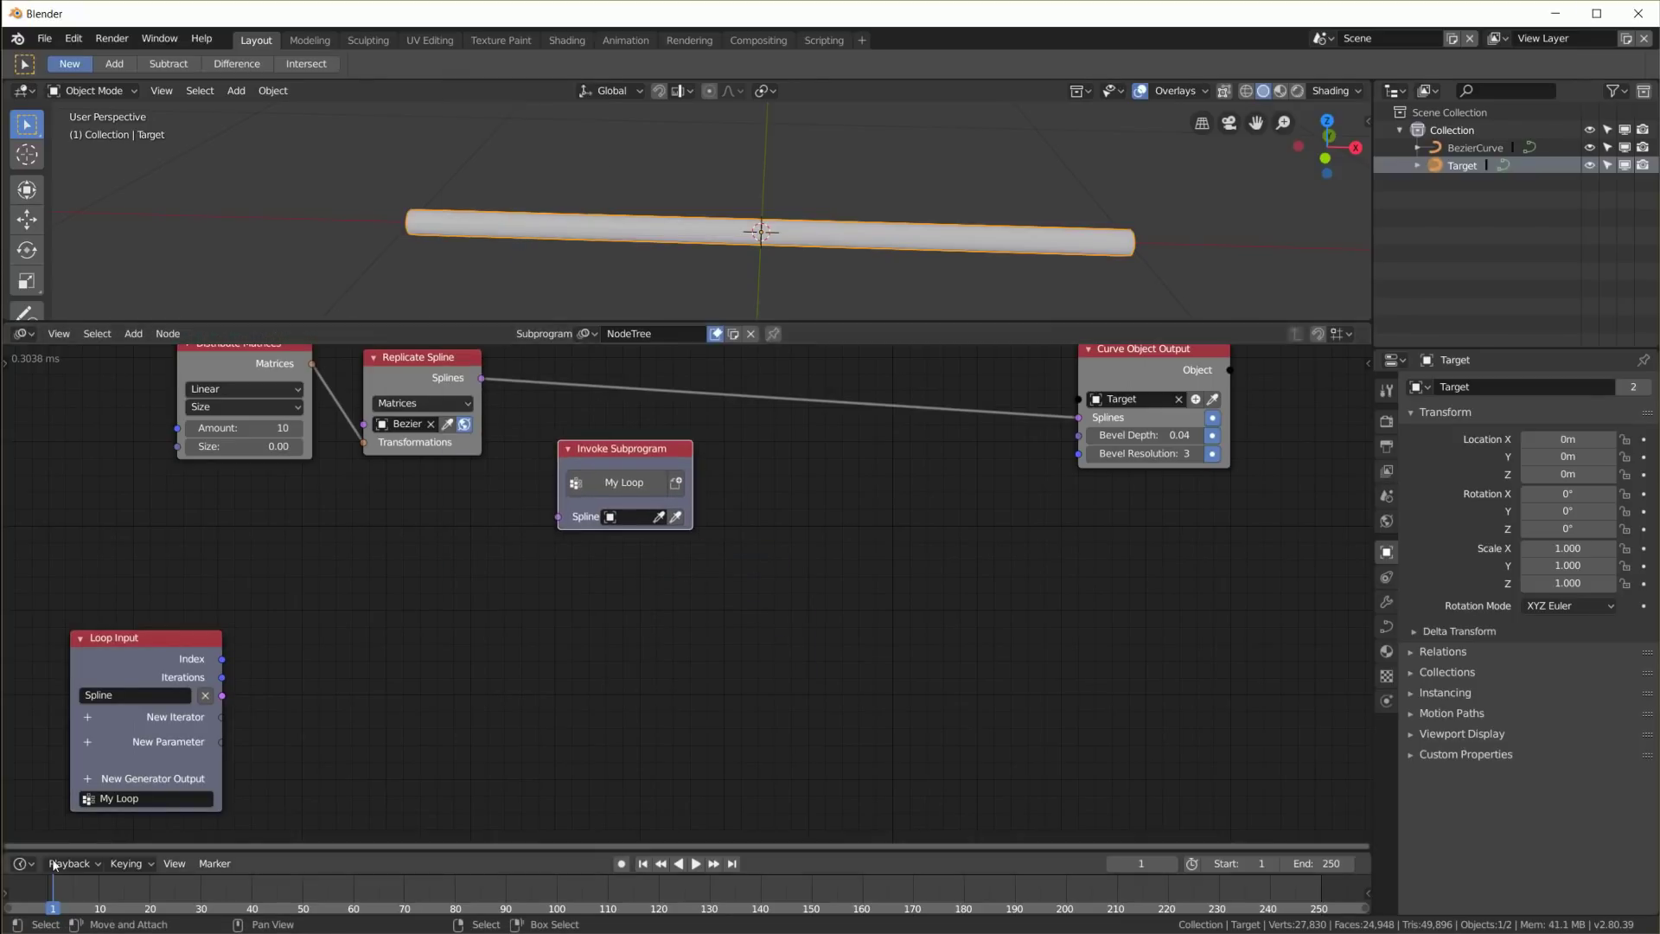
{"action": "left_click", "coordinate": [173, 797]}
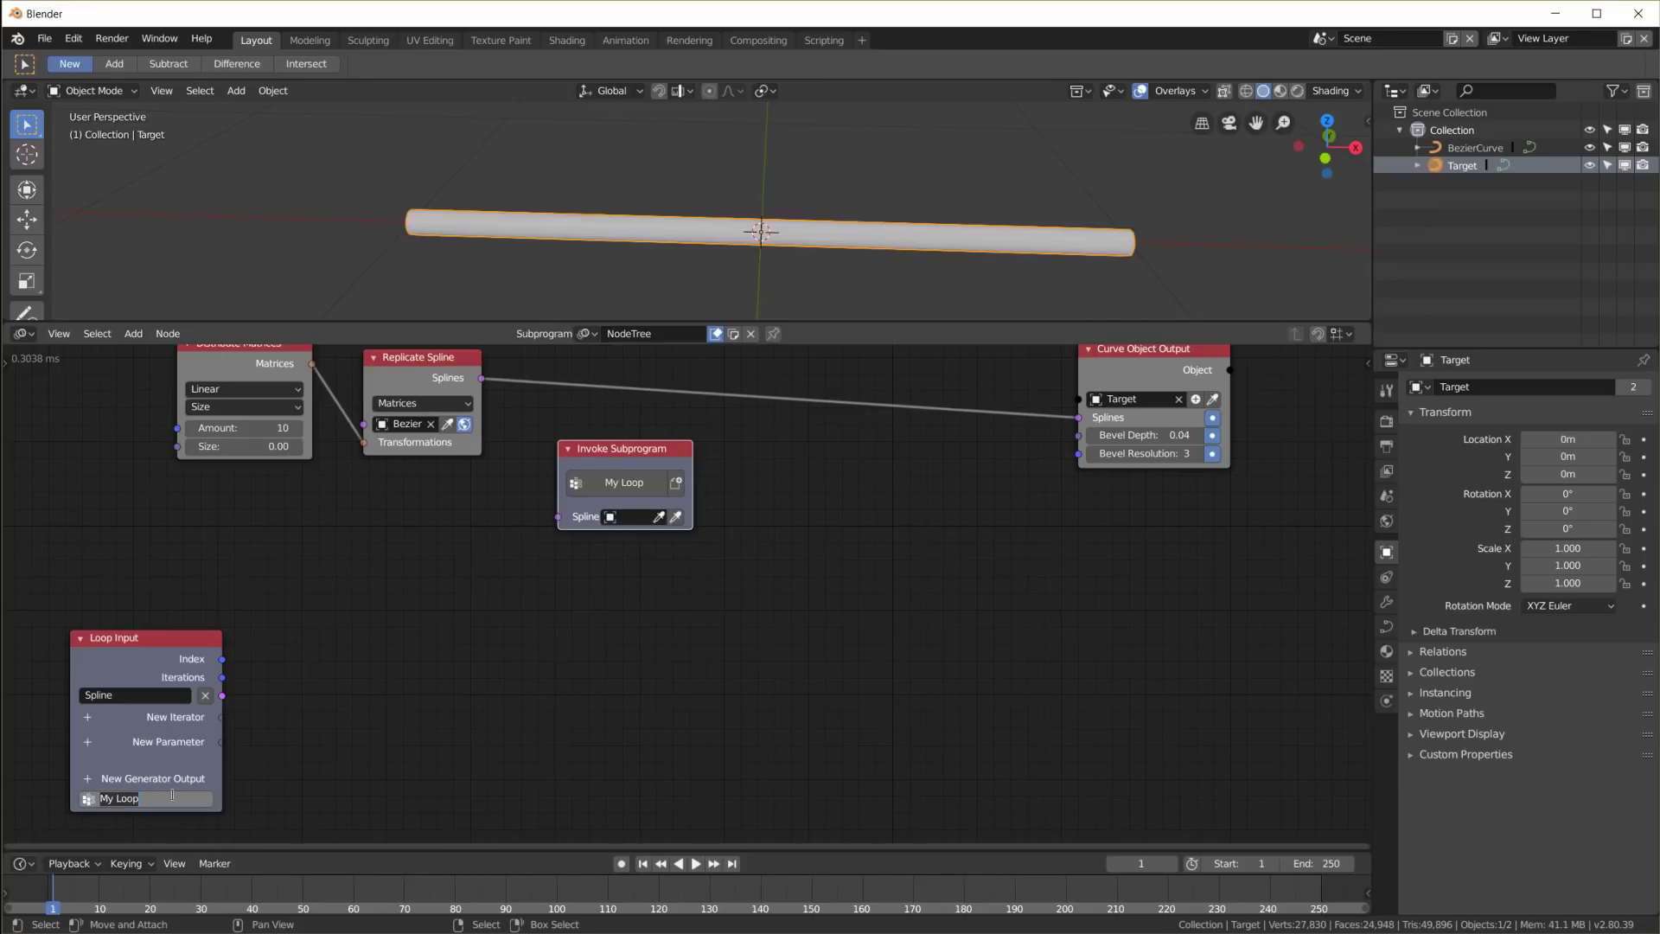
{"action": "type", "text": "make sparks"}
{"action": "key", "text": "Return"}
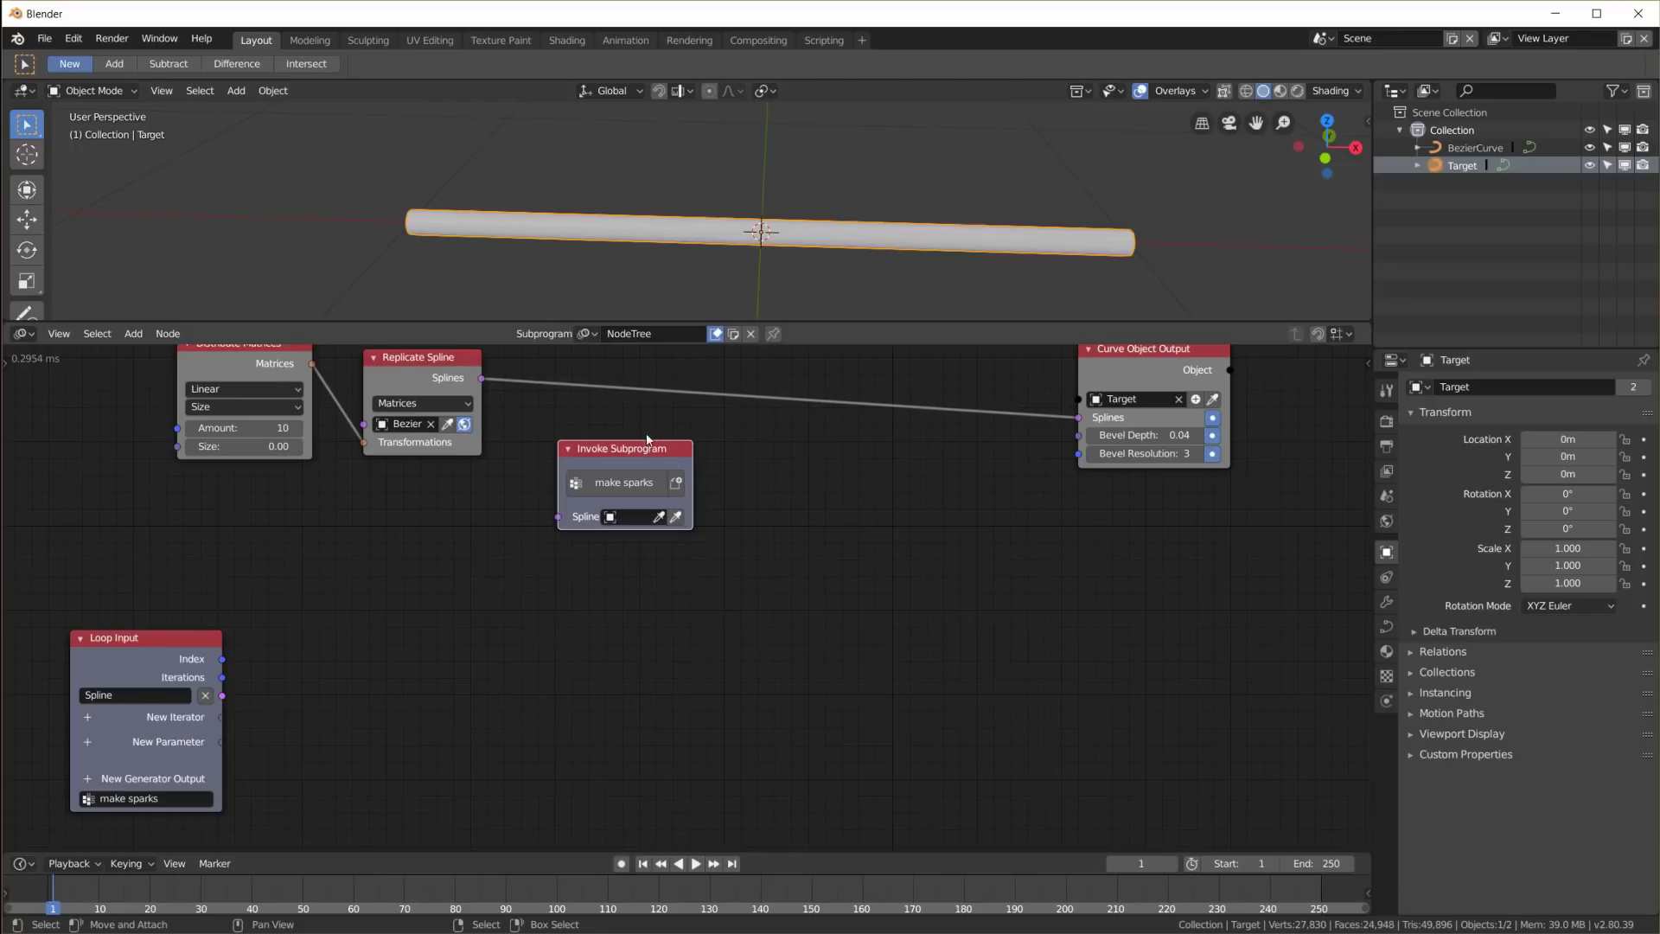
Place Invoke Subprogram beside Replicate Spline and link the Splines output to its spline input
{"action": "middle_click_drag", "start_coordinate": [655, 435], "coordinate": [670, 471]}
{"action": "left_click_drag", "start_coordinate": [666, 482], "coordinate": [643, 385]}
{"action": "left_click_drag", "start_coordinate": [499, 414], "coordinate": [551, 455]}
{"action": "left_click_drag", "start_coordinate": [597, 394], "coordinate": [597, 405]}
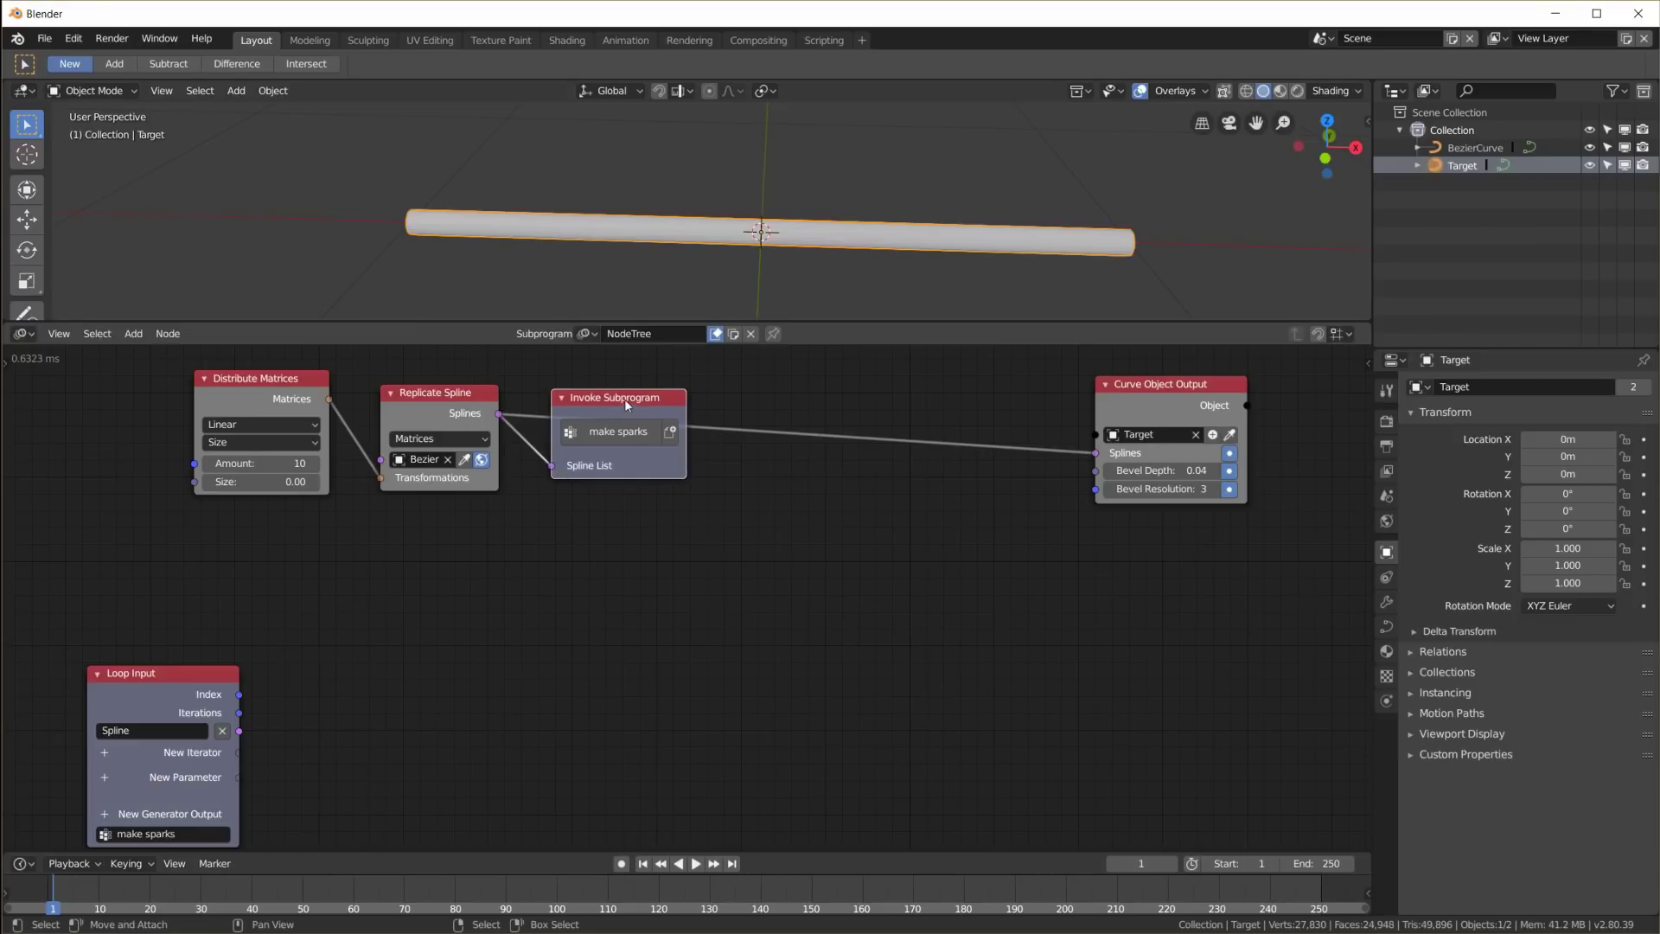
{"action": "mouse_move", "coordinate": [465, 741]}
{"action": "middle_mouse_down"}
{"action": "mouse_move", "coordinate": [465, 662]}
{"action": "mouse_move", "coordinate": [474, 714]}
{"action": "middle_mouse_up"}
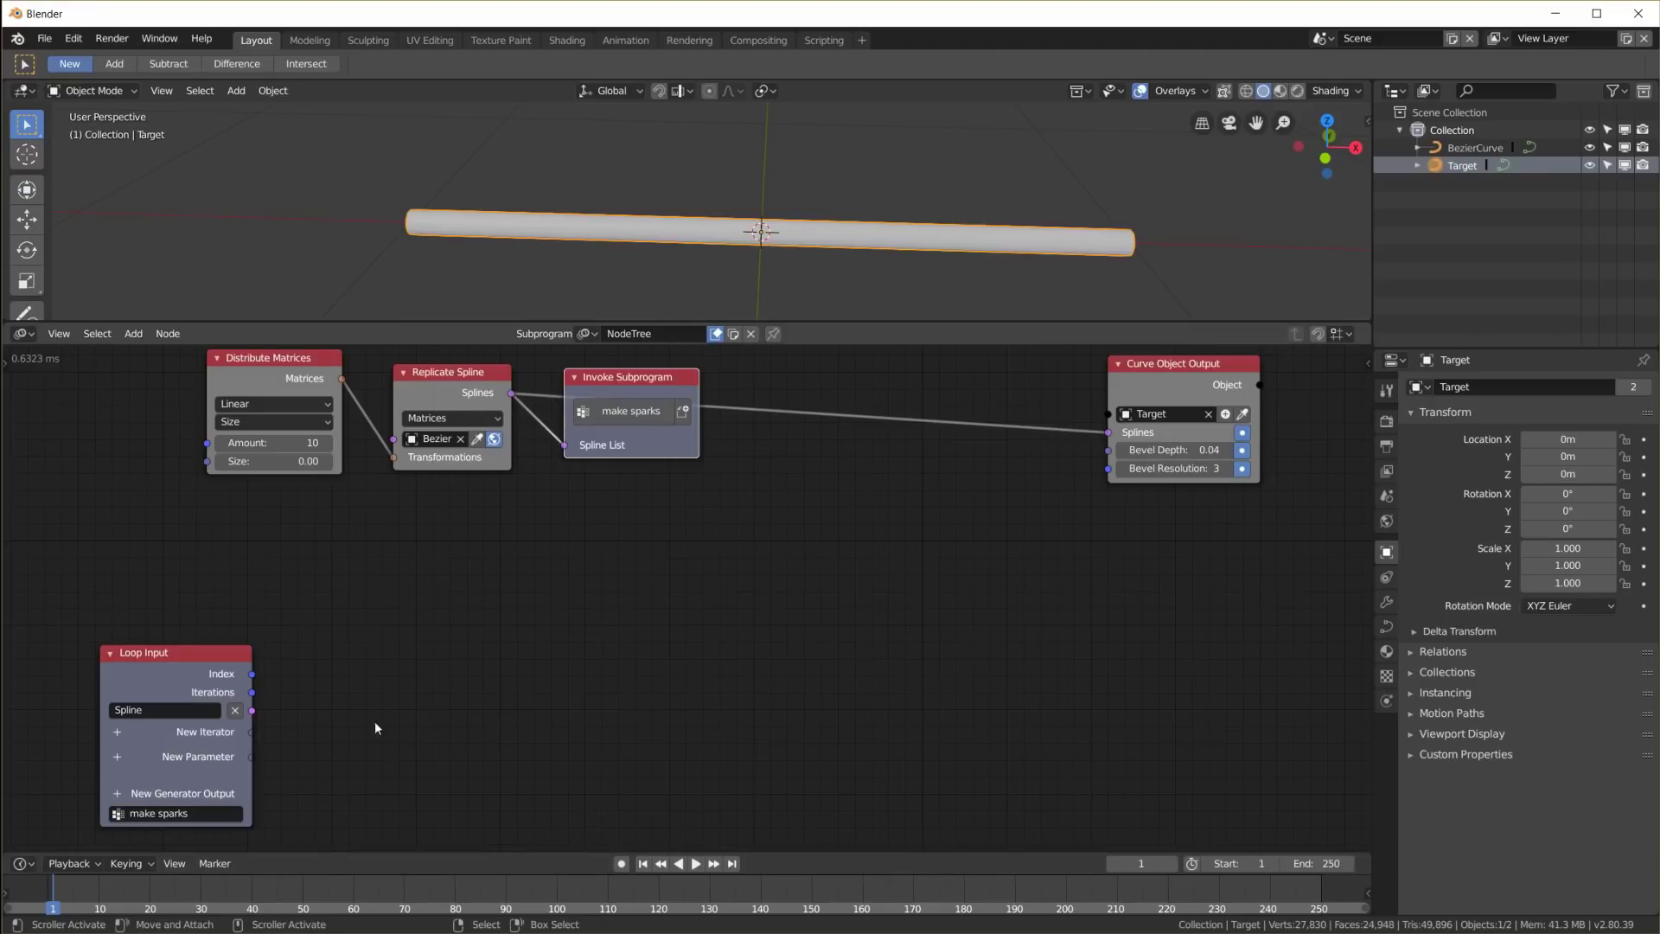
Add a Spline List generator output to the make sparks loop and link the loop's Spline iterator to it
{"action": "left_click_drag", "start_coordinate": [252, 710], "coordinate": [365, 722]}
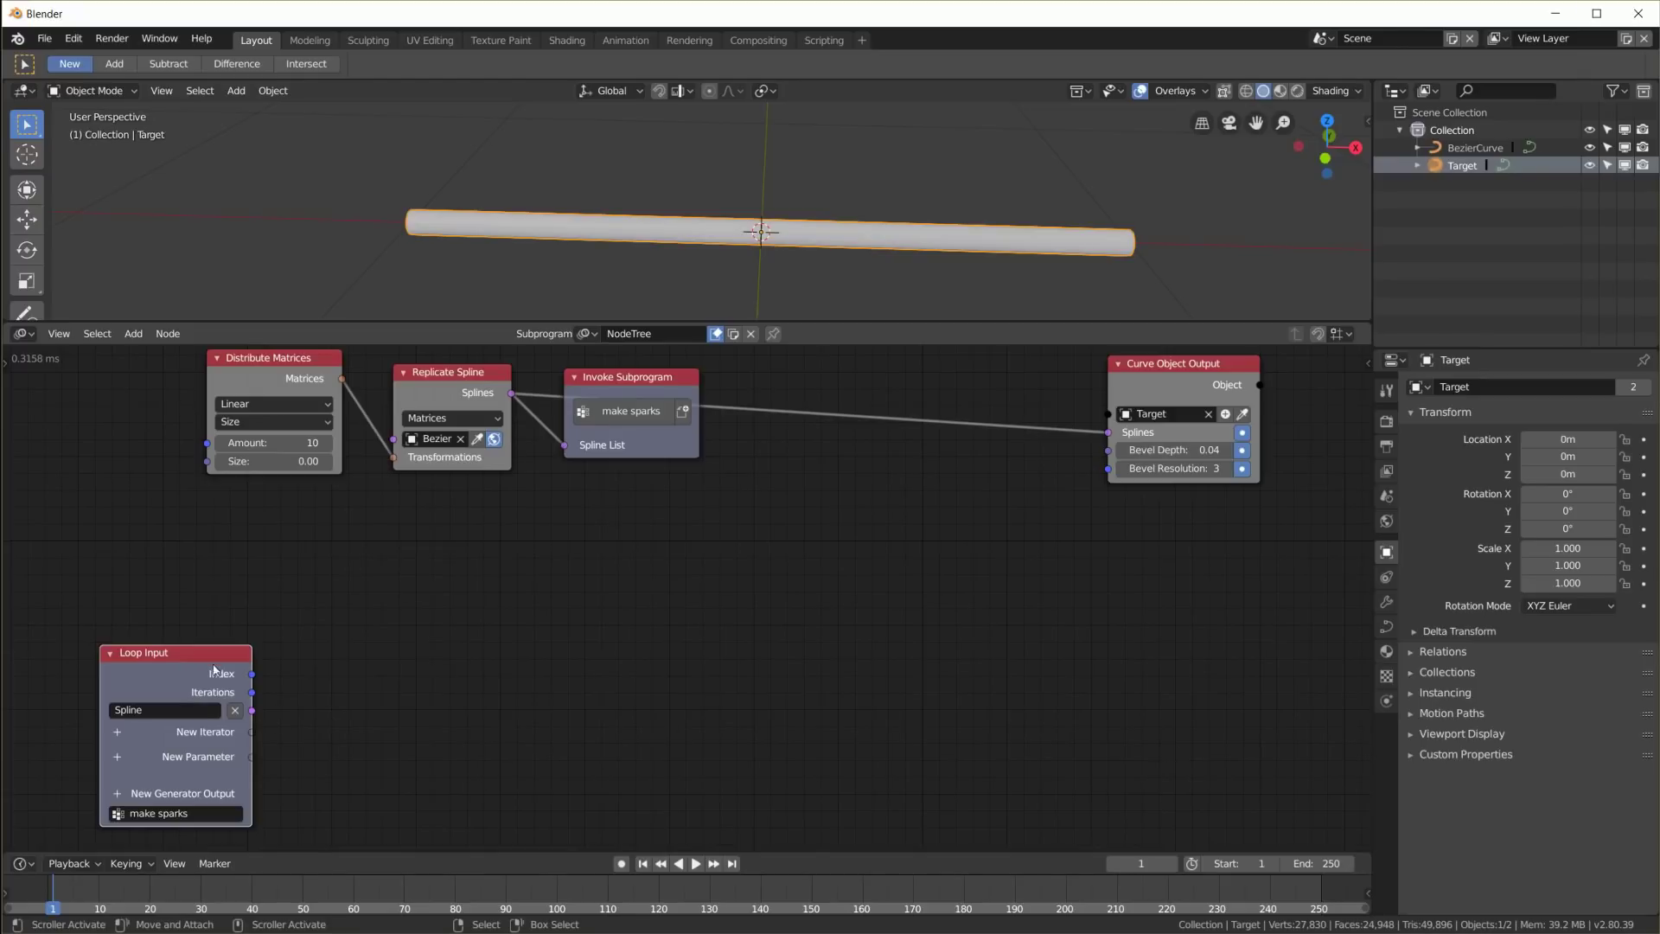
{"action": "left_click", "coordinate": [120, 795]}
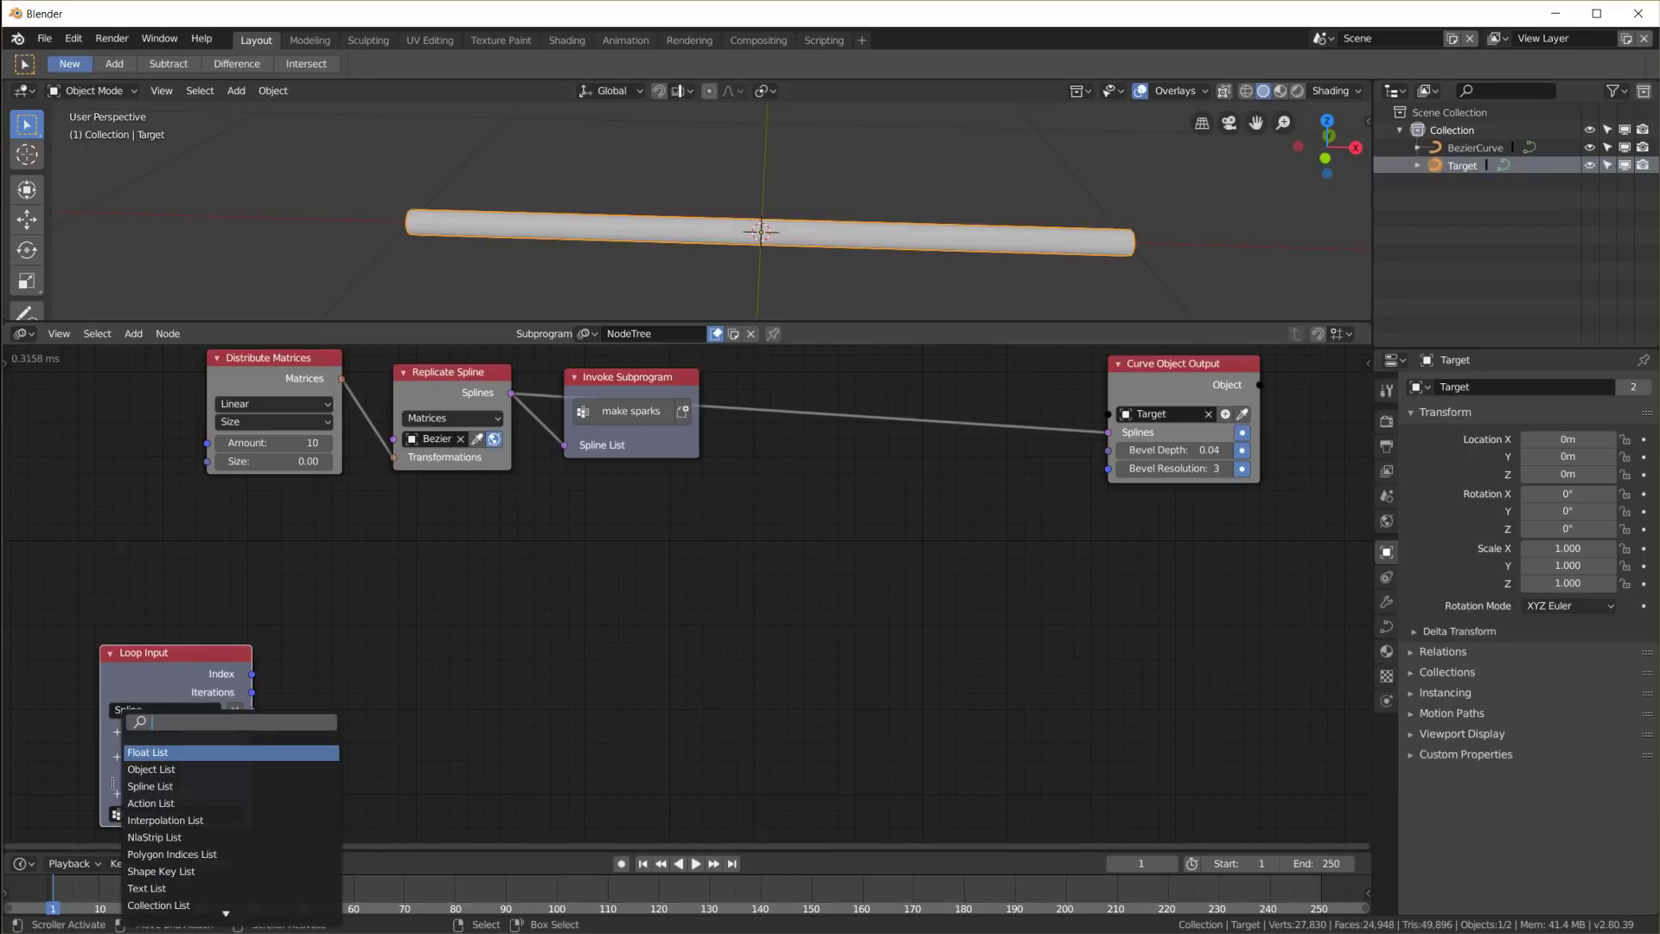
{"action": "left_click", "coordinate": [150, 786]}
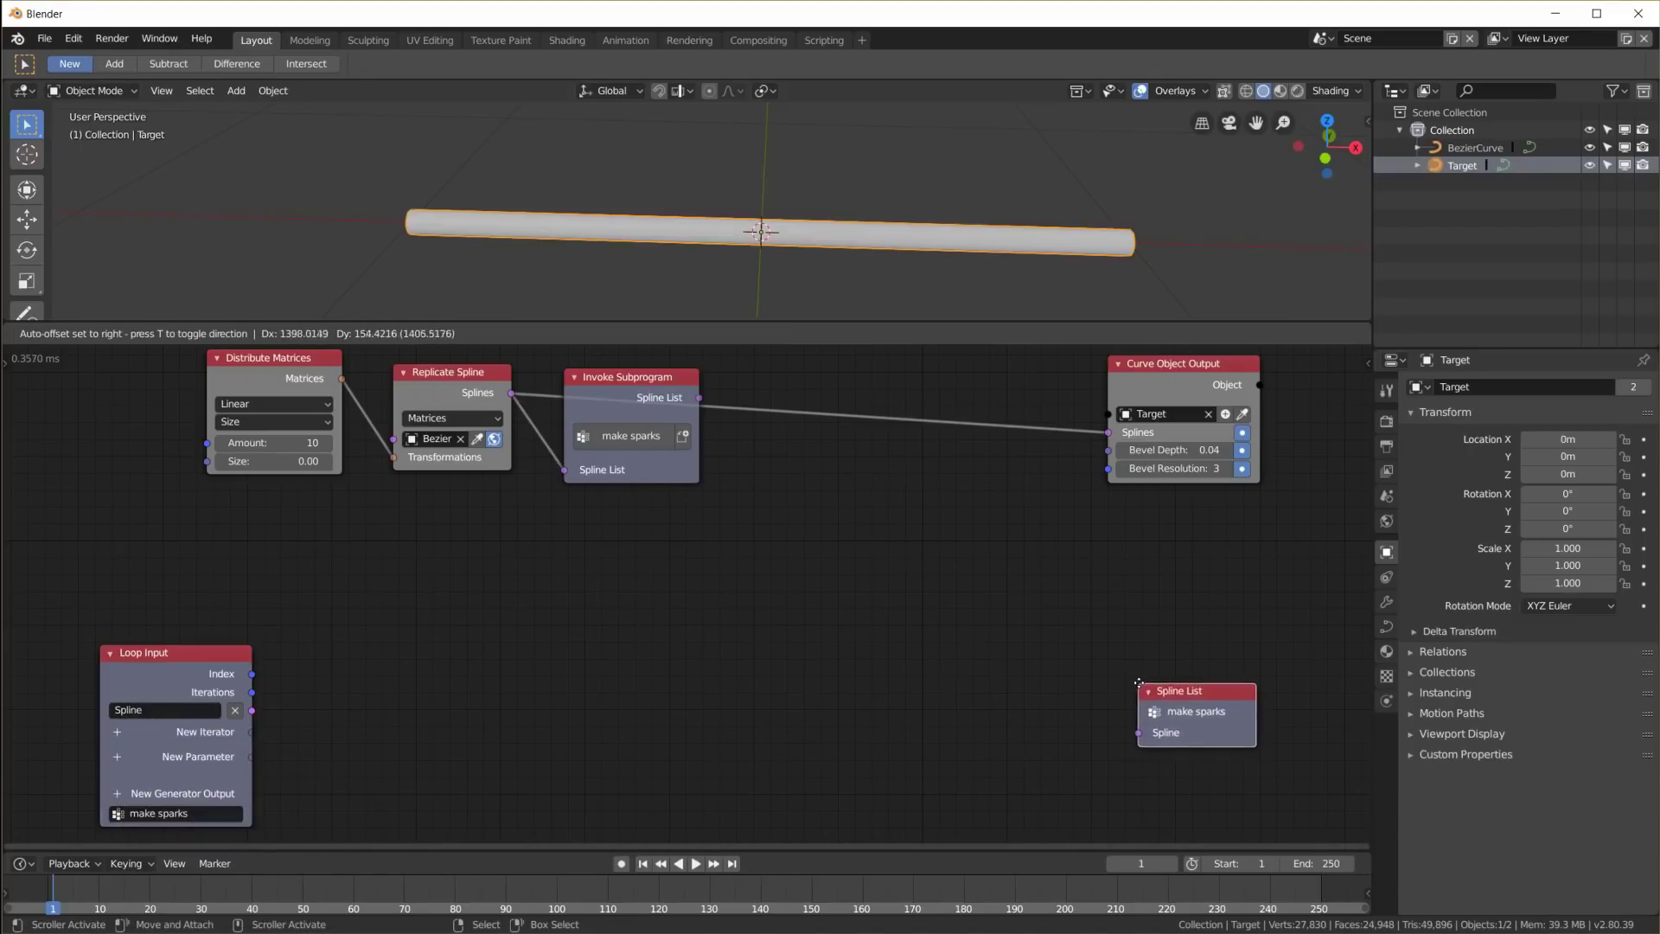
{"action": "left_click_drag", "start_coordinate": [251, 710], "coordinate": [1149, 724]}
Link Invoke Subprogram's Spline List output to Curve Object Output's Splines input and set Bevel Depth to 0.06
{"action": "left_click_drag", "start_coordinate": [708, 396], "coordinate": [1110, 431]}
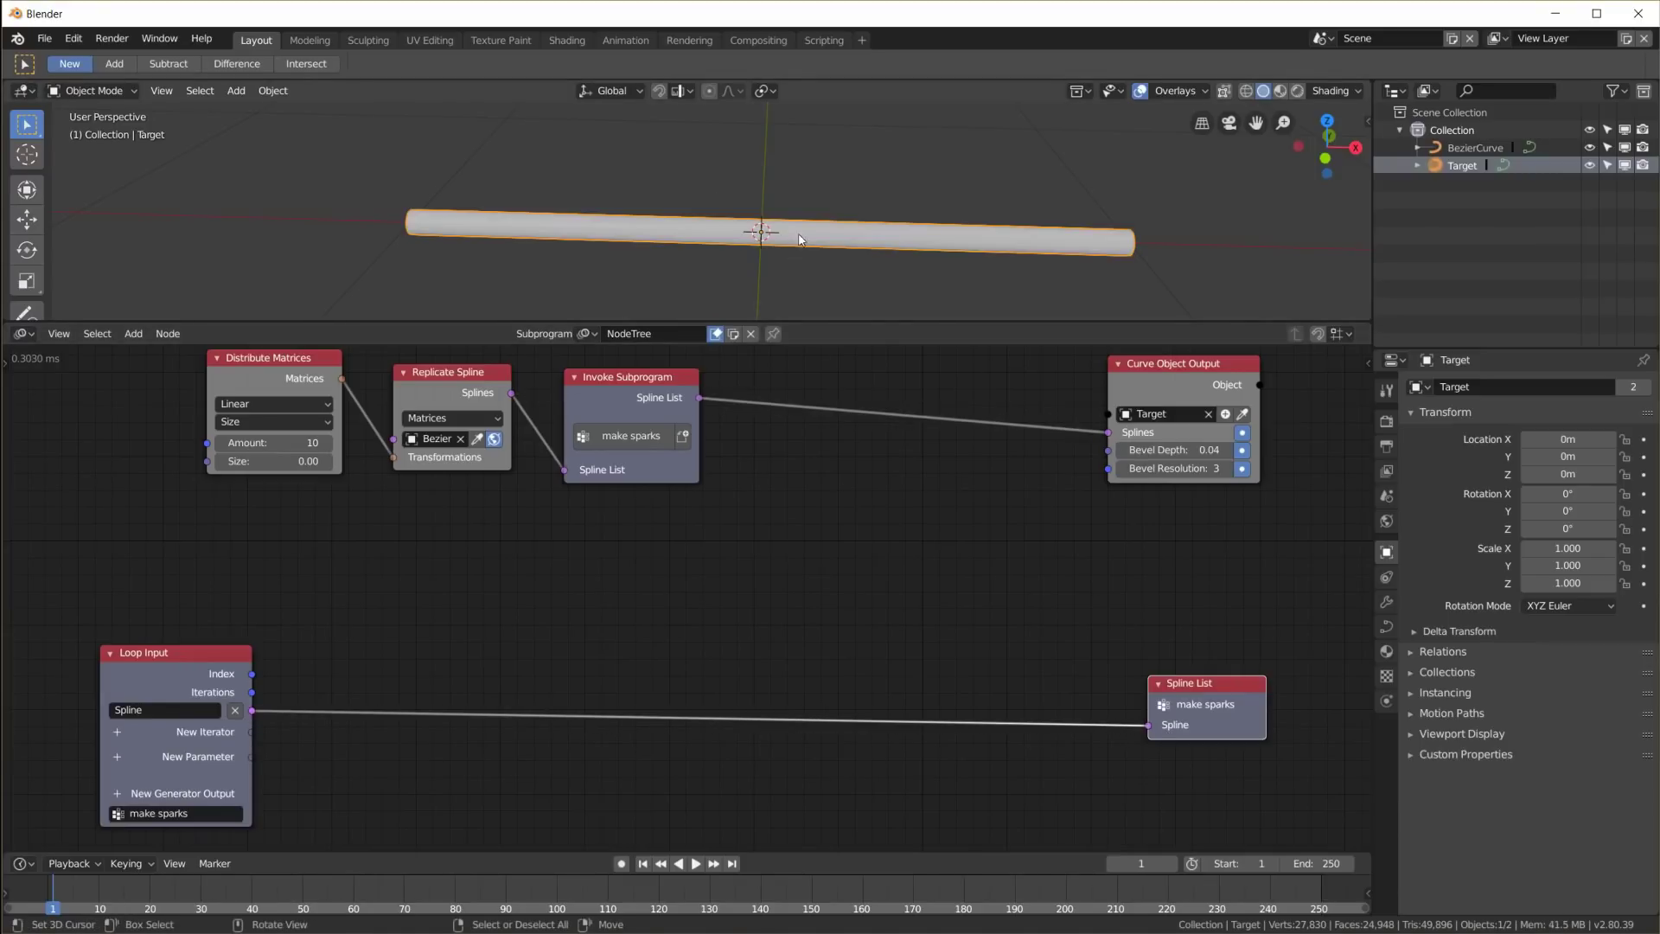
{"action": "middle_click_drag", "start_coordinate": [821, 246], "coordinate": [874, 260]}
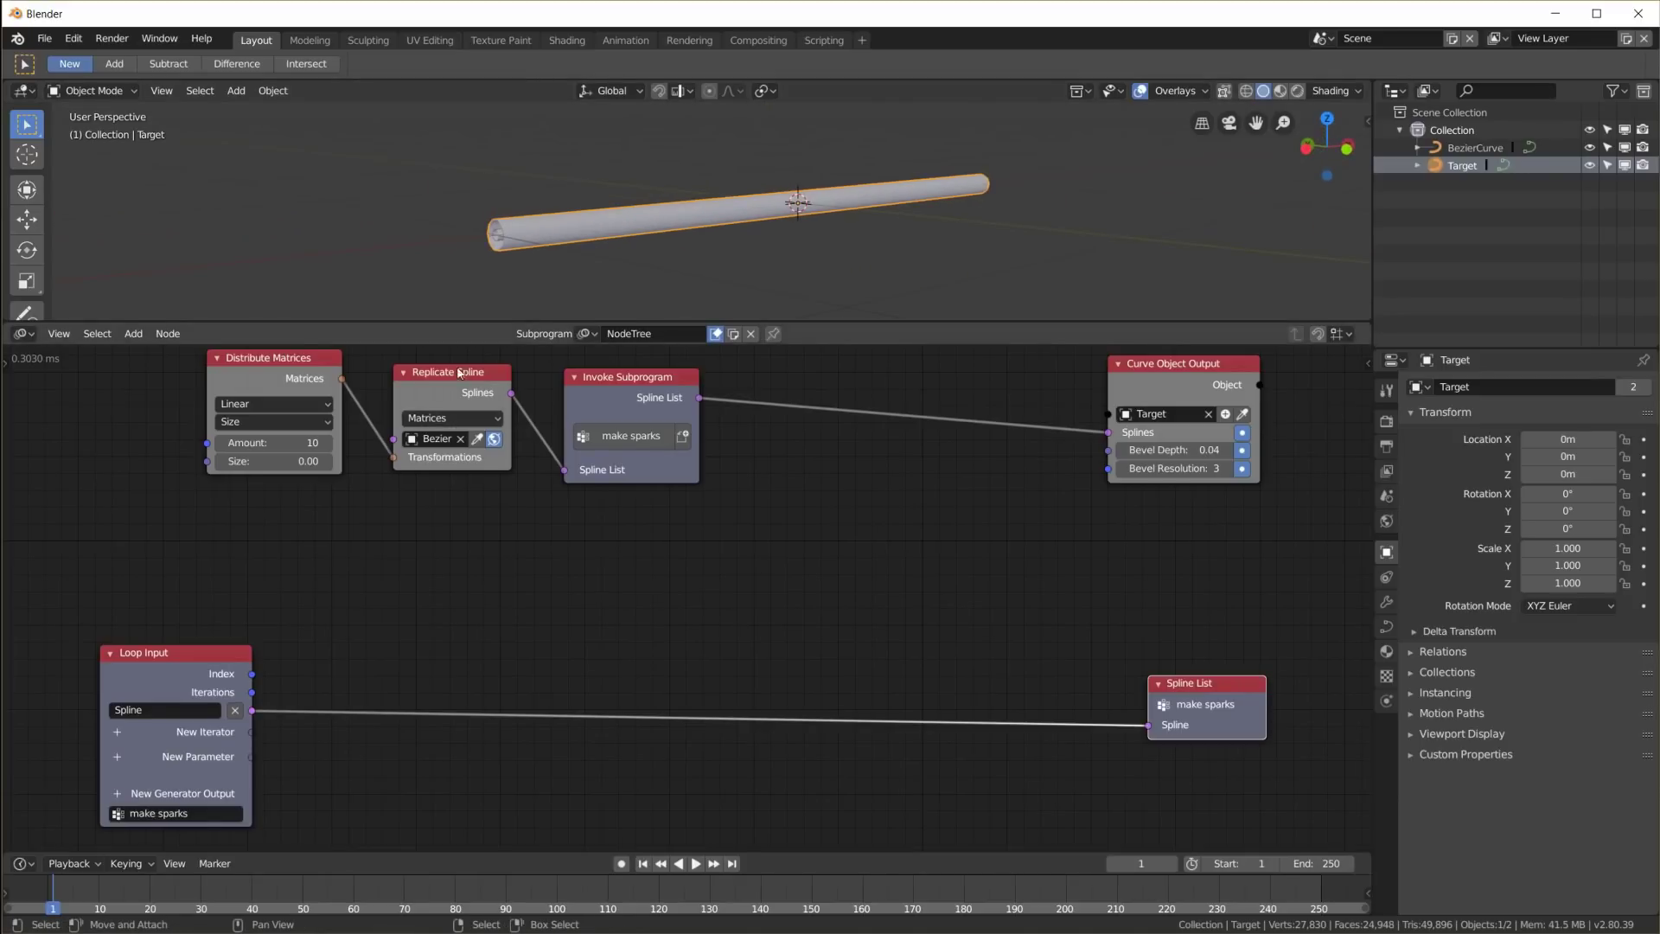
{"action": "left_click_drag", "start_coordinate": [631, 380], "coordinate": [628, 381]}
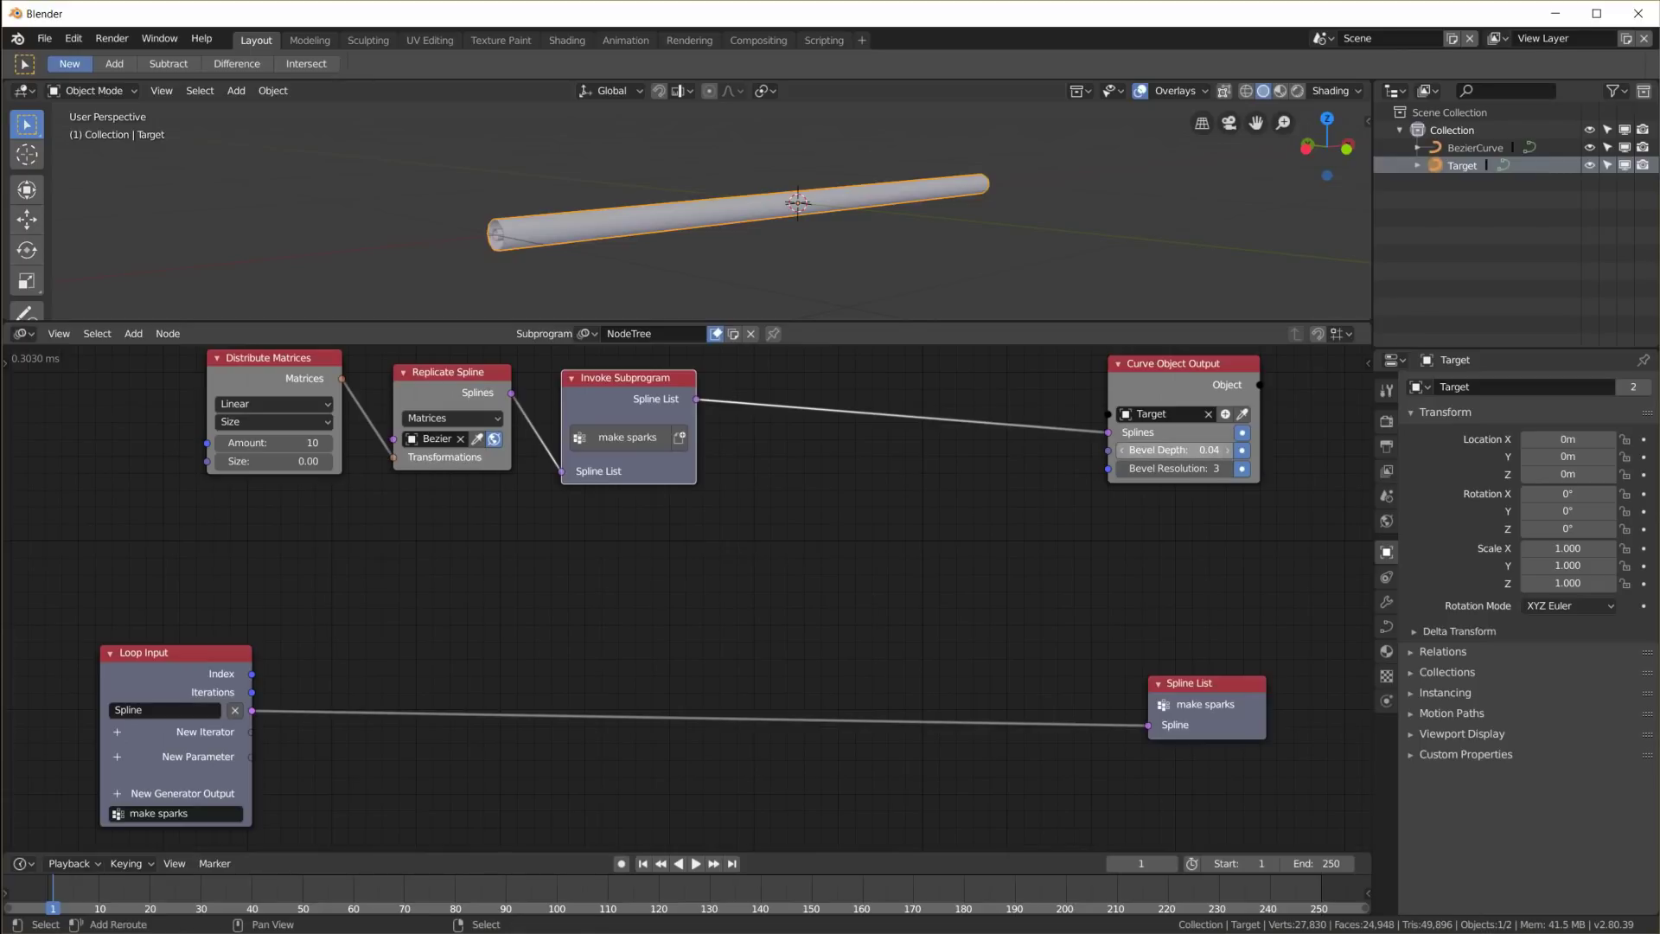
{"action": "left_click_drag", "start_coordinate": [1175, 449], "coordinate": [1197, 449]}
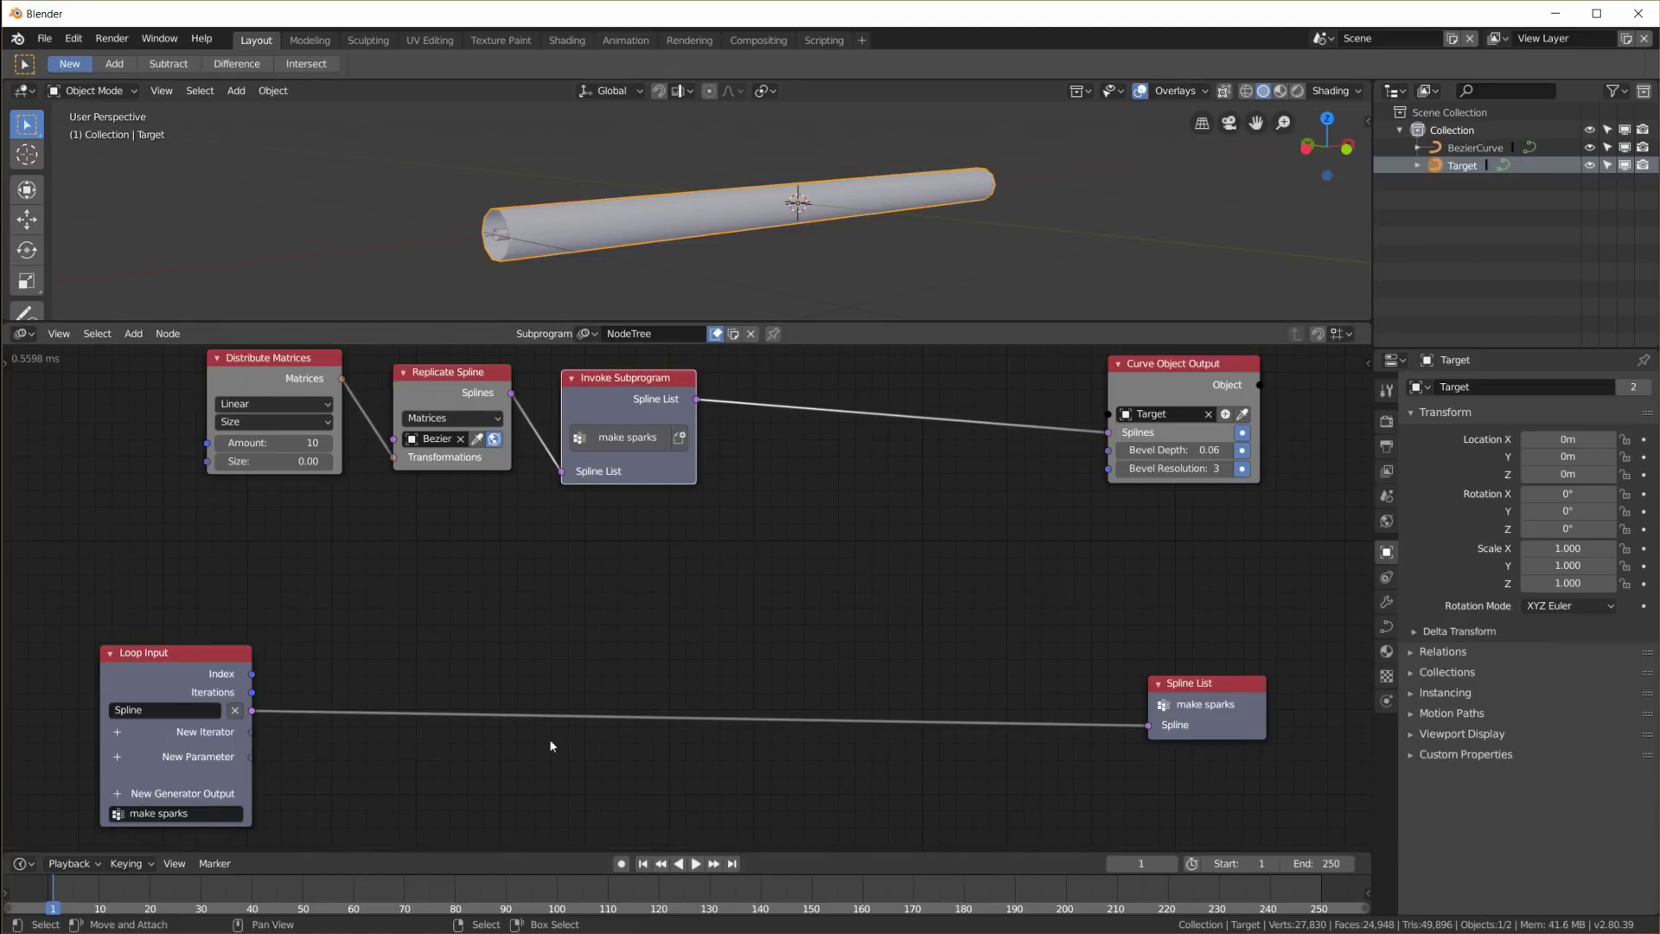
{"action": "middle_click_drag", "start_coordinate": [900, 800], "coordinate": [928, 665]}
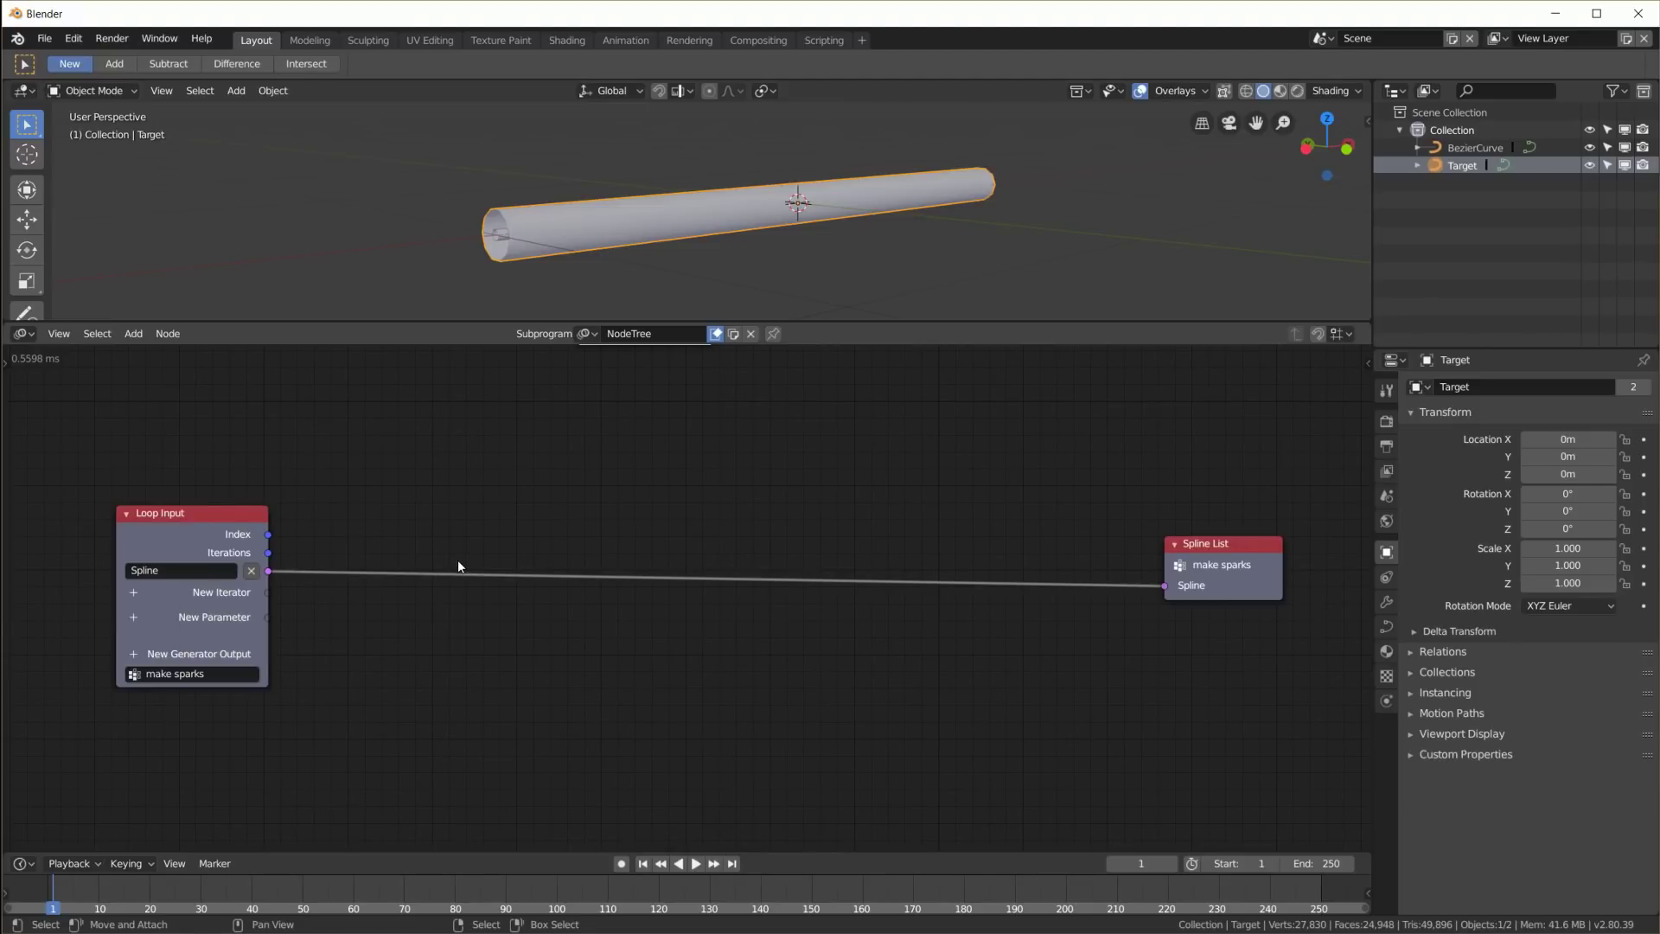
{"action": "middle_click_drag", "start_coordinate": [619, 493], "coordinate": [648, 728]}
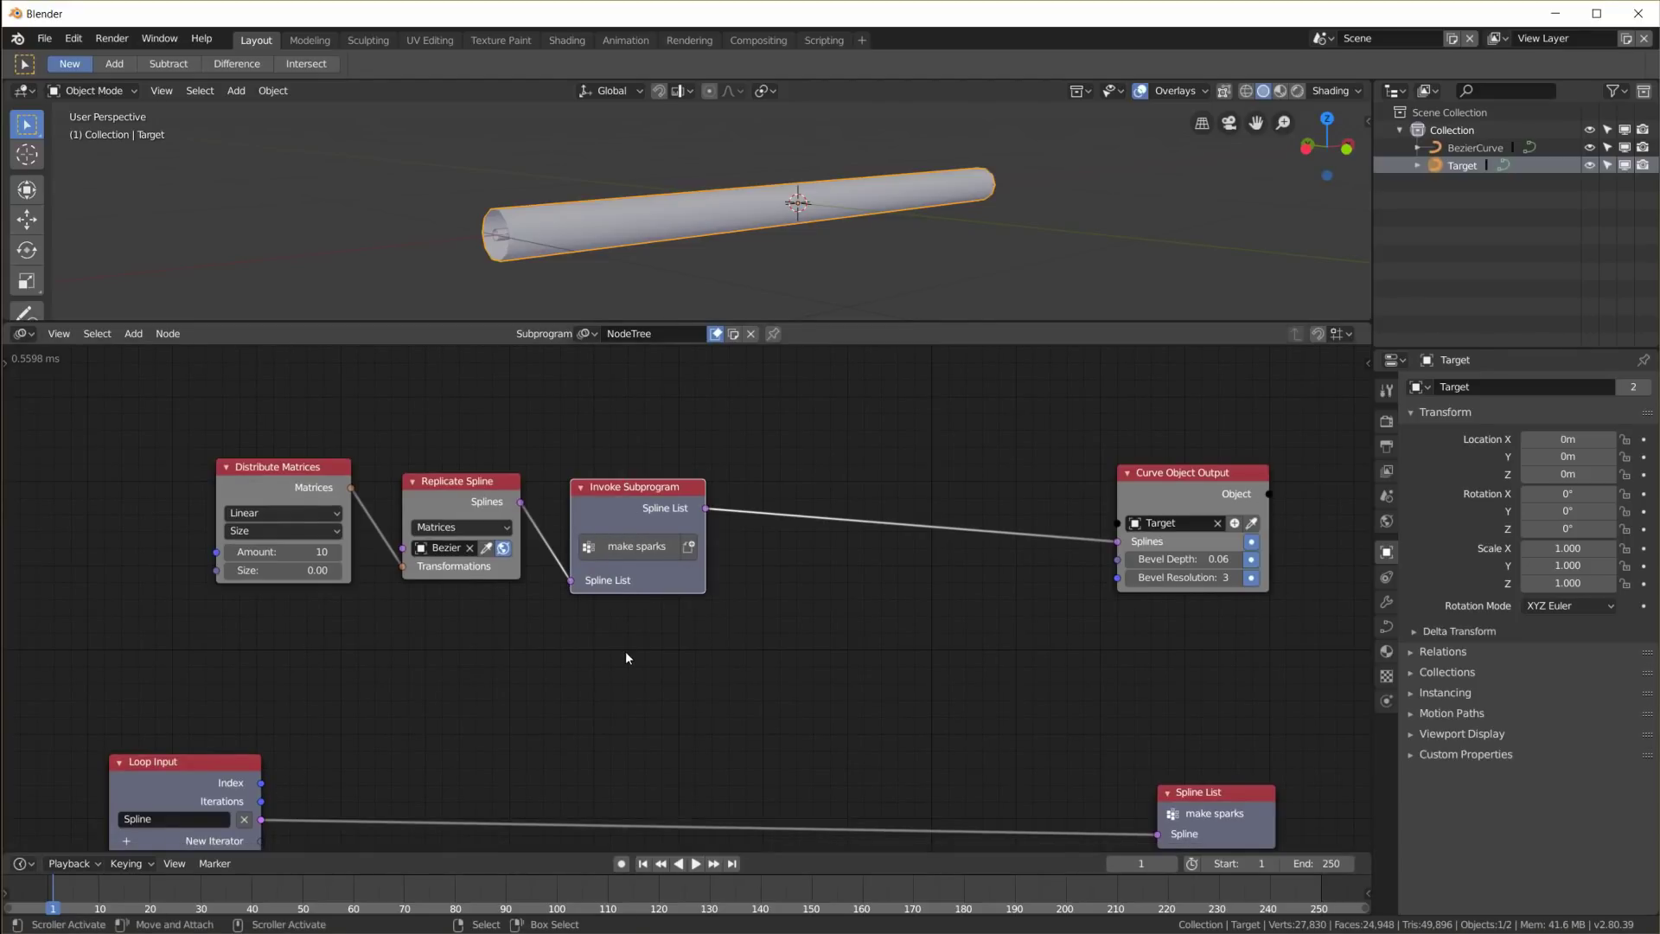
{"action": "middle_click_drag", "start_coordinate": [737, 712], "coordinate": [738, 397]}
{"action": "scroll", "coordinate": [569, 657], "scroll_direction": "down", "scroll_amount": 1}
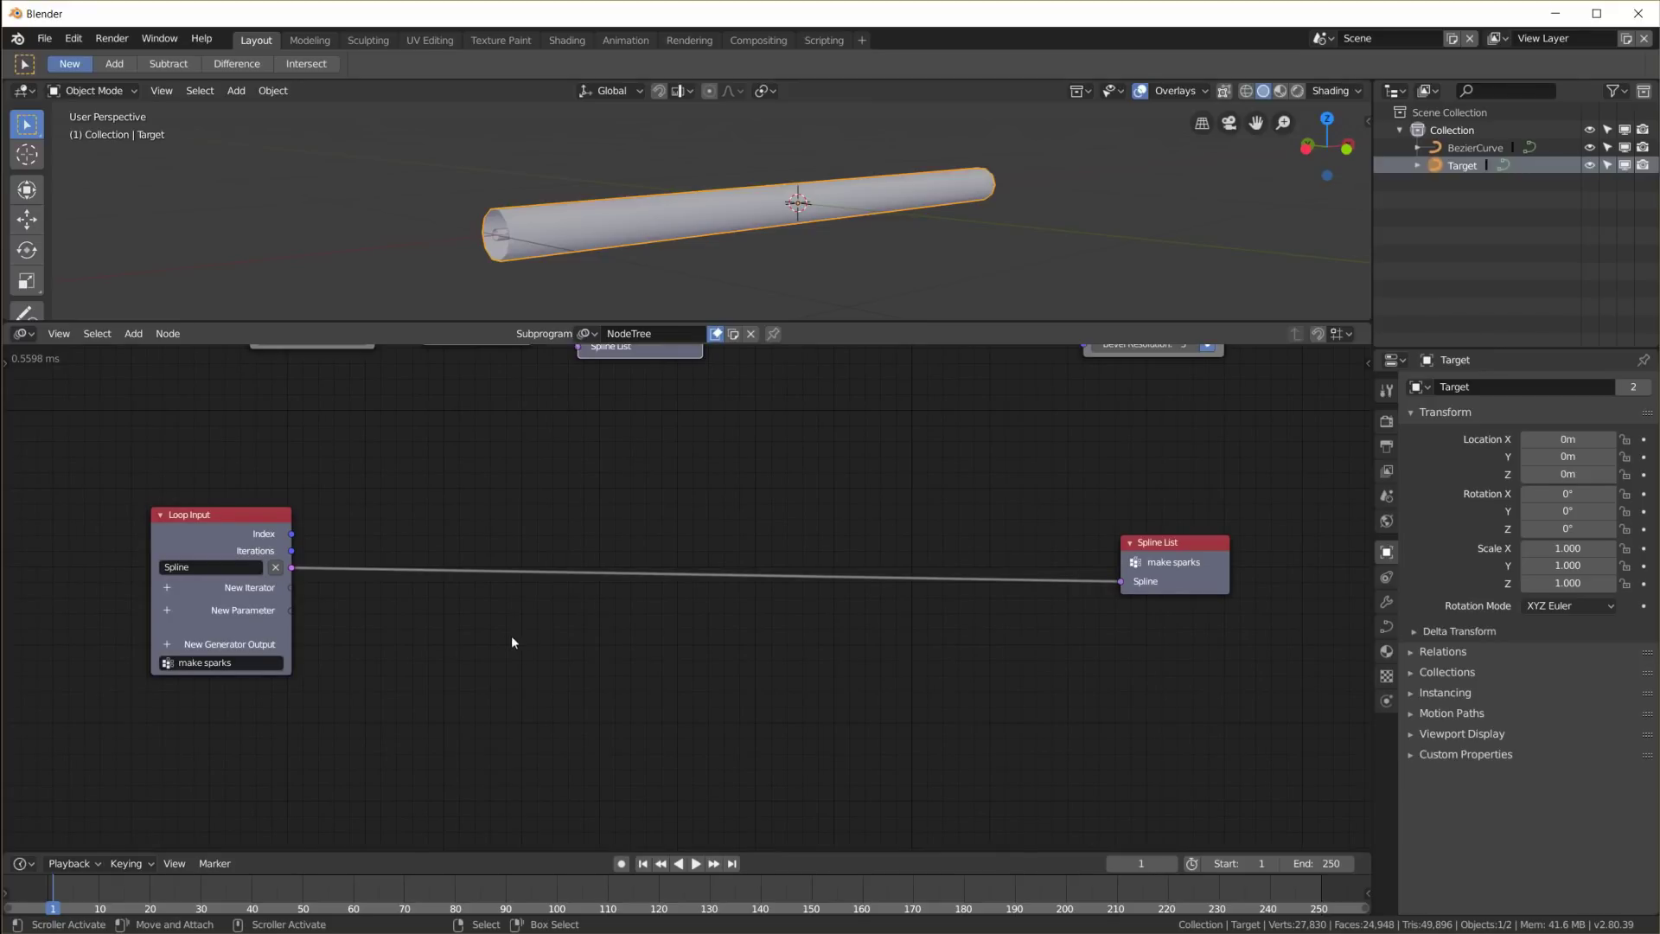
Insert a Spline Info node beside Loop Input, on the link between the loop's Spline iterator and the Spline List output
{"action": "left_click_drag", "start_coordinate": [222, 516], "coordinate": [120, 519]}
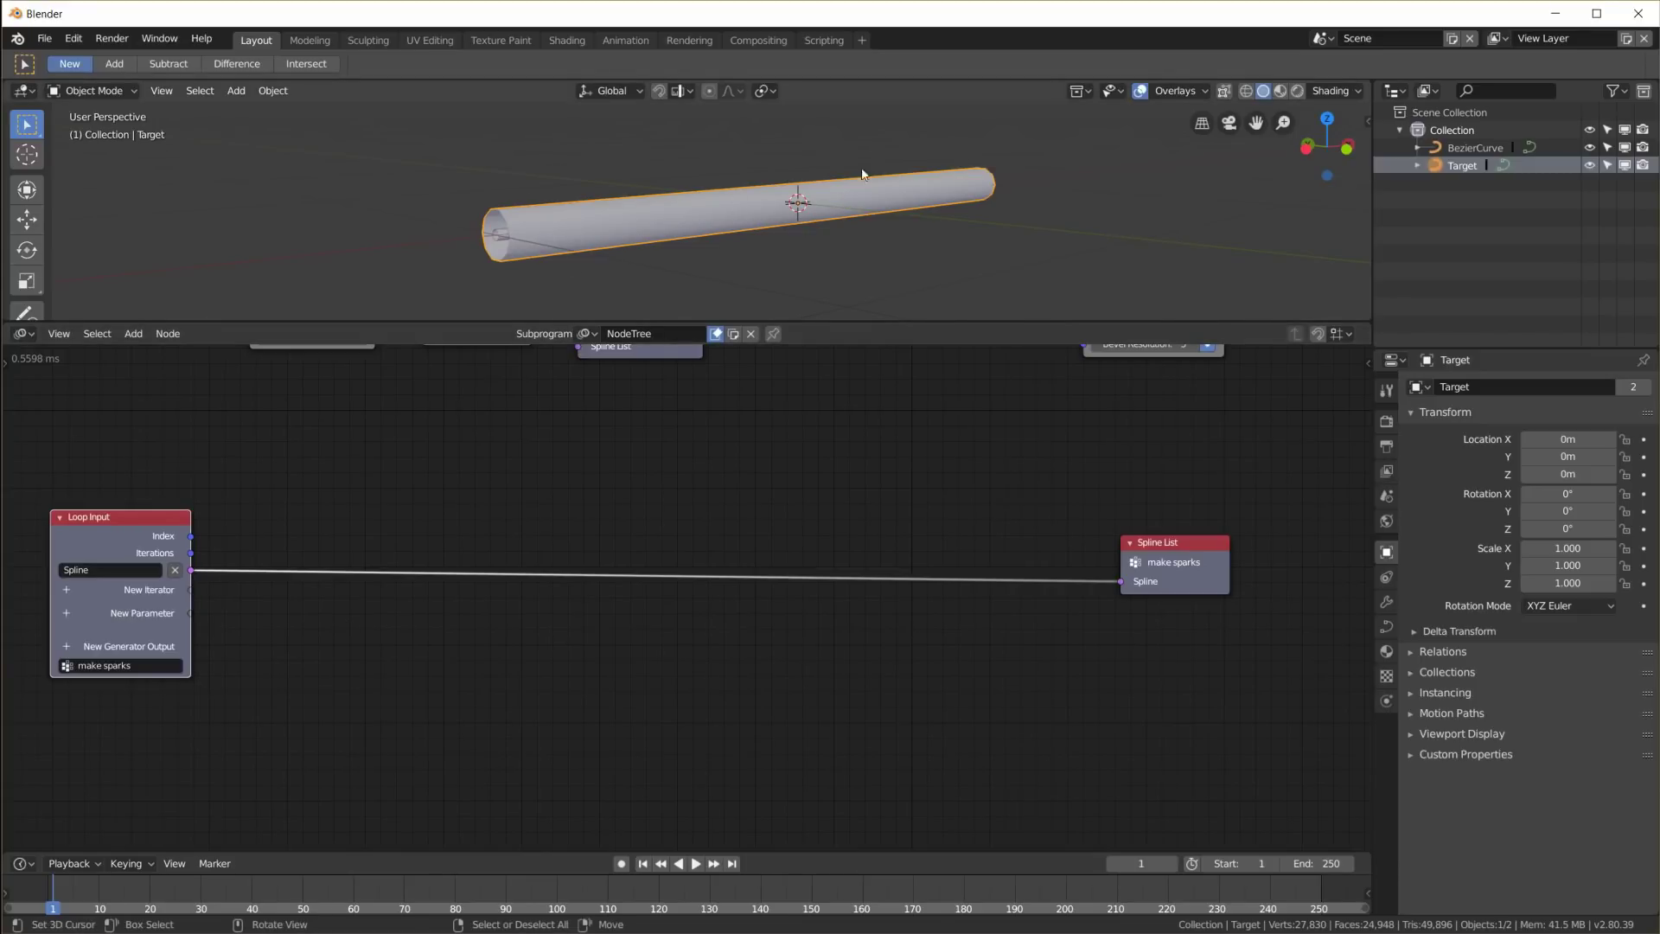
{"action": "key", "text": "shift+a"}
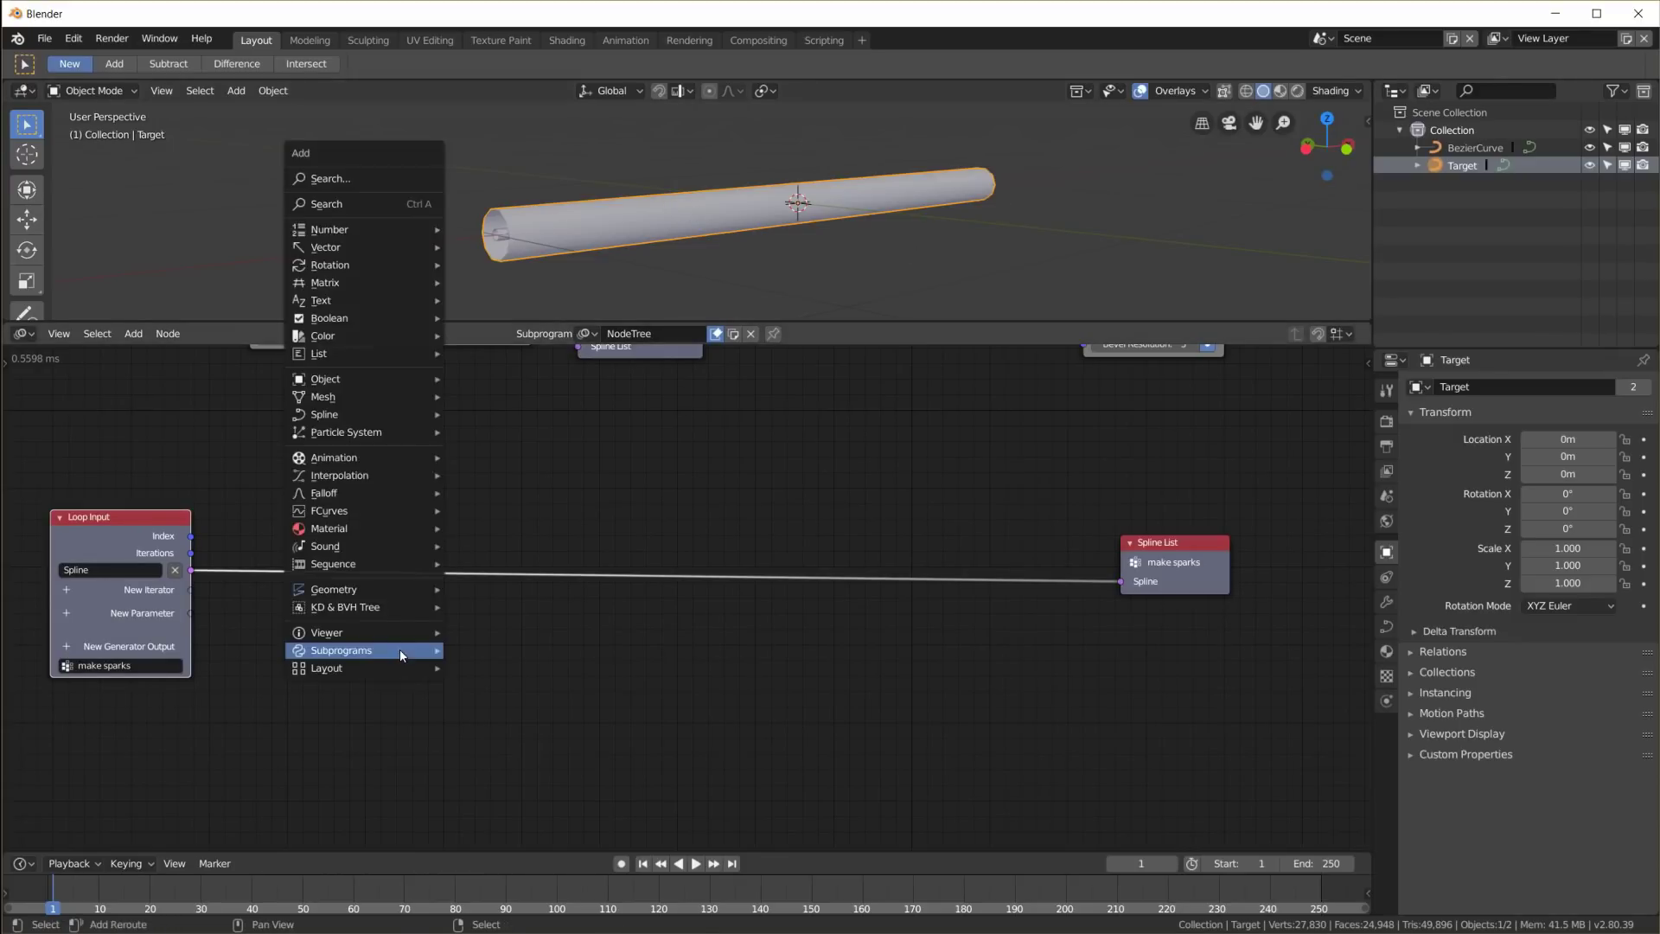
{"action": "mouse_move", "coordinate": [367, 442]}
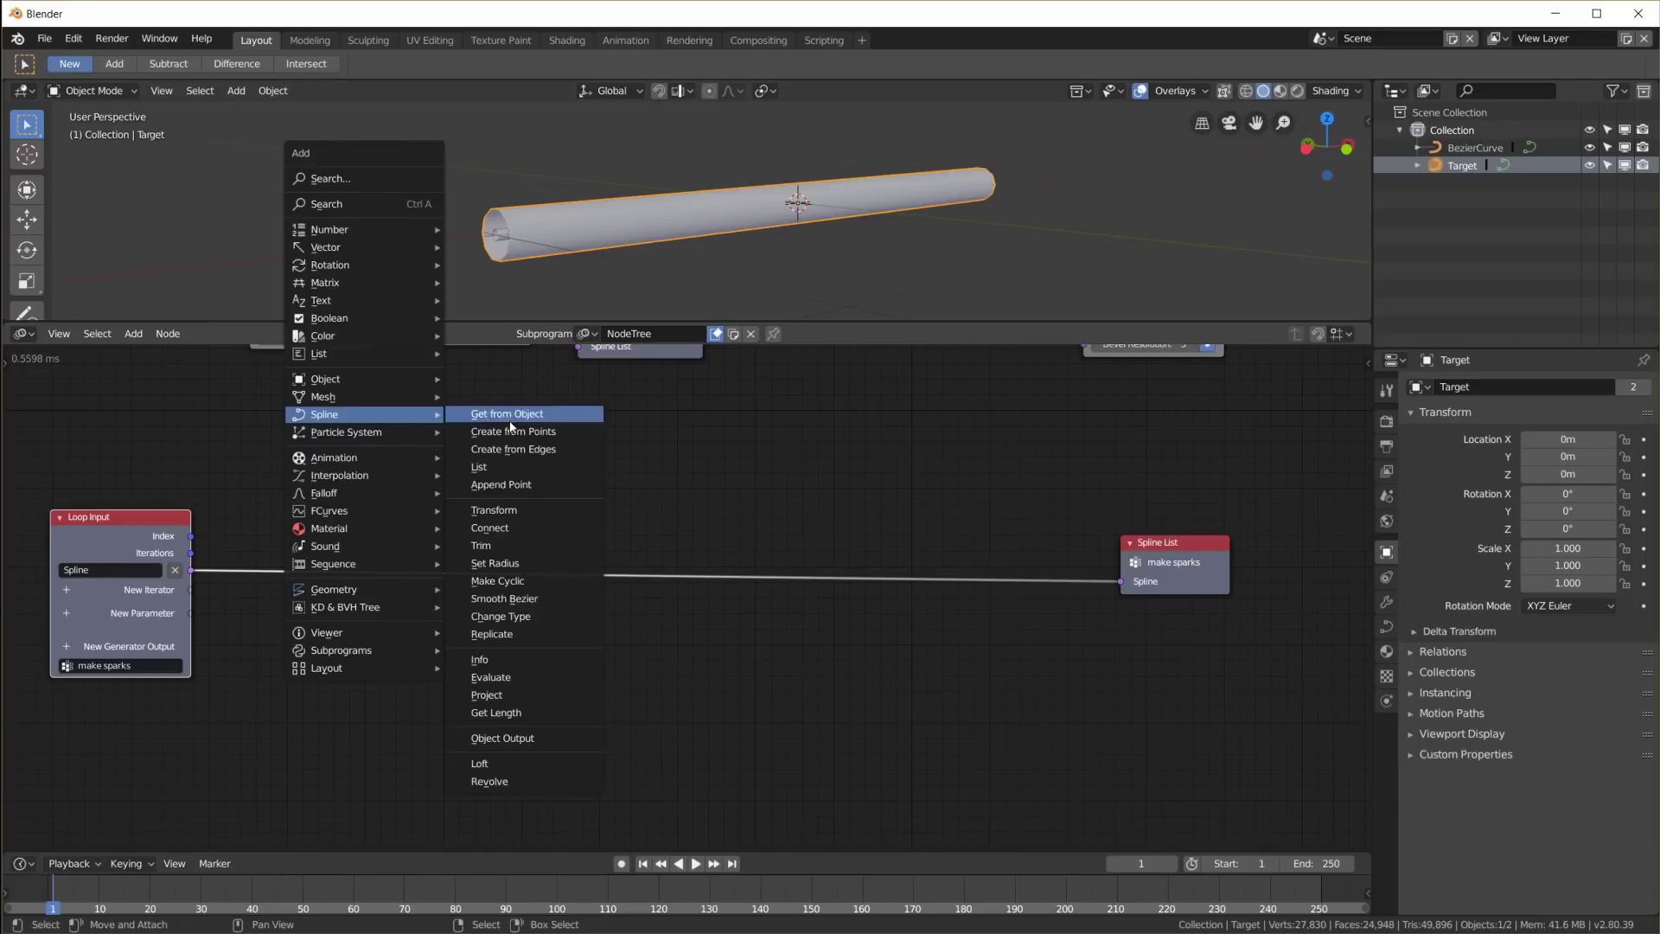
{"action": "left_click", "coordinate": [479, 659]}
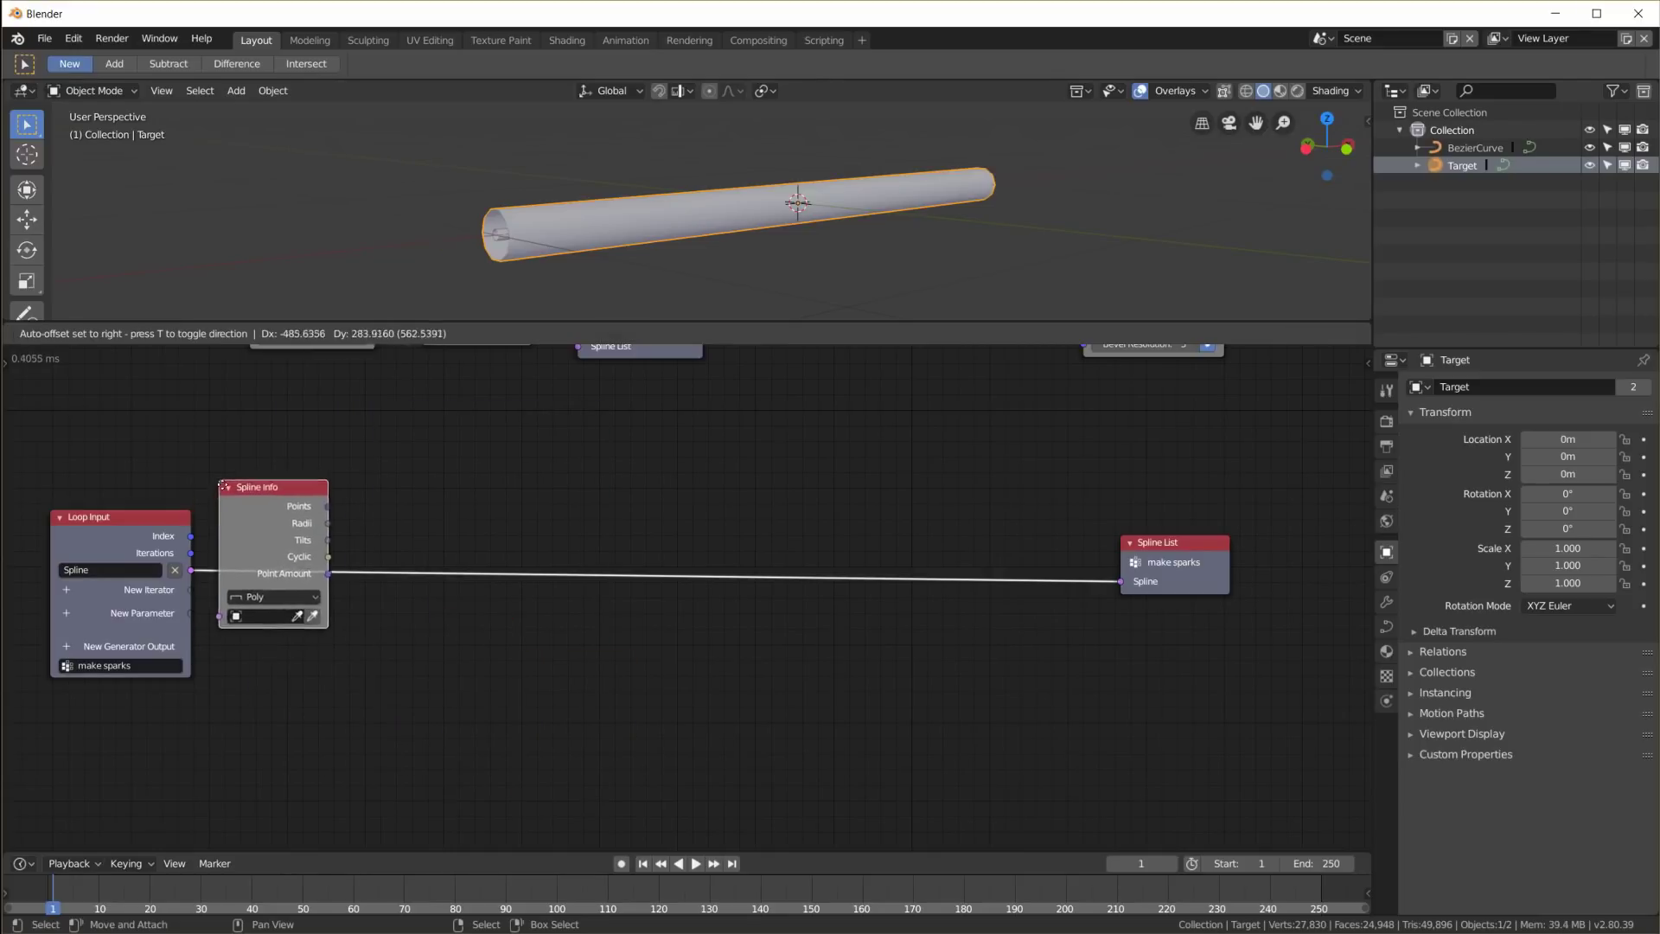
{"action": "left_click", "coordinate": [226, 516]}
{"action": "left_click_drag", "start_coordinate": [288, 533], "coordinate": [270, 539]}
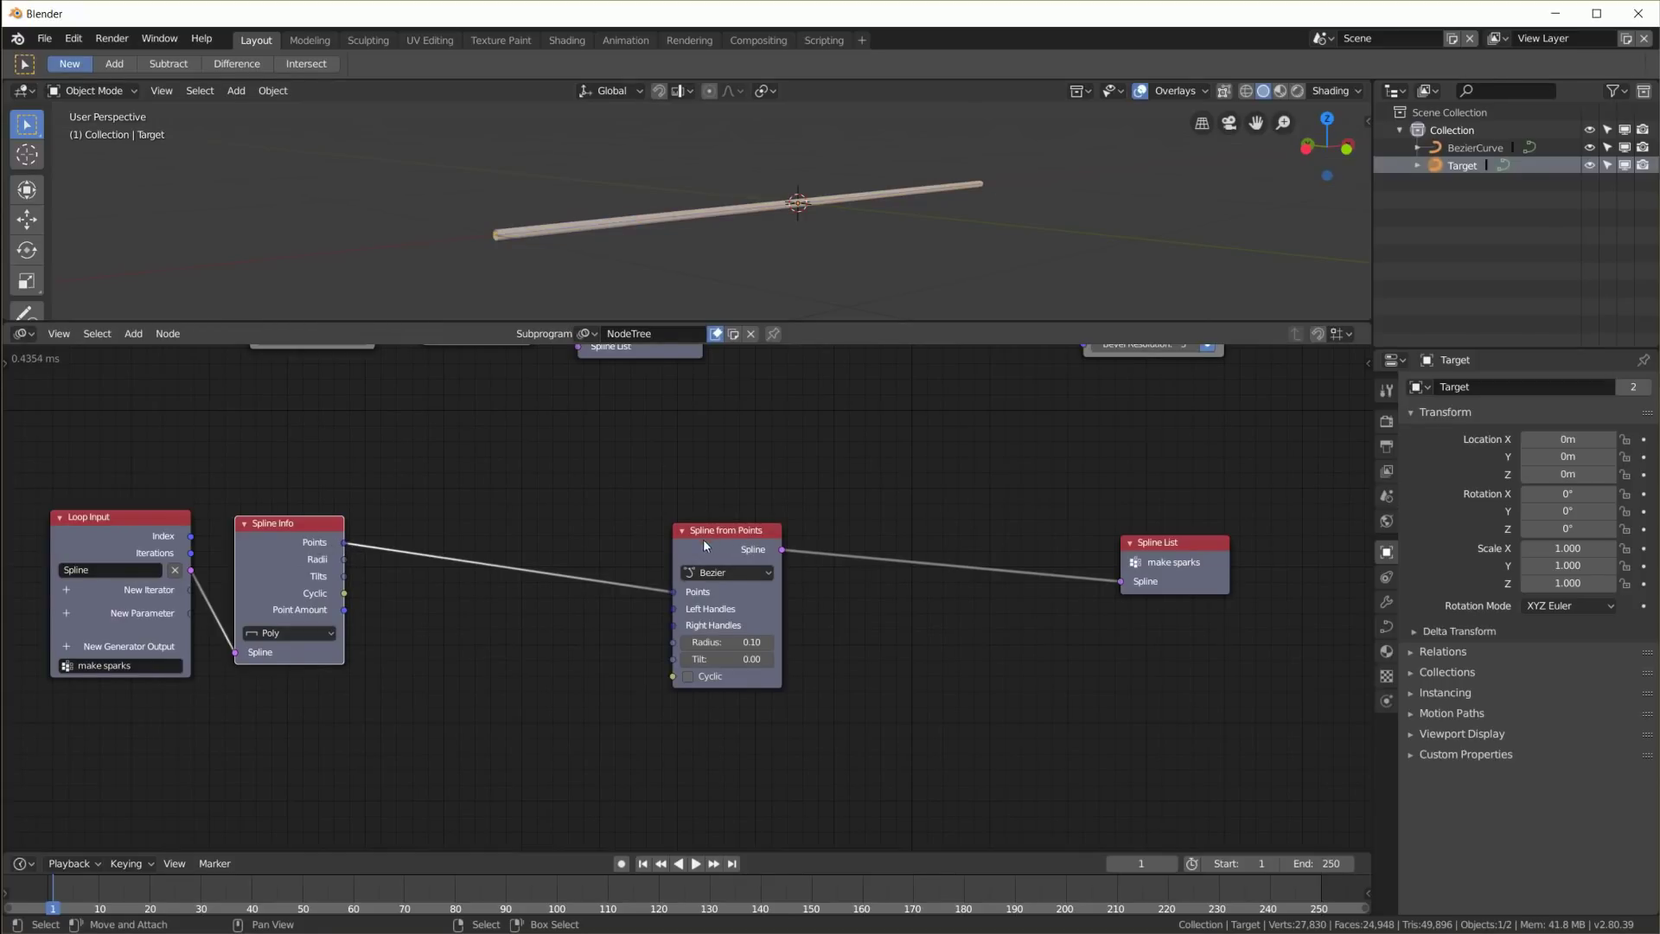
Move Spline List and Spline from Points farther from Spline Info and set the Spline from Points type to Poly
{"action": "left_click_drag", "start_coordinate": [1167, 562], "coordinate": [1257, 574]}
{"action": "left_click_drag", "start_coordinate": [747, 521], "coordinate": [1100, 533]}
{"action": "left_click", "coordinate": [1098, 559]}
{"action": "left_click", "coordinate": [1102, 530]}
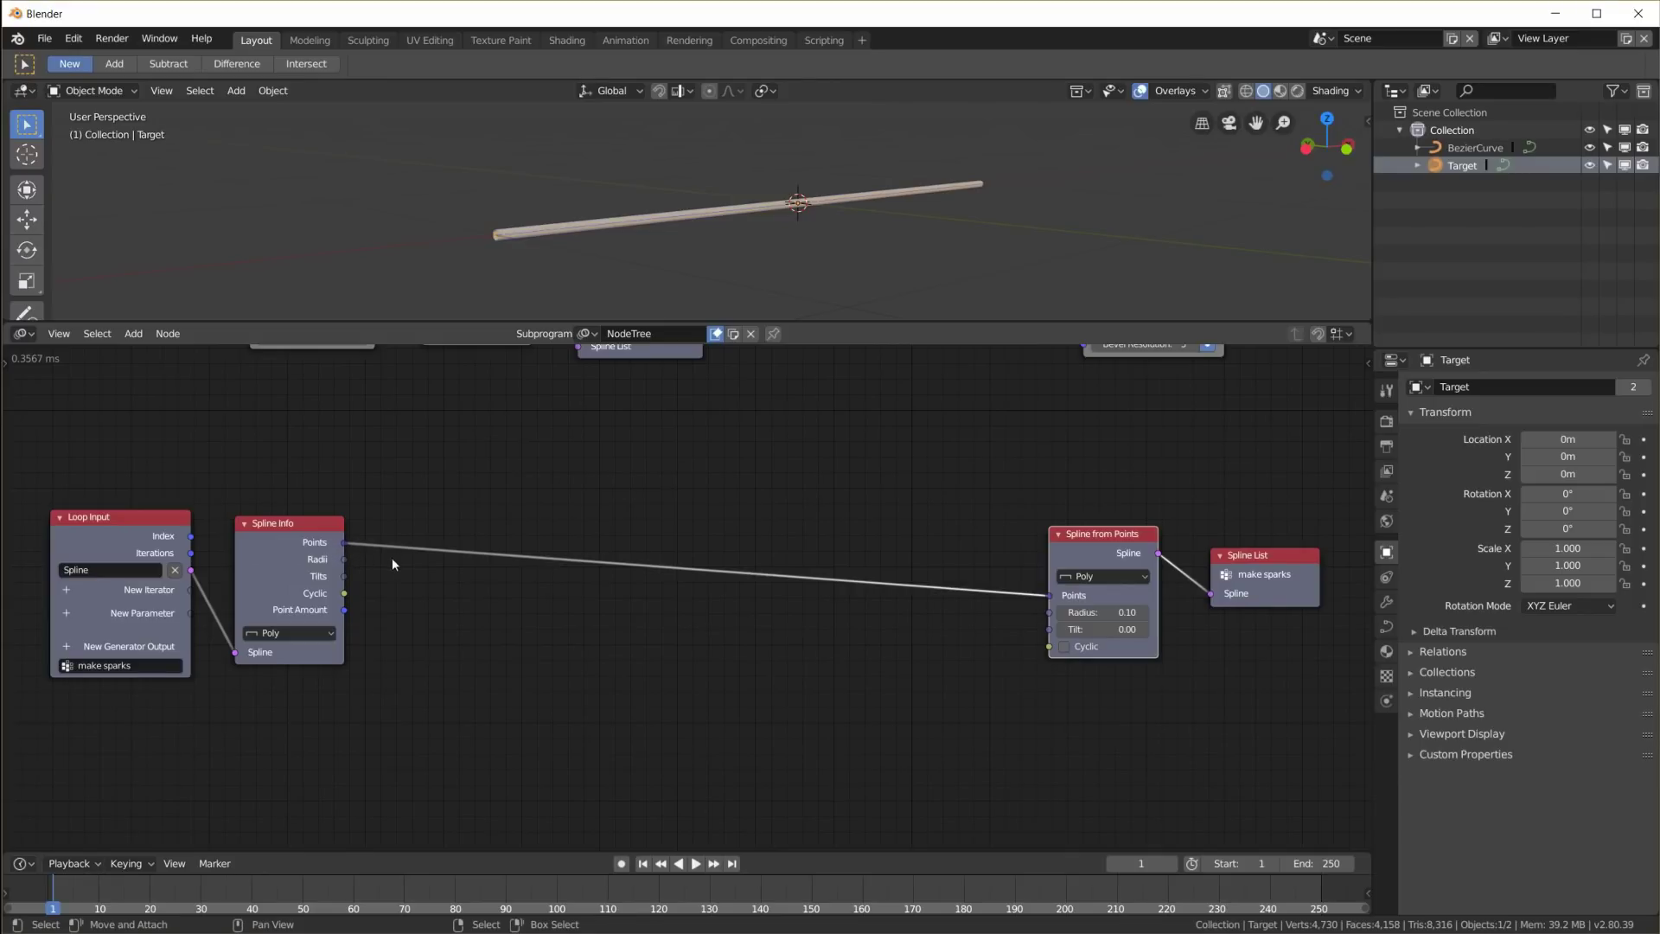
Examine the point list with a temporary Viewer node on Spline Info's Points output, and delete the Viewer
{"action": "key", "text": "shift+a"}
{"action": "mouse_move", "coordinate": [553, 877]}
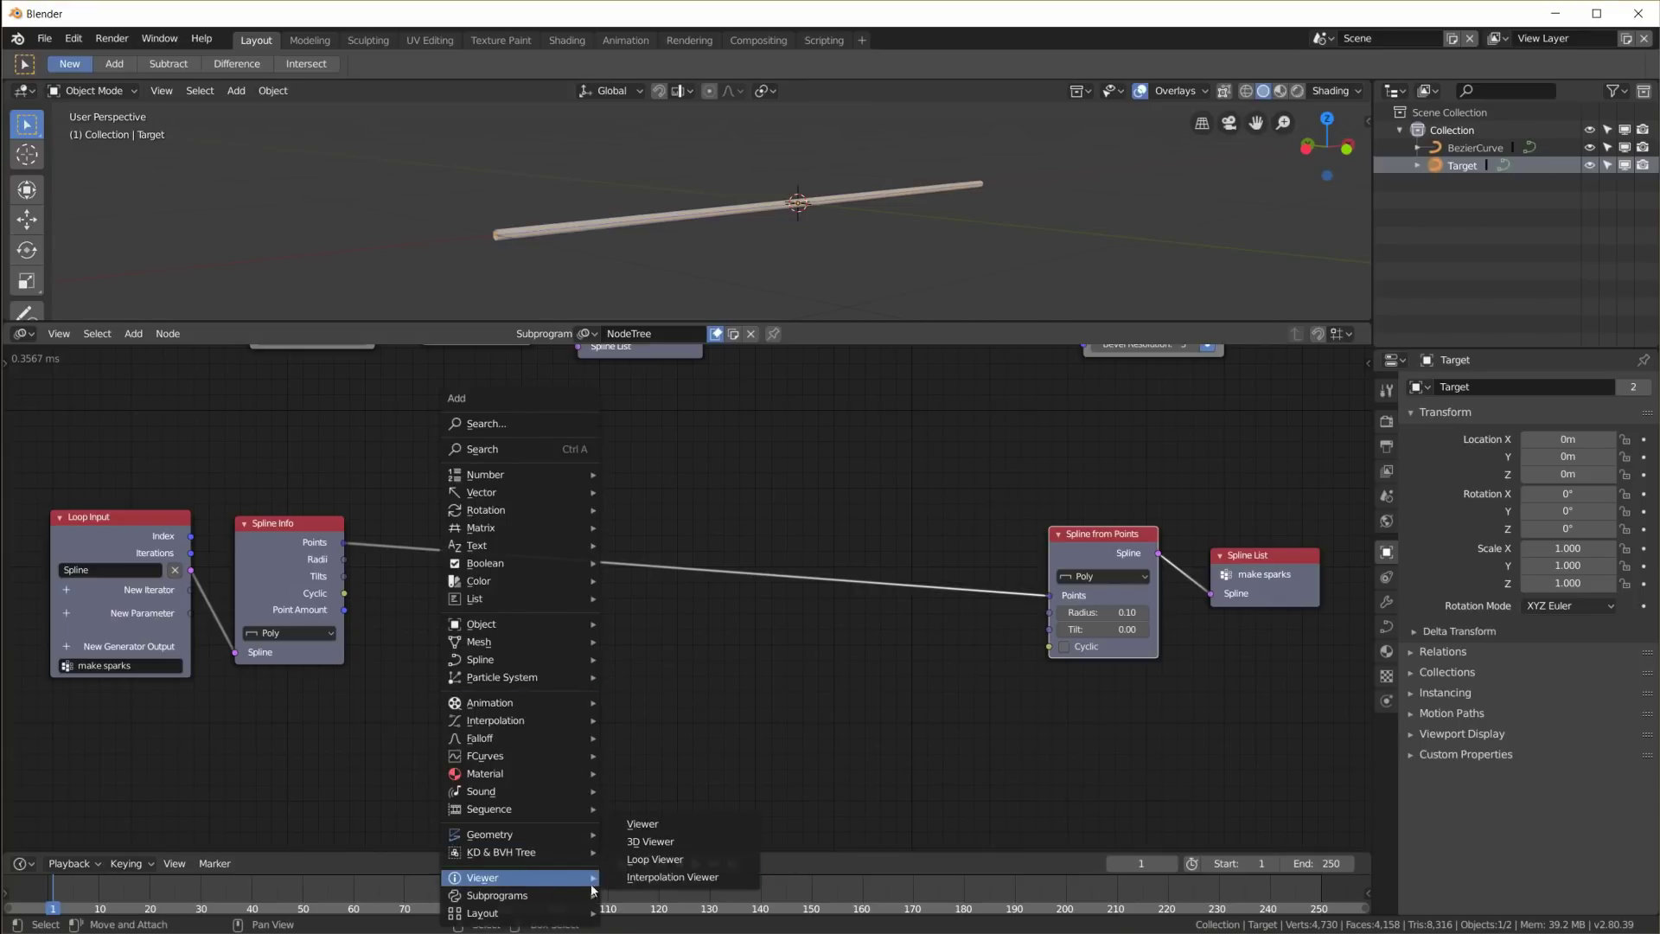
{"action": "left_click", "coordinate": [682, 825]}
{"action": "left_click", "coordinate": [477, 657]}
{"action": "left_click_drag", "start_coordinate": [344, 542], "coordinate": [476, 682]}
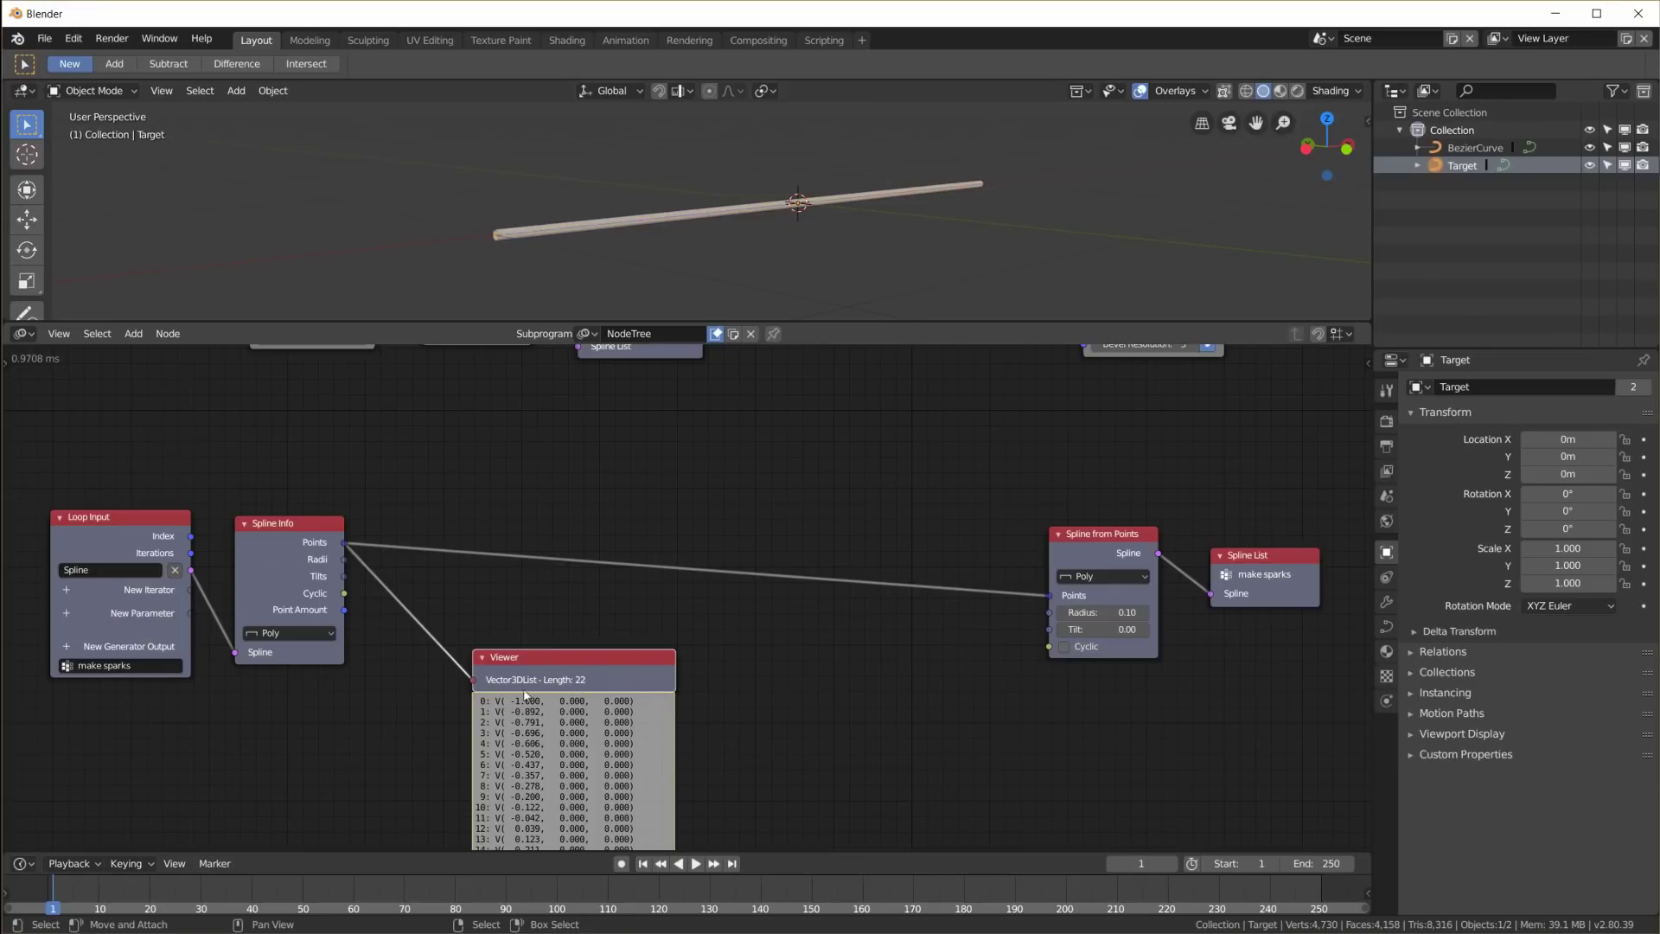
{"action": "middle_click_drag", "start_coordinate": [504, 245], "coordinate": [445, 241]}
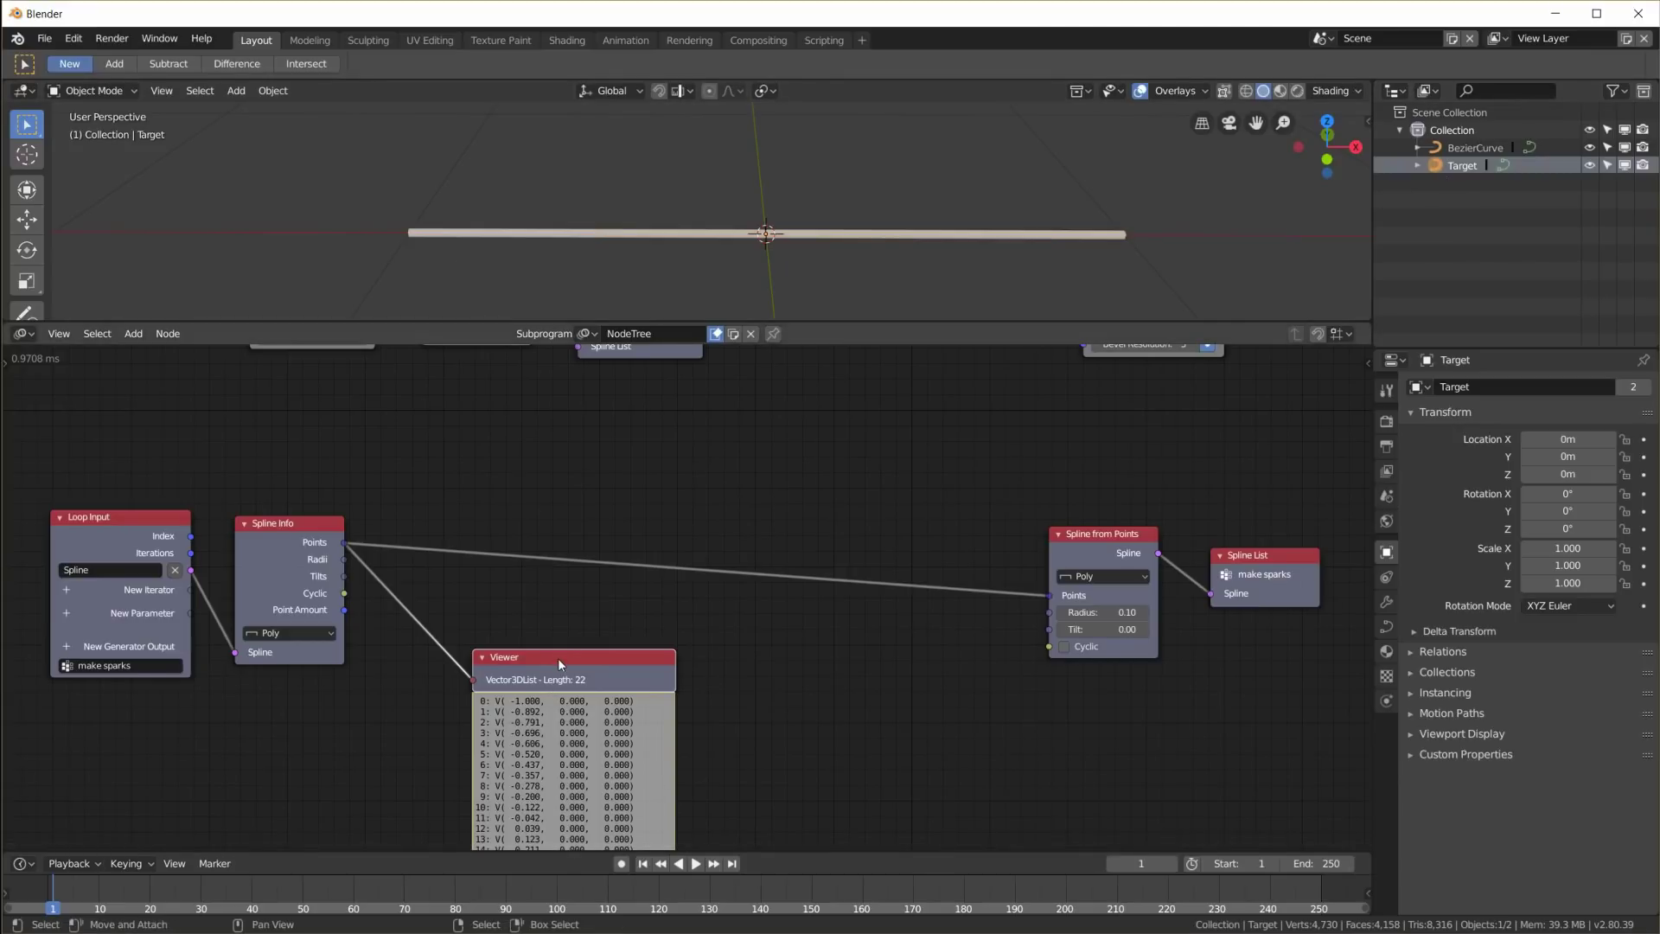
{"action": "key", "text": "x"}
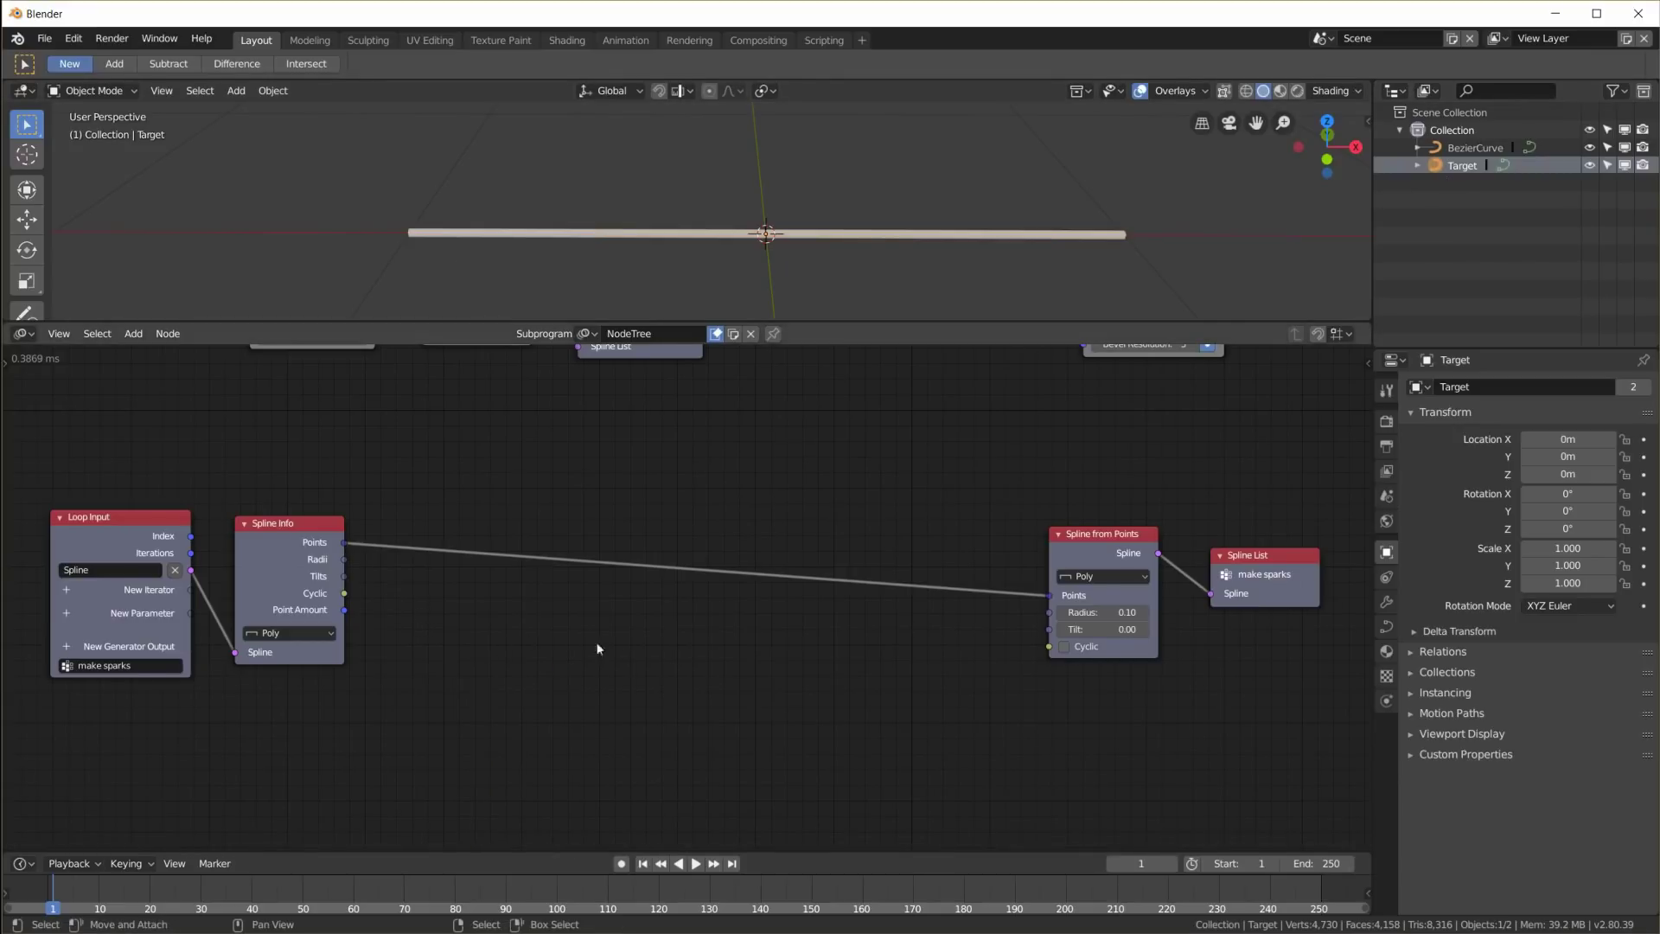
Make room in the loop by moving Spline Info closer to Loop Input and spacing Spline from Points and Spline List farther out
{"action": "scroll", "coordinate": [597, 648], "scroll_direction": "down", "scroll_amount": 1}
{"action": "left_click", "coordinate": [237, 530]}
{"action": "key", "text": "g"}
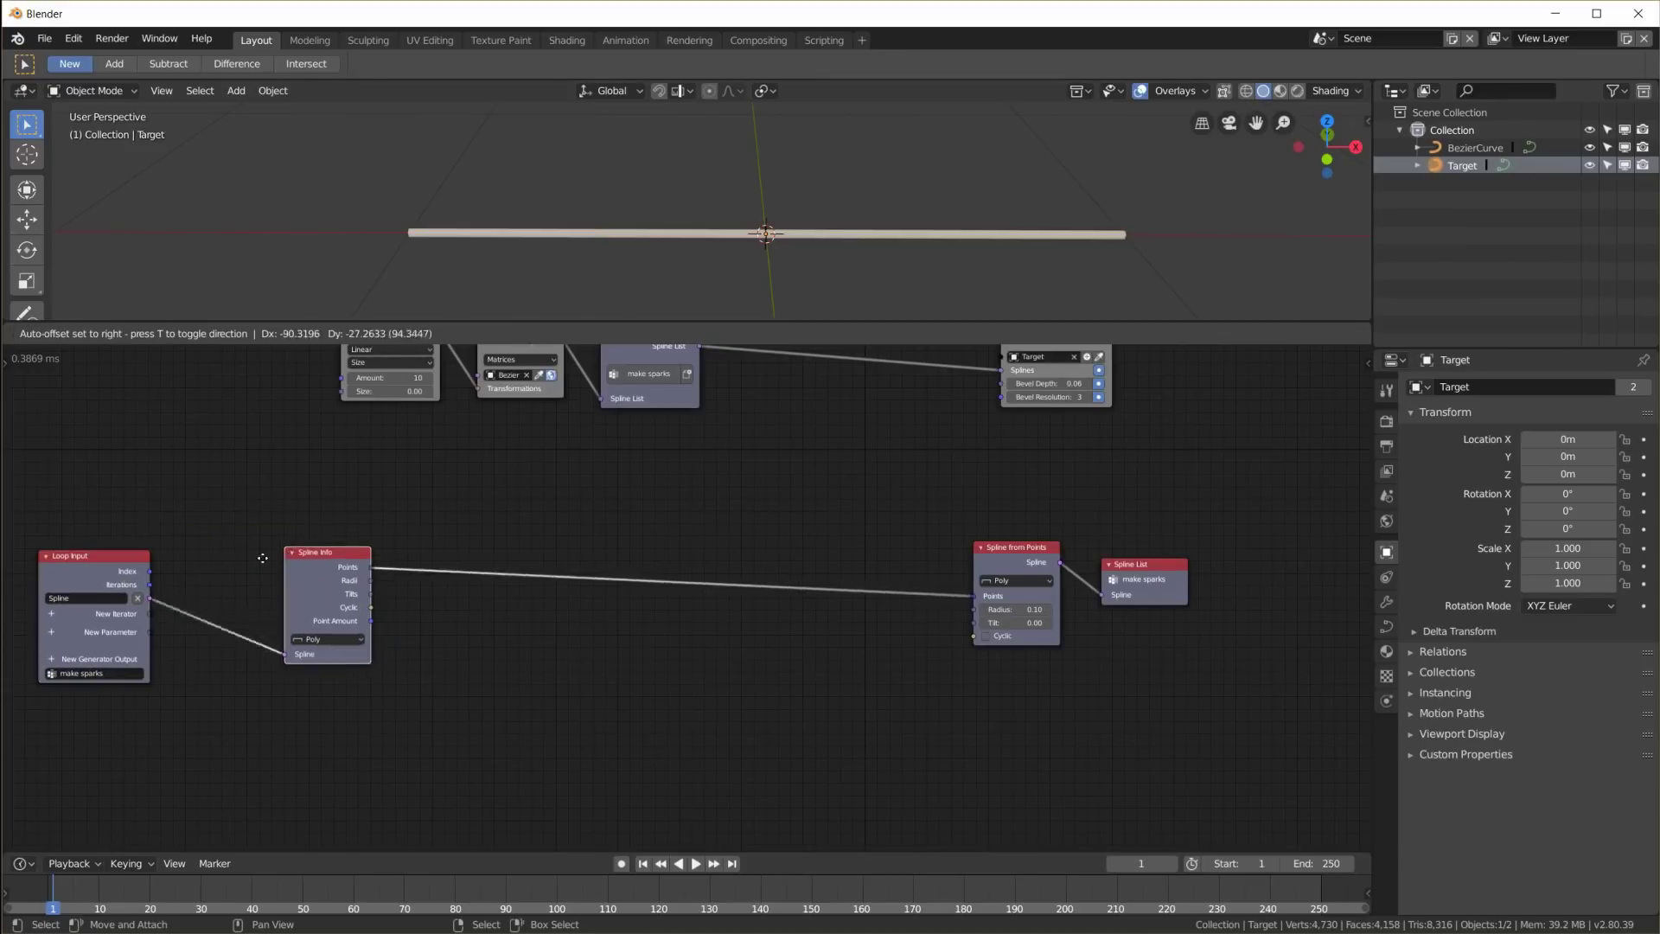
{"action": "left_click", "coordinate": [202, 568]}
{"action": "left_click_drag", "start_coordinate": [1169, 578], "coordinate": [1335, 615]}
{"action": "left_click_drag", "start_coordinate": [1028, 553], "coordinate": [1198, 581]}
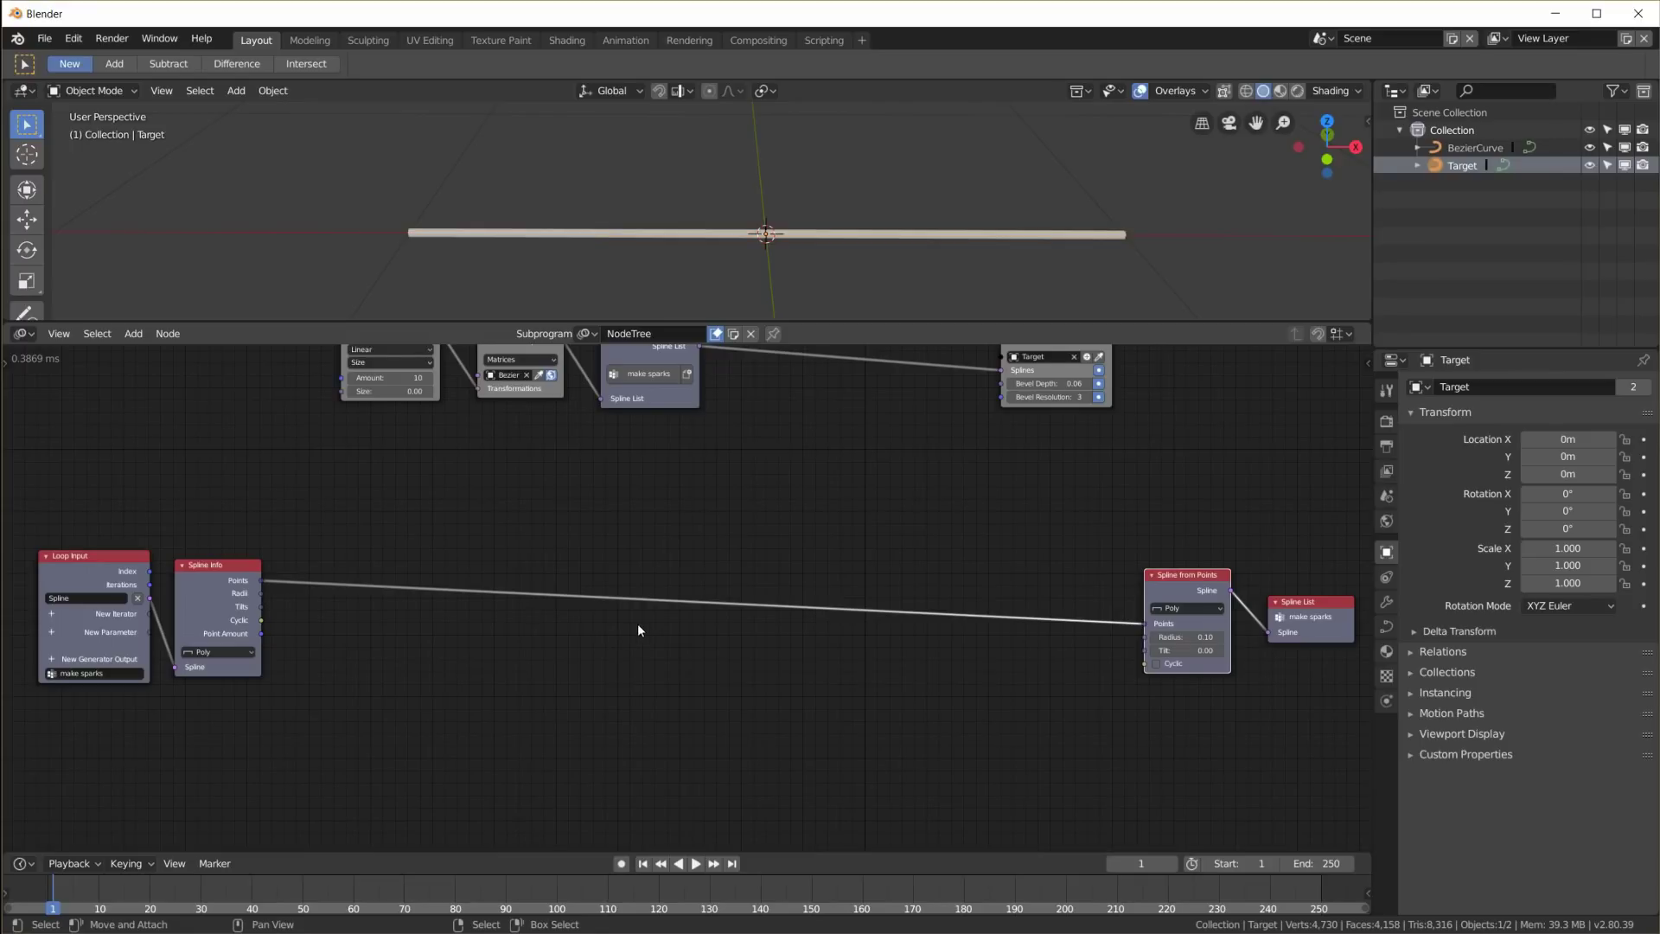
Add a Vector Noise node and drop it on the Points link so Spline Info's Points feed its Vectors input
{"action": "scroll", "coordinate": [382, 640], "scroll_direction": "up", "scroll_amount": 1}
{"action": "scroll", "coordinate": [382, 640], "scroll_direction": "down", "scroll_amount": 1}
{"action": "key", "text": "shift+a"}
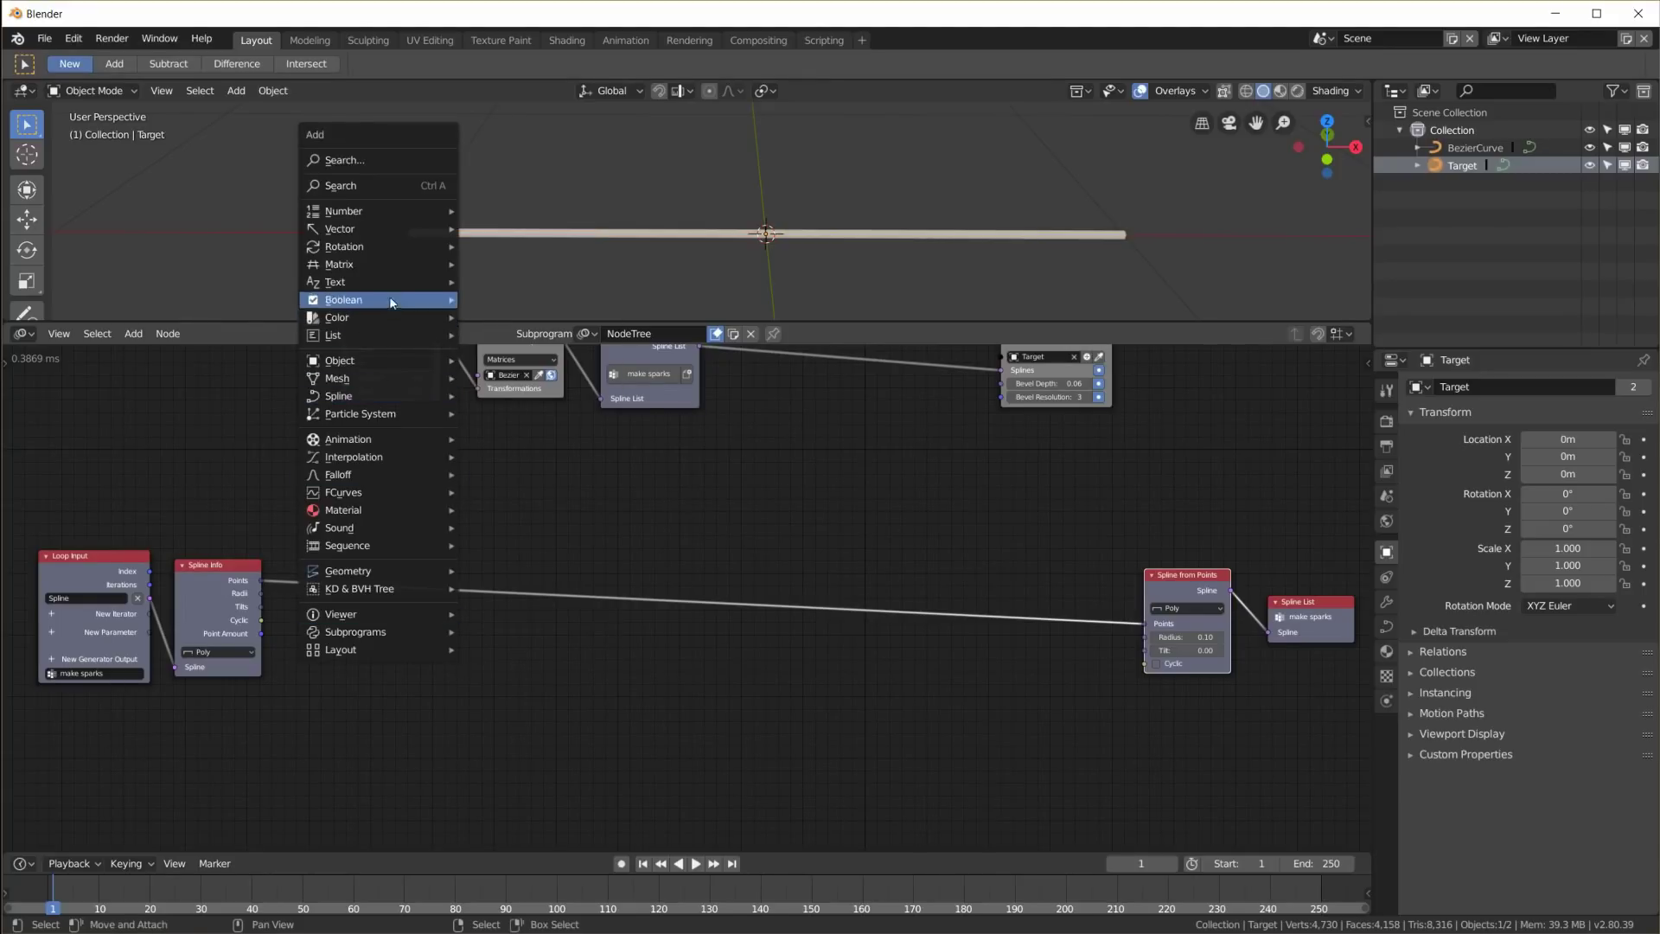
{"action": "mouse_move", "coordinate": [387, 229]}
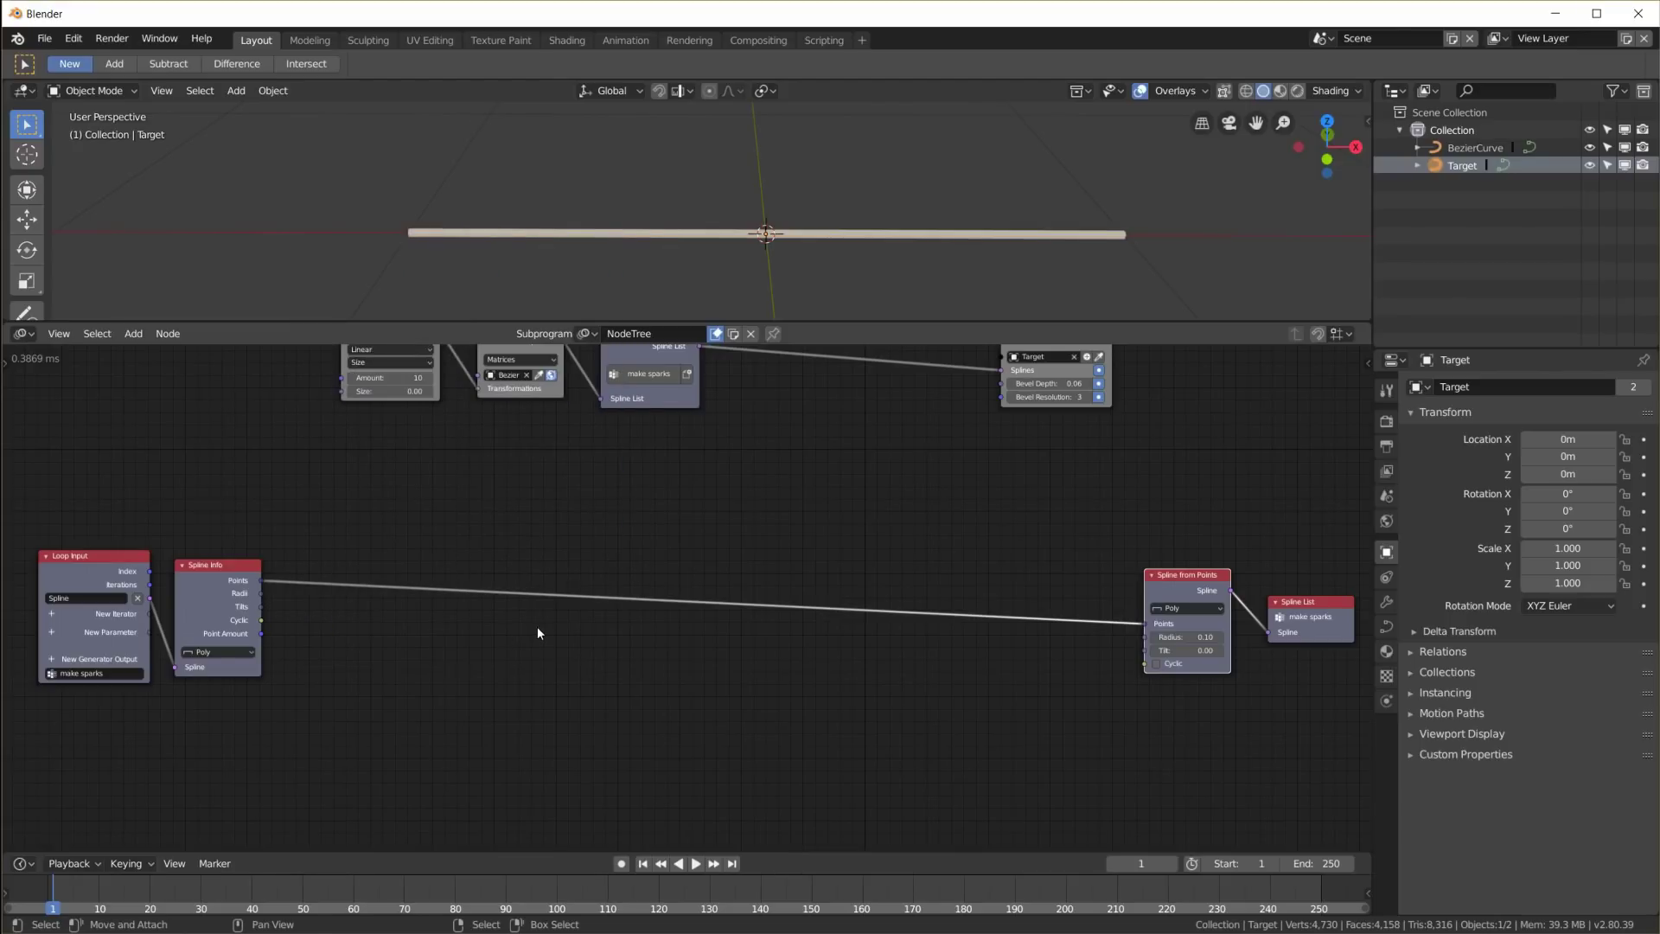
{"action": "key", "text": "ctrl+a"}
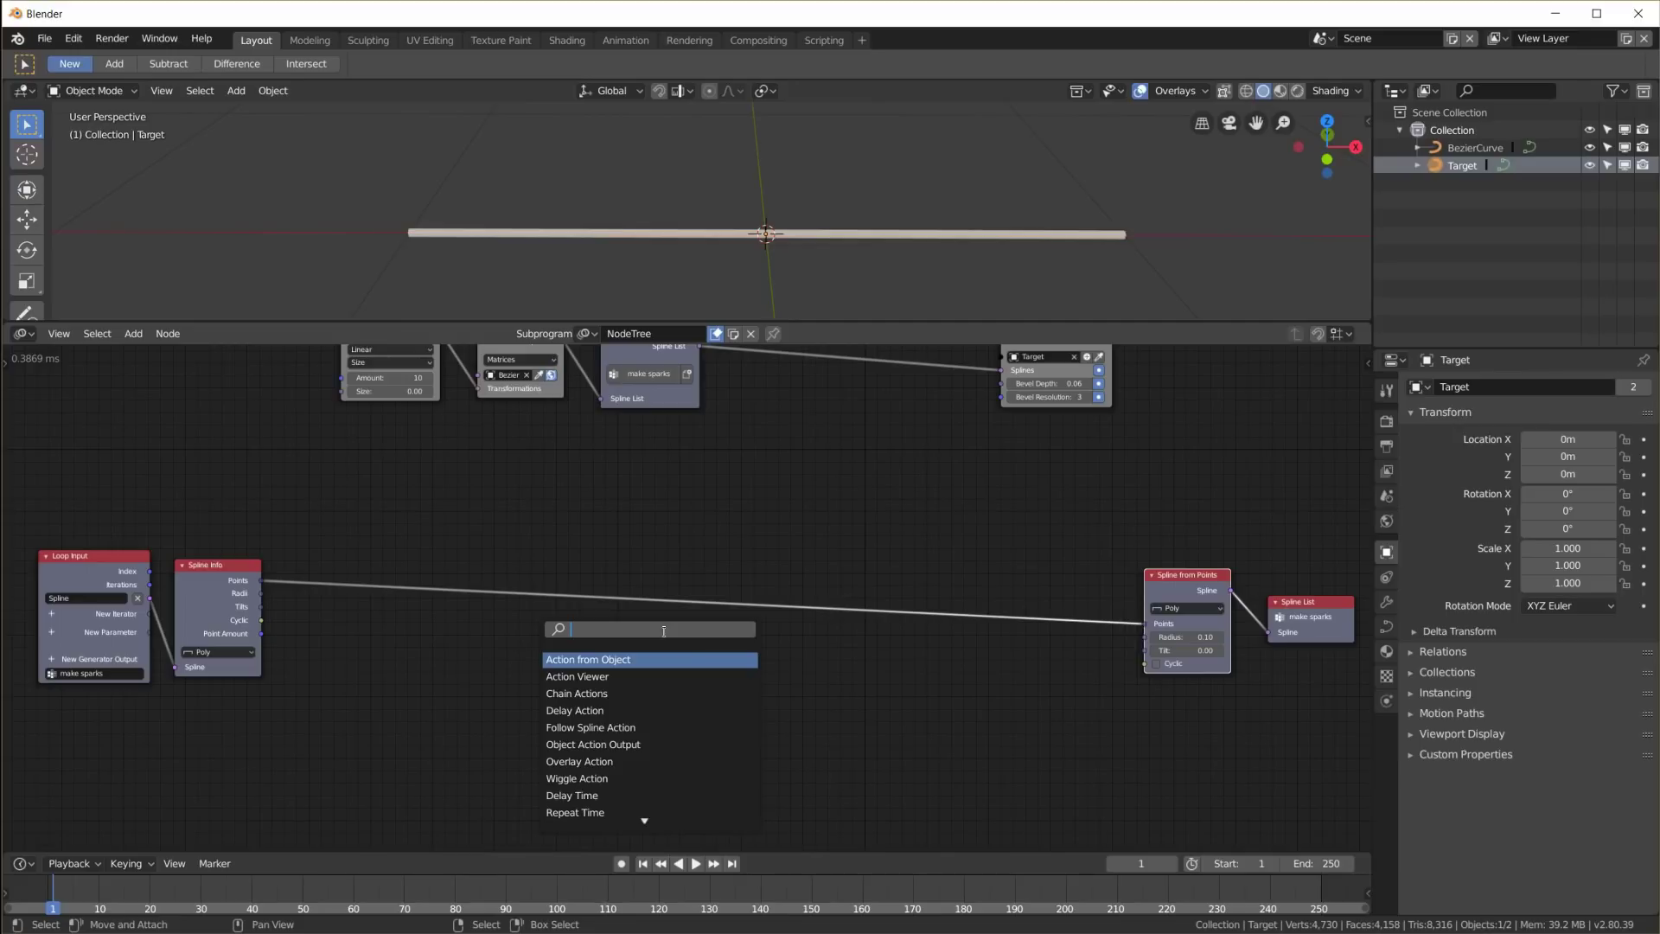
{"action": "type", "text": "vector no"}
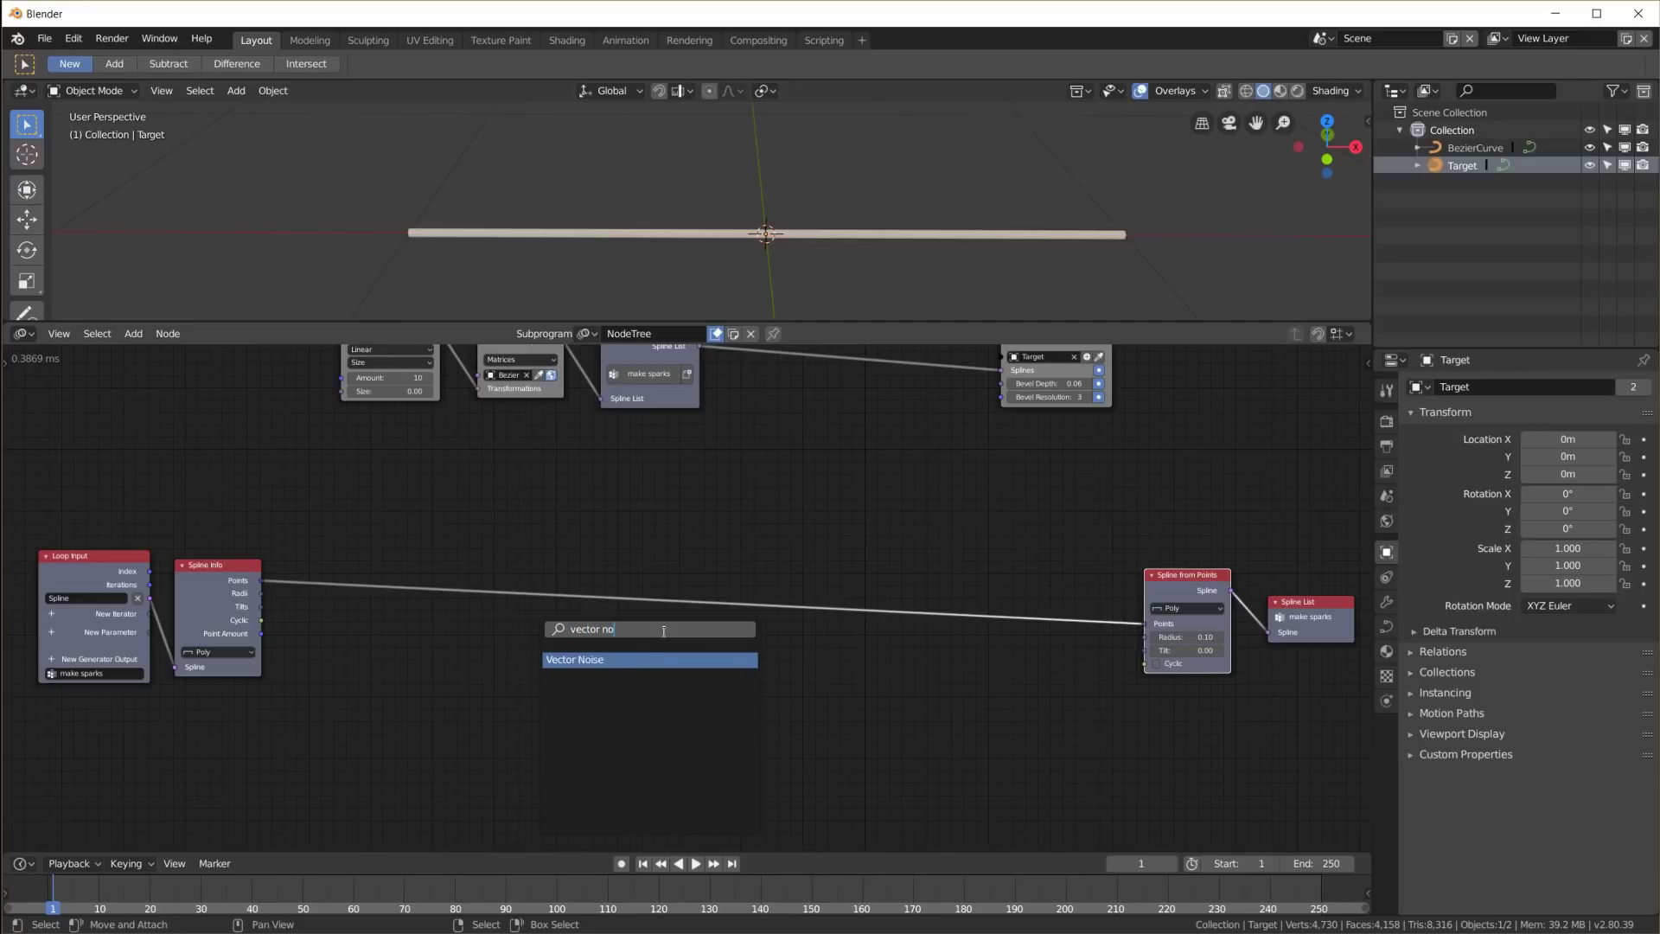
{"action": "left_click", "coordinate": [647, 657]}
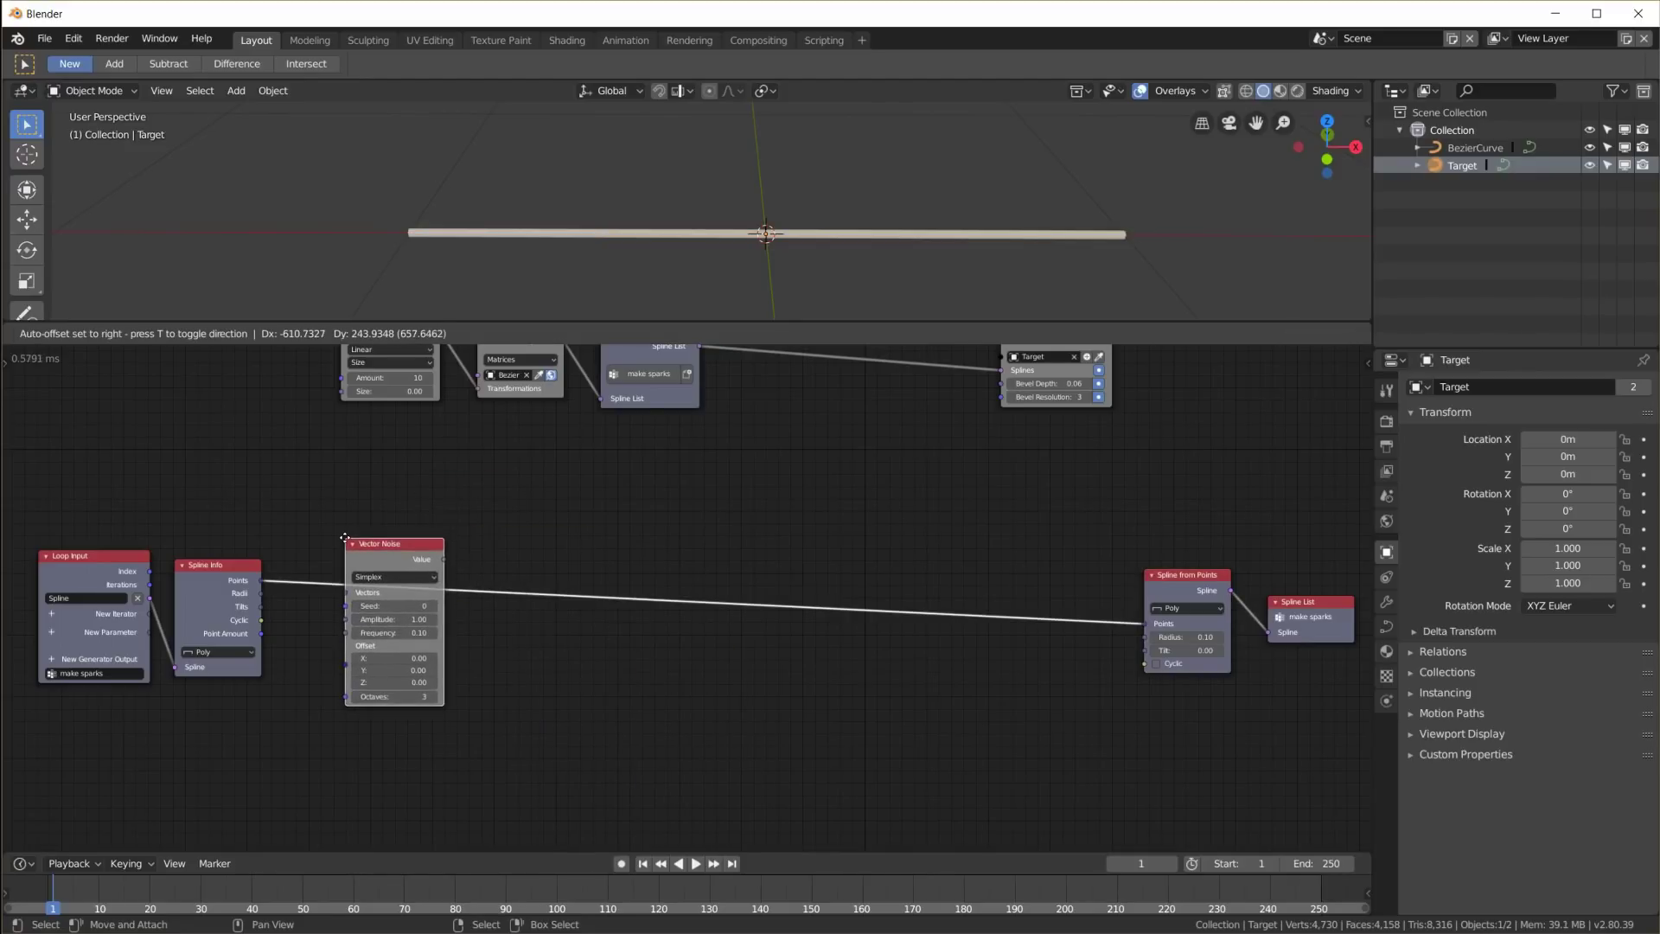
{"action": "left_click", "coordinate": [348, 543]}
{"action": "left_click_drag", "start_coordinate": [376, 553], "coordinate": [360, 562]}
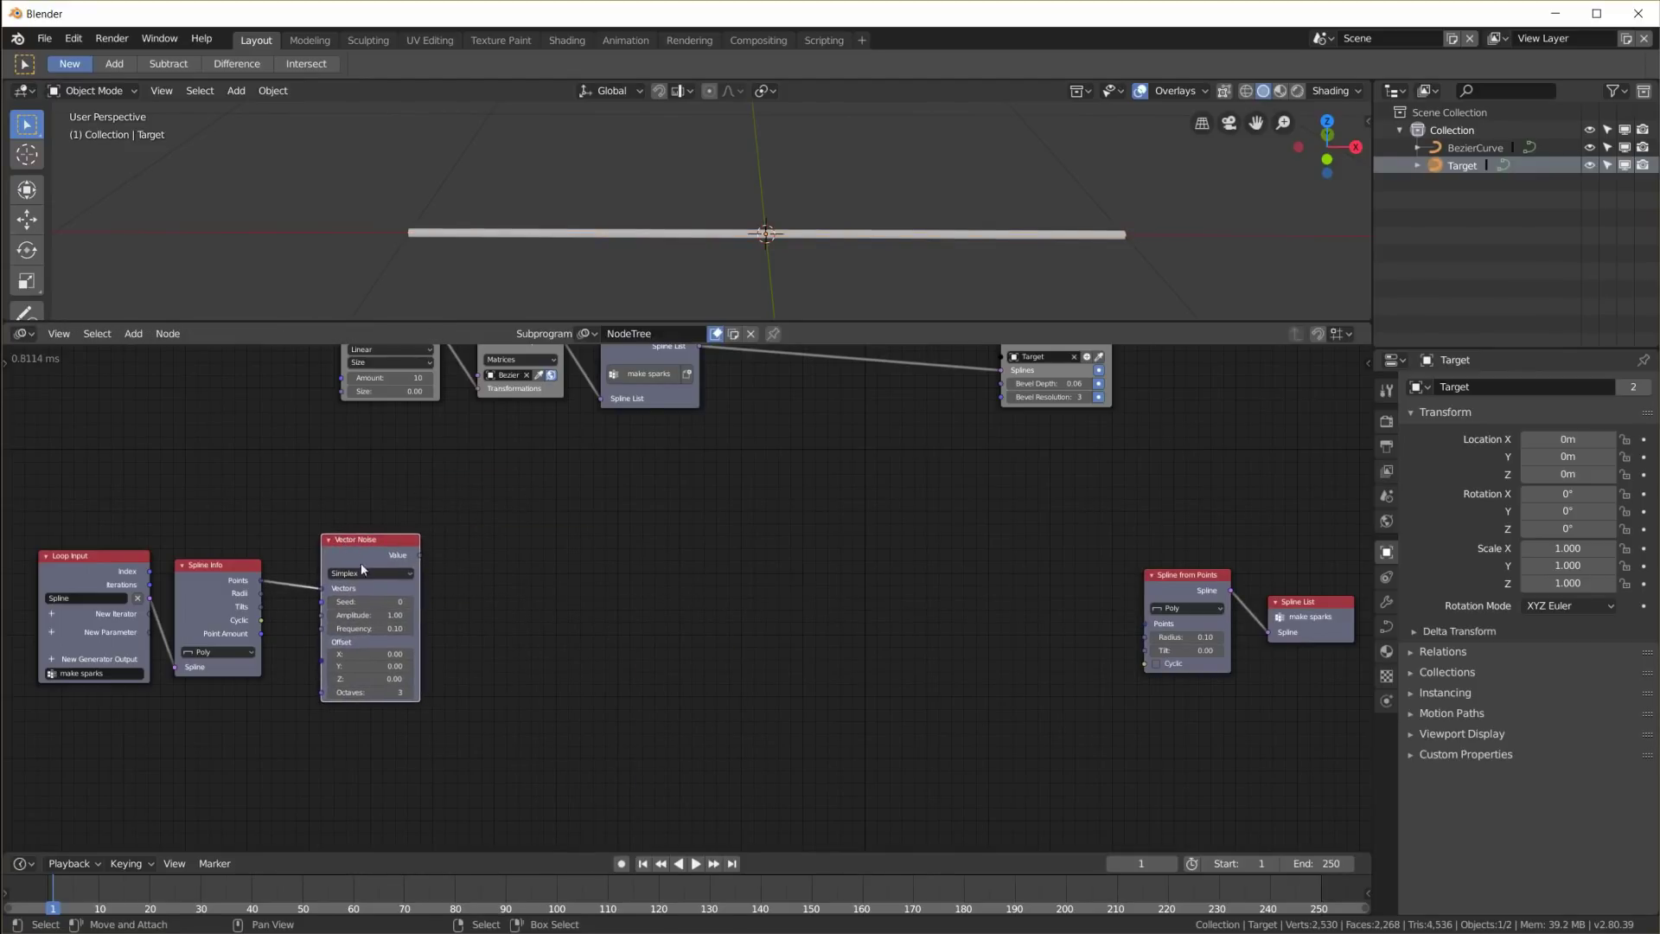
Reposition Vector Noise farther from Spline Info and lower down, leaving free space above it
{"action": "scroll", "coordinate": [423, 676], "scroll_direction": "up", "scroll_amount": 2}
{"action": "middle_click_drag", "start_coordinate": [423, 683], "coordinate": [687, 681]}
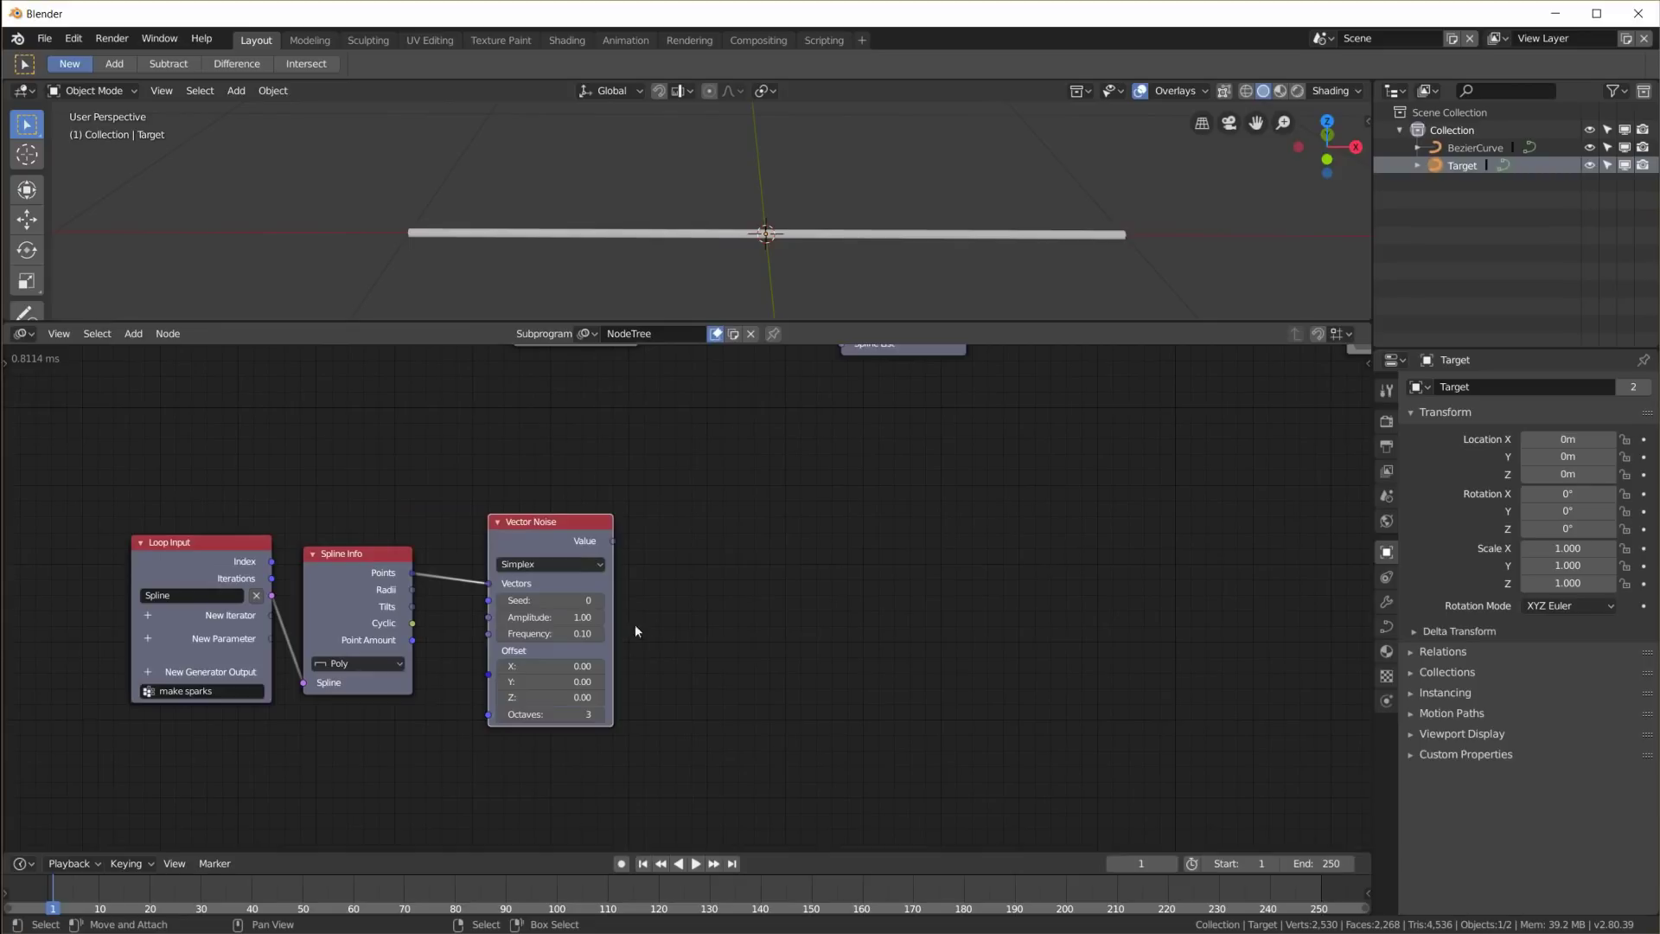
{"action": "left_click_drag", "start_coordinate": [558, 524], "coordinate": [819, 527]}
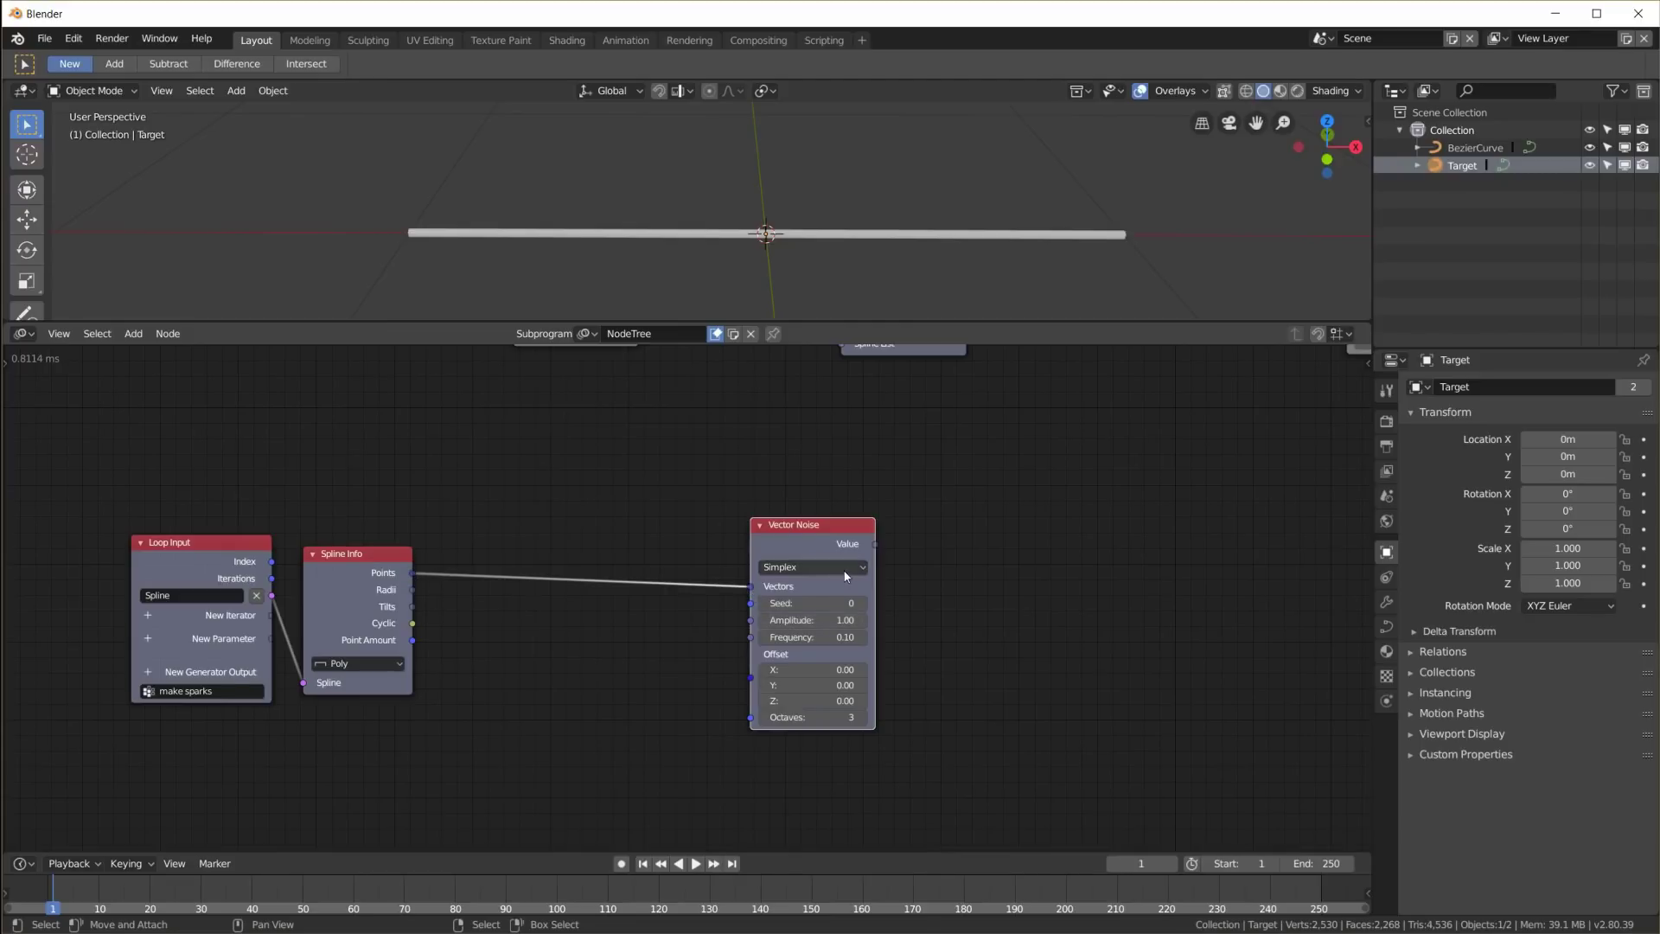
{"action": "left_click_drag", "start_coordinate": [877, 552], "coordinate": [982, 551]}
{"action": "middle_click_drag", "start_coordinate": [765, 466], "coordinate": [769, 340]}
{"action": "left_click_drag", "start_coordinate": [783, 399], "coordinate": [768, 527]}
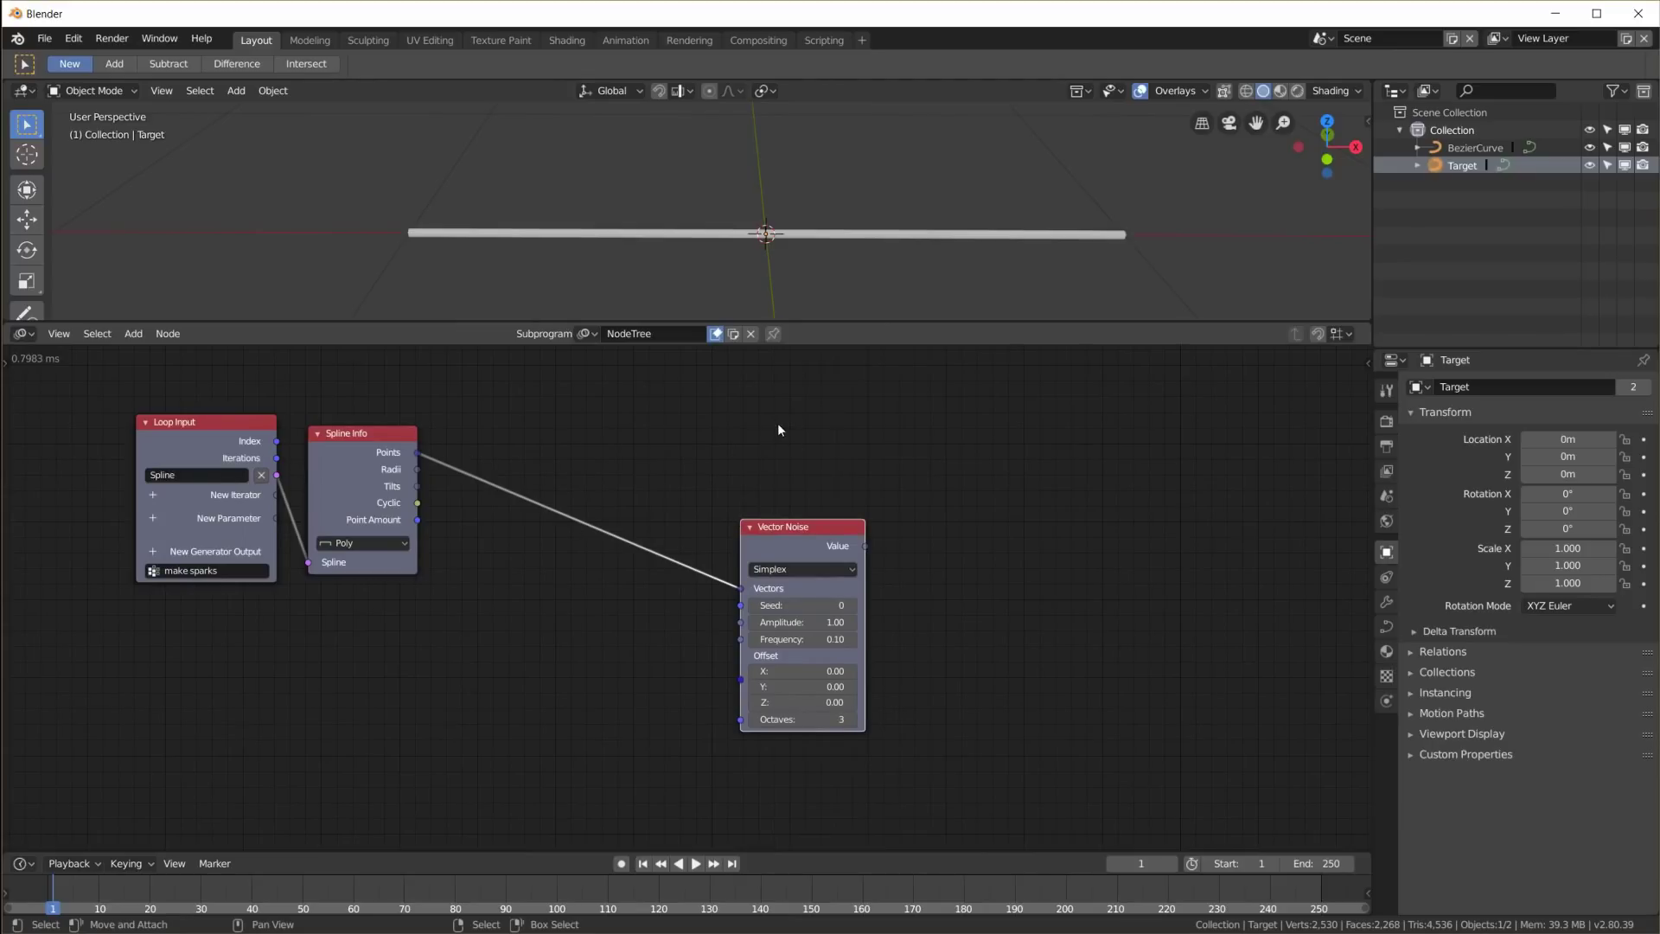
Add a Separate Vector node above Vector Noise and link Spline Info's Points to its Vectors input
{"action": "key", "text": "shift+a"}
{"action": "mouse_move", "coordinate": [715, 220]}
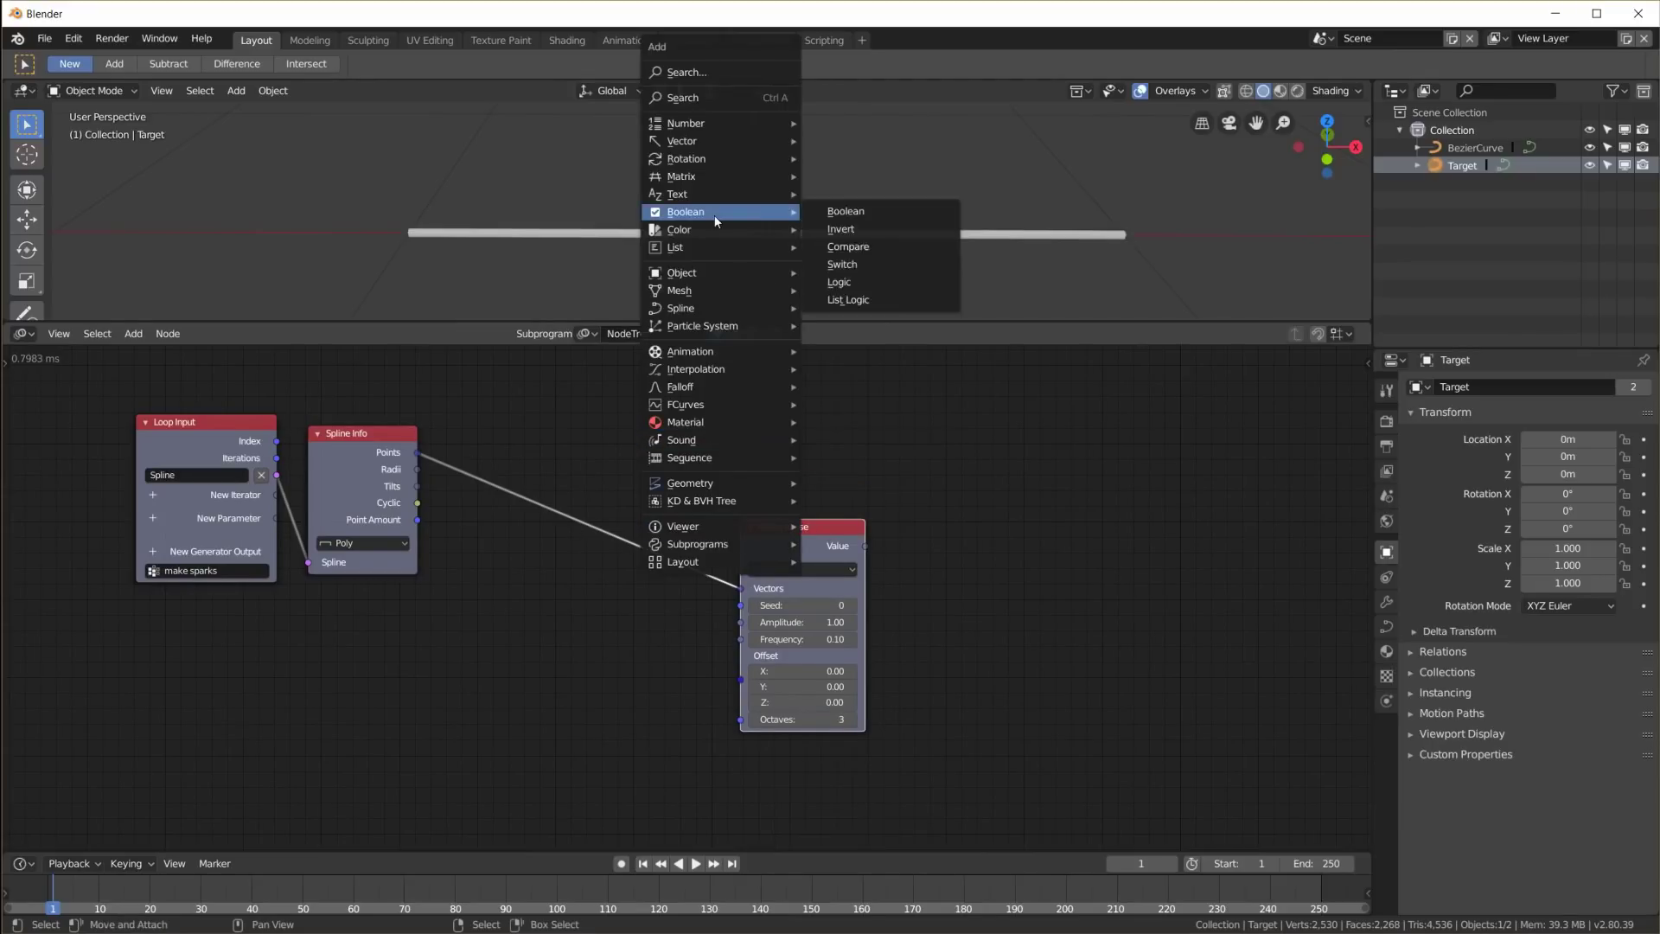
{"action": "mouse_move", "coordinate": [724, 138]}
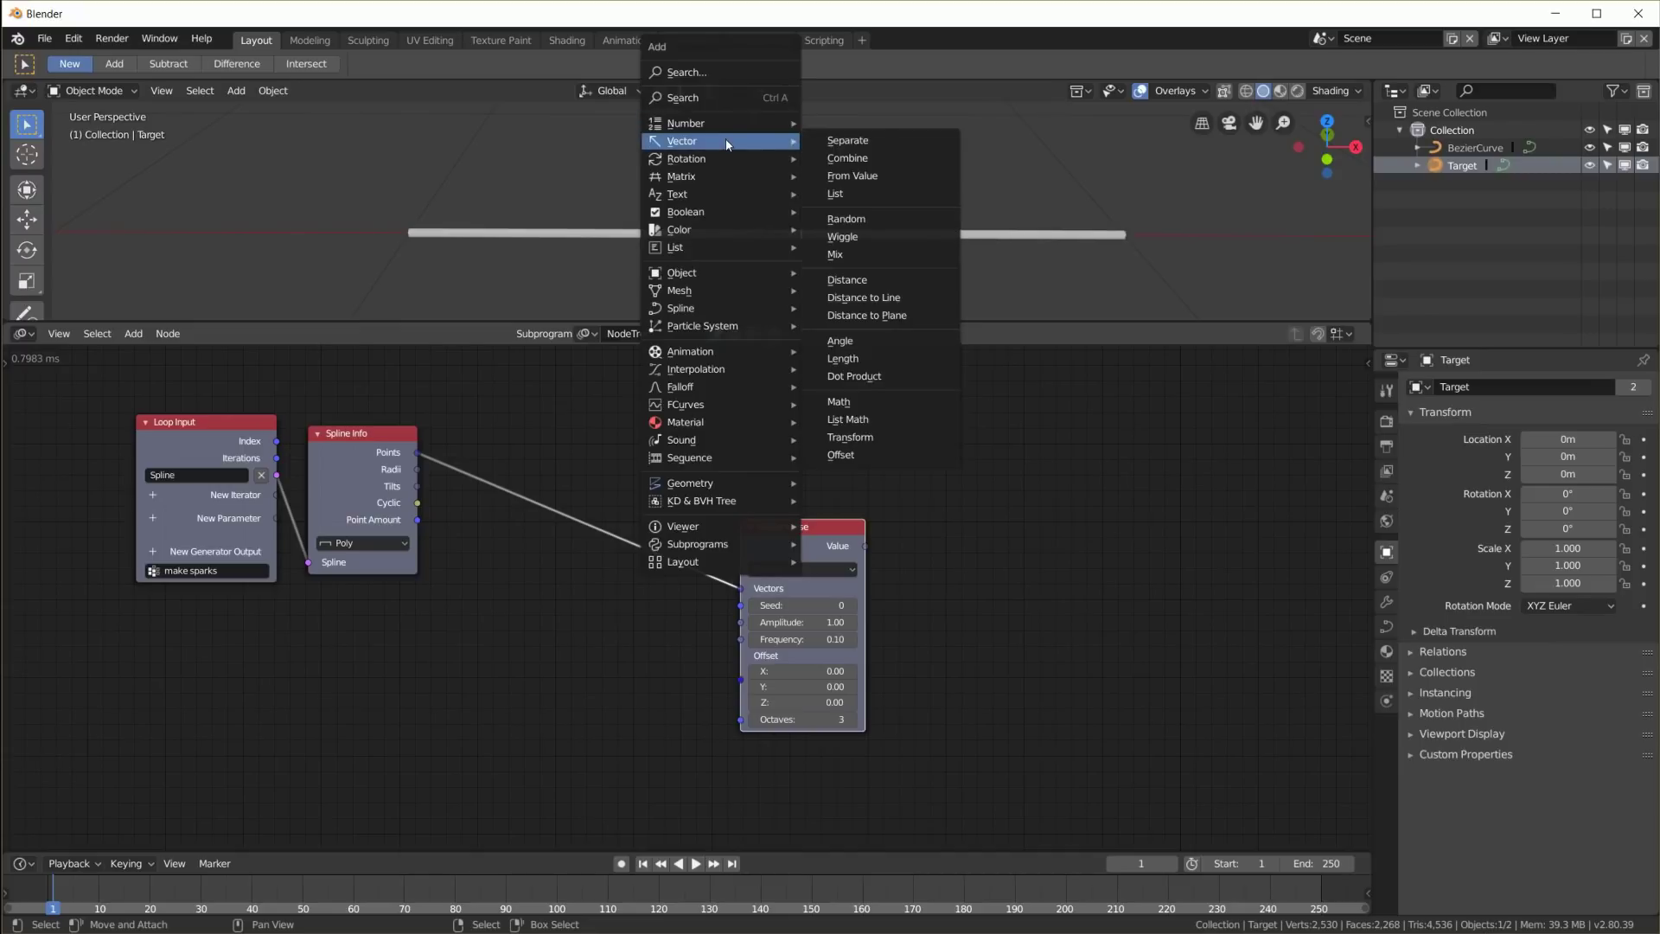
{"action": "left_click", "coordinate": [858, 144]}
{"action": "left_click_drag", "start_coordinate": [745, 472], "coordinate": [413, 453]}
{"action": "left_click_drag", "start_coordinate": [781, 368], "coordinate": [782, 391]}
{"action": "middle_click_drag", "start_coordinate": [938, 515], "coordinate": [753, 530]}
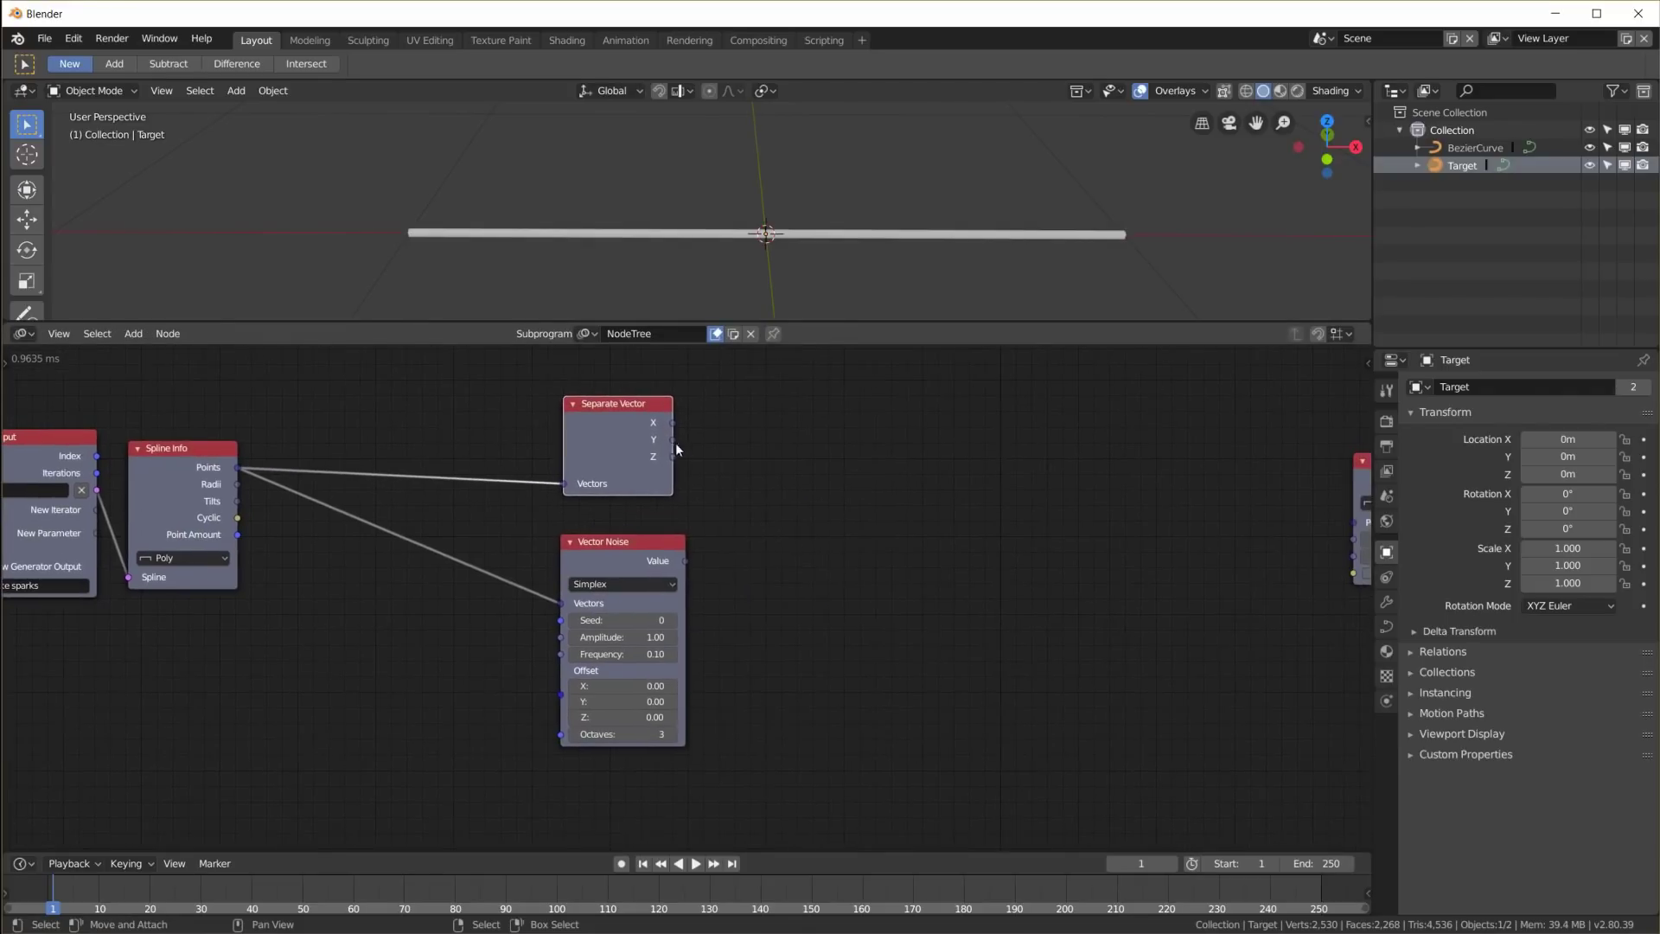
Add a Combine Vector node, linking Separate Vector's X to its X and Vector Noise's Value to its Y
{"action": "key", "text": "shift+a"}
{"action": "mouse_move", "coordinate": [776, 494]}
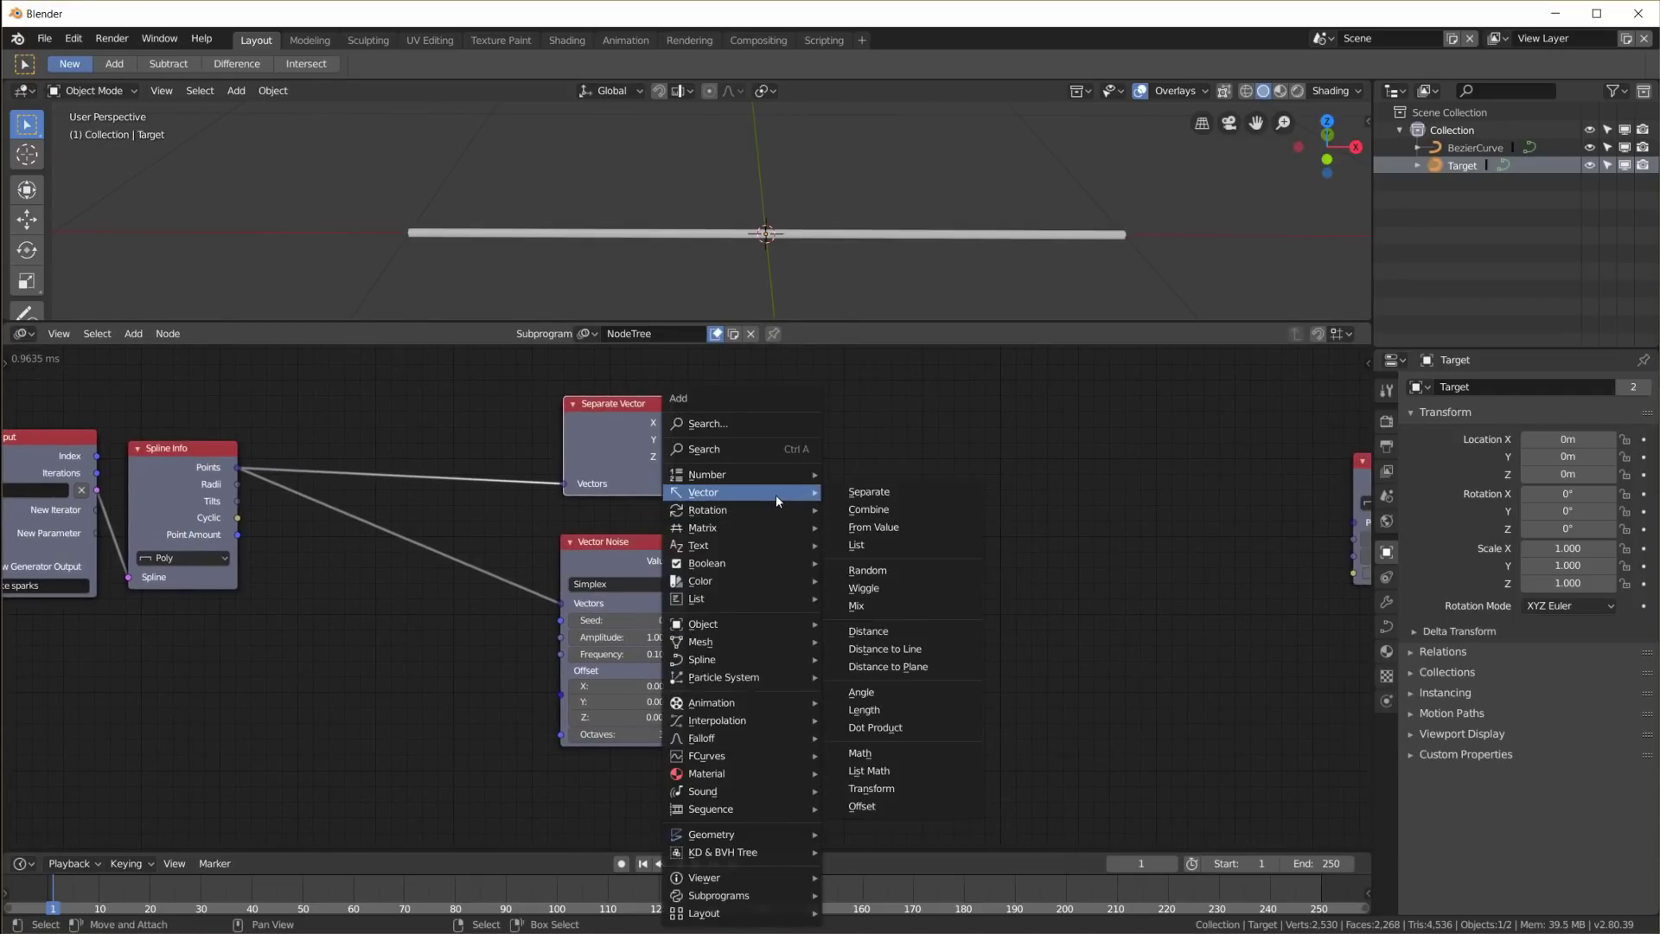
{"action": "left_click", "coordinate": [891, 510]}
{"action": "left_click", "coordinate": [830, 503]}
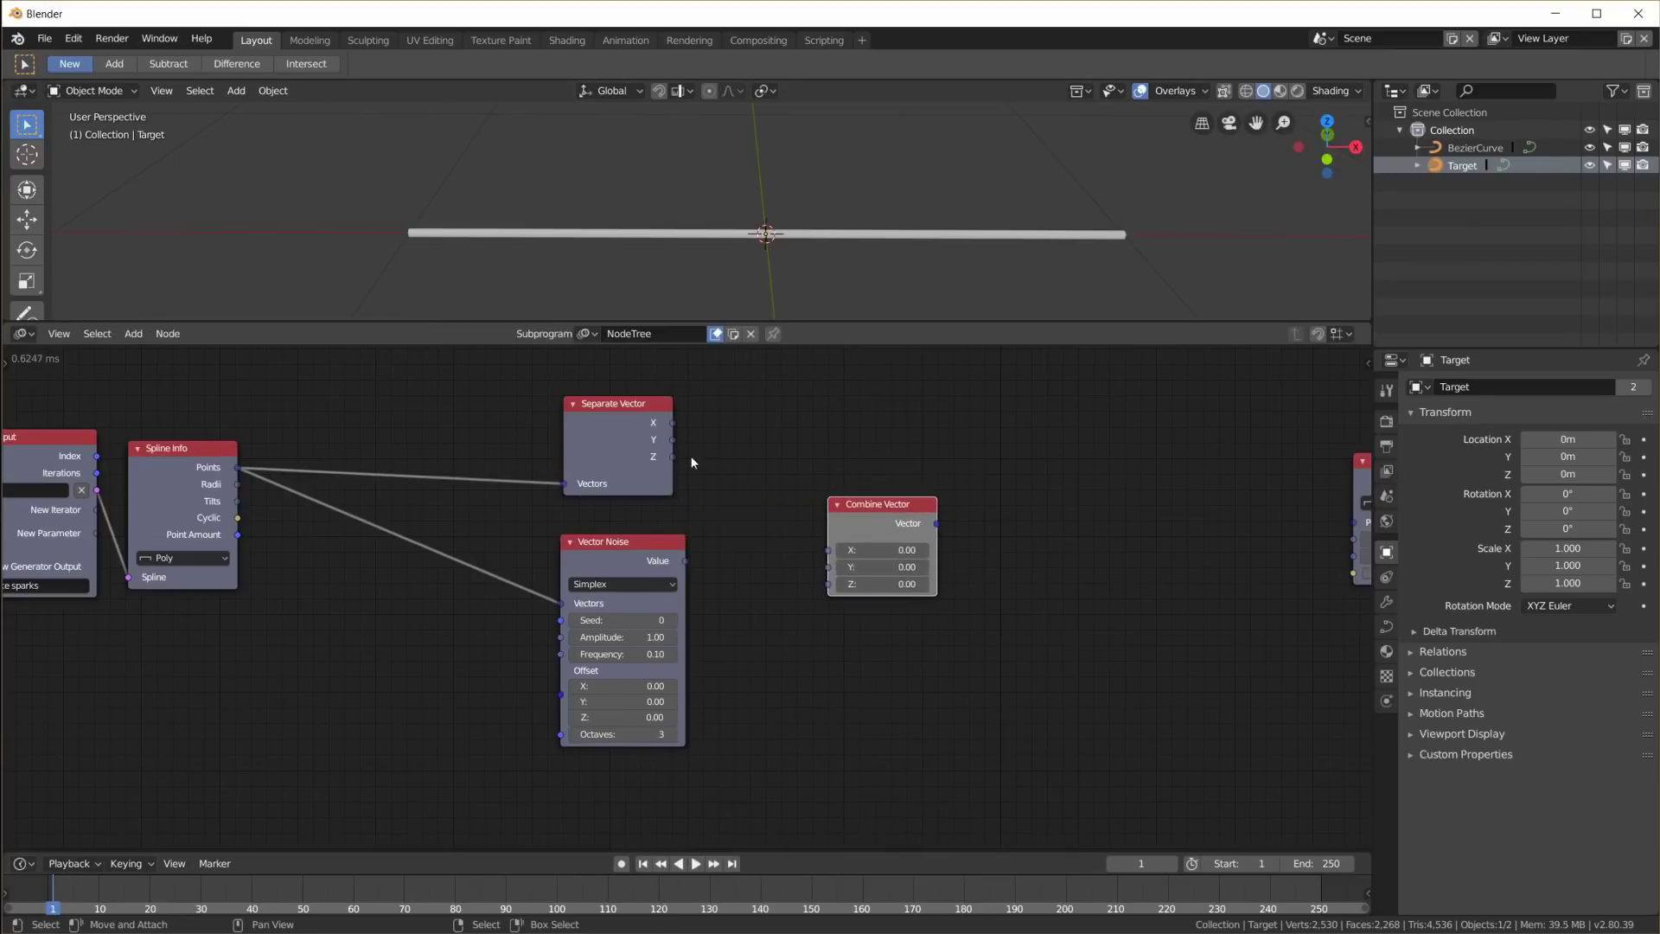
{"action": "left_click_drag", "start_coordinate": [673, 422], "coordinate": [829, 550]}
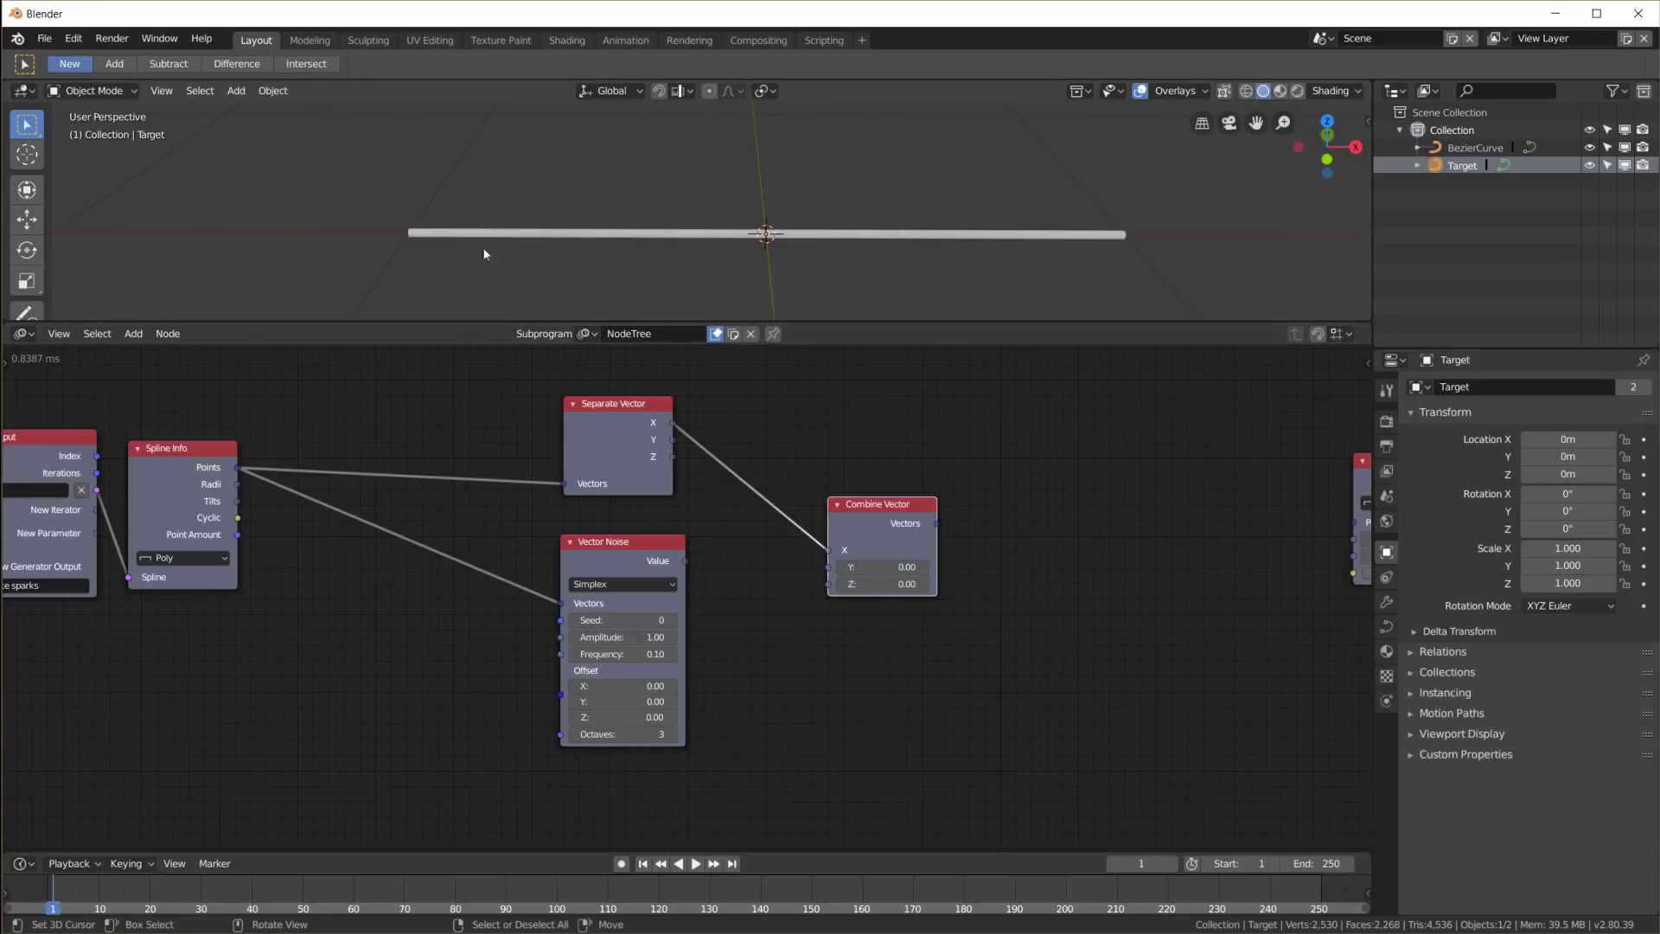
{"action": "left_click_drag", "start_coordinate": [617, 550], "coordinate": [834, 565]}
Duplicate Vector Noise below the original, link Spline Info's Points to its Vectors and its Value to Combine Vector's Z
{"action": "middle_click_drag", "start_coordinate": [835, 747], "coordinate": [860, 663]}
{"action": "key", "text": "shift+d"}
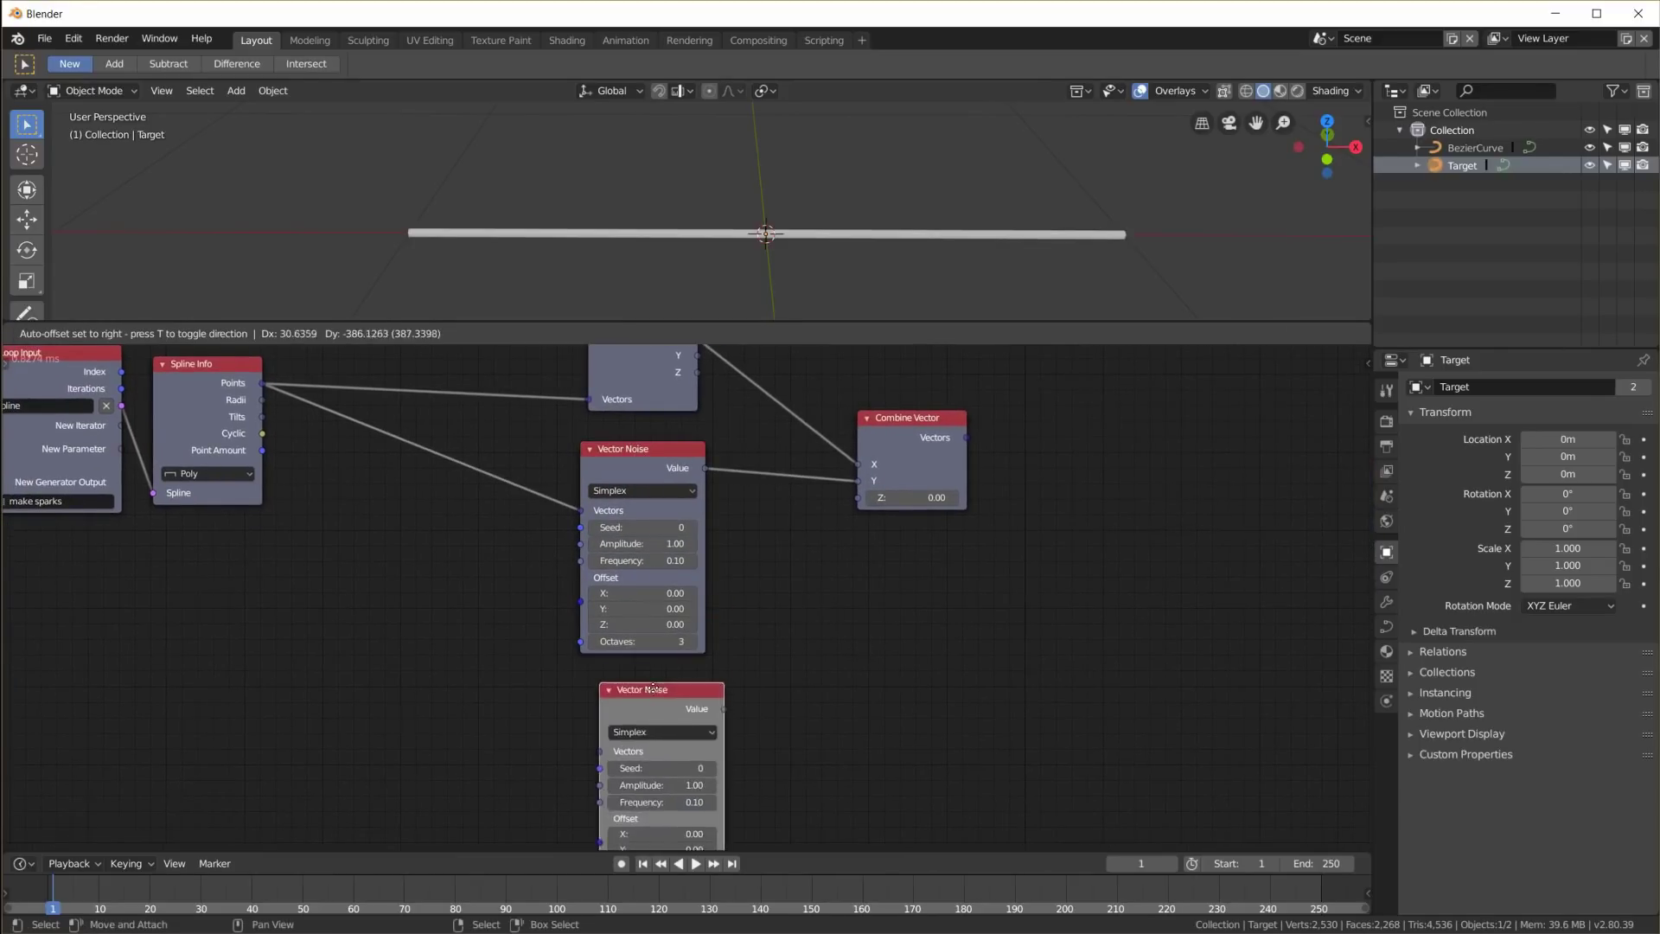
{"action": "left_click", "coordinate": [636, 676]}
{"action": "left_click_drag", "start_coordinate": [262, 383], "coordinate": [580, 736]}
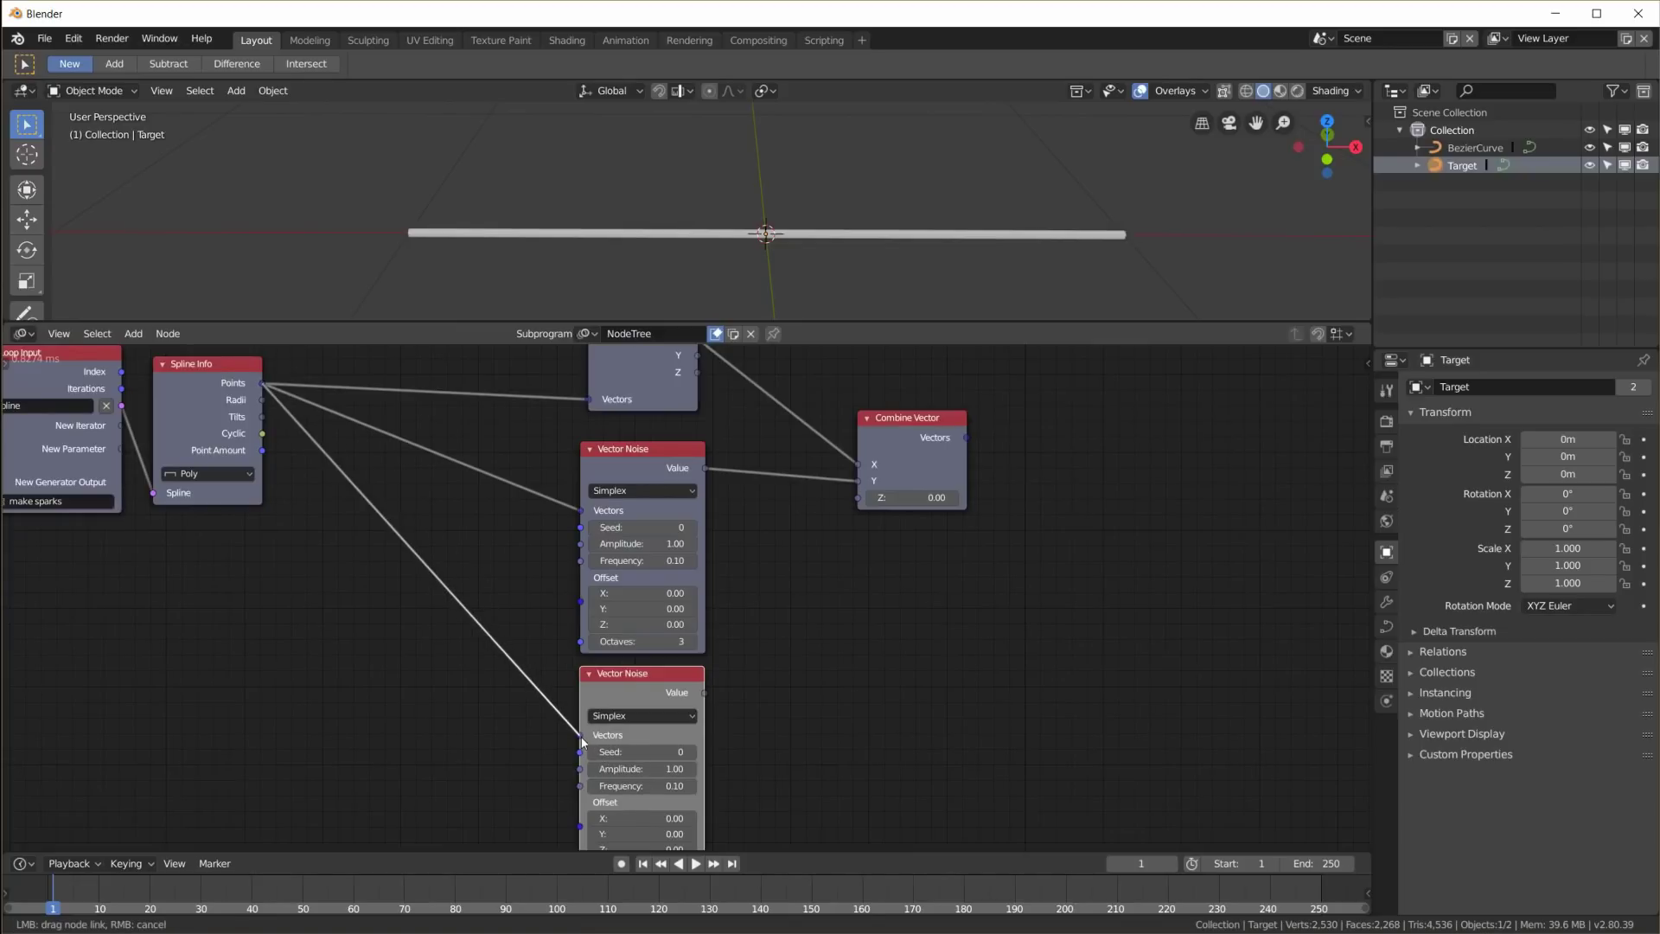
{"action": "left_click_drag", "start_coordinate": [704, 693], "coordinate": [859, 498]}
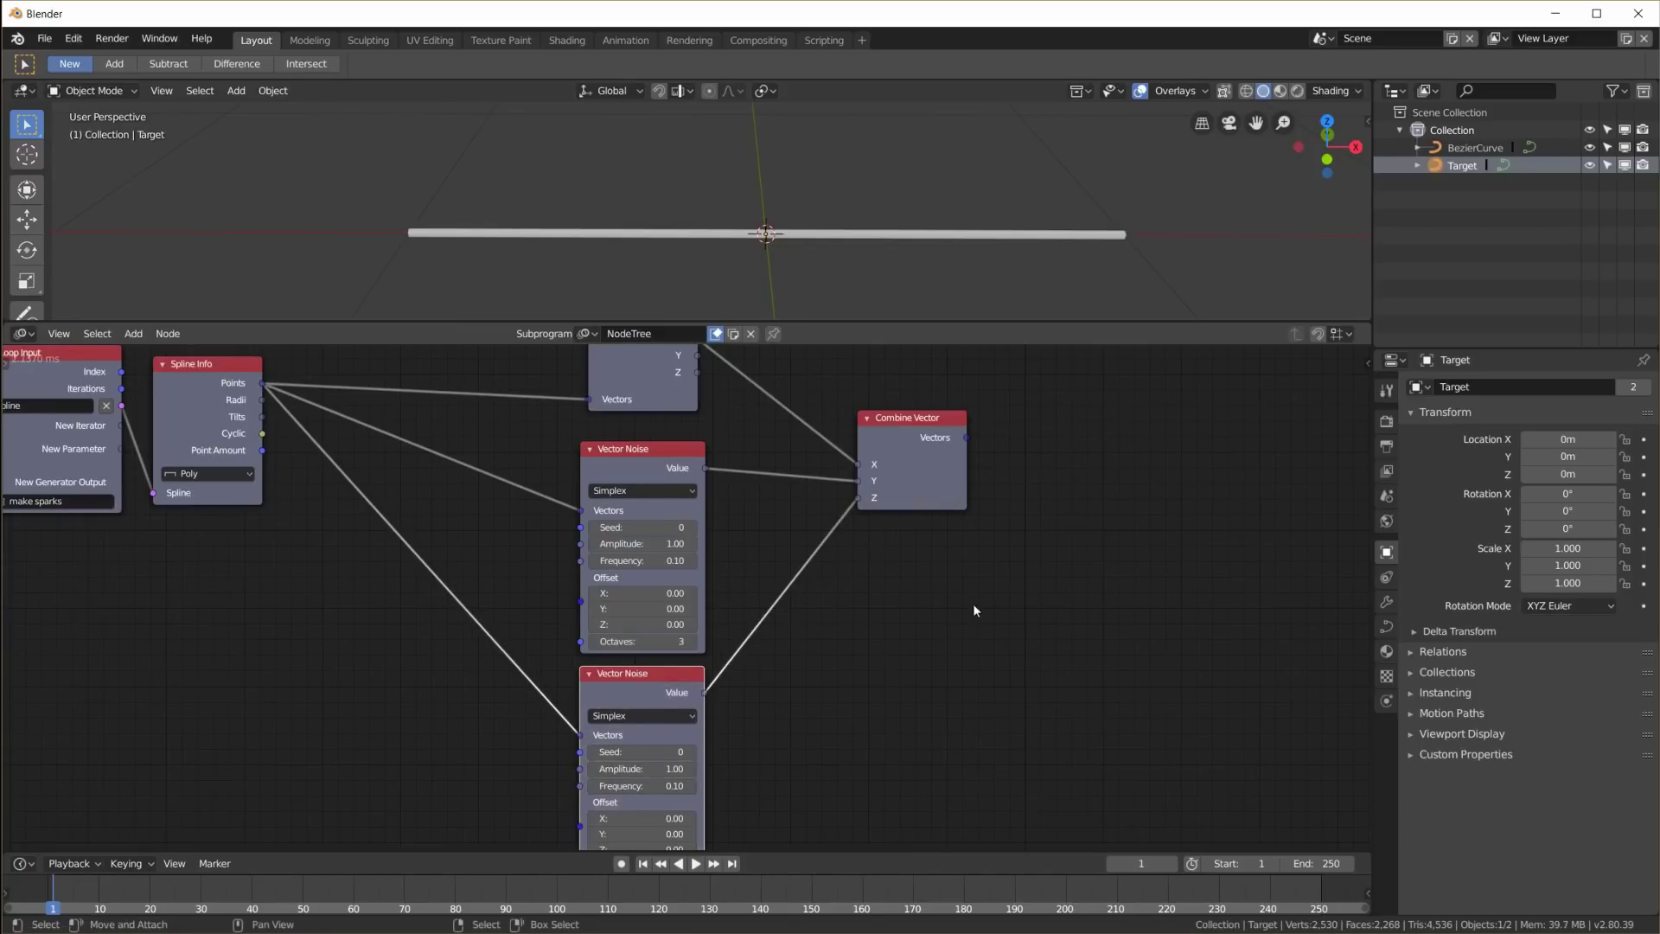
Set the Frequency of both Vector Noise nodes to 1
{"action": "left_click", "coordinate": [643, 560]}
{"action": "type", "text": "1"}
{"action": "key", "text": "Return"}
{"action": "left_click", "coordinate": [643, 786]}
{"action": "type", "text": "1"}
{"action": "key", "text": "Return"}
Link Combine Vector's Vectors output to the Points input of Spline from Points and check the displaced curve
{"action": "middle_click_drag", "start_coordinate": [667, 263], "coordinate": [732, 251]}
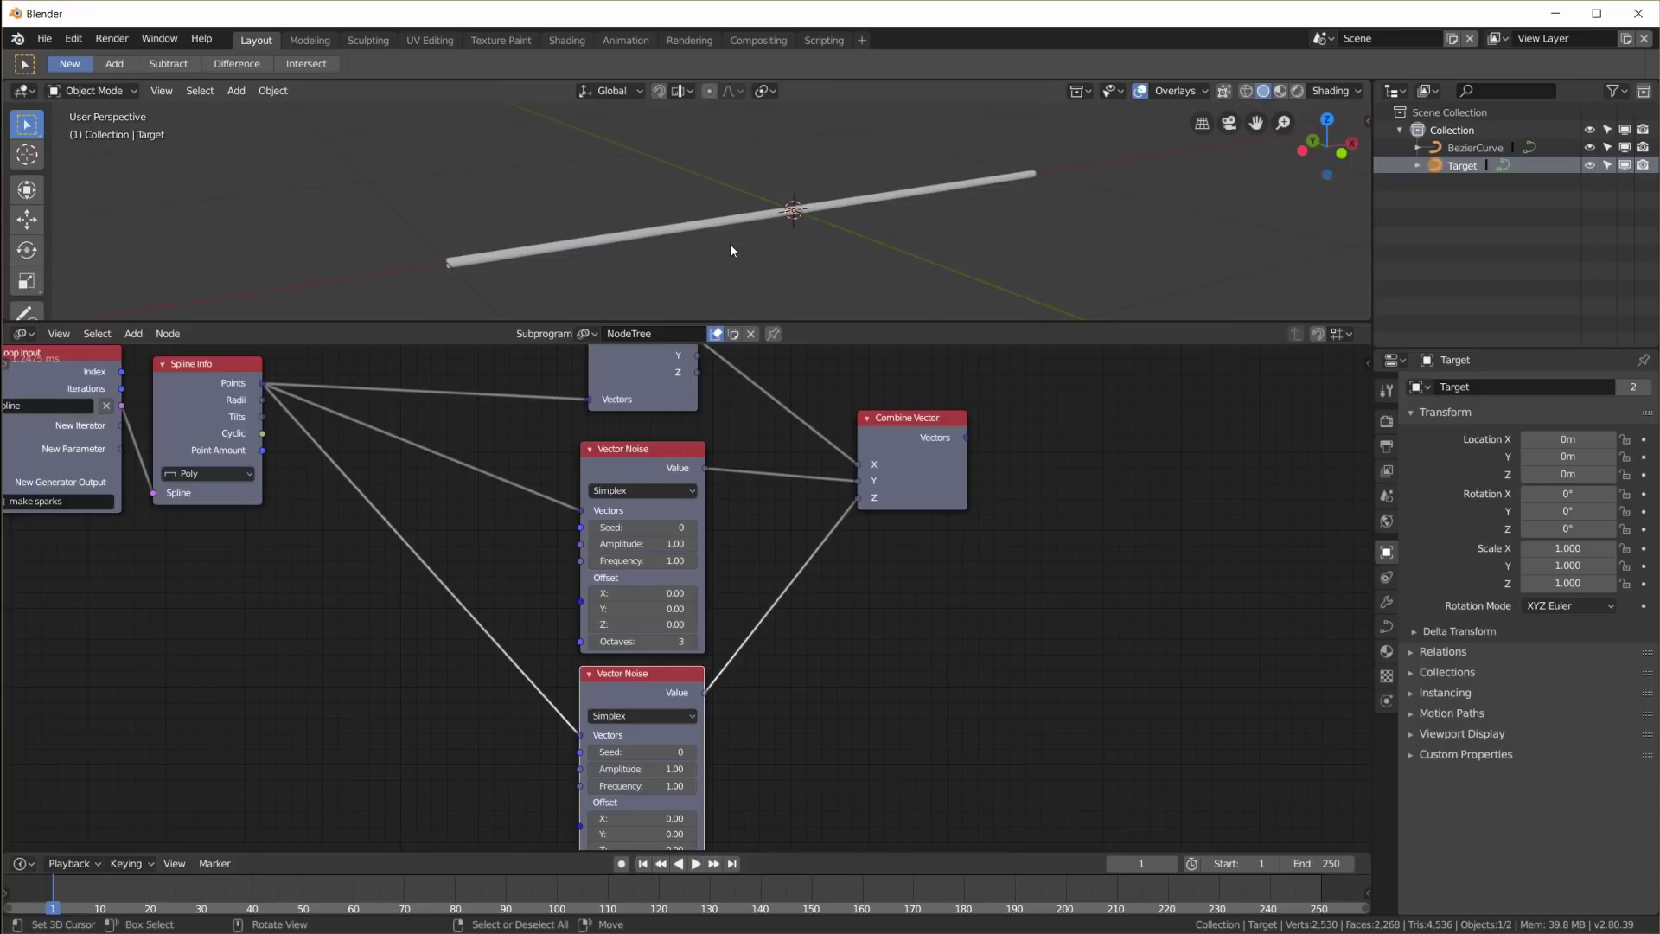
{"action": "key", "text": "Home"}
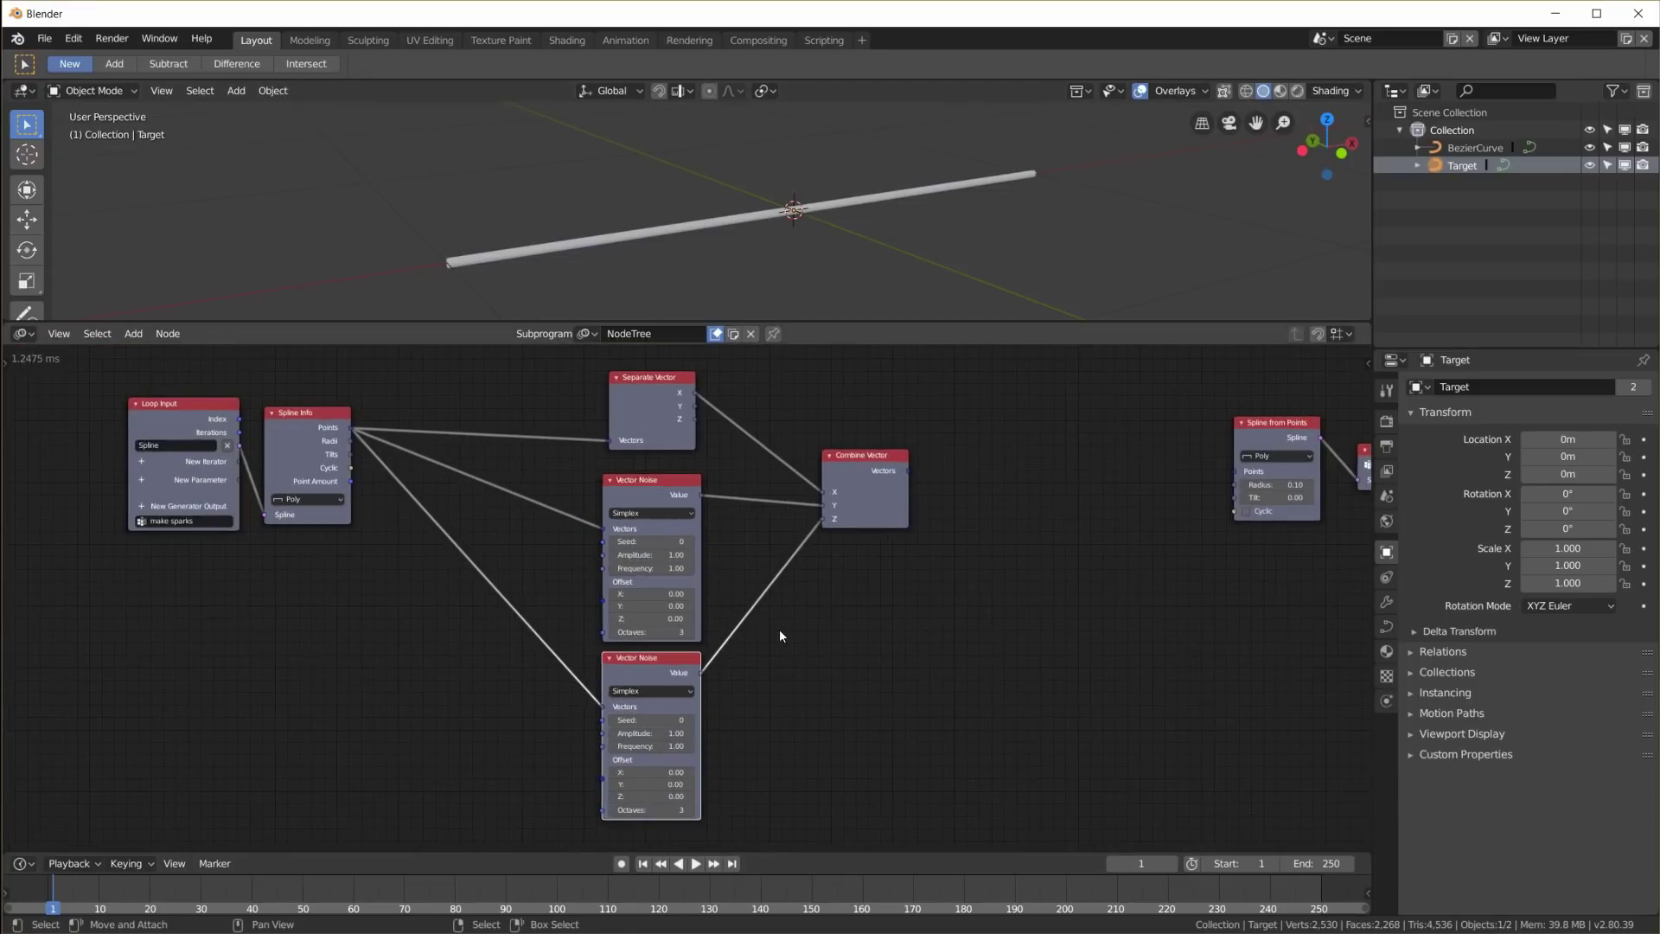
{"action": "left_click_drag", "start_coordinate": [910, 472], "coordinate": [1245, 474]}
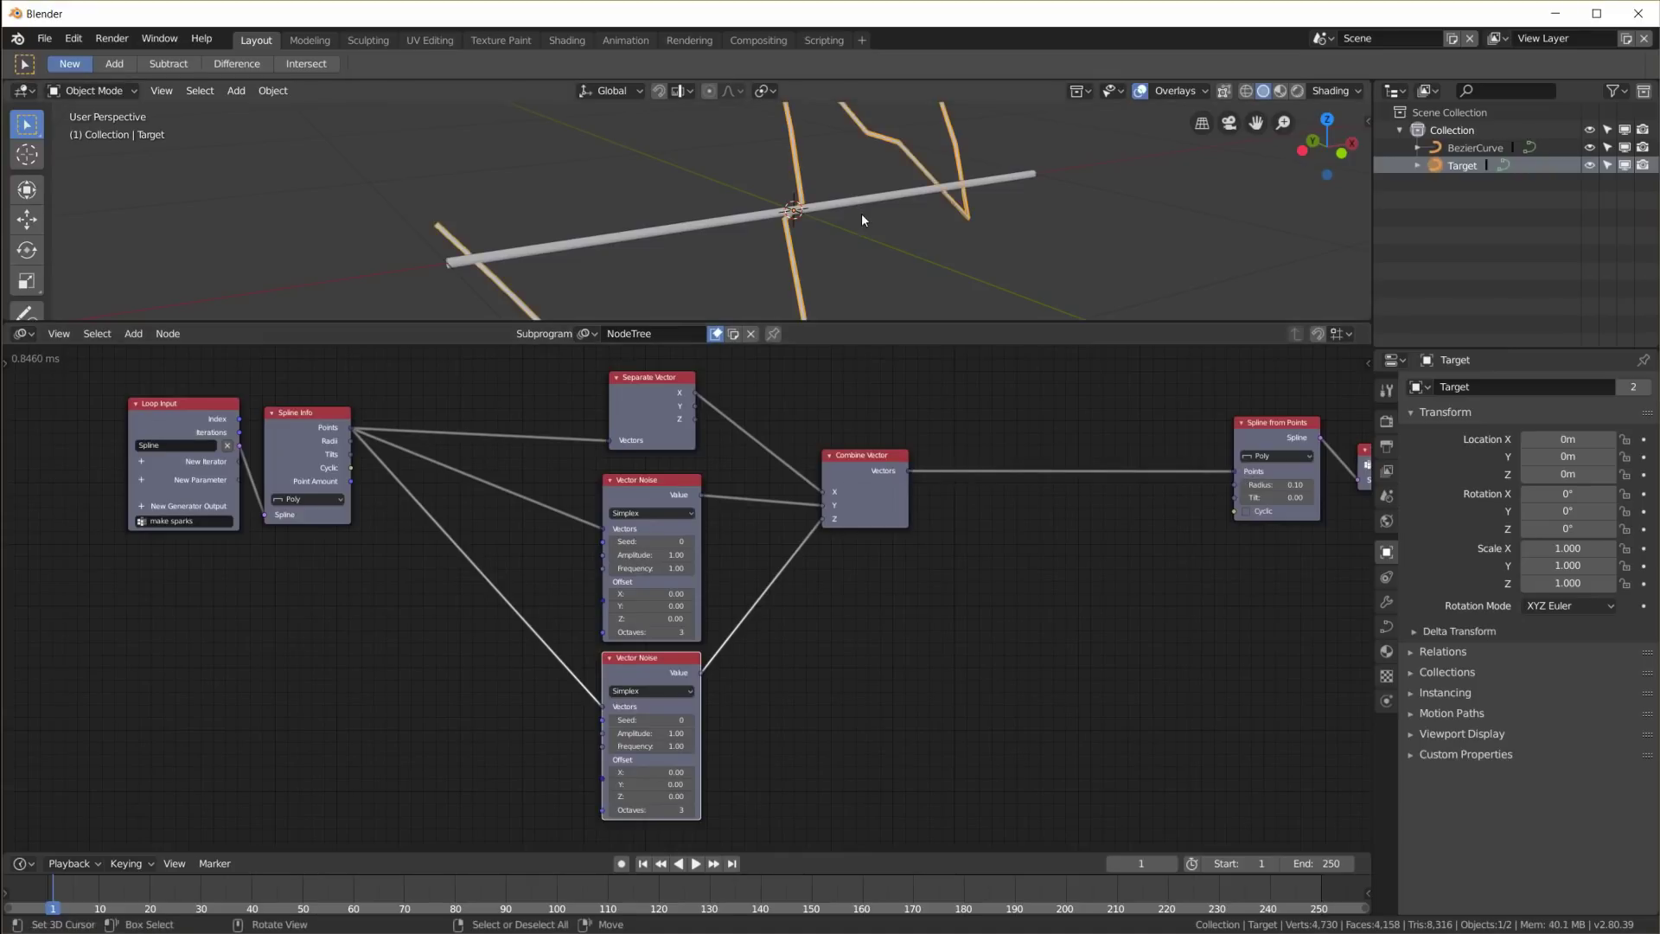
{"action": "scroll", "coordinate": [861, 212], "scroll_direction": "down", "scroll_amount": 4}
{"action": "mouse_move", "coordinate": [828, 275]}
{"action": "middle_mouse_down"}
{"action": "mouse_move", "coordinate": [867, 223]}
{"action": "mouse_move", "coordinate": [916, 237]}
{"action": "mouse_move", "coordinate": [798, 267]}
{"action": "middle_mouse_up"}
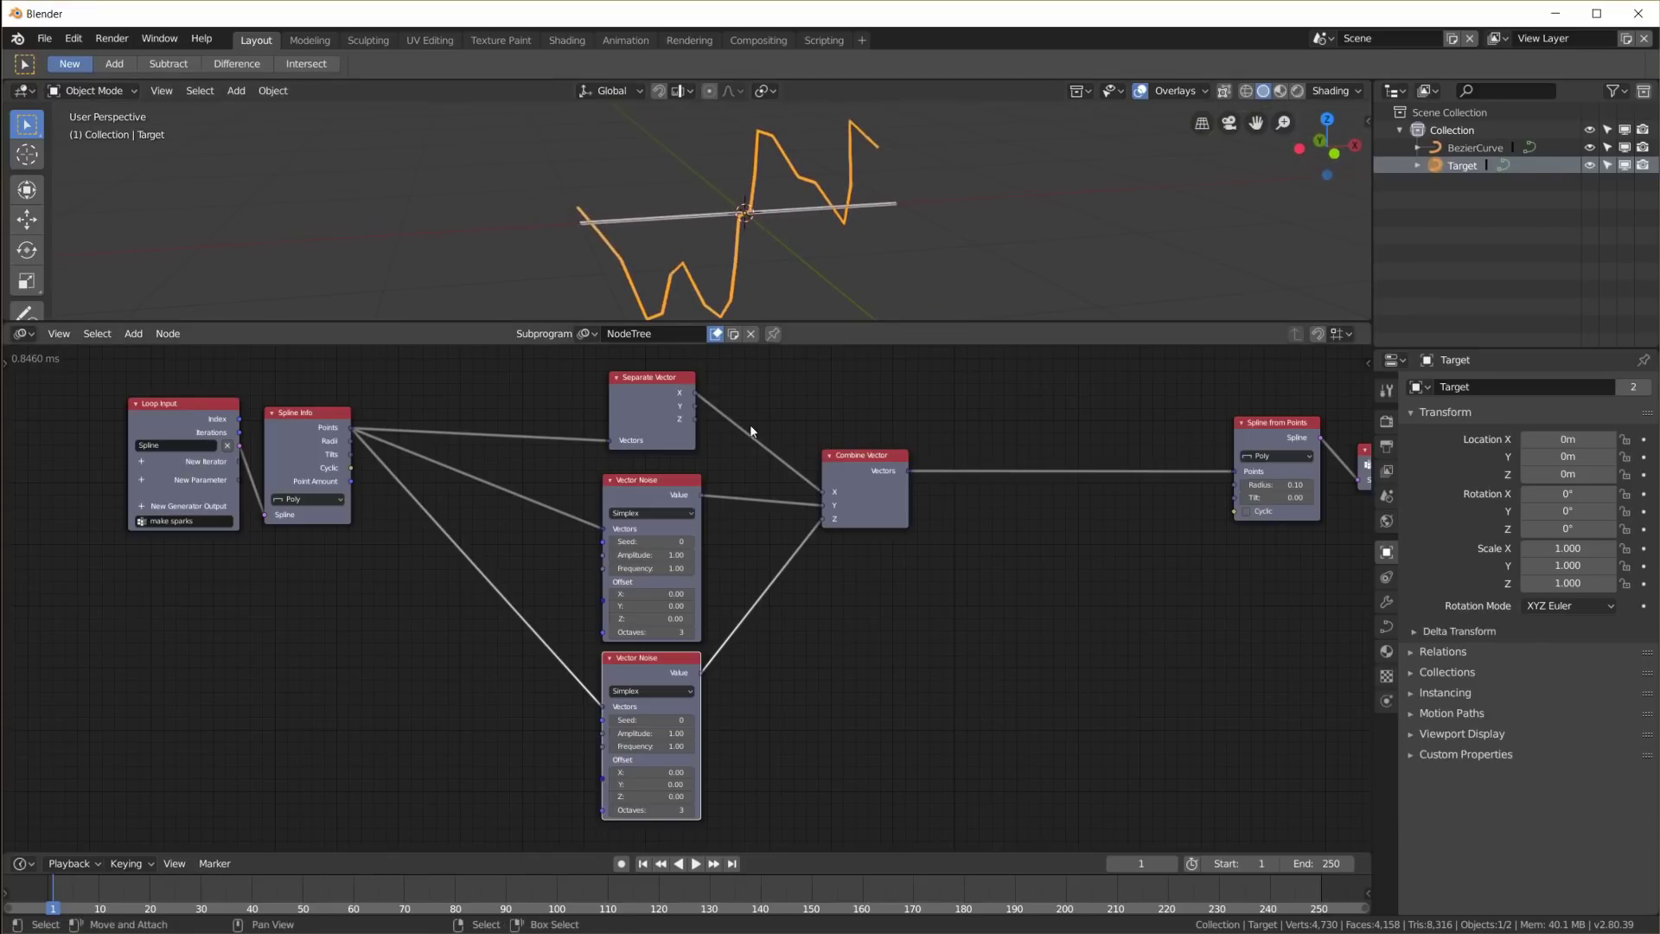
{"action": "scroll", "coordinate": [672, 589], "scroll_direction": "up", "scroll_amount": 3}
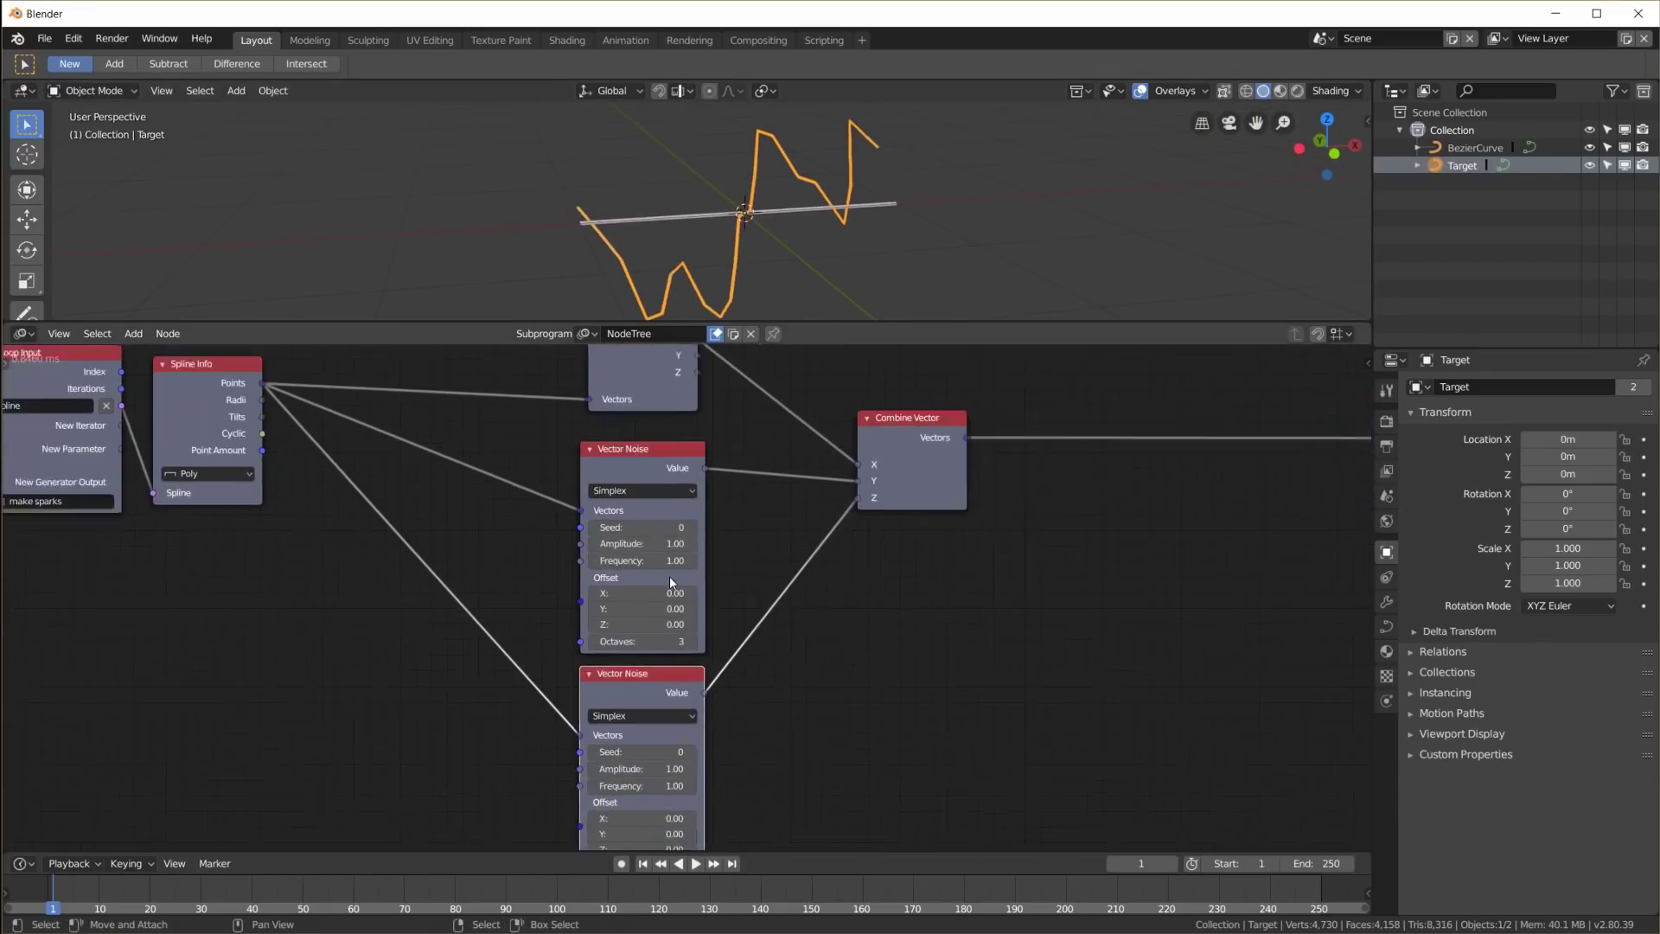
Set the upper Vector Noise to amplitude 0.52 and frequency 2.00, and the lower one to amplitude 0.29 and frequency 1.12
{"action": "left_click_drag", "start_coordinate": [645, 540], "coordinate": [597, 540]}
{"action": "left_click_drag", "start_coordinate": [644, 782], "coordinate": [573, 782]}
{"action": "left_click_drag", "start_coordinate": [647, 557], "coordinate": [733, 558]}
{"action": "left_click_drag", "start_coordinate": [640, 801], "coordinate": [650, 801]}
{"action": "middle_click_drag", "start_coordinate": [750, 214], "coordinate": [736, 247]}
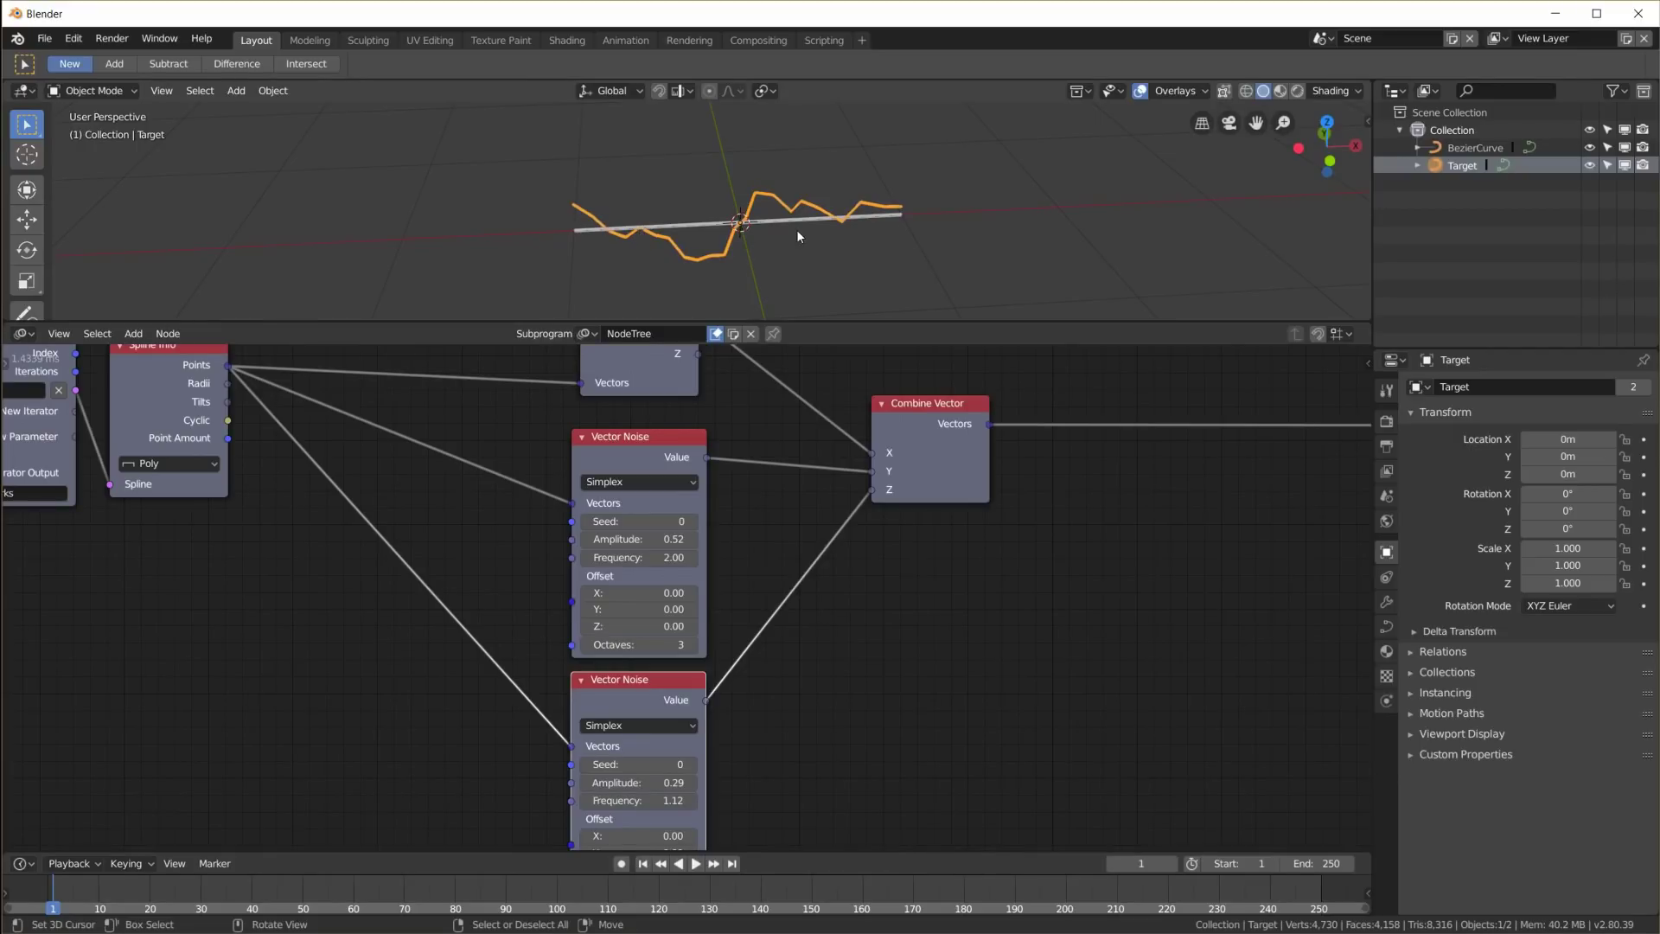
{"action": "middle_click_drag", "start_coordinate": [796, 230], "coordinate": [482, 209]}
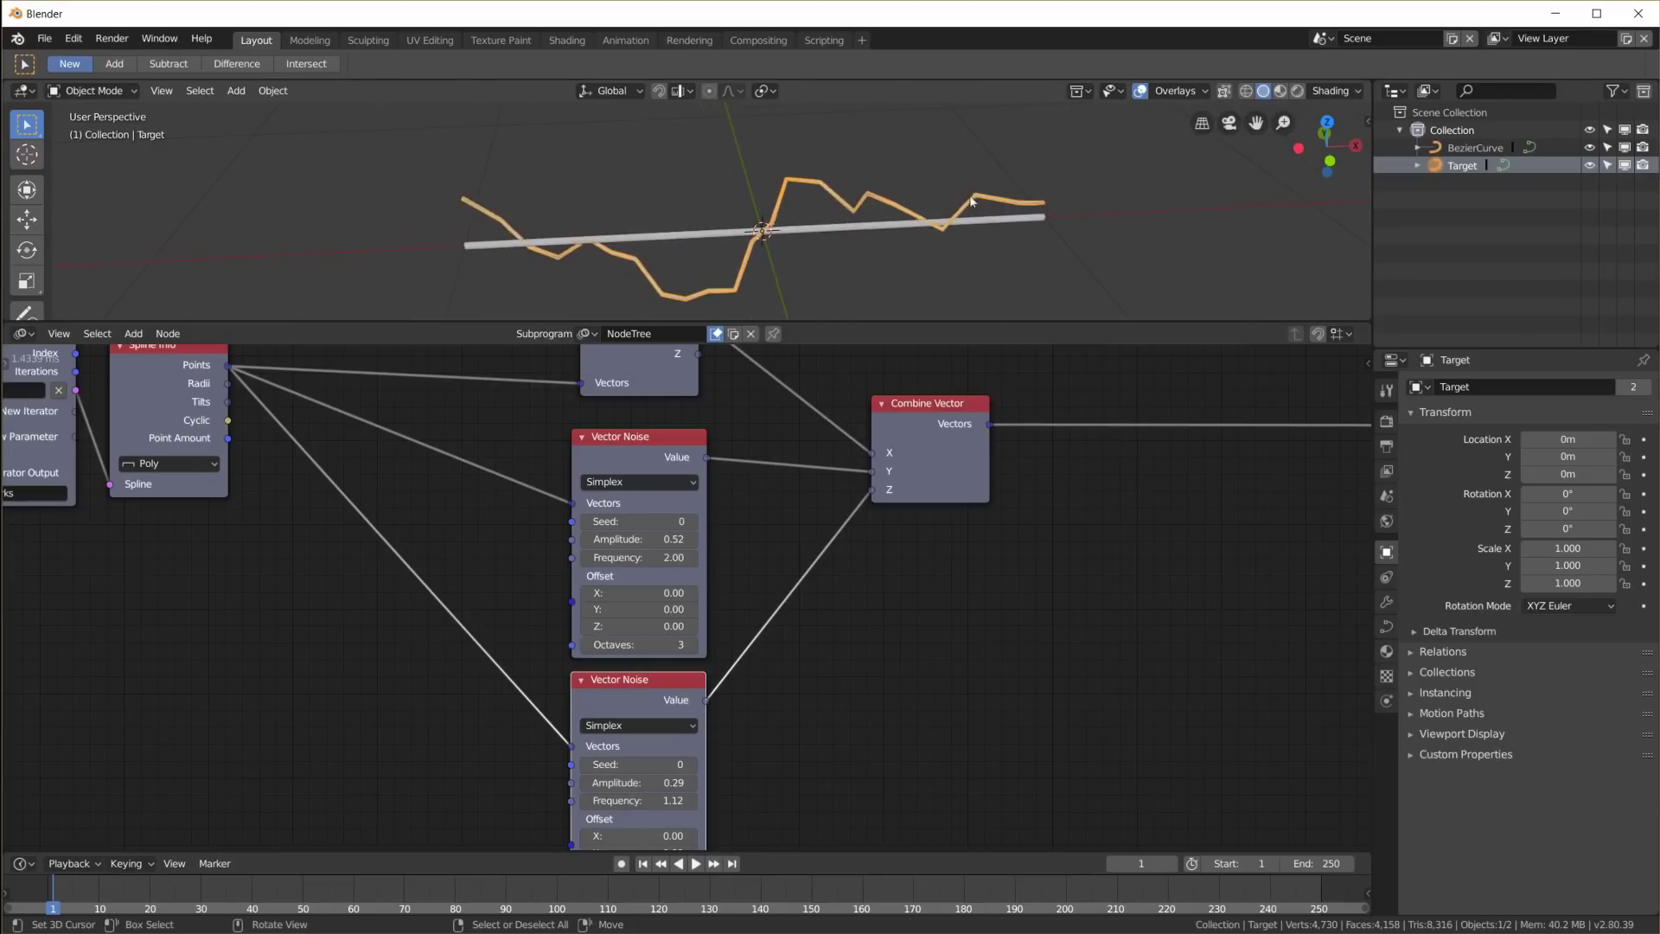
{"action": "scroll", "coordinate": [797, 621], "scroll_direction": "down", "scroll_amount": 3}
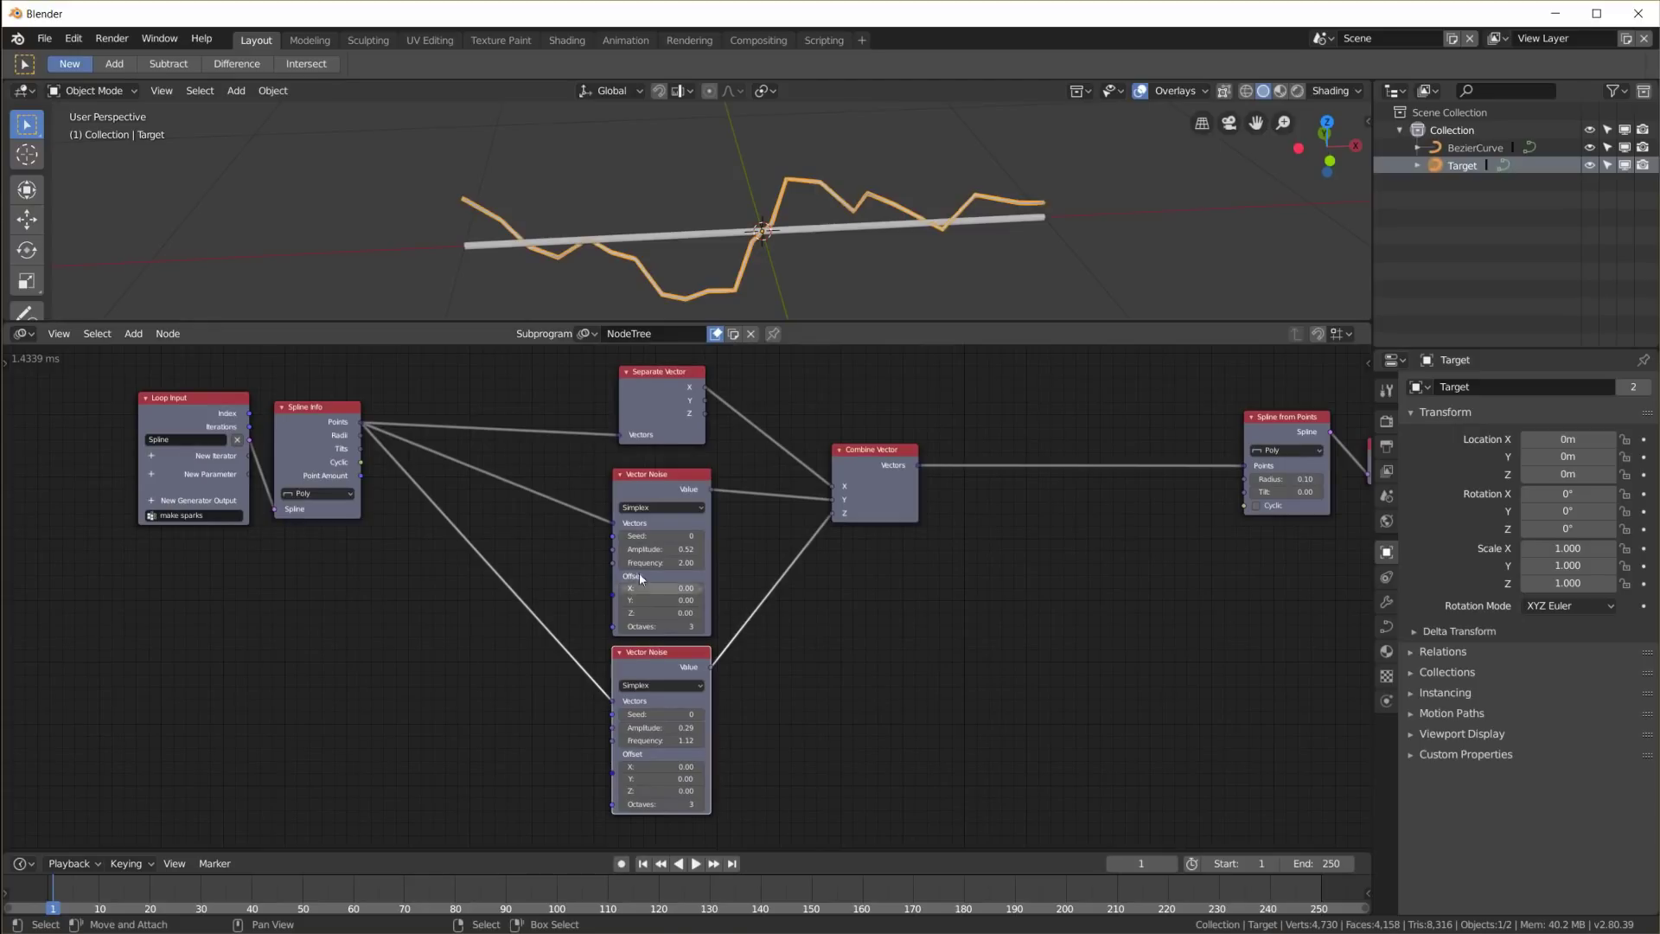
Link Loop Input's Index to the Seed of both Vector Noise nodes through a shared reroute point placed before them
{"action": "left_click_drag", "start_coordinate": [190, 404], "coordinate": [155, 404]}
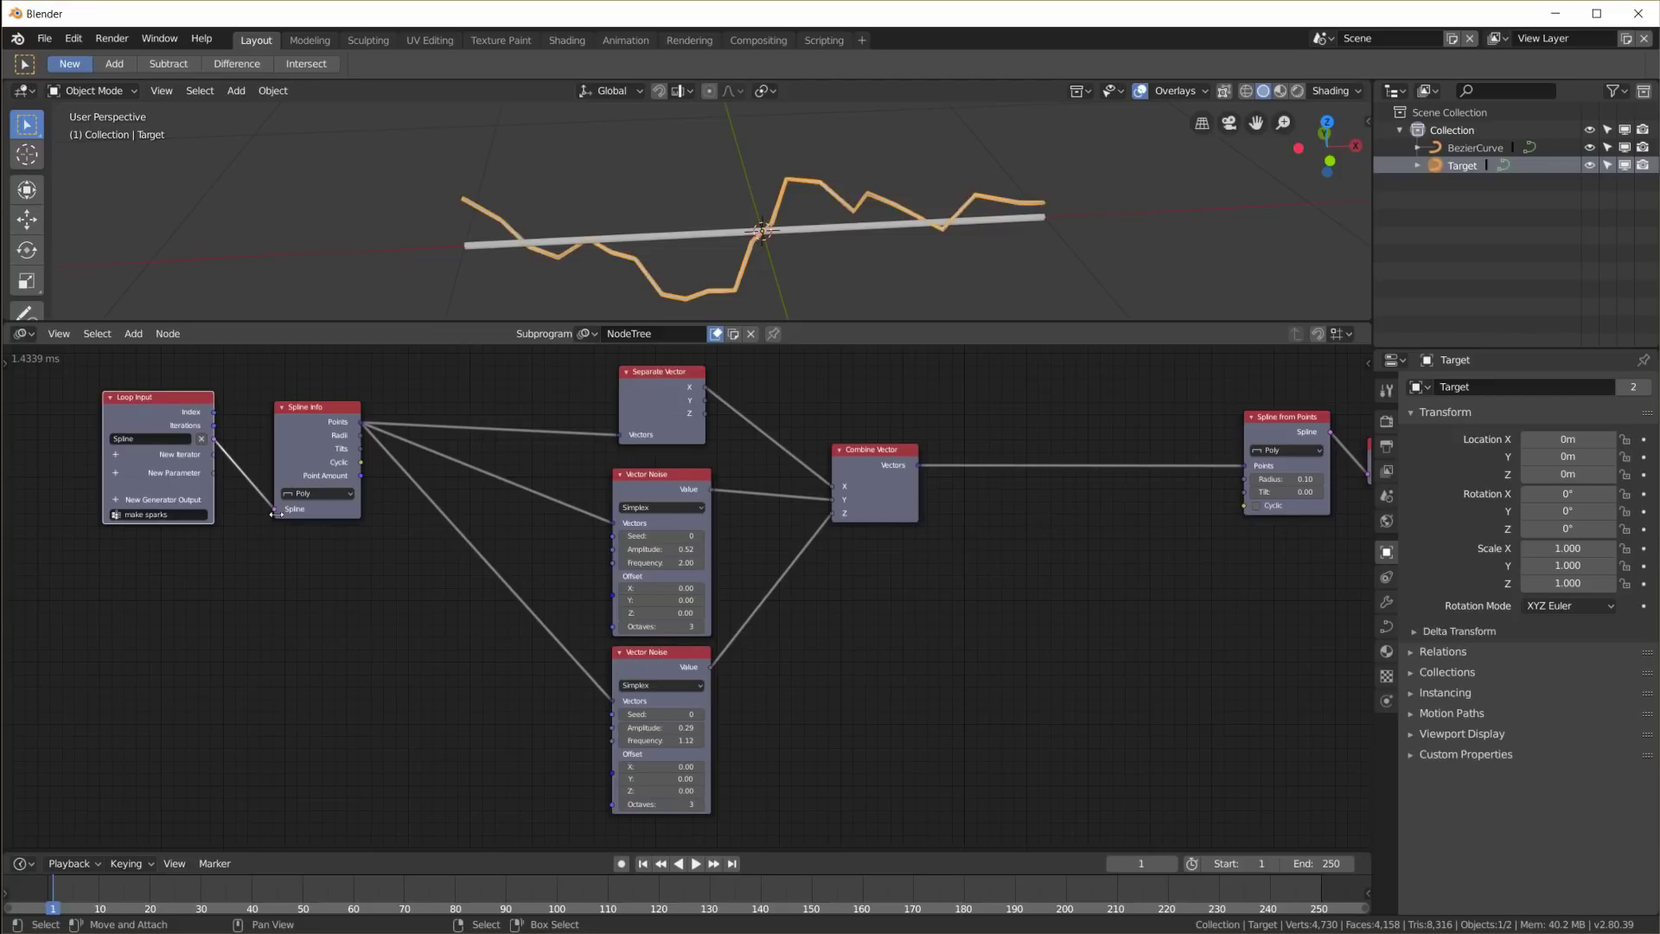
{"action": "scroll", "coordinate": [616, 575], "scroll_direction": "up", "scroll_amount": 5, "text": "shift"}
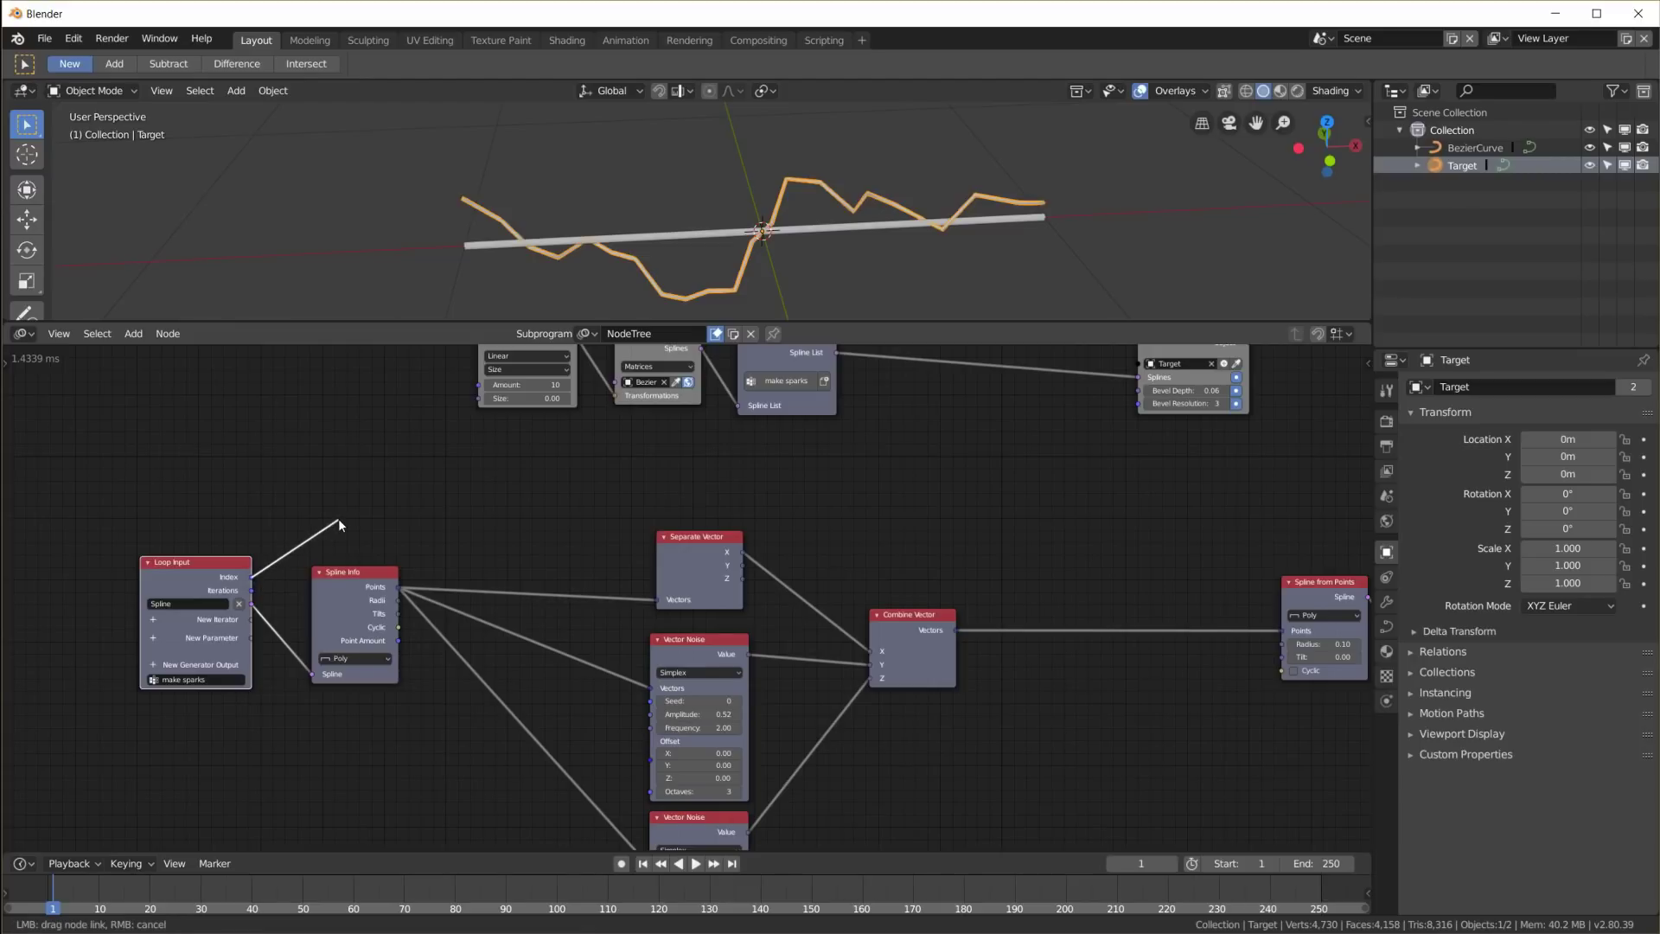
{"action": "left_click_drag", "start_coordinate": [252, 576], "coordinate": [254, 582]}
{"action": "left_click_drag", "start_coordinate": [353, 515], "coordinate": [353, 515]}
{"action": "middle_click_drag", "start_coordinate": [597, 686], "coordinate": [560, 512]}
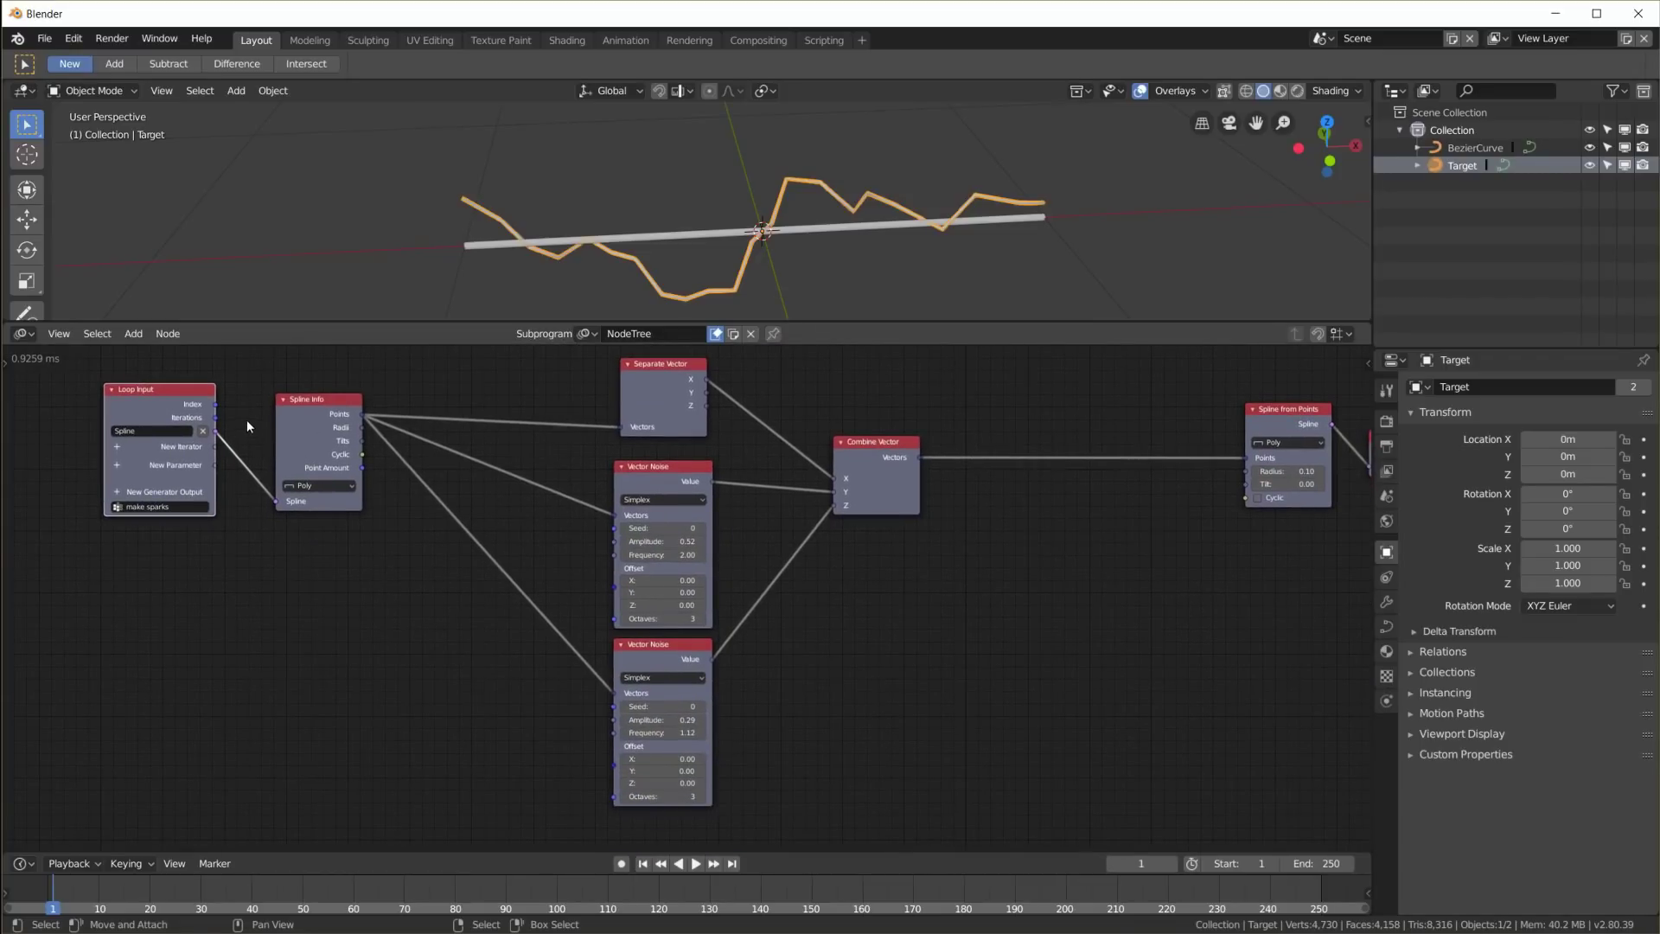
{"action": "left_click_drag", "start_coordinate": [216, 405], "coordinate": [613, 542]}
{"action": "right_click_drag", "start_coordinate": [576, 524], "coordinate": [570, 515], "text": "shift"}
{"action": "left_click_drag", "start_coordinate": [570, 517], "coordinate": [613, 706]}
{"action": "key", "text": "g"}
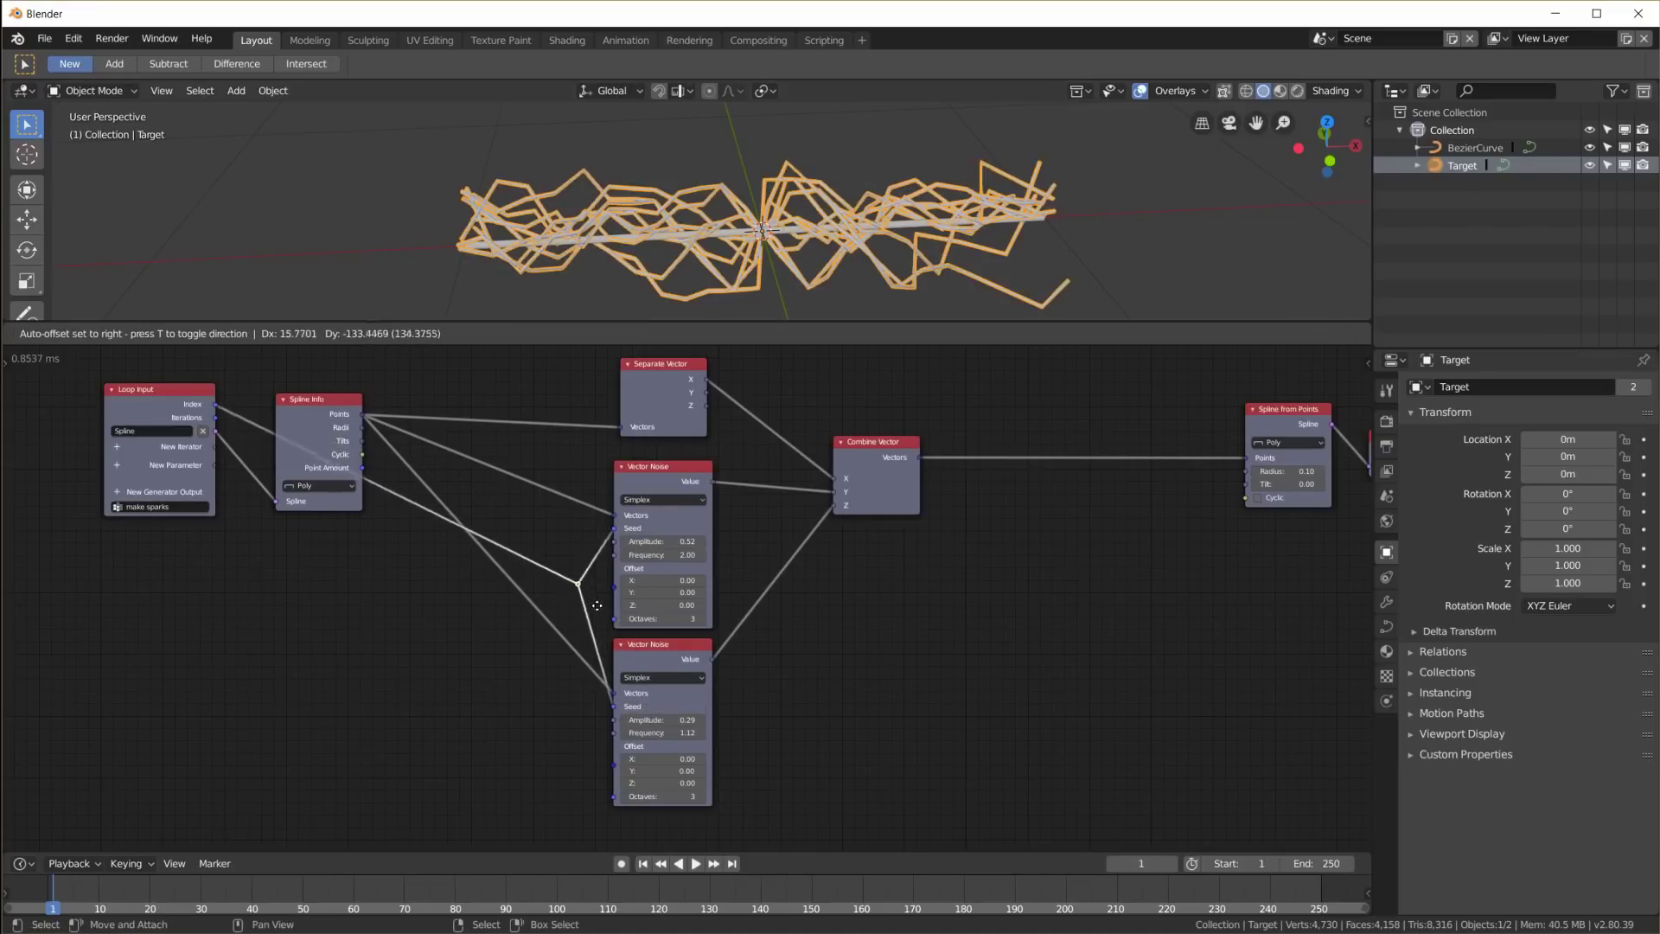
{"action": "left_click", "coordinate": [596, 616]}
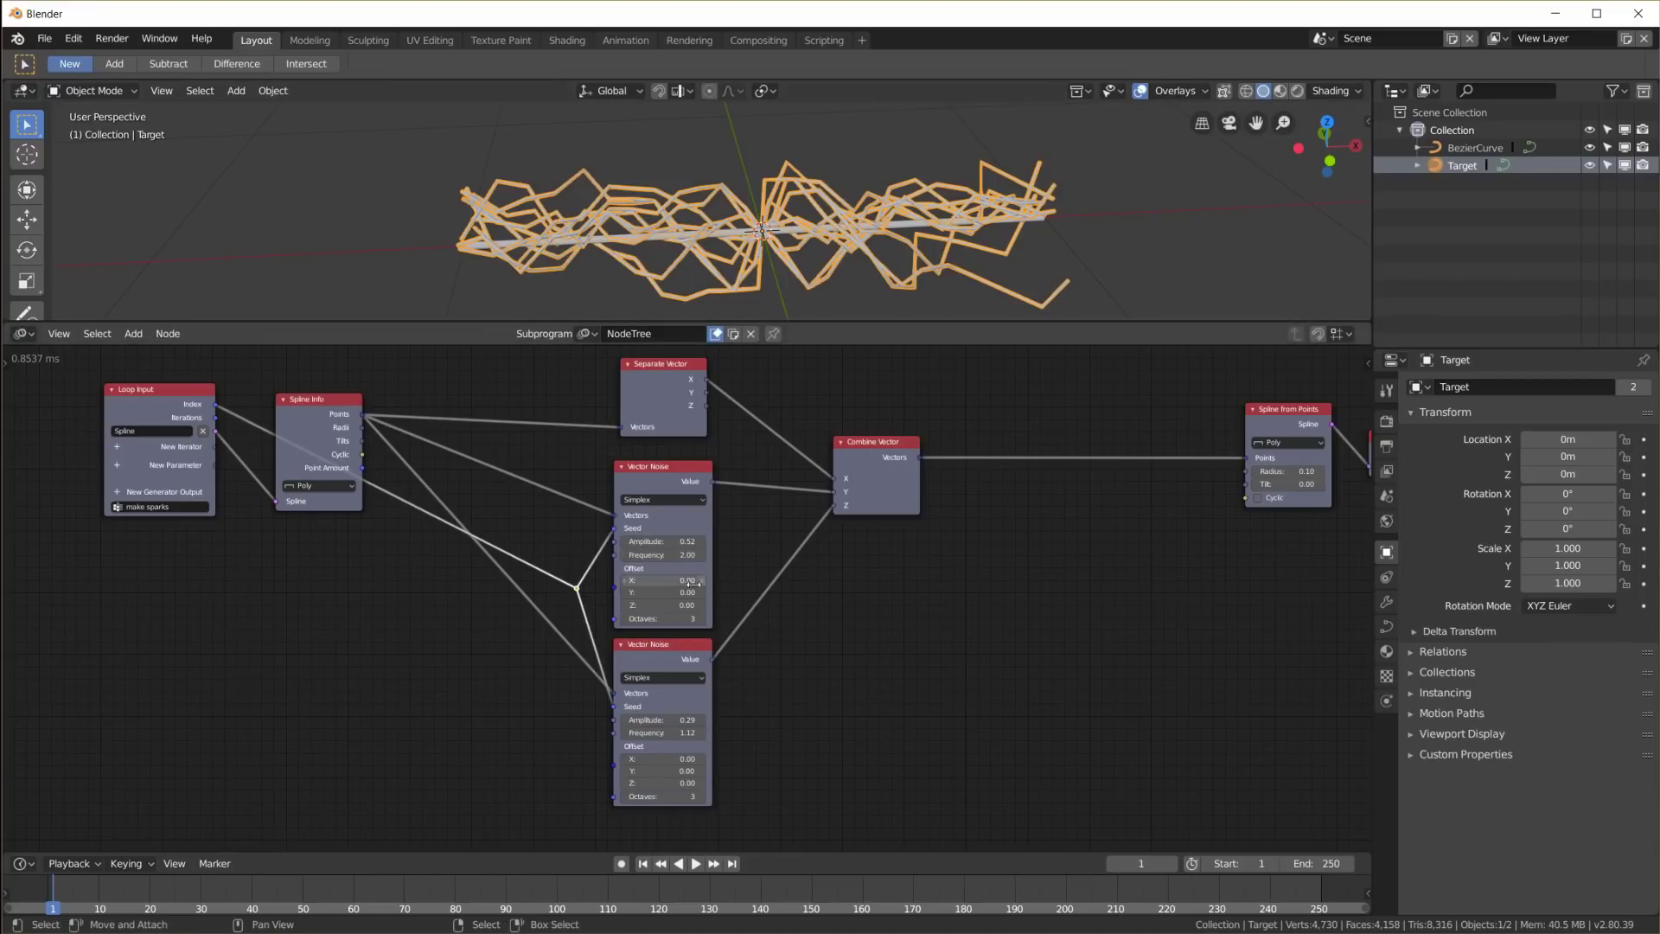
Set the Octaves of the upper Vector Noise node to 5 and inspect the curves from the side
{"action": "middle_click_drag", "start_coordinate": [865, 199], "coordinate": [795, 264]}
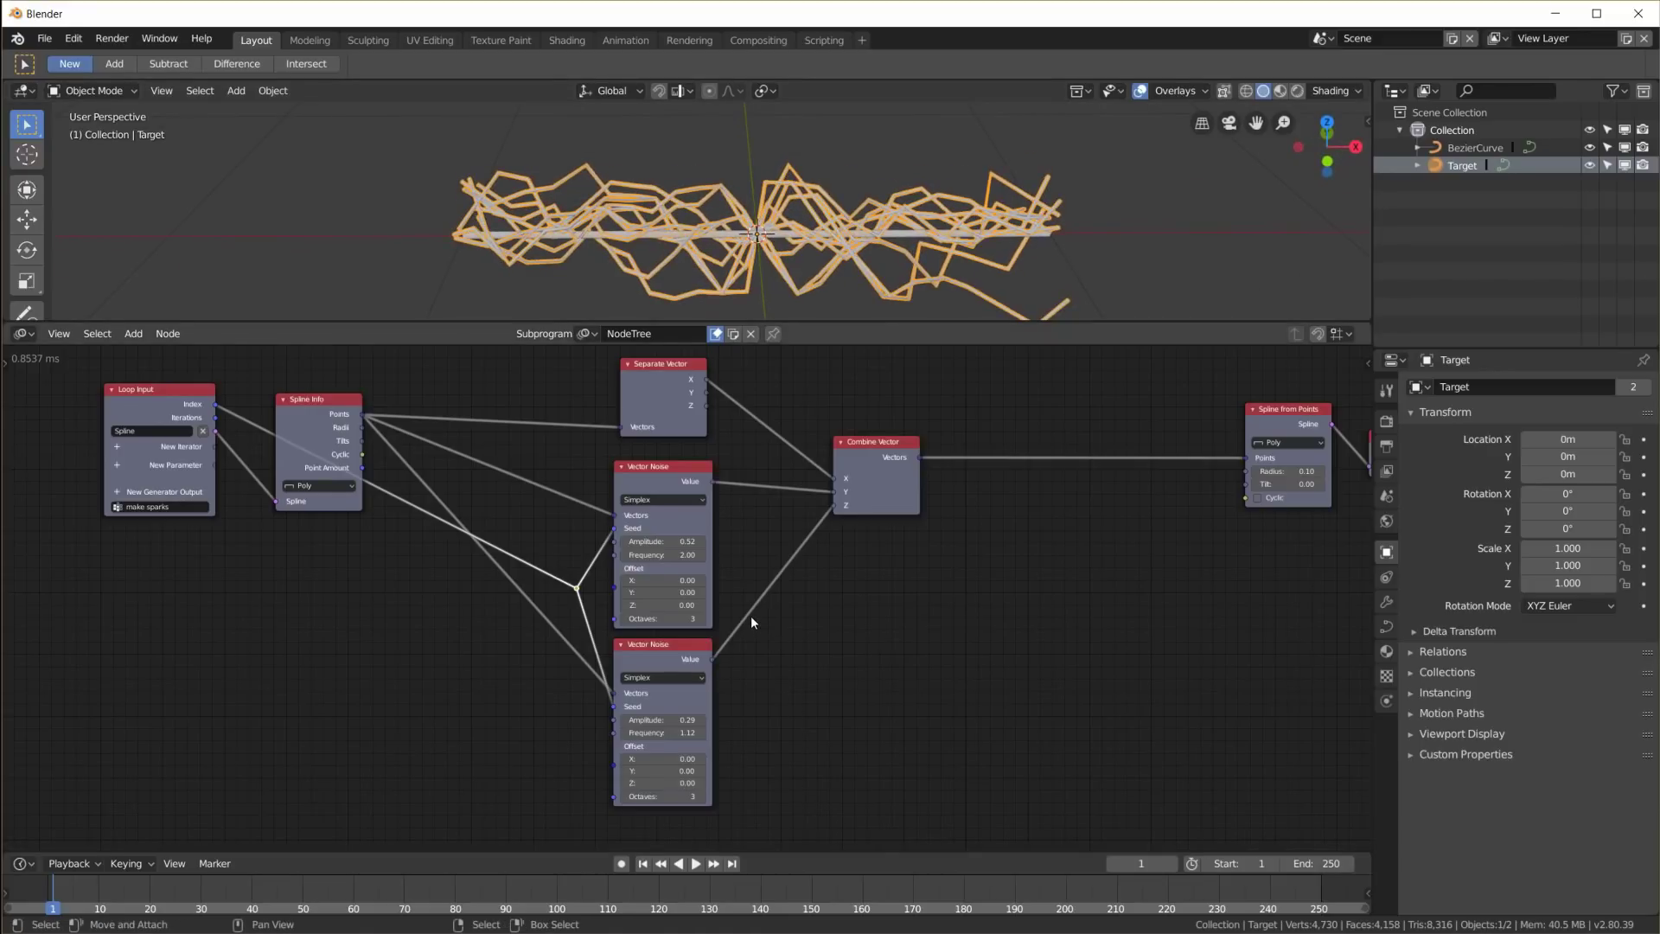
{"action": "left_click", "coordinate": [703, 619]}
{"action": "left_click", "coordinate": [703, 619]}
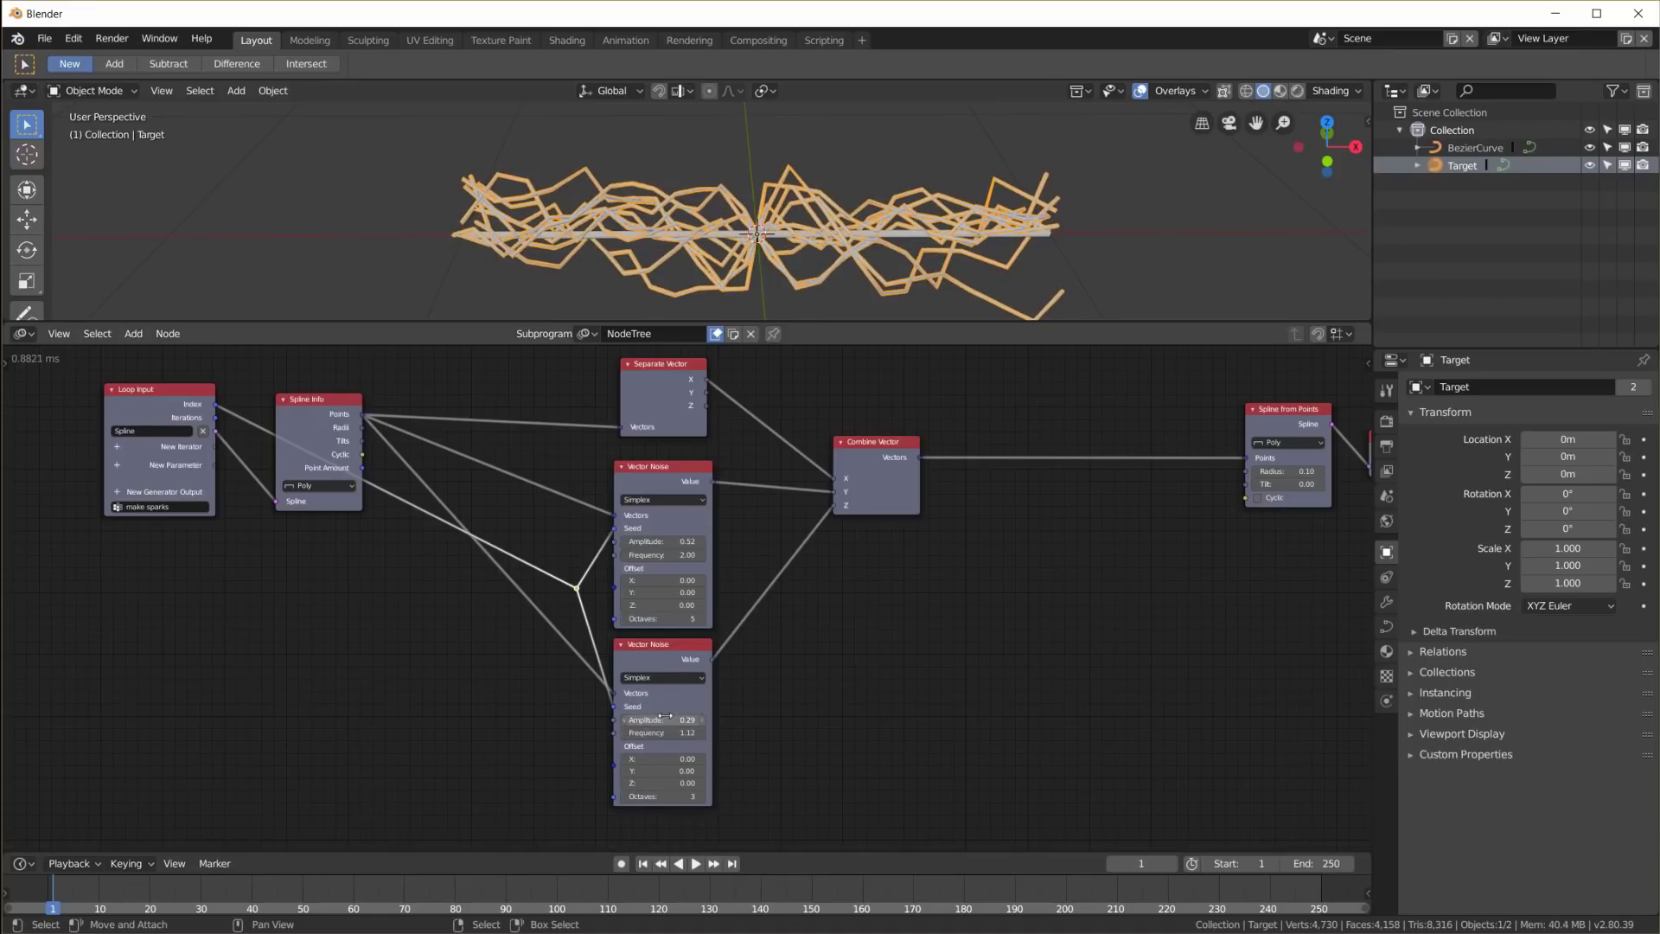
{"action": "middle_click_drag", "start_coordinate": [743, 246], "coordinate": [829, 259]}
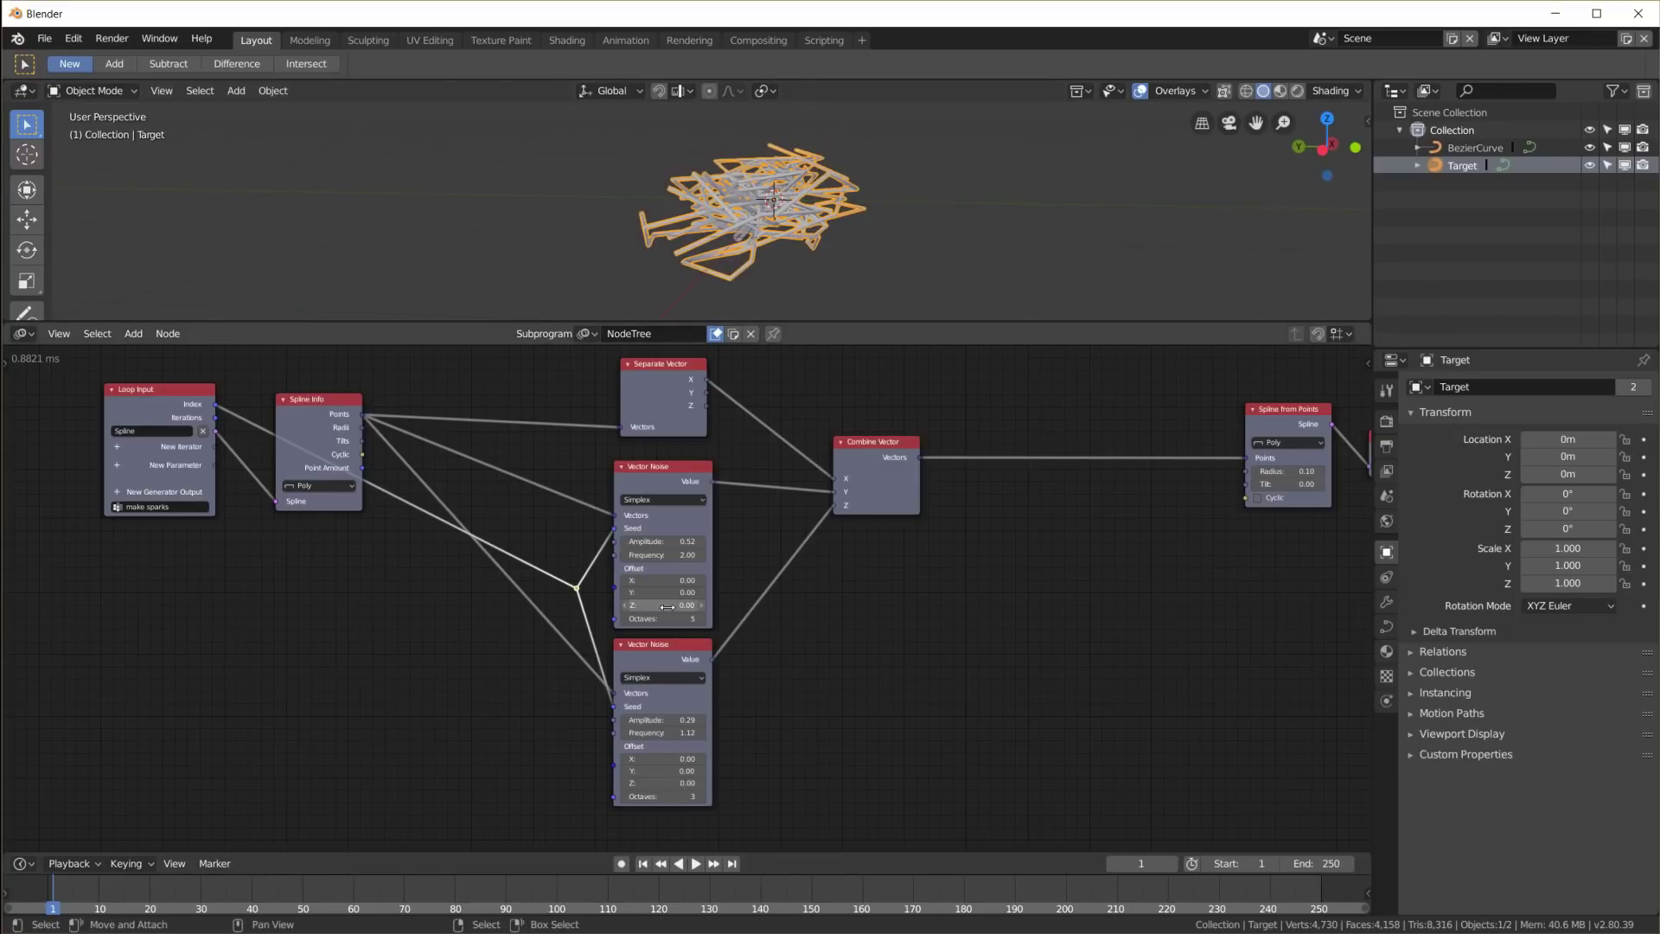
Set the Amplitude to 0.43 on the upper Vector Noise node and to 0.38 on the lower one
{"action": "left_click", "coordinate": [702, 541]}
{"action": "left_click_drag", "start_coordinate": [692, 542], "coordinate": [652, 541]}
{"action": "left_click_drag", "start_coordinate": [670, 720], "coordinate": [704, 719]}
{"action": "middle_click_drag", "start_coordinate": [864, 143], "coordinate": [695, 256]}
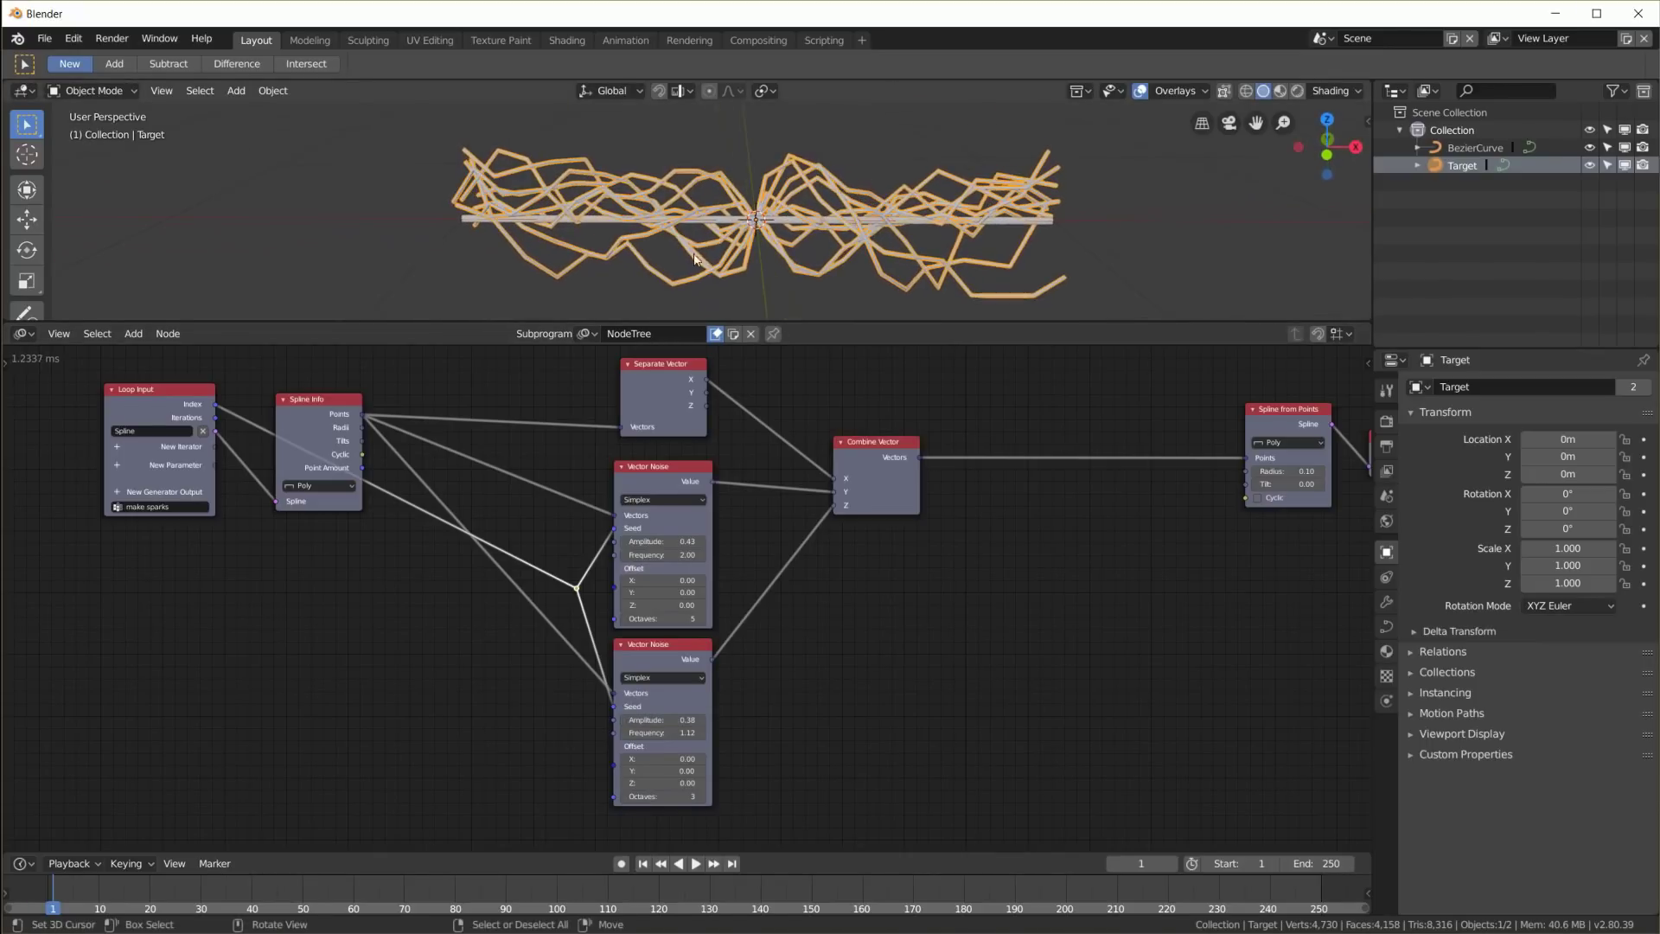
{"action": "middle_click_drag", "start_coordinate": [797, 248], "coordinate": [812, 232]}
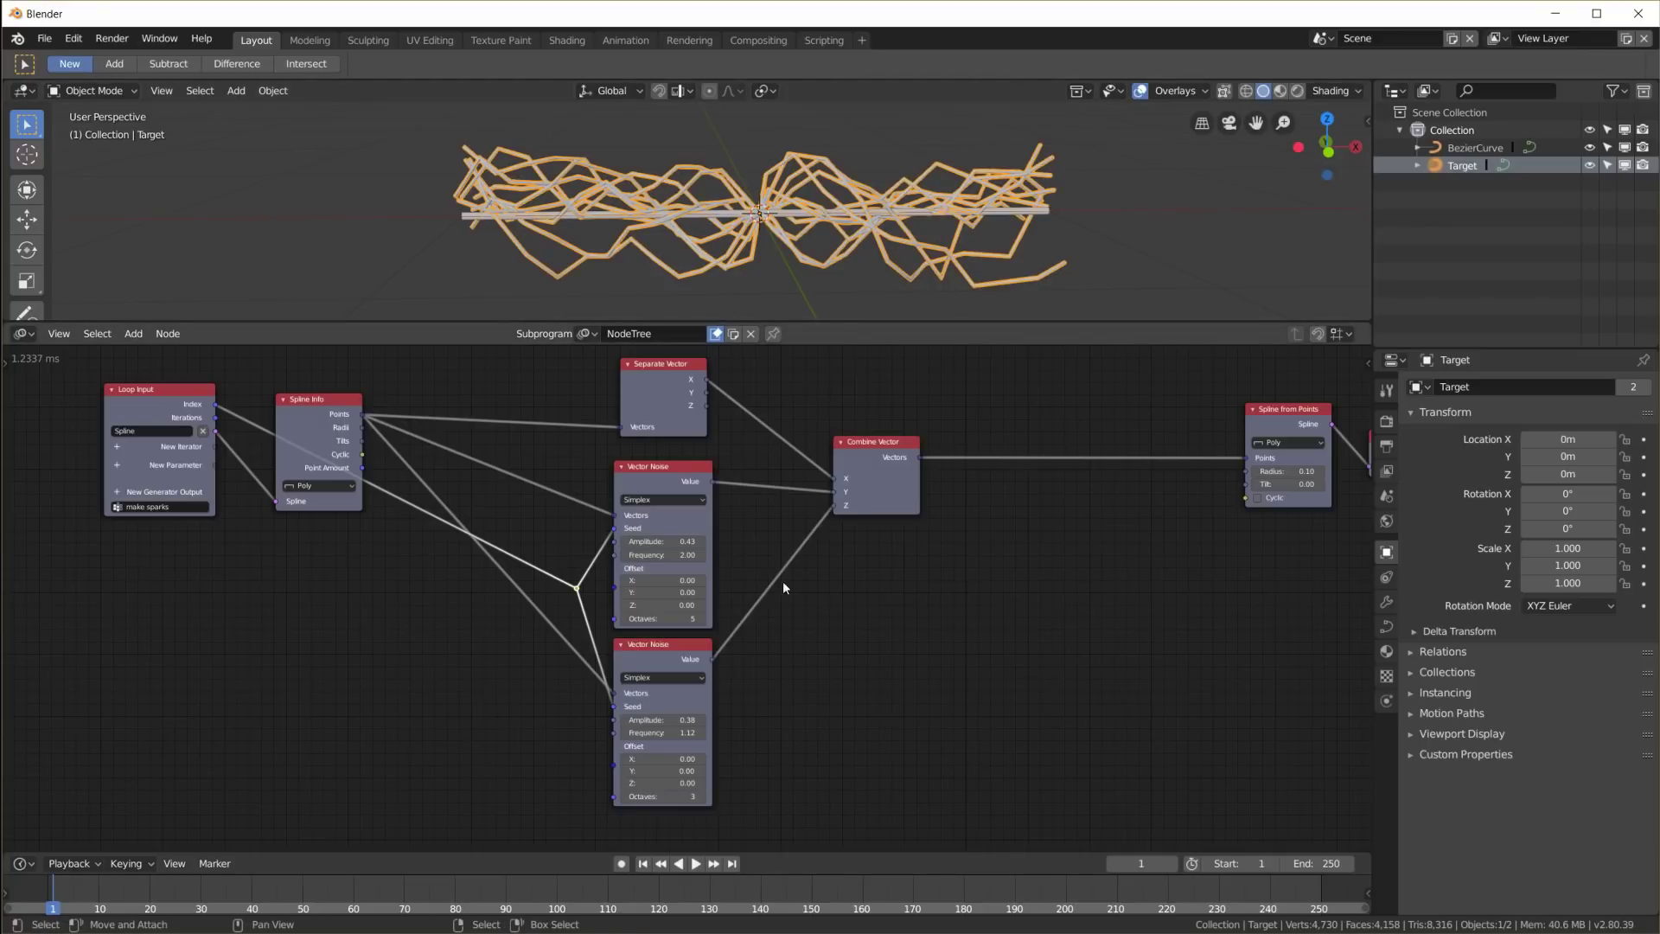
Try shifting the upper Vector Noise's pattern by setting its X Offset to about 3.09
{"action": "scroll", "coordinate": [683, 592], "scroll_direction": "up", "scroll_amount": 4}
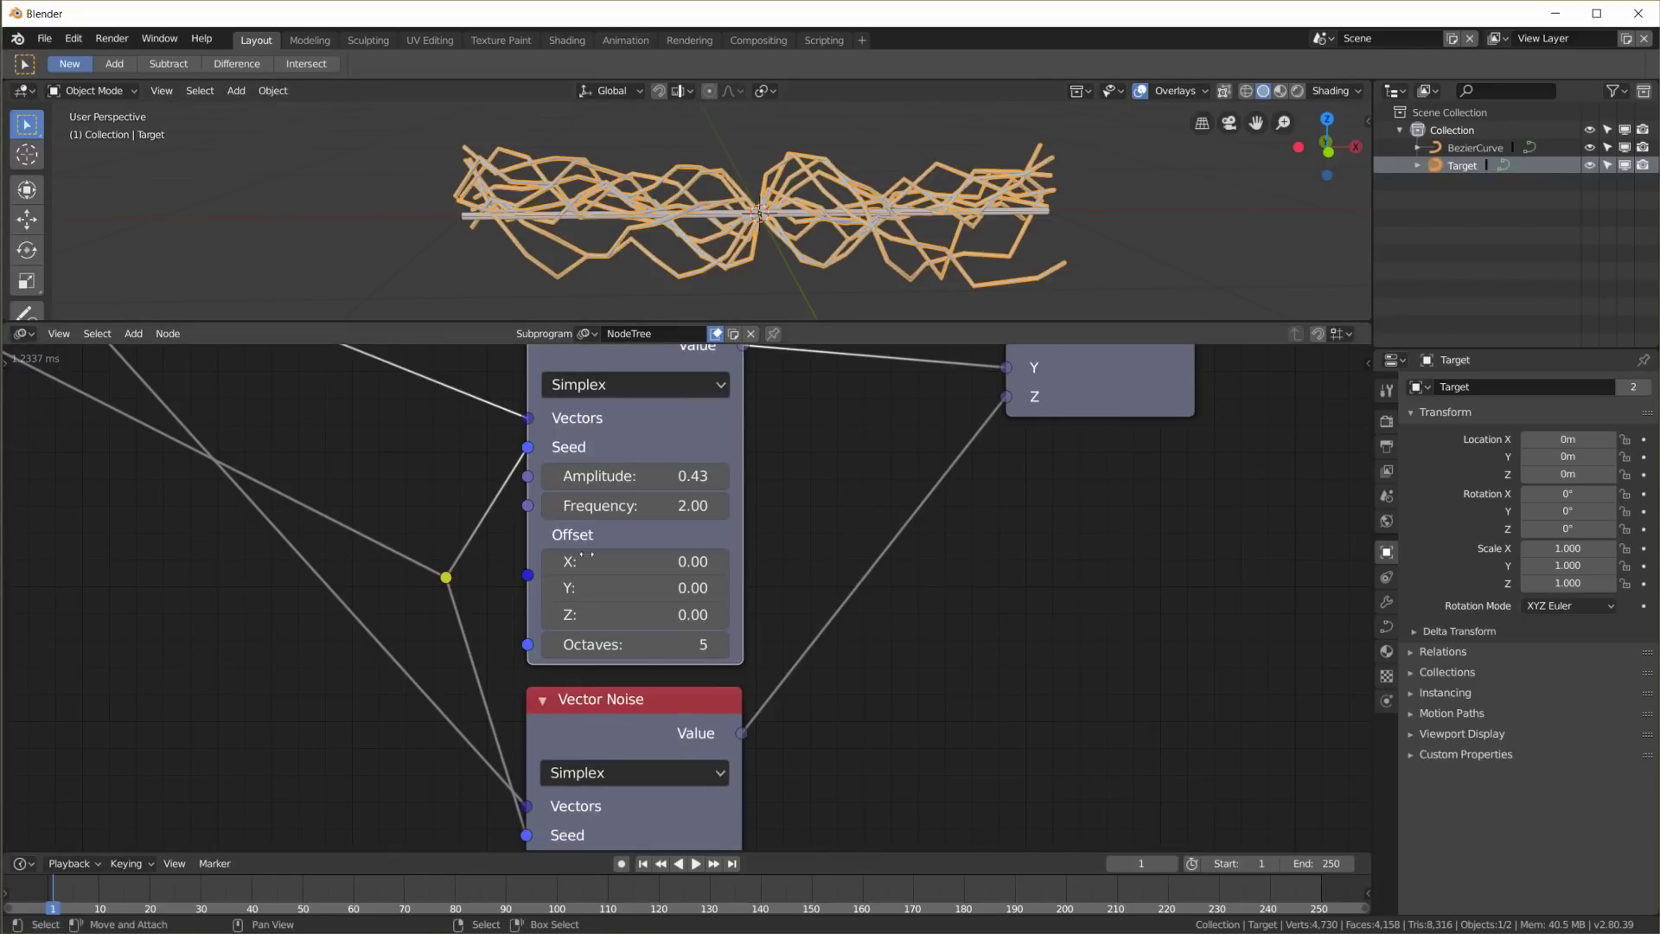
{"action": "scroll", "coordinate": [632, 571], "scroll_direction": "down", "scroll_amount": 1}
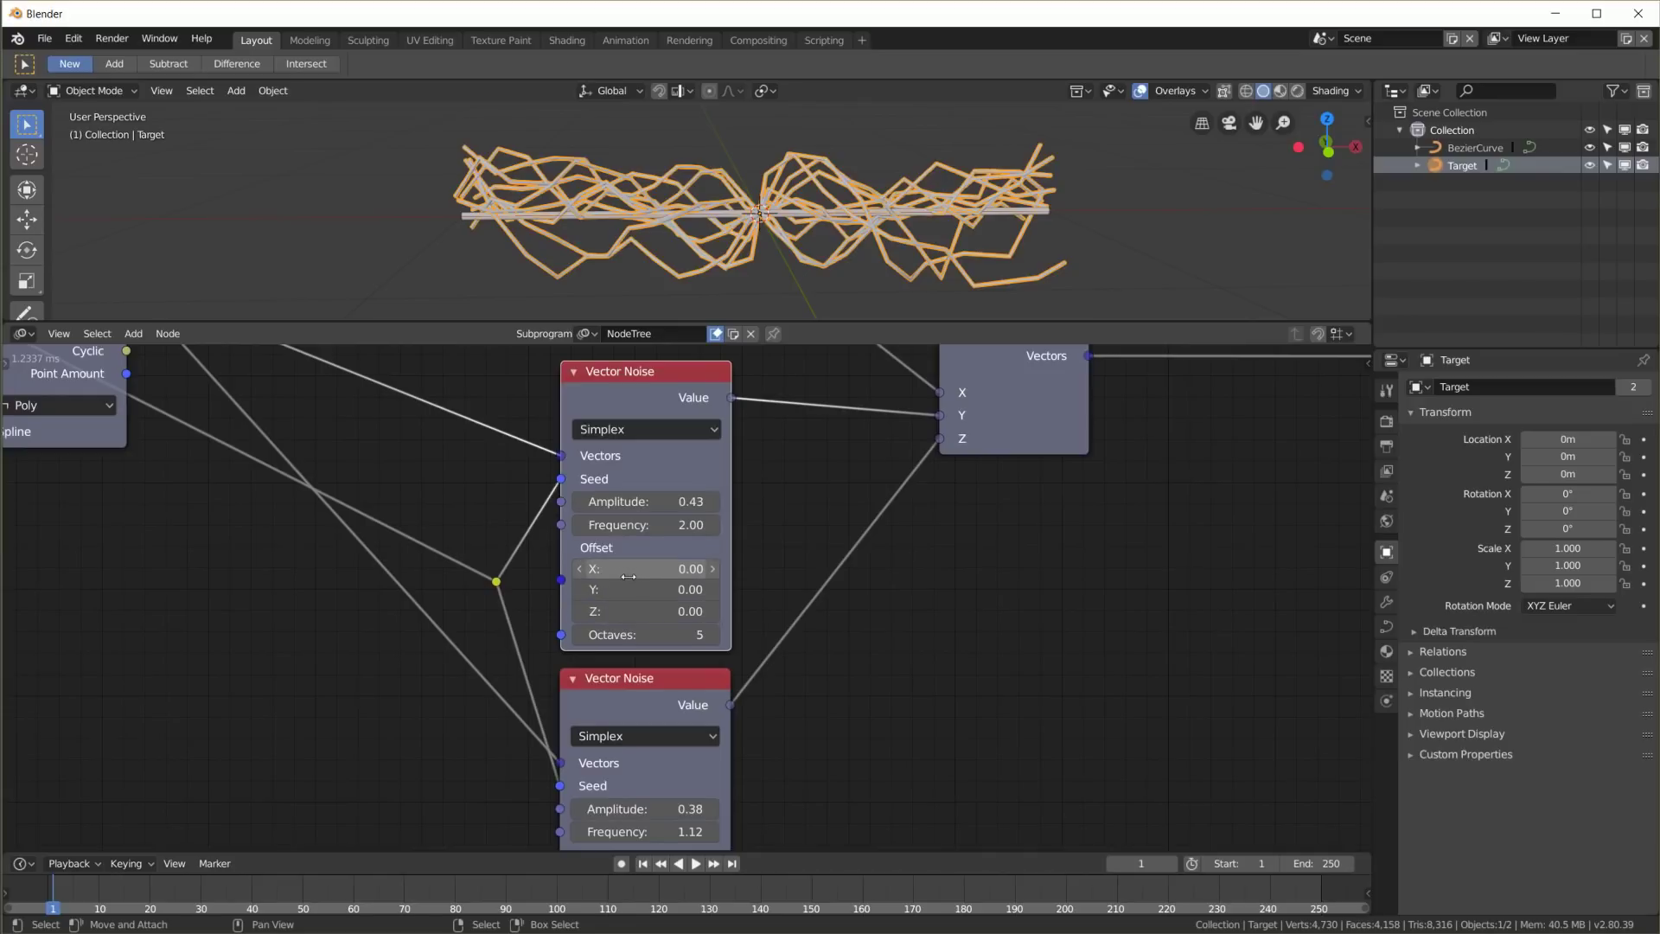
{"action": "left_click_drag", "start_coordinate": [640, 568], "coordinate": [822, 568]}
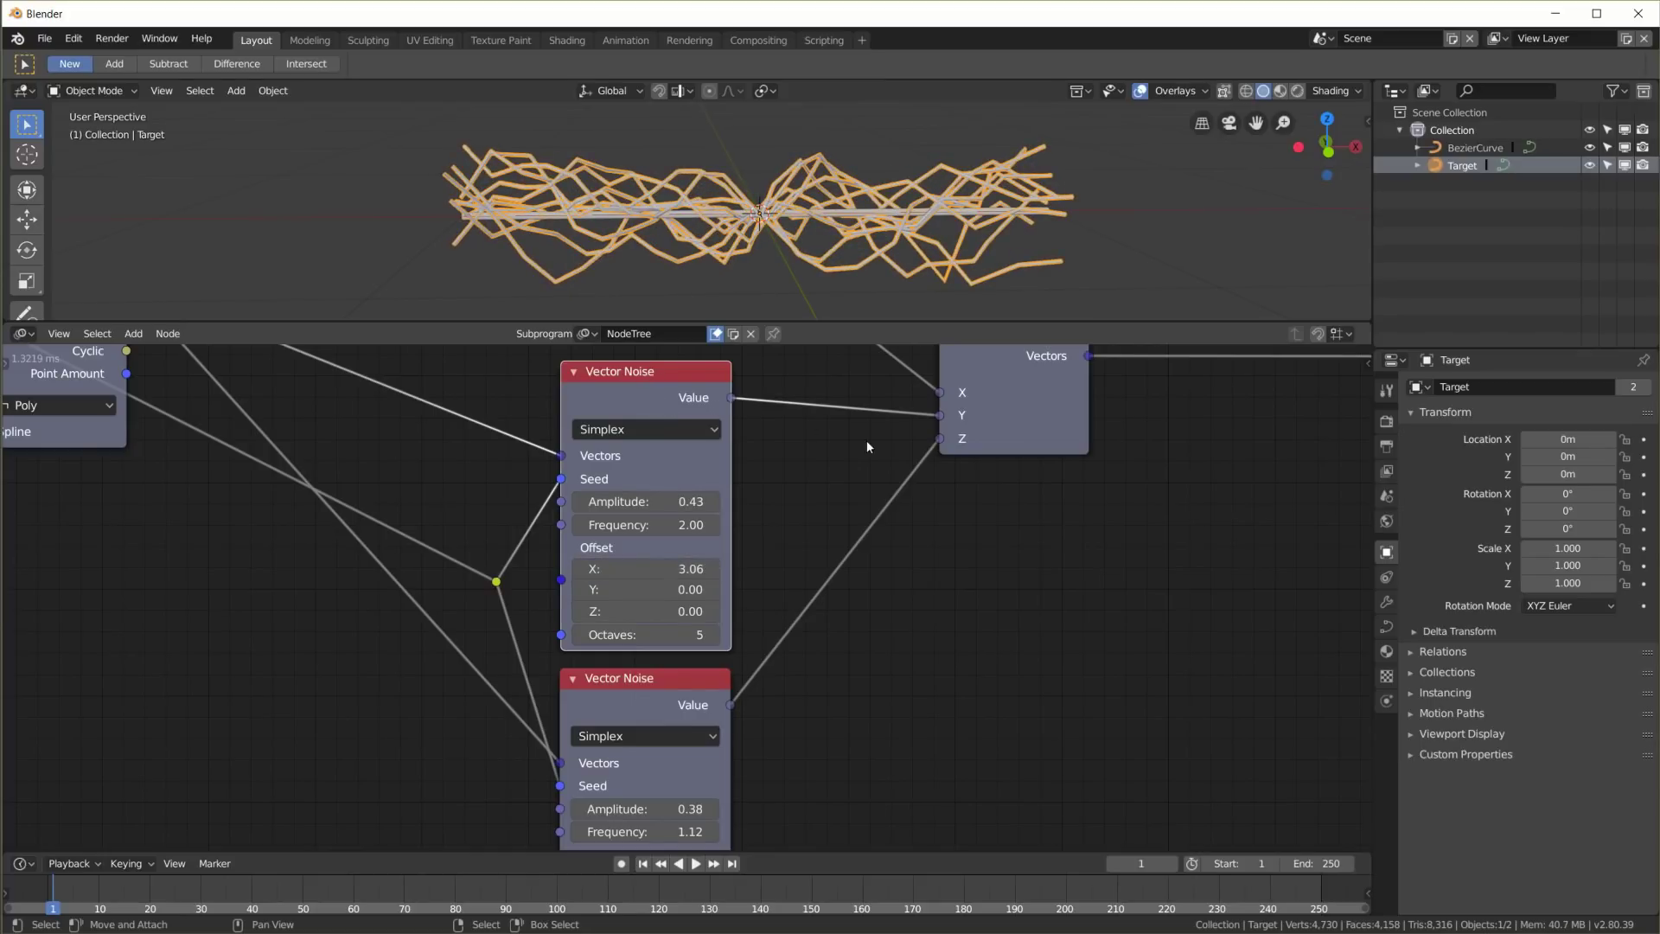
{"action": "mouse_move", "coordinate": [666, 568]}
{"action": "left_mouse_down"}
{"action": "mouse_move", "coordinate": [742, 568]}
{"action": "mouse_move", "coordinate": [670, 568]}
{"action": "left_mouse_up"}
{"action": "scroll", "coordinate": [769, 726], "scroll_direction": "down", "scroll_amount": 2}
{"action": "scroll", "coordinate": [773, 728], "scroll_direction": "up", "scroll_amount": 2}
Add a Time Info node and link its Frame through a Combine Vector's X to the upper Vector Noise's Offset
{"action": "middle_click_drag", "start_coordinate": [773, 729], "coordinate": [1003, 684]}
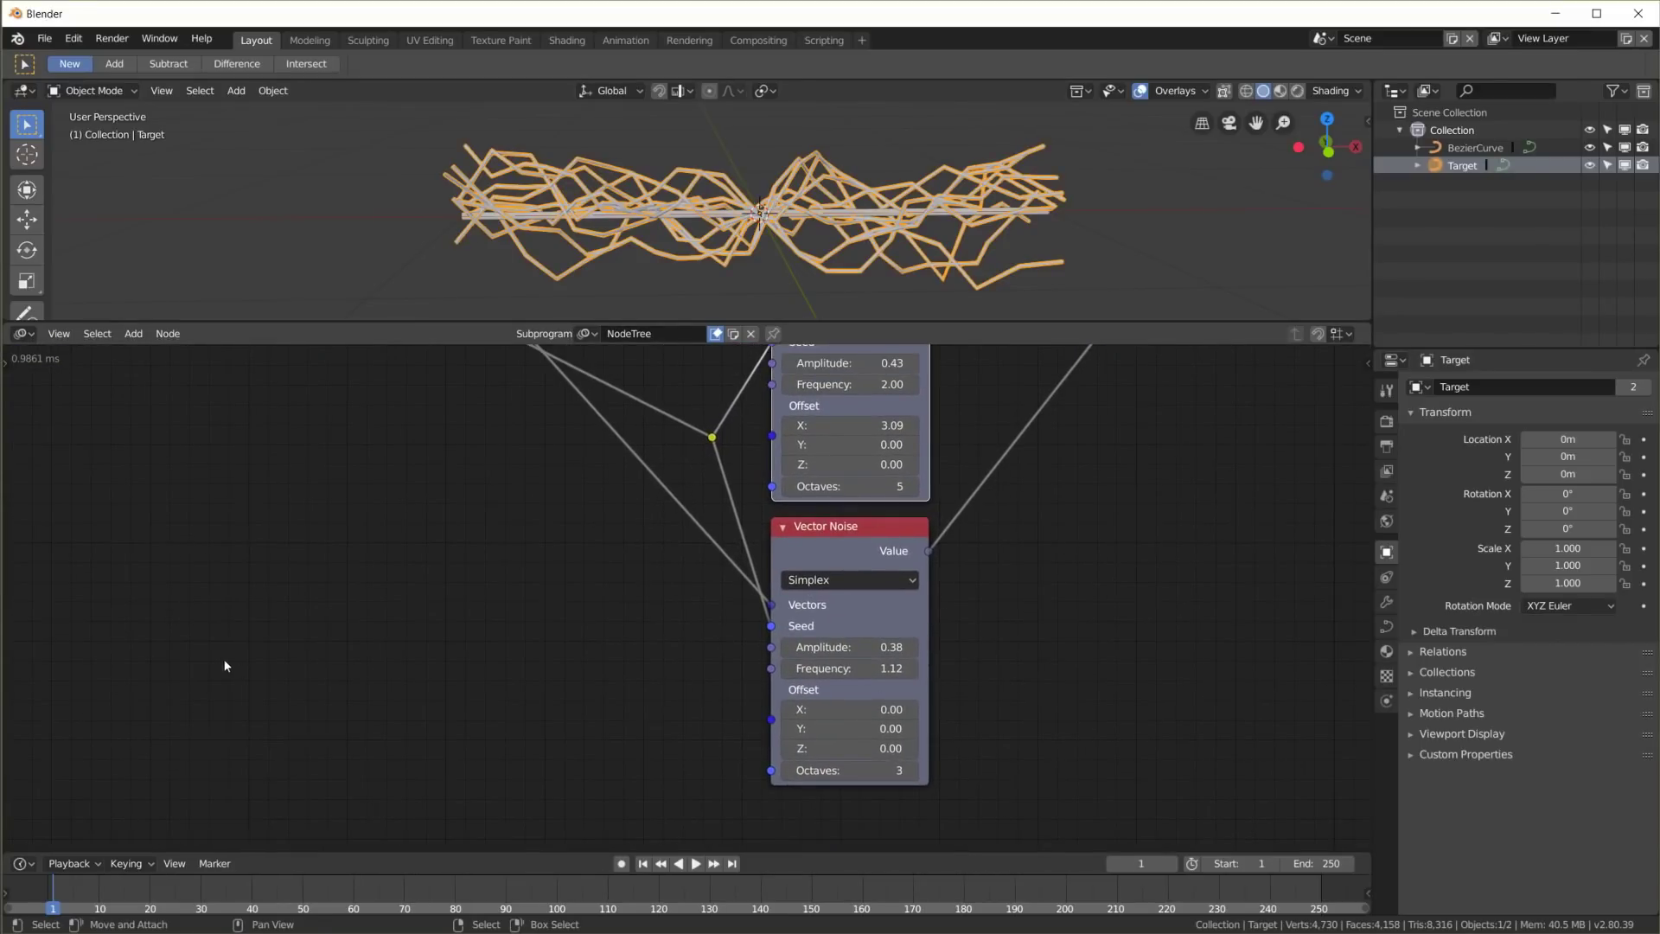
{"action": "key", "text": "shift+a"}
{"action": "mouse_move", "coordinate": [216, 702]}
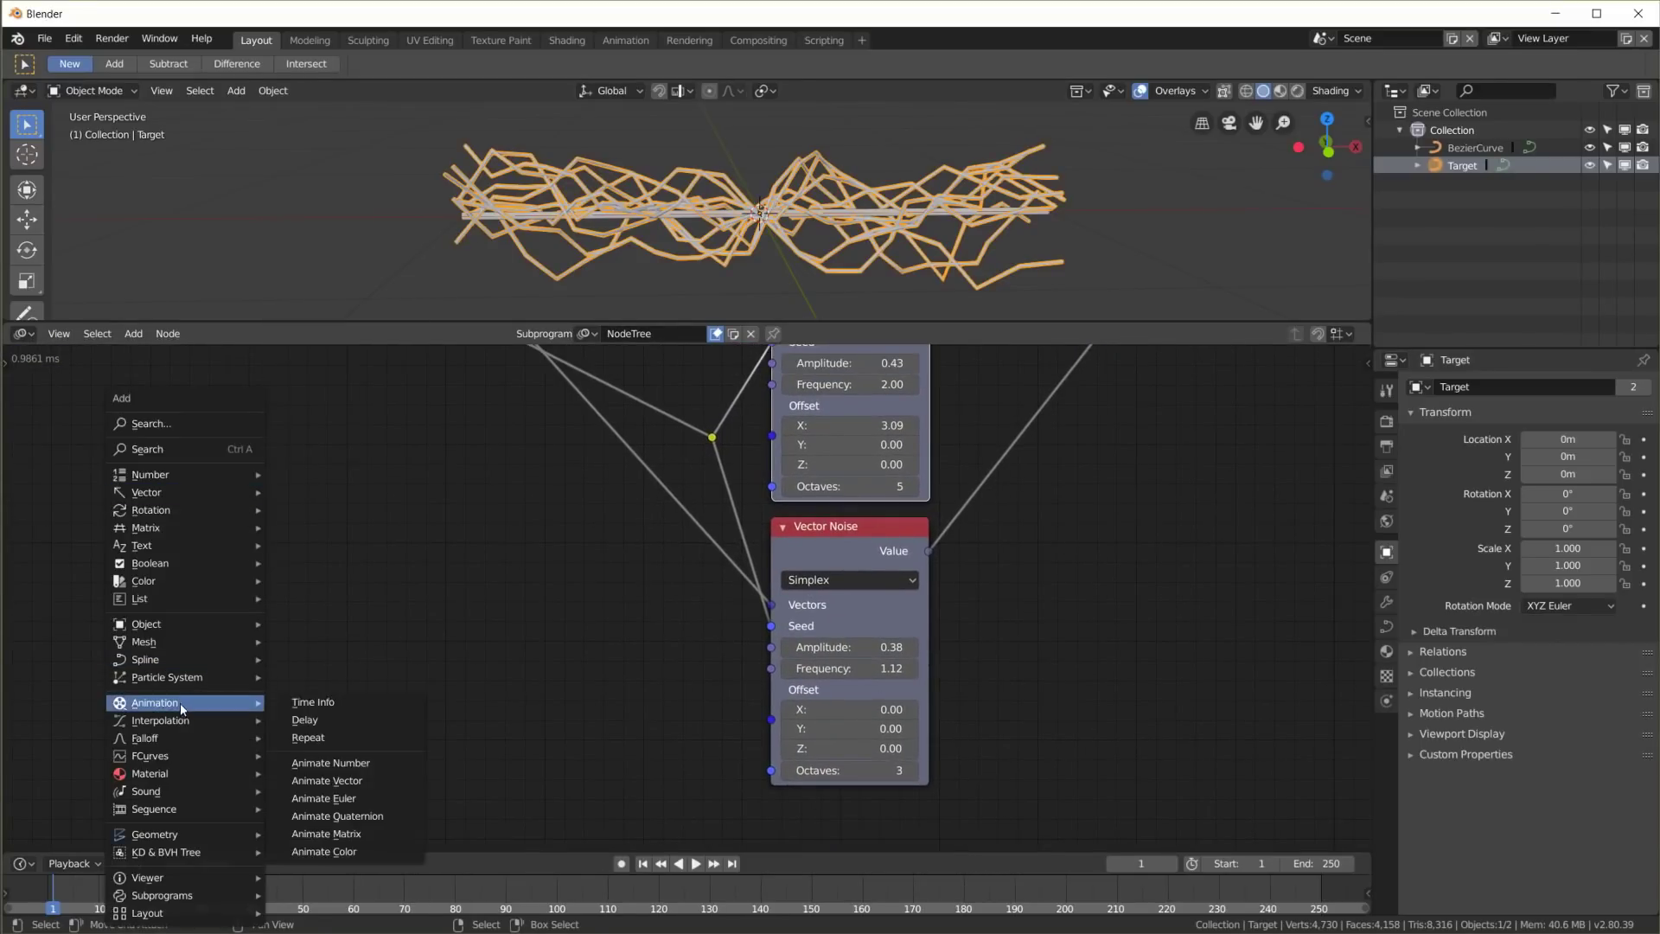
{"action": "left_click", "coordinate": [324, 702]}
{"action": "left_click_drag", "start_coordinate": [230, 721], "coordinate": [766, 436]}
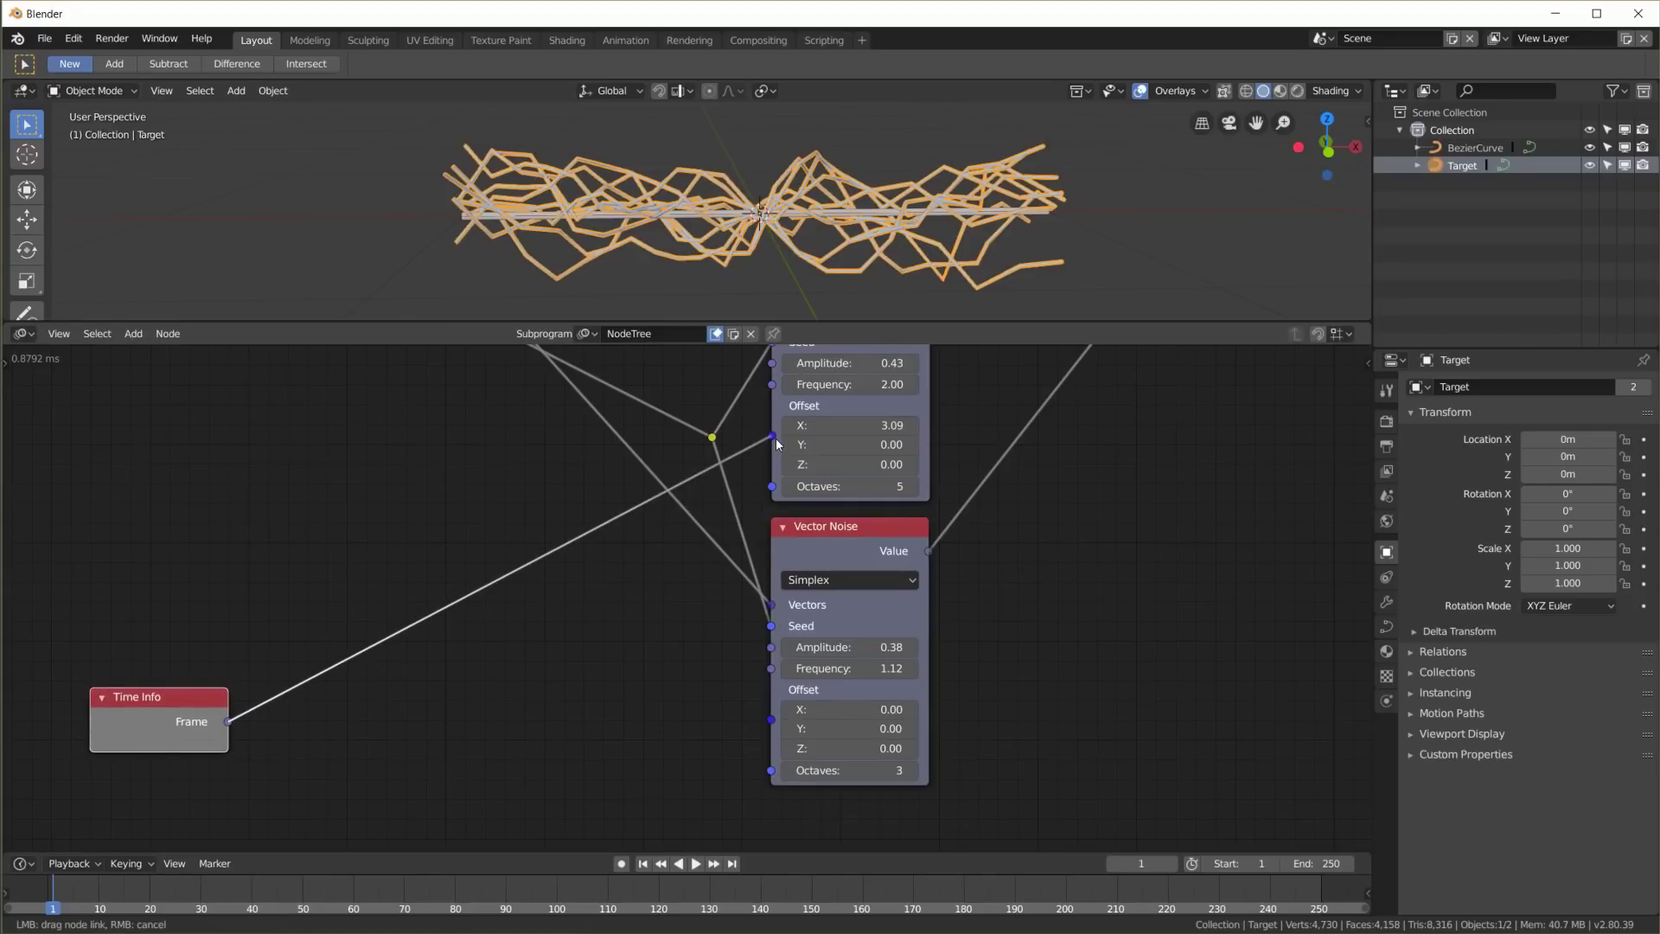
{"action": "left_click_drag", "start_coordinate": [775, 438], "coordinate": [775, 433]}
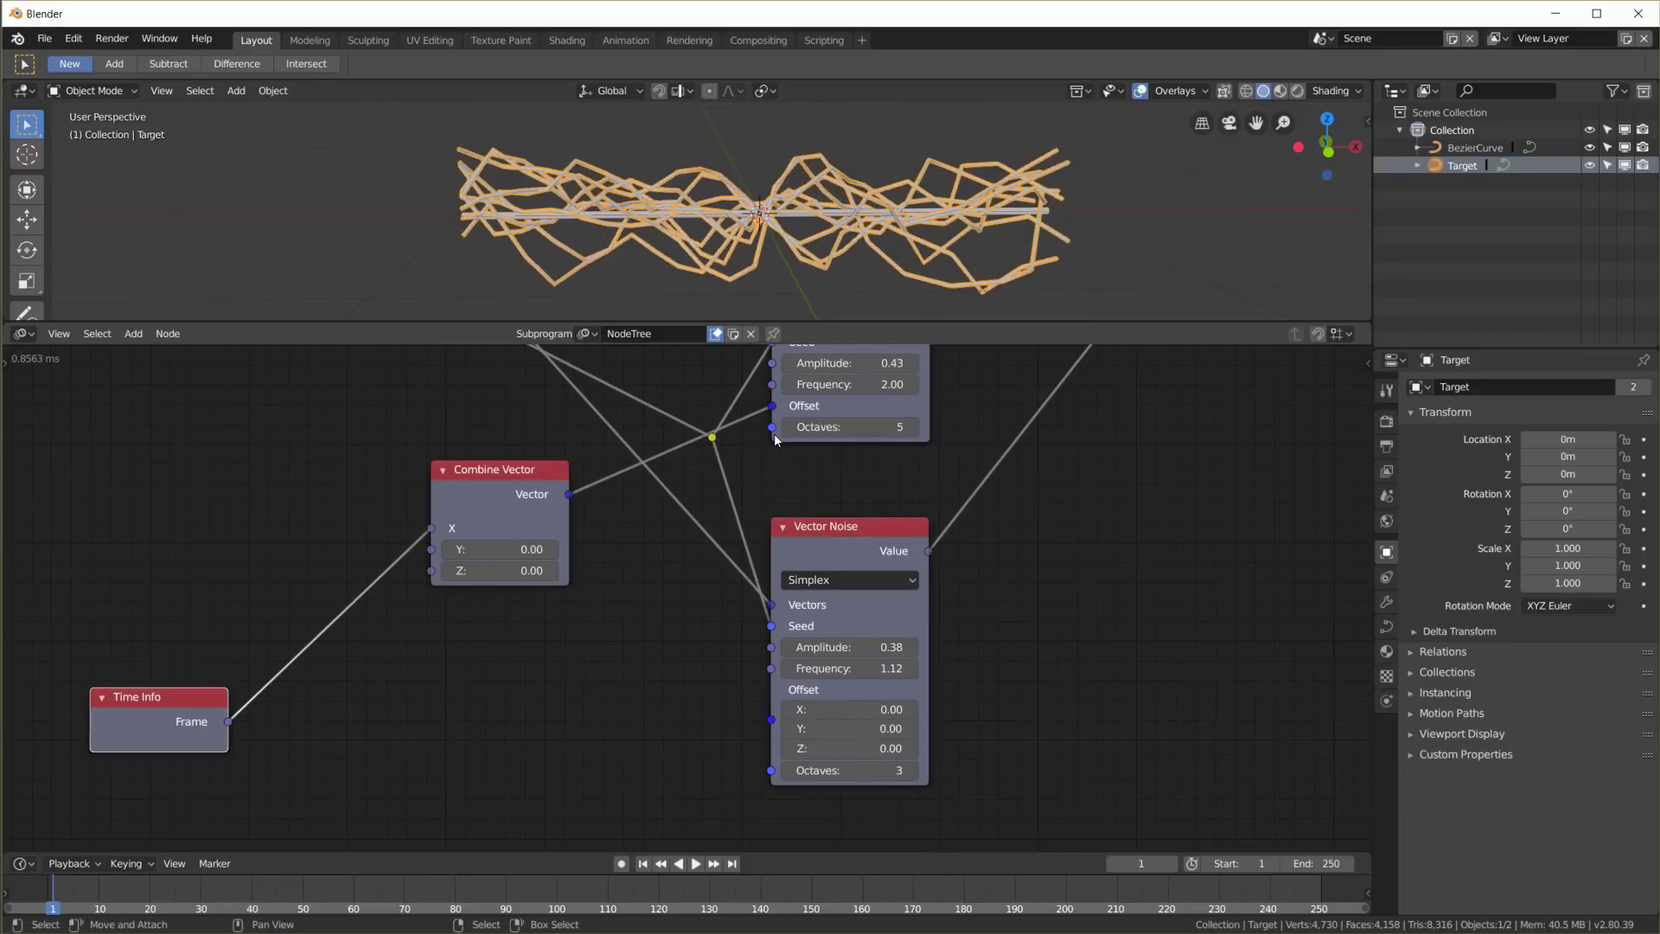
{"action": "left_click_drag", "start_coordinate": [500, 470], "coordinate": [517, 488]}
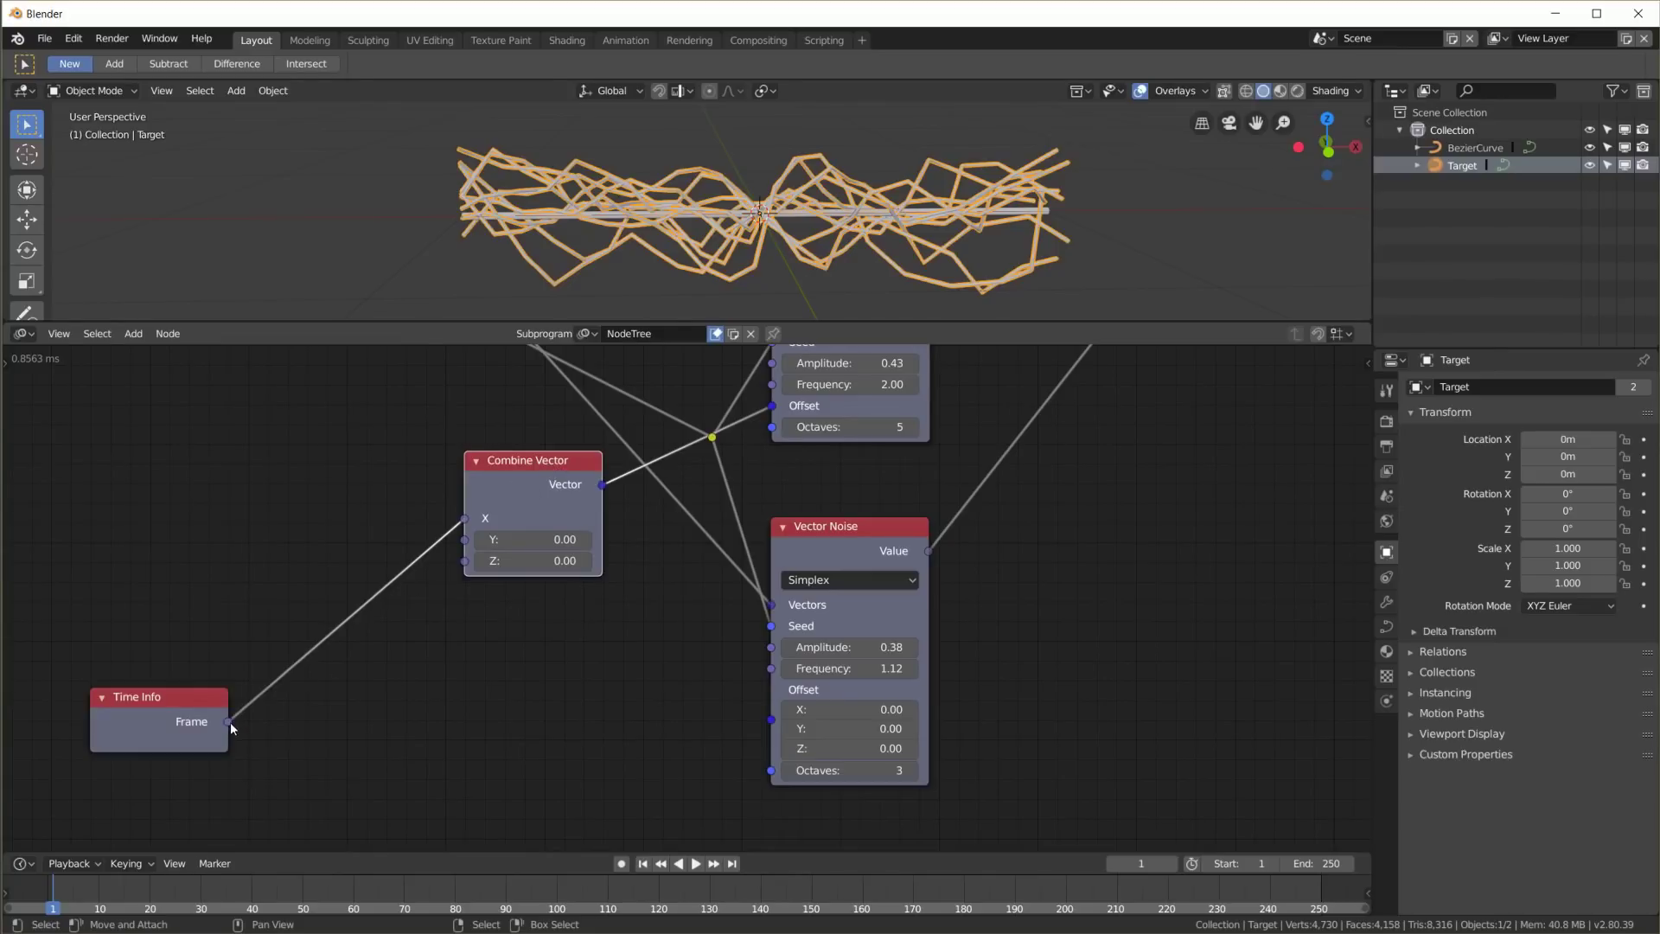
Play the animation briefly to check the moving noise, then stop it and go to frame 31
{"action": "key", "text": "space"}
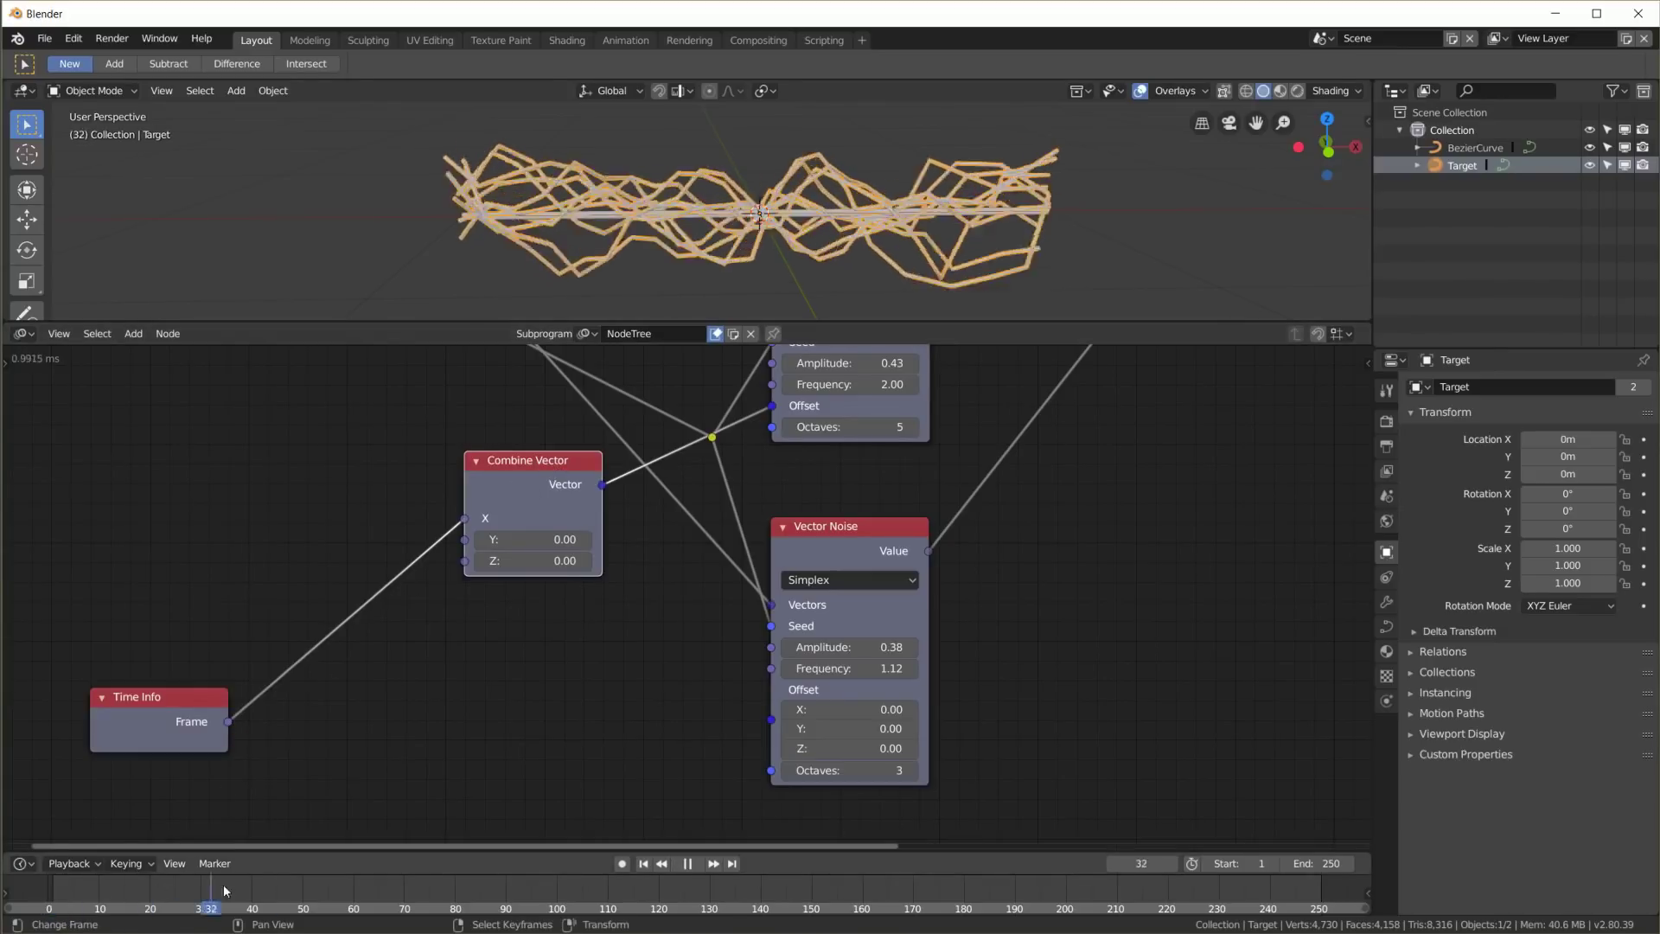
{"action": "key", "text": "space"}
{"action": "left_click", "coordinate": [208, 883]}
Collapse the Combine Vector node that feeds the upper Offset and reposition it between Time Info and the noise nodes
{"action": "left_click_drag", "start_coordinate": [505, 474], "coordinate": [496, 495]}
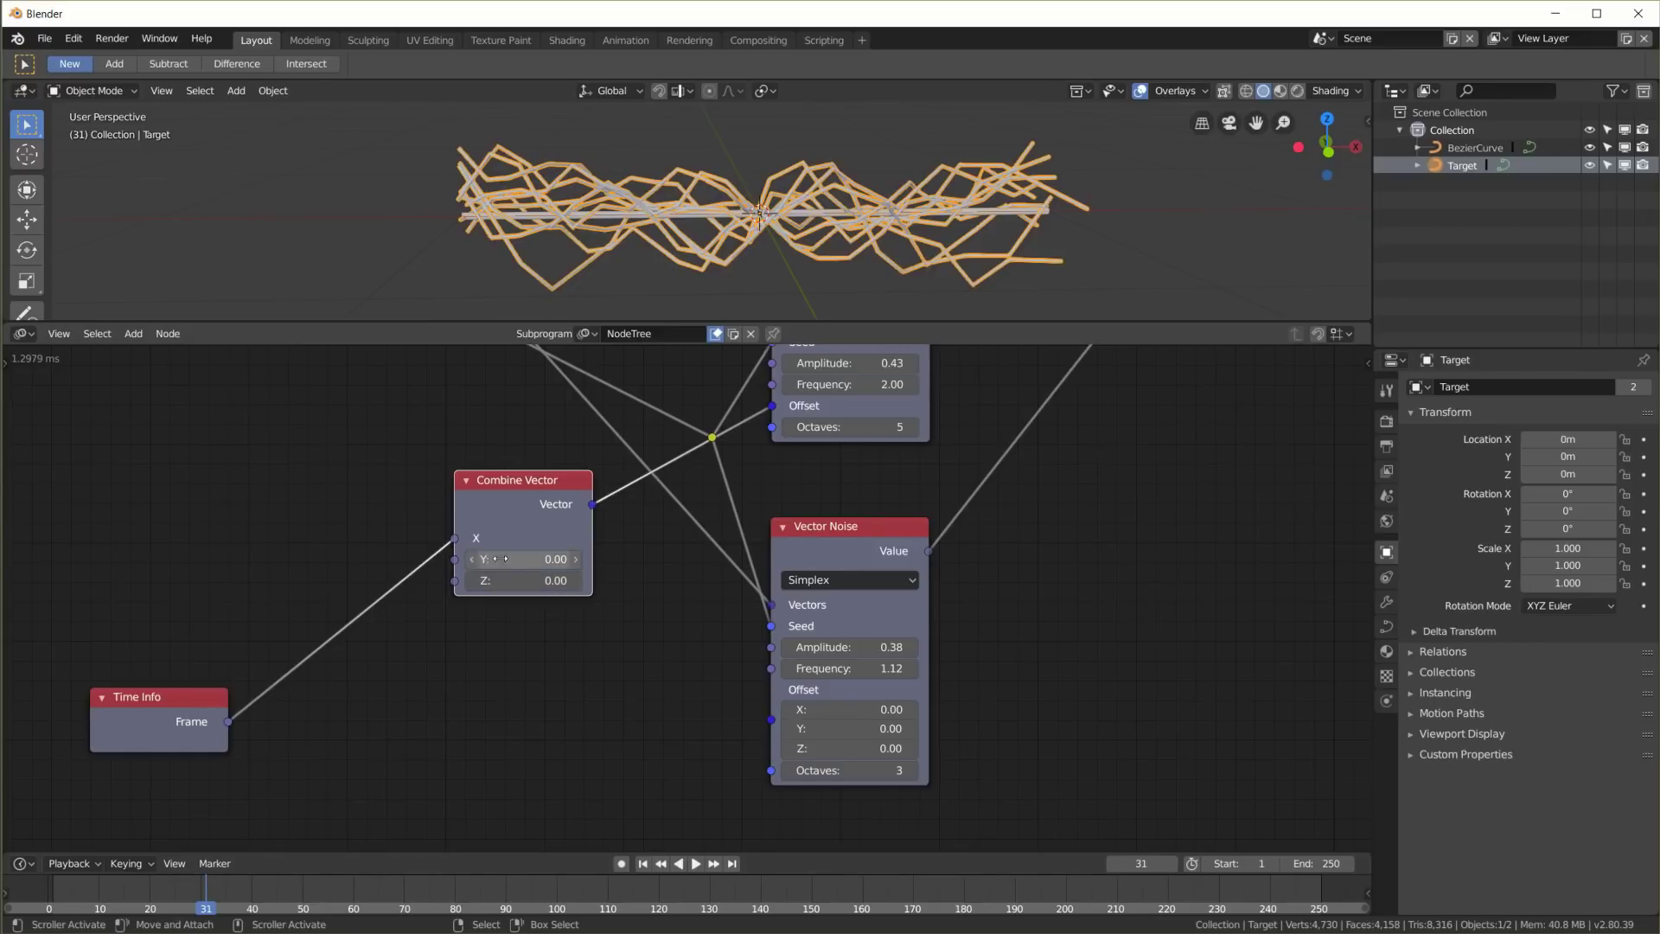
{"action": "key", "text": "h"}
{"action": "left_click_drag", "start_coordinate": [508, 488], "coordinate": [548, 555]}
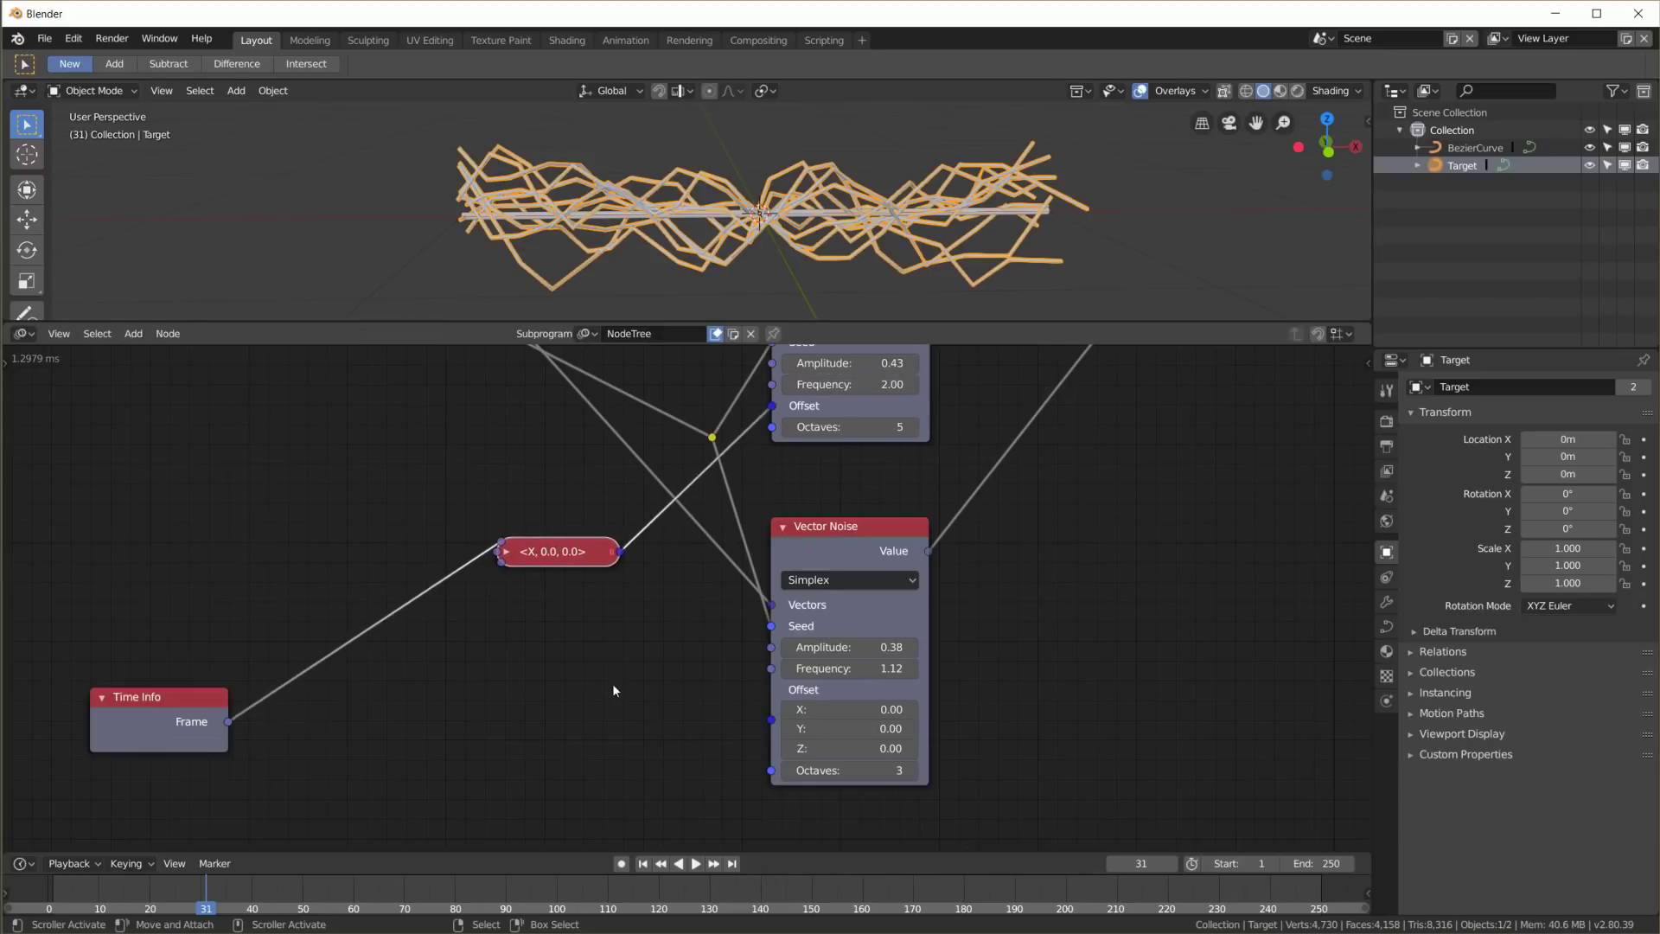
Link Time Info's Frame through a second Combine Vector's Y to the lower Vector Noise's Offset, collapsing and aligning both Combine Vector nodes
{"action": "left_click_drag", "start_coordinate": [228, 721], "coordinate": [772, 721]}
{"action": "left_click_drag", "start_coordinate": [432, 671], "coordinate": [431, 691]}
{"action": "left_click", "coordinate": [443, 612]}
{"action": "left_click_drag", "start_coordinate": [479, 614], "coordinate": [634, 662]}
{"action": "left_click_drag", "start_coordinate": [558, 558], "coordinate": [628, 587]}
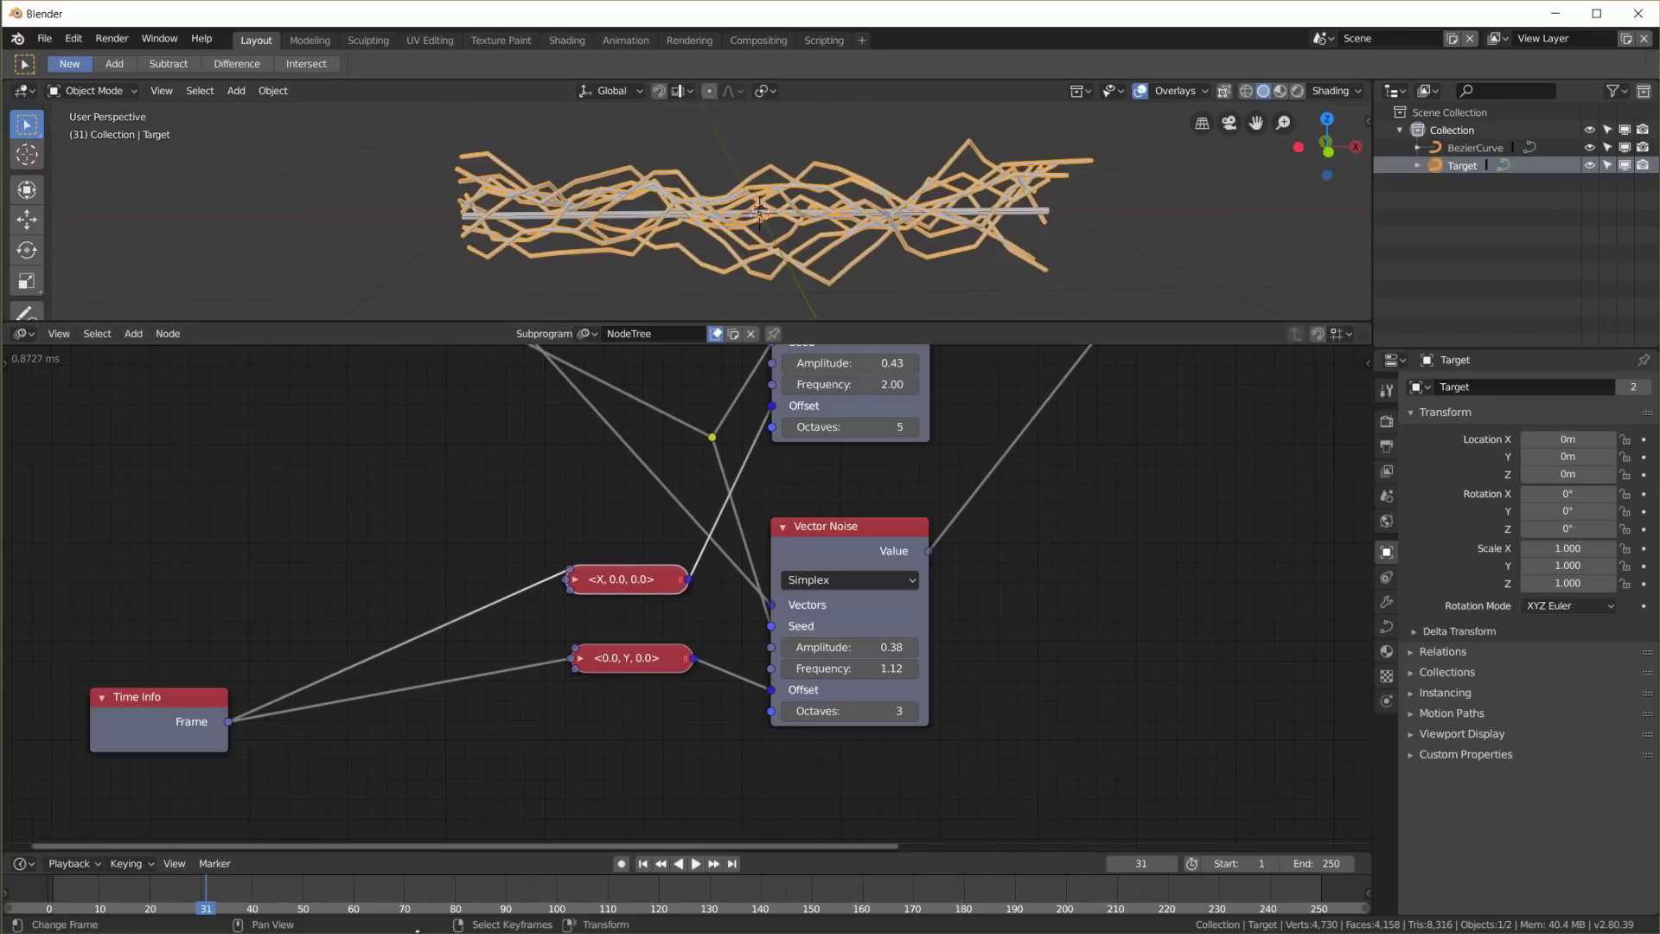
Play the animation from frame 1 to check the speed of both noise offsets, then stop it
{"action": "left_click", "coordinate": [643, 864]}
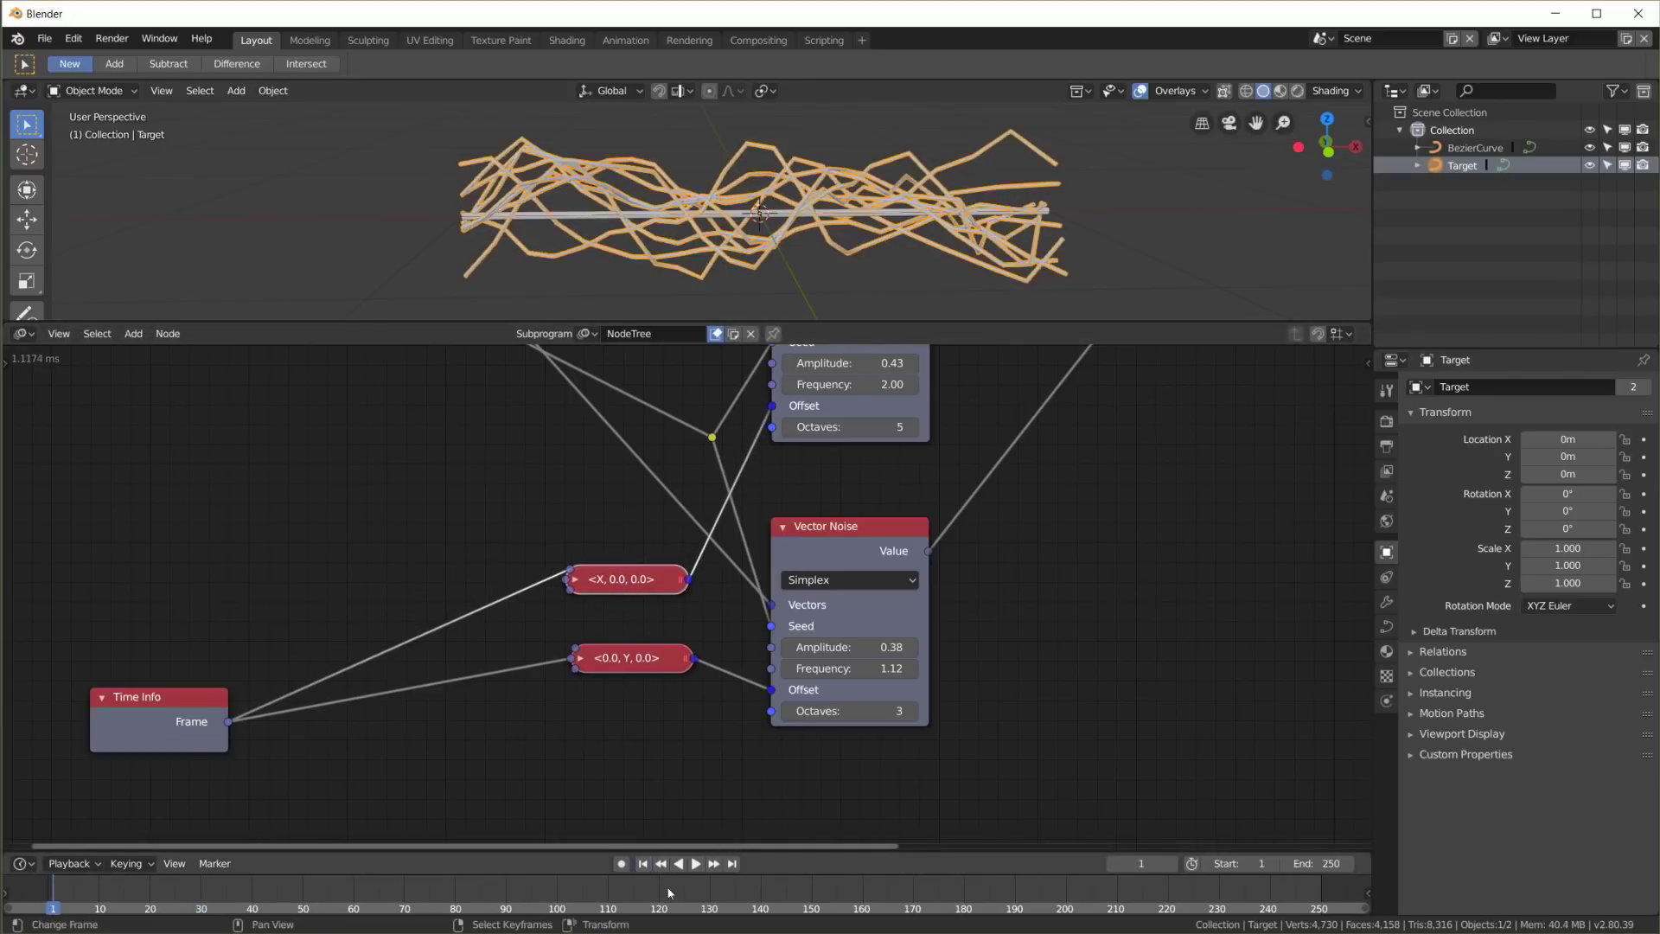
{"action": "left_click", "coordinate": [695, 864]}
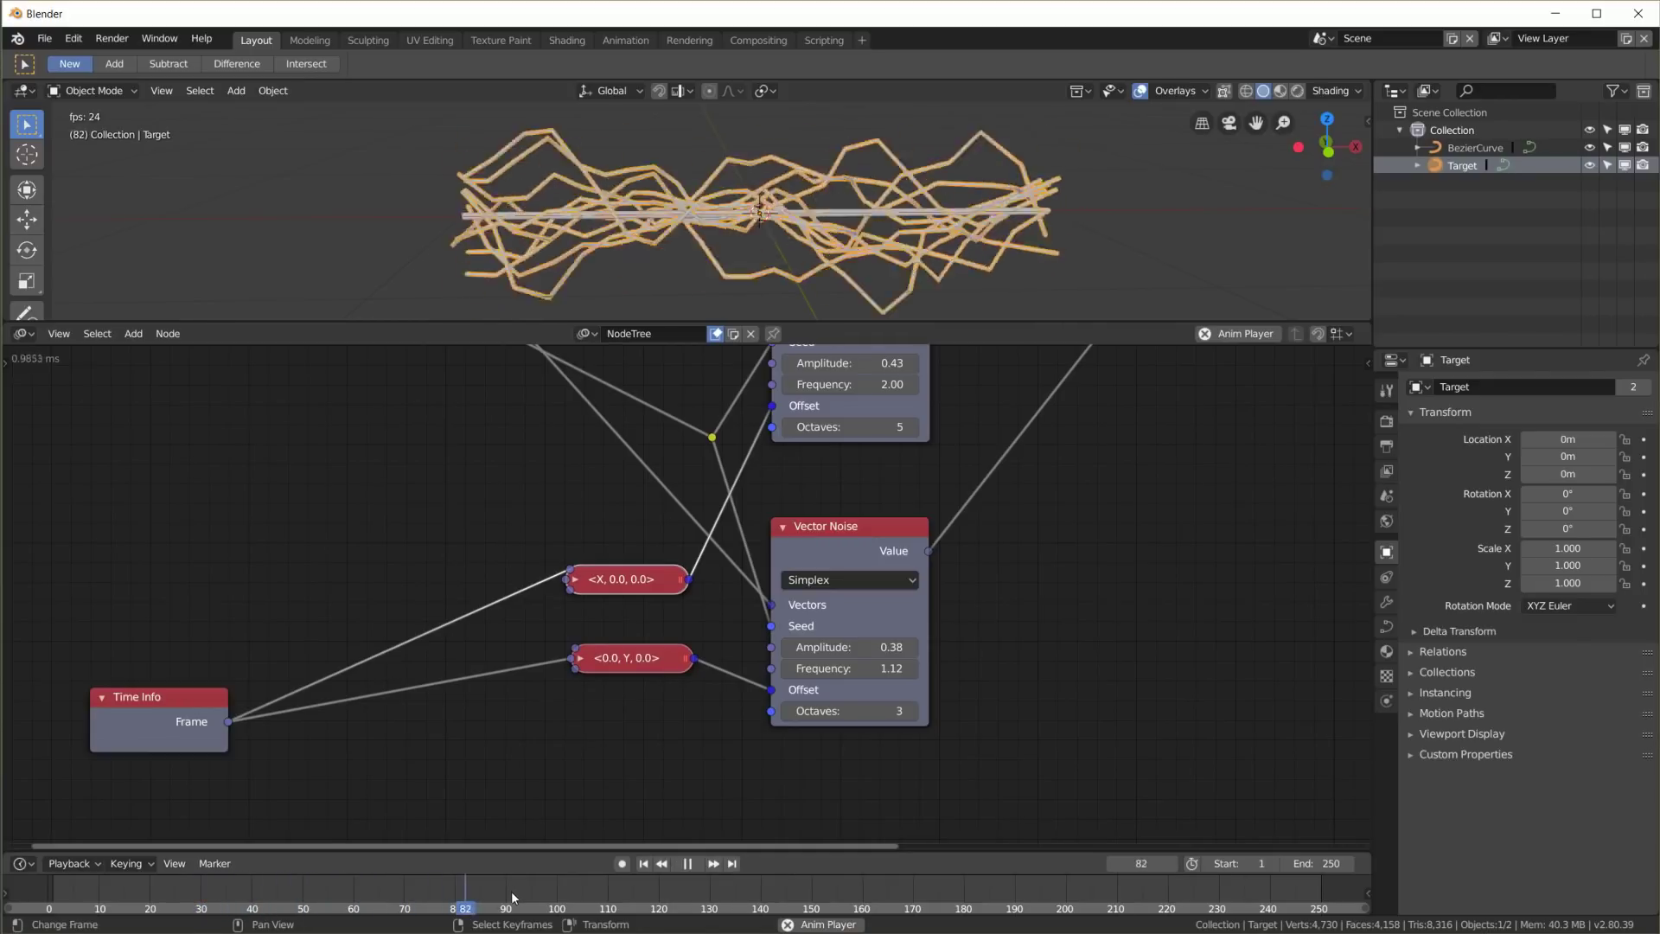
{"action": "left_click", "coordinate": [687, 864]}
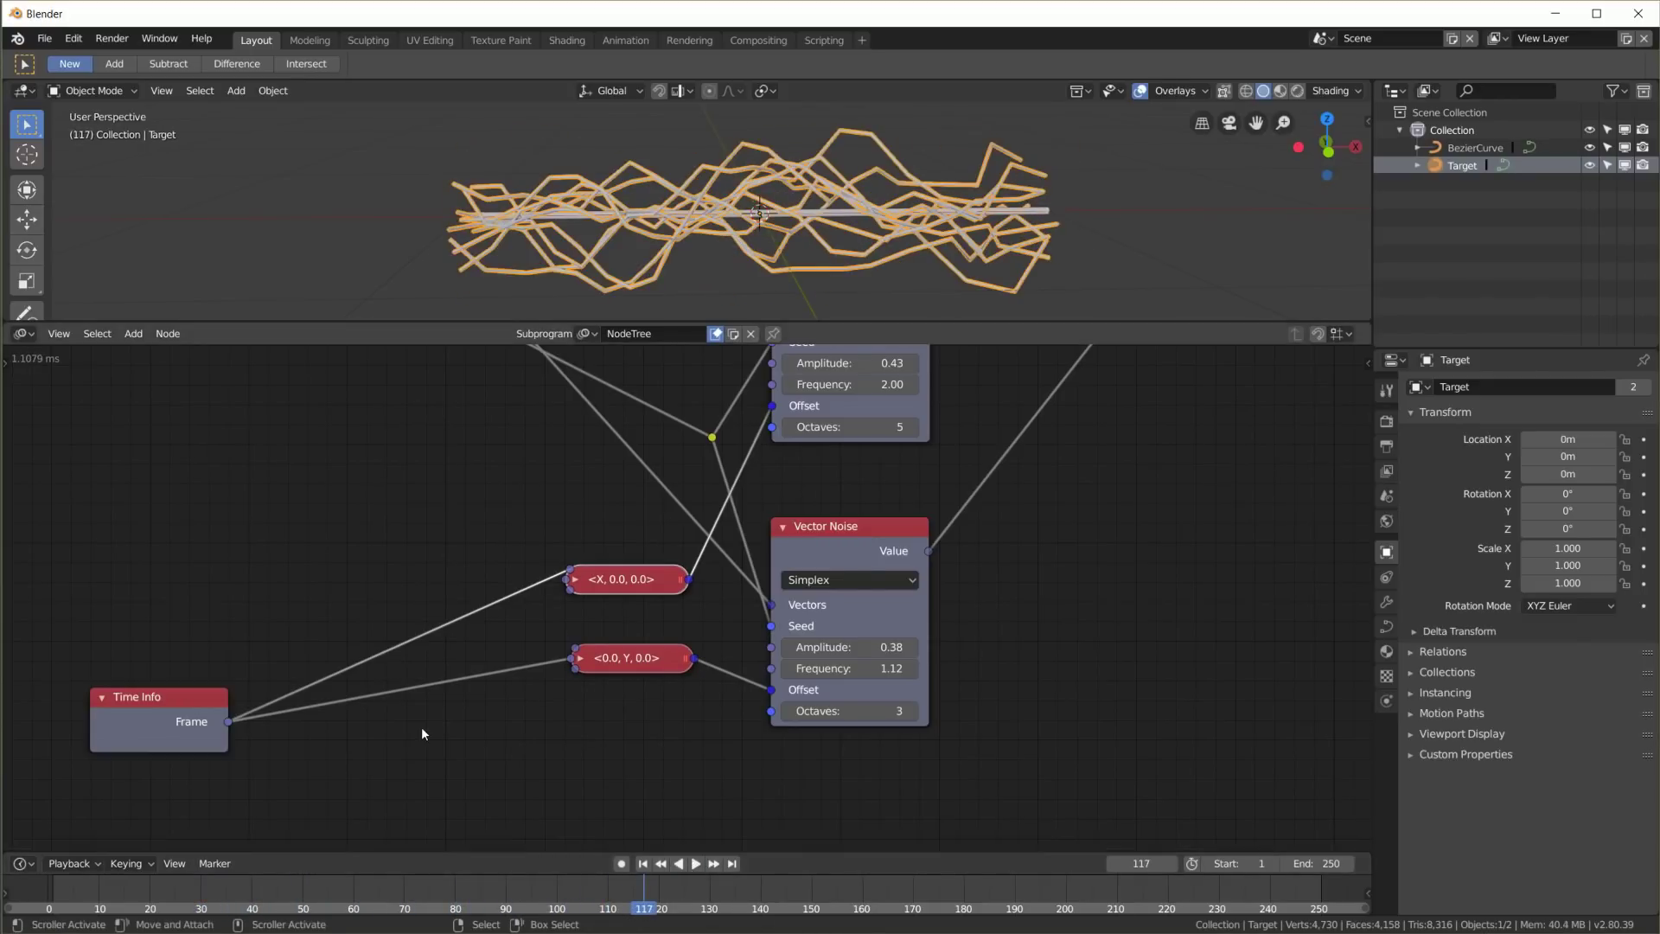
Add a Math node set to Multiply, link Time Info's Frame to its A and set B to 0.1
{"action": "key", "text": "shift+a"}
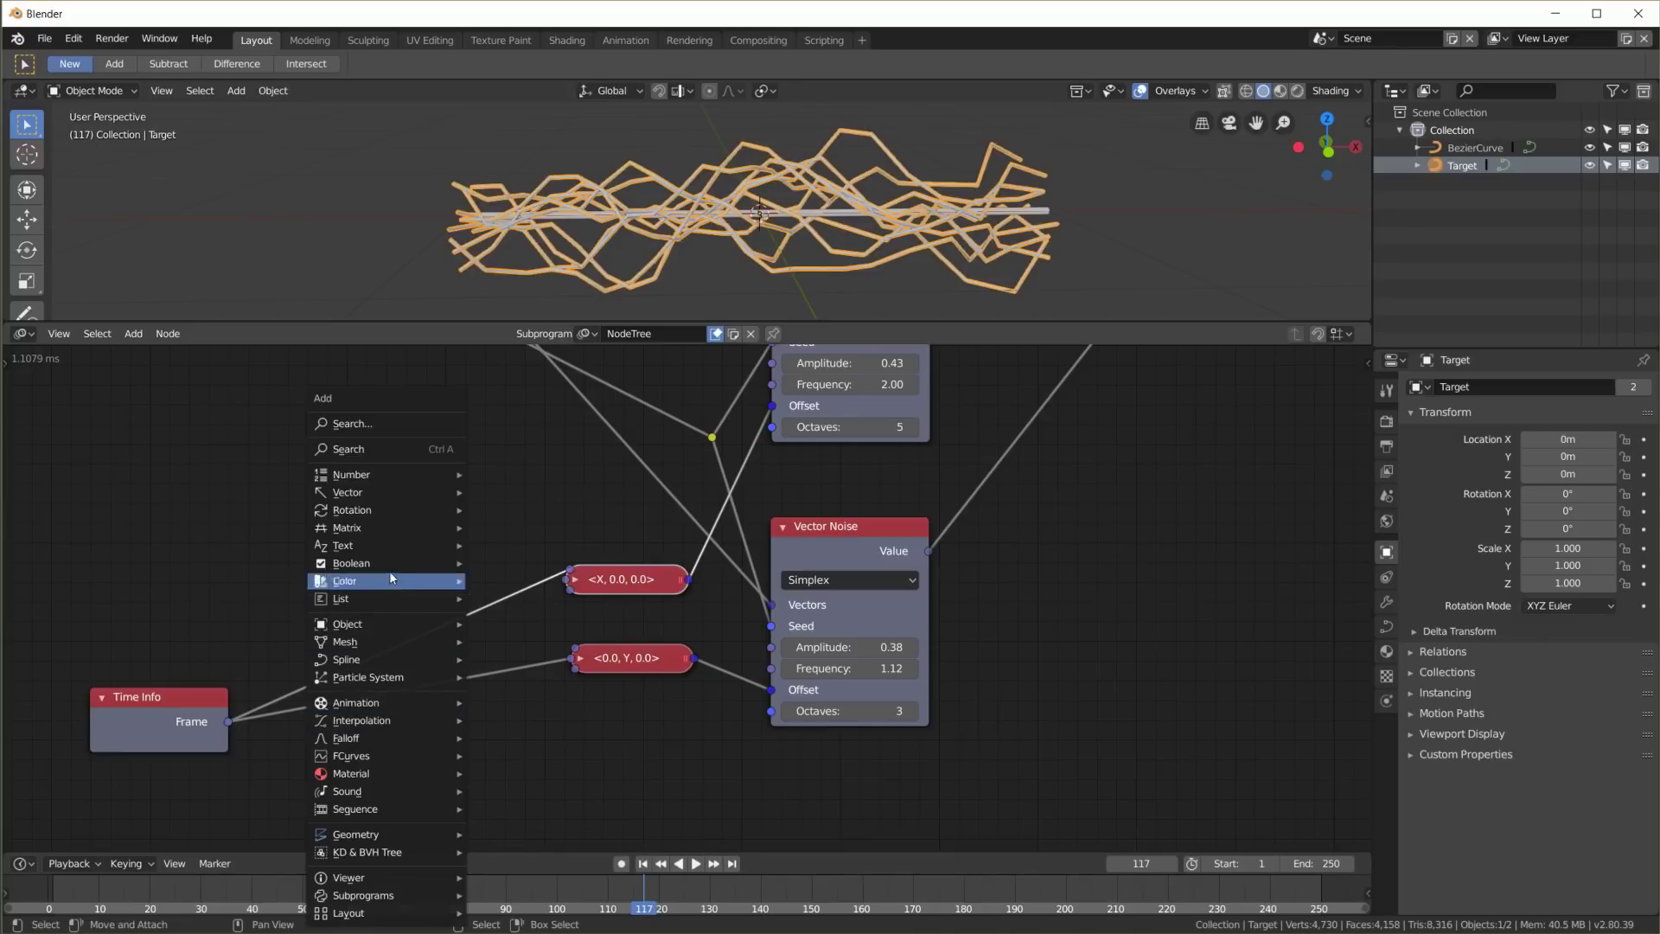
{"action": "mouse_move", "coordinate": [391, 475]}
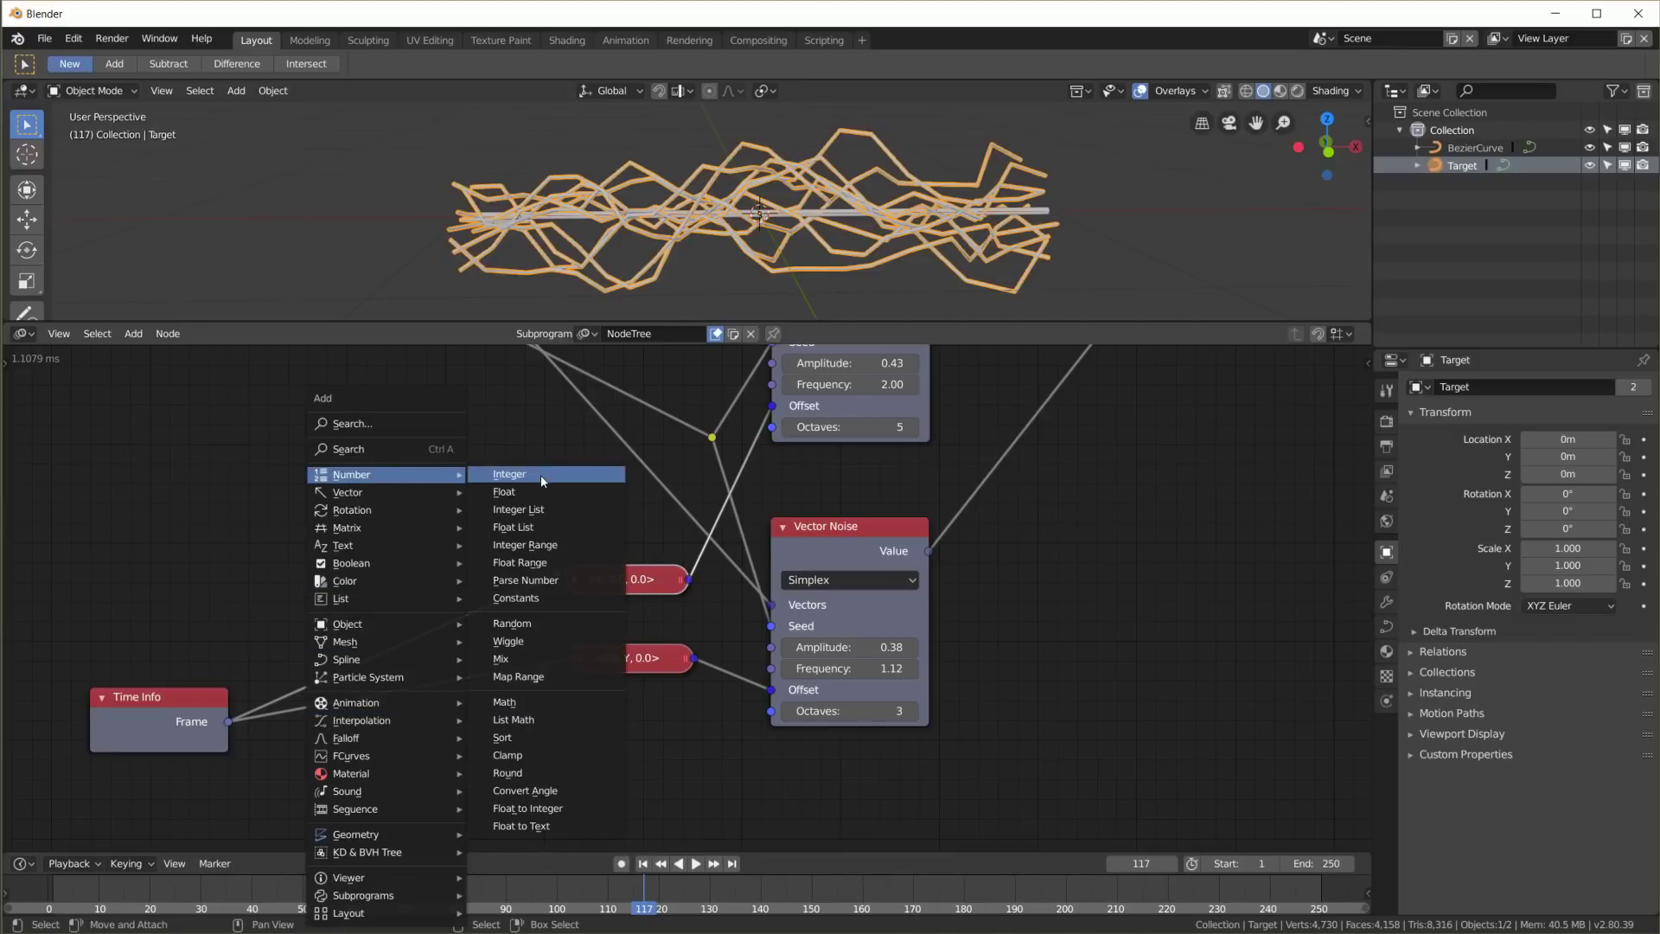
{"action": "left_click", "coordinate": [545, 701]}
{"action": "left_click", "coordinate": [367, 711]}
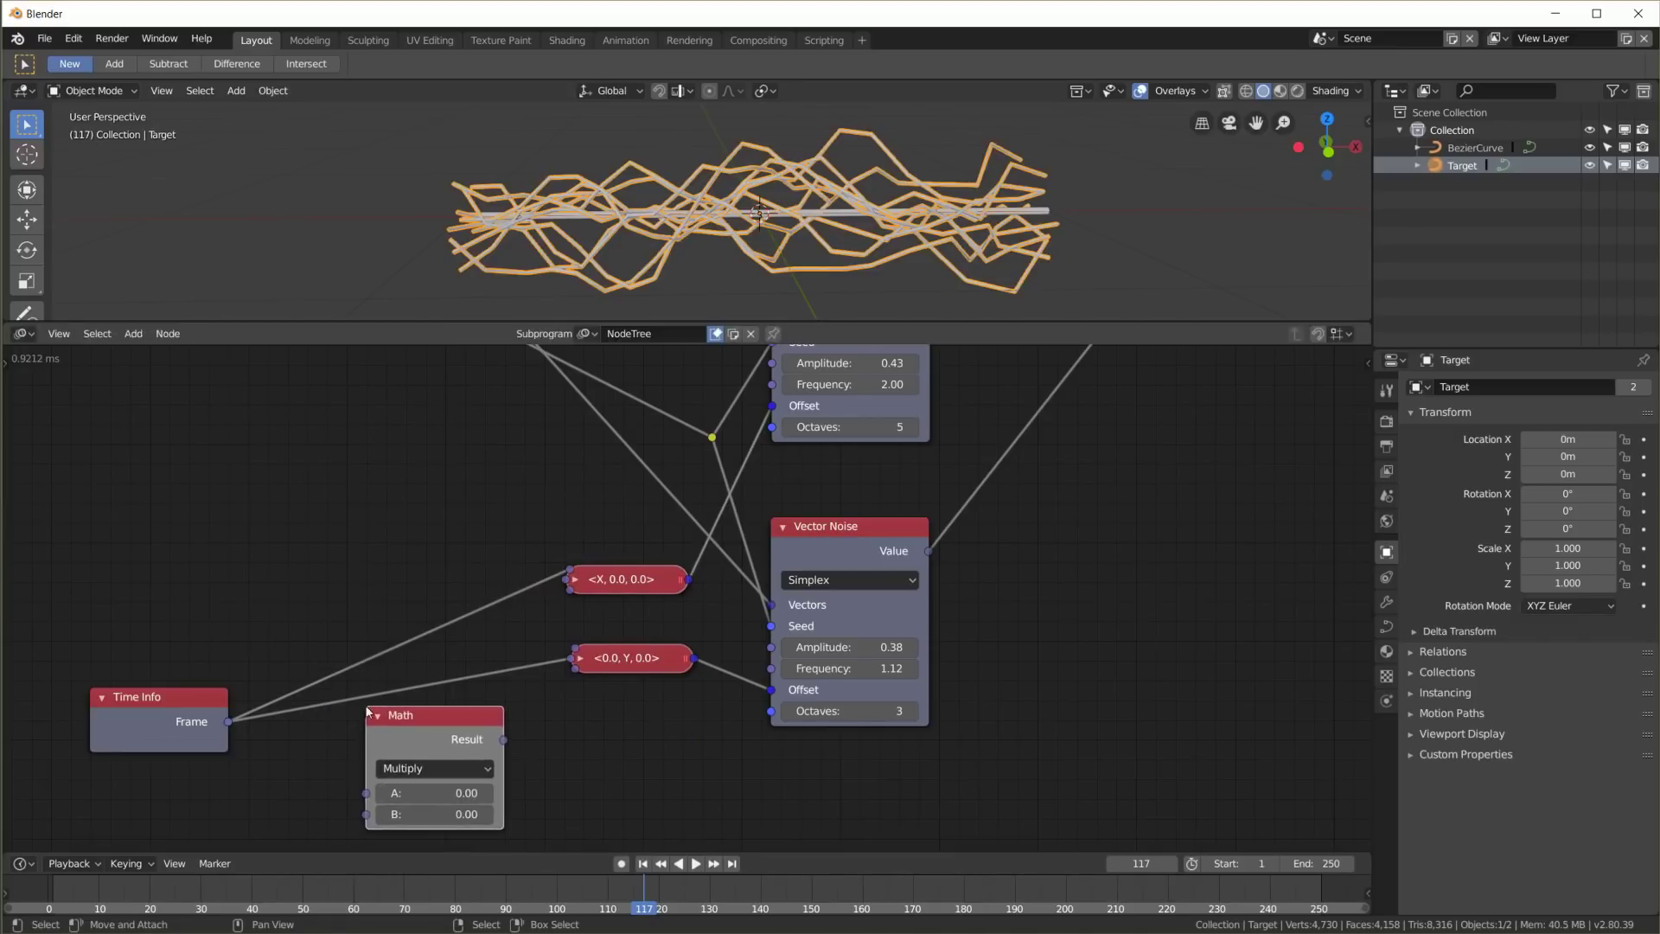
{"action": "left_click_drag", "start_coordinate": [229, 722], "coordinate": [366, 793]}
{"action": "left_click", "coordinate": [418, 768]}
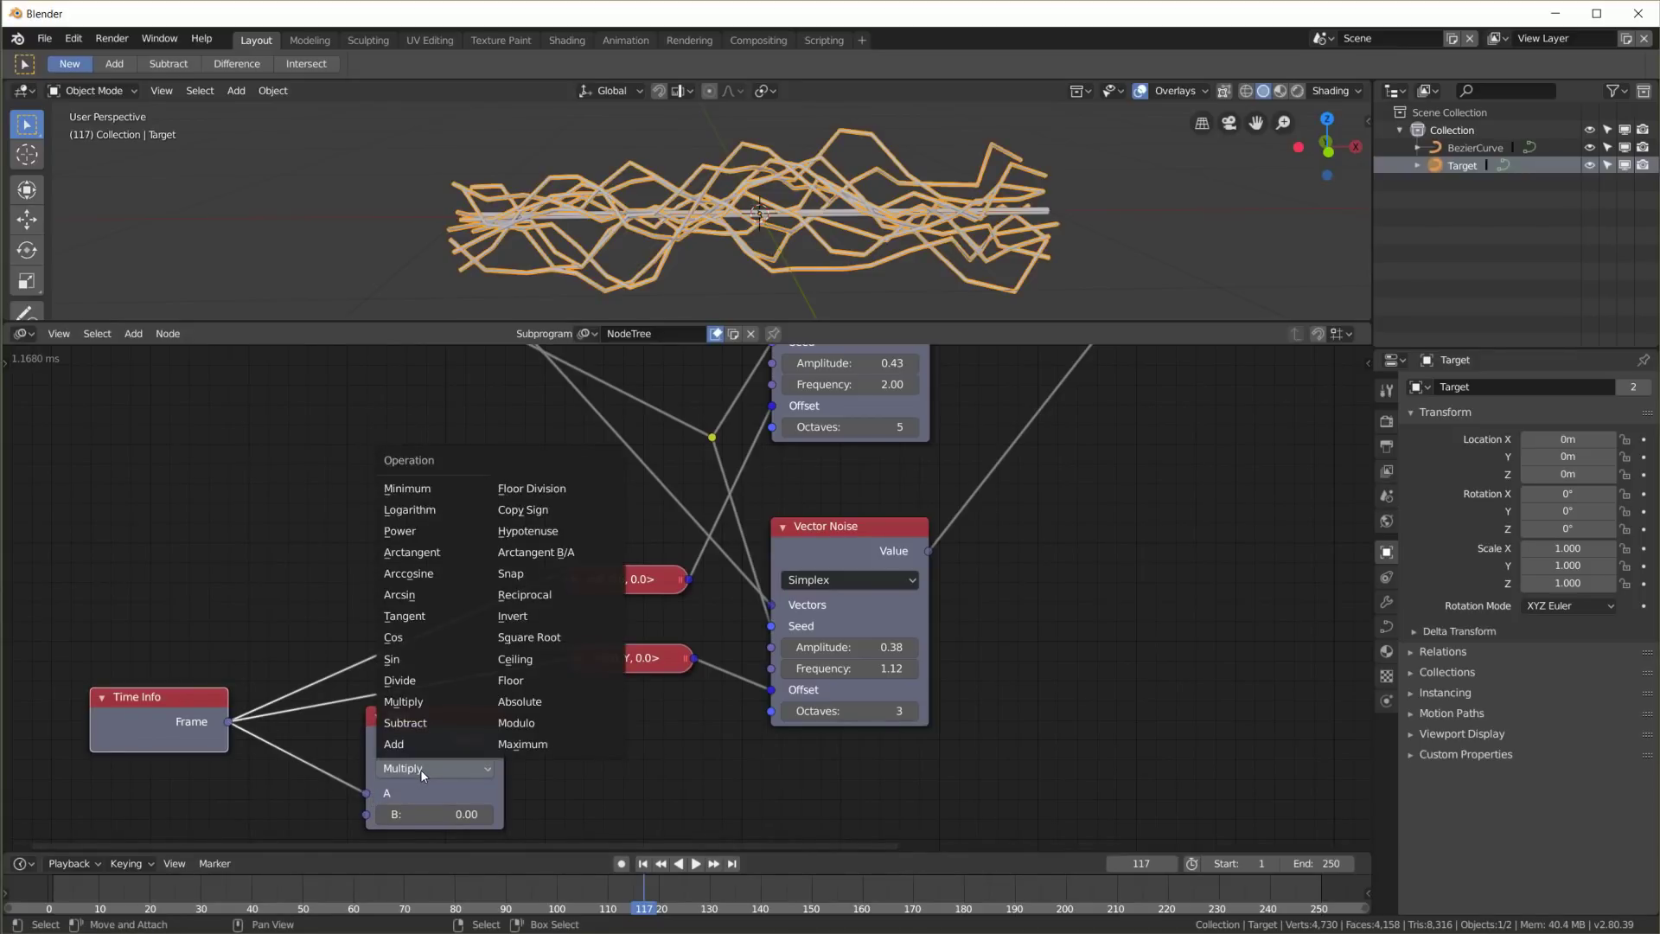
{"action": "left_click", "coordinate": [451, 813]}
{"action": "type", "text": "0.1"}
{"action": "key", "text": "Return"}
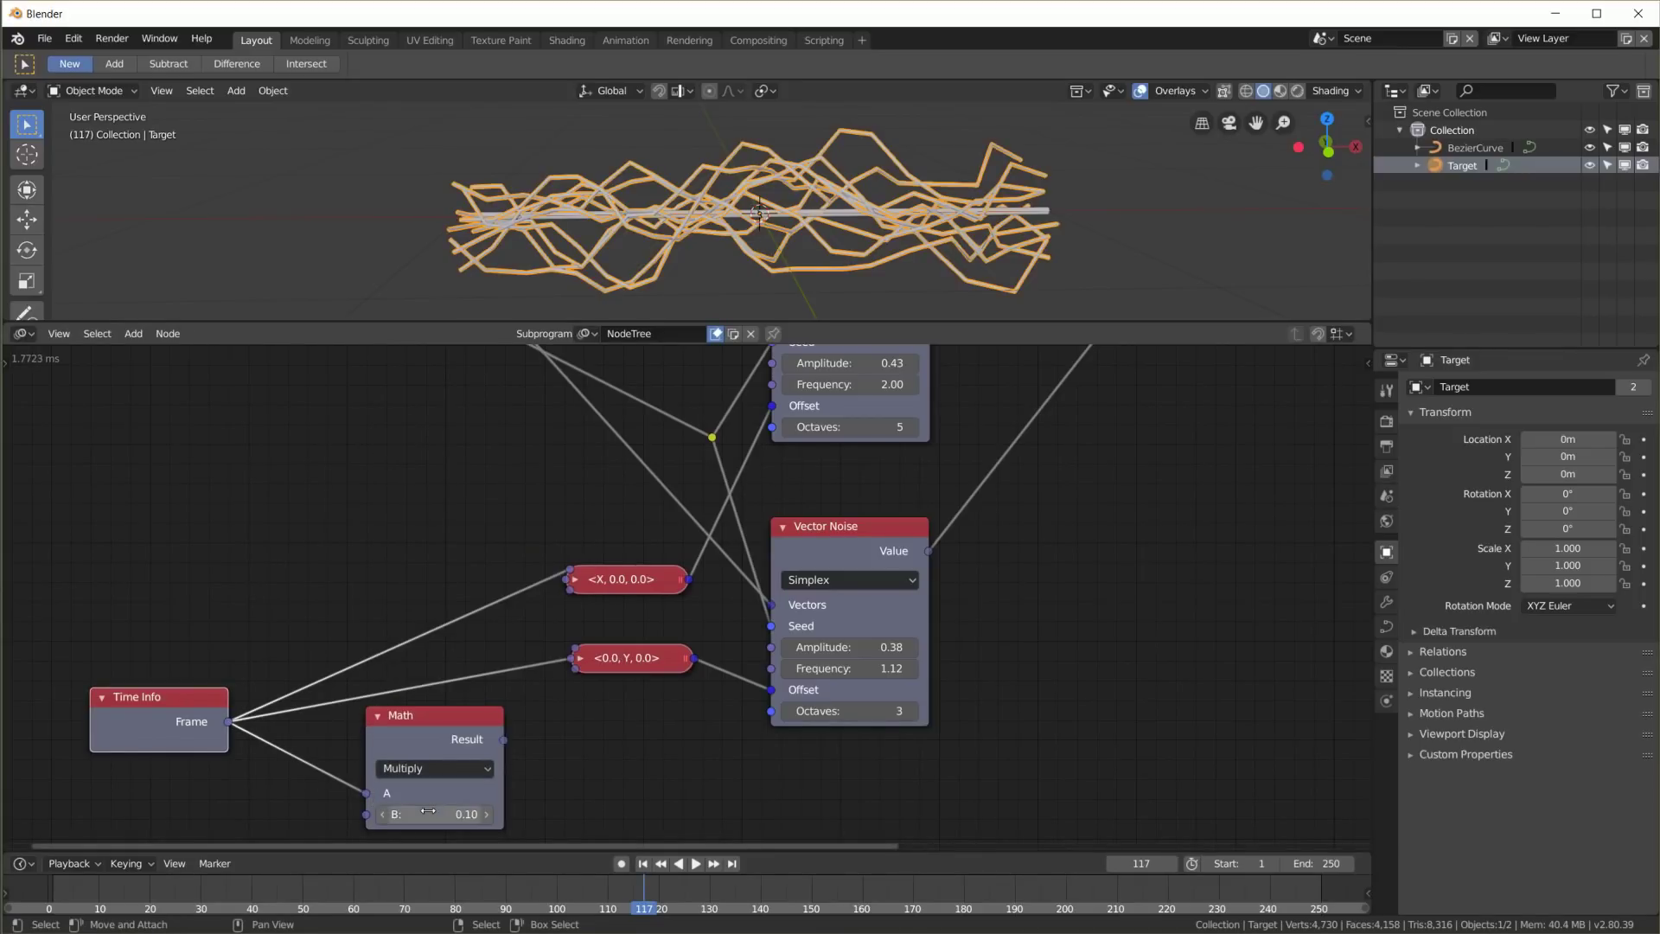
Feed the Math Result into both collapsed Combine Vector nodes, line up Time Info and Math before them, and play the animation
{"action": "left_click_drag", "start_coordinate": [505, 736], "coordinate": [569, 578]}
{"action": "left_click_drag", "start_coordinate": [431, 718], "coordinate": [386, 570]}
{"action": "left_click_drag", "start_coordinate": [156, 697], "coordinate": [177, 597]}
{"action": "key", "text": "shift+ctrl+space"}
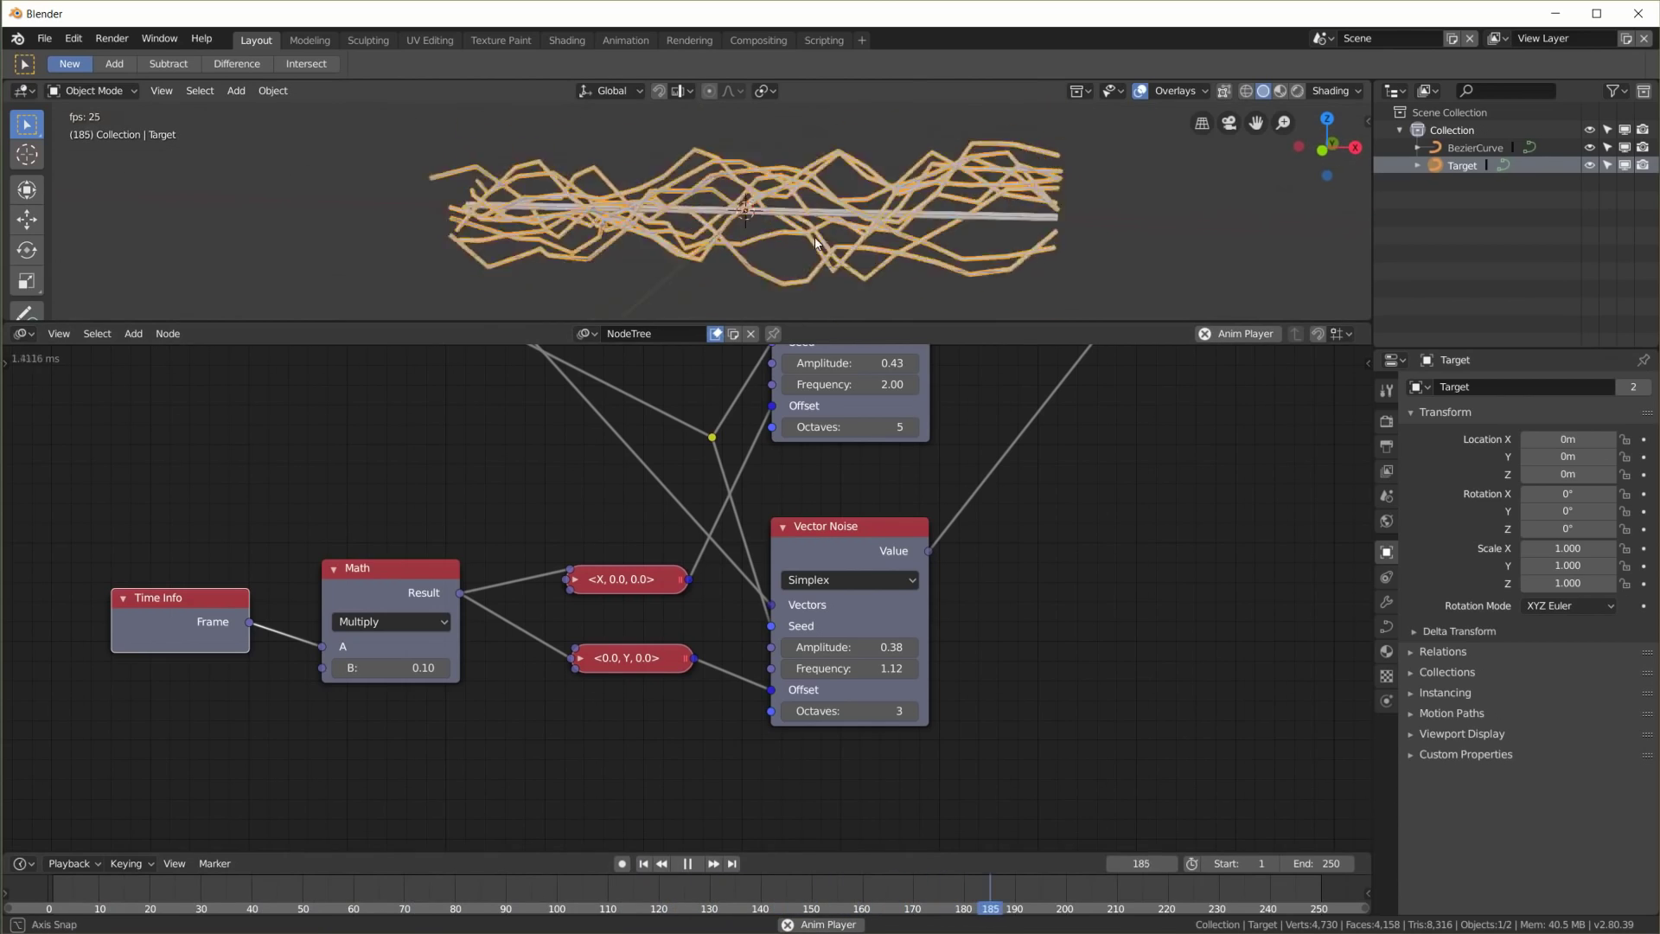
Set the Amount of the Distribute Matrices node to 5 and check the curves while the animation plays
{"action": "scroll", "coordinate": [951, 605], "scroll_direction": "down", "scroll_amount": 3}
{"action": "middle_click_drag", "start_coordinate": [1044, 679], "coordinate": [1040, 933]}
{"action": "left_click", "coordinate": [716, 523]}
{"action": "type", "text": "5"}
{"action": "key", "text": "Return"}
{"action": "mouse_move", "coordinate": [843, 235]}
{"action": "middle_mouse_down"}
{"action": "mouse_move", "coordinate": [978, 246]}
{"action": "mouse_move", "coordinate": [816, 251]}
{"action": "mouse_move", "coordinate": [839, 237]}
{"action": "middle_mouse_up"}
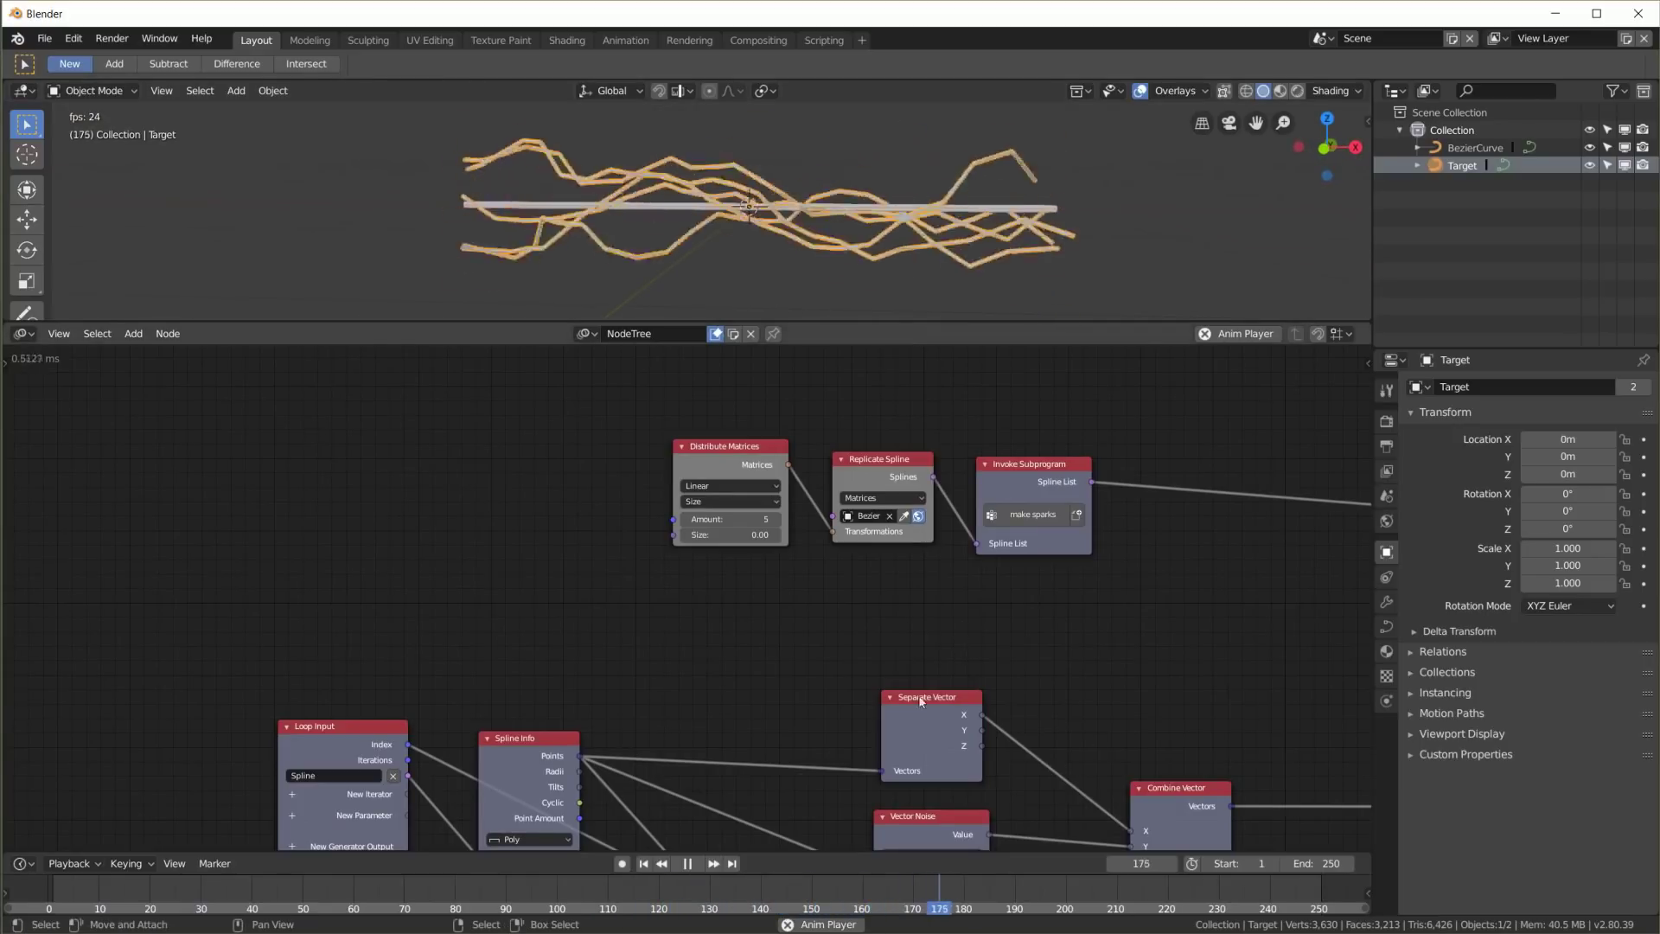
Stop the animation, examine the spark curves' loose ends from the top and front views, and select the straight Bezier curve
{"action": "key", "text": "space"}
{"action": "middle_click_drag", "start_coordinate": [1193, 724], "coordinate": [1007, 457]}
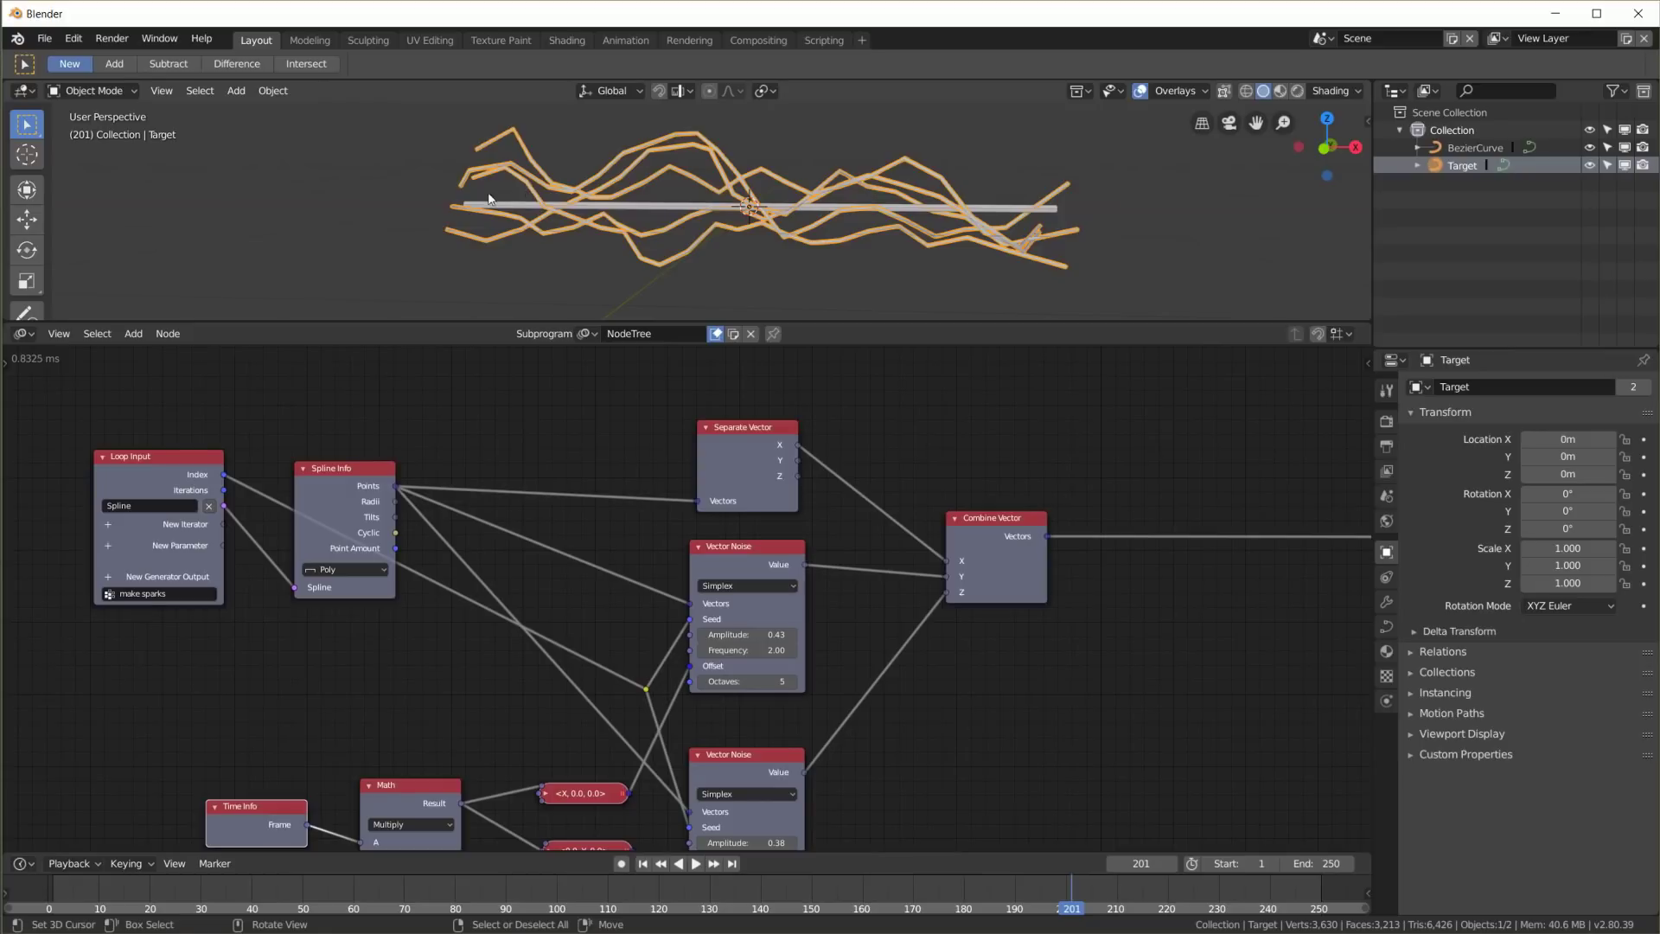
{"action": "middle_click_drag", "start_coordinate": [478, 204], "coordinate": [1101, 107]}
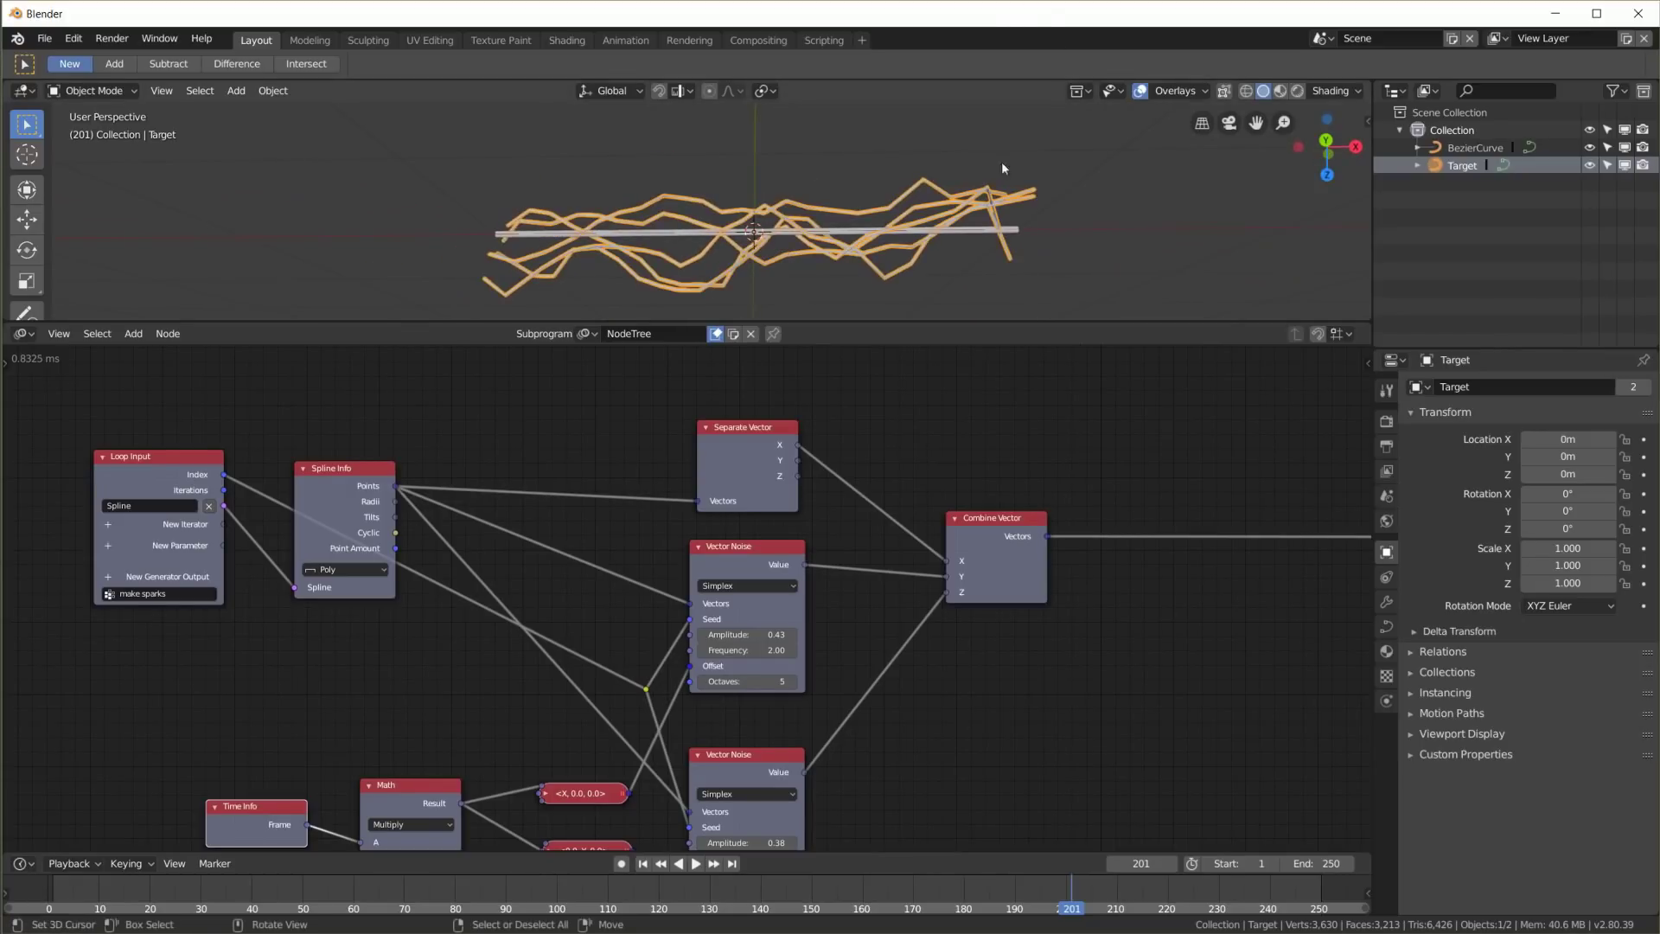
{"action": "middle_click_drag", "start_coordinate": [605, 254], "coordinate": [541, 174]}
{"action": "key", "text": "KP_7"}
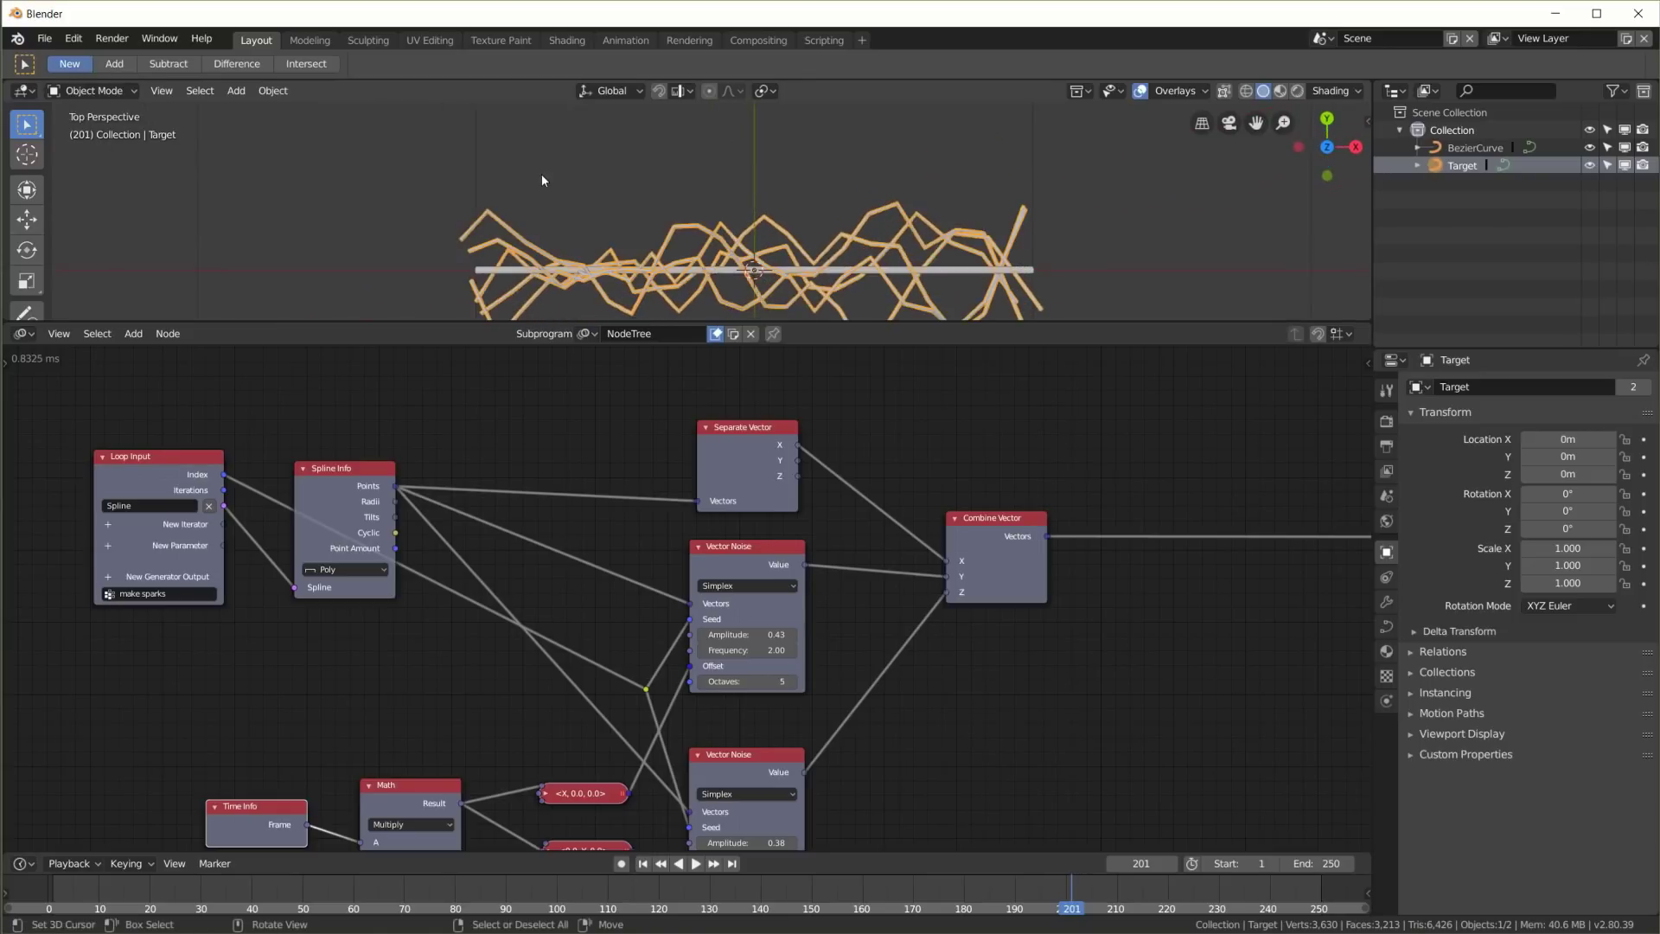
{"action": "key", "text": "KP_1"}
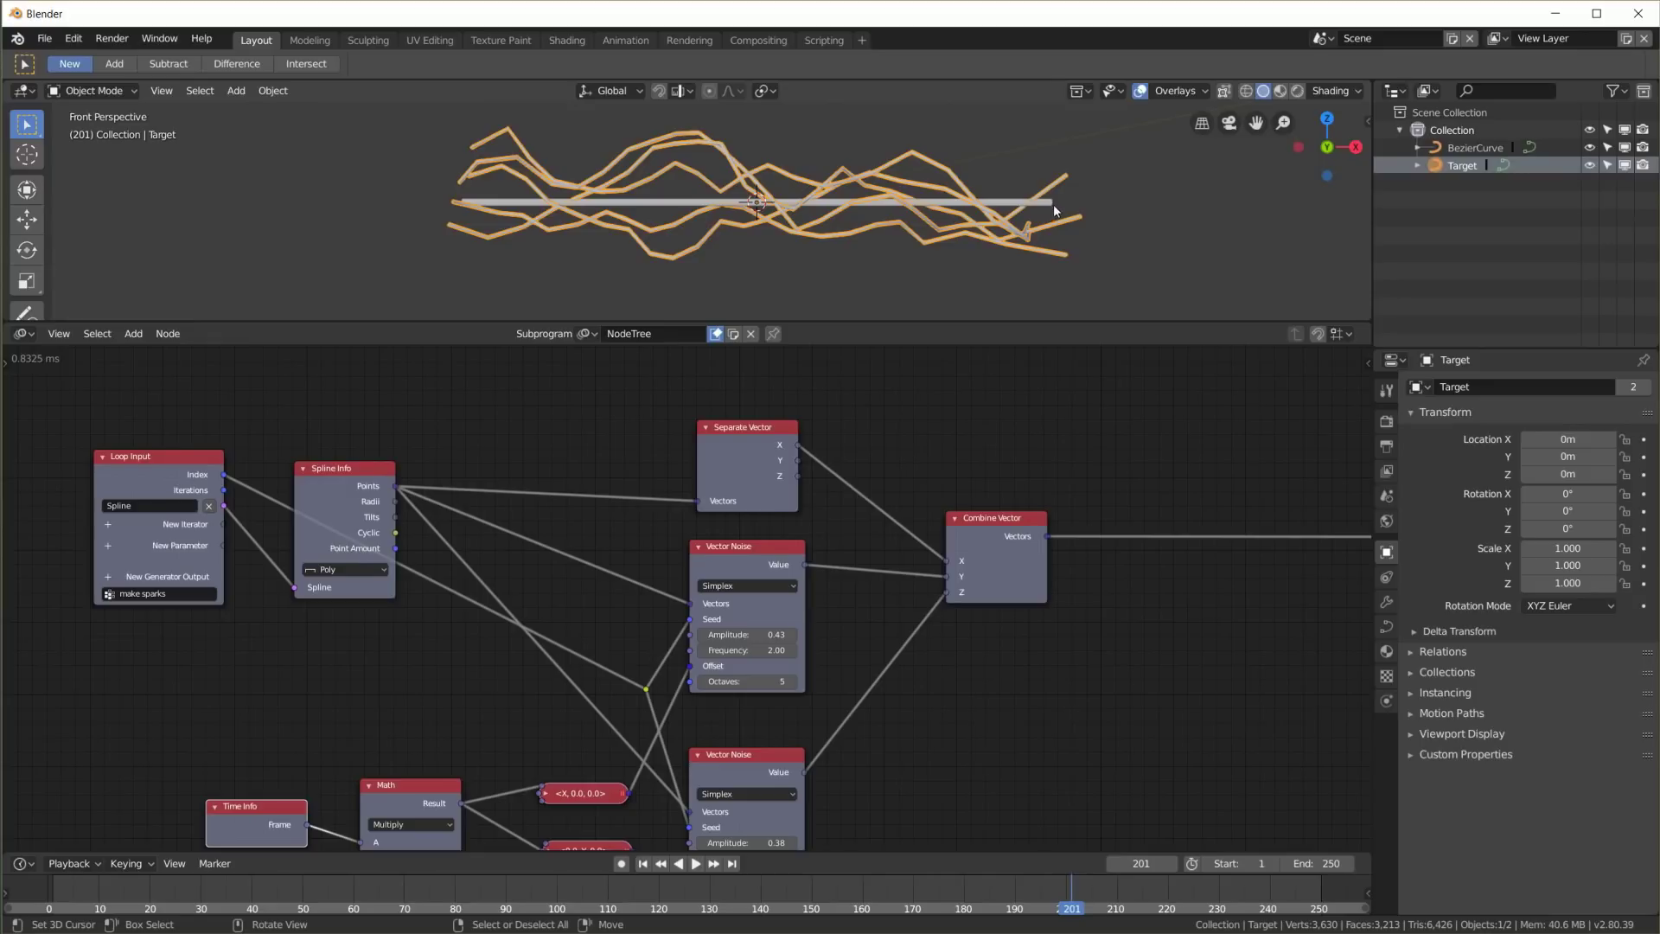
{"action": "left_click", "coordinate": [1005, 202]}
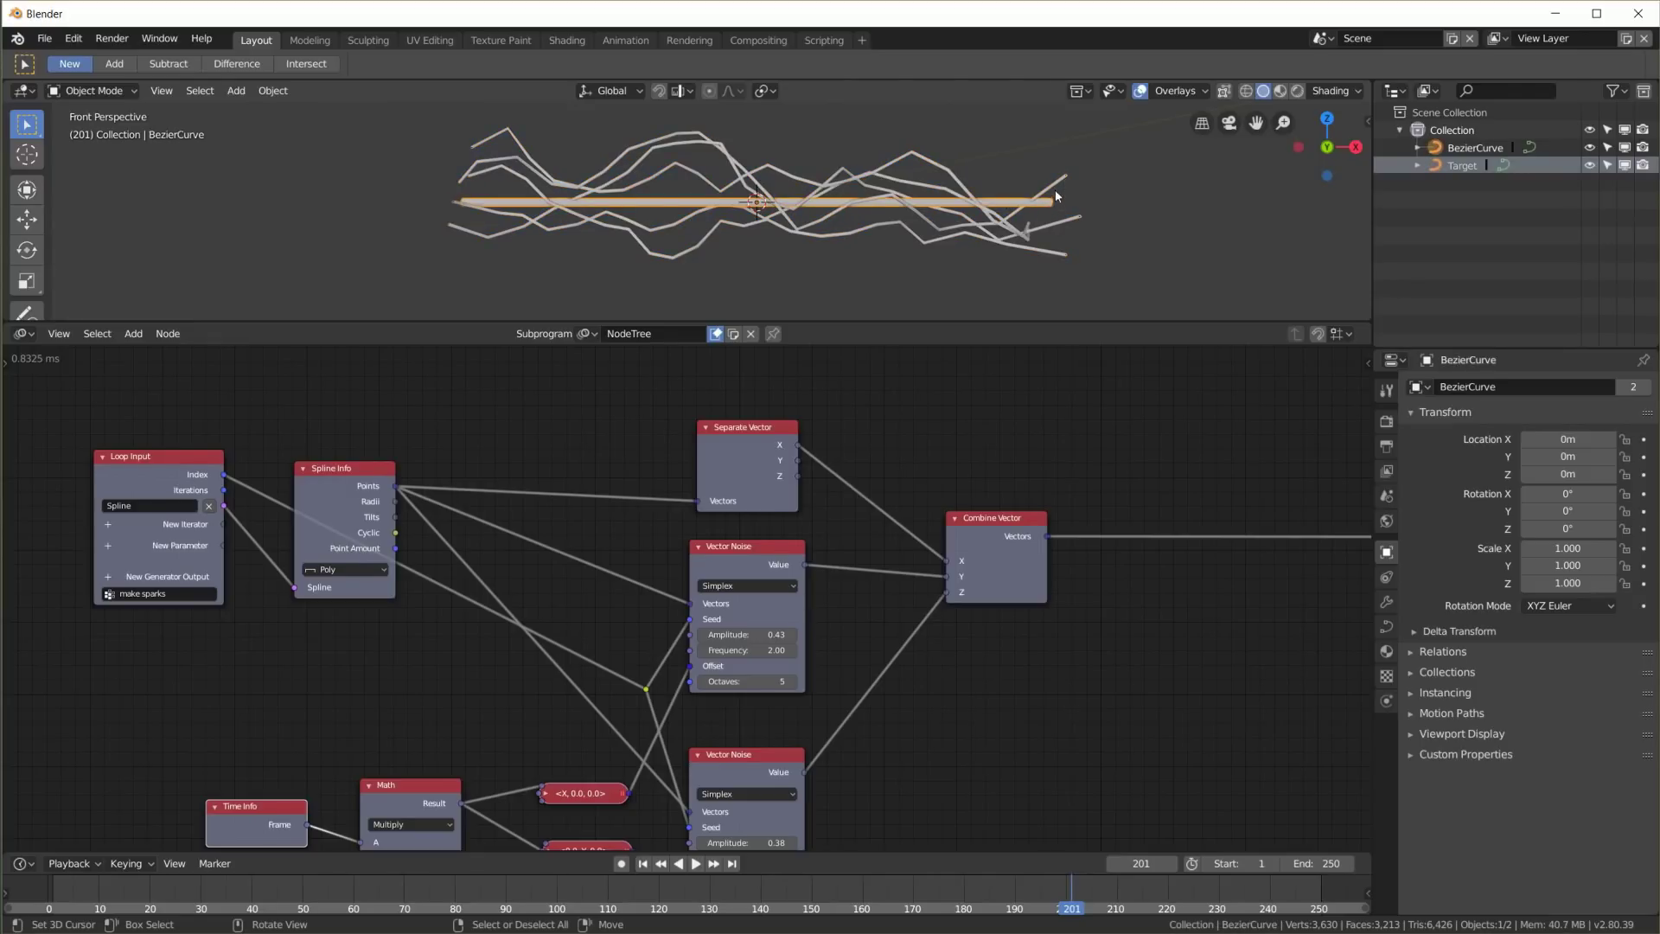
Move the Spline Info node closer to the Loop Input node
{"action": "scroll", "coordinate": [1046, 797], "scroll_direction": "down", "scroll_amount": 4}
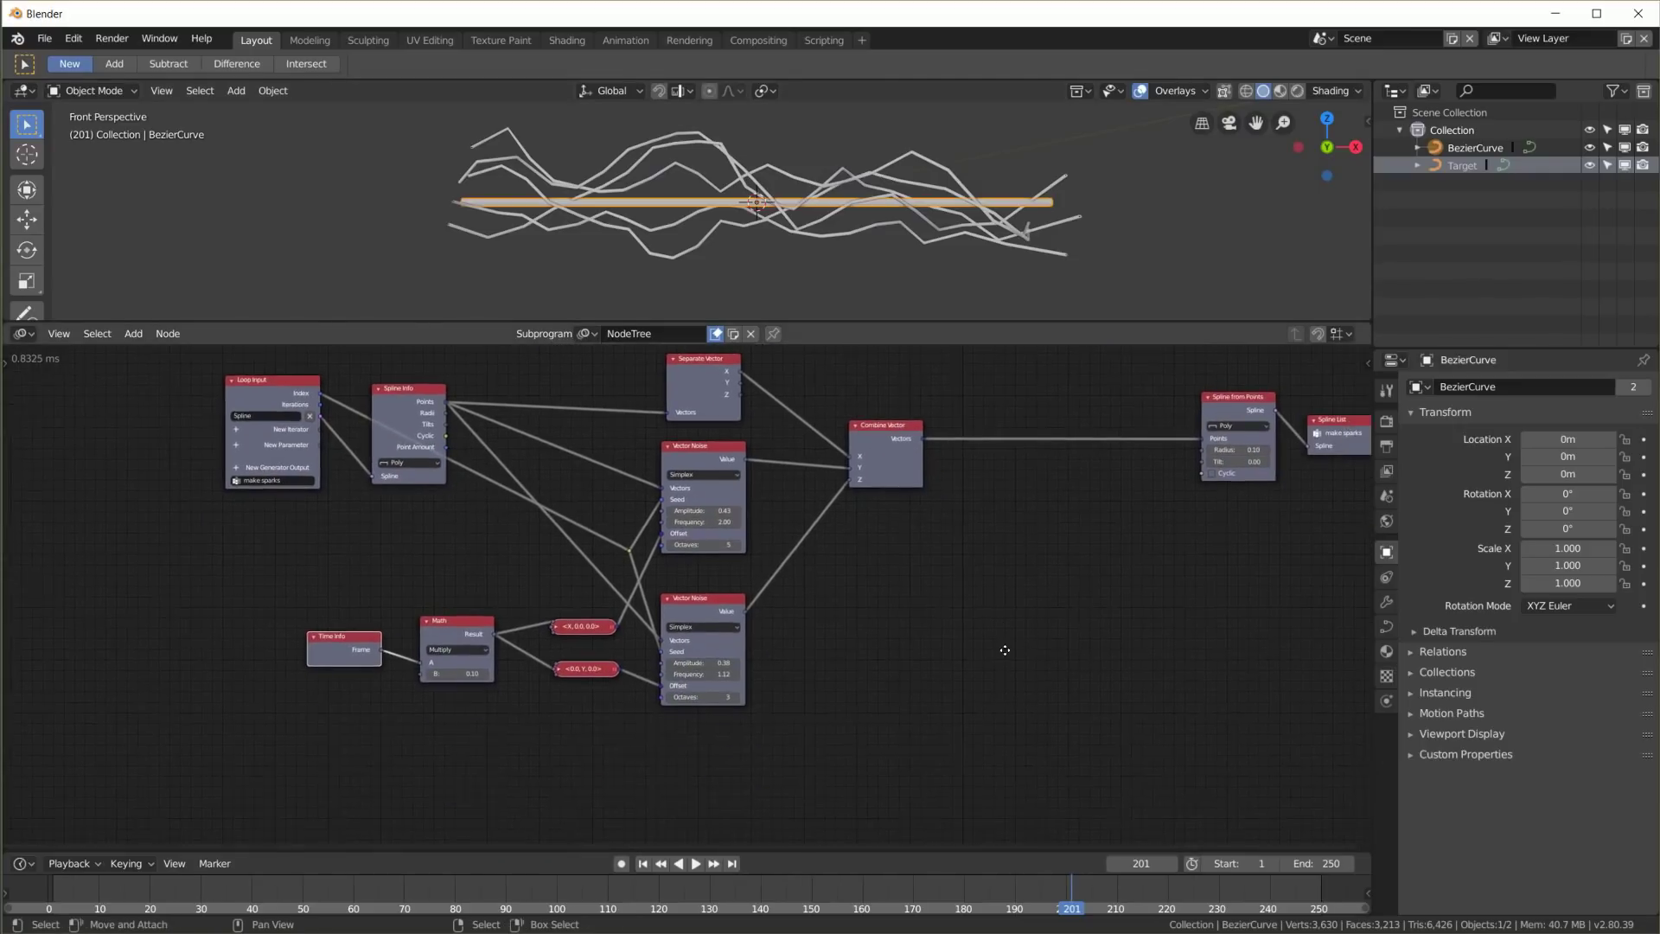
{"action": "scroll", "coordinate": [847, 524], "scroll_direction": "up", "scroll_amount": 3}
{"action": "left_click_drag", "start_coordinate": [337, 417], "coordinate": [311, 417]}
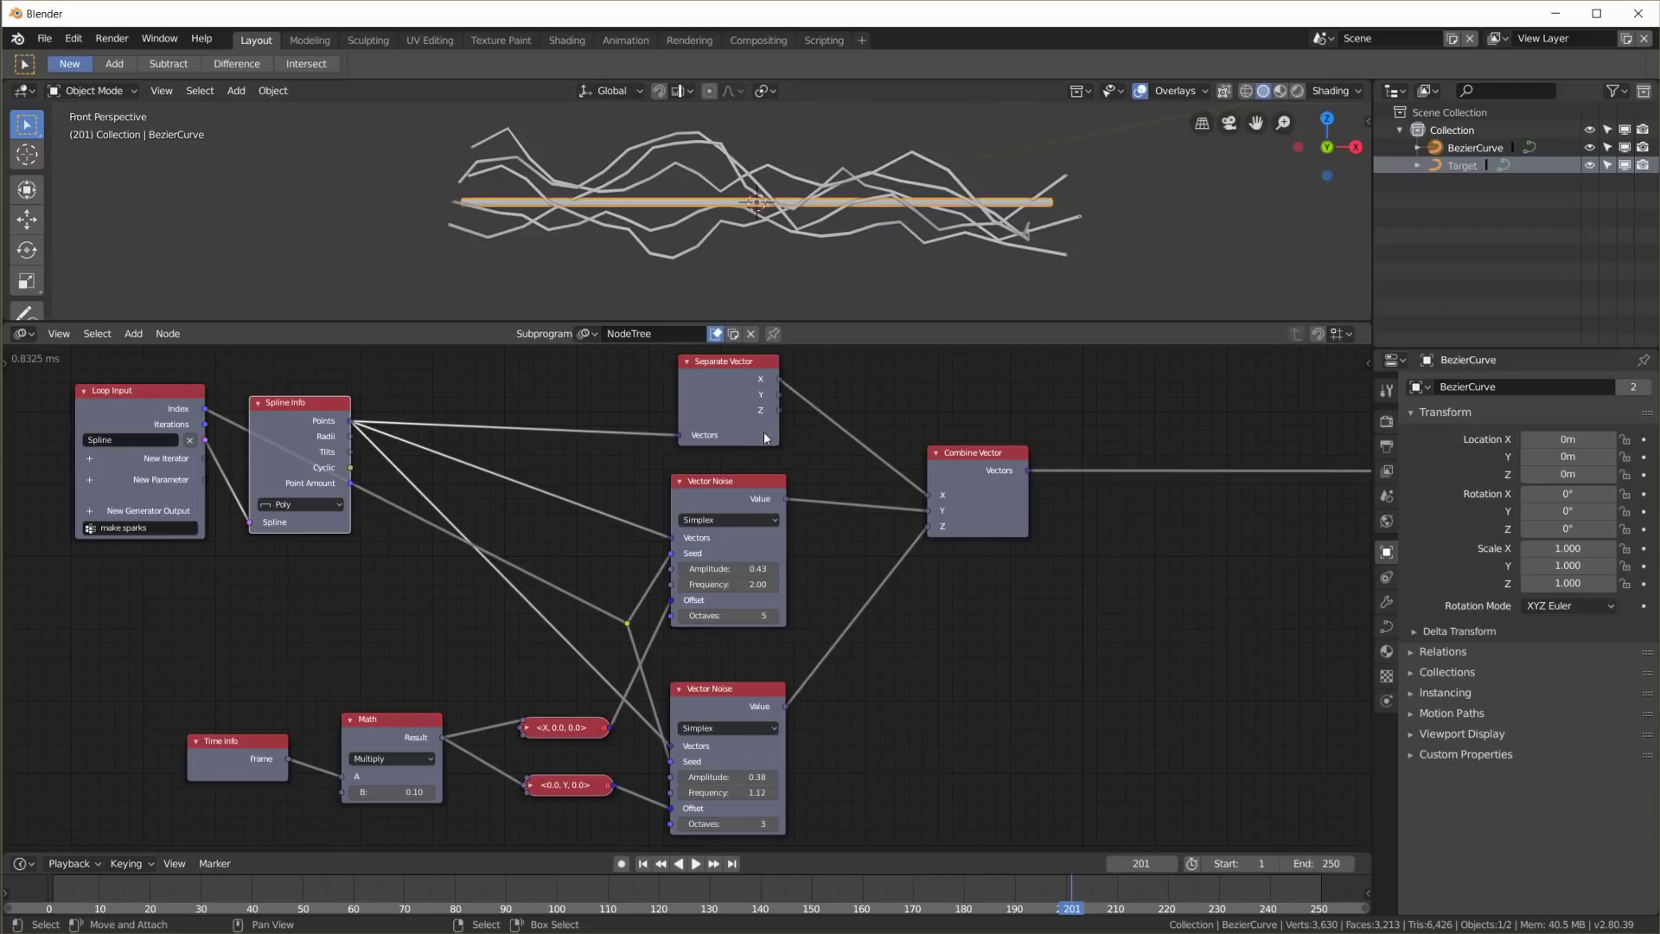
Add a Slice List node above the tree and link Spline Info's Points to its List input
{"action": "scroll", "coordinate": [765, 432], "scroll_direction": "down", "scroll_amount": 3}
{"action": "middle_click_drag", "start_coordinate": [765, 432], "coordinate": [798, 404]}
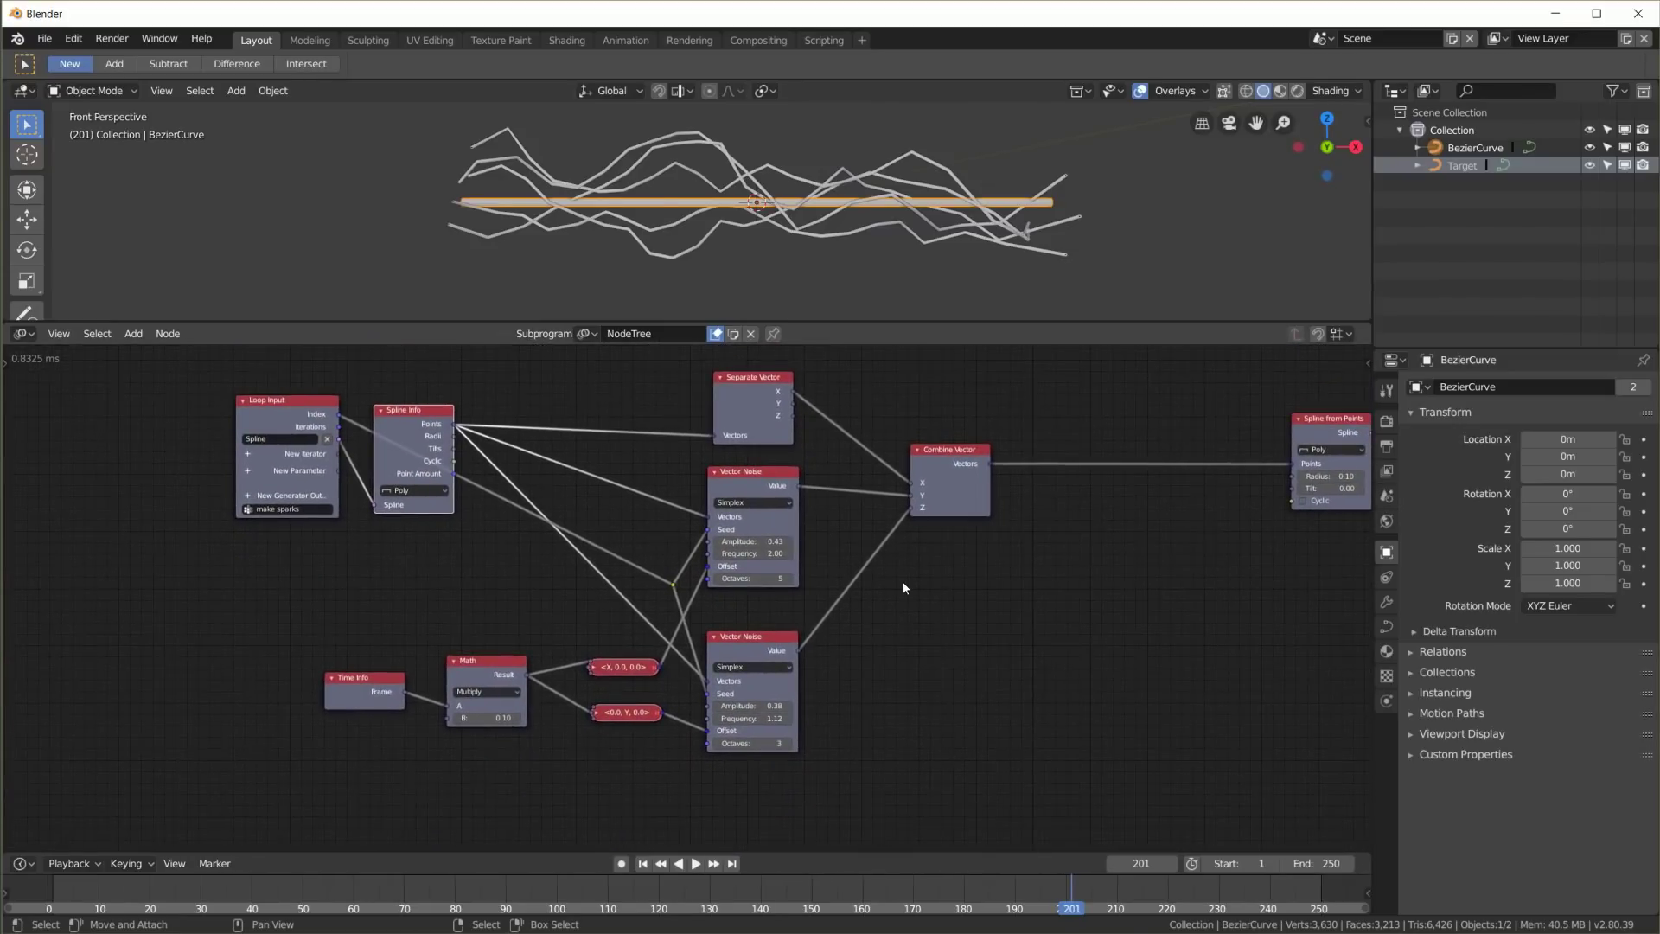
{"action": "middle_click_drag", "start_coordinate": [720, 495], "coordinate": [730, 569]}
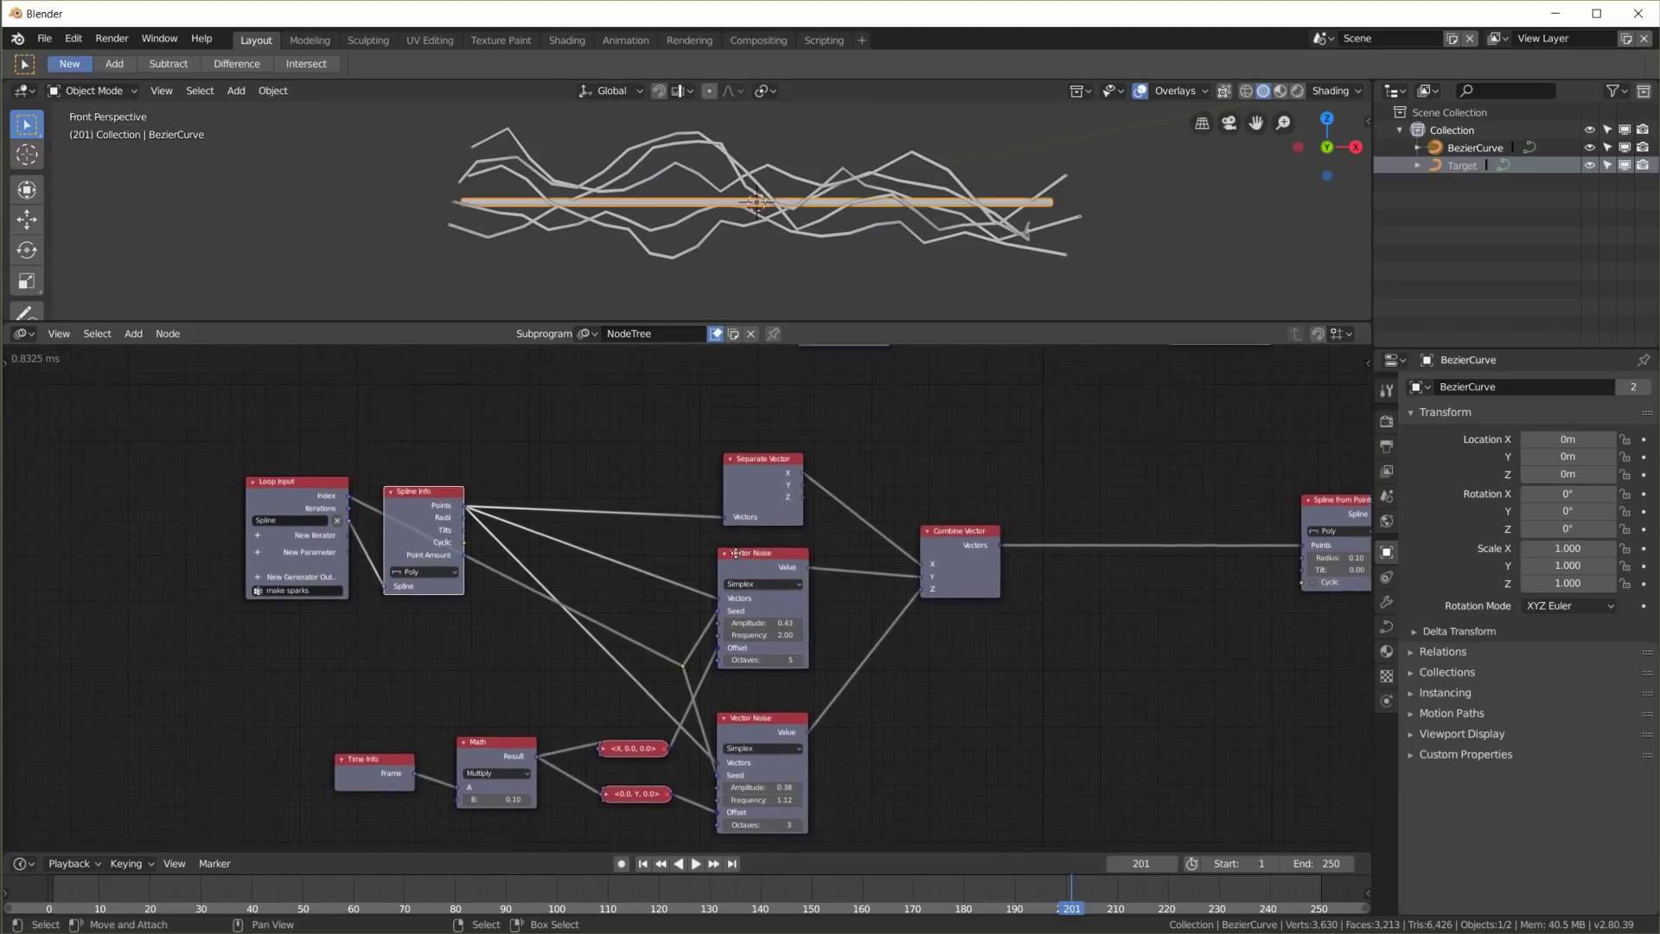
{"action": "scroll", "coordinate": [426, 469], "scroll_direction": "up", "scroll_amount": 2}
{"action": "key", "text": "shift+a"}
{"action": "key", "text": "Escape"}
{"action": "key", "text": "shift+a"}
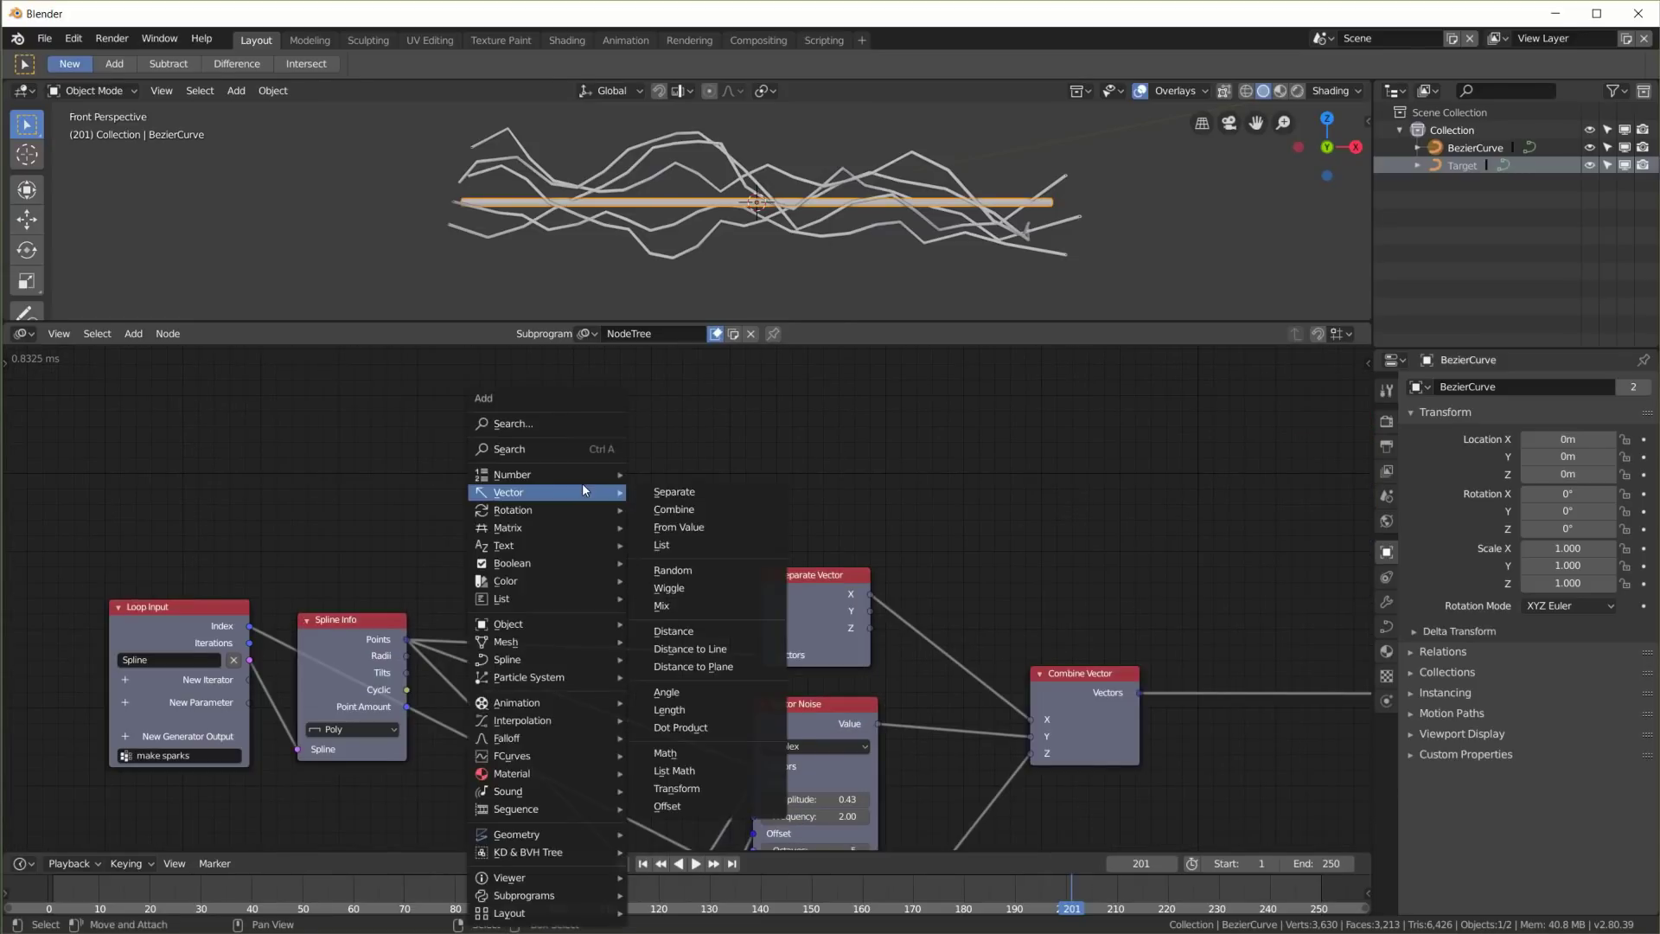
{"action": "mouse_move", "coordinate": [563, 598]}
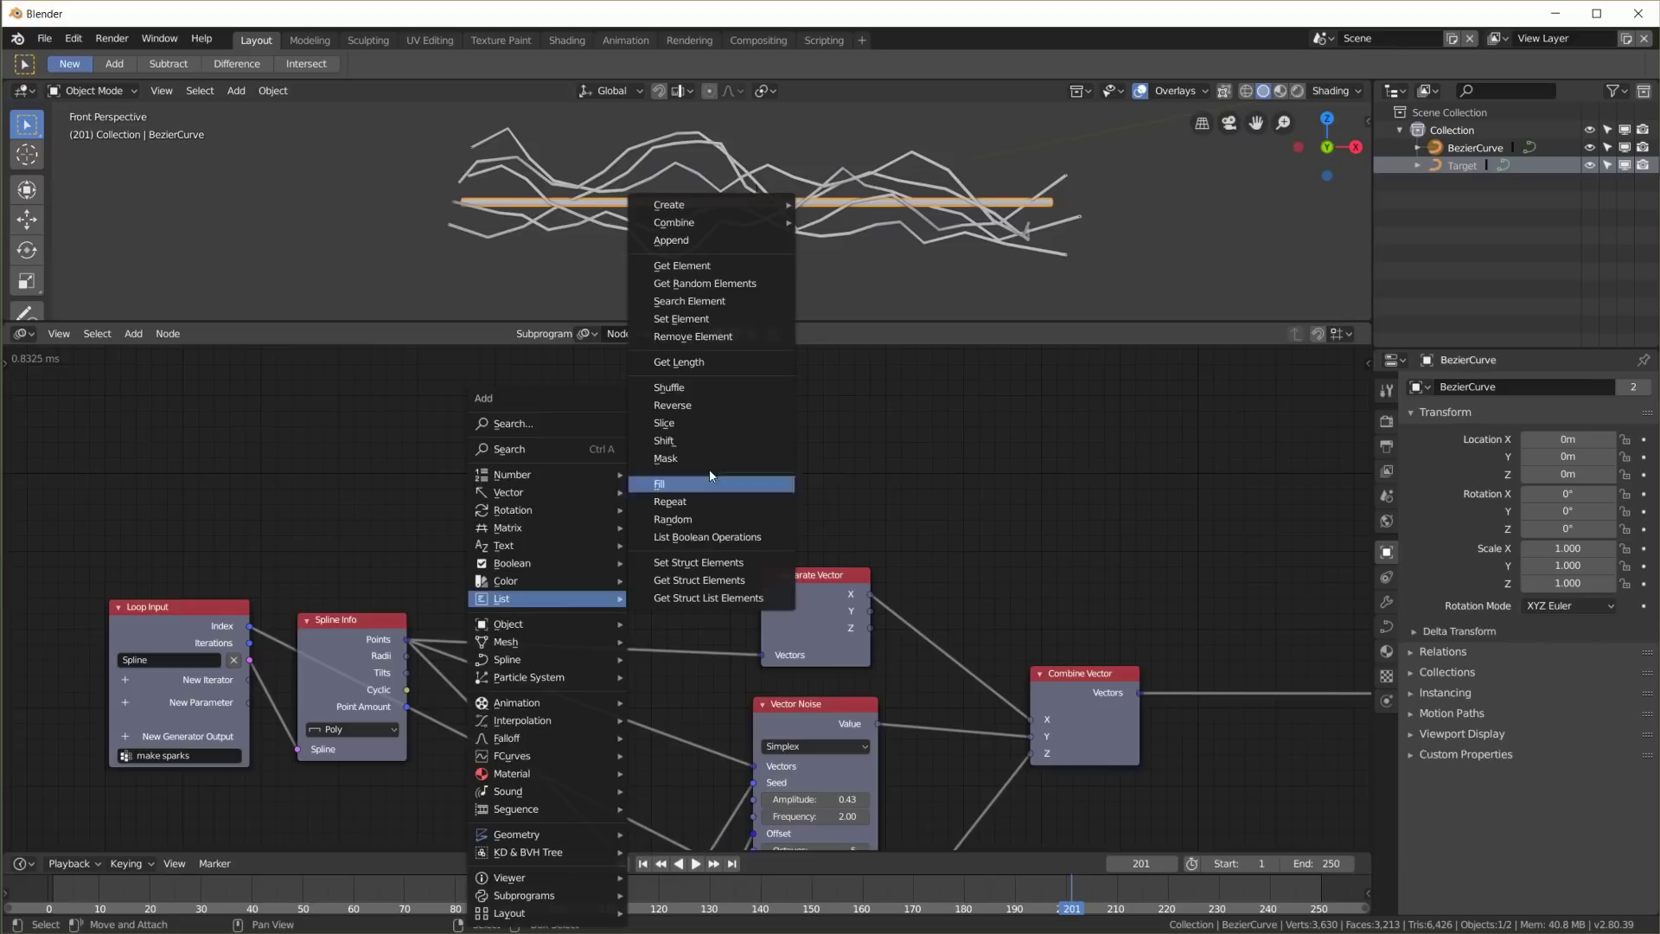
{"action": "left_click", "coordinate": [709, 422]}
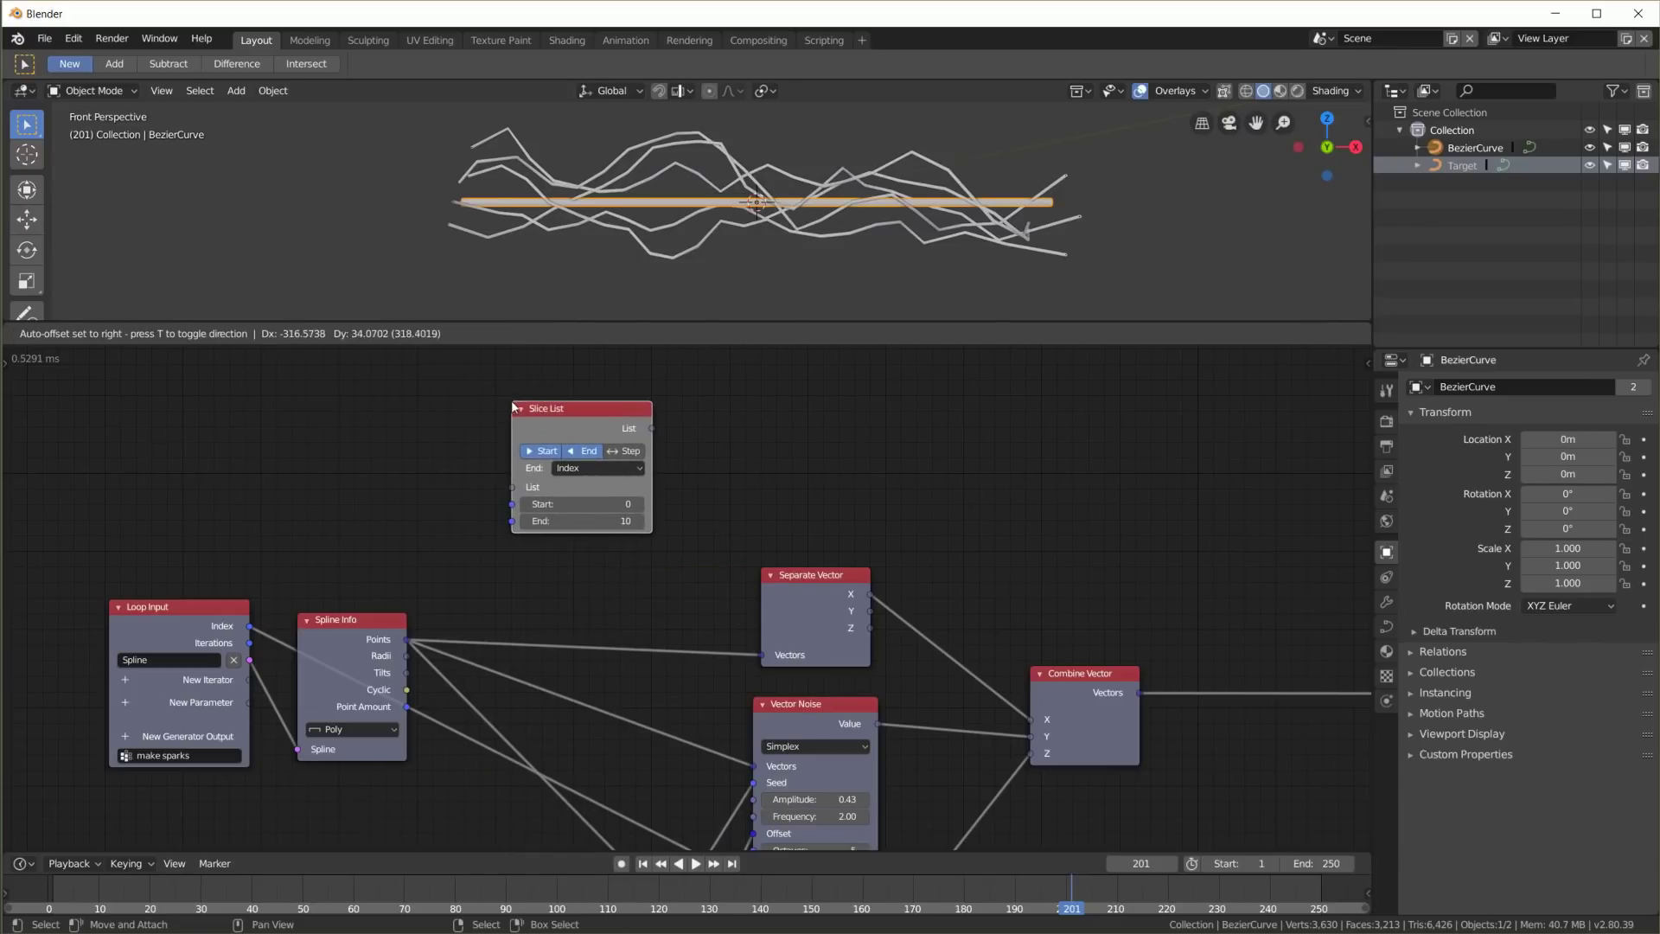
{"action": "left_click", "coordinate": [501, 403]}
{"action": "left_click_drag", "start_coordinate": [407, 639], "coordinate": [513, 481]}
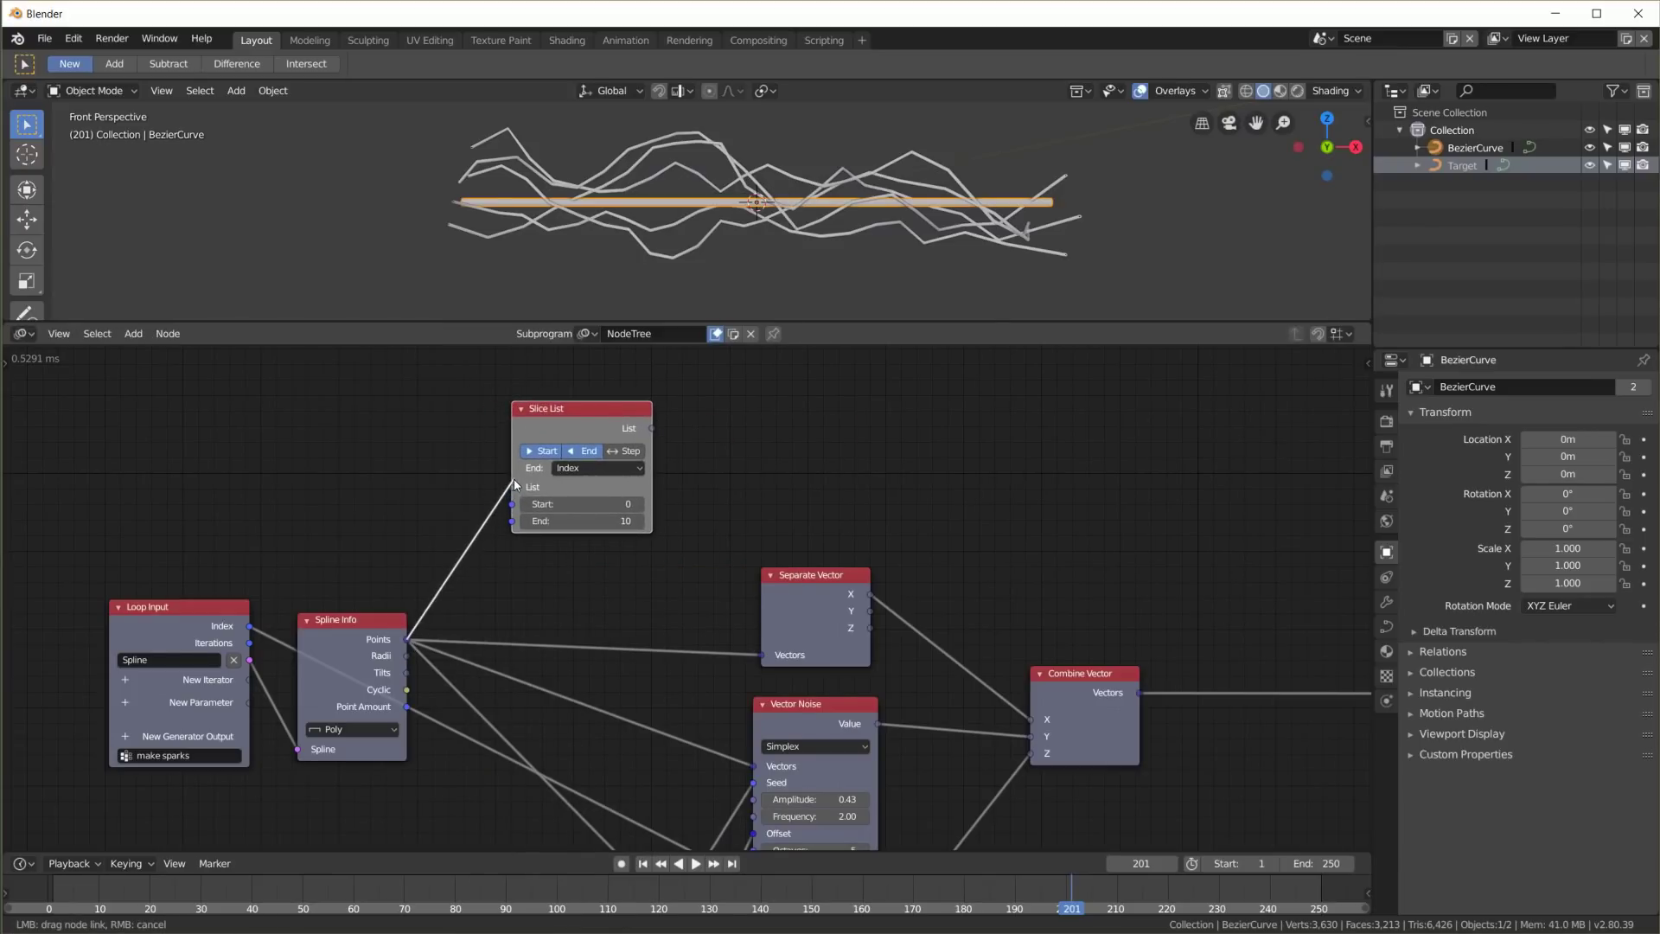
{"action": "left_click_drag", "start_coordinate": [569, 406], "coordinate": [605, 416]}
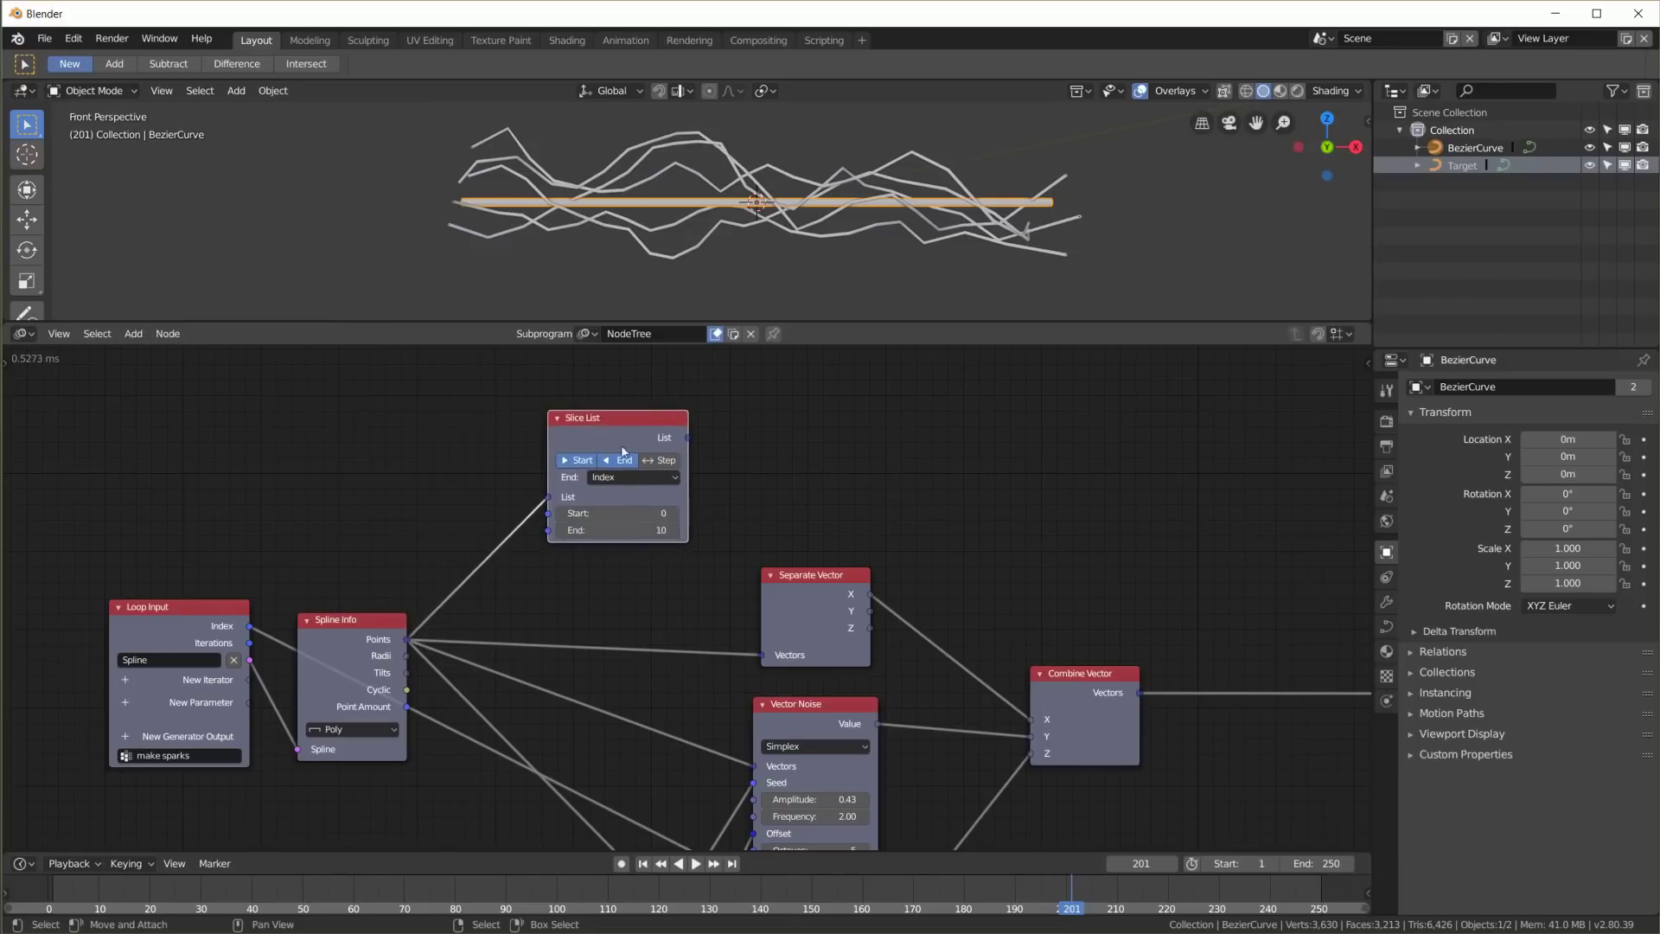
Set the Slice List's End to 1 and move the node up to free space below it
{"action": "left_click", "coordinate": [621, 529]}
{"action": "type", "text": "1"}
{"action": "key", "text": "Return"}
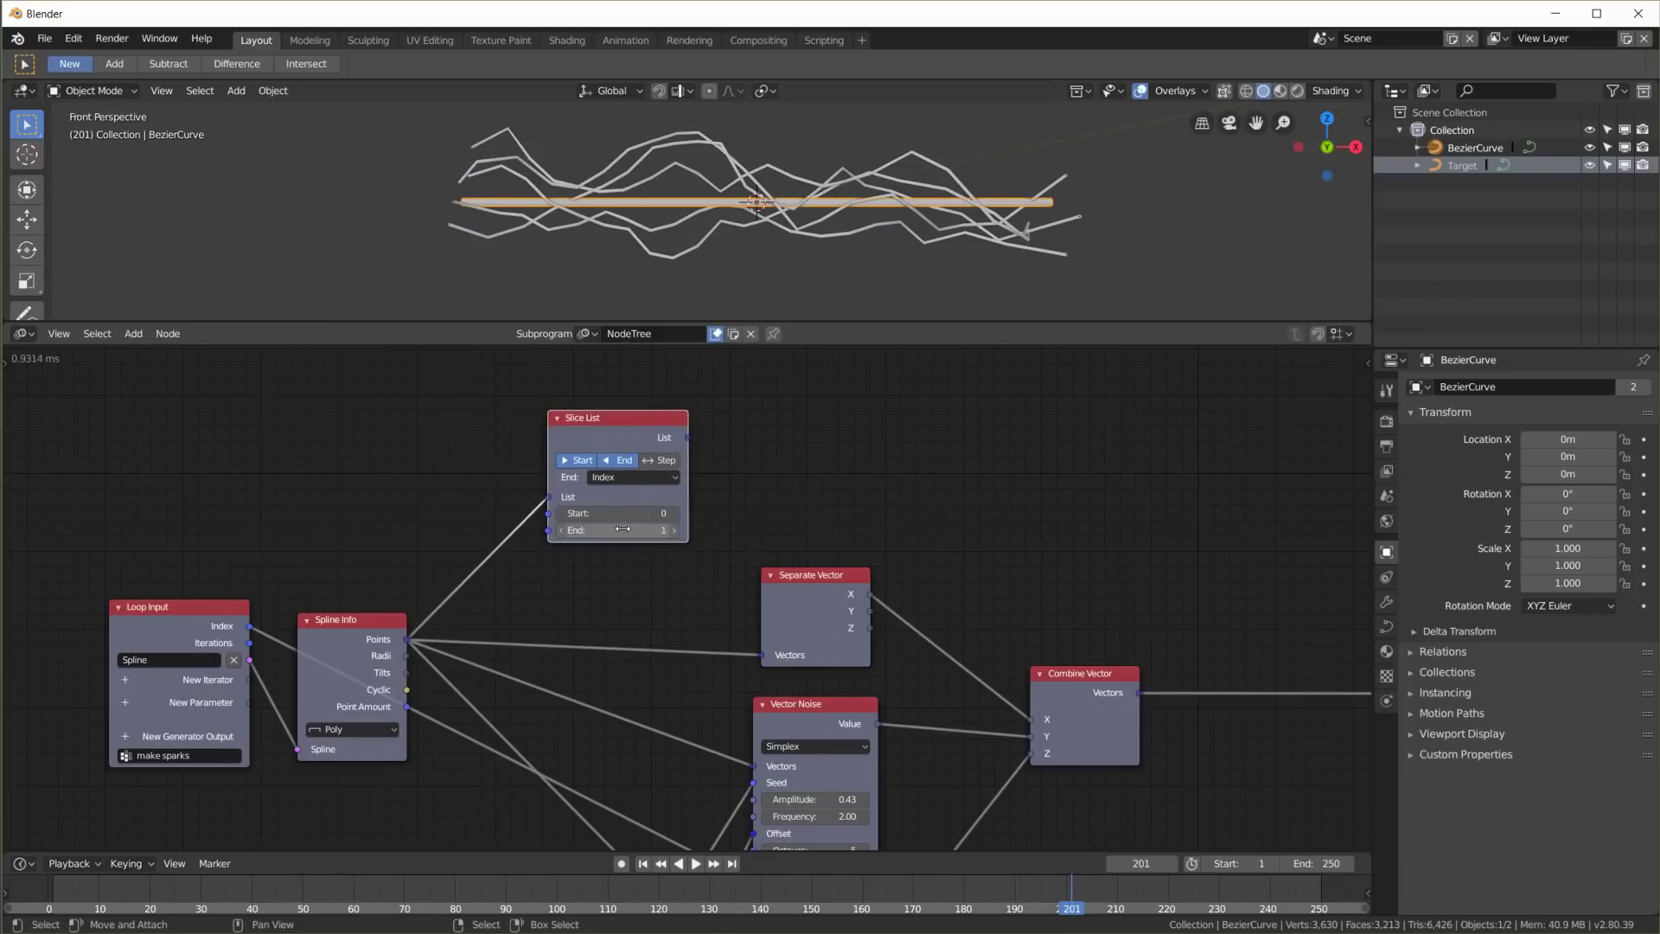
{"action": "left_click_drag", "start_coordinate": [642, 419], "coordinate": [661, 377]}
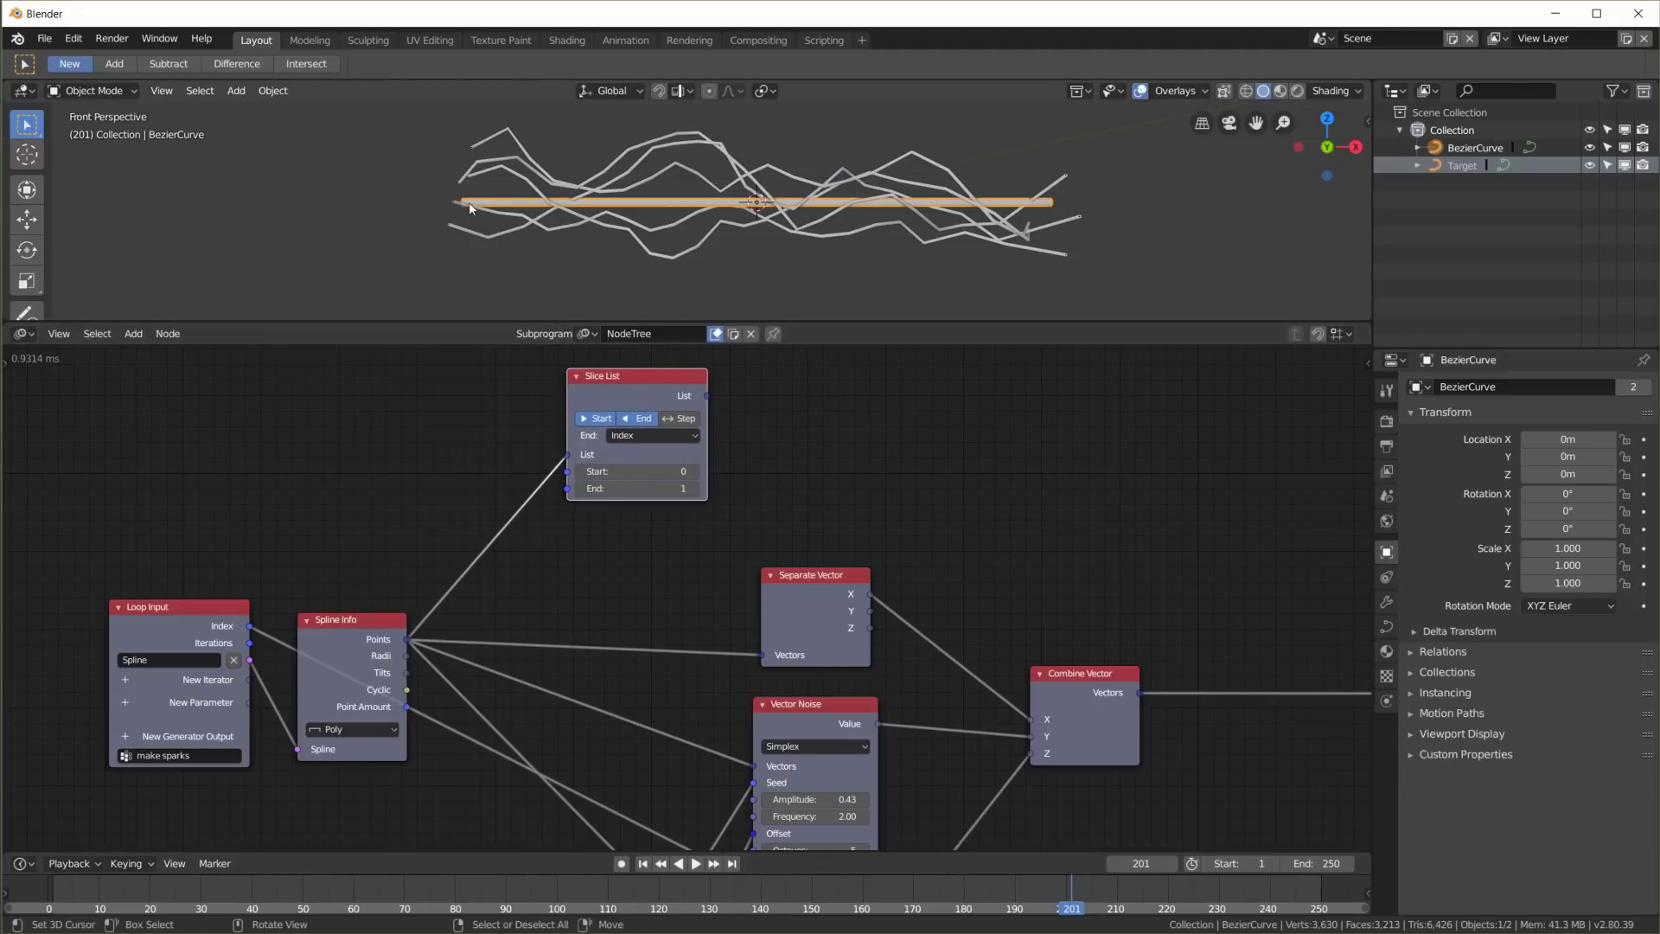
{"action": "mouse_move", "coordinate": [634, 375]}
{"action": "left_mouse_down"}
{"action": "mouse_move", "coordinate": [794, 364]}
{"action": "mouse_move", "coordinate": [626, 377]}
{"action": "left_mouse_up"}
{"action": "middle_click_drag", "start_coordinate": [939, 565], "coordinate": [936, 575]}
{"action": "left_click_drag", "start_coordinate": [625, 383], "coordinate": [713, 348]}
{"action": "middle_click_drag", "start_coordinate": [840, 575], "coordinate": [791, 605]}
Duplicate the Slice List below the first, link Spline Info's Points to it, and set Start to 20 and End to 21
{"action": "key", "text": "shift+d"}
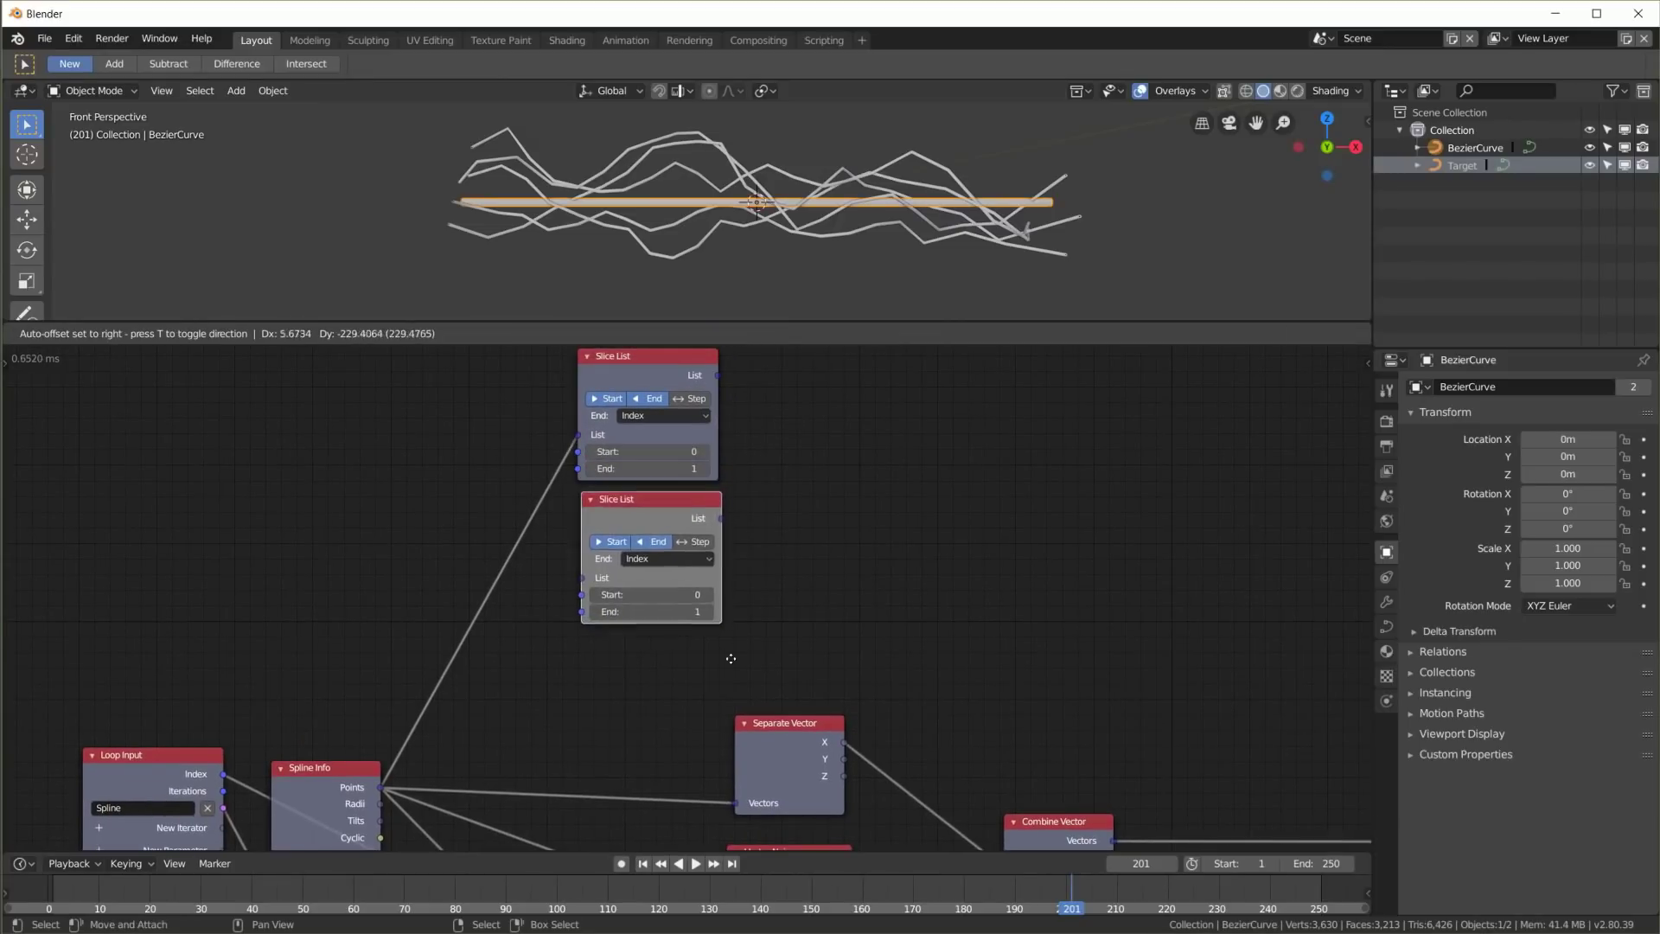
{"action": "left_click", "coordinate": [728, 656]}
{"action": "left_click_drag", "start_coordinate": [380, 786], "coordinate": [578, 581]}
{"action": "left_click", "coordinate": [647, 599]}
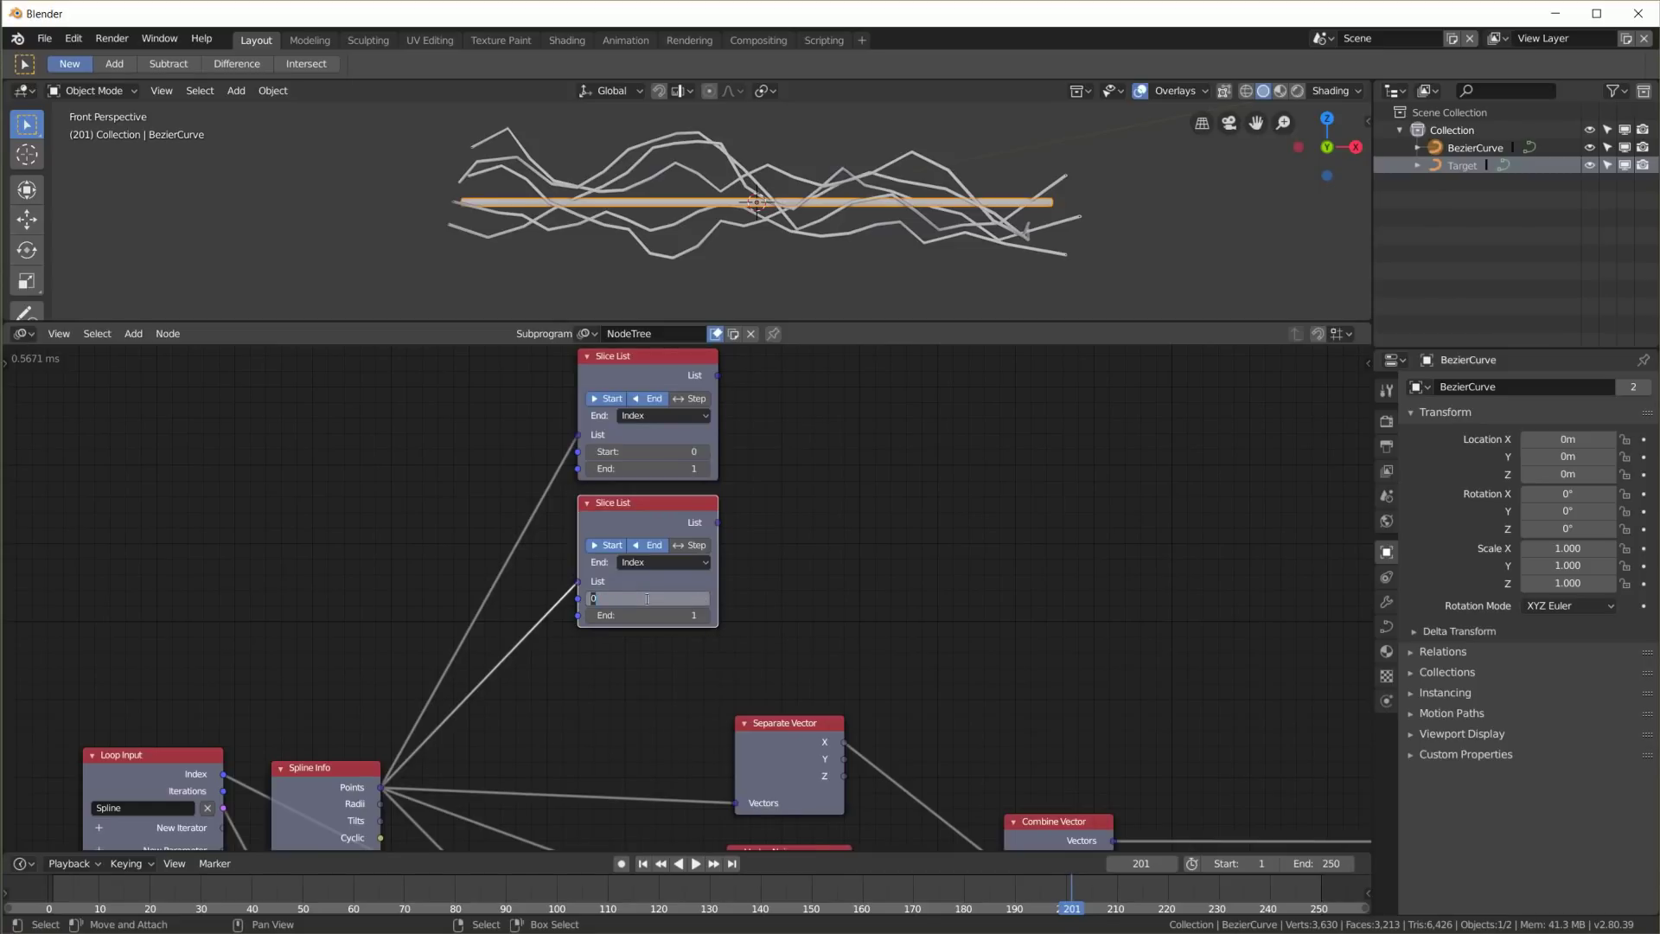
{"action": "key", "text": "Tab"}
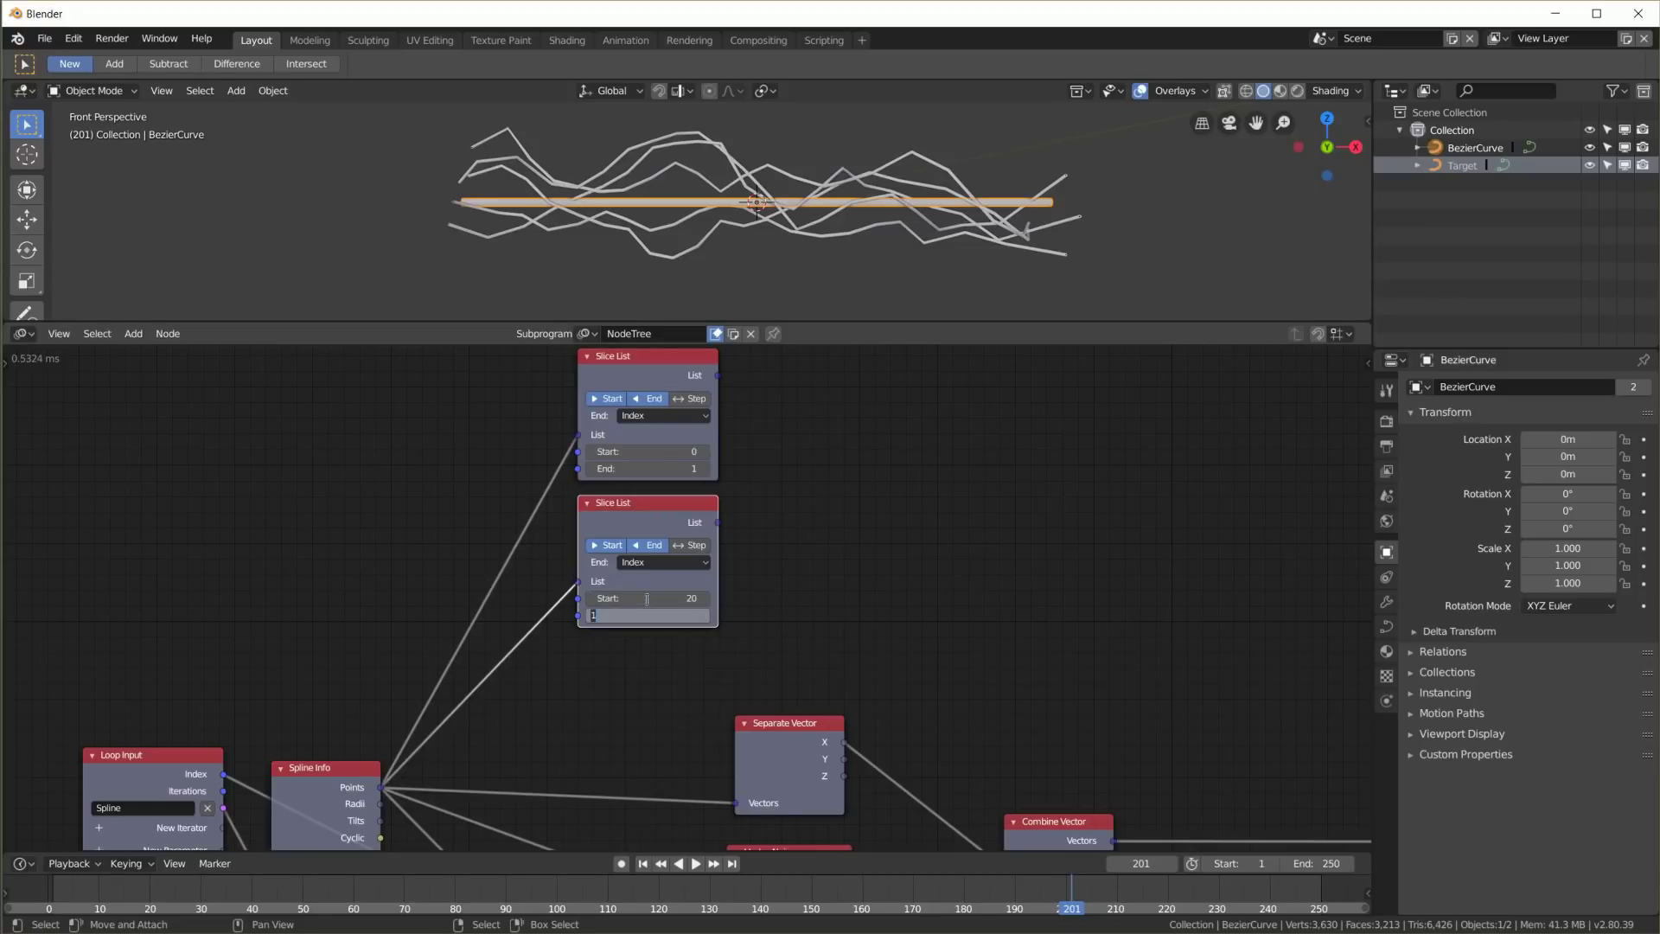
{"action": "key", "text": "Return"}
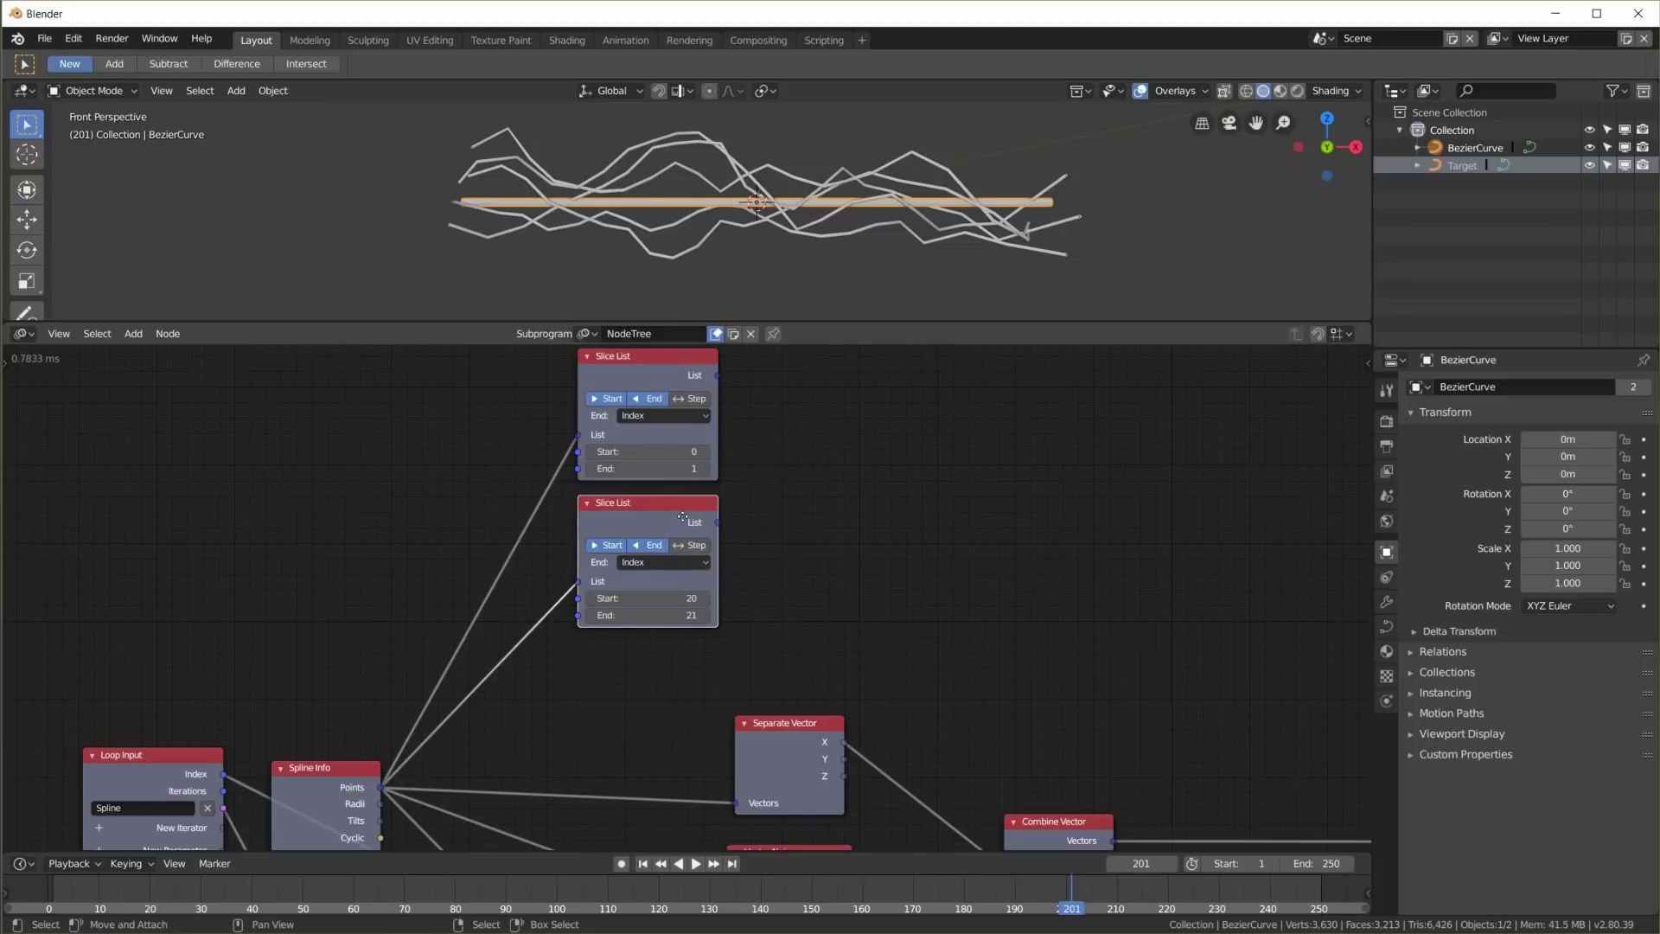
{"action": "left_click_drag", "start_coordinate": [683, 517], "coordinate": [682, 527]}
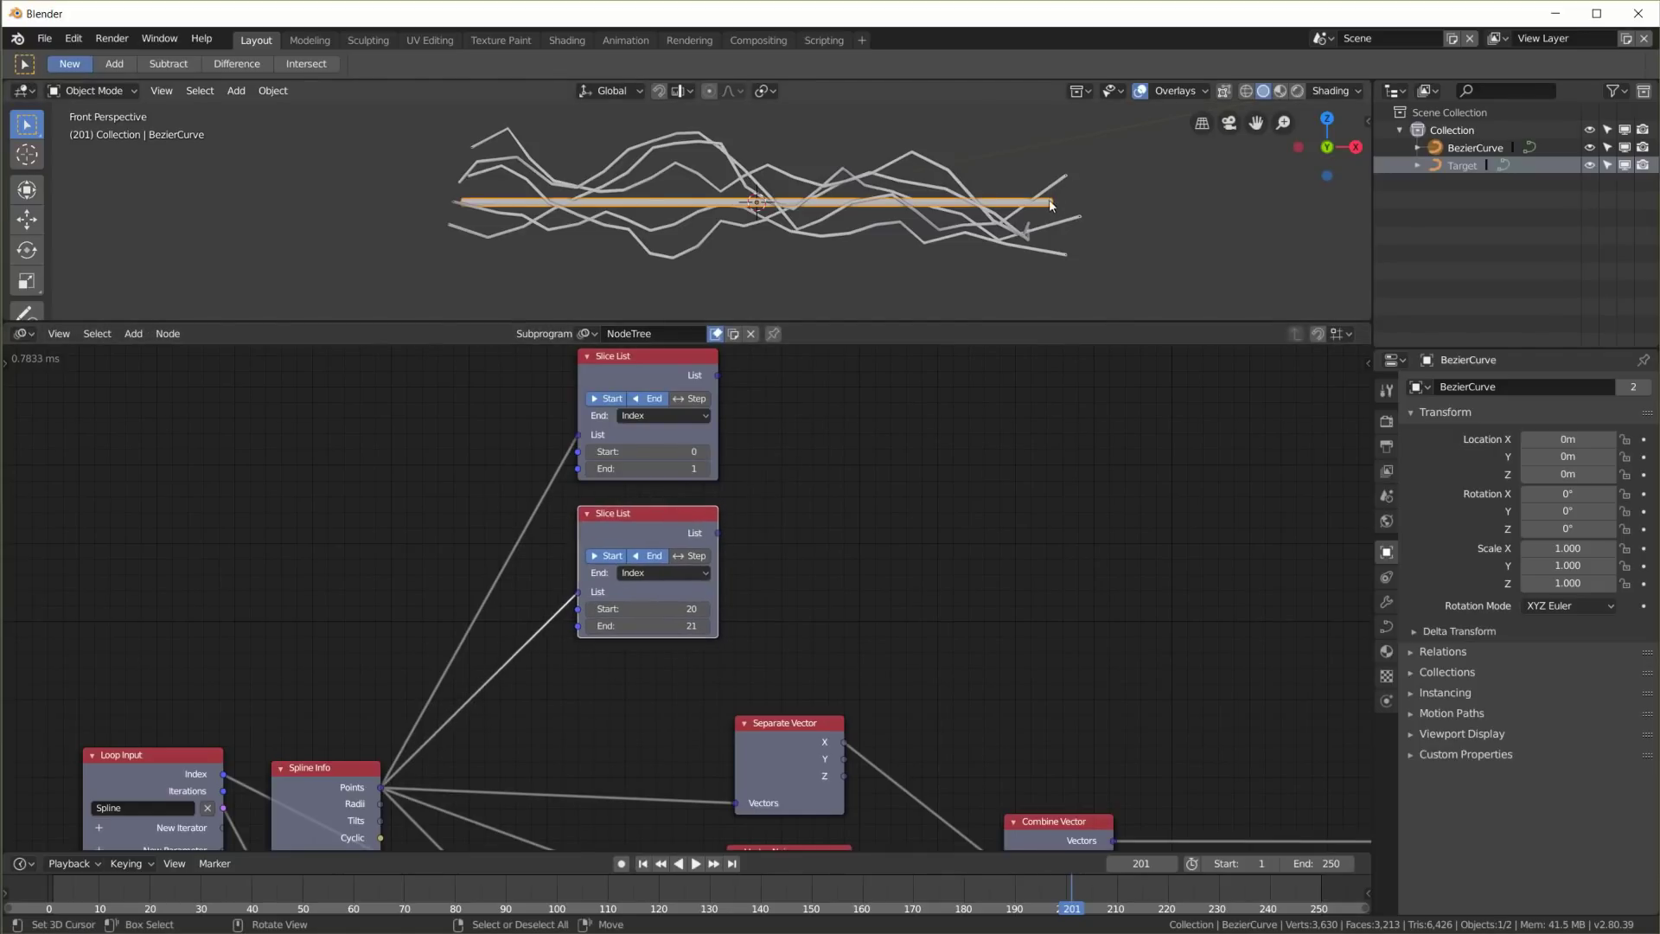
Place a third copy of the Slice List below the second and link Spline Info's Points to its List input
{"action": "middle_click_drag", "start_coordinate": [1045, 201], "coordinate": [982, 208]}
{"action": "middle_click_drag", "start_coordinate": [816, 574], "coordinate": [829, 475]}
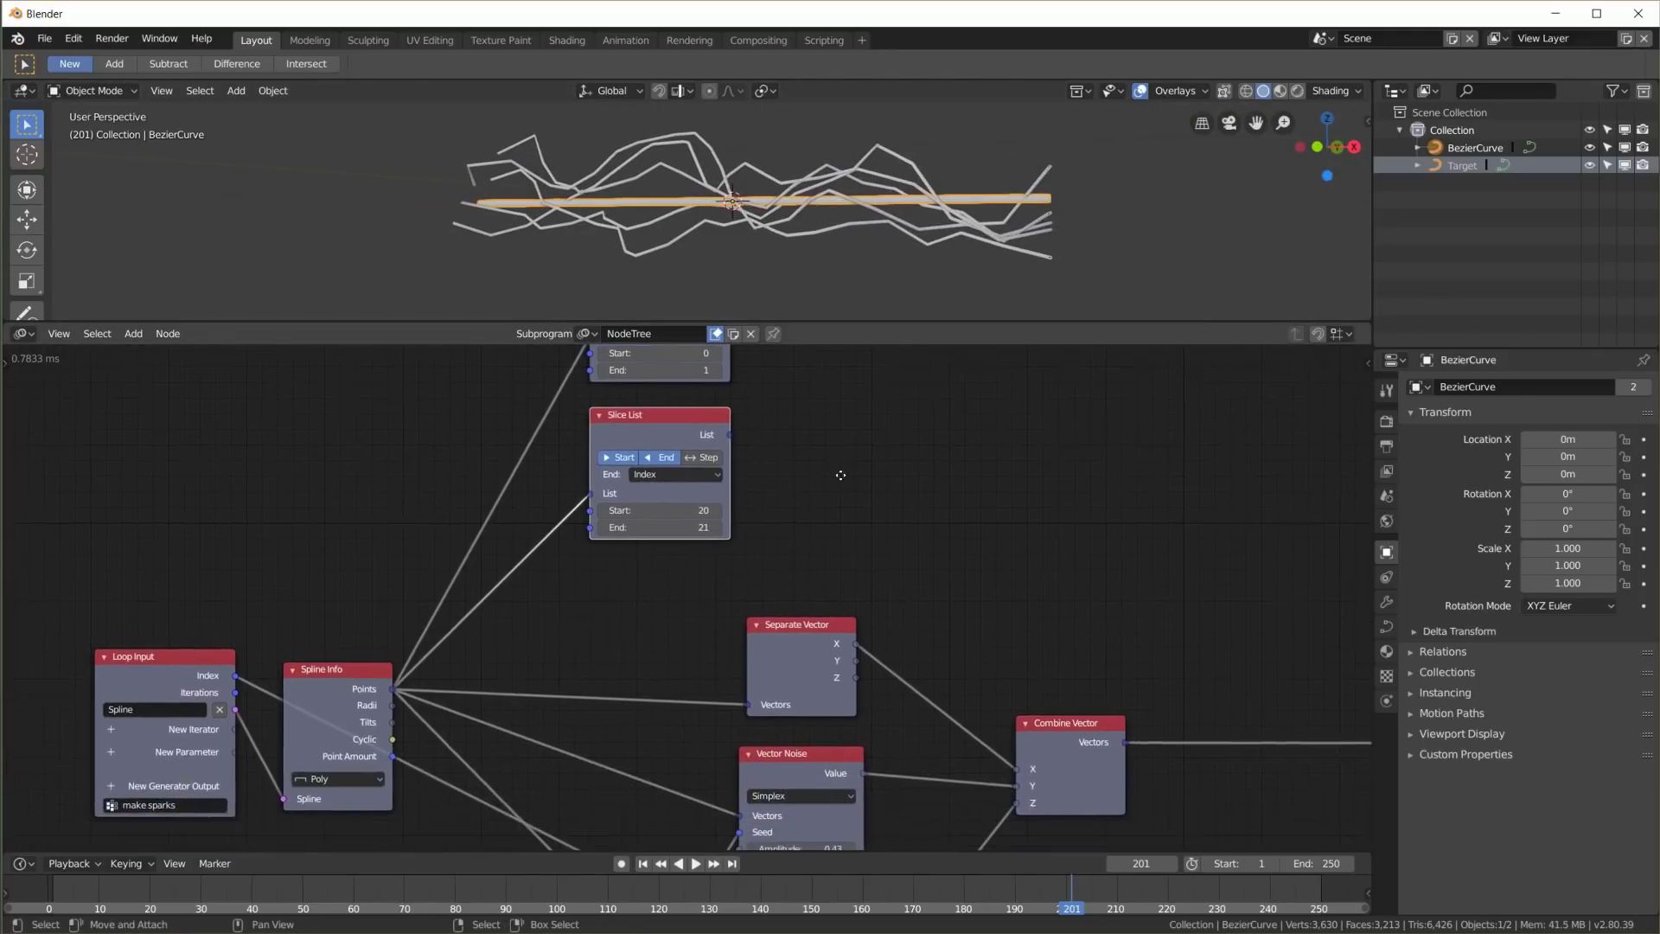
{"action": "middle_click_drag", "start_coordinate": [701, 476], "coordinate": [705, 412]}
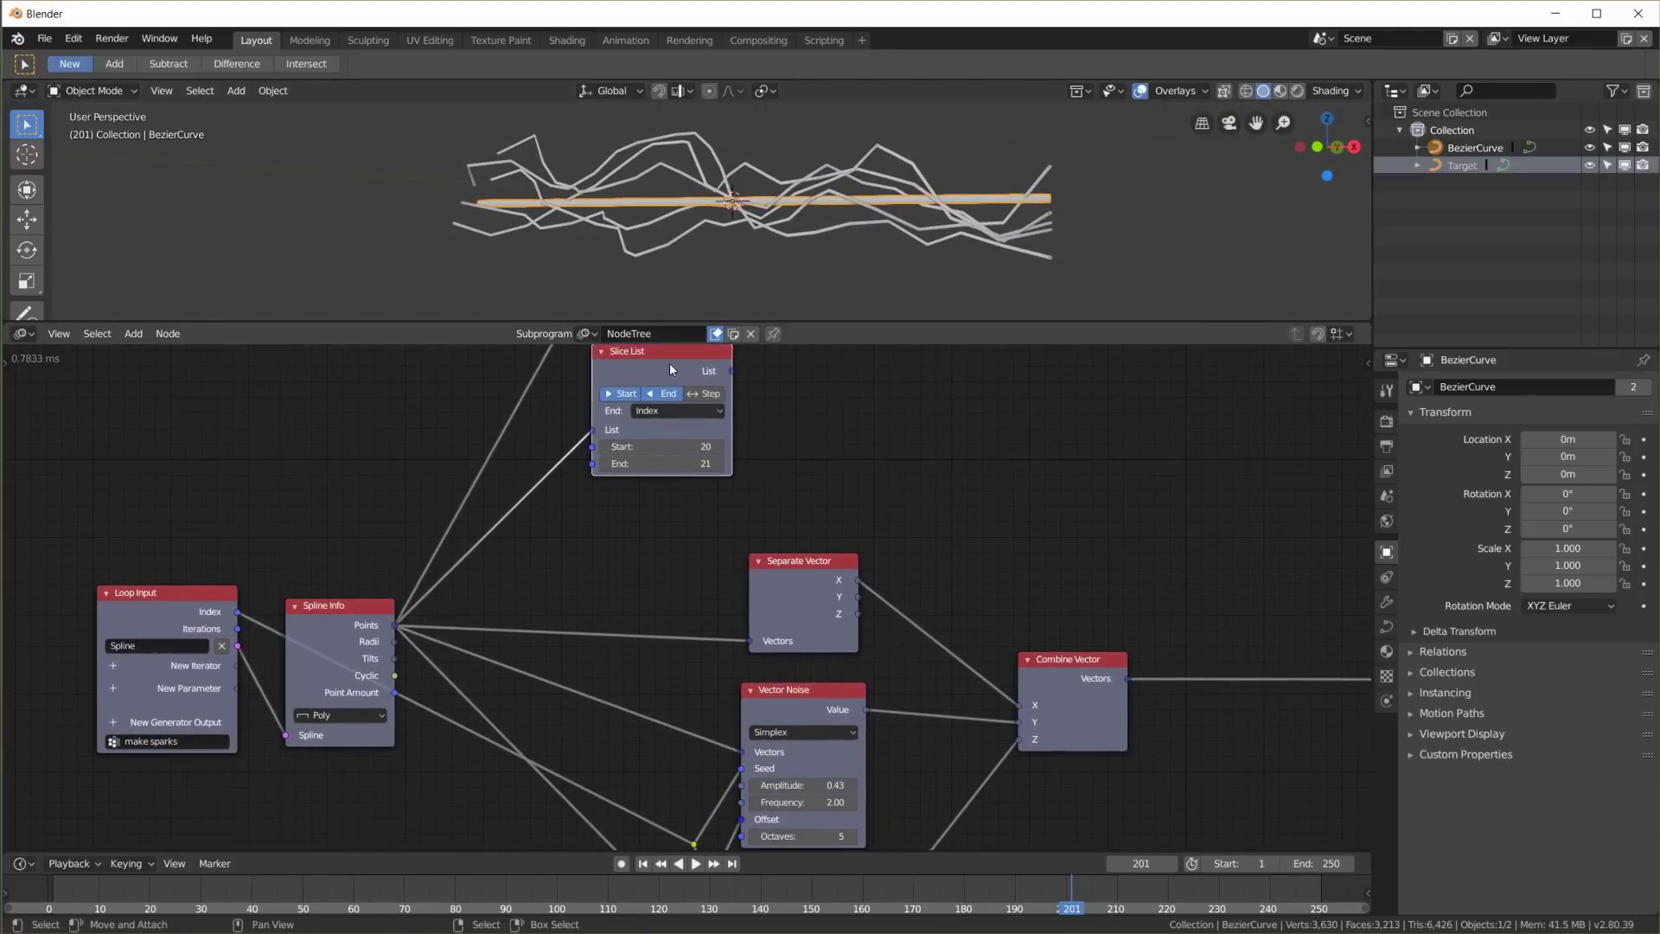
{"action": "key", "text": "shift+d"}
{"action": "left_click", "coordinate": [665, 508]}
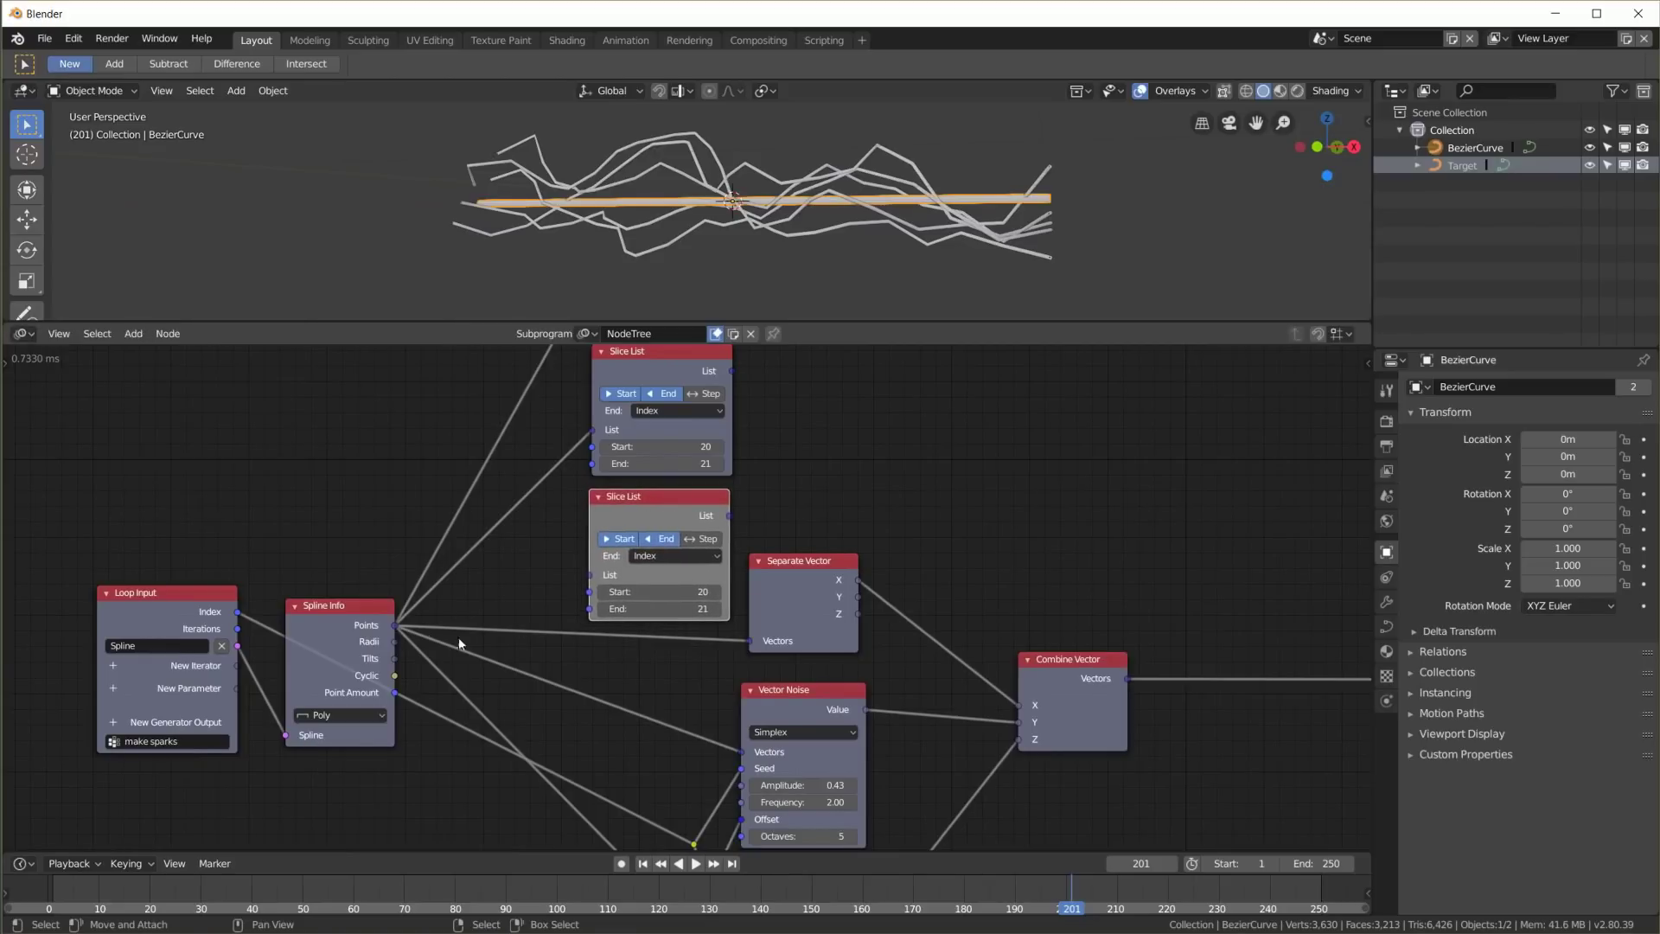
{"action": "left_click_drag", "start_coordinate": [395, 624], "coordinate": [590, 574]}
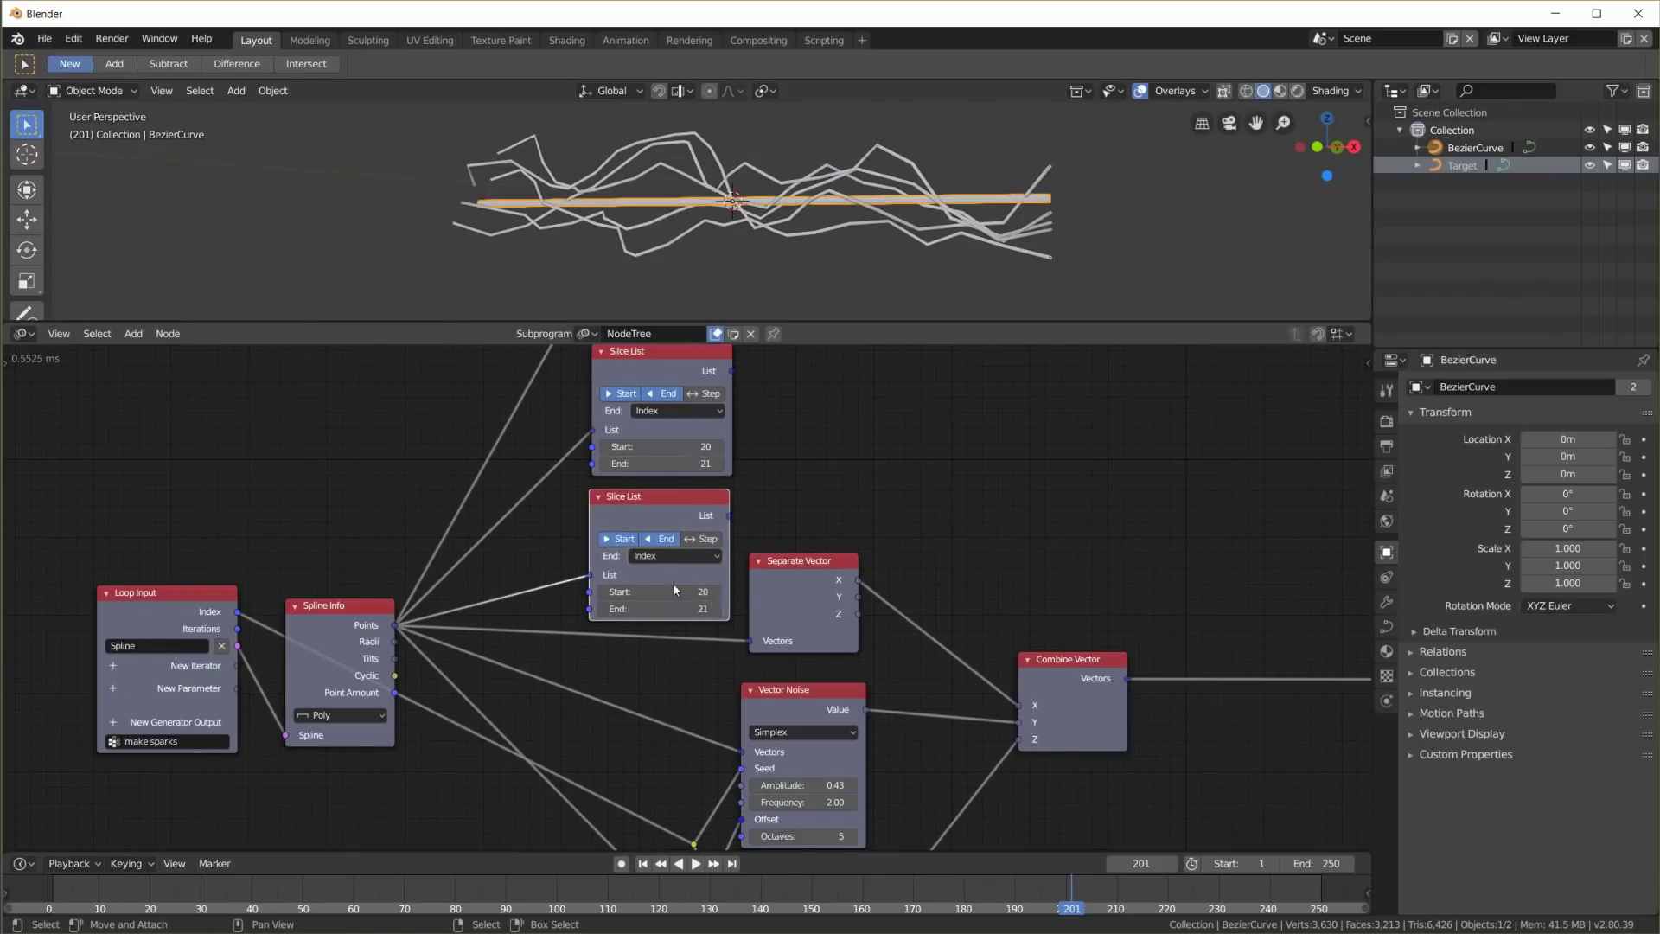
Set the third Slice List to Start 1 and End 20, and the second one to Start 21 and End 22
{"action": "left_click", "coordinate": [722, 590]}
{"action": "type", "text": "1"}
{"action": "key", "text": "Return"}
{"action": "middle_click_drag", "start_coordinate": [816, 491], "coordinate": [827, 594]}
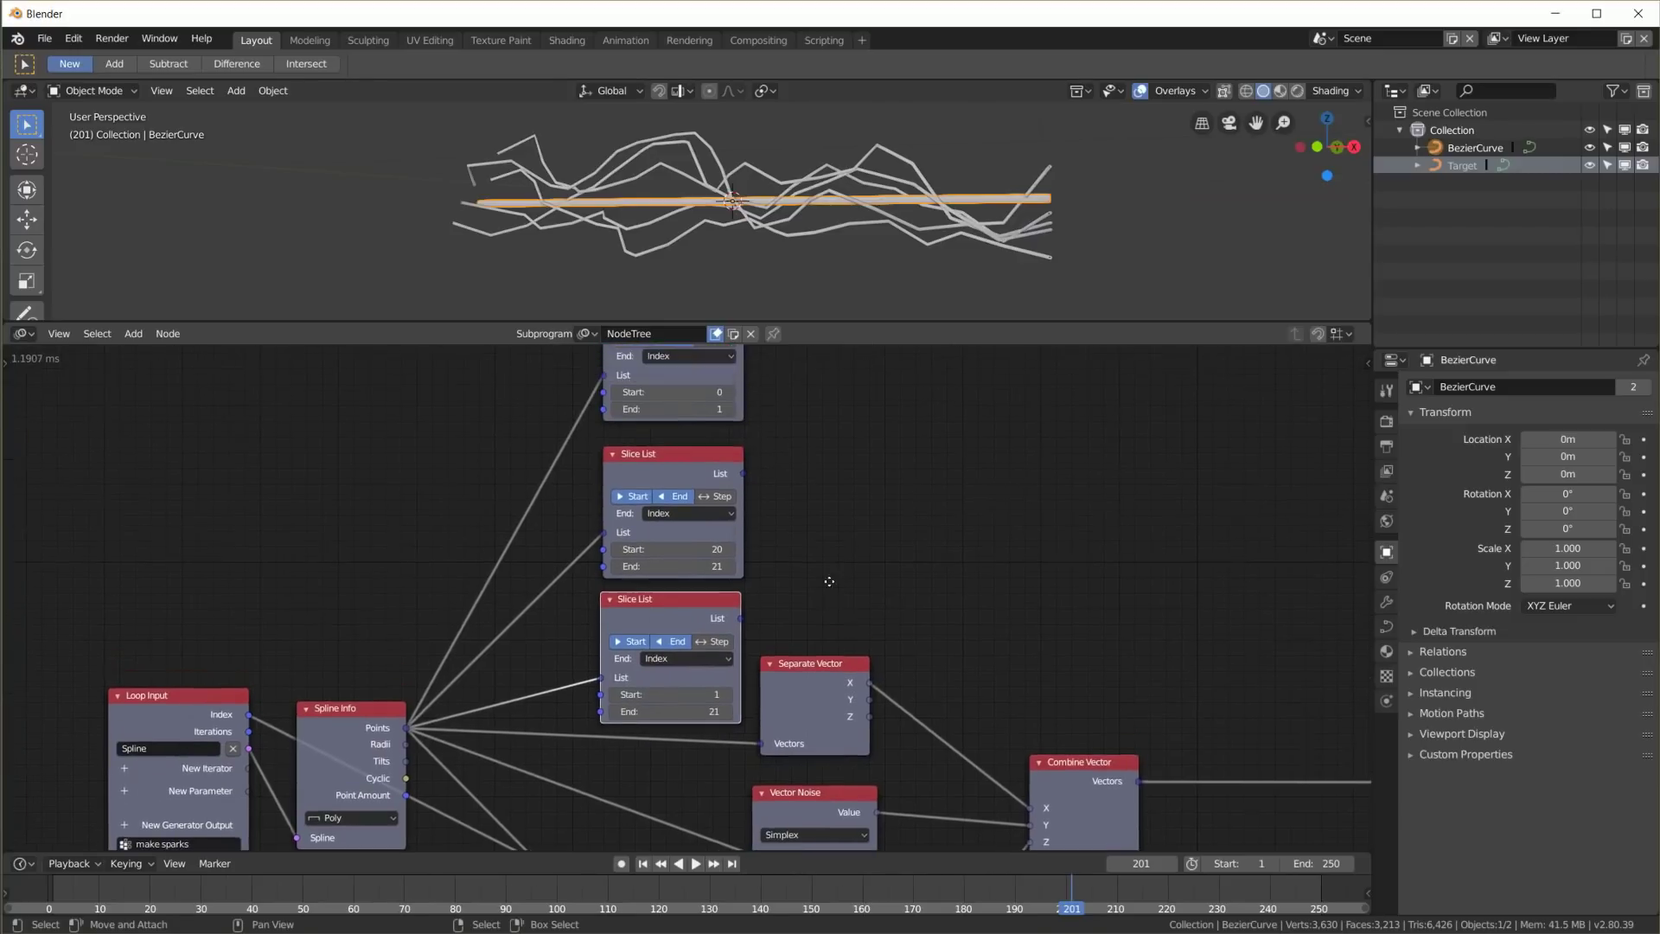
{"action": "left_click", "coordinate": [716, 705]}
{"action": "type", "text": "20"}
{"action": "key", "text": "Return"}
{"action": "left_click", "coordinate": [732, 550]}
{"action": "left_click", "coordinate": [730, 566]}
Link the output of the 1 to 20 Slice List to the Vectors inputs of Separate Vector and both Vector Noise nodes
{"action": "middle_click_drag", "start_coordinate": [873, 642], "coordinate": [863, 502]}
{"action": "middle_click_drag", "start_coordinate": [735, 485], "coordinate": [690, 402]}
{"action": "left_click_drag", "start_coordinate": [690, 402], "coordinate": [714, 529]}
{"action": "key", "text": "g"}
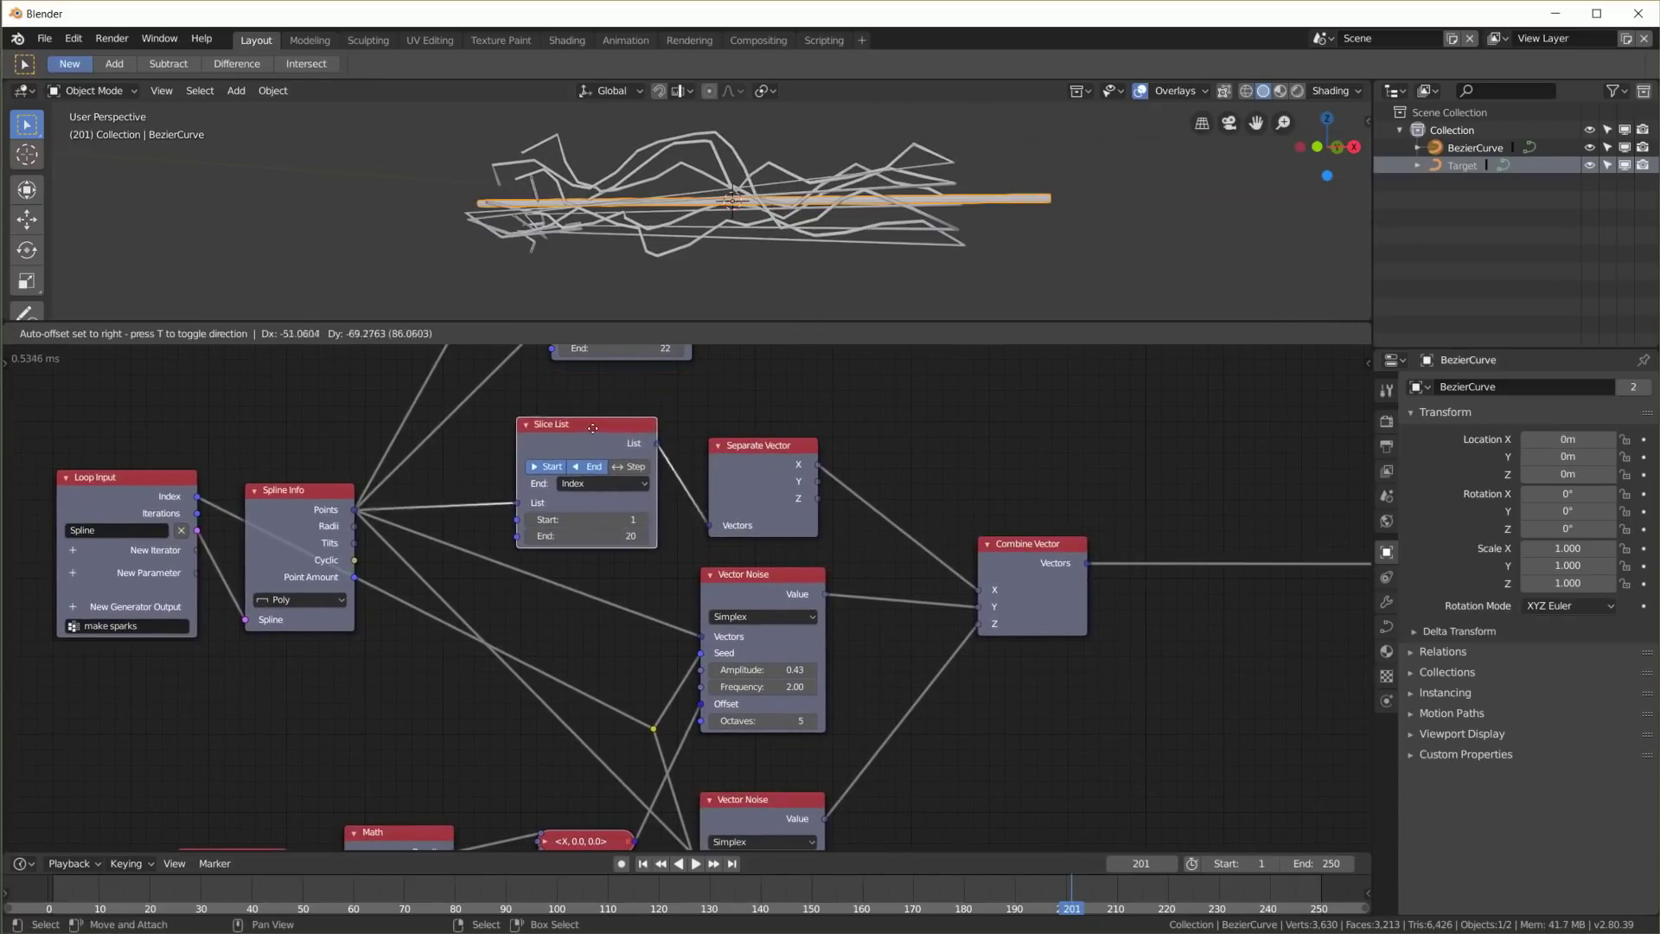
{"action": "left_click", "coordinate": [641, 443]}
{"action": "left_click_drag", "start_coordinate": [638, 437], "coordinate": [702, 637]}
{"action": "middle_click_drag", "start_coordinate": [654, 452], "coordinate": [666, 392]}
{"action": "left_click_drag", "start_coordinate": [651, 375], "coordinate": [717, 798]}
{"action": "left_click_drag", "start_coordinate": [595, 367], "coordinate": [578, 438]}
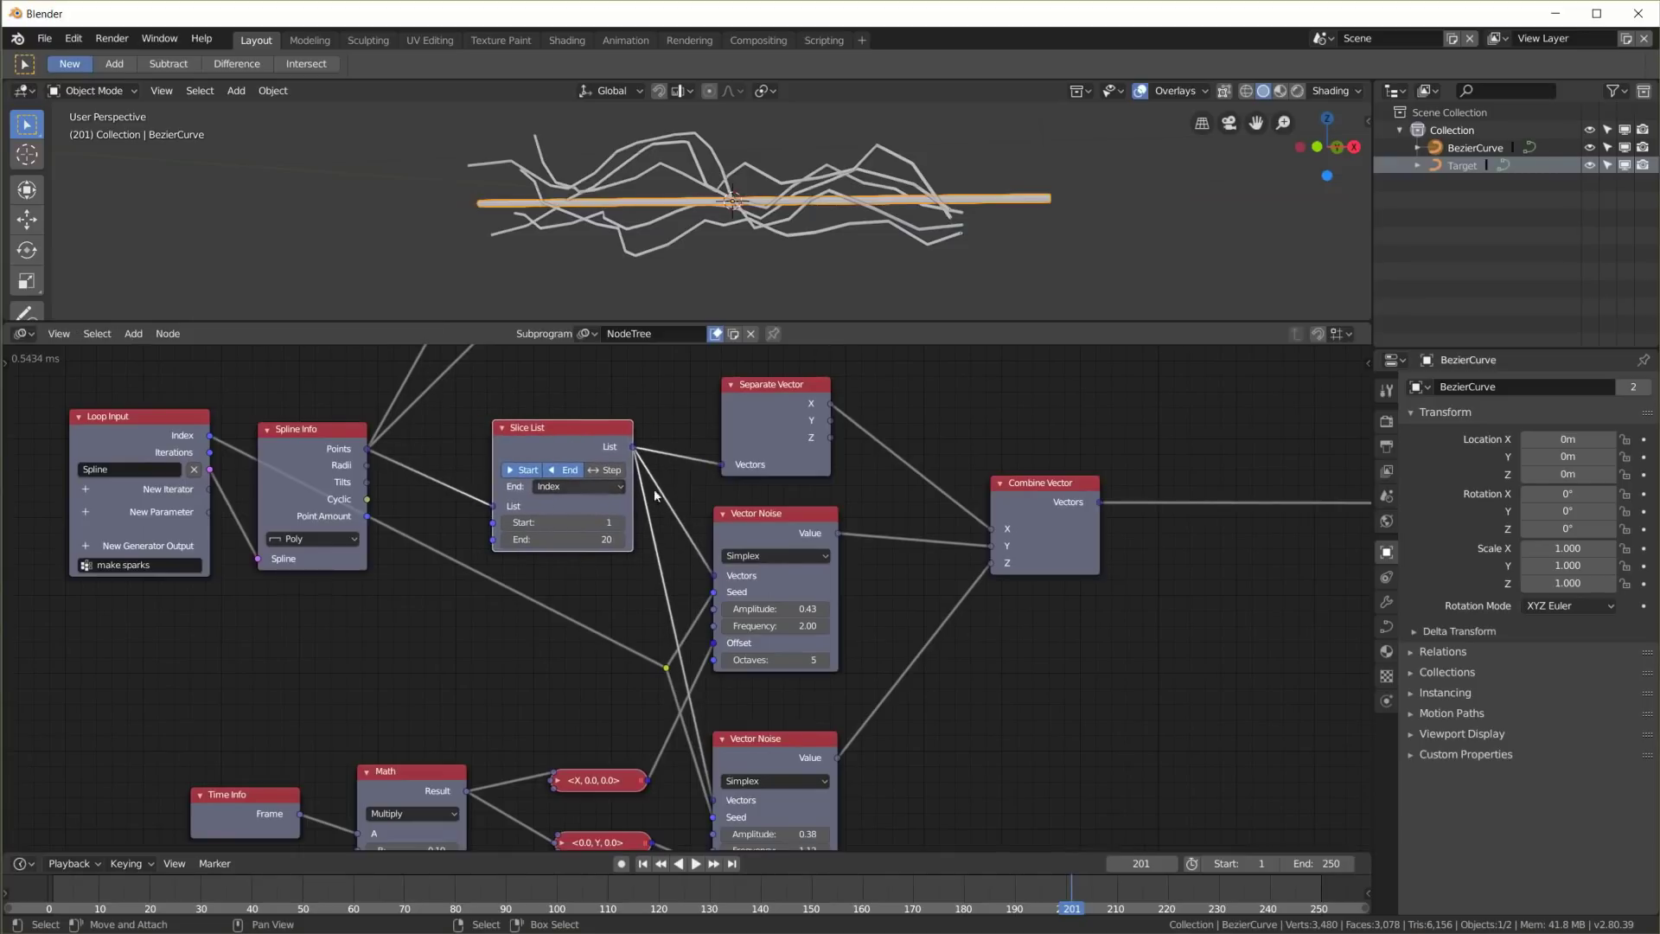
Arrange the three Slice List nodes in a closer column between Spline Info and Separate Vector
{"action": "middle_click_drag", "start_coordinate": [643, 490], "coordinate": [641, 700]}
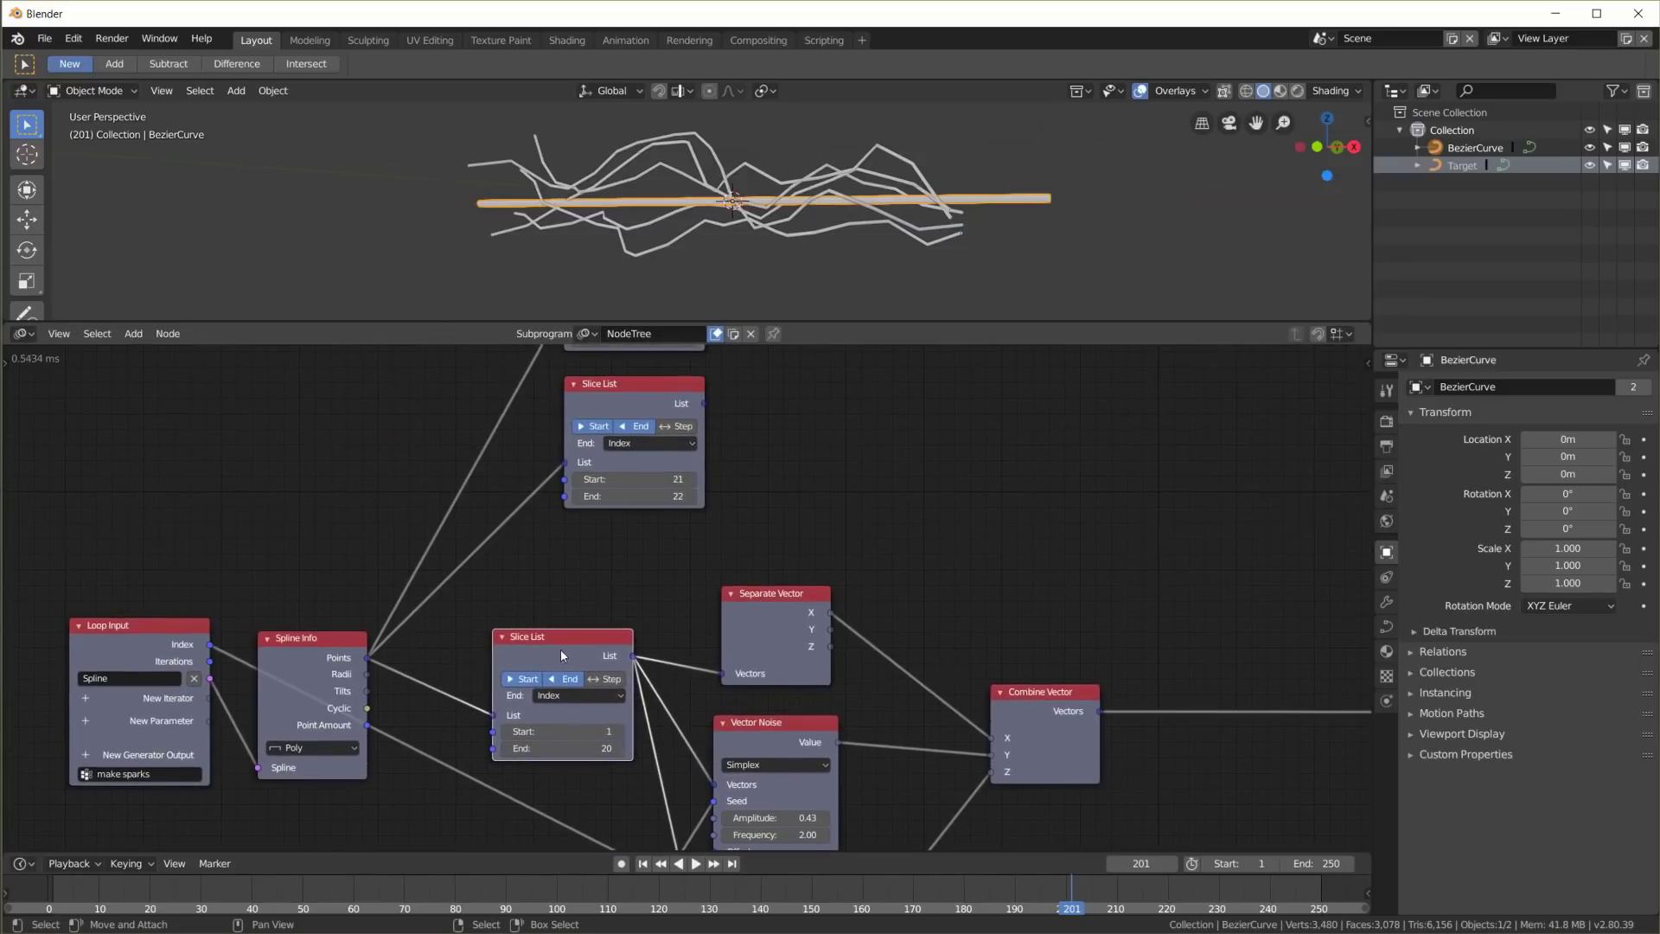
{"action": "left_click_drag", "start_coordinate": [561, 648], "coordinate": [563, 633]}
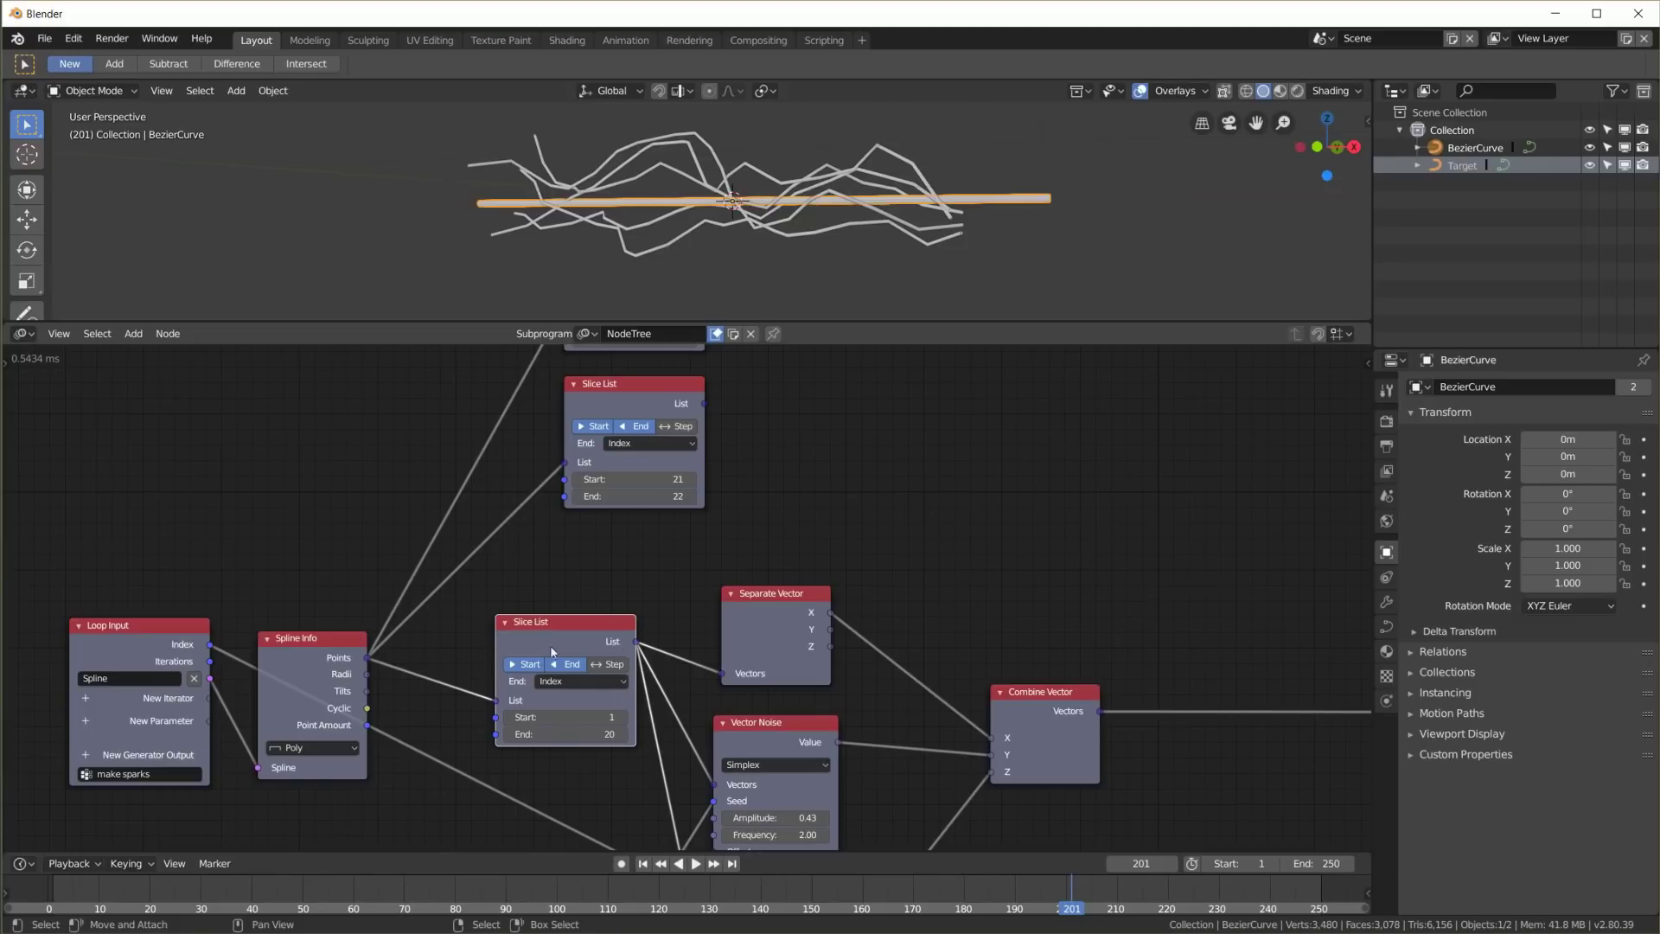
{"action": "left_click_drag", "start_coordinate": [633, 381], "coordinate": [595, 435]}
{"action": "middle_click_drag", "start_coordinate": [723, 397], "coordinate": [748, 556]}
{"action": "left_click_drag", "start_coordinate": [642, 387], "coordinate": [608, 439]}
{"action": "middle_click_drag", "start_coordinate": [1059, 698], "coordinate": [962, 450]}
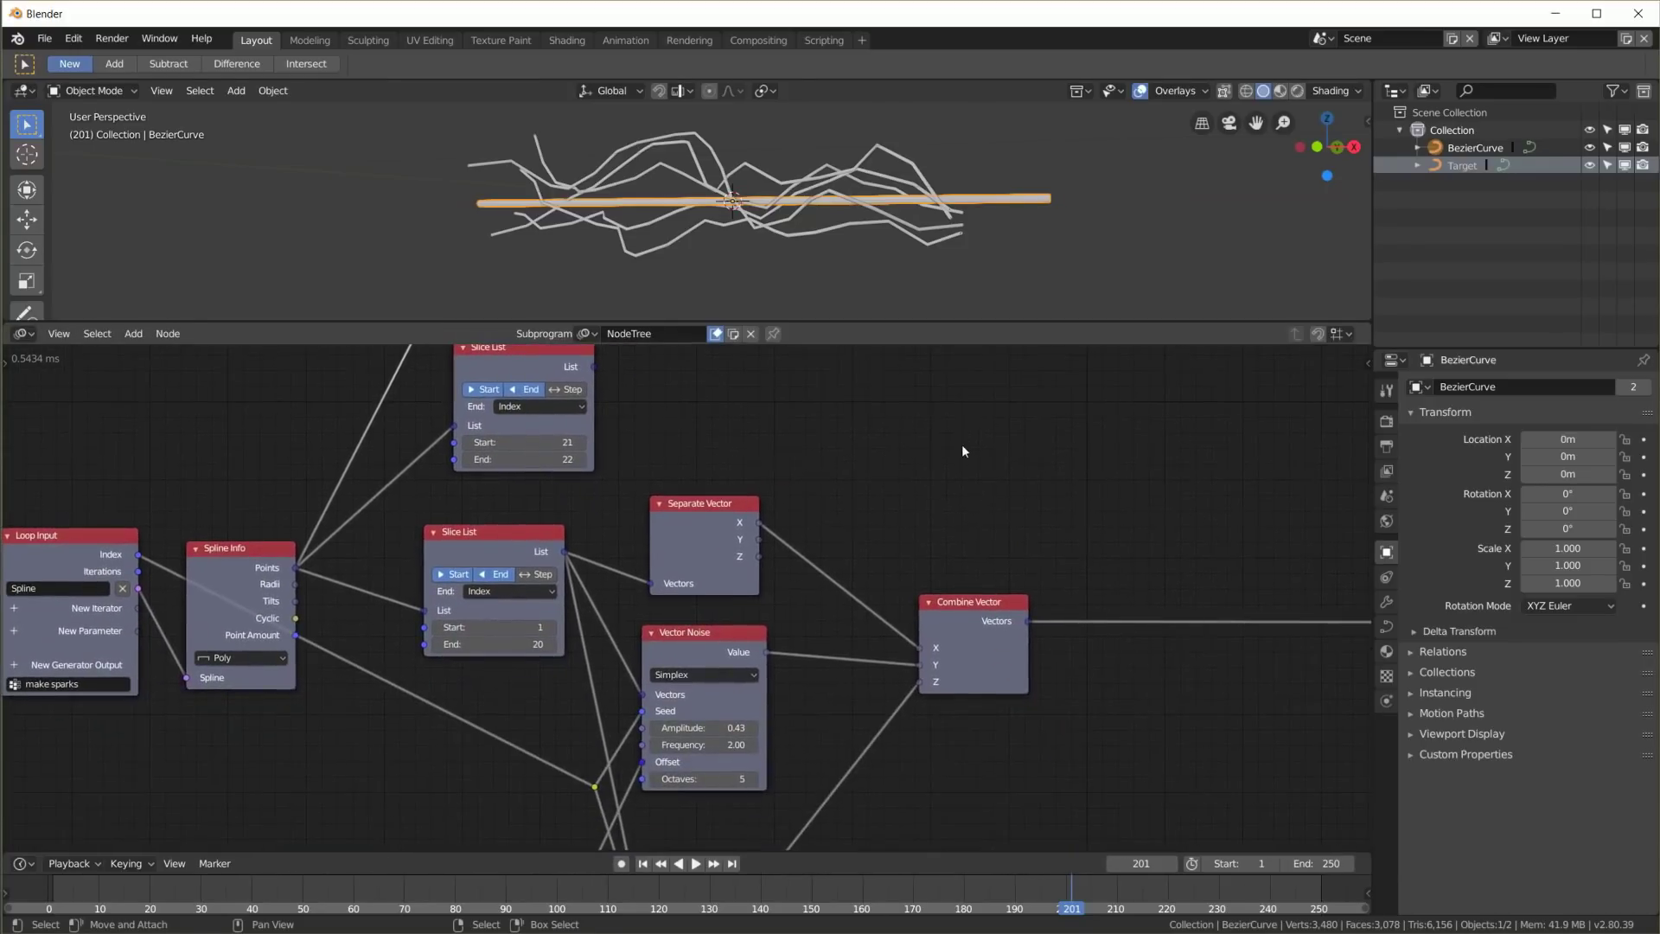
{"action": "middle_click_drag", "start_coordinate": [1058, 522], "coordinate": [952, 639]}
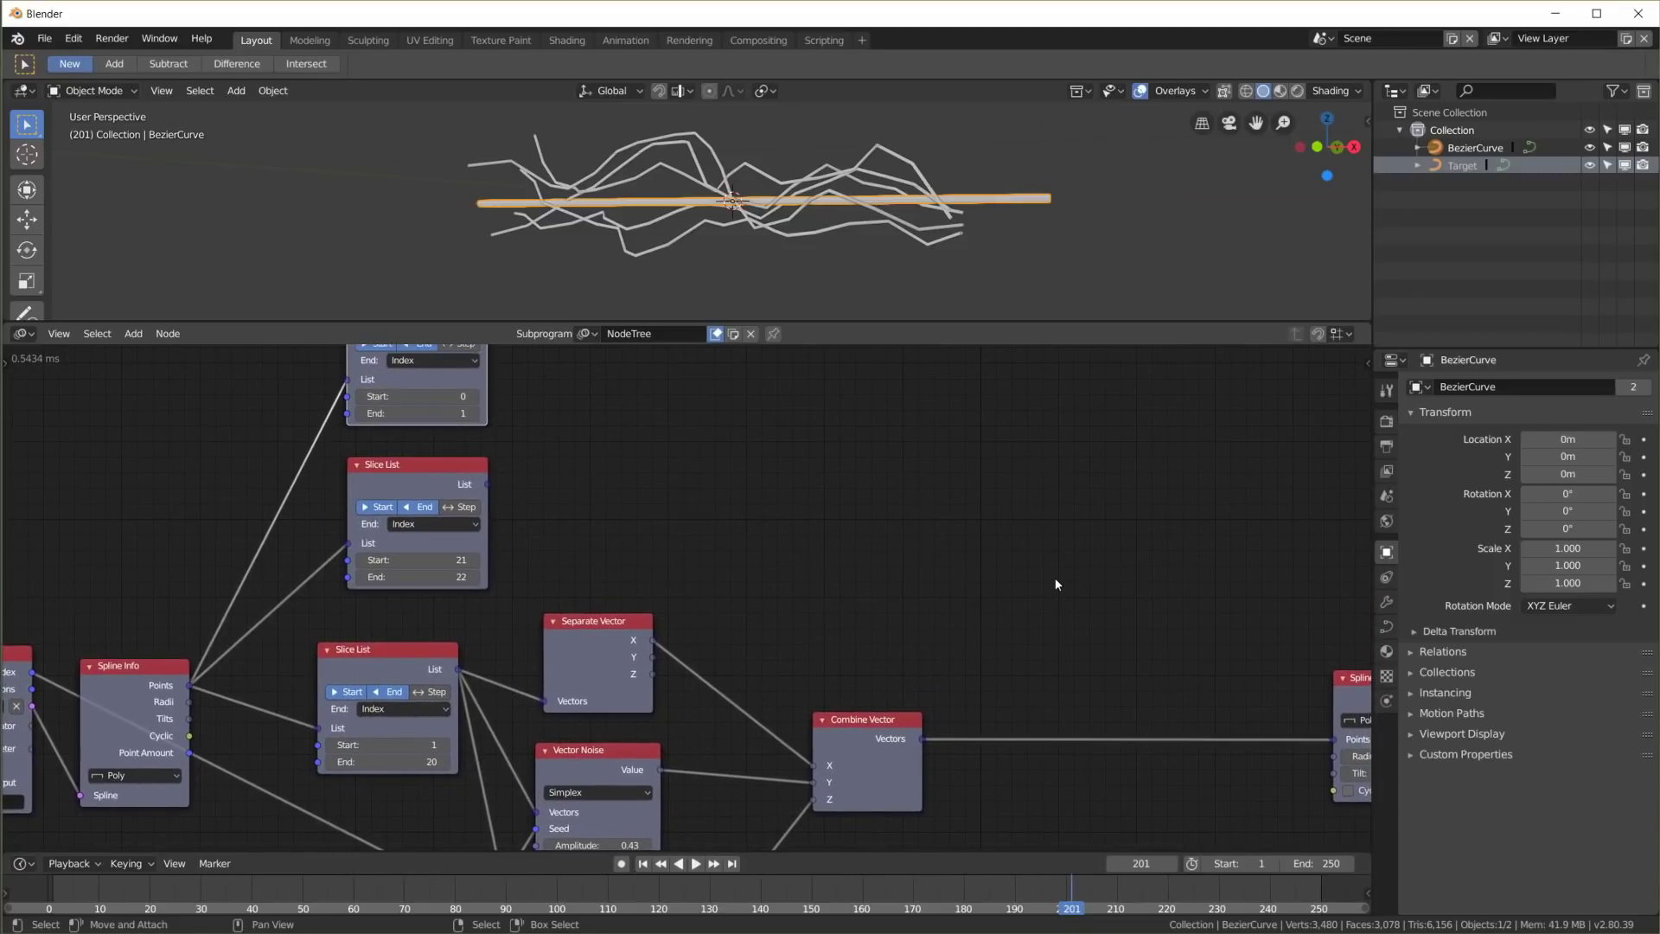
Add a Combine Vector List node above and to the right of the Combine Vector node
{"action": "key", "text": "shift+a"}
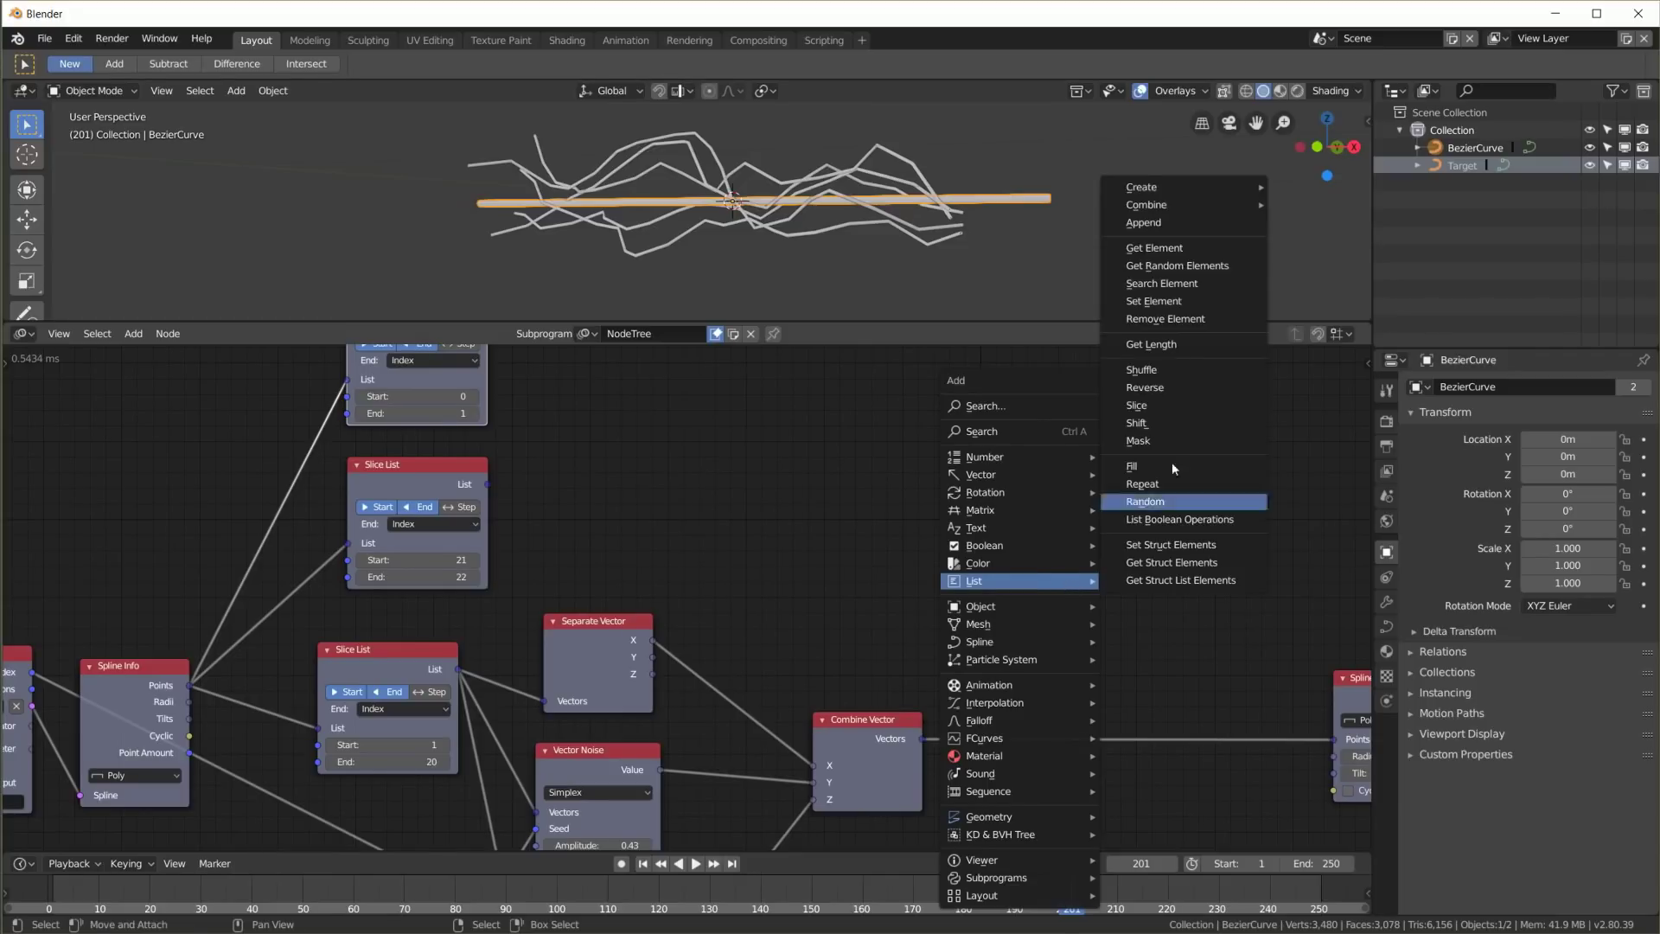
{"action": "mouse_move", "coordinate": [1186, 204]}
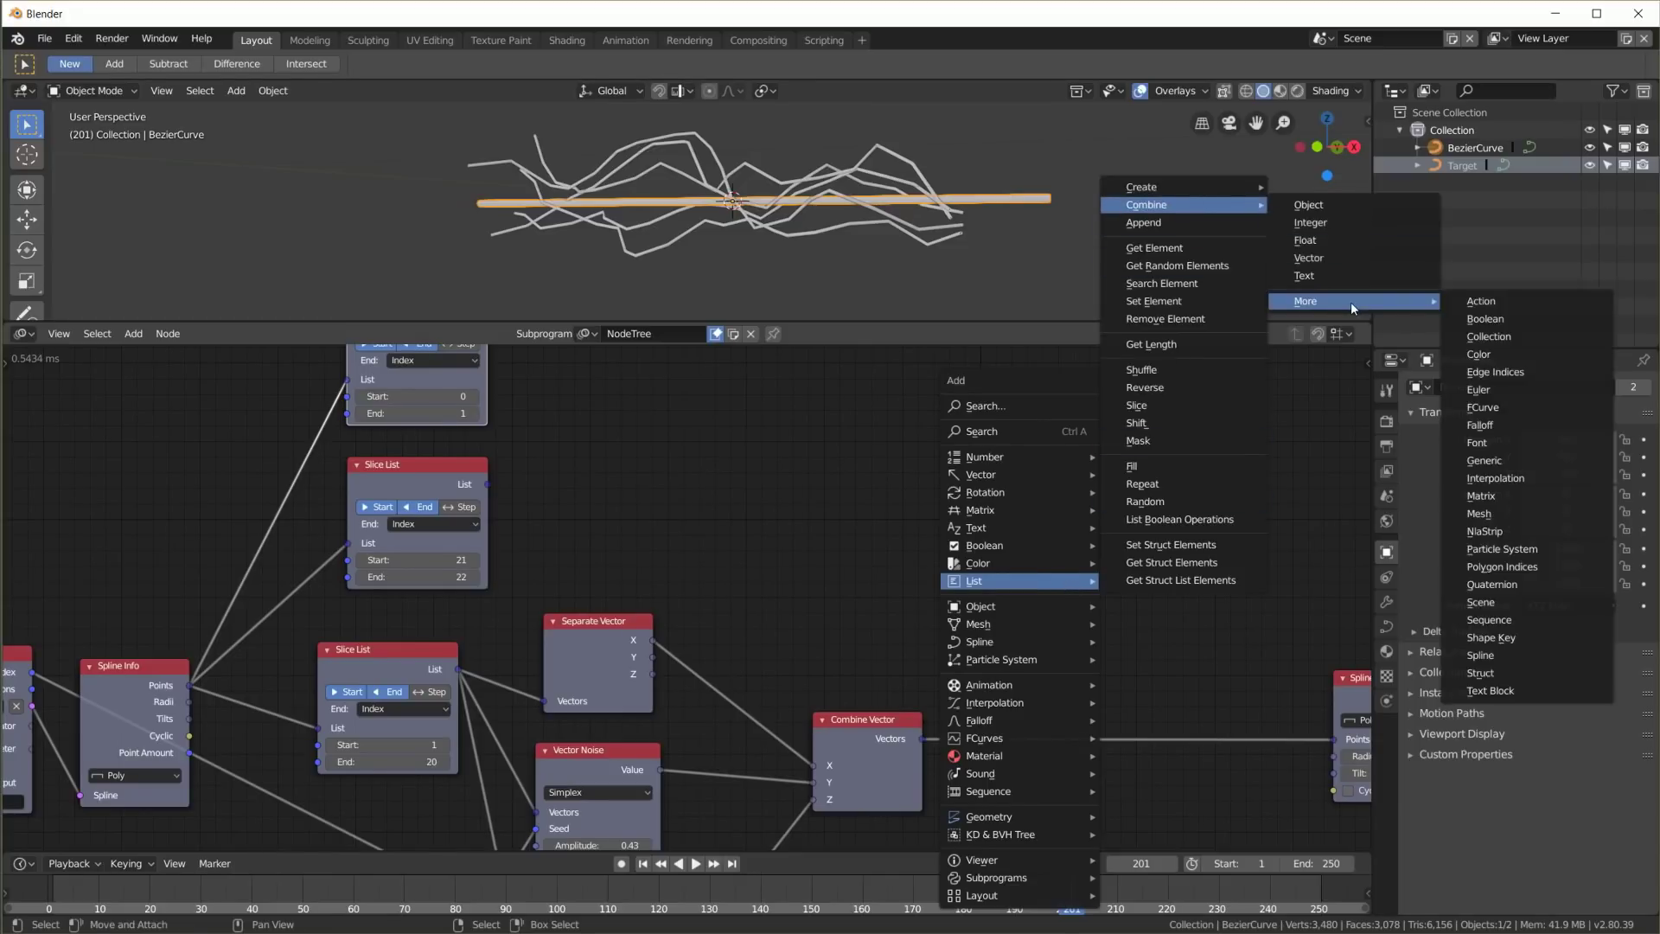
{"action": "left_click", "coordinate": [1324, 258]}
{"action": "left_click", "coordinate": [994, 568]}
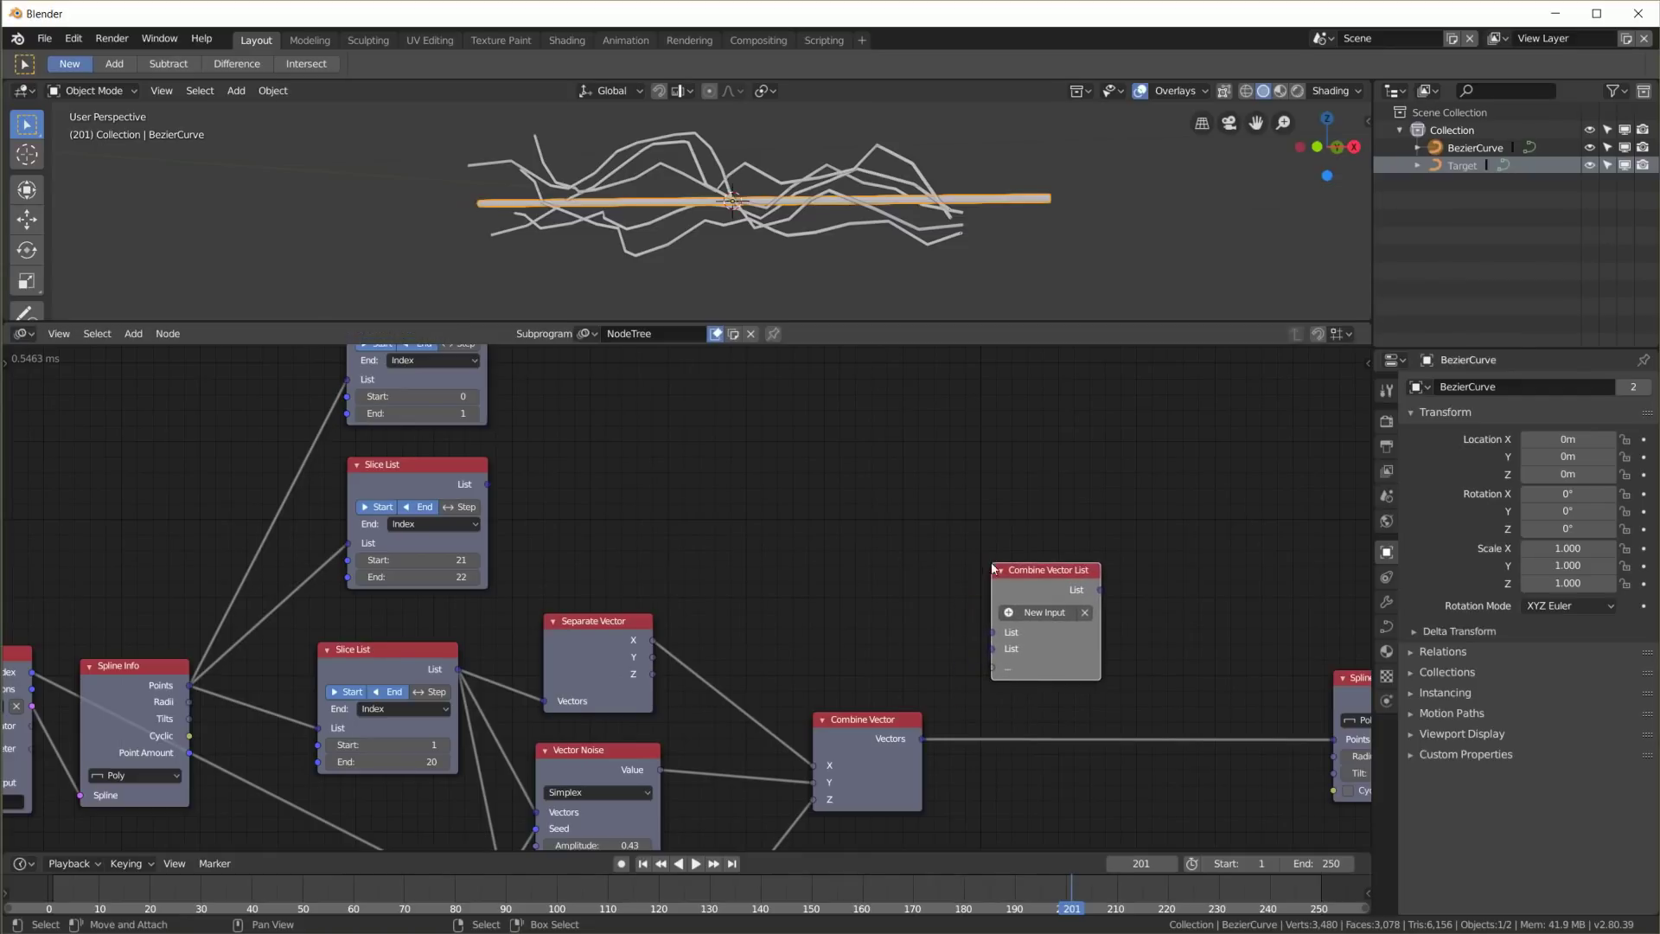
Link the 0–1 Slice List, the Combine Vector output and the 21–22 Slice List, in that order, into the Combine Vector List inputs
{"action": "middle_click_drag", "start_coordinate": [956, 581], "coordinate": [958, 640]}
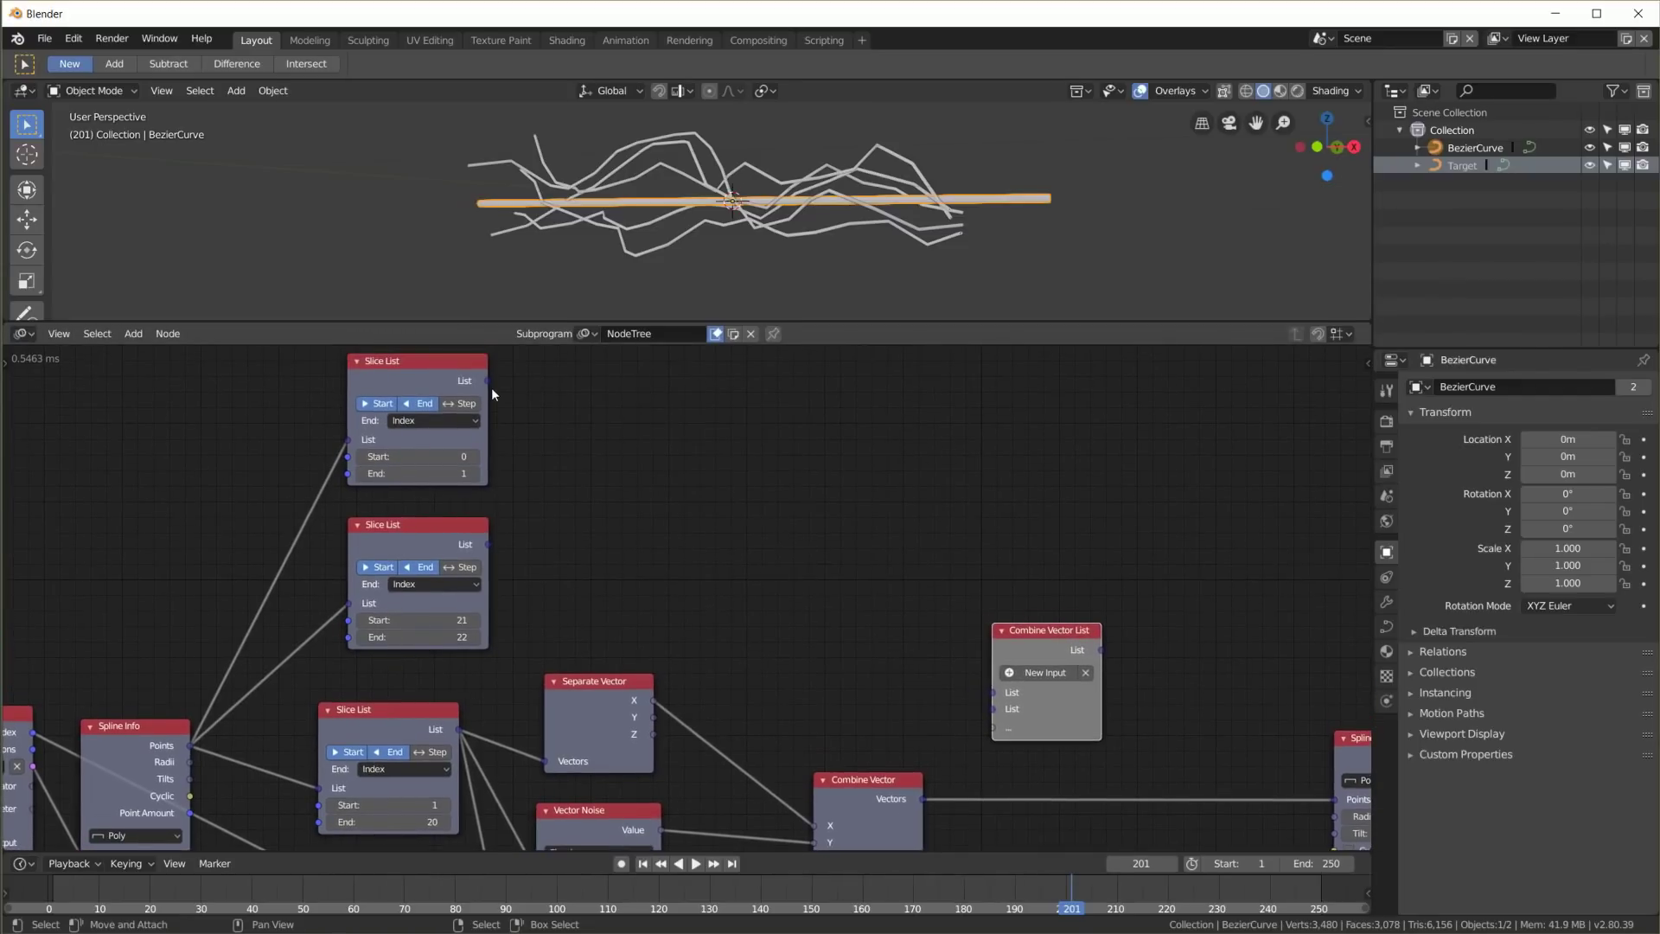
{"action": "left_click_drag", "start_coordinate": [514, 406], "coordinate": [1004, 695]}
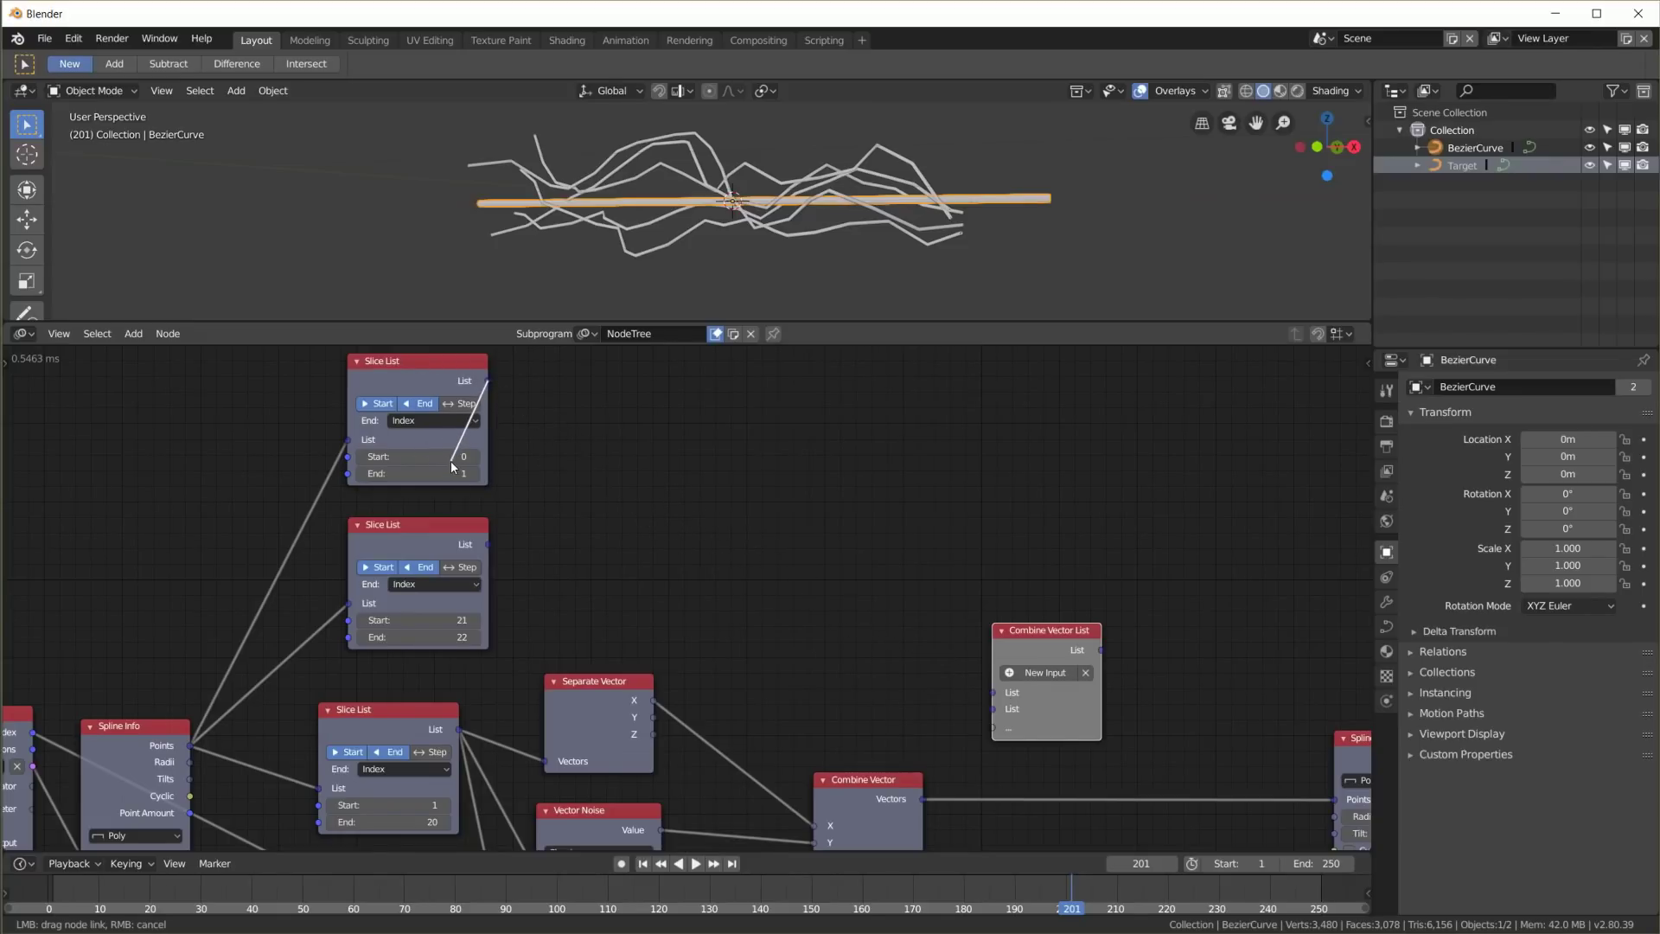
{"action": "left_click_drag", "start_coordinate": [450, 467], "coordinate": [998, 691]}
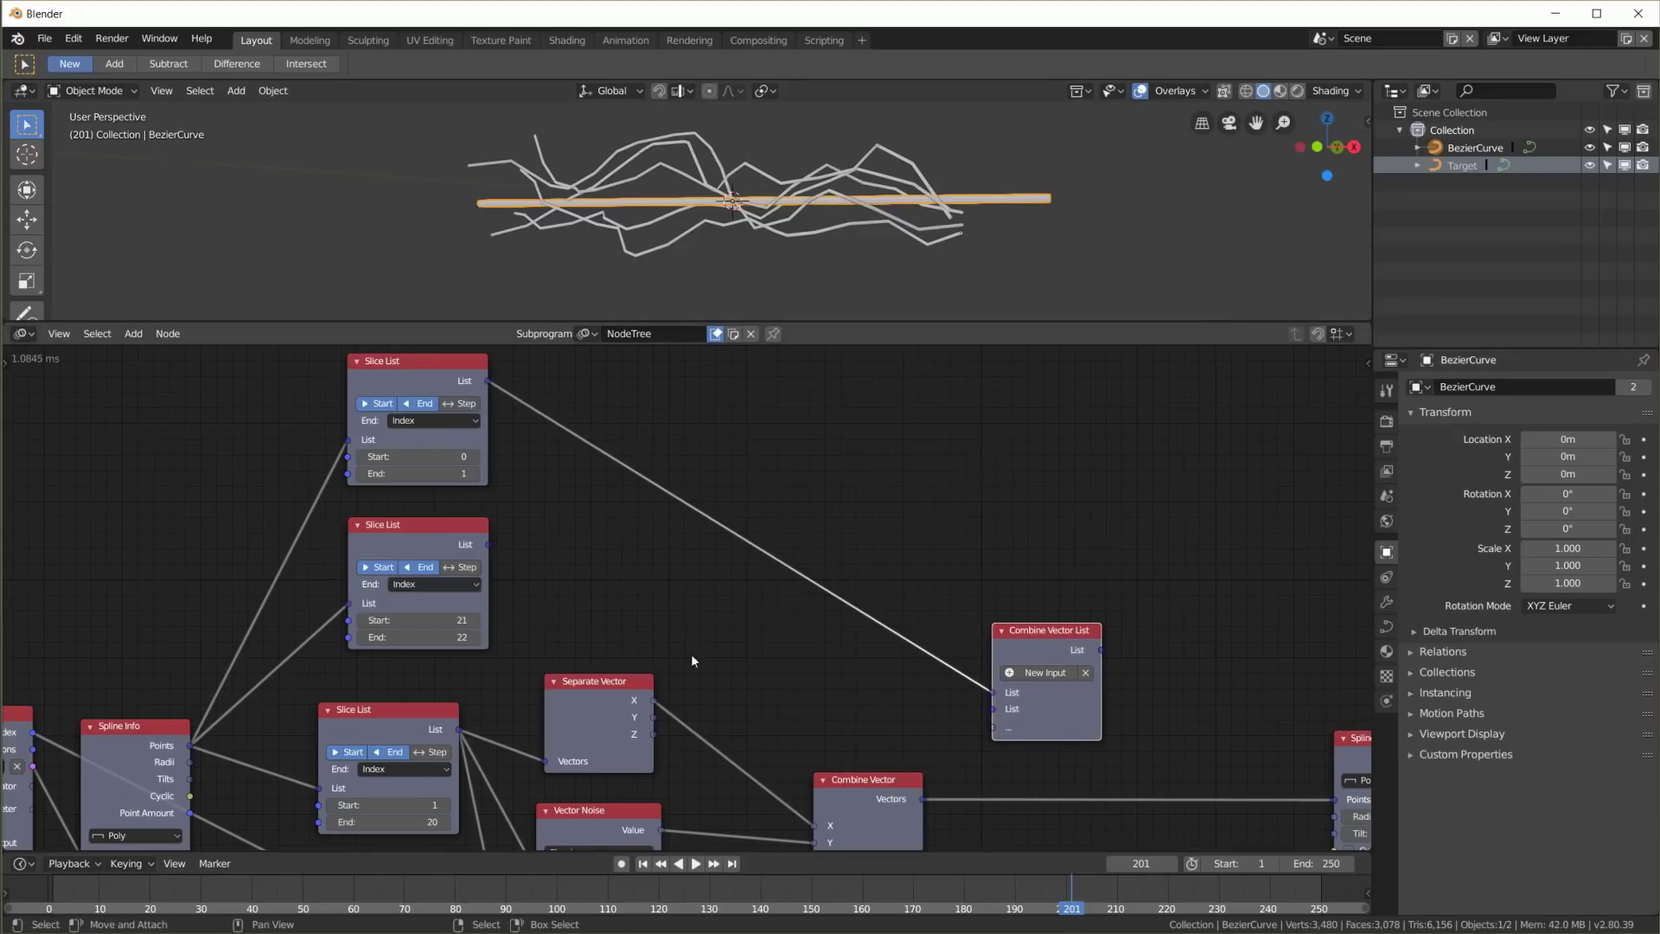
{"action": "middle_click_drag", "start_coordinate": [691, 661], "coordinate": [626, 527]}
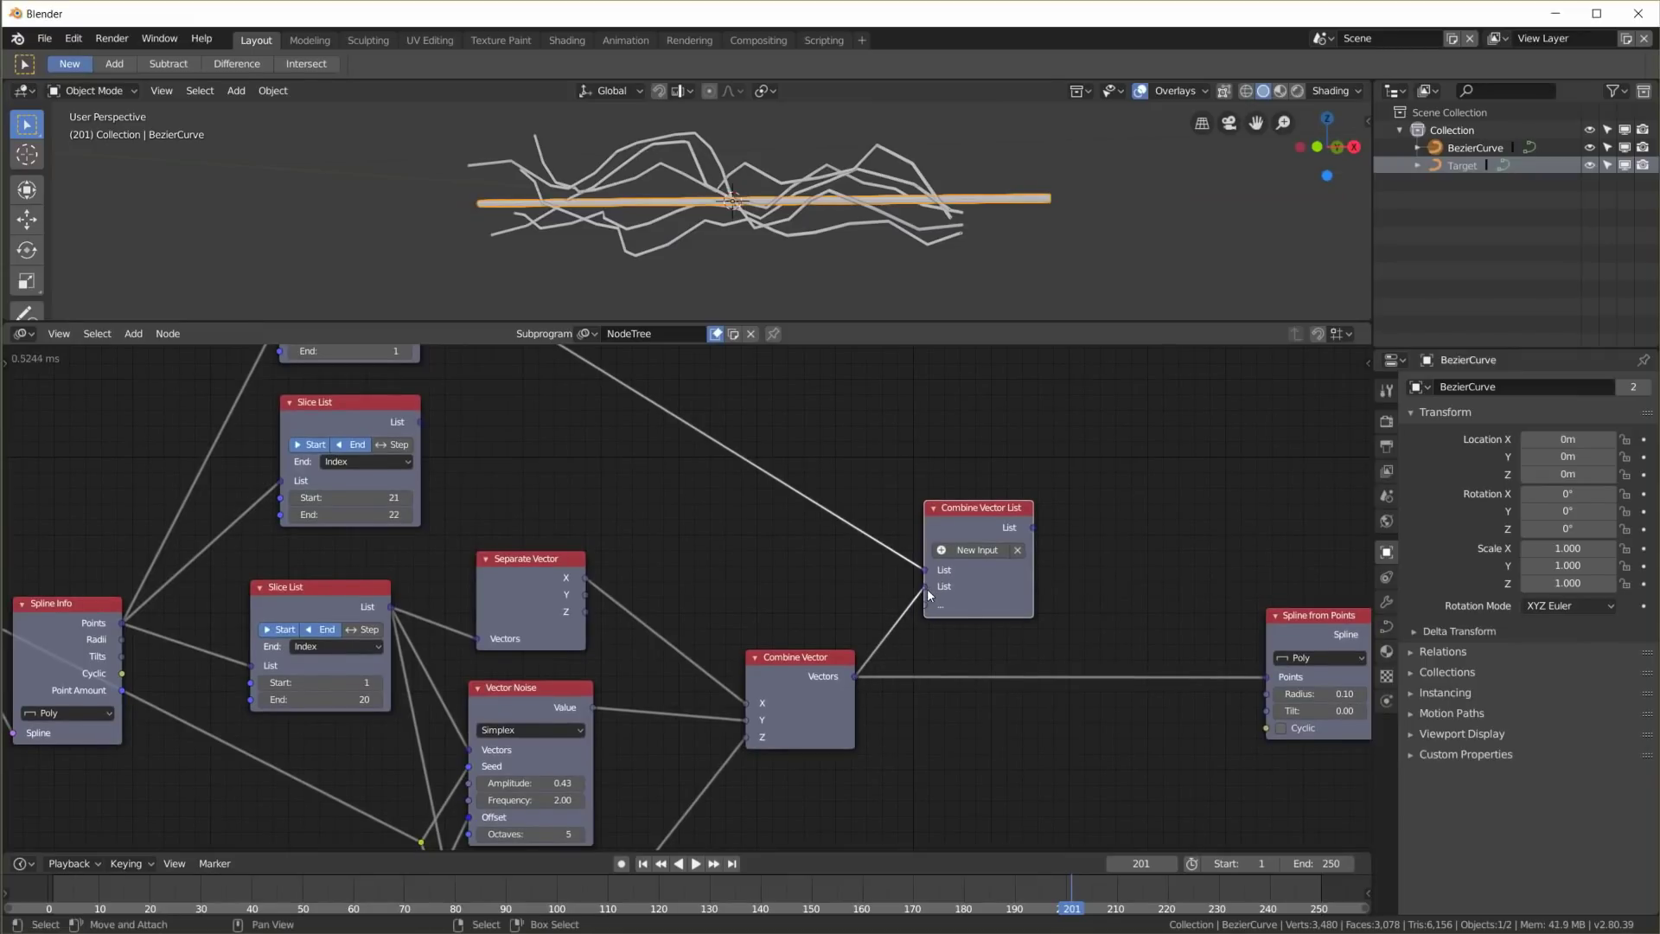
{"action": "middle_click_drag", "start_coordinate": [968, 636], "coordinate": [974, 781]}
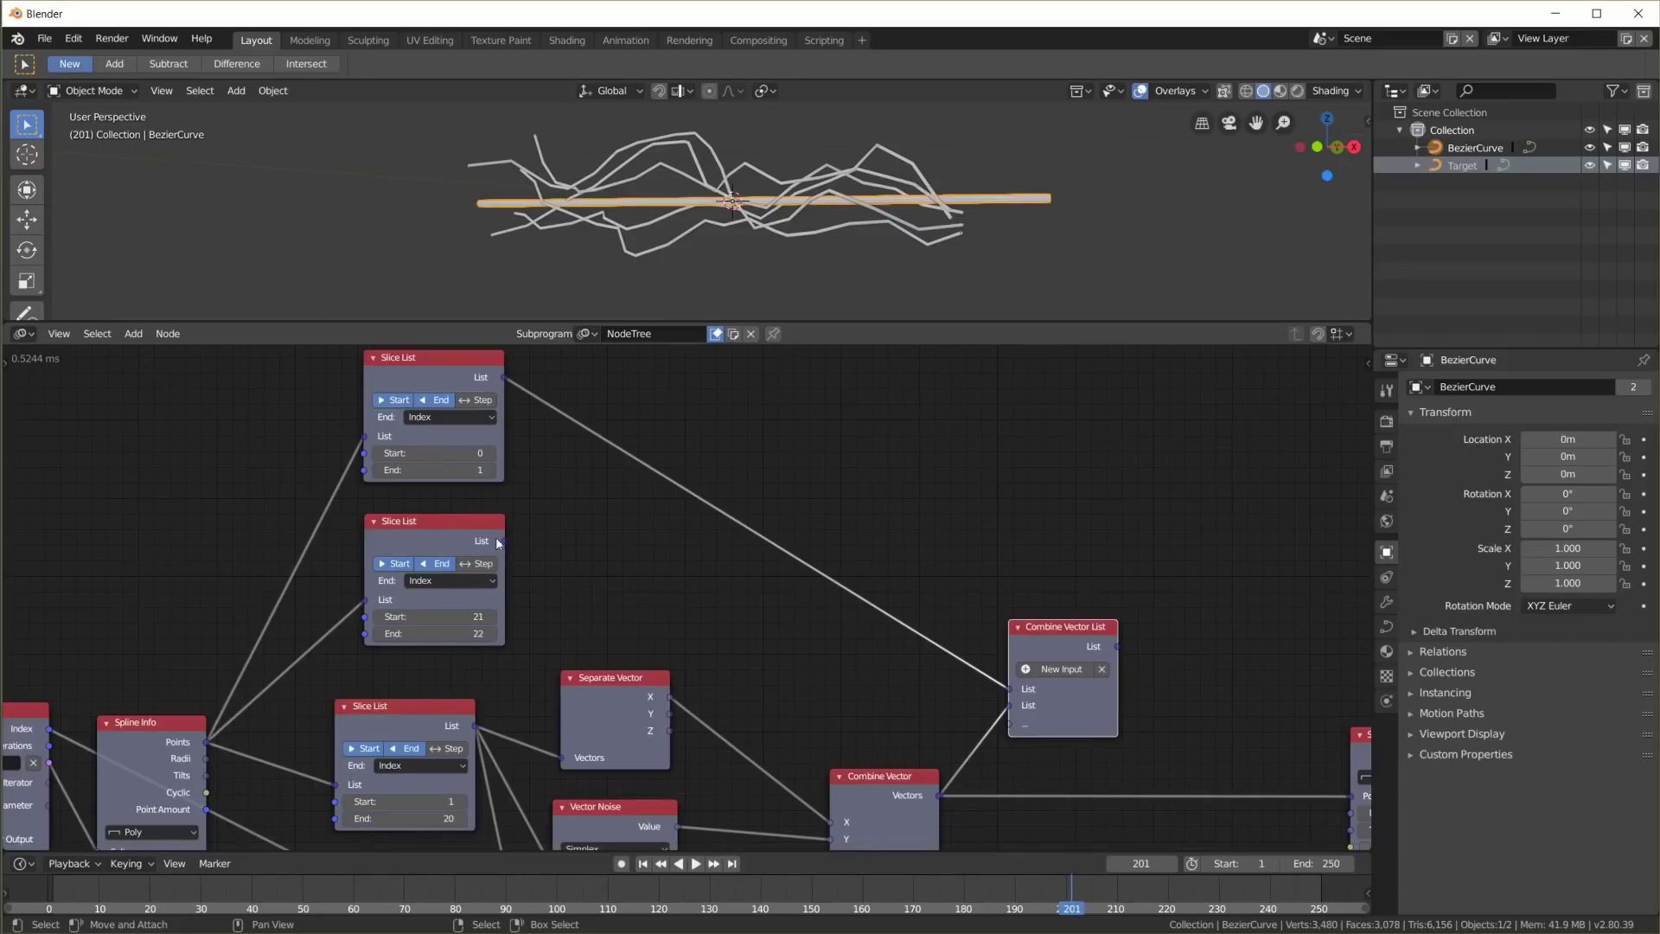
{"action": "left_click_drag", "start_coordinate": [505, 539], "coordinate": [1014, 721]}
Feed the Combine Vector List output into the Points input of Spline from Points and play the animation
{"action": "middle_click_drag", "start_coordinate": [1169, 807], "coordinate": [886, 635]}
{"action": "left_click_drag", "start_coordinate": [833, 474], "coordinate": [1071, 625]}
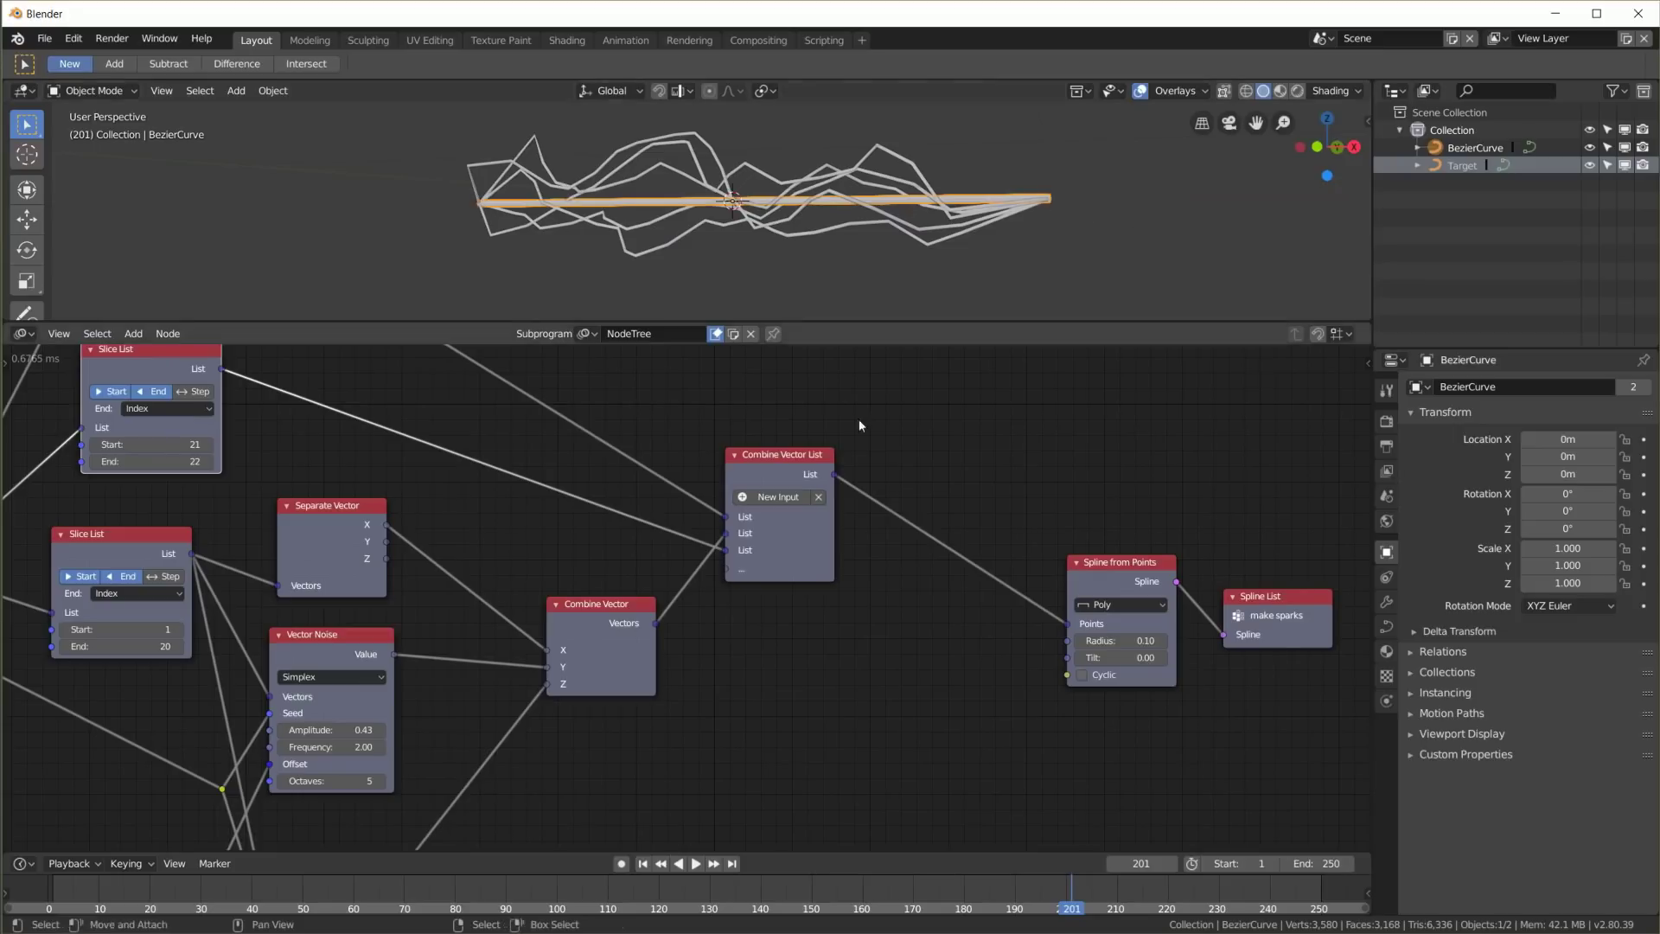
{"action": "left_click", "coordinate": [694, 864]}
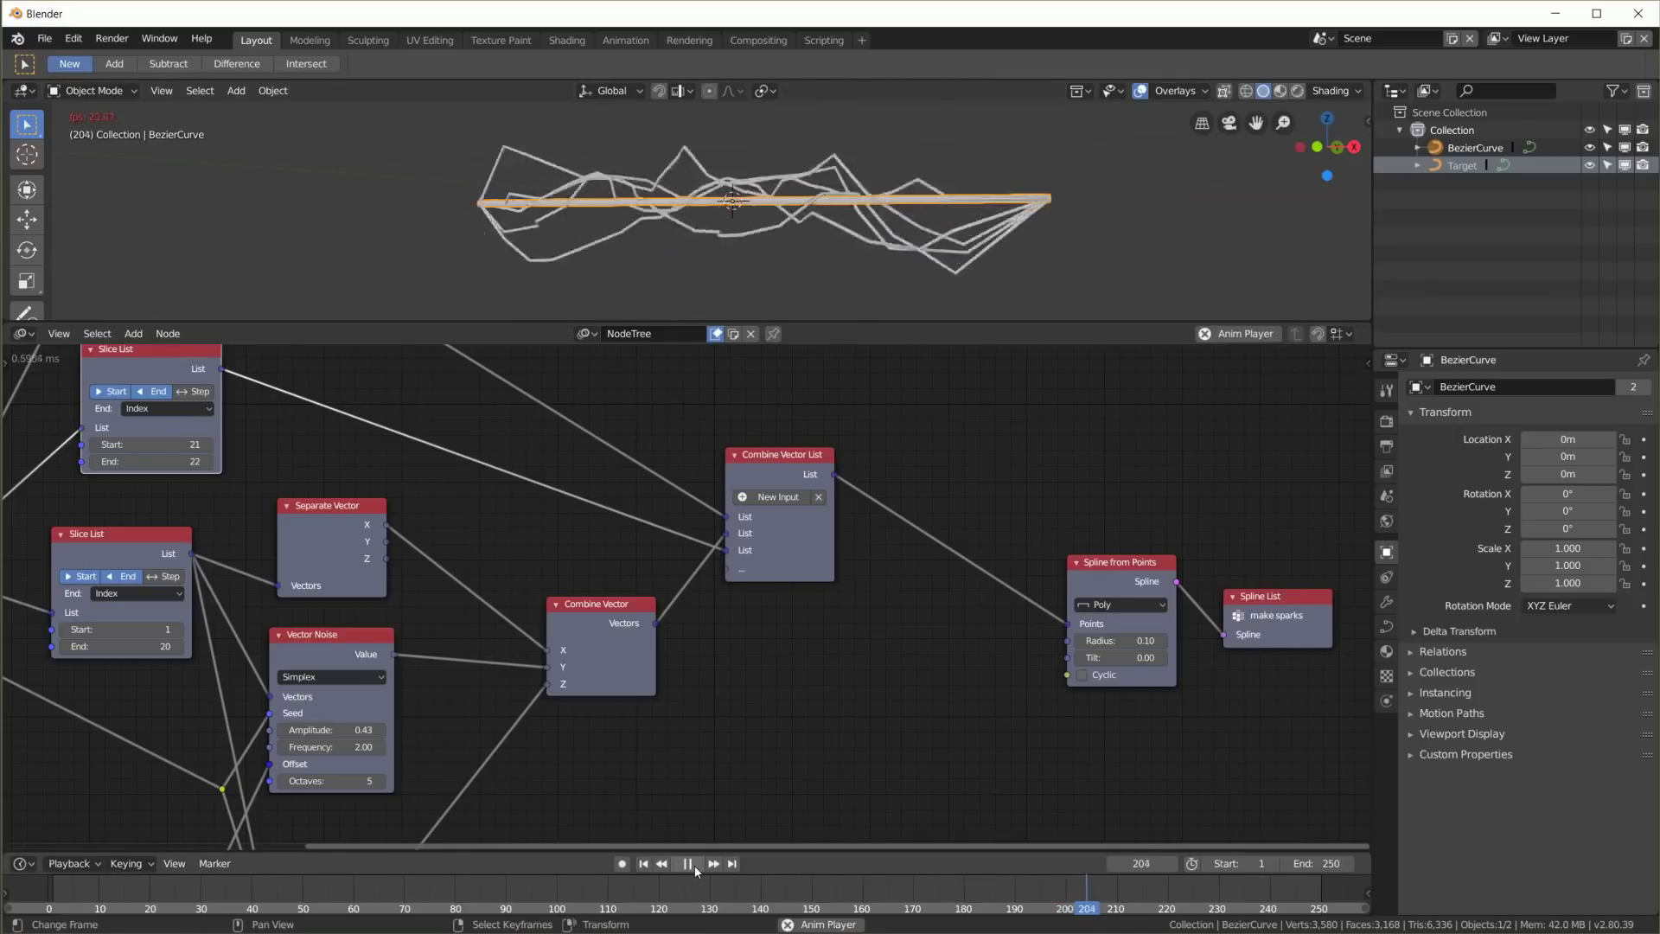
Try neighbouring Start and End values on the end-point Slice List, and return them to 21 and 22
{"action": "middle_click_drag", "start_coordinate": [865, 389], "coordinate": [1180, 422]}
{"action": "middle_click_drag", "start_coordinate": [640, 508], "coordinate": [780, 674]}
{"action": "left_click", "coordinate": [549, 645]}
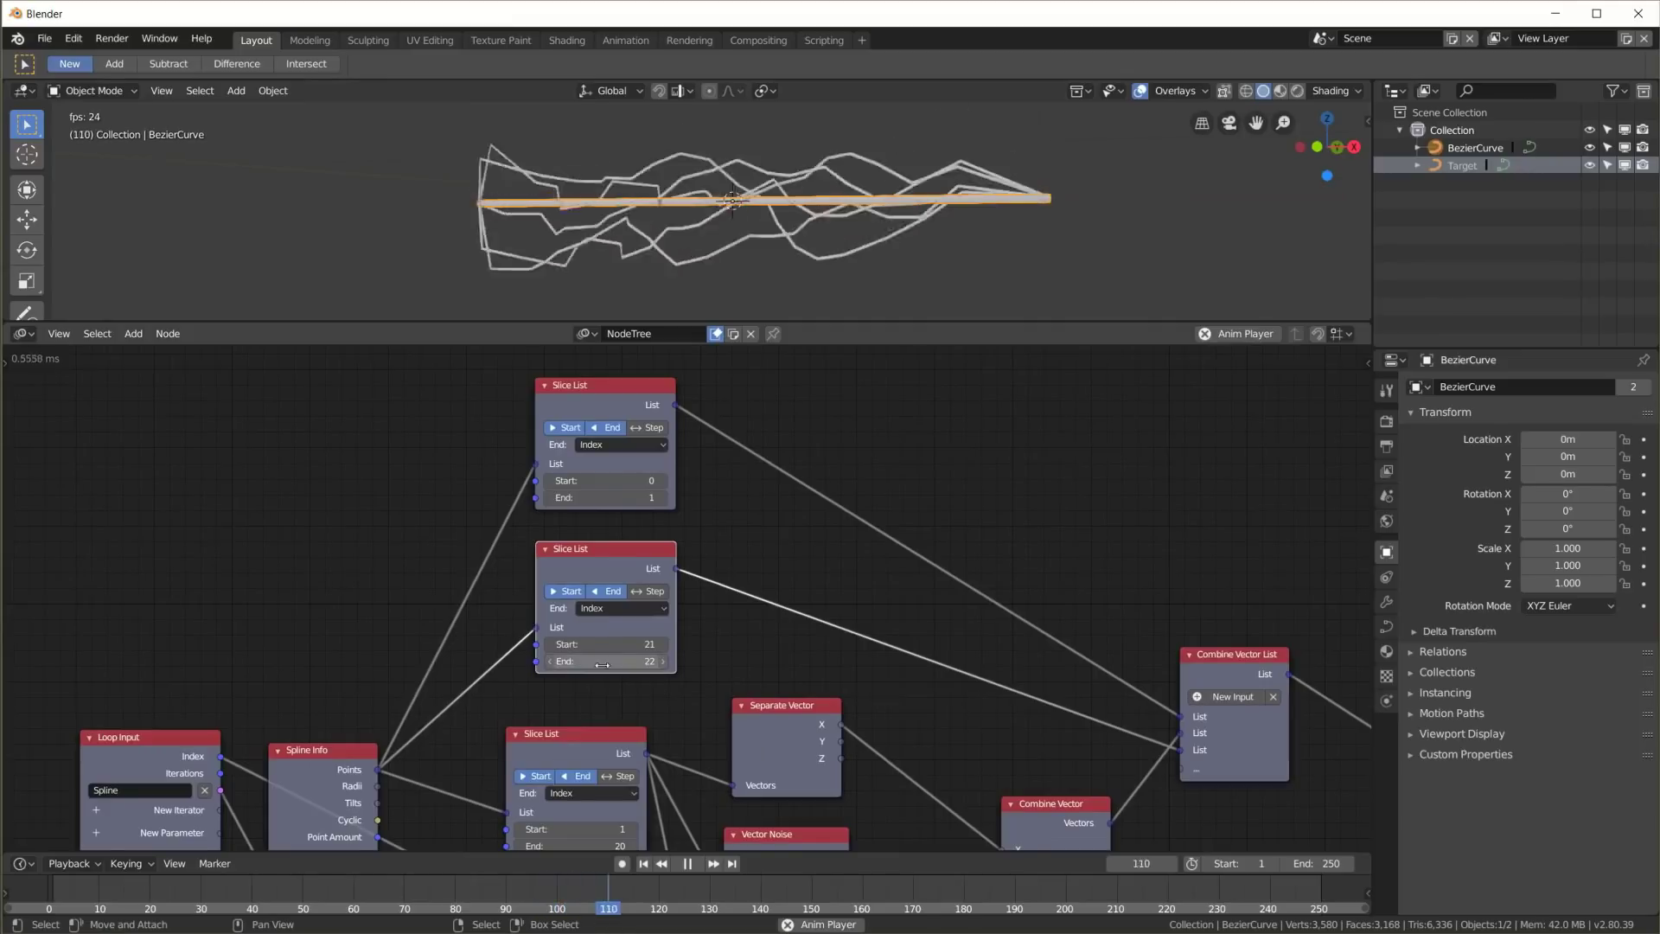
{"action": "left_click", "coordinate": [550, 662]}
{"action": "left_click", "coordinate": [662, 644]}
{"action": "left_click", "coordinate": [662, 661]}
{"action": "middle_click_drag", "start_coordinate": [736, 749], "coordinate": [741, 715]}
{"action": "left_click", "coordinate": [672, 662]}
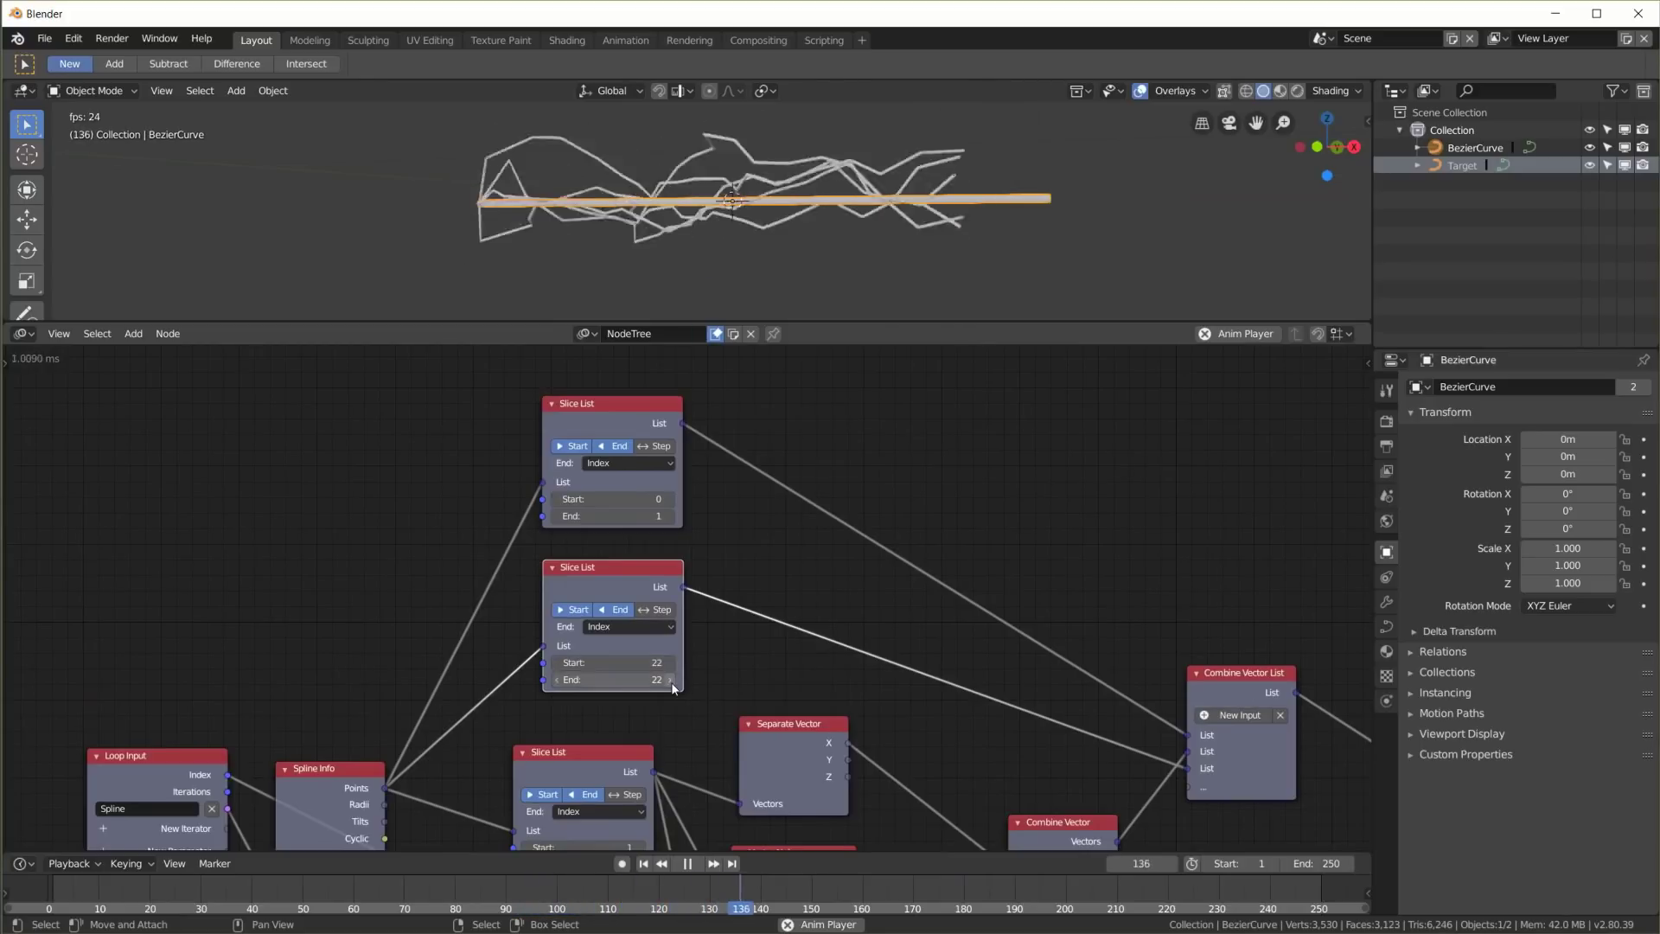
{"action": "left_click_drag", "start_coordinate": [626, 680], "coordinate": [634, 679]}
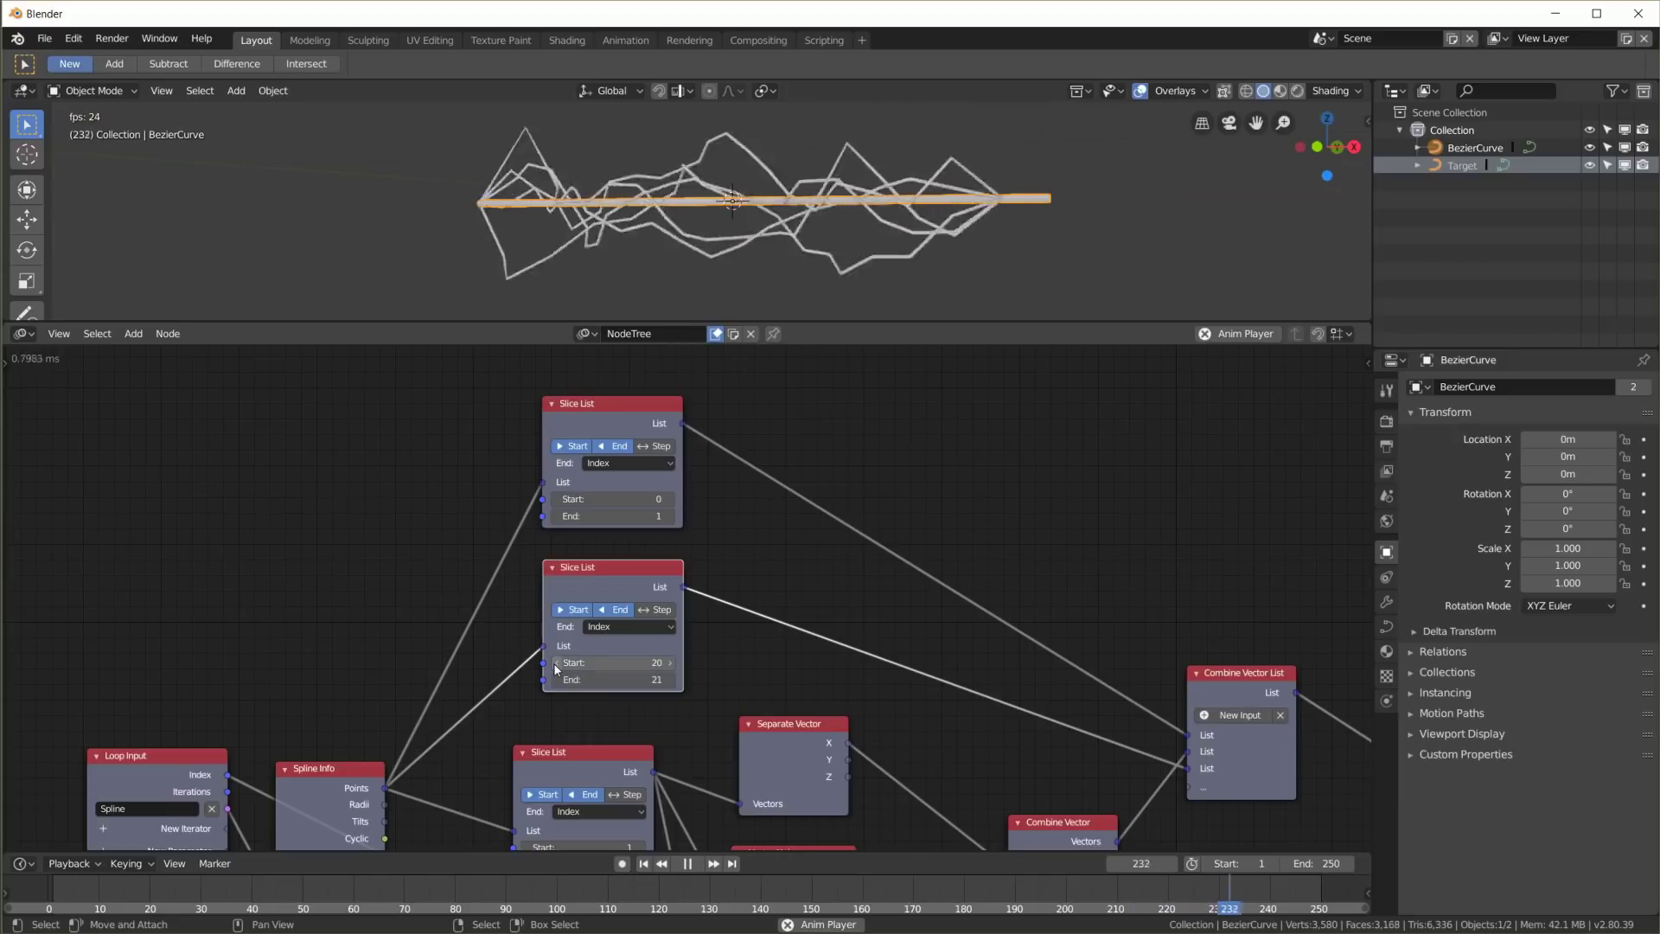
{"action": "left_click", "coordinate": [670, 662]}
{"action": "left_click", "coordinate": [672, 680]}
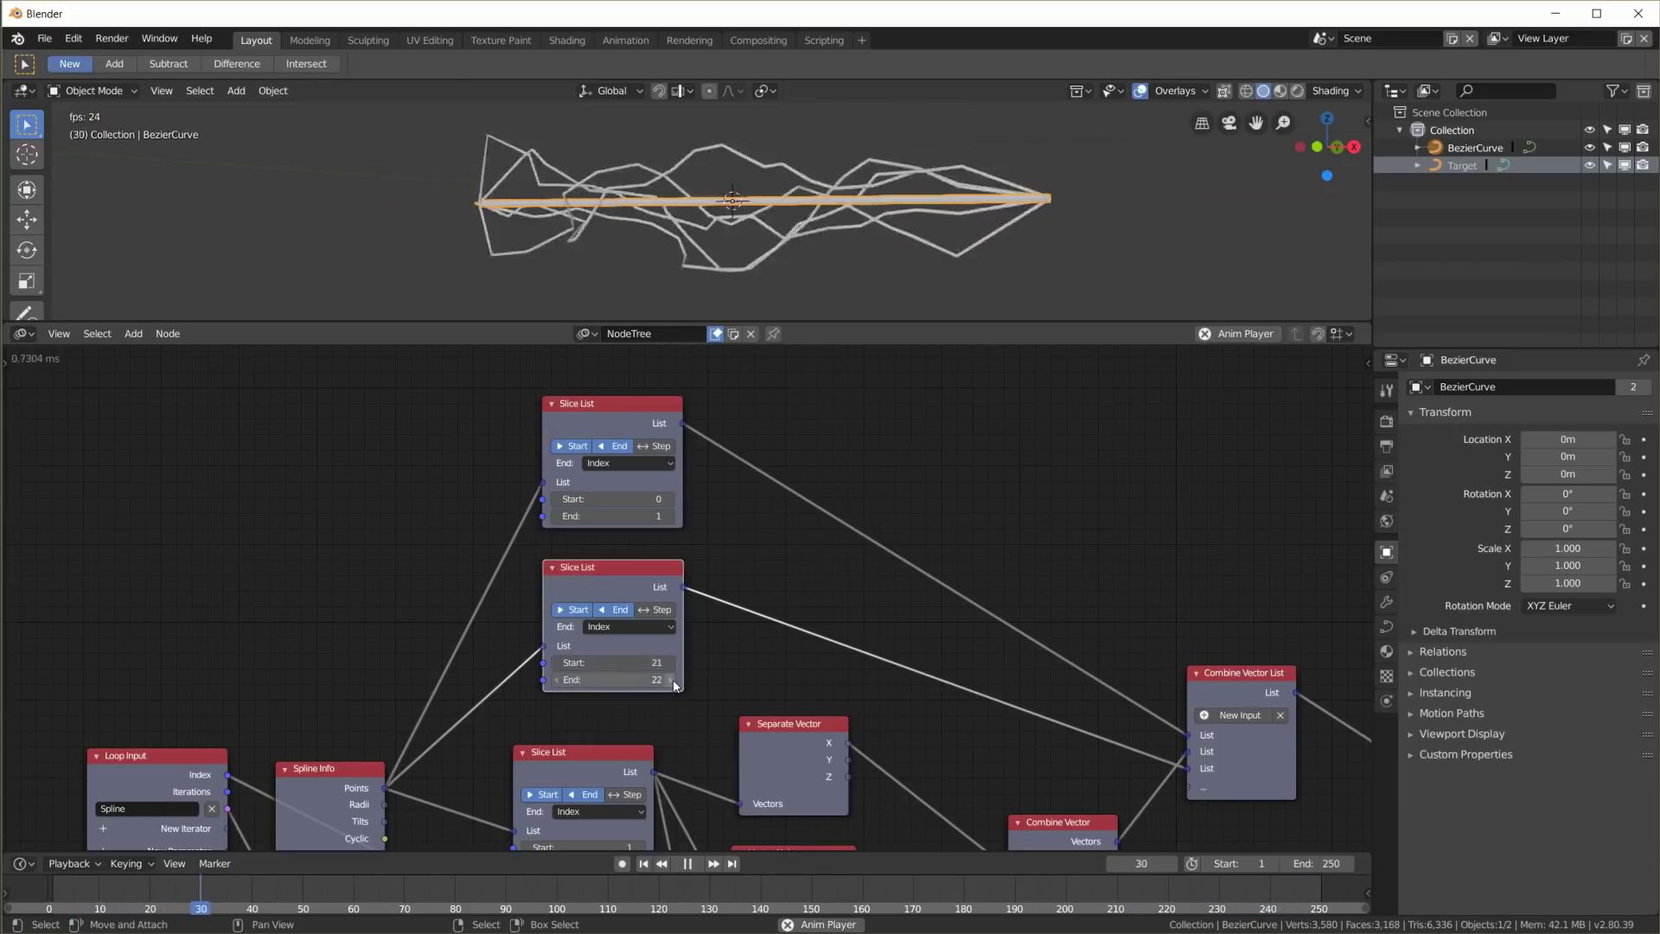
Set the End value of the Slice List for the middle points to 21 and check the sparks in the viewport
{"action": "middle_click_drag", "start_coordinate": [895, 735], "coordinate": [898, 643]}
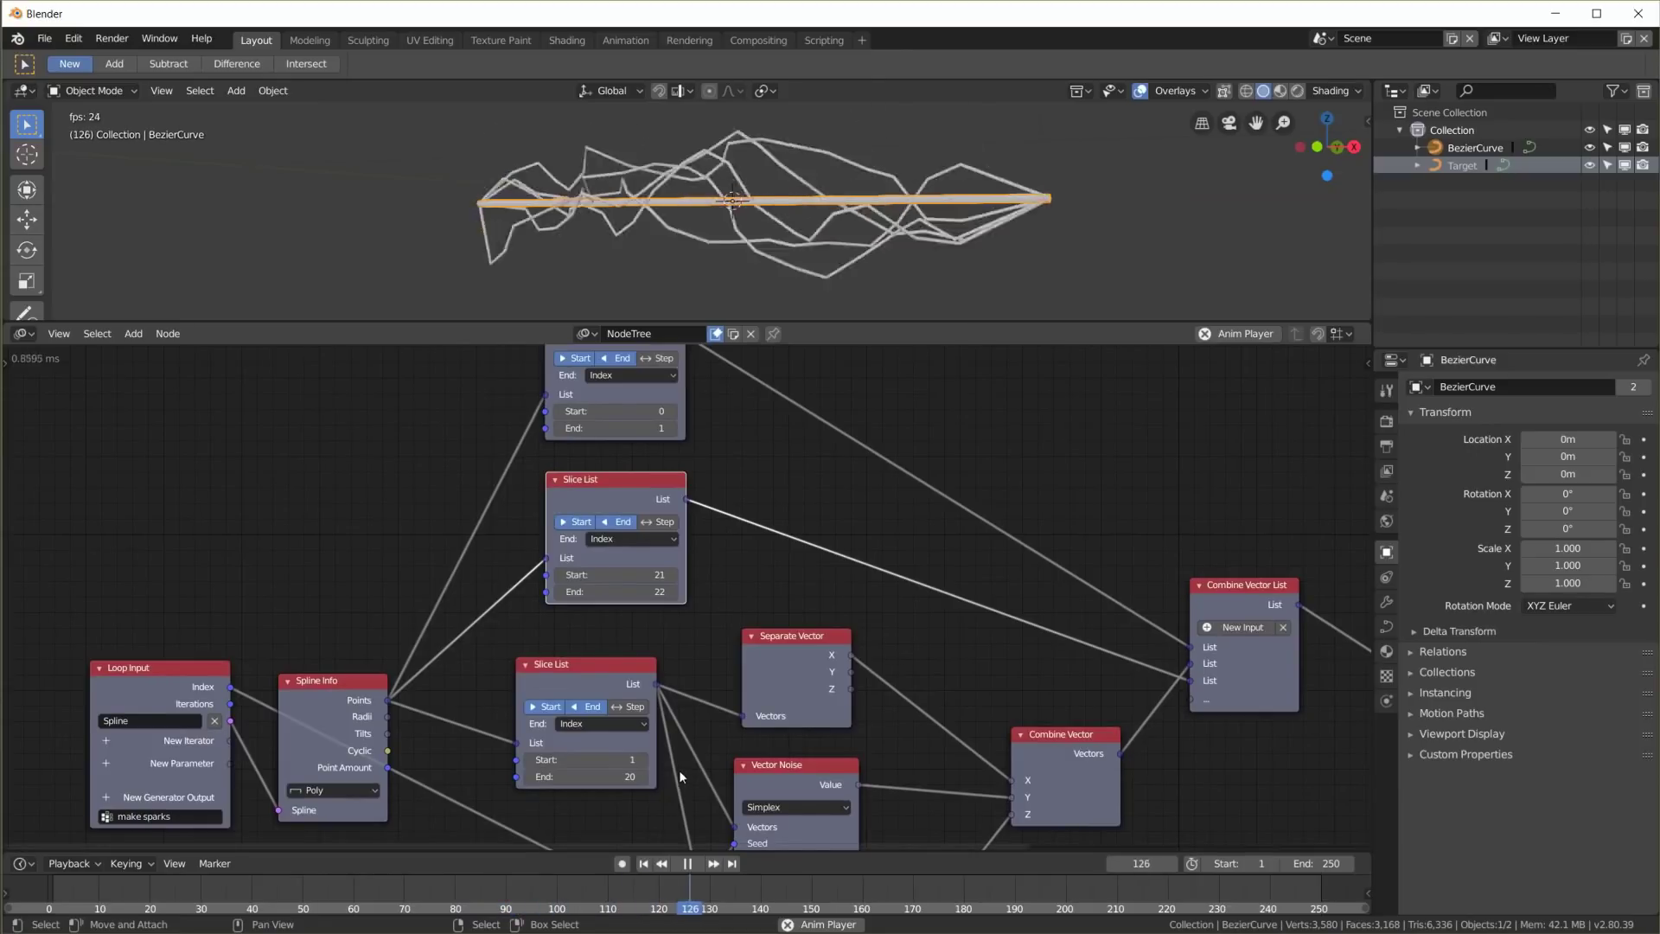
{"action": "left_click", "coordinate": [644, 777]}
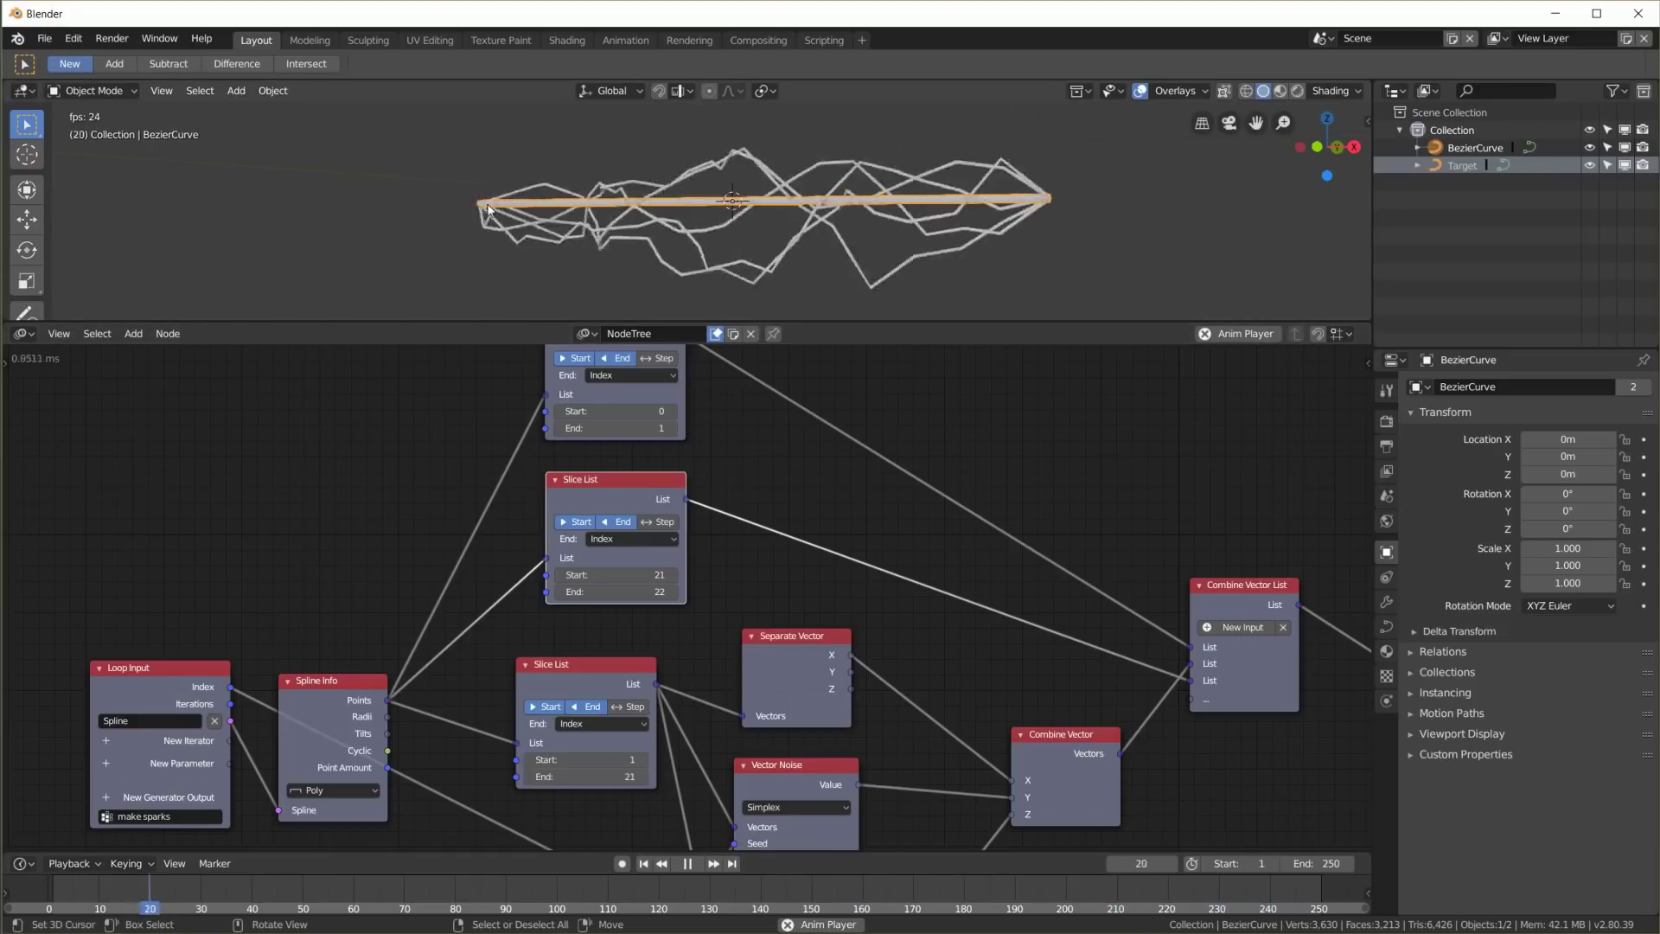
{"action": "middle_click_drag", "start_coordinate": [462, 216], "coordinate": [1093, 240]}
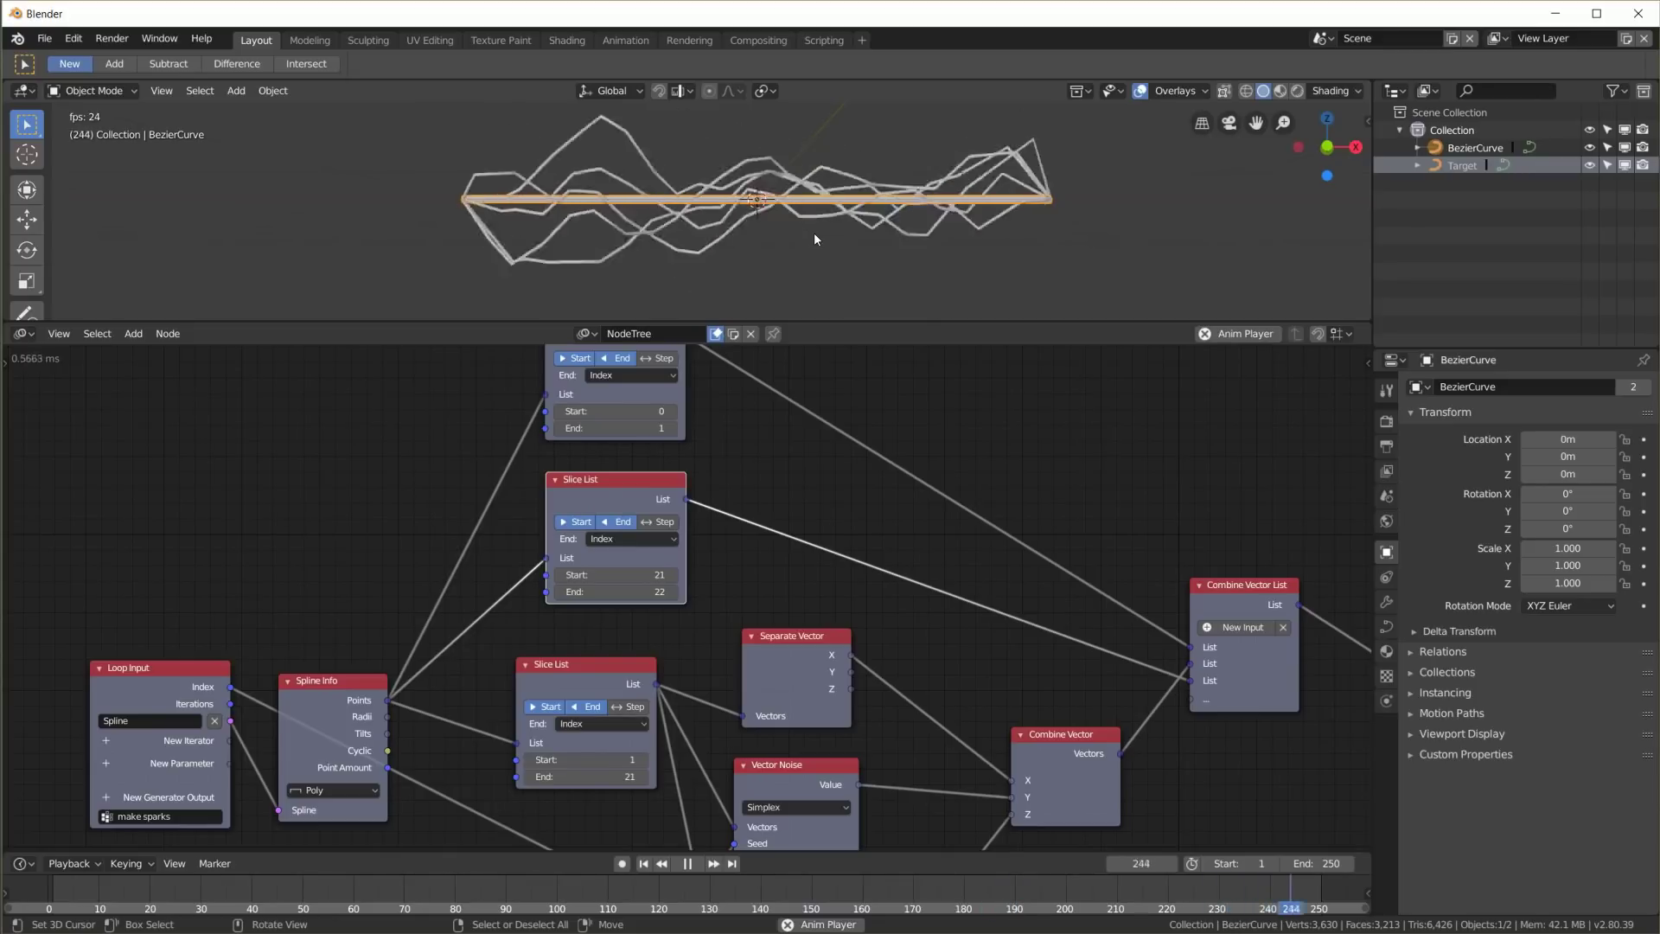
Spread Distribute Matrices, Replicate Spline and Invoke Subprogram away from Curve Object Output to open a gap, and stop the playback
{"action": "scroll", "coordinate": [978, 563], "scroll_direction": "down", "scroll_amount": 4}
{"action": "middle_click_drag", "start_coordinate": [1020, 641], "coordinate": [1033, 605]}
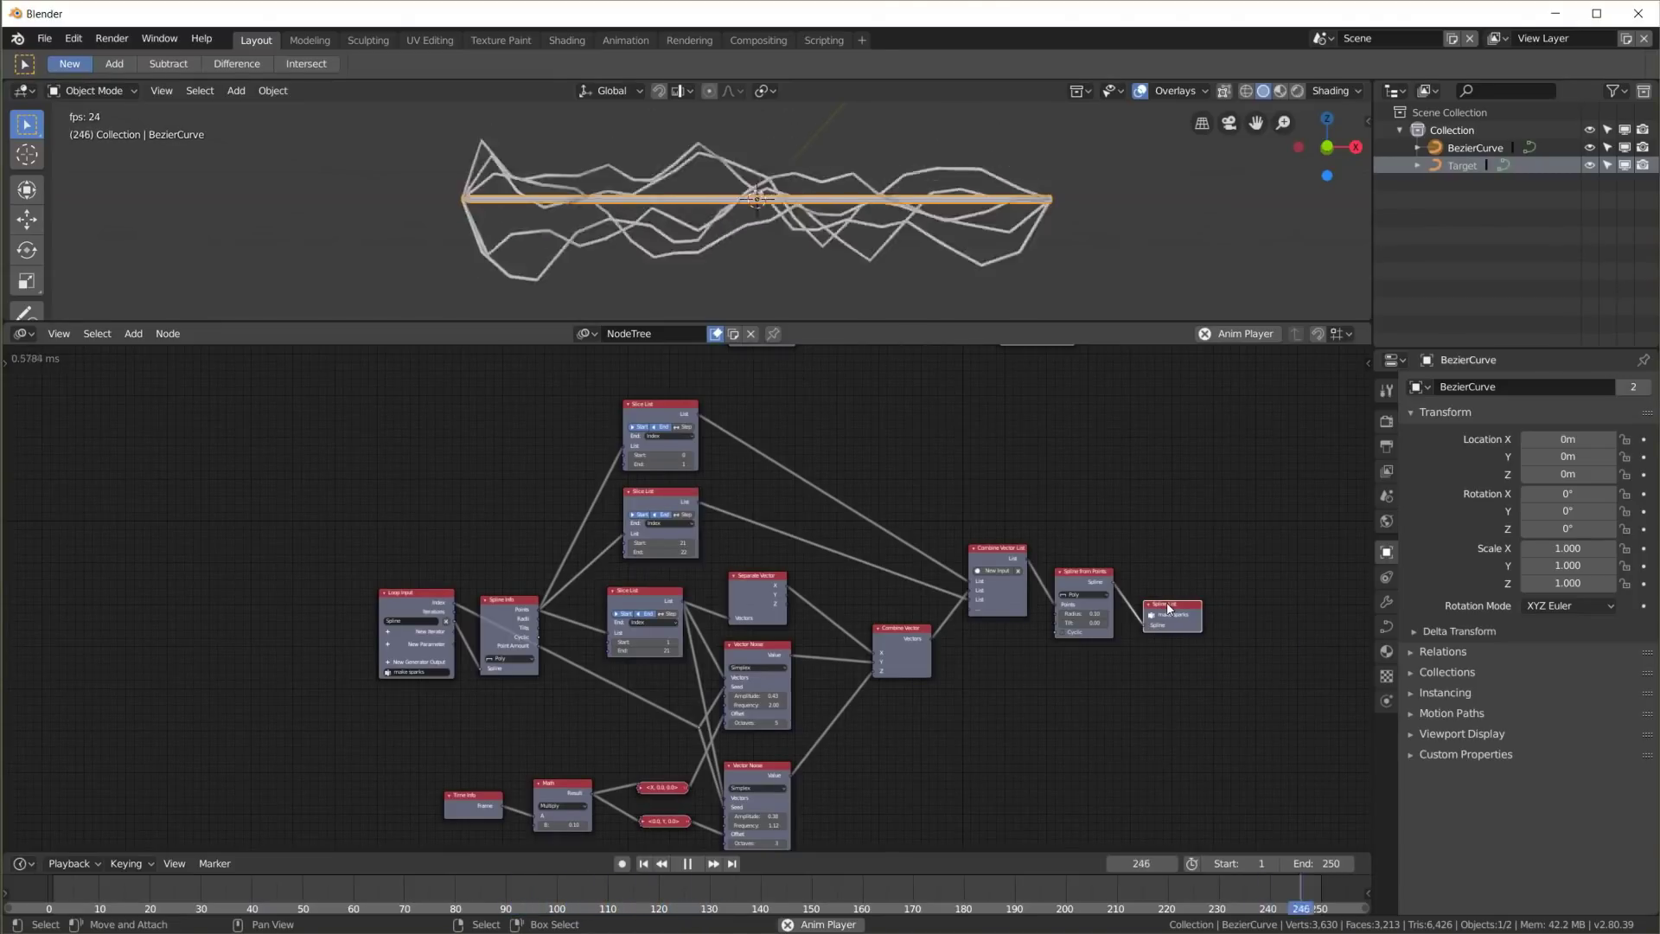
{"action": "scroll", "coordinate": [744, 661], "scroll_direction": "down", "scroll_amount": 1}
{"action": "scroll", "coordinate": [875, 640], "scroll_direction": "down", "scroll_amount": 1}
{"action": "scroll", "coordinate": [875, 636], "scroll_direction": "up", "scroll_amount": 5}
{"action": "middle_click_drag", "start_coordinate": [932, 471], "coordinate": [771, 378]}
{"action": "left_click_drag", "start_coordinate": [323, 510], "coordinate": [175, 423]}
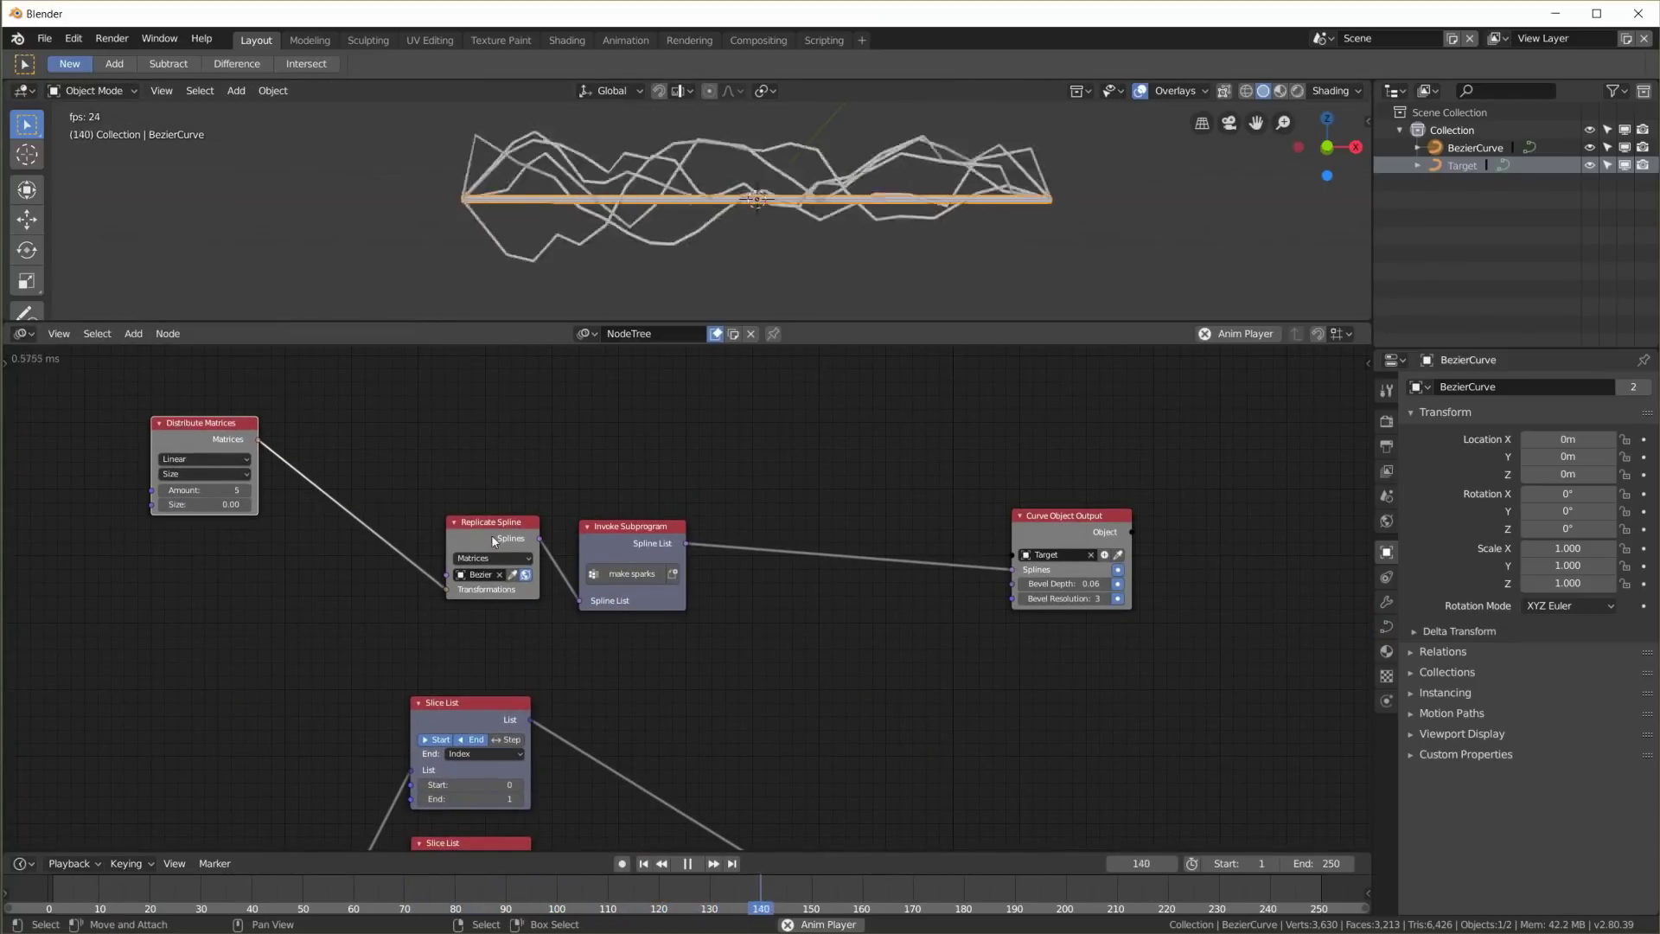
{"action": "left_click_drag", "start_coordinate": [491, 534], "coordinate": [339, 446]}
{"action": "left_click_drag", "start_coordinate": [614, 535], "coordinate": [460, 431]}
{"action": "left_click_drag", "start_coordinate": [1040, 526], "coordinate": [1192, 440]}
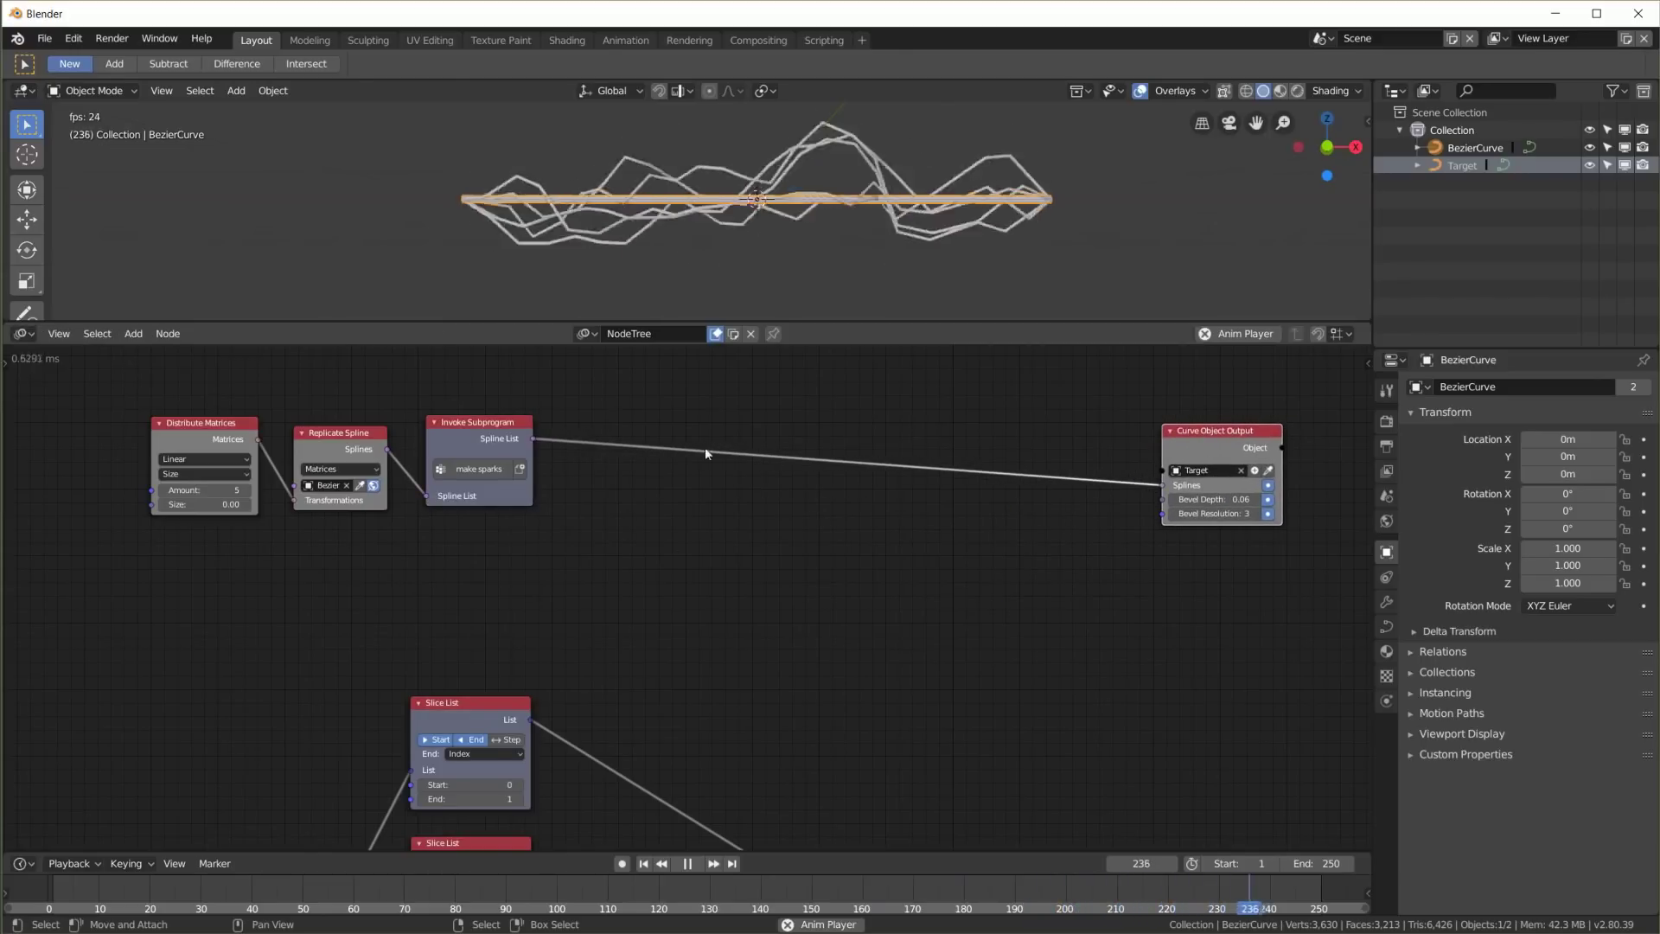
{"action": "left_click", "coordinate": [687, 862]}
Insert a Change Spline Type node set to Bezier on the link after the make sparks subprogram node
{"action": "scroll", "coordinate": [738, 538], "scroll_direction": "up", "scroll_amount": 1}
{"action": "middle_click_drag", "start_coordinate": [635, 507], "coordinate": [672, 650]}
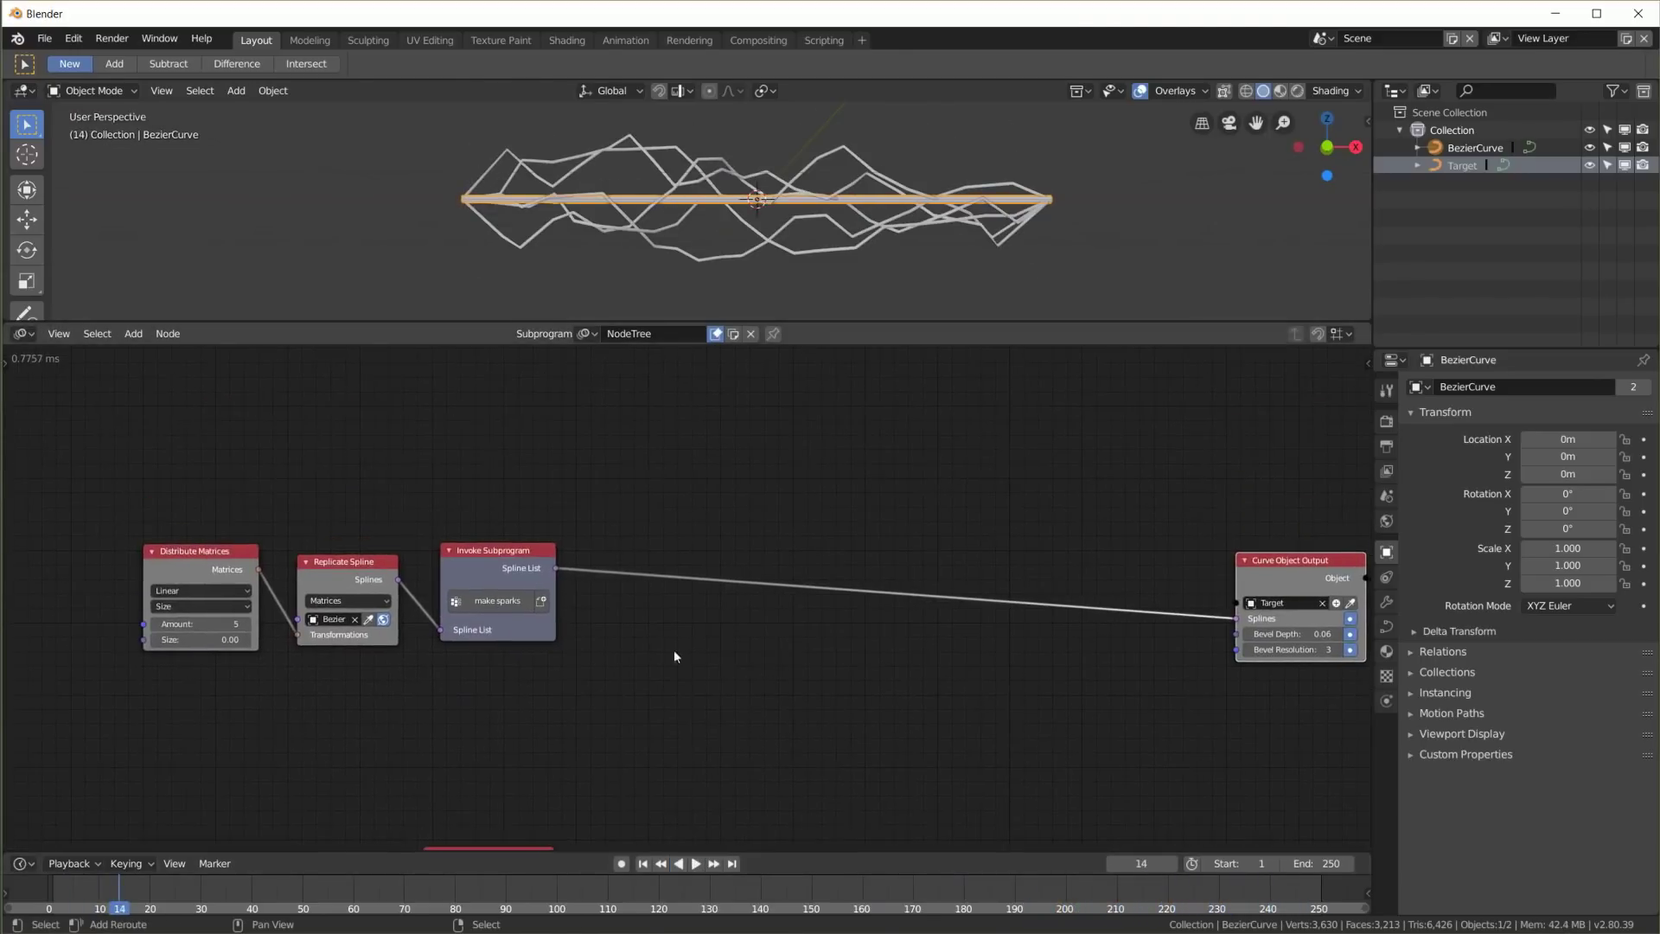
{"action": "key", "text": "shift+a"}
{"action": "mouse_move", "coordinate": [642, 640]}
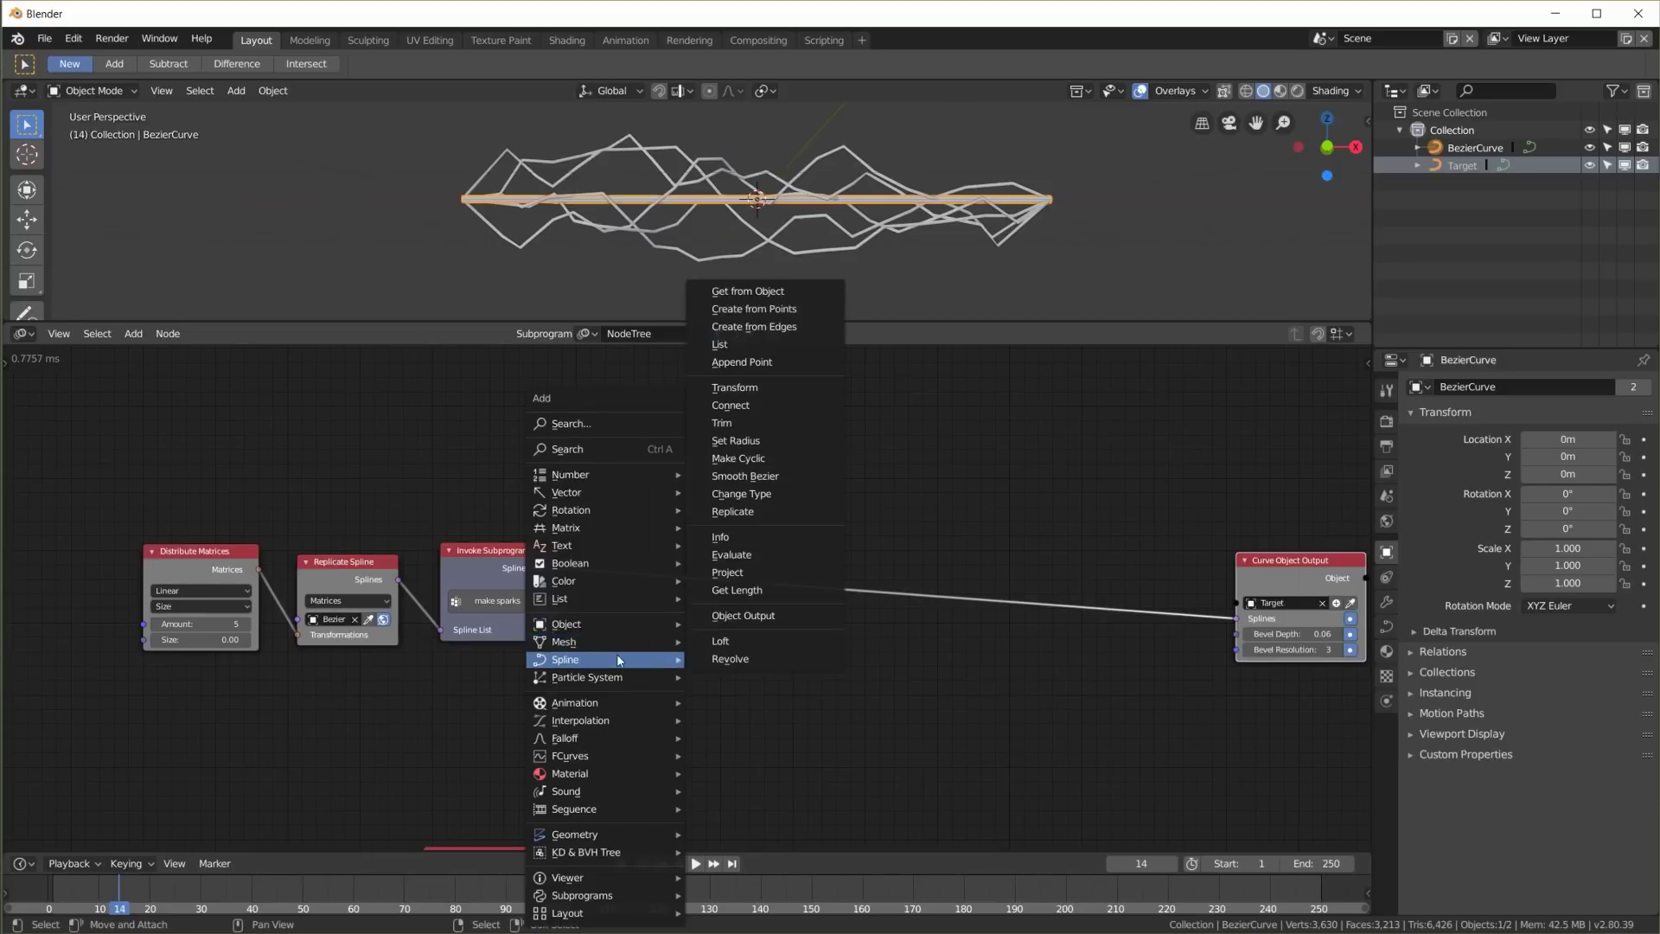
{"action": "left_click", "coordinate": [768, 495]}
{"action": "left_click", "coordinate": [657, 590]}
{"action": "left_click", "coordinate": [657, 593]}
{"action": "left_click", "coordinate": [657, 577]}
{"action": "left_click_drag", "start_coordinate": [645, 561], "coordinate": [637, 568]}
Insert a Smooth Bezier Spline node between Change Spline Type and Curve Object Output
{"action": "key", "text": "shift+a"}
{"action": "mouse_move", "coordinate": [810, 553]}
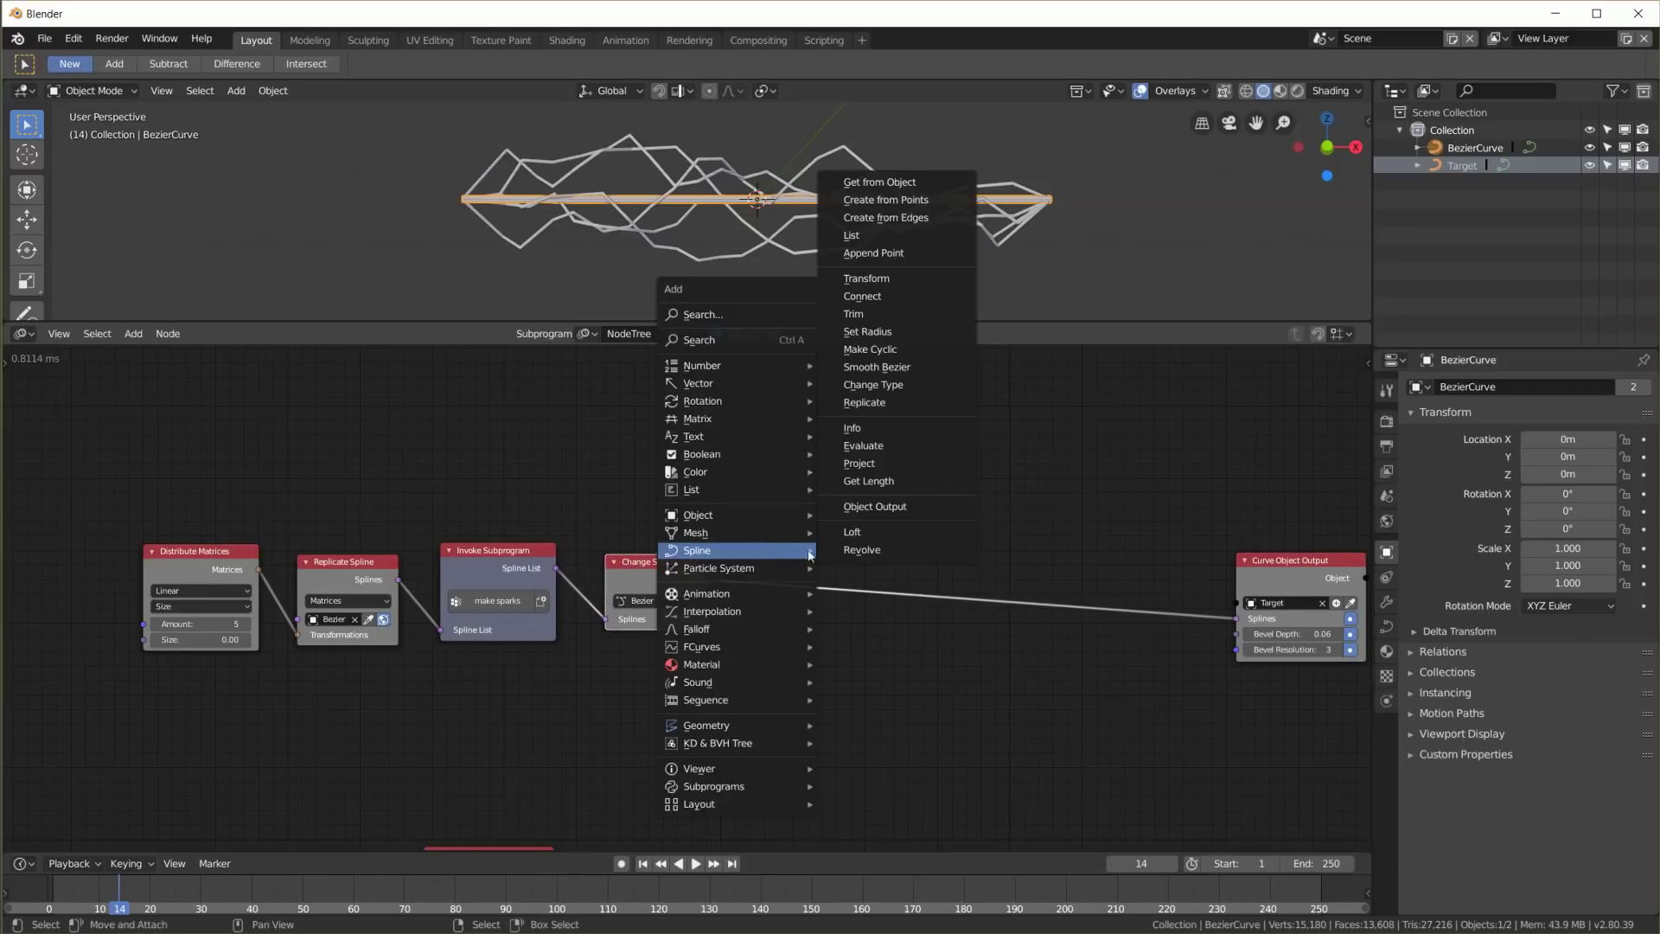
{"action": "left_click", "coordinate": [876, 367]}
{"action": "left_click", "coordinate": [790, 590]}
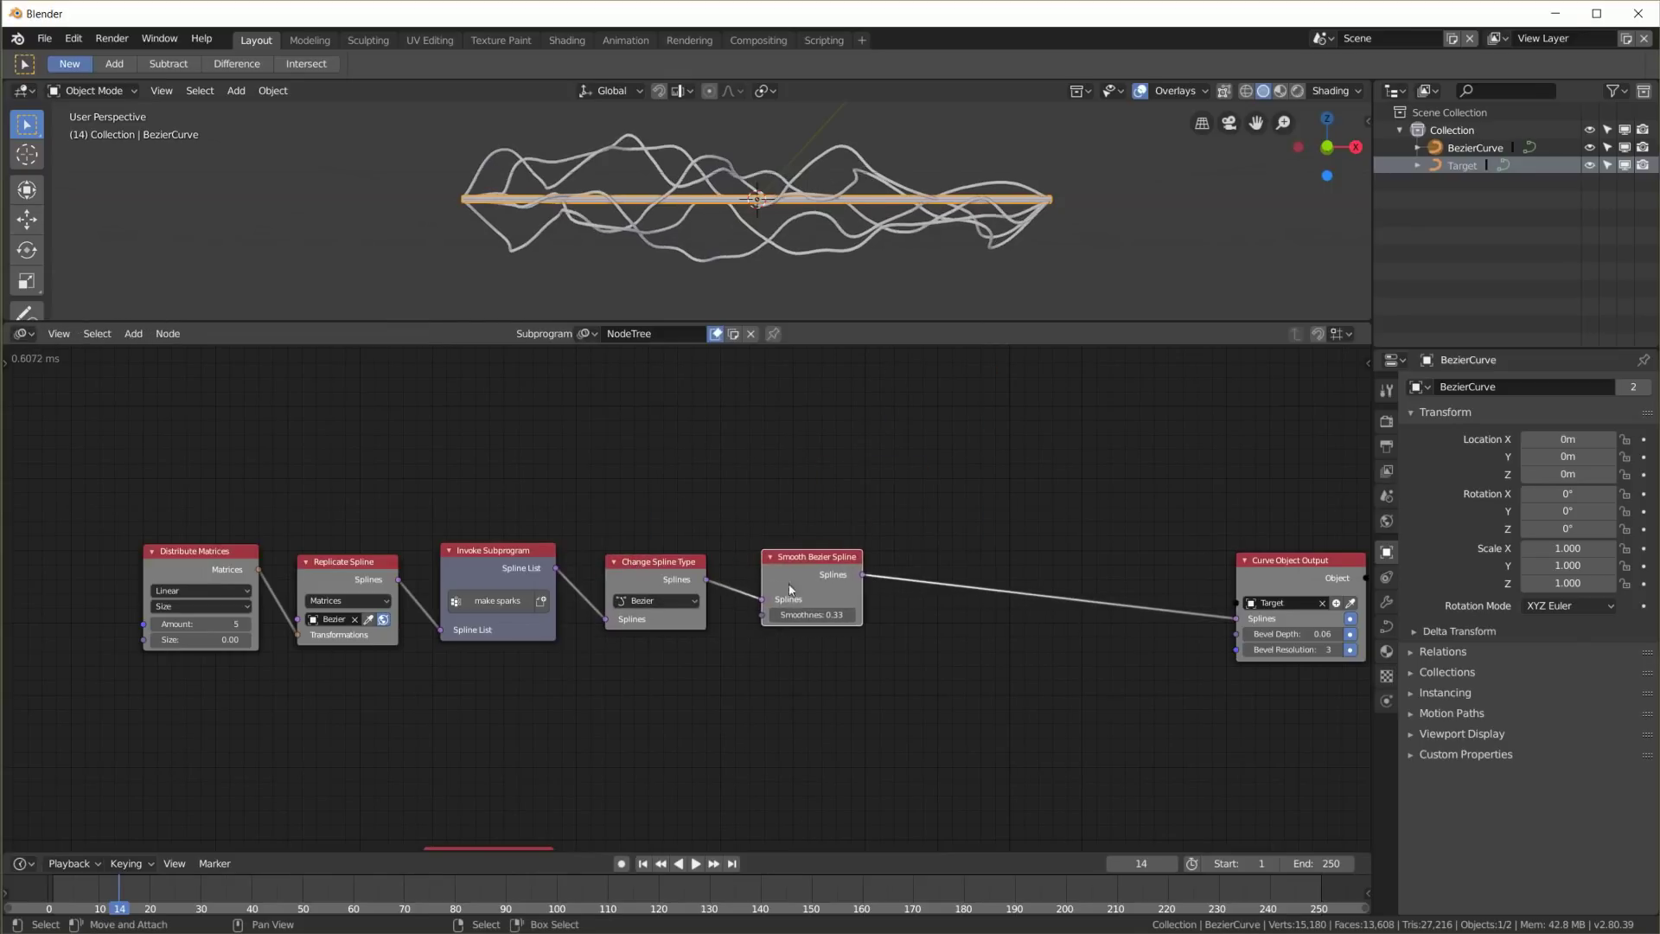
Set the Smooth Bezier Spline's Smoothness to 0.06 and move Curve Object Output closer to it
{"action": "scroll", "coordinate": [844, 192], "scroll_direction": "up", "scroll_amount": 4}
{"action": "scroll", "coordinate": [868, 215], "scroll_direction": "down", "scroll_amount": 1}
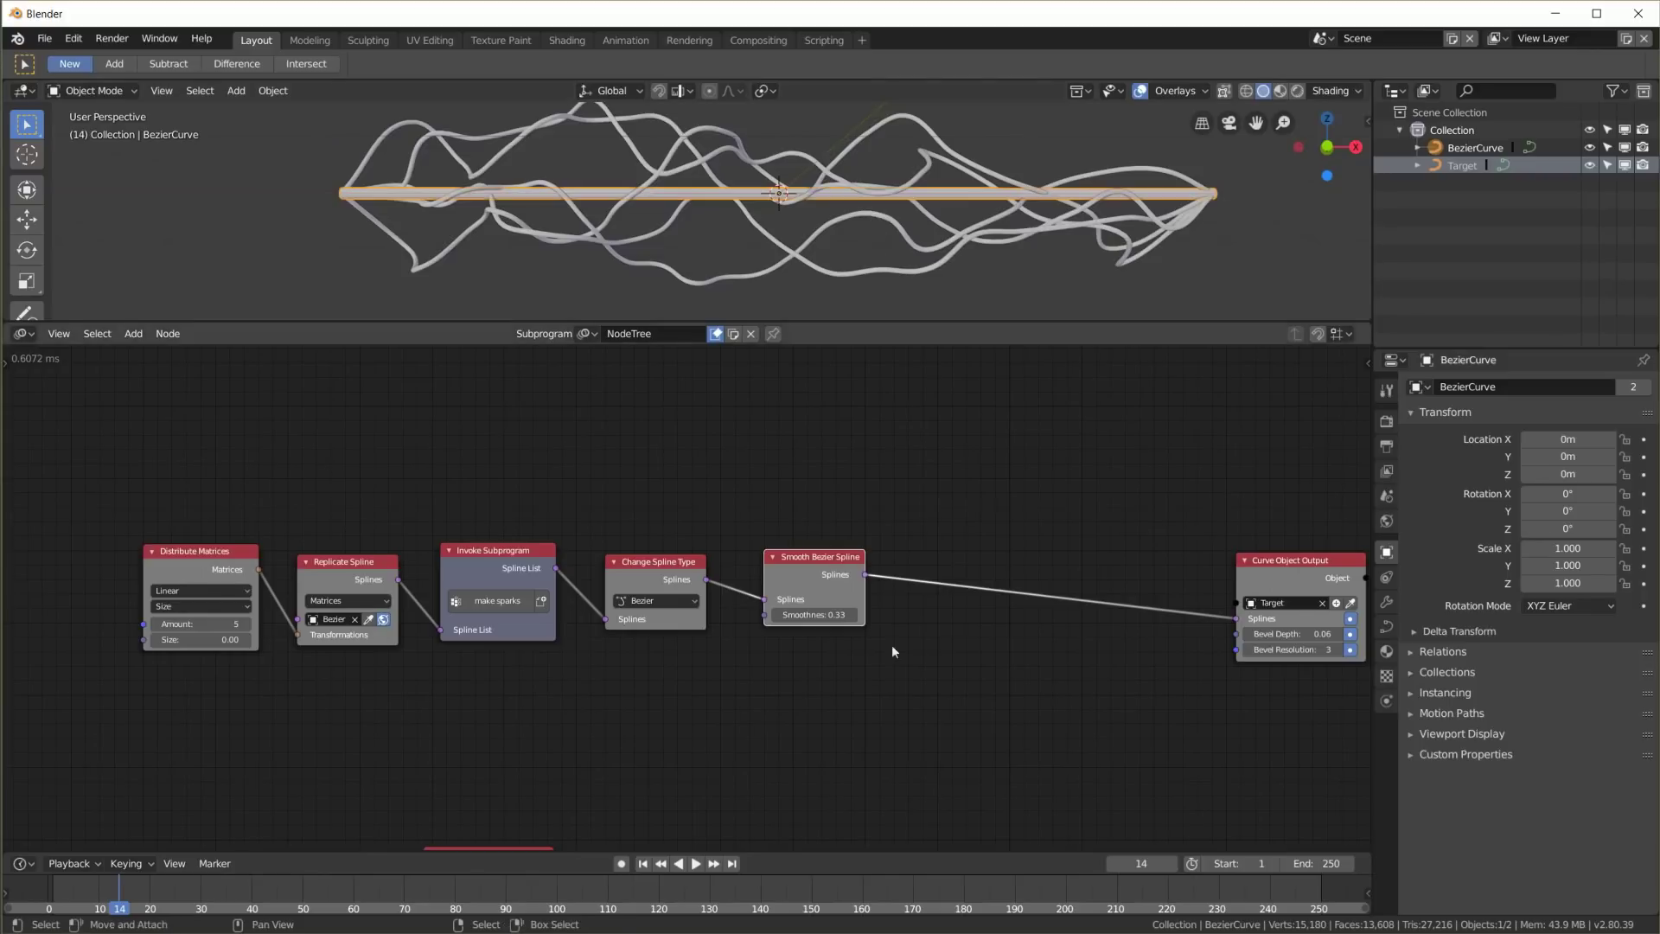
{"action": "mouse_move", "coordinate": [814, 615]}
{"action": "left_mouse_down"}
{"action": "mouse_move", "coordinate": [778, 614]}
{"action": "mouse_move", "coordinate": [820, 615]}
{"action": "left_mouse_up"}
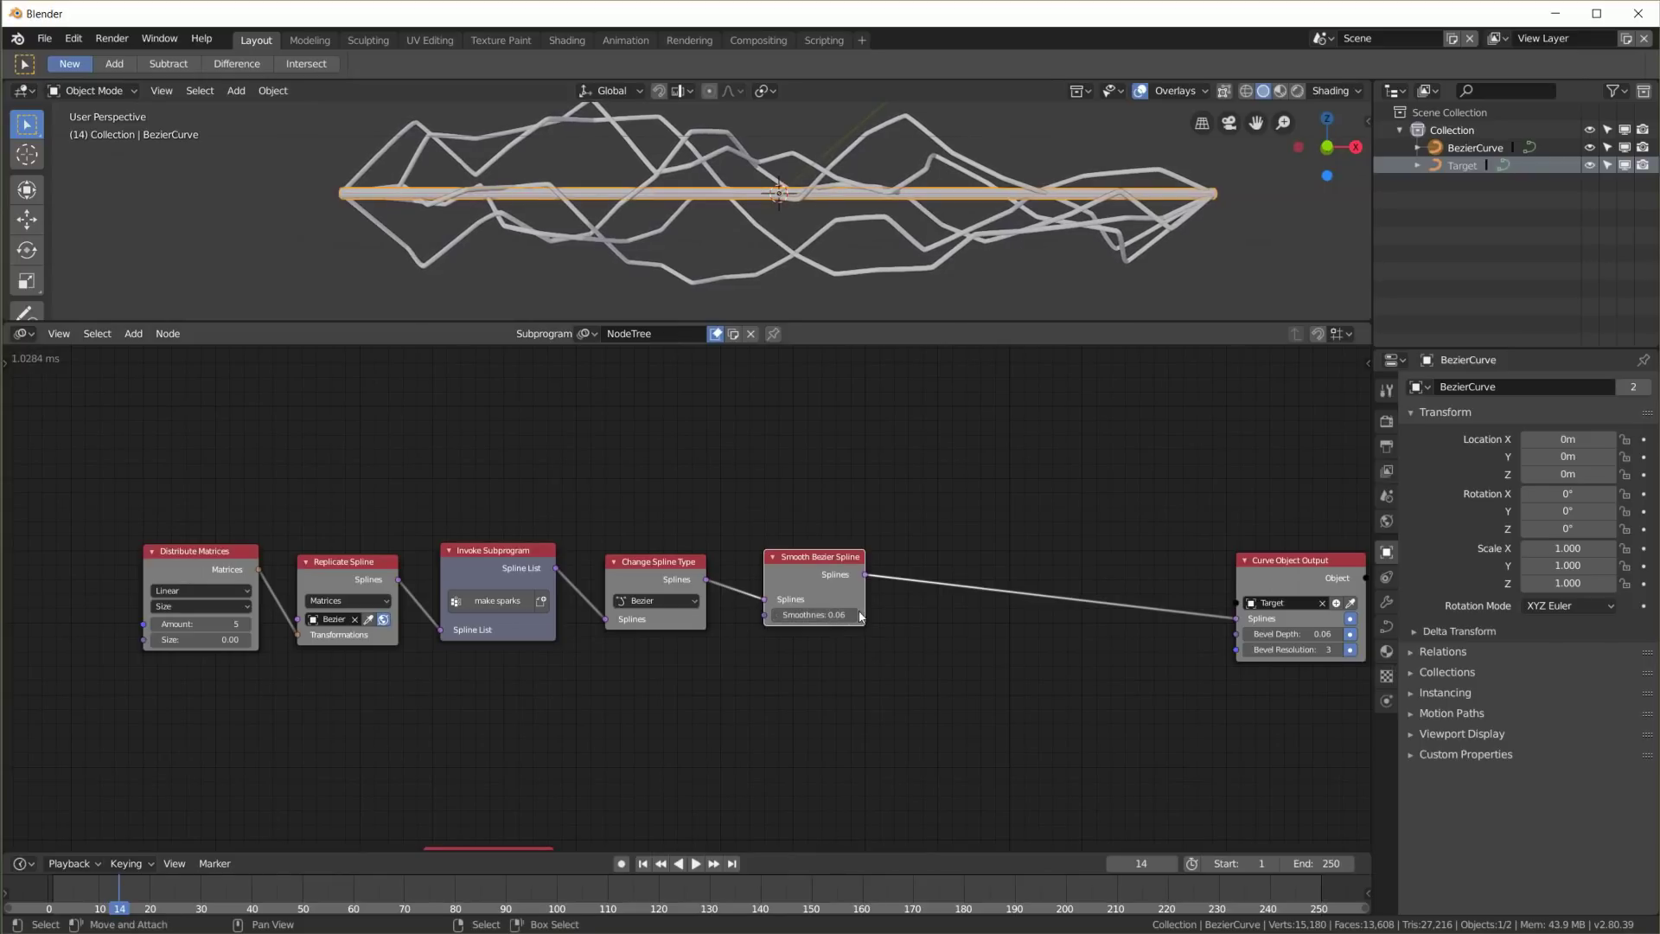
{"action": "left_click_drag", "start_coordinate": [1281, 557], "coordinate": [1167, 541]}
Add a Time Info node below the Change Spline Type node
{"action": "middle_click_drag", "start_coordinate": [1055, 681], "coordinate": [1044, 555]}
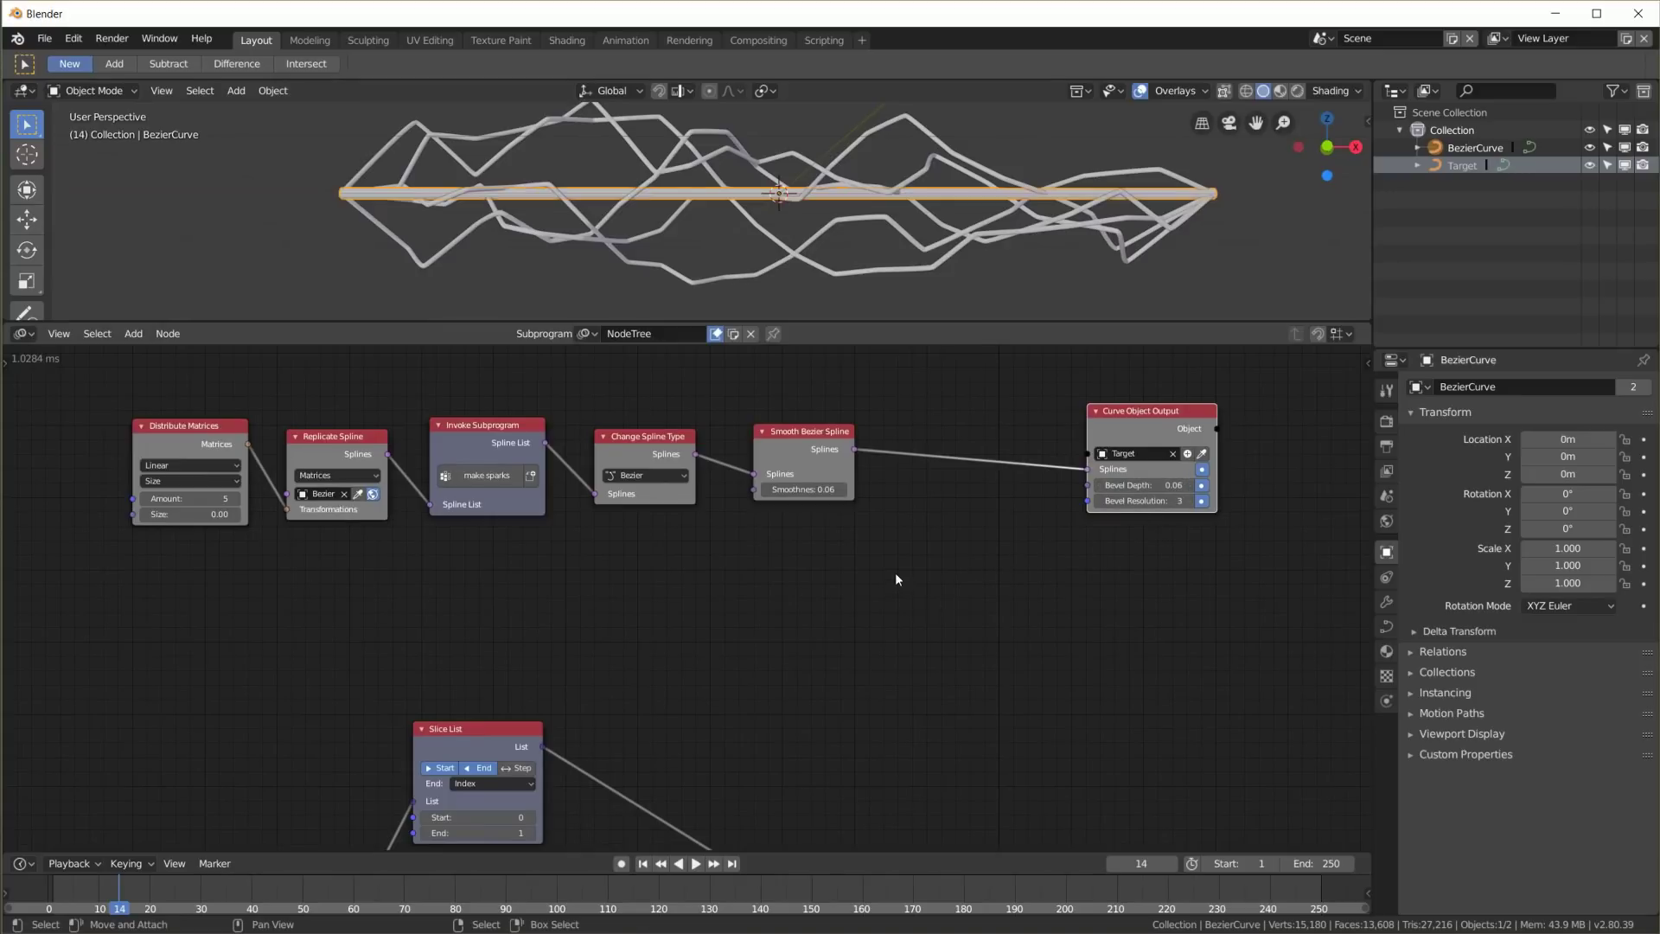
{"action": "key", "text": "shift+a"}
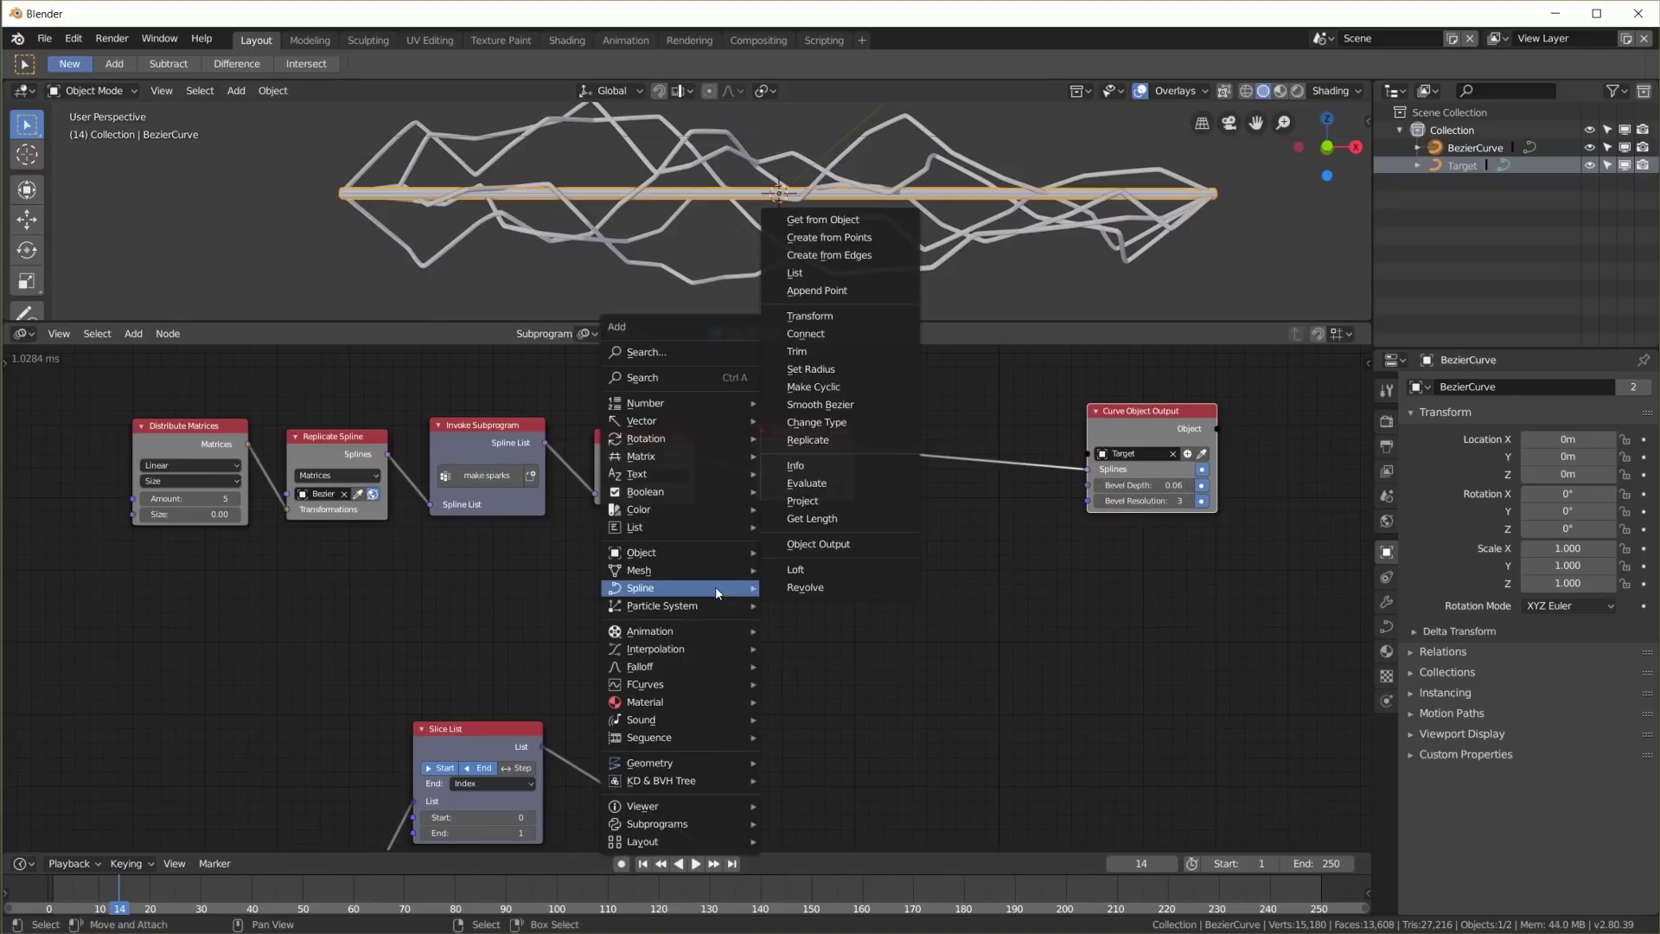
{"action": "mouse_move", "coordinate": [705, 625]}
{"action": "left_click", "coordinate": [813, 631]}
{"action": "left_click", "coordinate": [643, 579]}
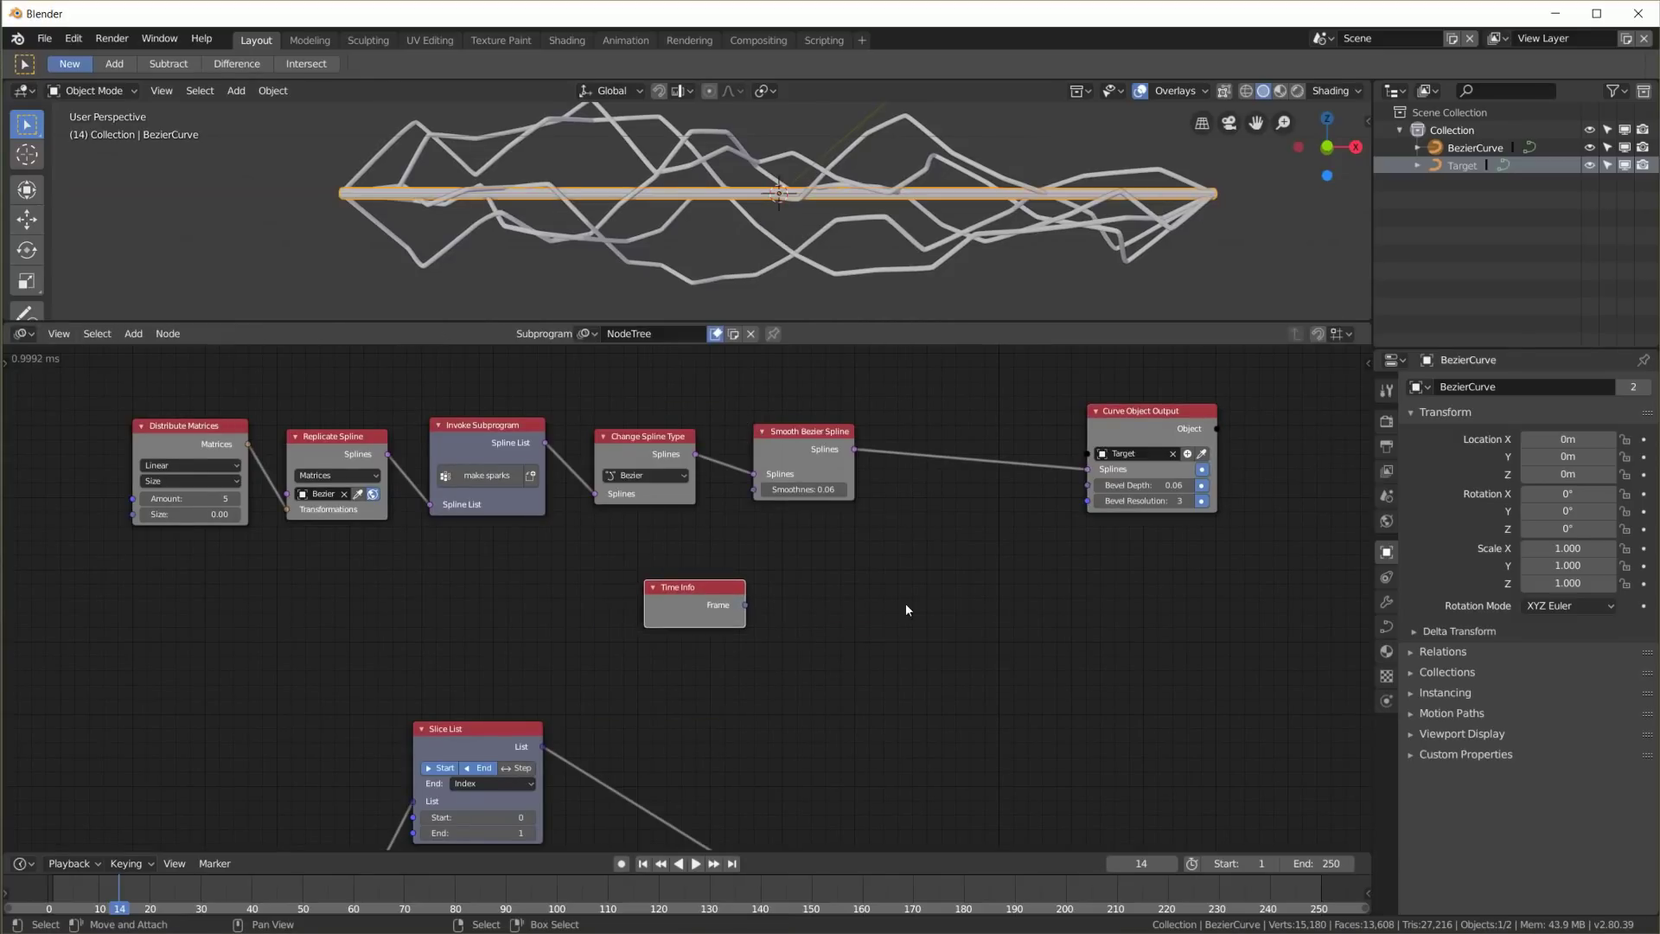
Add a Random Number node seeded by the Time Info frame, with Min 0.01 and Max 0.05, and link it to Bevel Depth
{"action": "key", "text": "shift+a"}
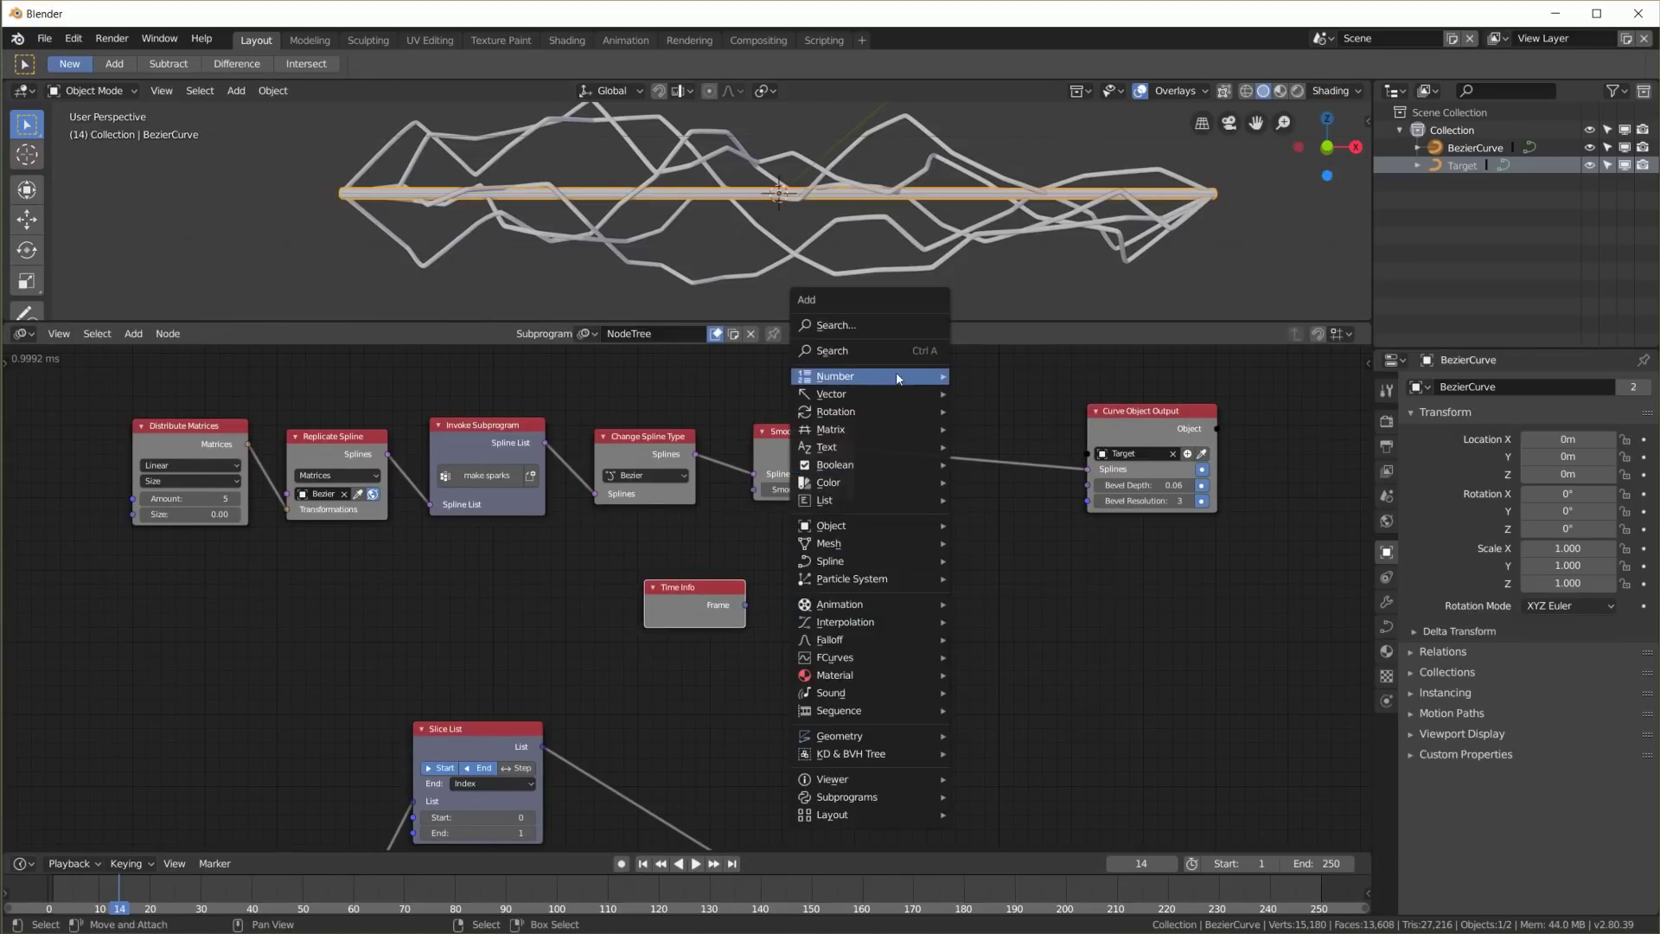
{"action": "mouse_move", "coordinate": [896, 374]}
{"action": "left_click", "coordinate": [1062, 525]}
{"action": "left_click", "coordinate": [816, 549]}
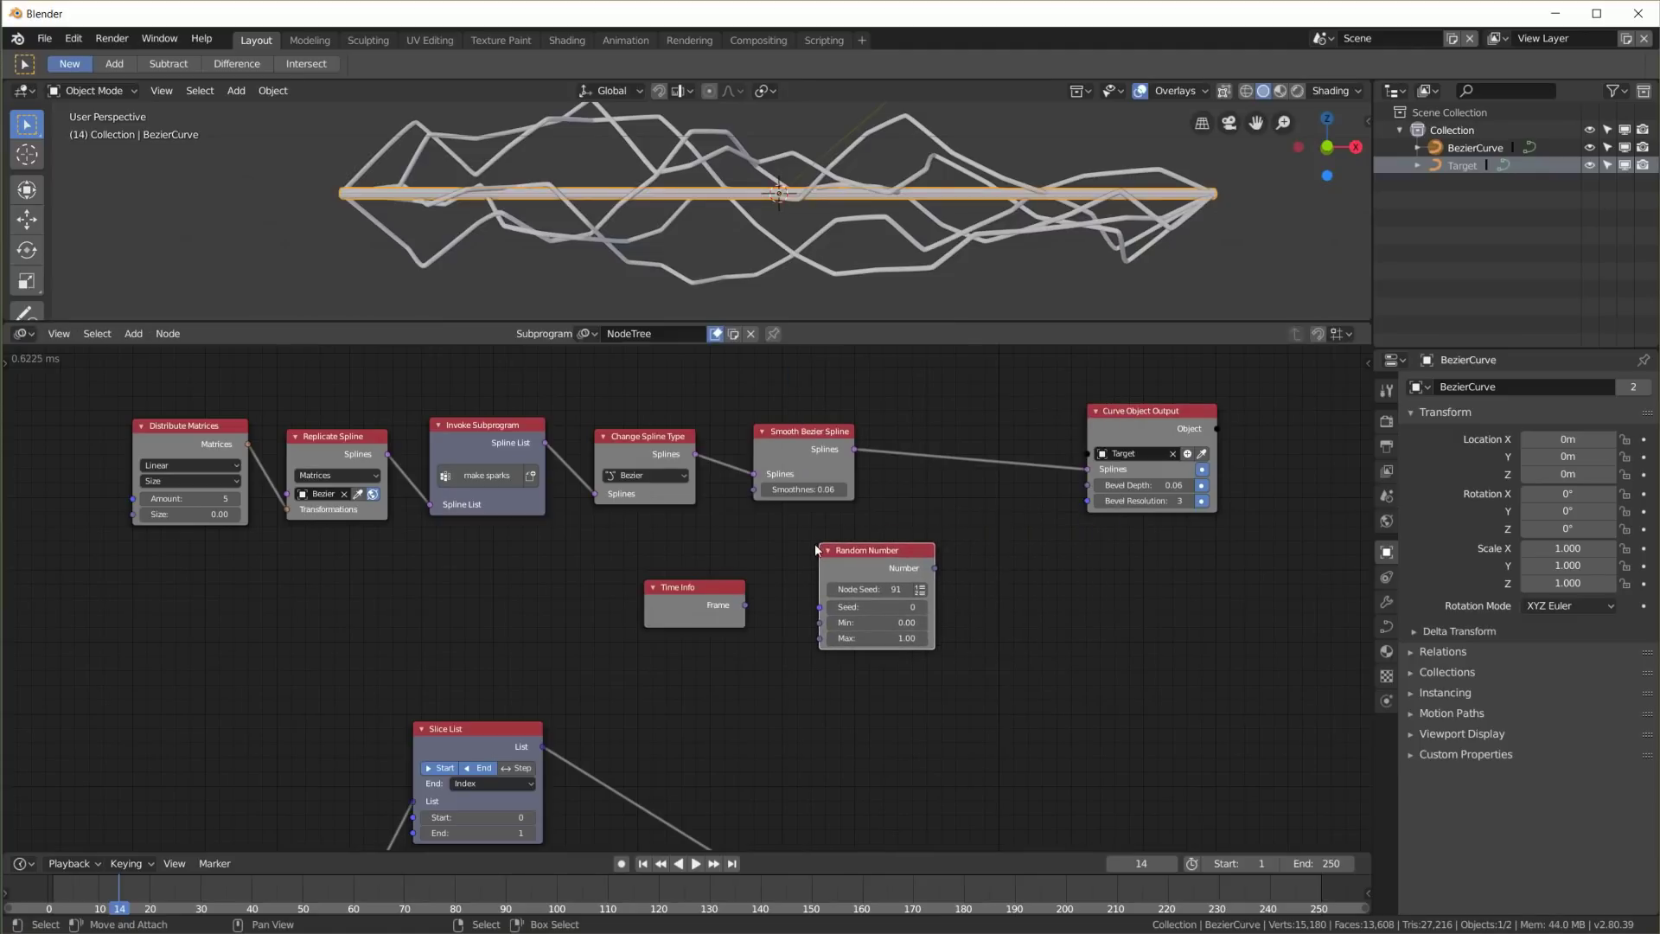
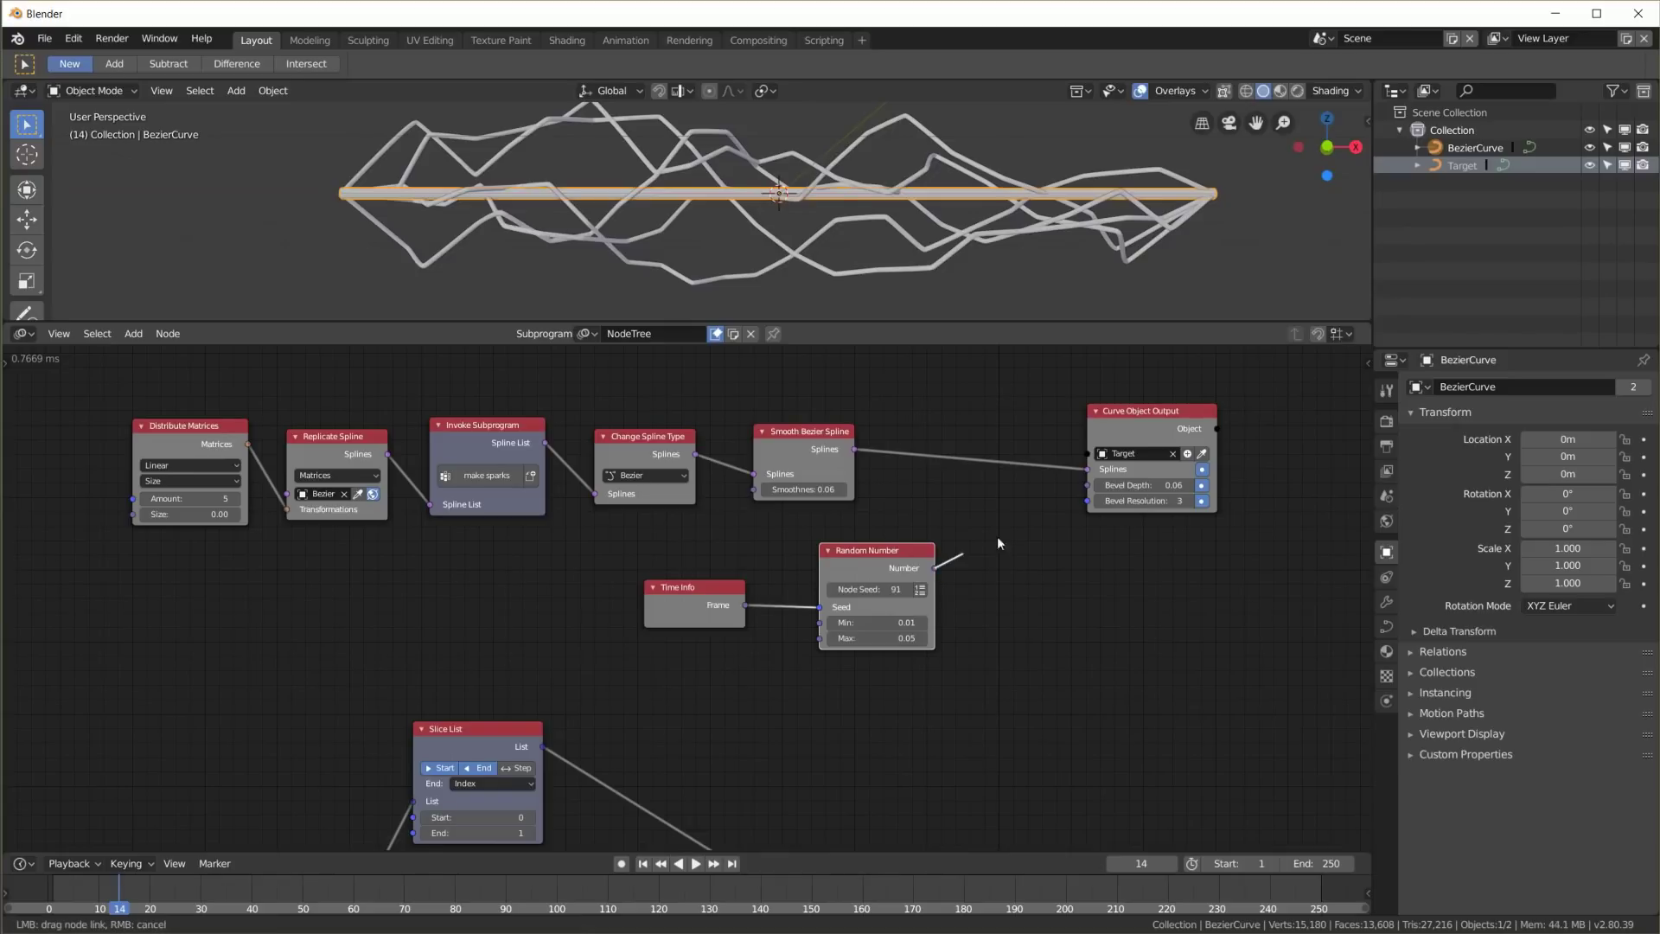
{"action": "left_click_drag", "start_coordinate": [1091, 487], "coordinate": [1089, 486]}
Play the animation to check the varying thickness, move Curve Object Output closer to the other nodes, and stop the playback
{"action": "key", "text": "space"}
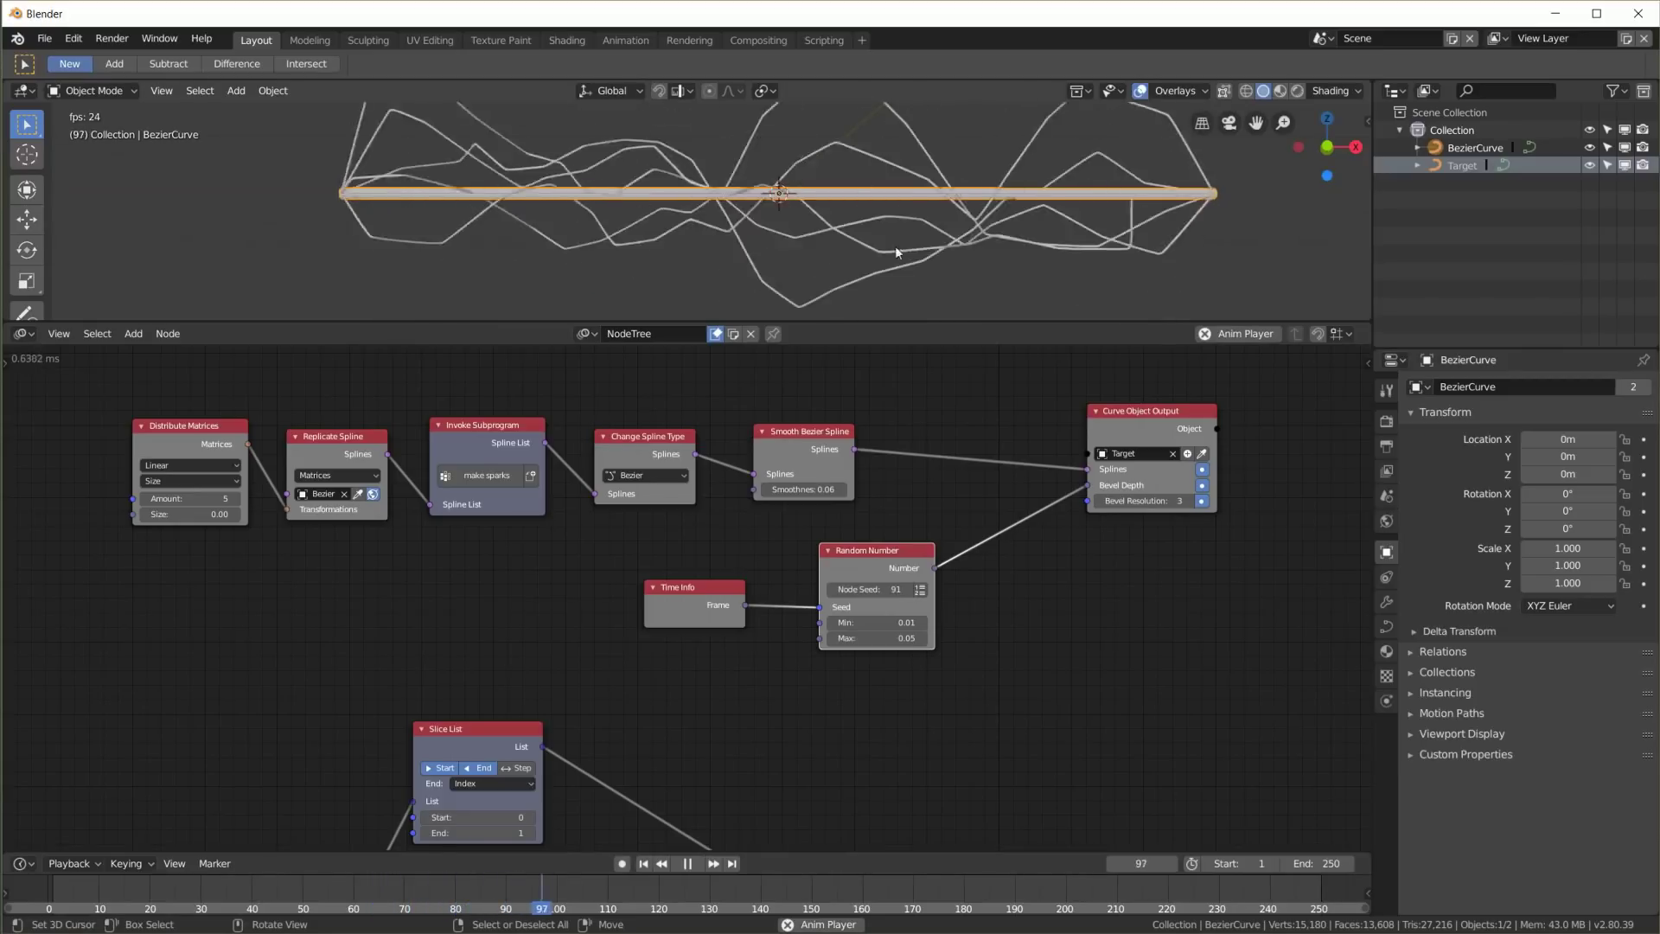
{"action": "left_click_drag", "start_coordinate": [1129, 418], "coordinate": [1033, 437]}
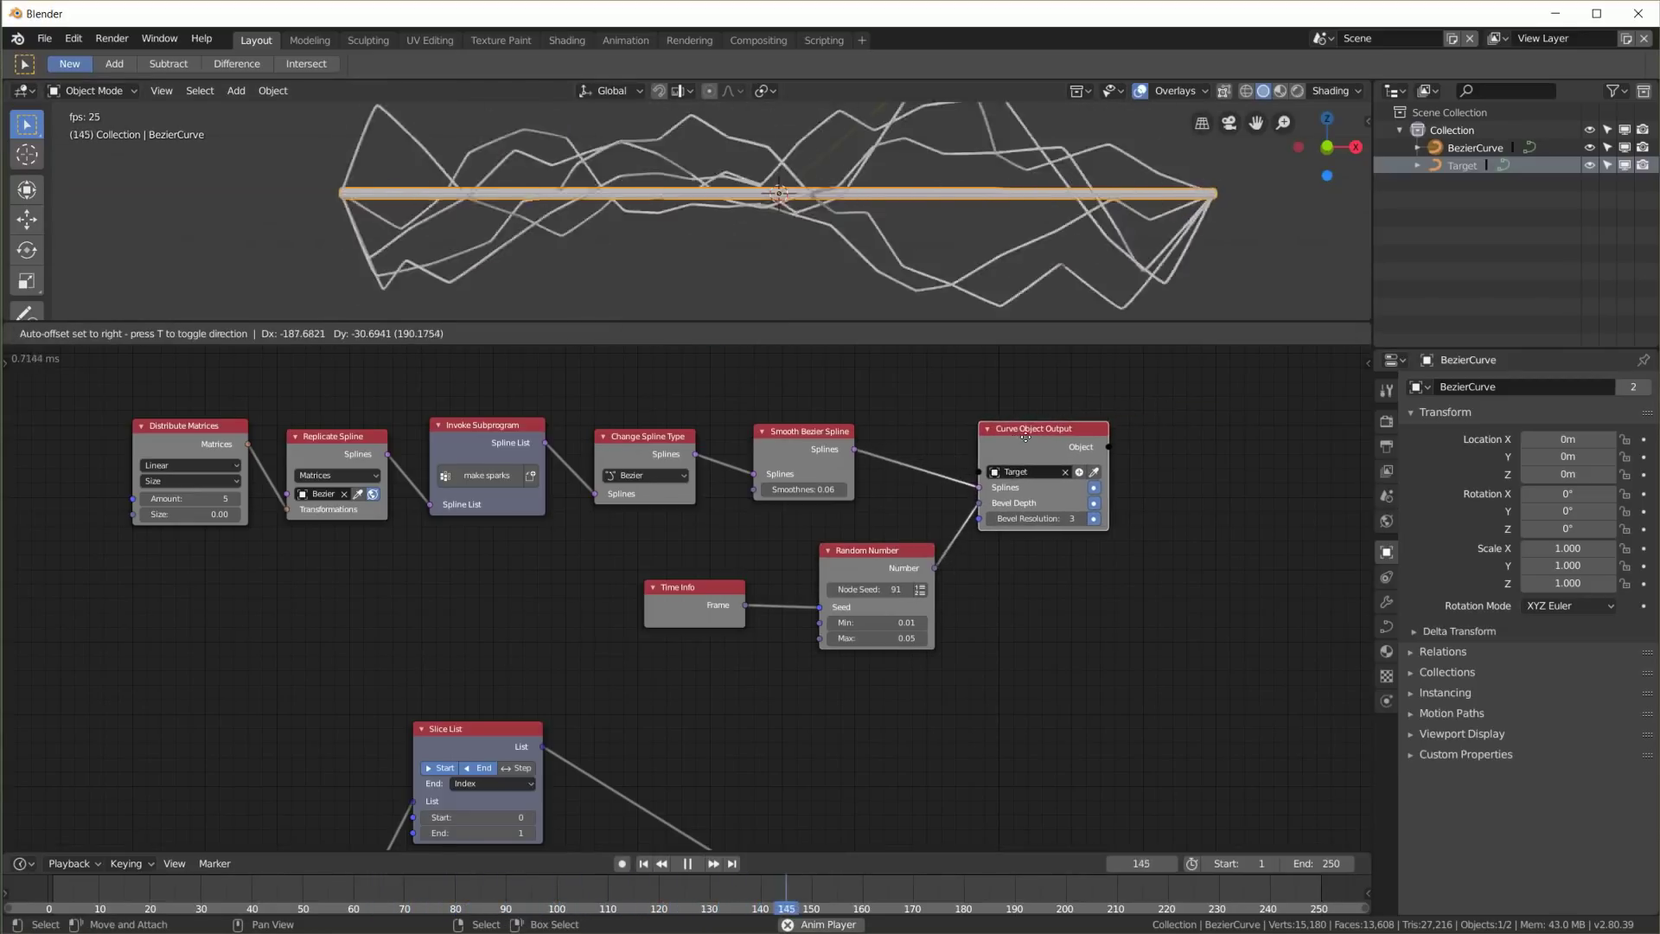
{"action": "left_click", "coordinate": [688, 864]}
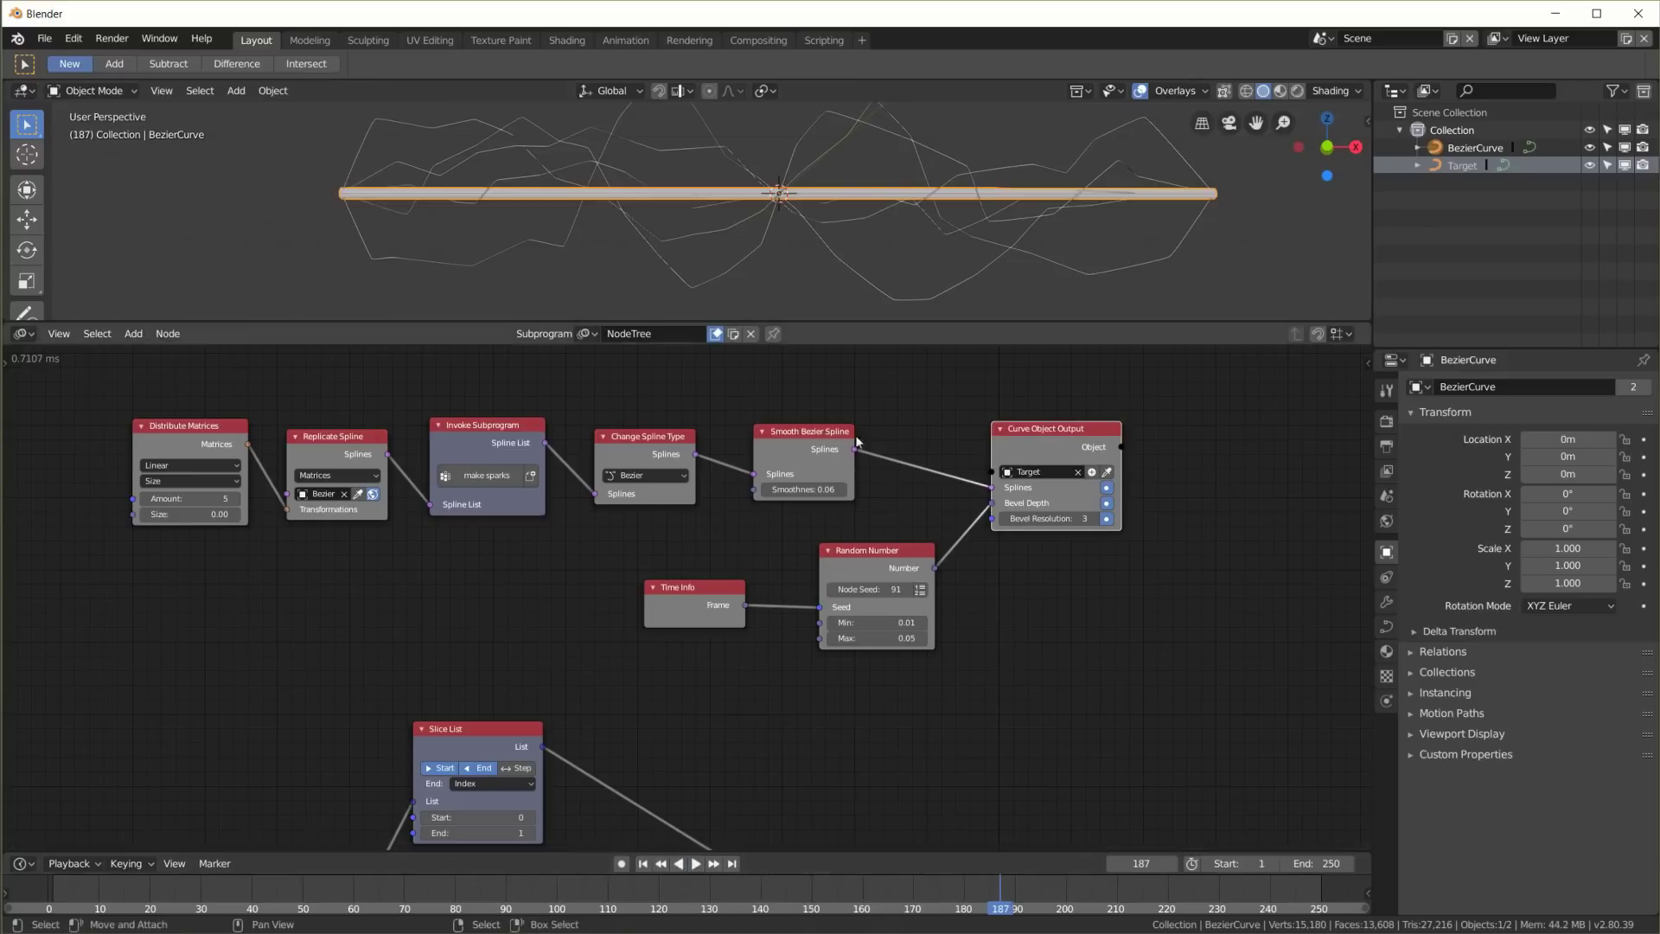
Enlarge the 3D viewport and replace the Animation Nodes editor below it with the Shader Editor
{"action": "scroll", "coordinate": [911, 433], "scroll_direction": "down", "scroll_amount": 3}
{"action": "mouse_move", "coordinate": [946, 612]}
{"action": "middle_mouse_down"}
{"action": "mouse_move", "coordinate": [951, 657]}
{"action": "mouse_move", "coordinate": [956, 602]}
{"action": "middle_mouse_up"}
{"action": "left_click_drag", "start_coordinate": [861, 320], "coordinate": [882, 501]}
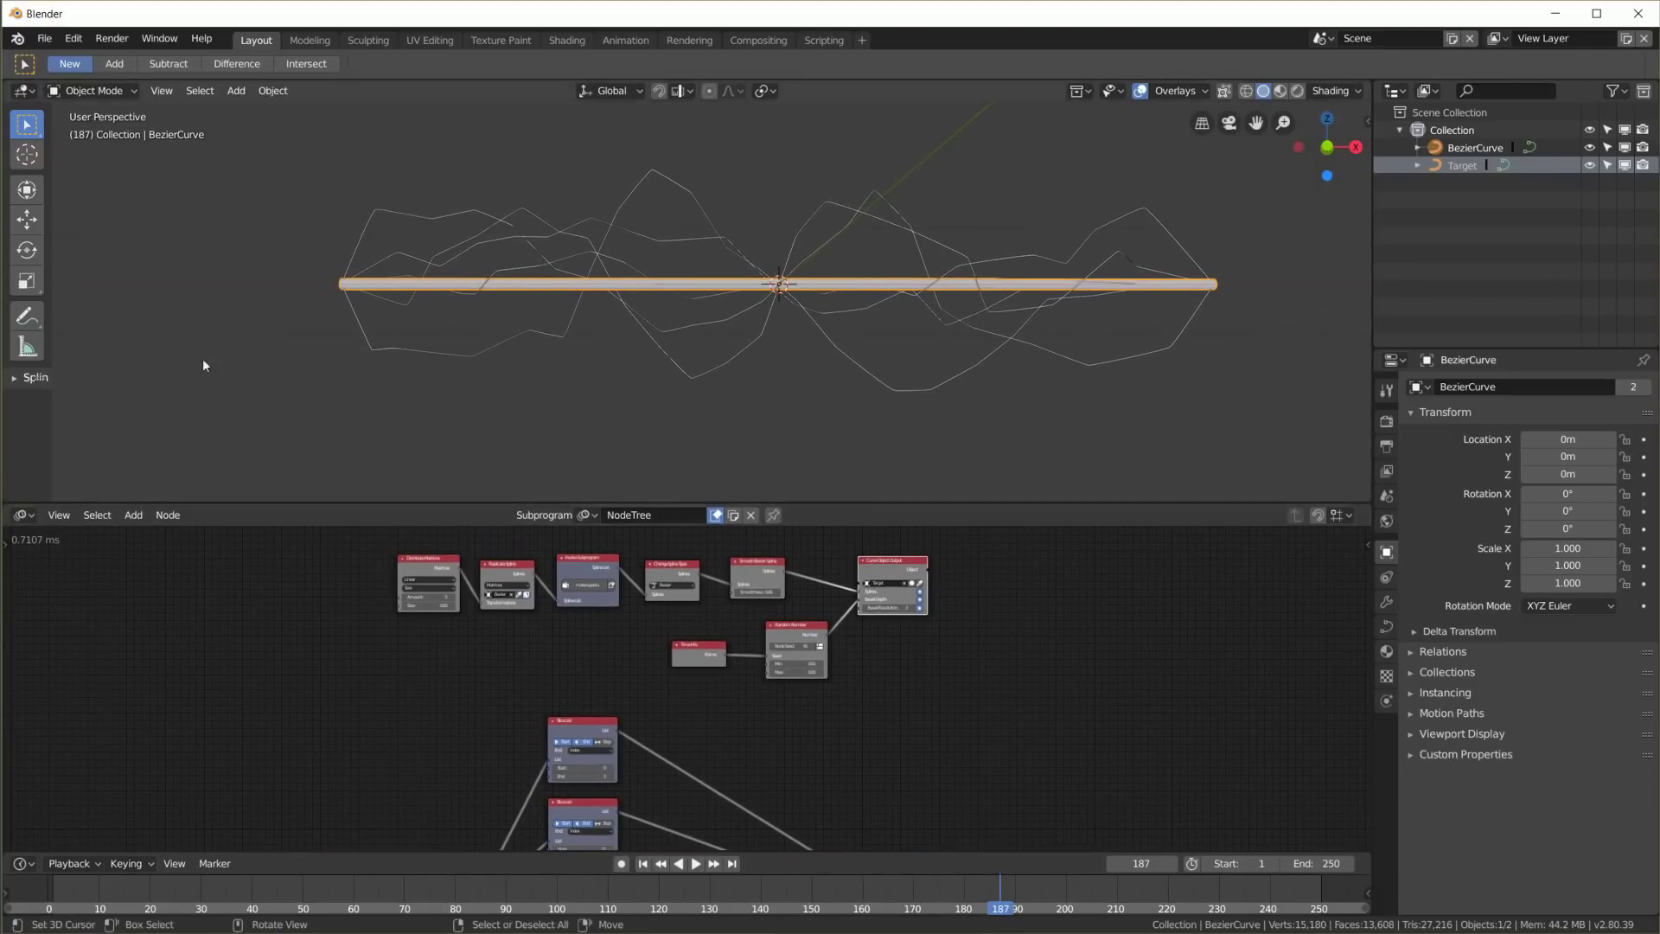
{"action": "left_click", "coordinate": [26, 513]}
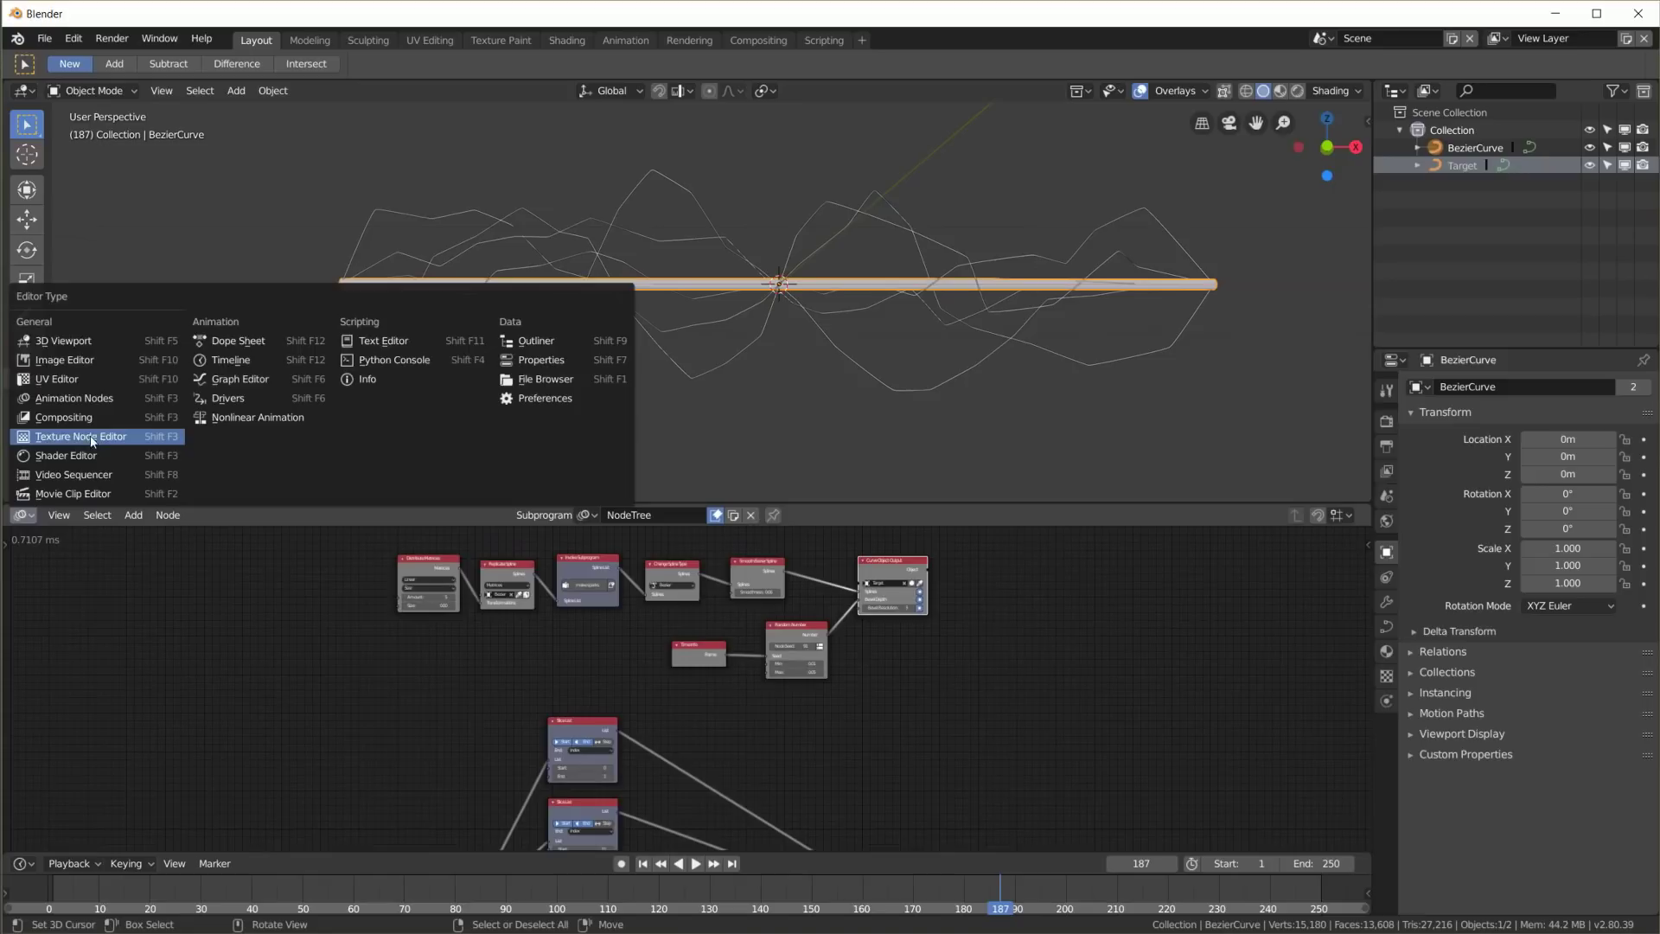
{"action": "left_click", "coordinate": [86, 456]}
{"action": "scroll", "coordinate": [853, 347], "scroll_direction": "down", "scroll_amount": 2}
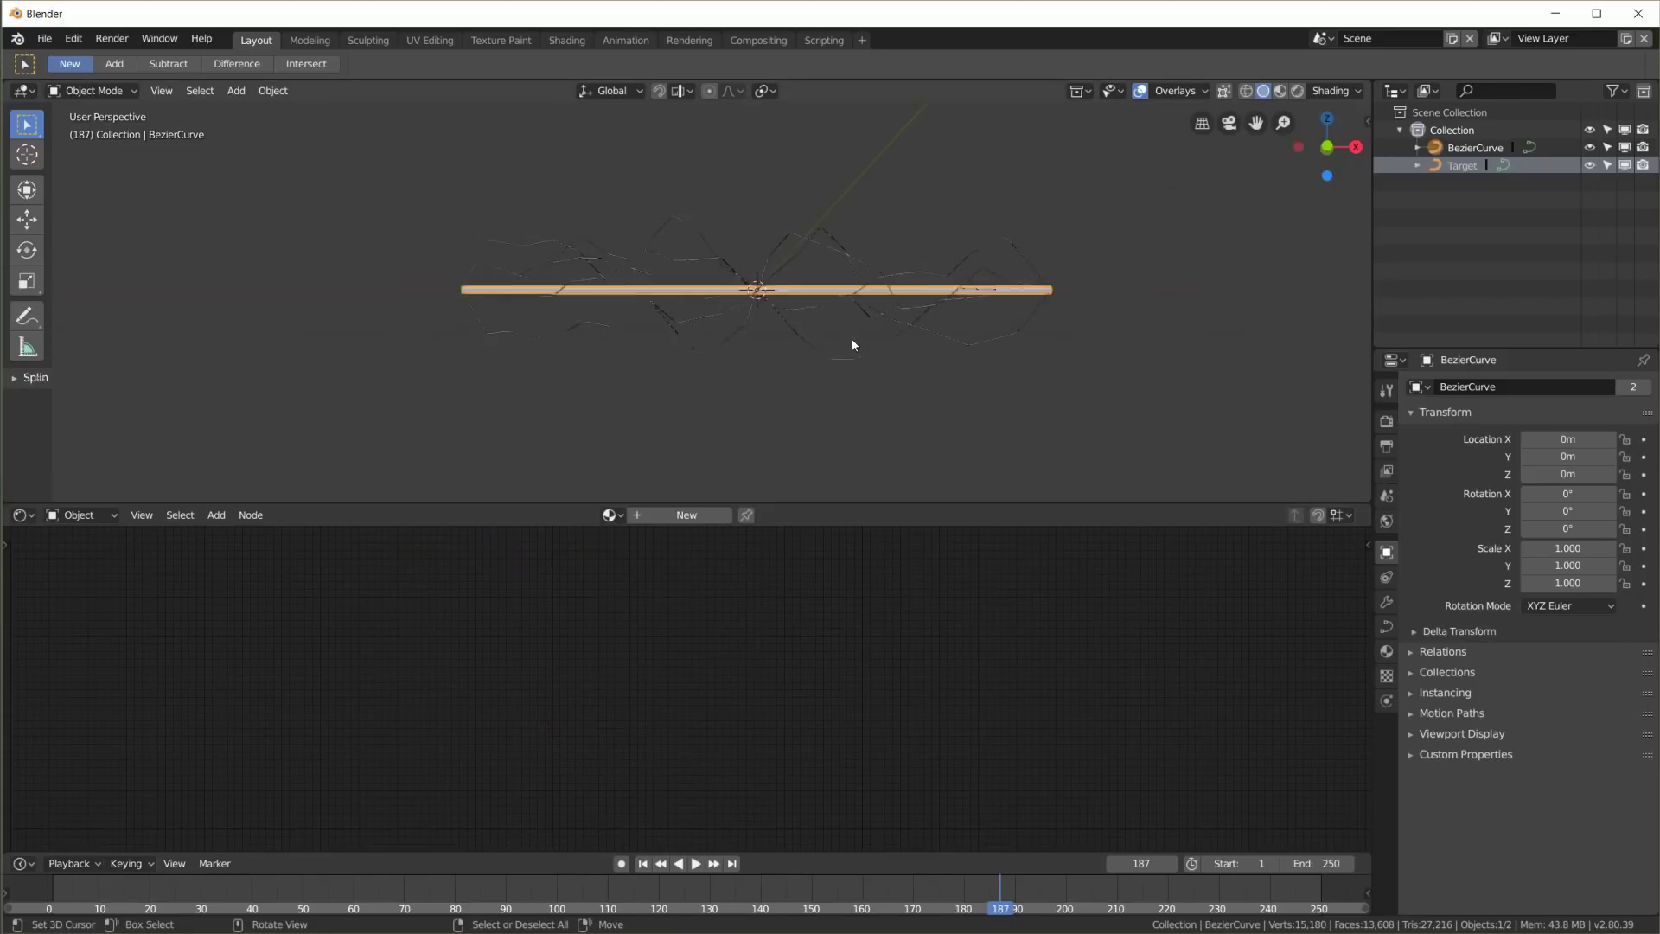
{"action": "scroll", "coordinate": [891, 371], "scroll_direction": "up", "scroll_amount": 3}
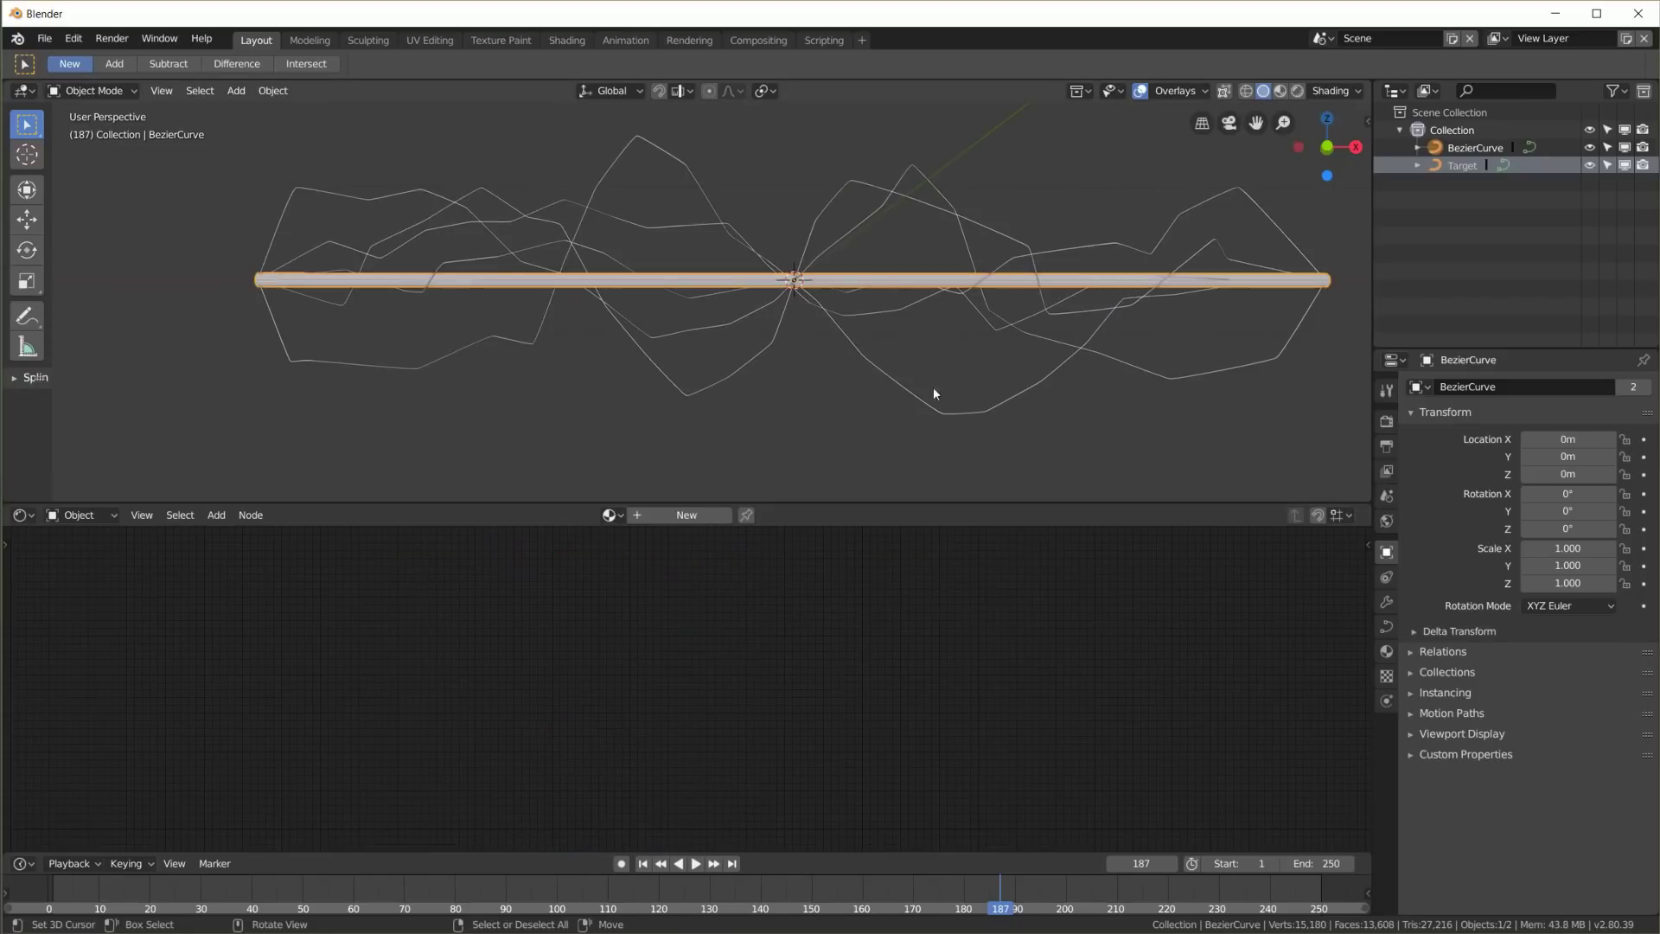
Switch the viewport to rendered shading and disable BezierCurve in both viewports and renders
{"action": "left_click", "coordinate": [1297, 92]}
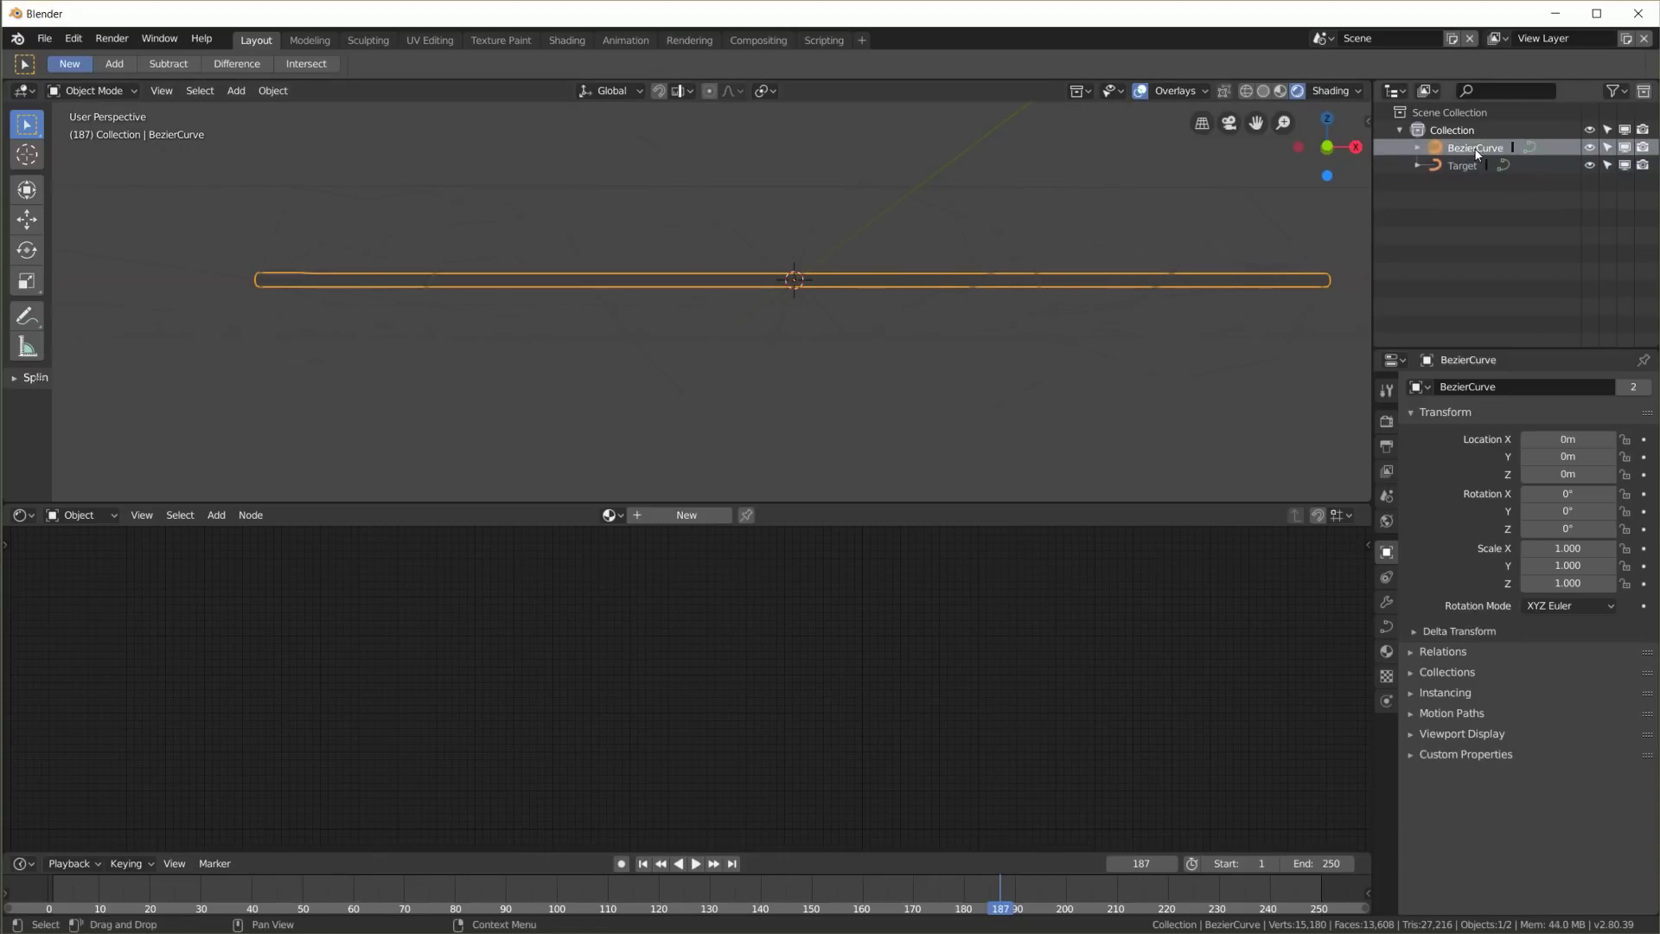
{"action": "left_click", "coordinate": [1626, 149]}
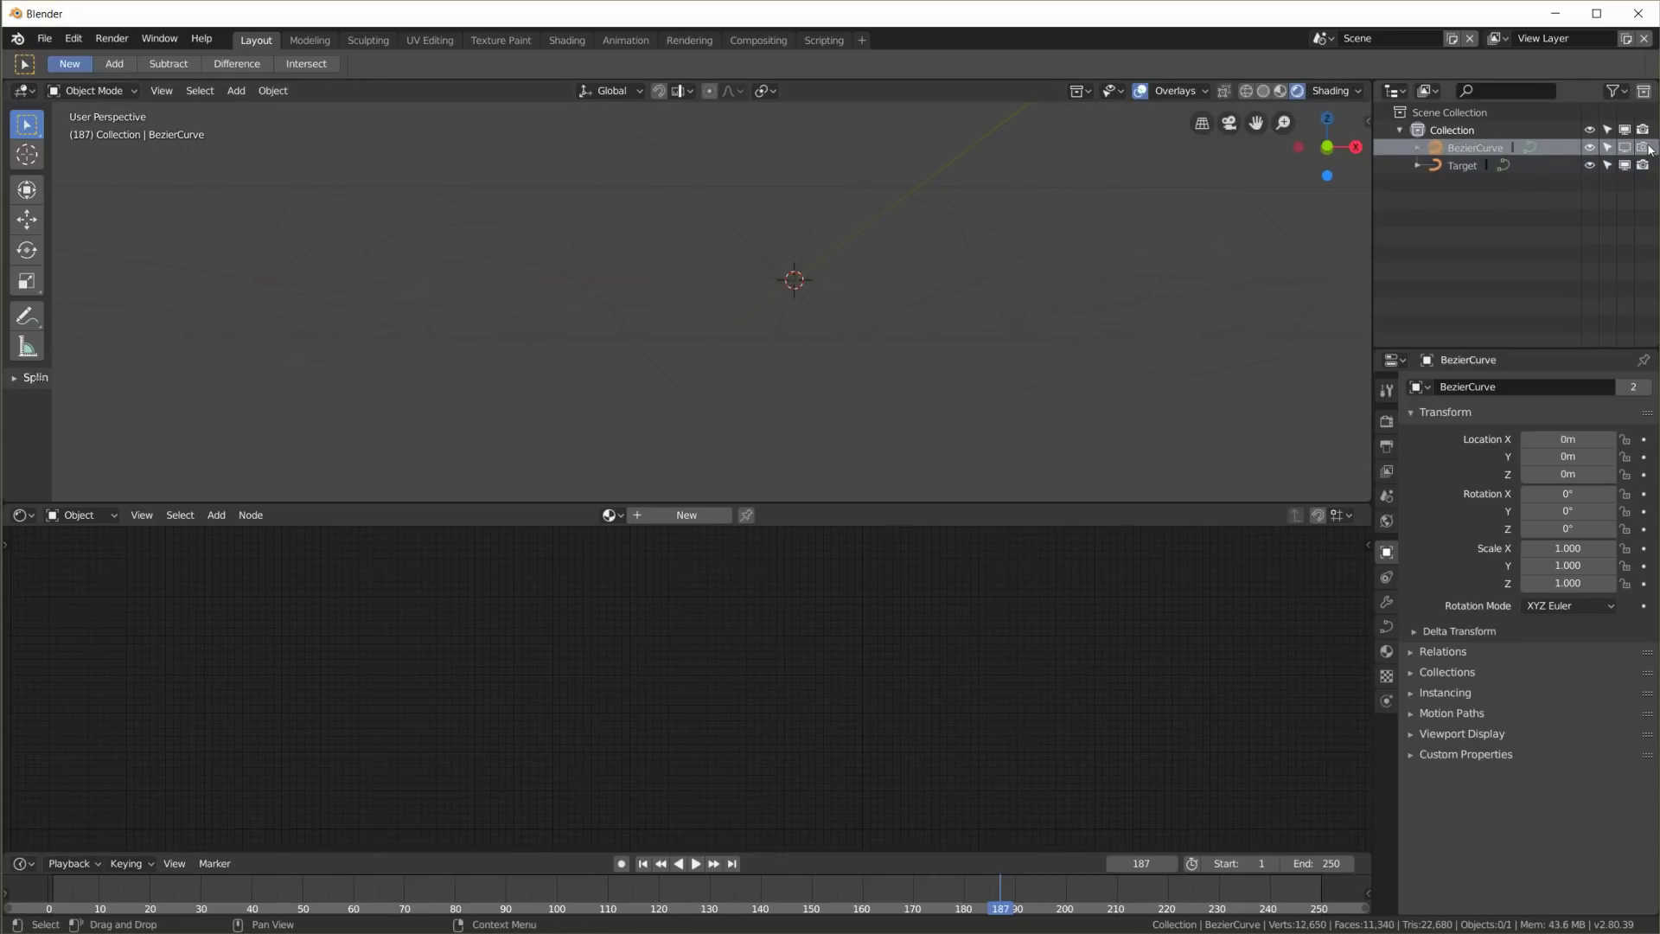
{"action": "left_click", "coordinate": [1643, 149]}
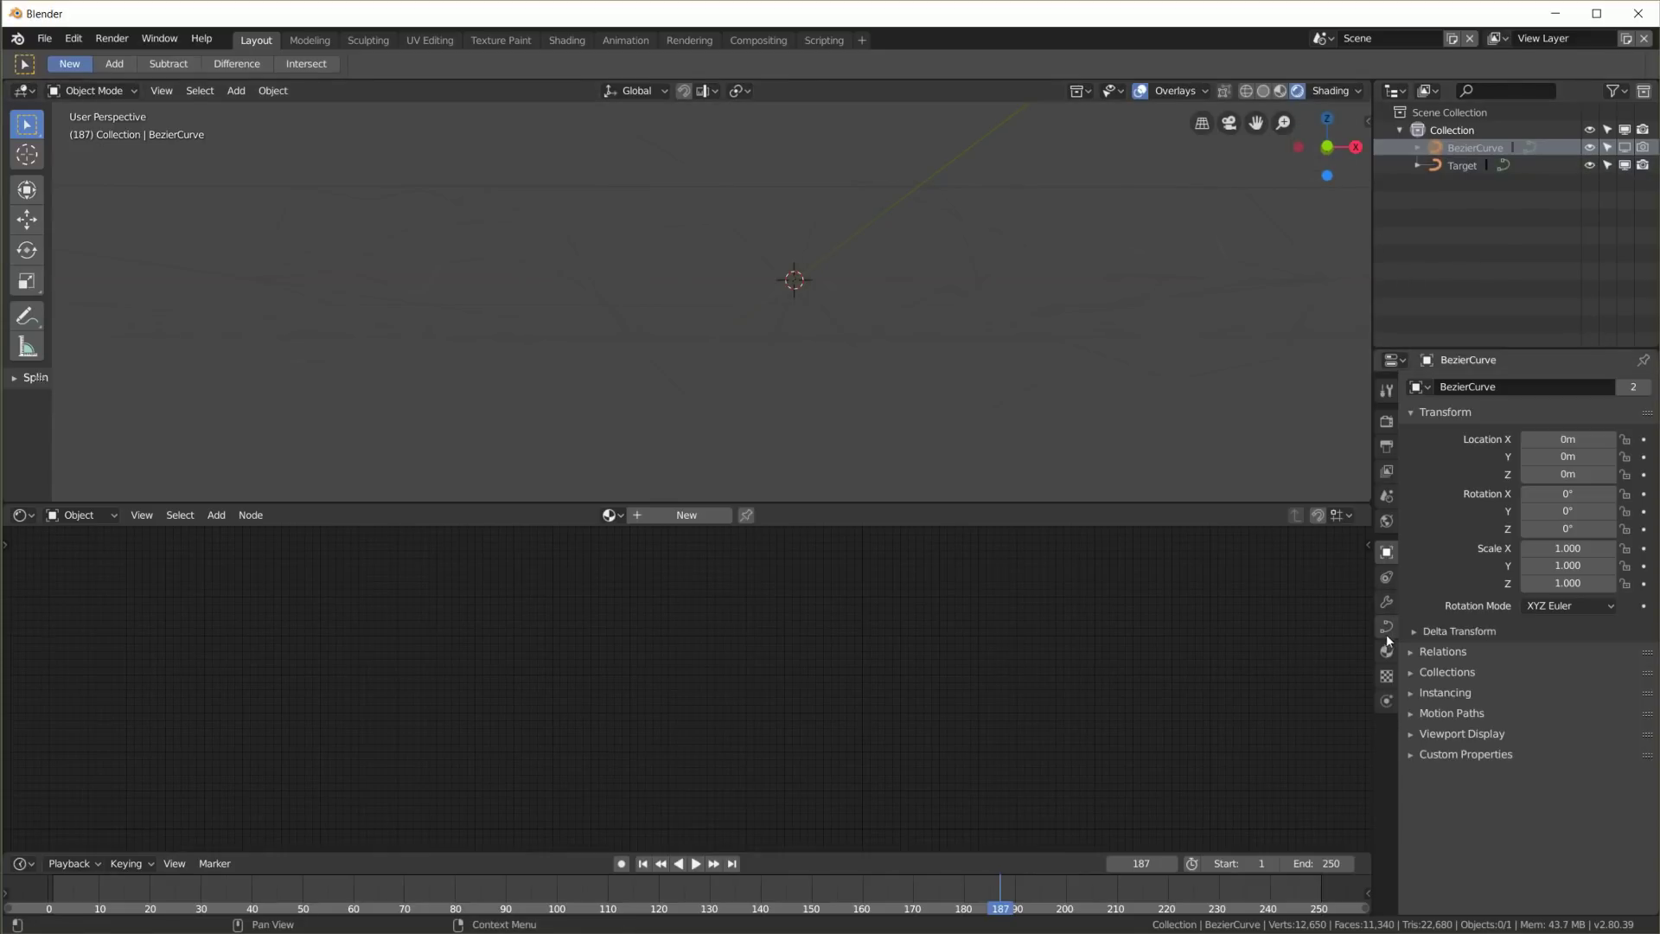
Create a new material for the Target curve and set its surface shader to Emission
{"action": "left_click", "coordinate": [1467, 170]}
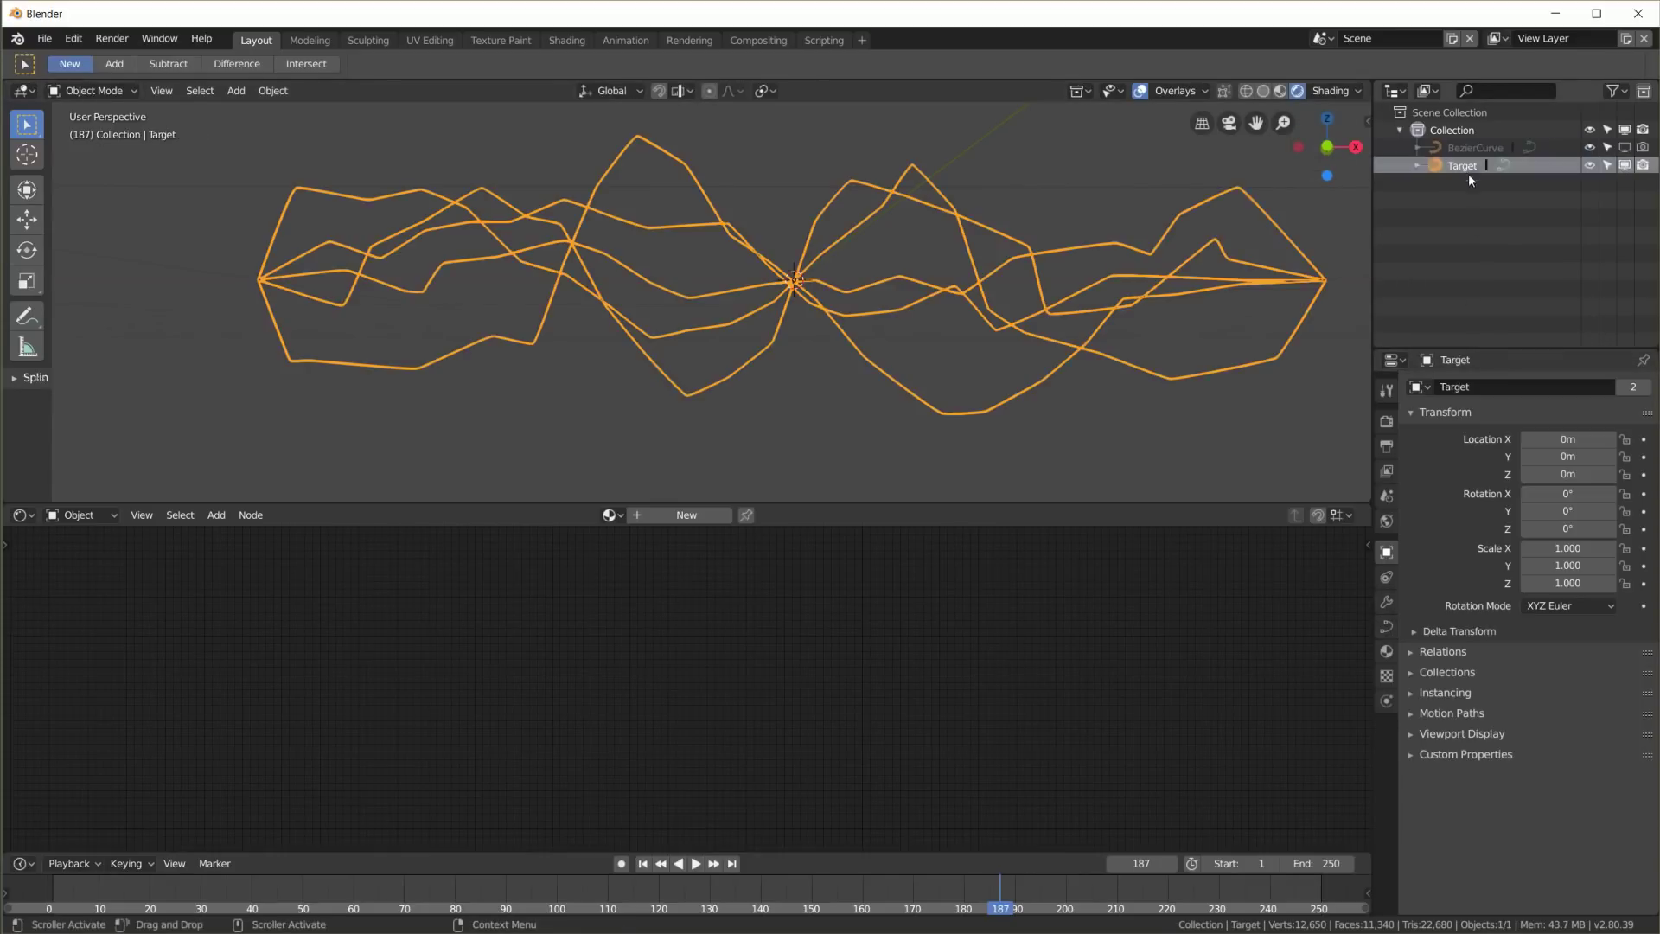
{"action": "left_click", "coordinate": [1387, 649]}
{"action": "left_click", "coordinate": [1504, 462]}
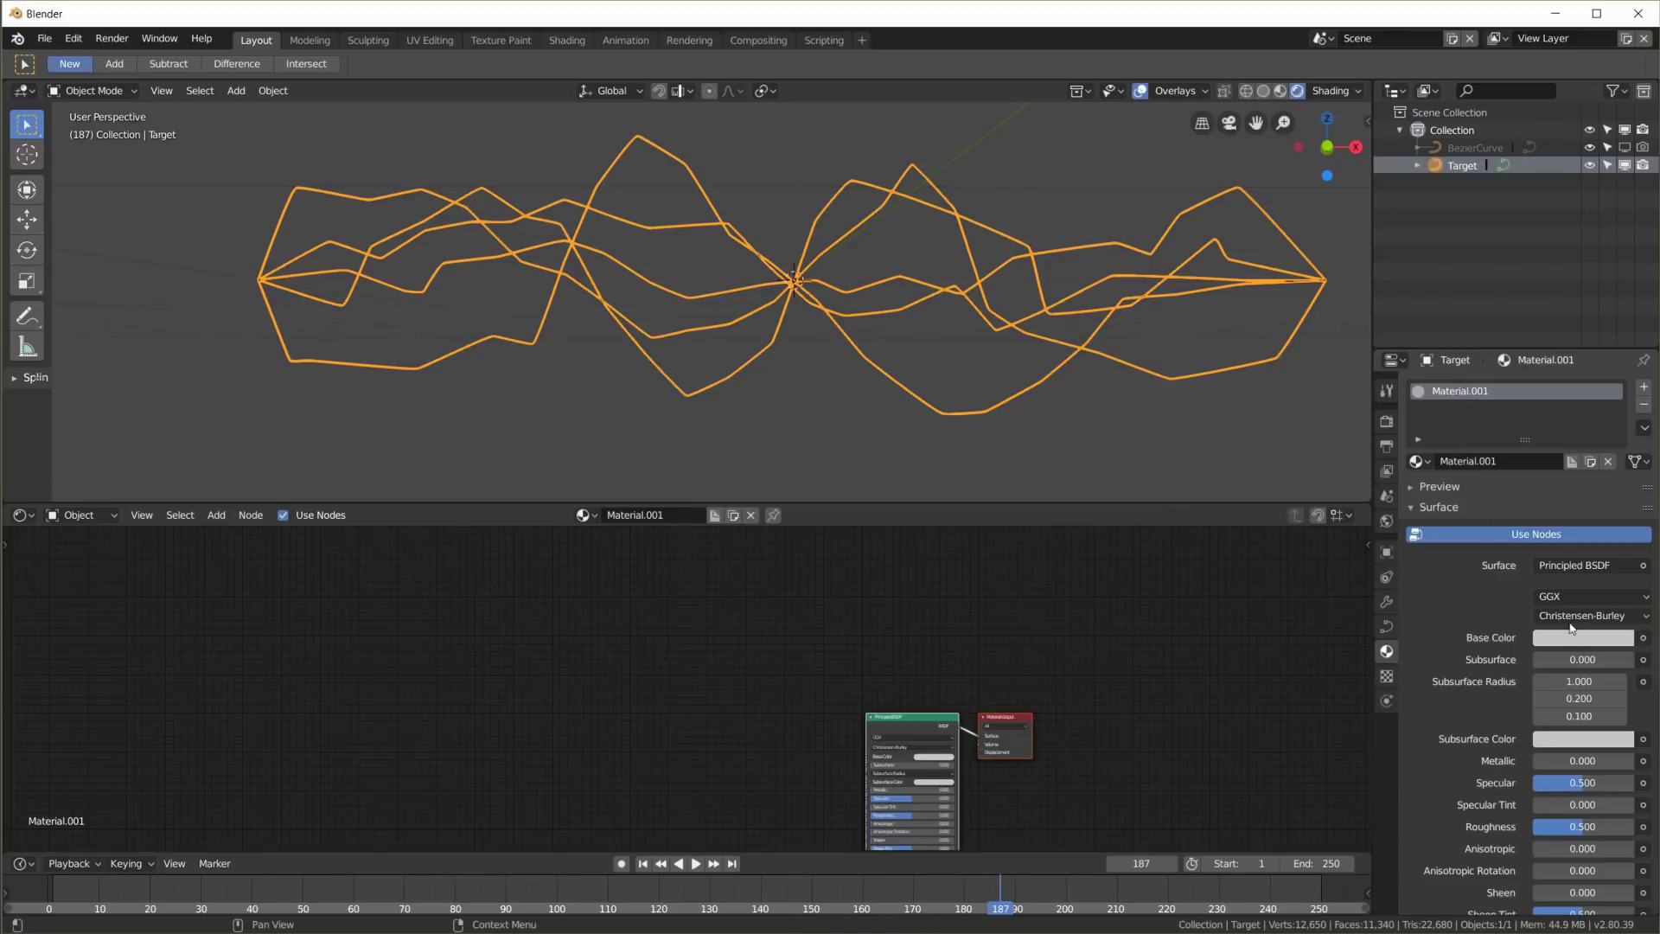
{"action": "left_click", "coordinate": [1575, 564]}
{"action": "left_click", "coordinate": [1457, 219]}
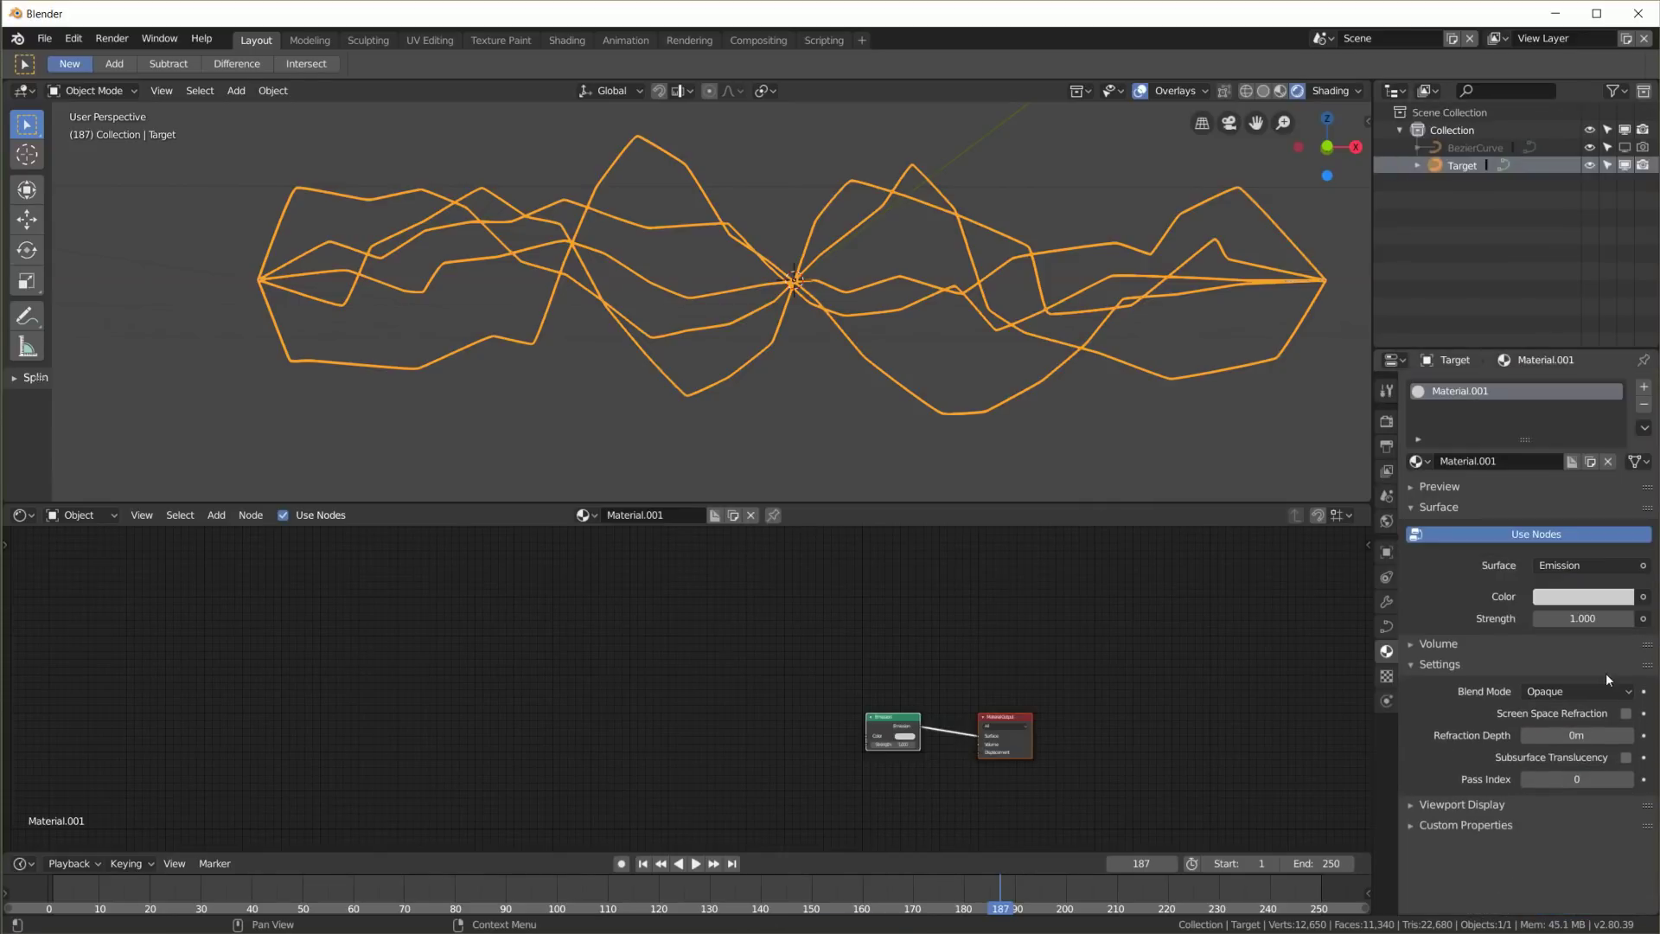
Set the Emission strength to 10 and its color to light blue (R 0.507, G 0.741, B 1.000)
{"action": "left_click", "coordinate": [1583, 618]}
{"action": "scroll", "coordinate": [870, 633], "scroll_direction": "up", "scroll_amount": 3}
{"action": "middle_click_drag", "start_coordinate": [968, 678], "coordinate": [797, 668]}
{"action": "left_click", "coordinate": [796, 662]}
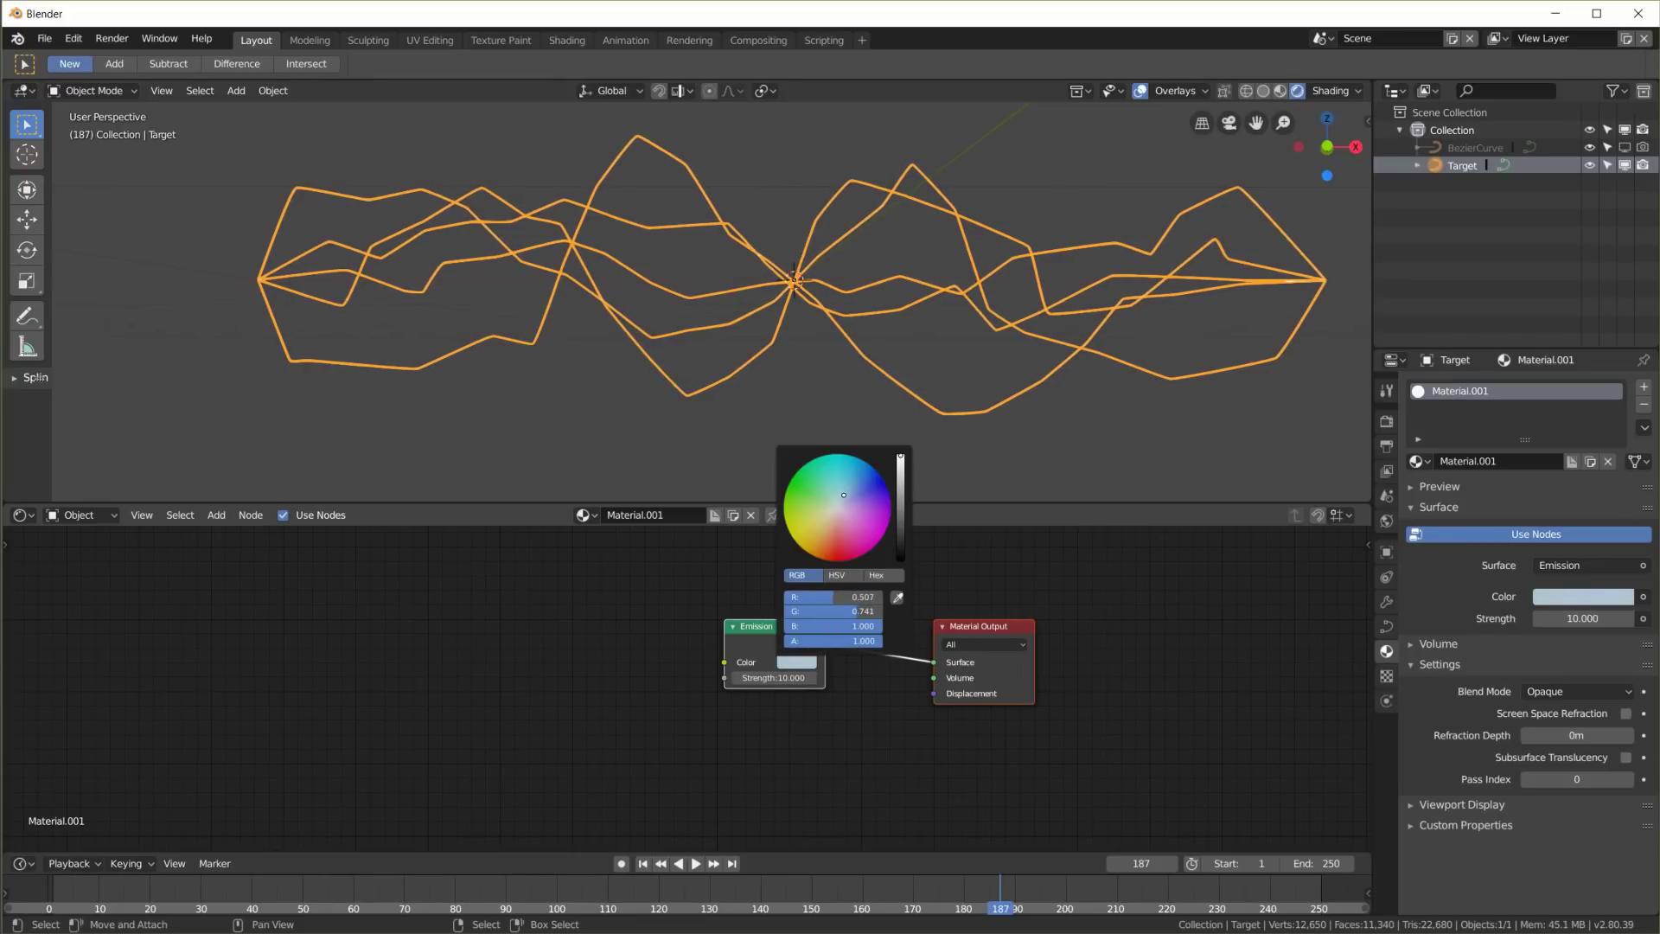
Drive the Emission strength with a Noise Texture of scale 10 through a Multiply node set to 5, and hide the viewport overlays
{"action": "key", "text": "shift+a"}
{"action": "left_click", "coordinate": [612, 675]}
{"action": "left_click_drag", "start_coordinate": [428, 658], "coordinate": [684, 692]}
{"action": "key", "text": "shift+alt+z"}
{"action": "key", "text": "shift+a"}
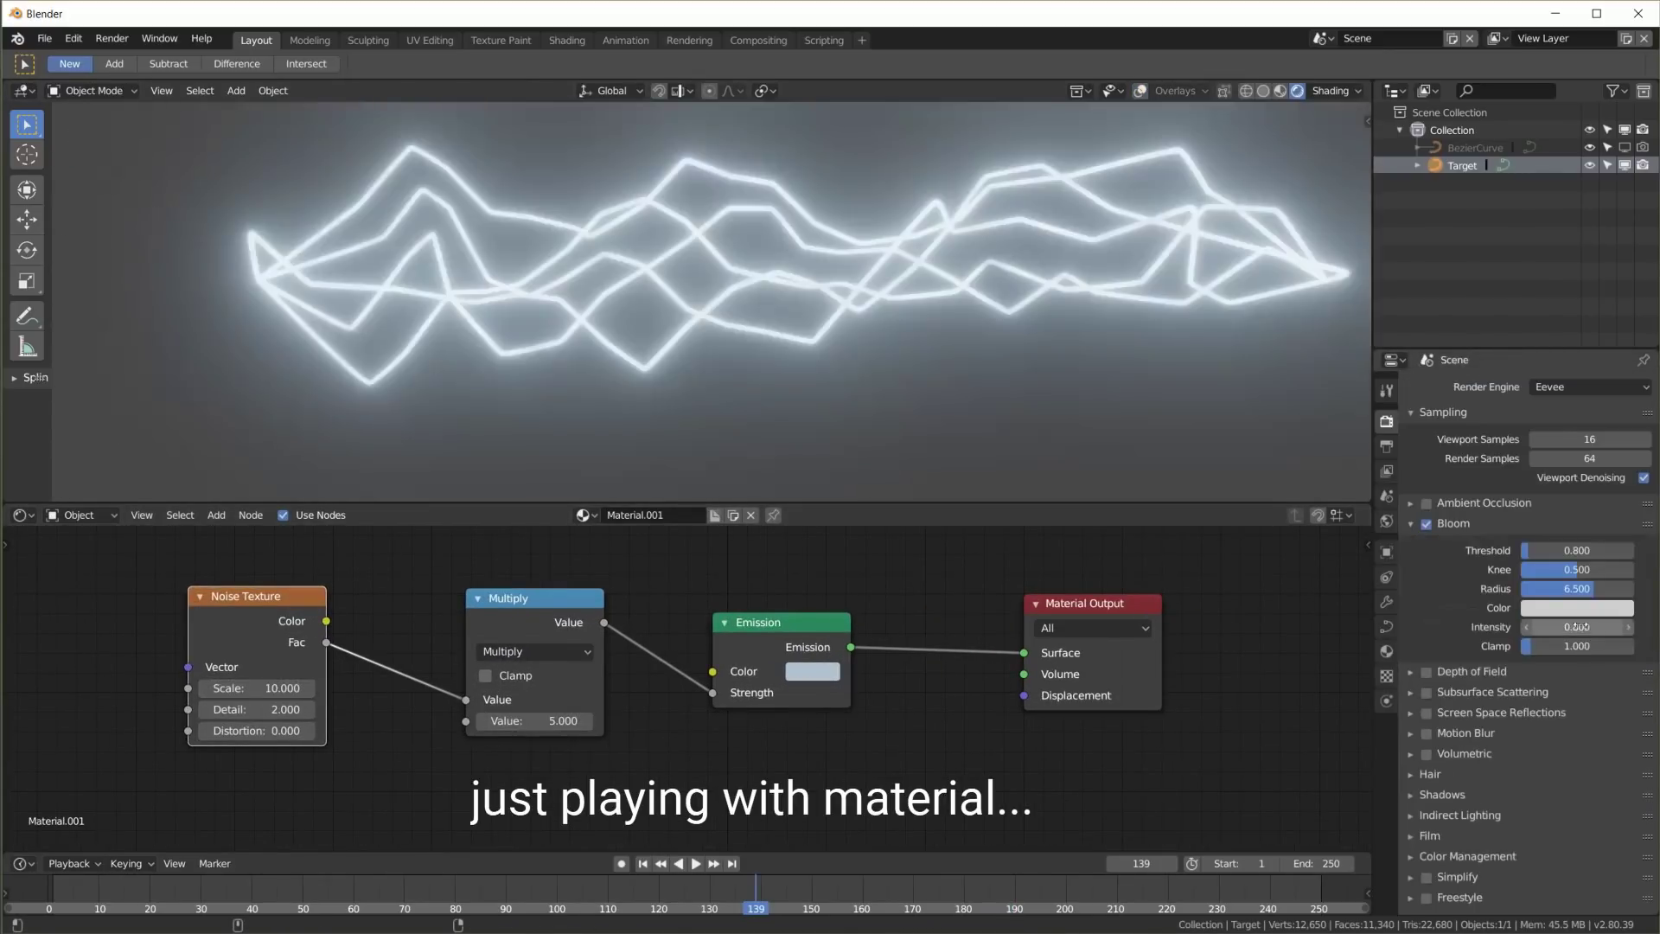
Set the Bloom intensity to 0.068 and the Noise Texture's detail to 3
{"action": "left_click_drag", "start_coordinate": [1580, 626], "coordinate": [1552, 626]}
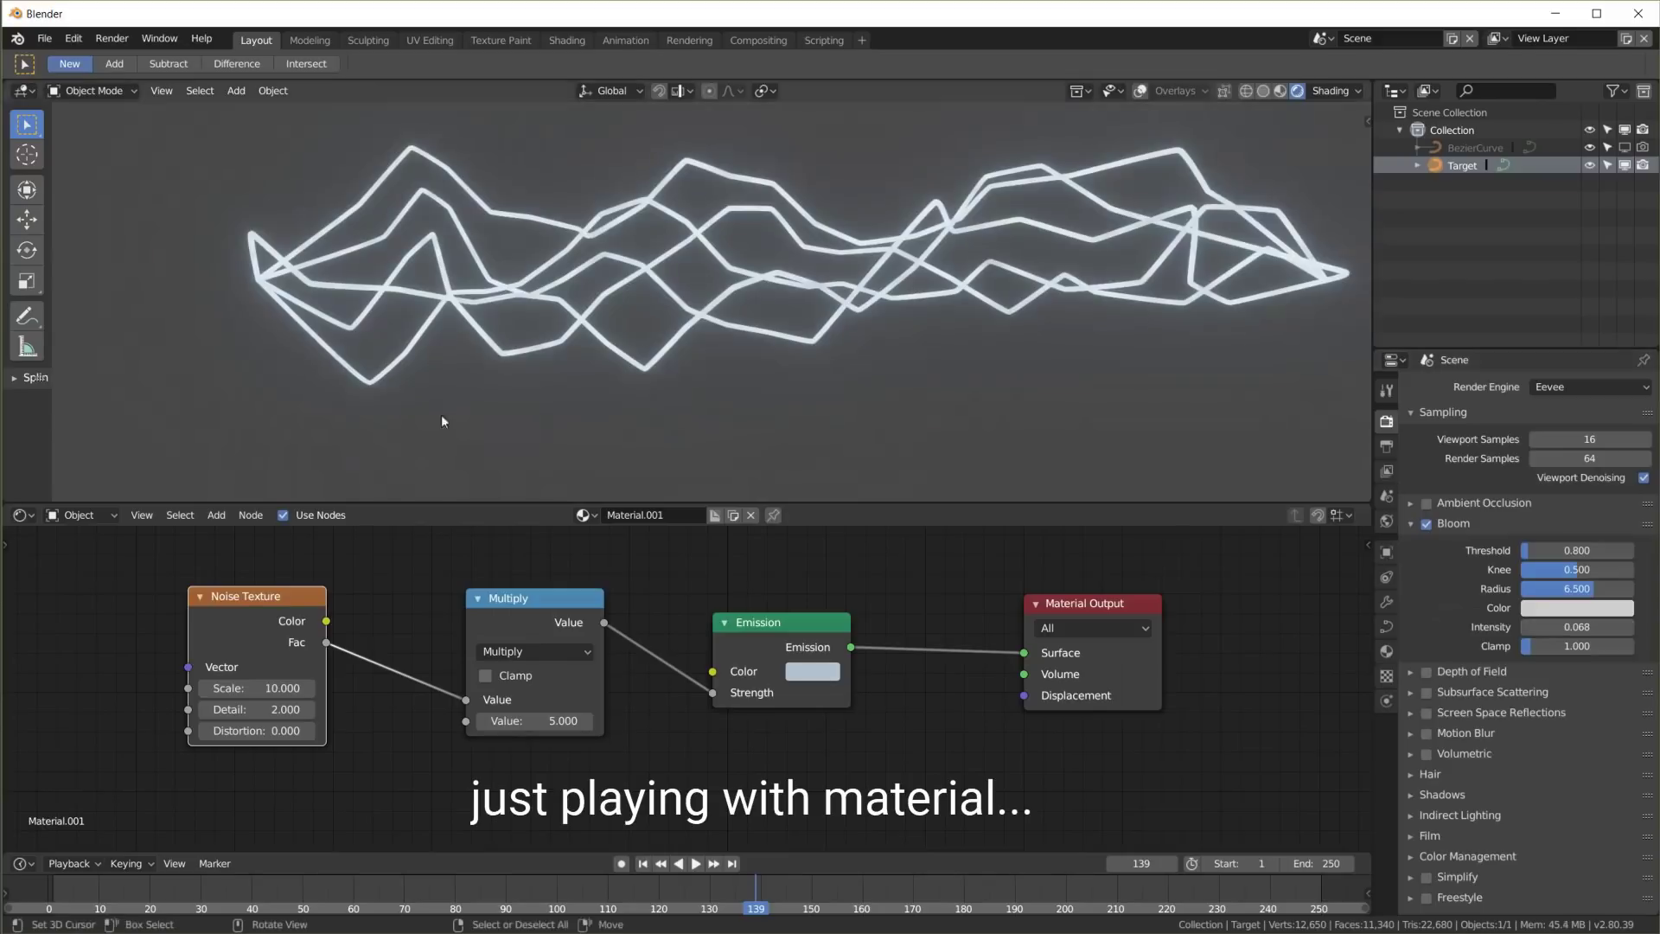
{"action": "left_click_drag", "start_coordinate": [260, 710], "coordinate": [276, 710]}
{"action": "scroll", "coordinate": [484, 397], "scroll_direction": "up", "scroll_amount": 4}
{"action": "scroll", "coordinate": [518, 397], "scroll_direction": "down", "scroll_amount": 3}
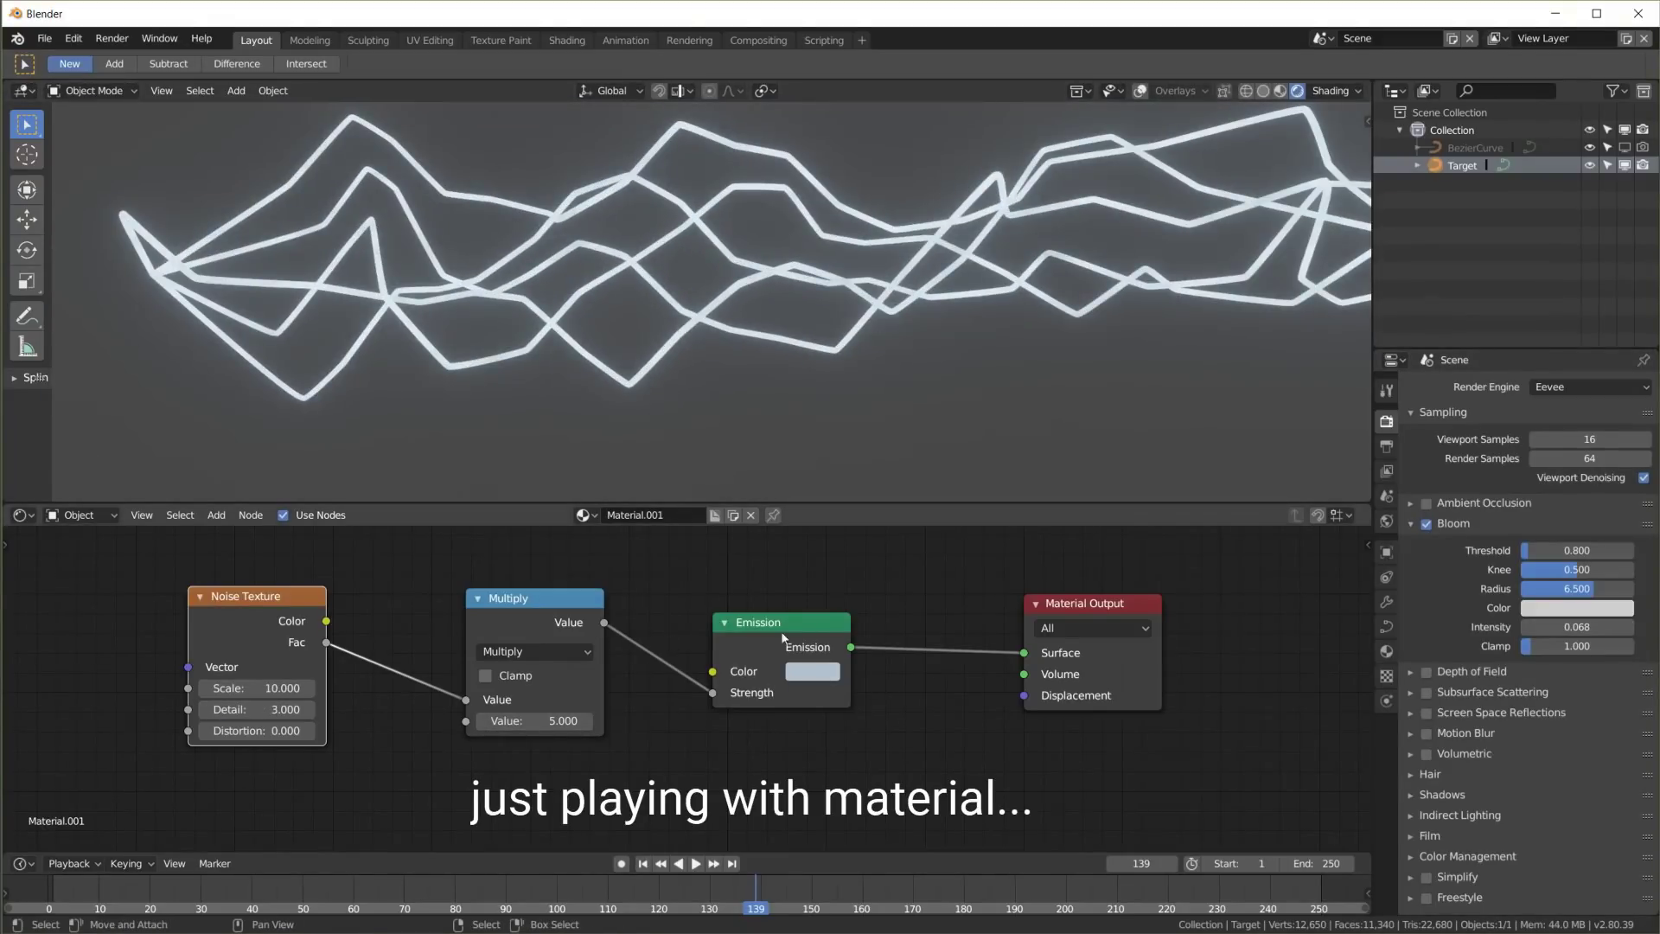
Turn Bloom off and set the Noise Texture's scale to 7.1
{"action": "left_click_drag", "start_coordinate": [778, 622], "coordinate": [810, 624]}
{"action": "left_click_drag", "start_coordinate": [256, 688], "coordinate": [294, 688]}
{"action": "left_click", "coordinate": [1426, 524]}
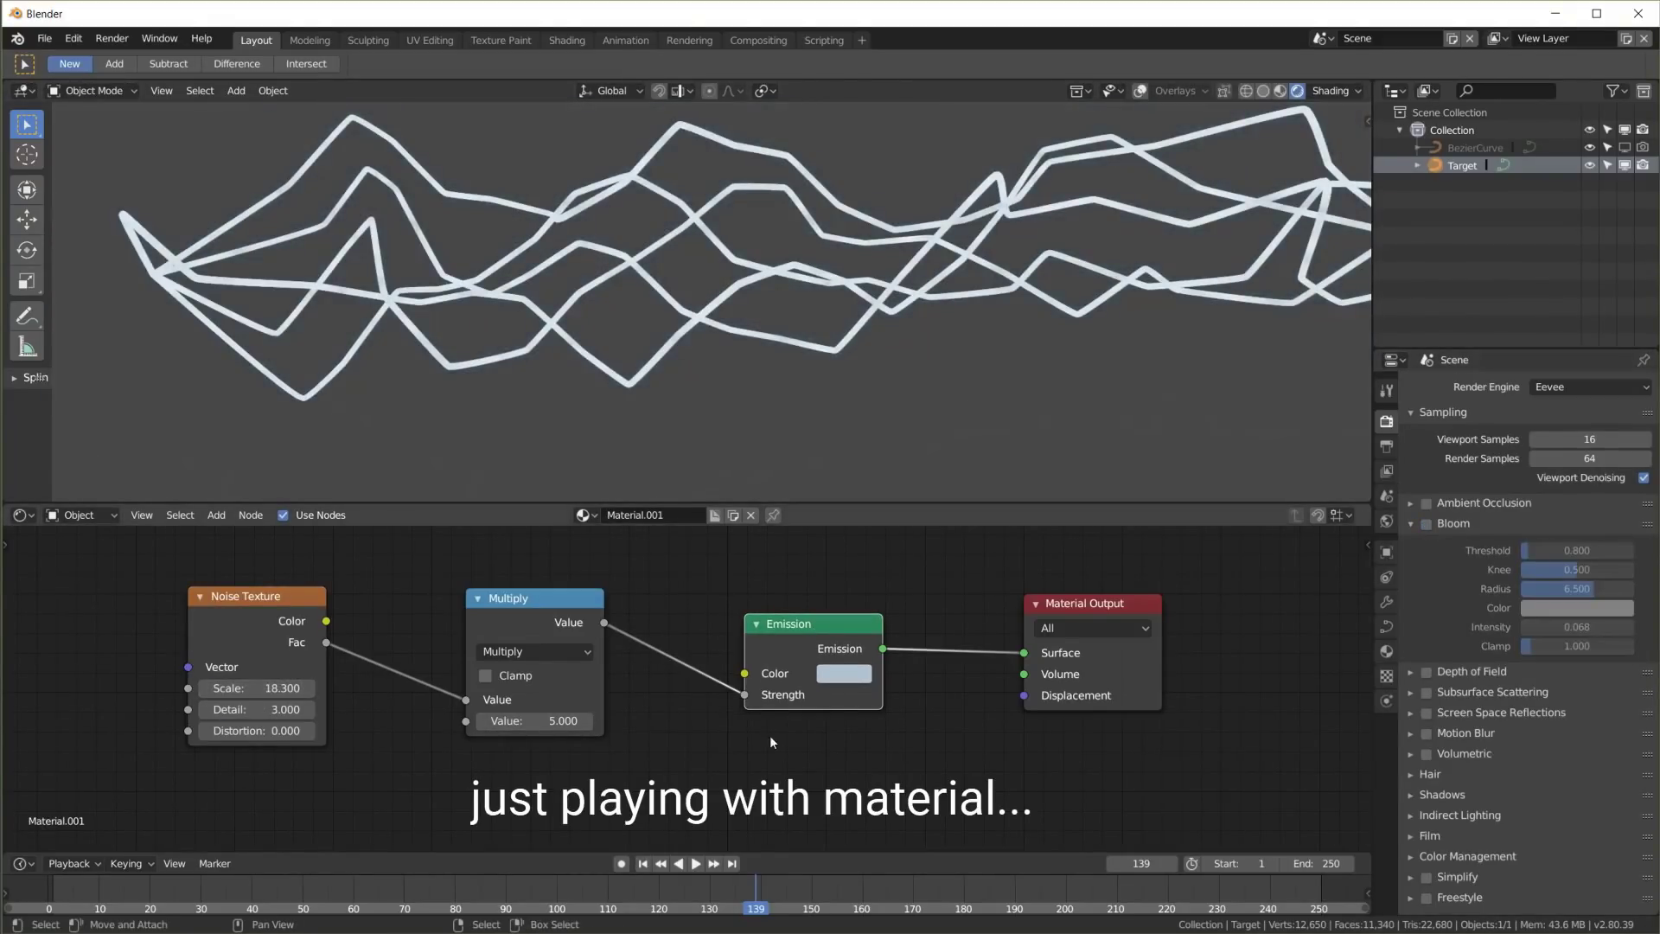
{"action": "left_click_drag", "start_coordinate": [259, 688], "coordinate": [300, 689]}
Spread the shader nodes apart and insert a ColorRamp between the Noise Texture and Multiply nodes
{"action": "left_click_drag", "start_coordinate": [268, 598], "coordinate": [152, 600]}
{"action": "left_click_drag", "start_coordinate": [804, 624], "coordinate": [927, 631]}
{"action": "left_click_drag", "start_coordinate": [536, 599], "coordinate": [737, 609]}
{"action": "key", "text": "shift+a"}
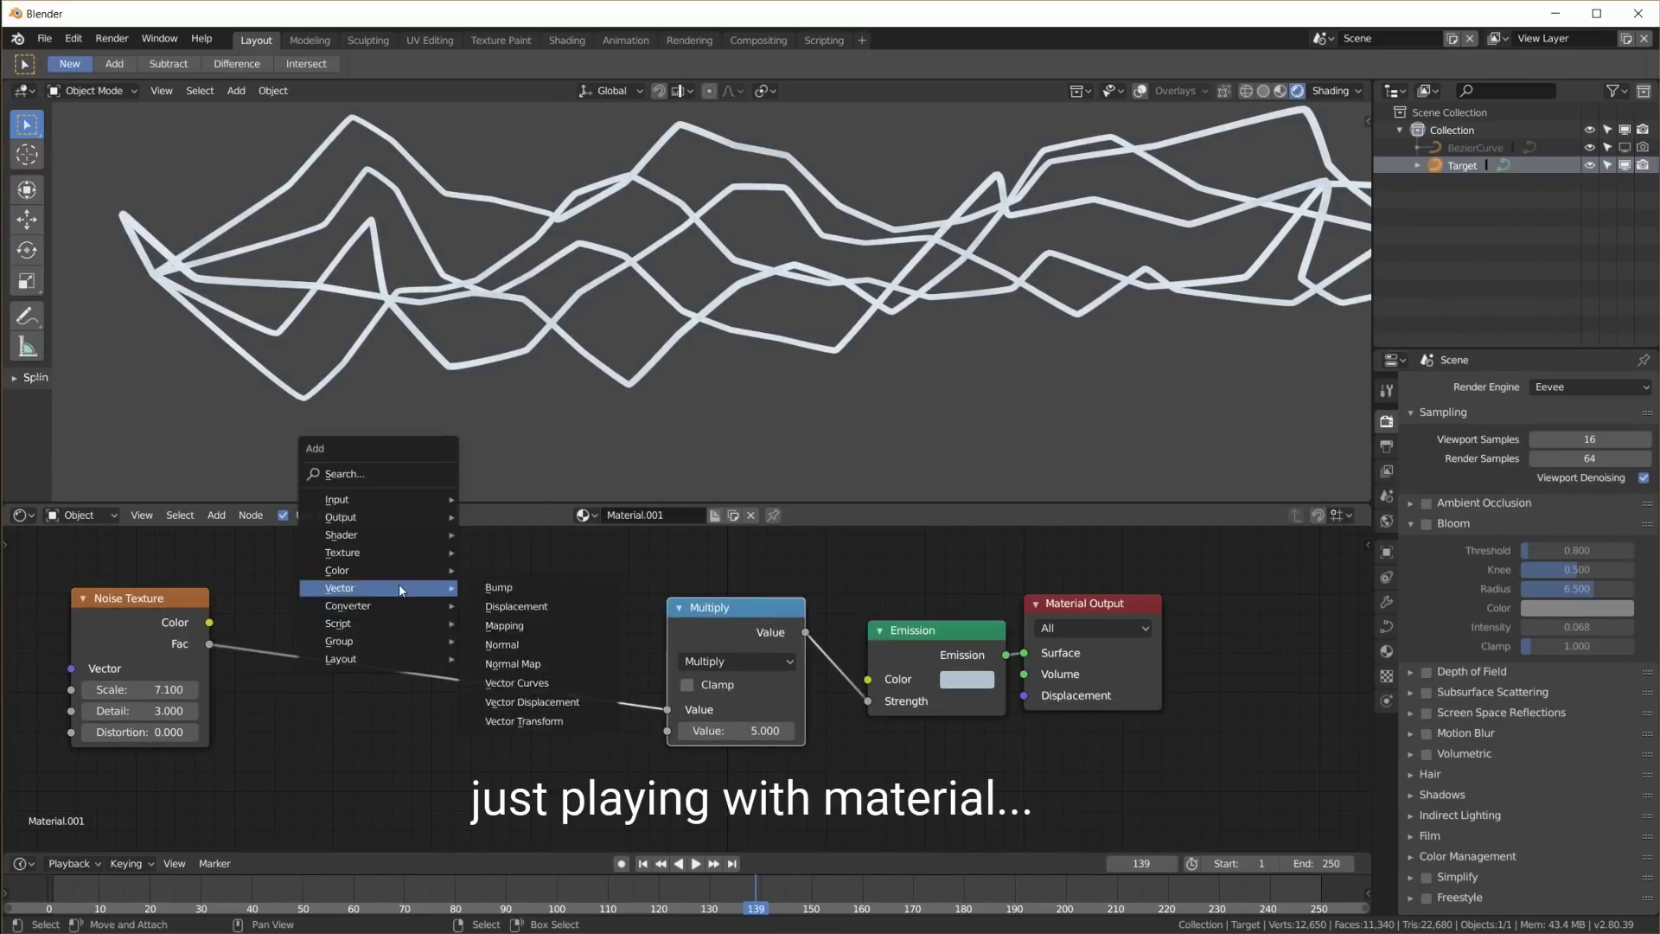
{"action": "left_click", "coordinate": [510, 626]}
{"action": "left_click", "coordinate": [303, 578]}
Set the ColorRamp's black stop to 0.185 and its white stop to about 0.8, with the noise scale at 2.6
{"action": "left_click_drag", "start_coordinate": [318, 693], "coordinate": [350, 693]}
{"action": "left_click_drag", "start_coordinate": [525, 693], "coordinate": [424, 697]}
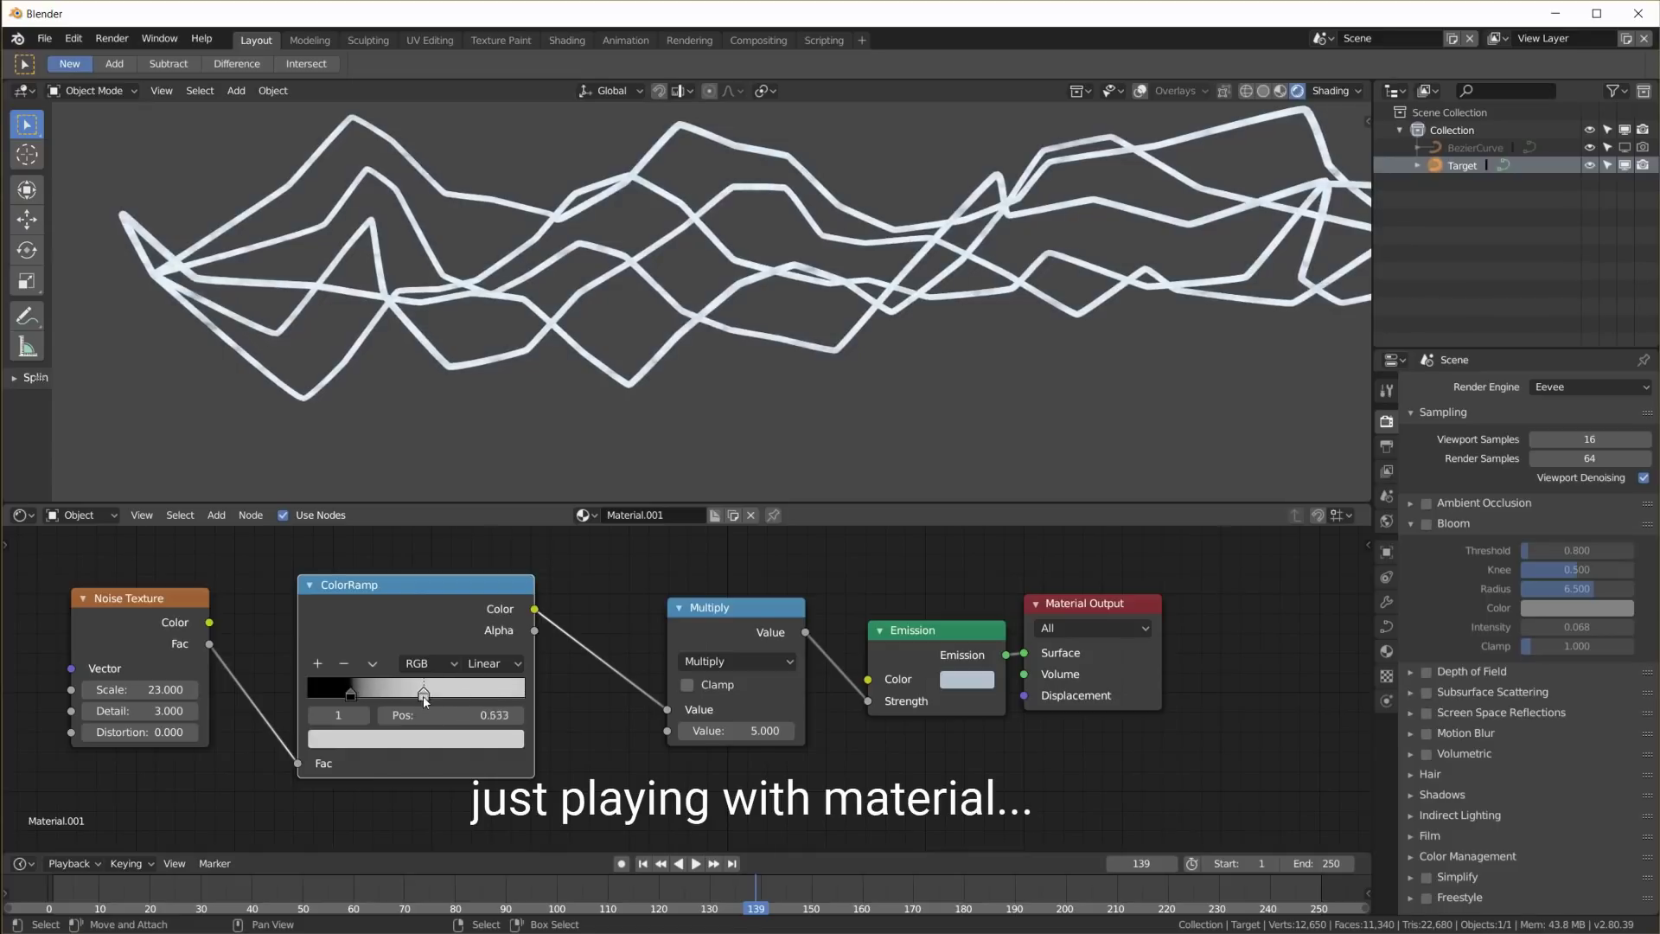
{"action": "left_click_drag", "start_coordinate": [424, 697], "coordinate": [485, 697]}
{"action": "left_click_drag", "start_coordinate": [350, 695], "coordinate": [362, 695]}
{"action": "left_click_drag", "start_coordinate": [156, 689], "coordinate": [69, 689]}
{"action": "scroll", "coordinate": [906, 371], "scroll_direction": "down", "scroll_amount": 1}
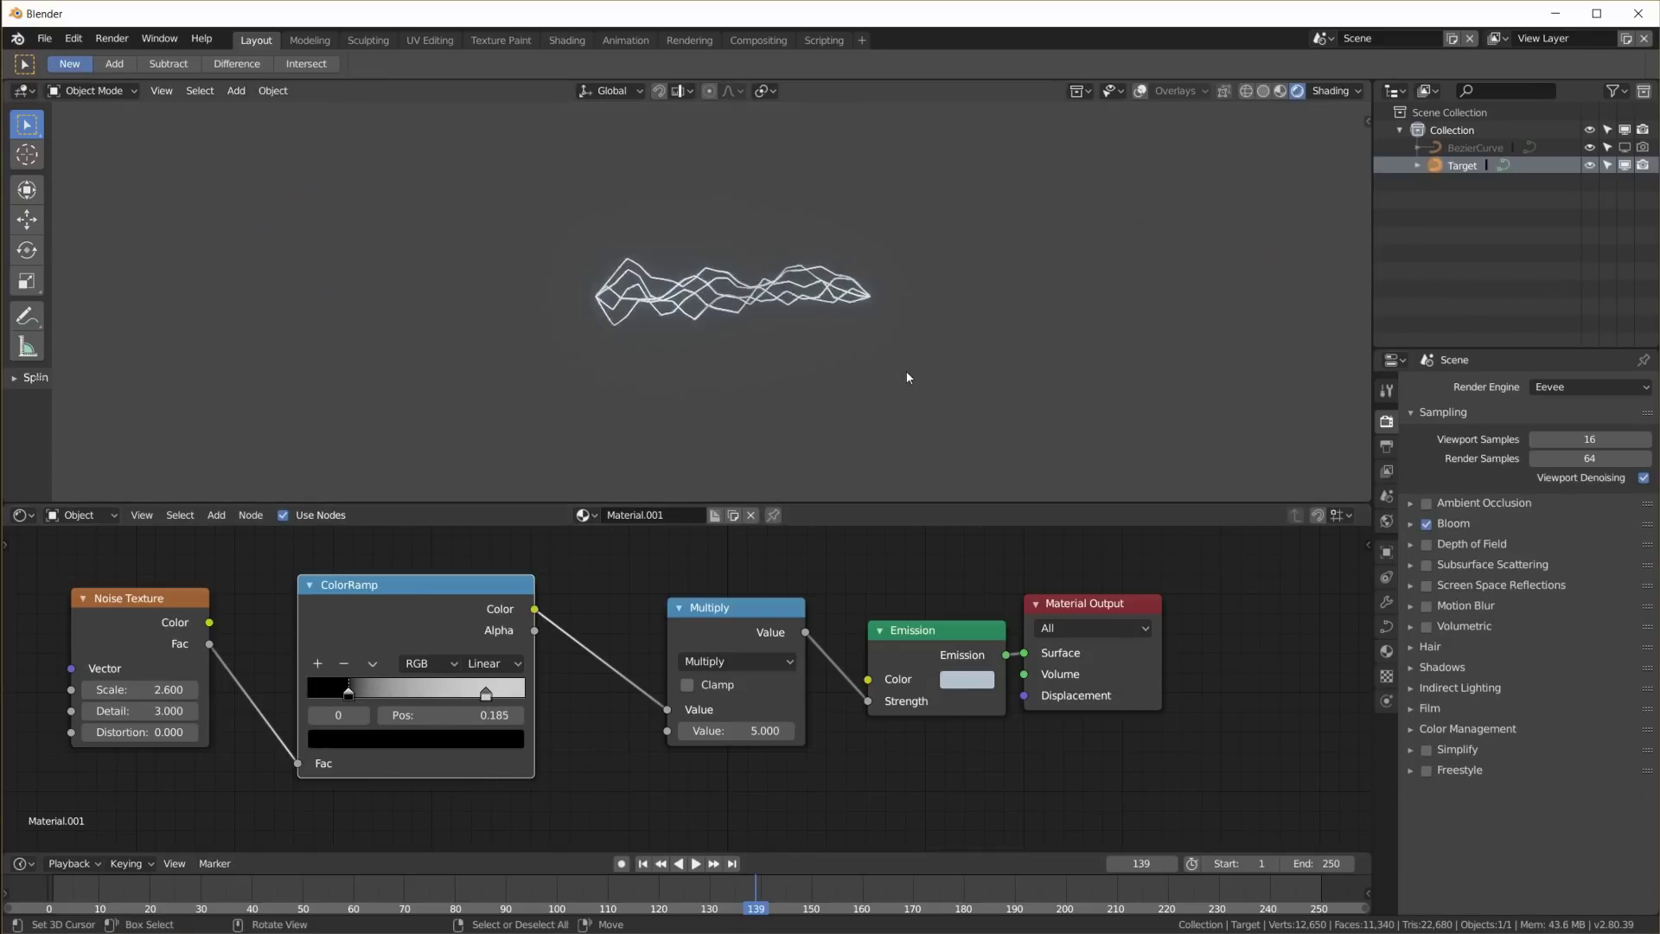
{"action": "scroll", "coordinate": [906, 371], "scroll_direction": "up", "scroll_amount": 3}
Return the viewport to solid shading with overlays shown, in front orthographic view
{"action": "left_click", "coordinate": [1263, 91]}
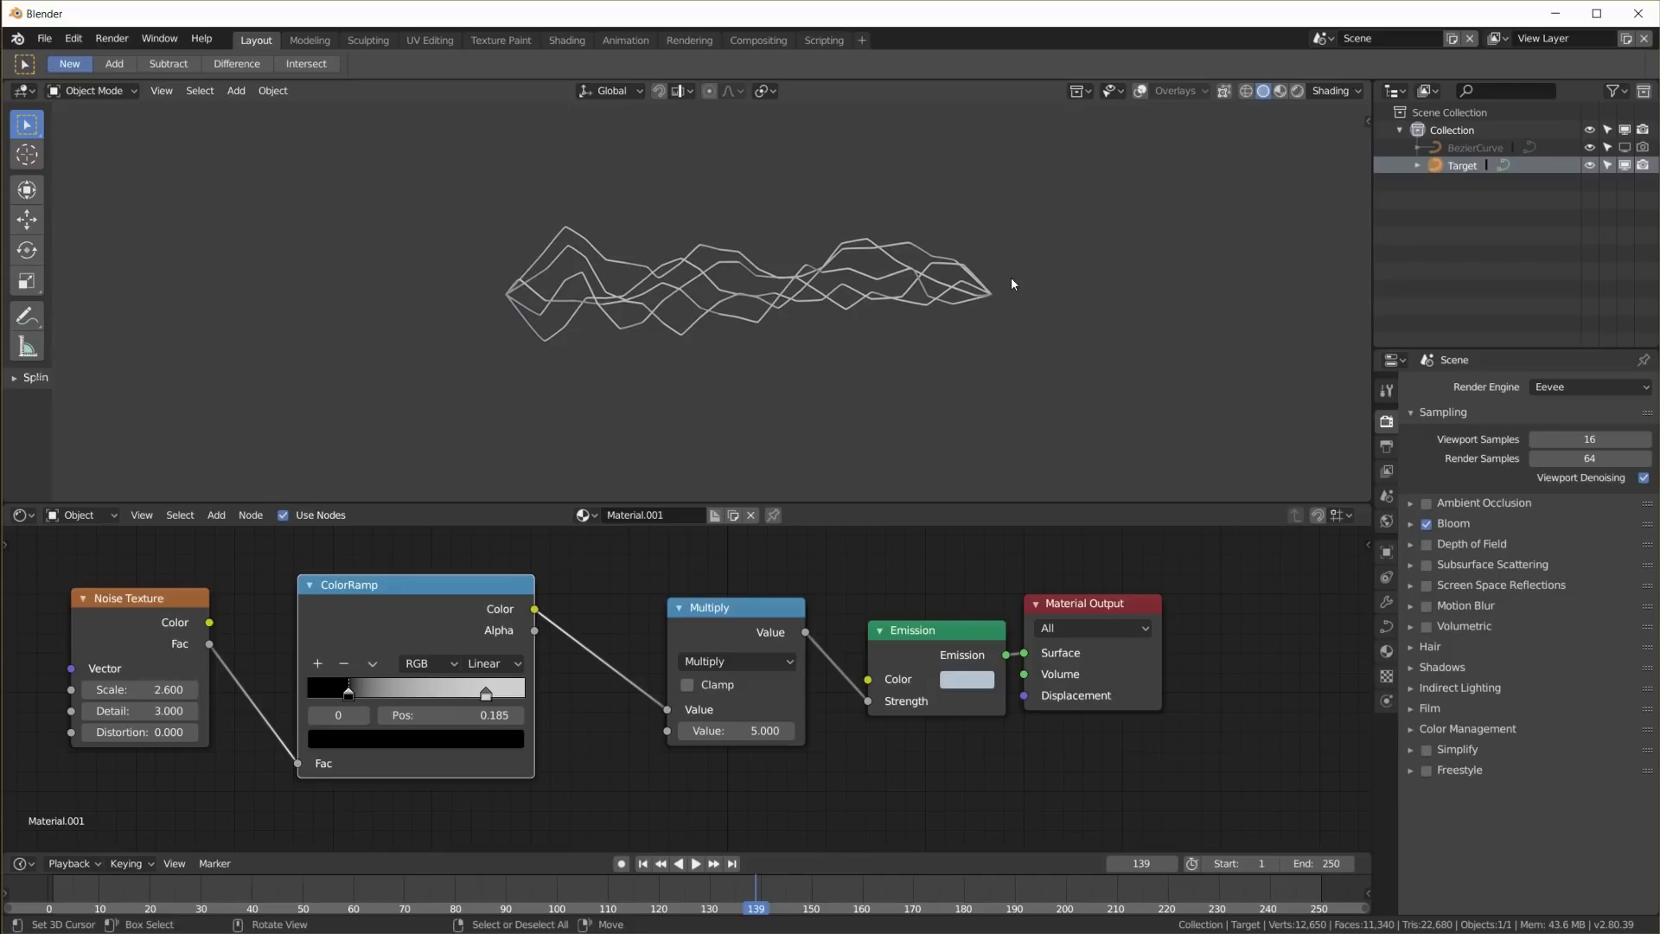
{"action": "left_click", "coordinate": [1116, 91]}
{"action": "left_click", "coordinate": [1140, 91]}
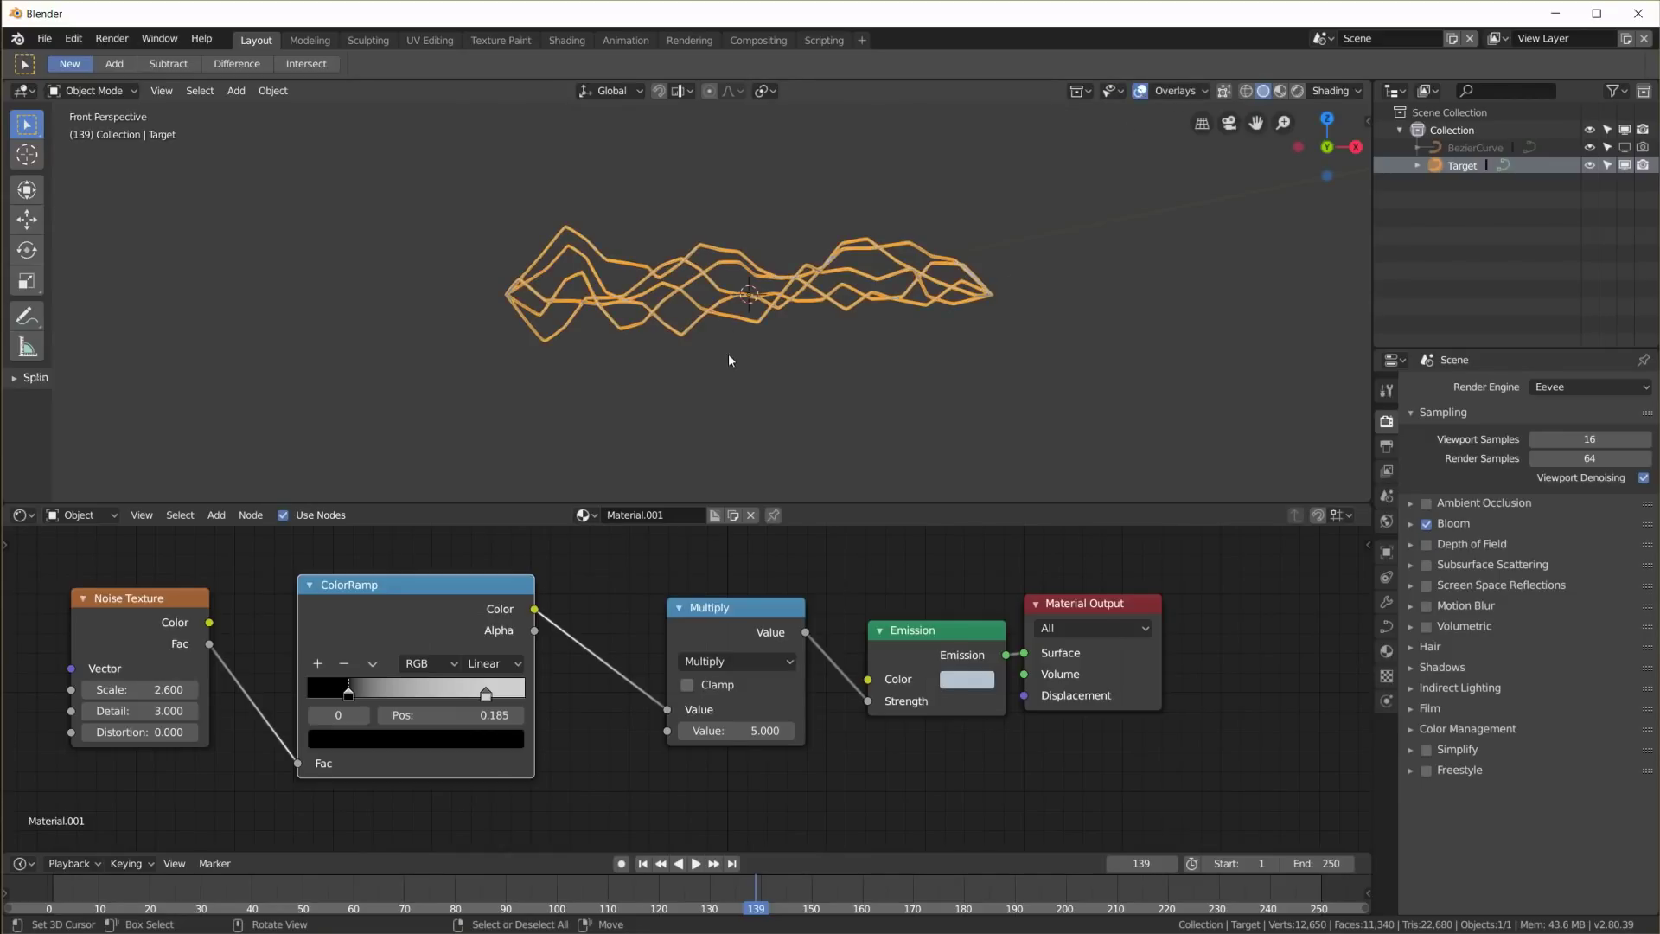
{"action": "key", "text": "KP_5"}
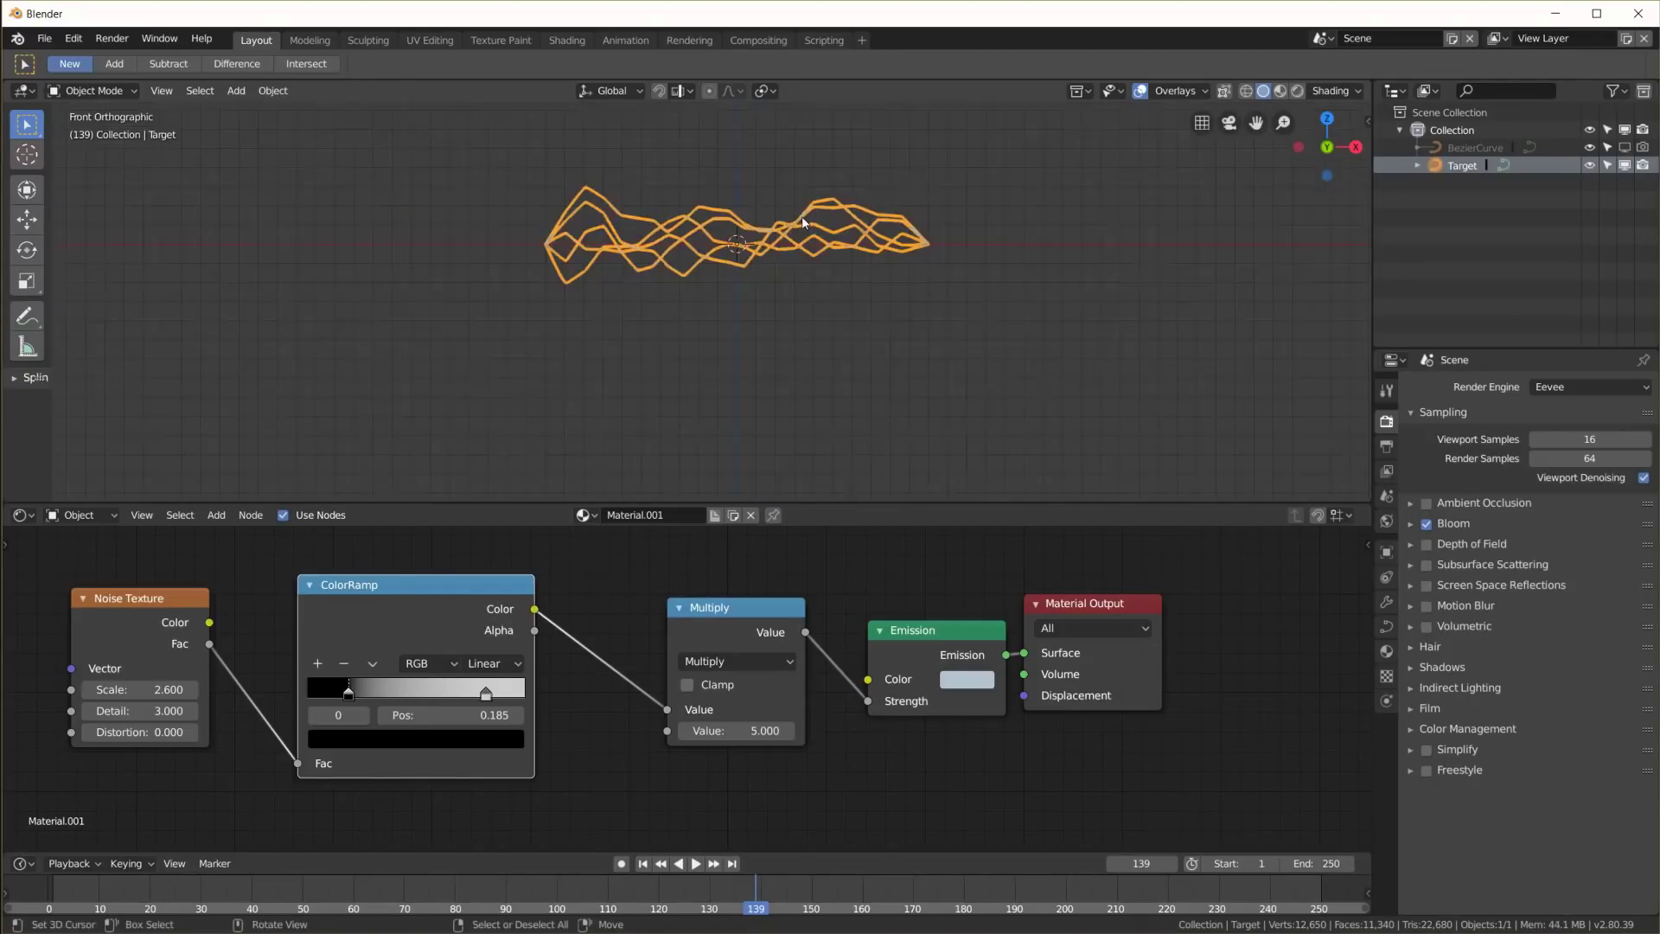
Add a UV sphere at the origin and scale its mesh down to 0.198 in Edit Mode
{"action": "key", "text": "shift+a"}
{"action": "mouse_move", "coordinate": [770, 317]}
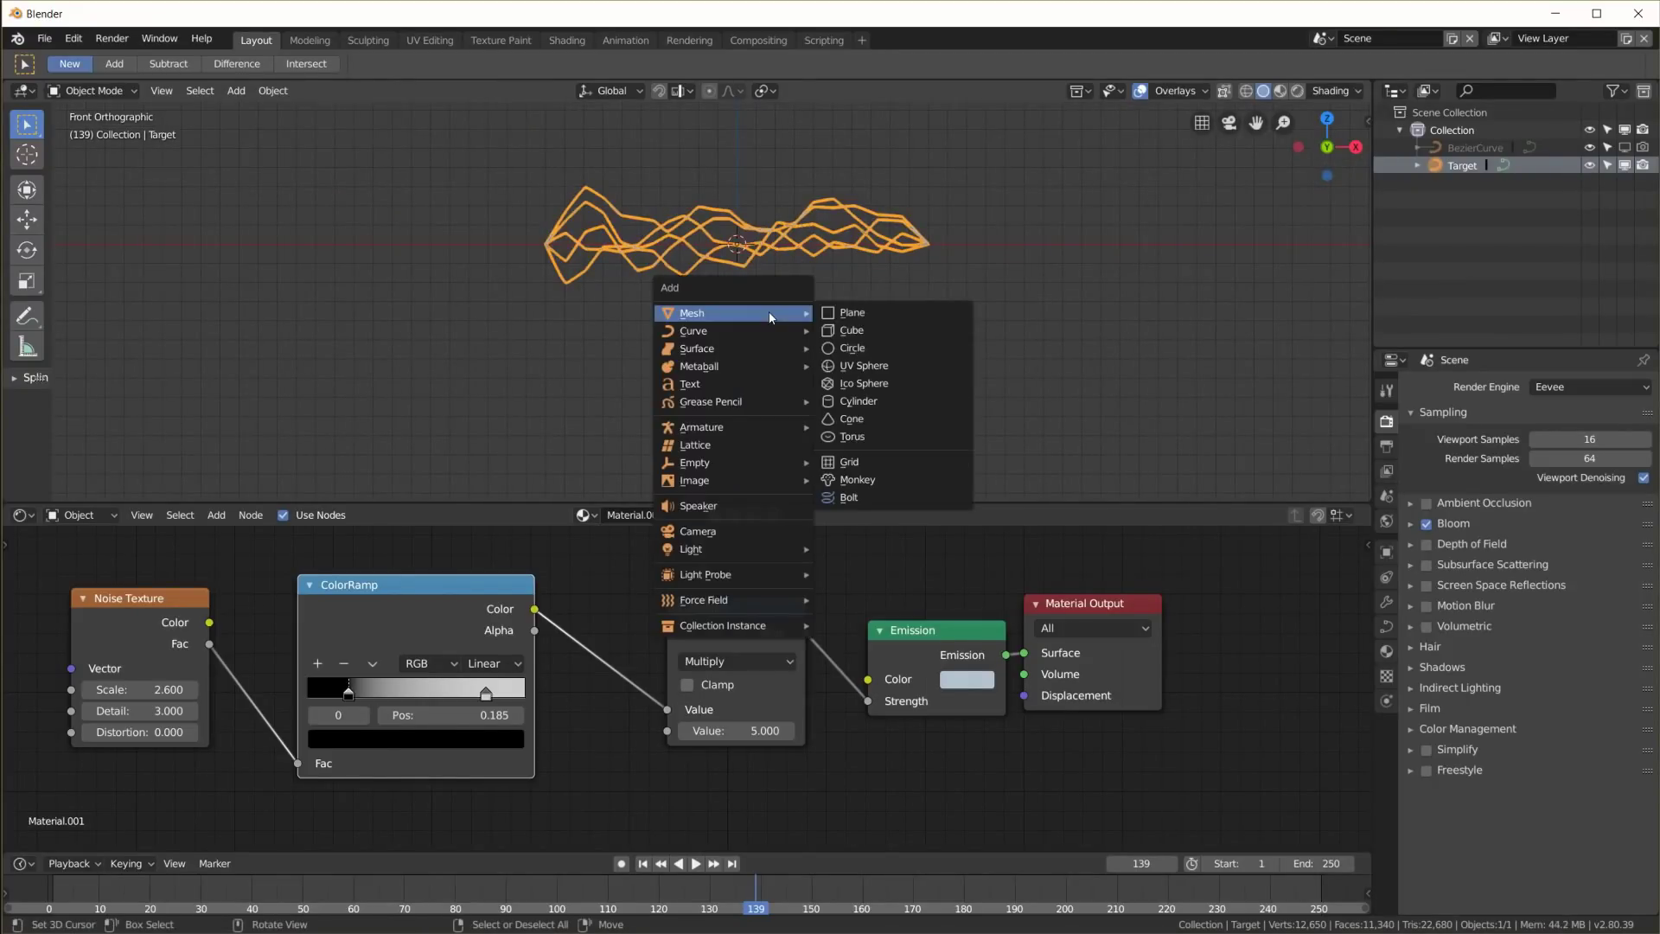
{"action": "left_click", "coordinate": [884, 367]}
{"action": "key", "text": "Tab"}
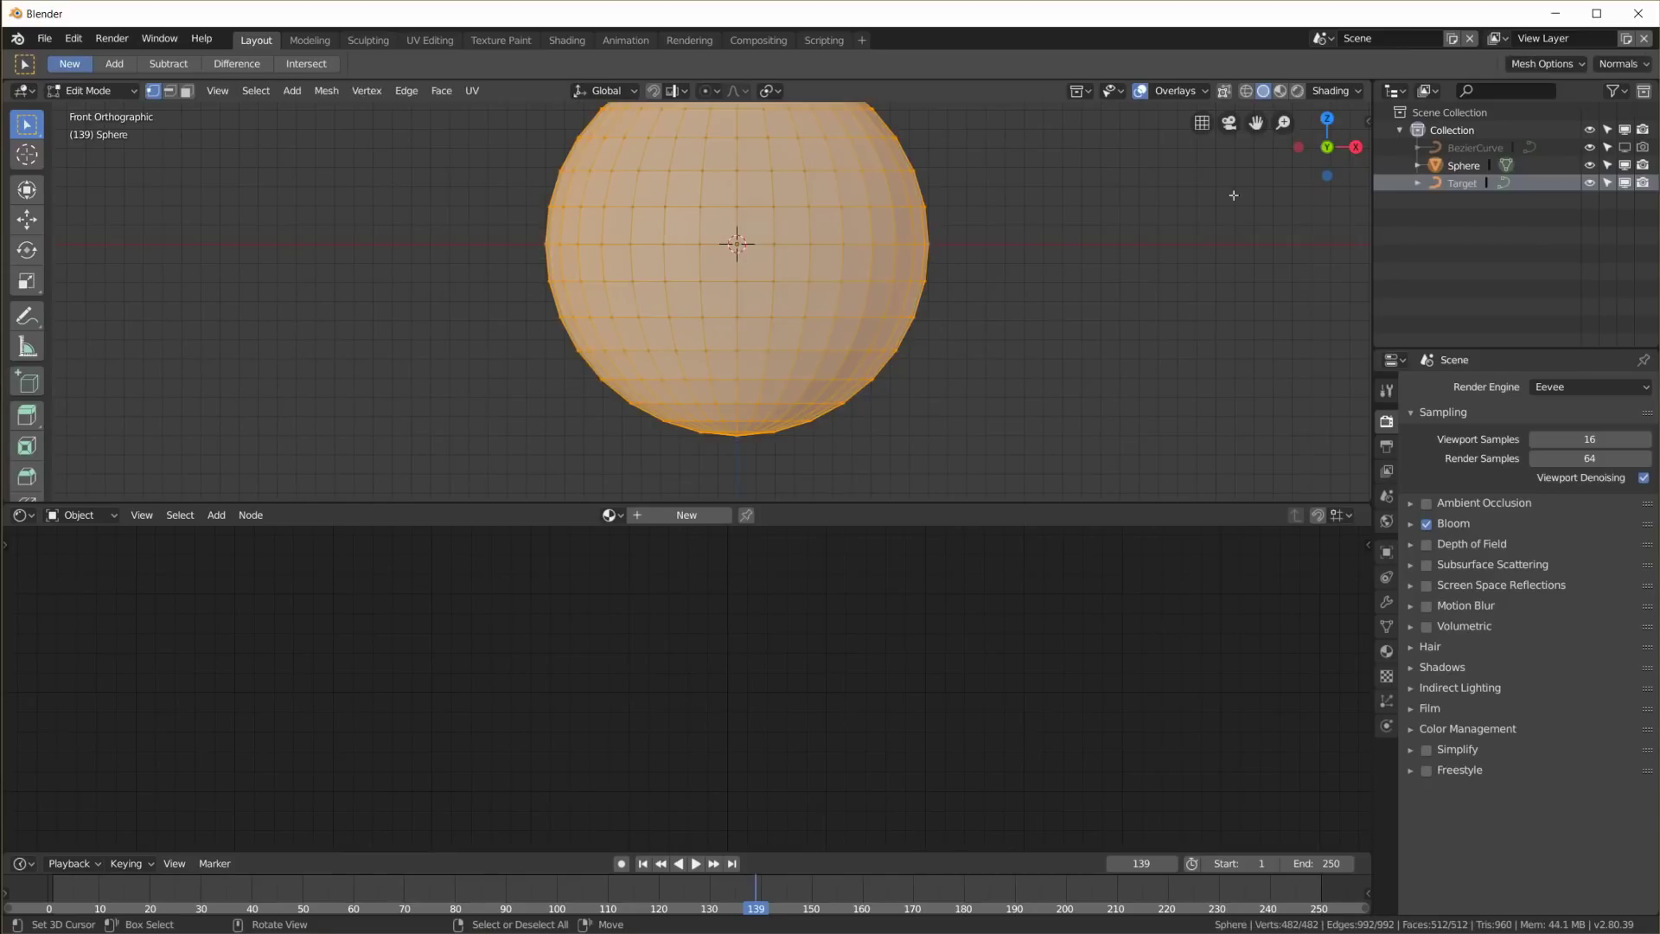
{"action": "key", "text": "s"}
{"action": "left_click", "coordinate": [826, 287]}
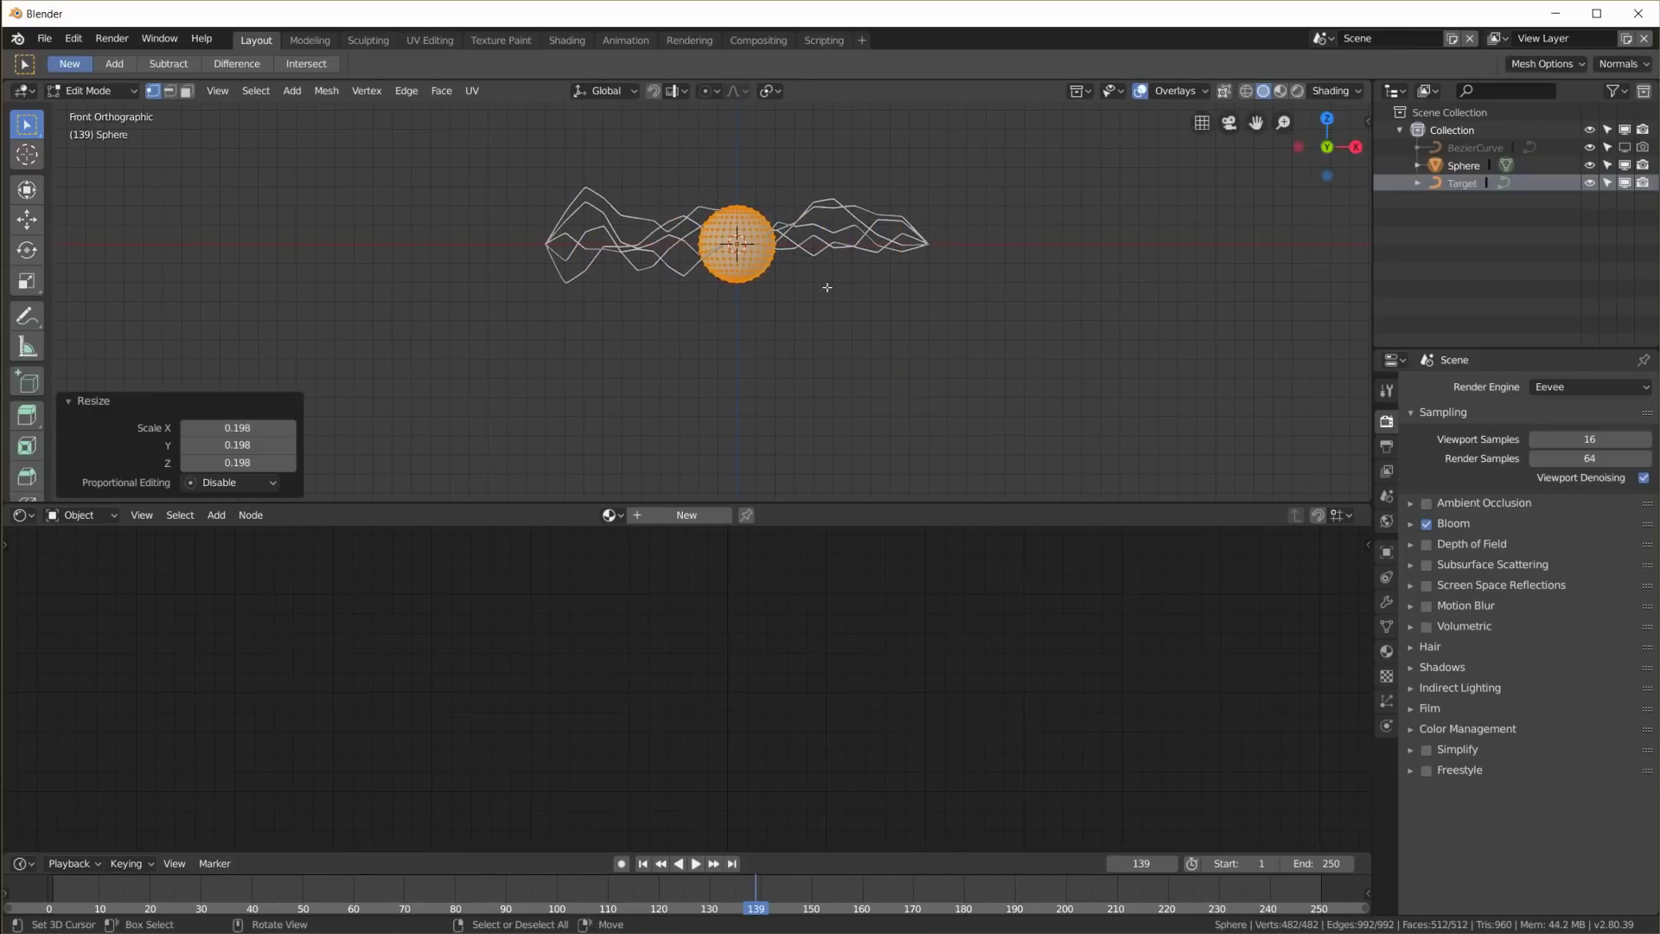
Add a cylinder to the sphere's mesh, shrink it to a thin size and stretch it by 4.869 along Z
{"action": "key", "text": "shift+a"}
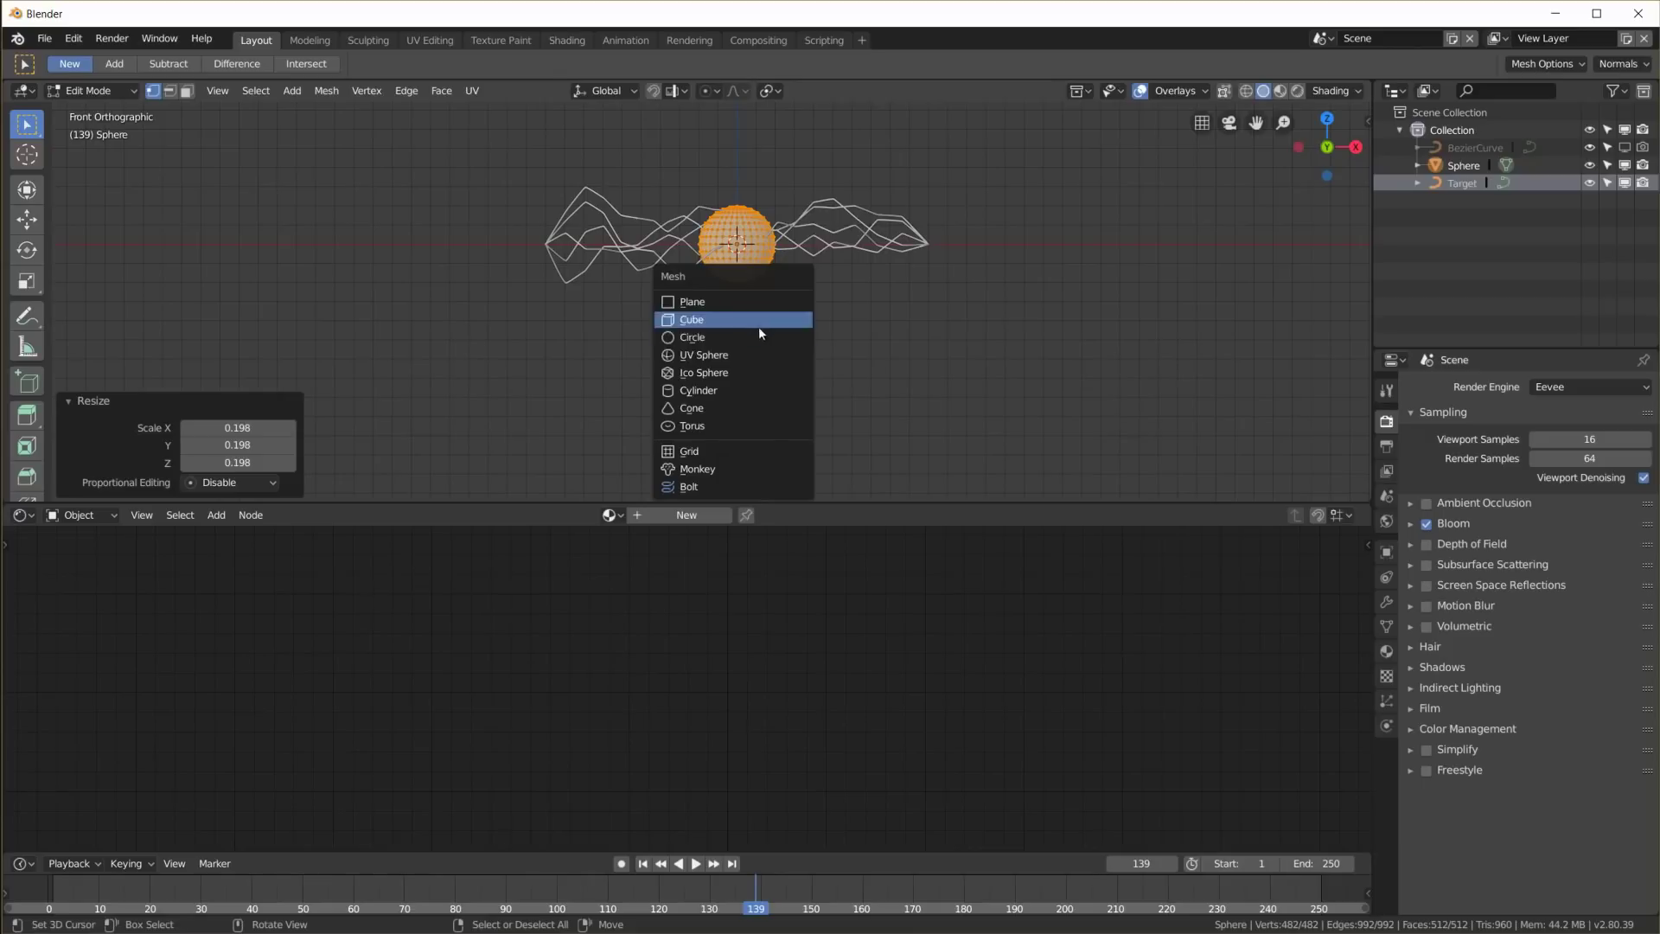
{"action": "left_click", "coordinate": [745, 388]}
{"action": "key", "text": "s"}
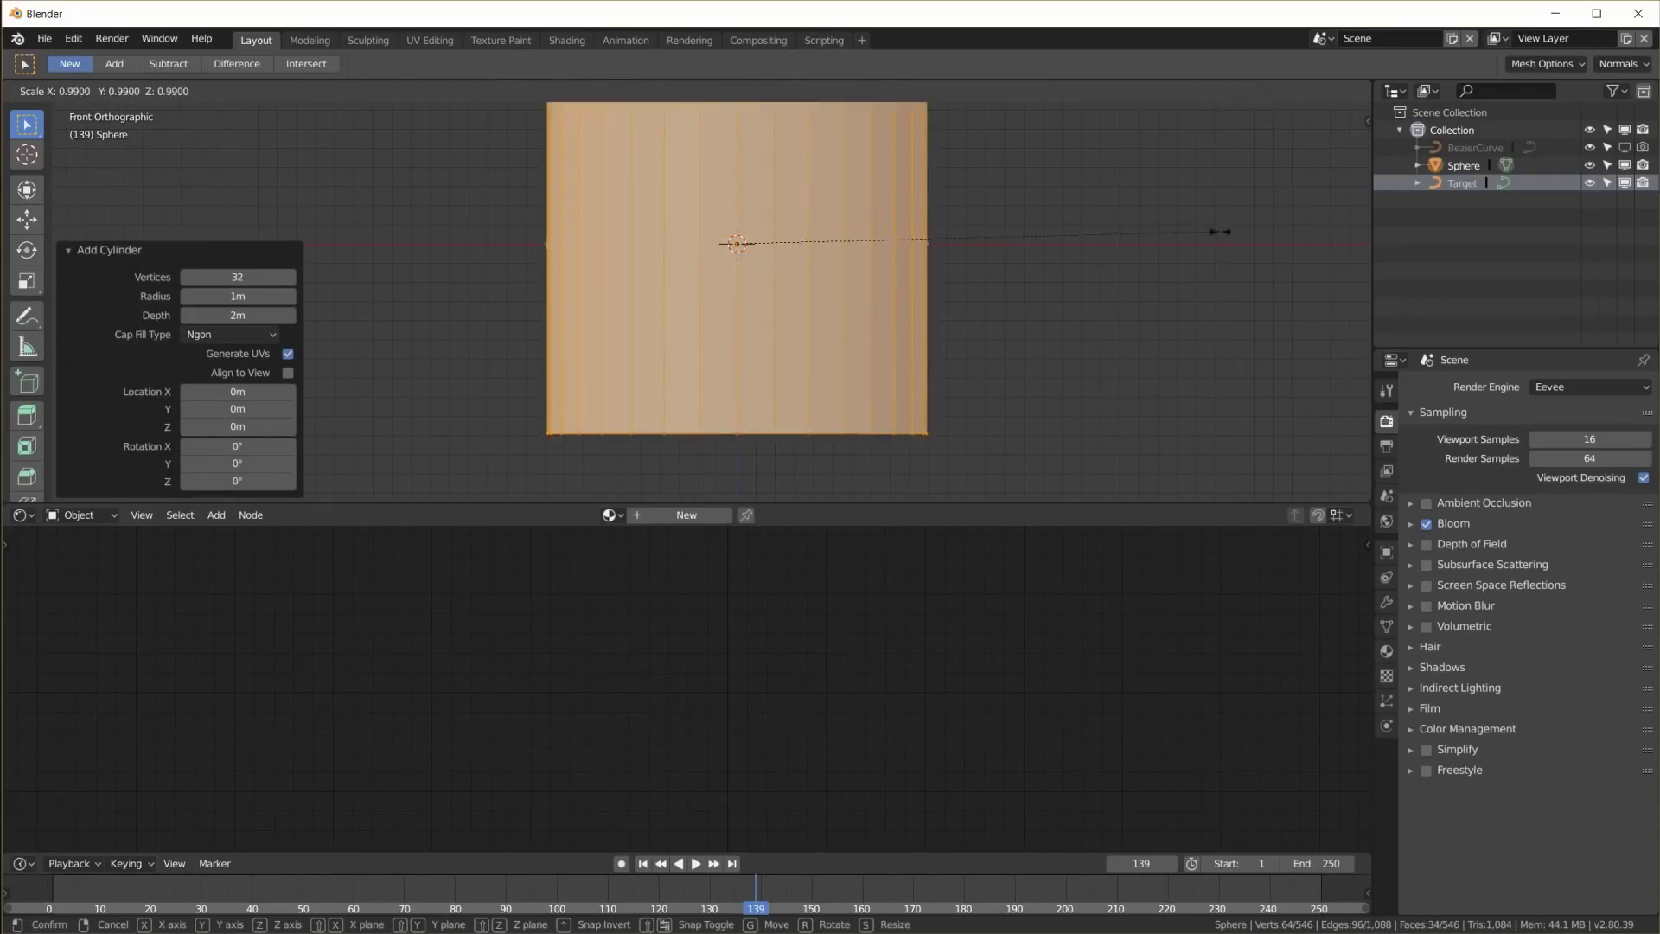
{"action": "left_click", "coordinate": [817, 253]}
{"action": "key", "text": "s"}
{"action": "key", "text": "z"}
{"action": "left_click", "coordinate": [983, 229]}
Move the cylinder 0.492 m down along Z so it forms a post under the sphere
{"action": "key", "text": "g"}
{"action": "key", "text": "z"}
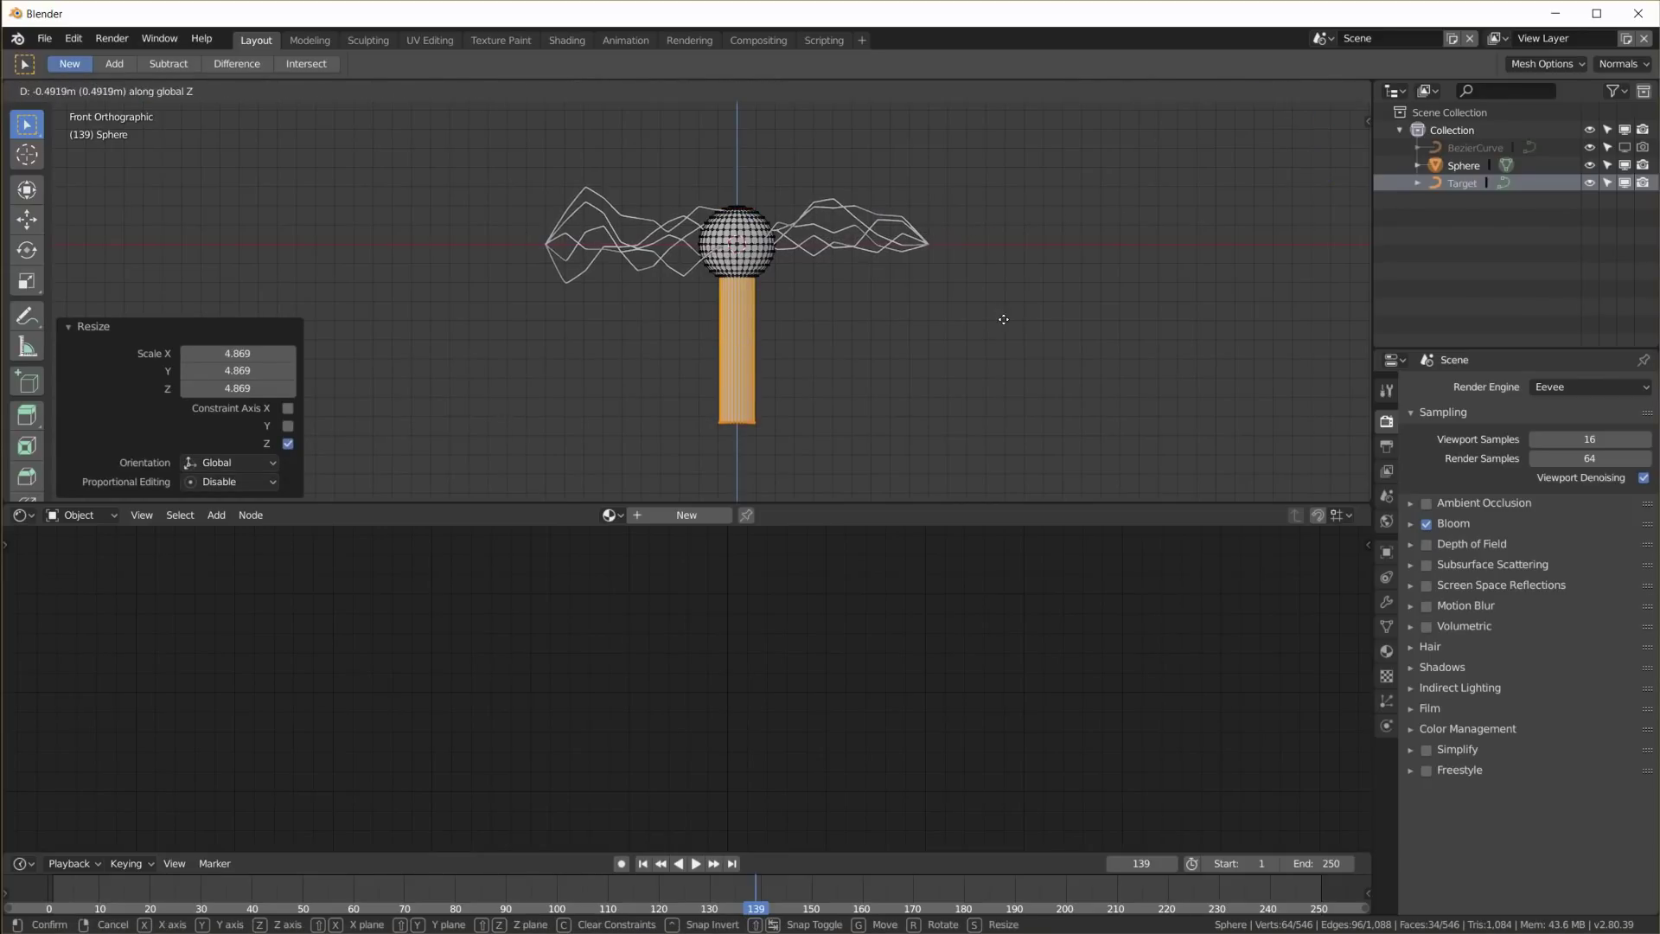
{"action": "left_click", "coordinate": [1003, 319]}
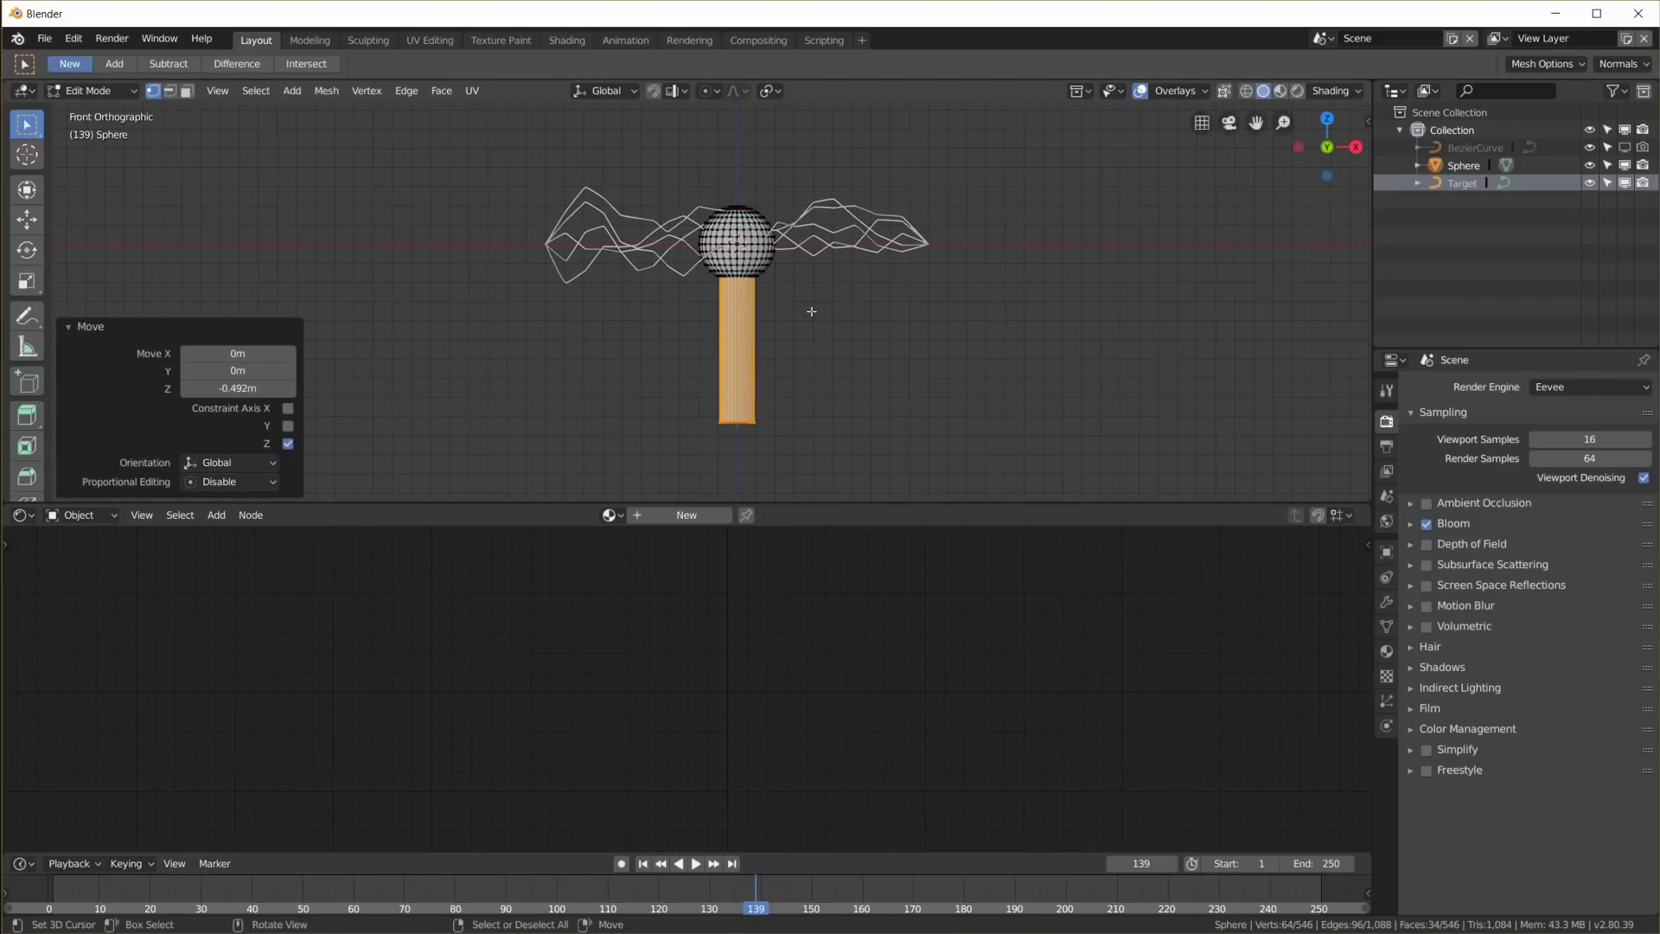
Move the whole sphere-and-post mesh -1.12 m along X to the end of the sparks and leave Edit Mode
{"action": "key", "text": "a"}
{"action": "key", "text": "g"}
{"action": "key", "text": "x"}
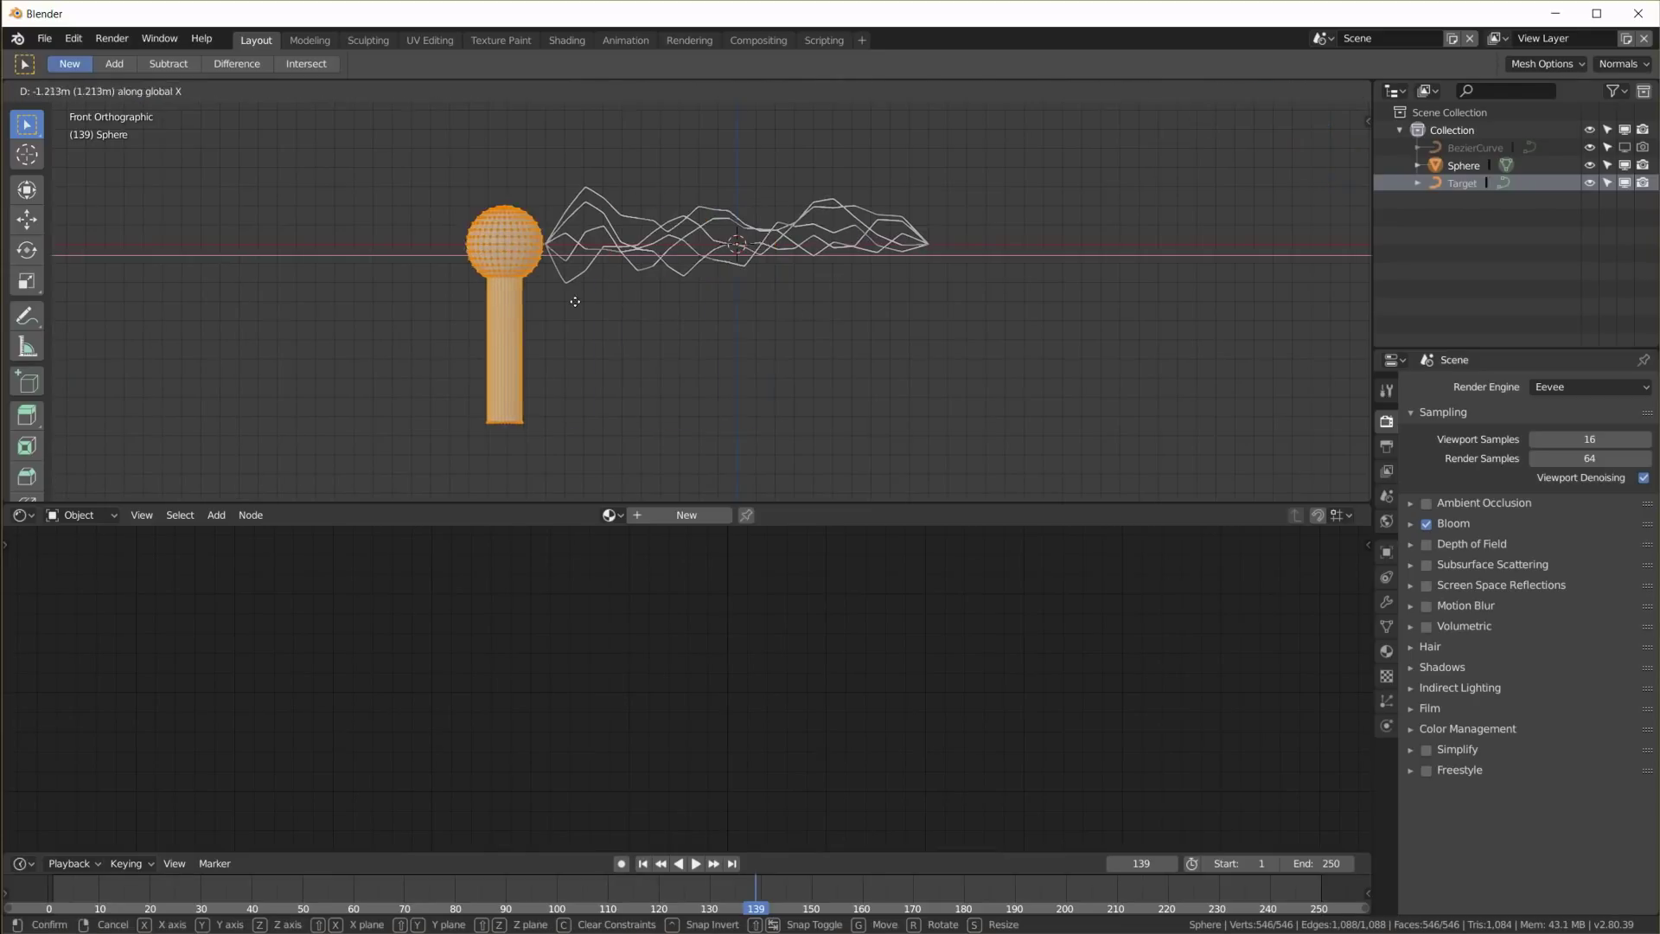
{"action": "left_click", "coordinate": [596, 302]}
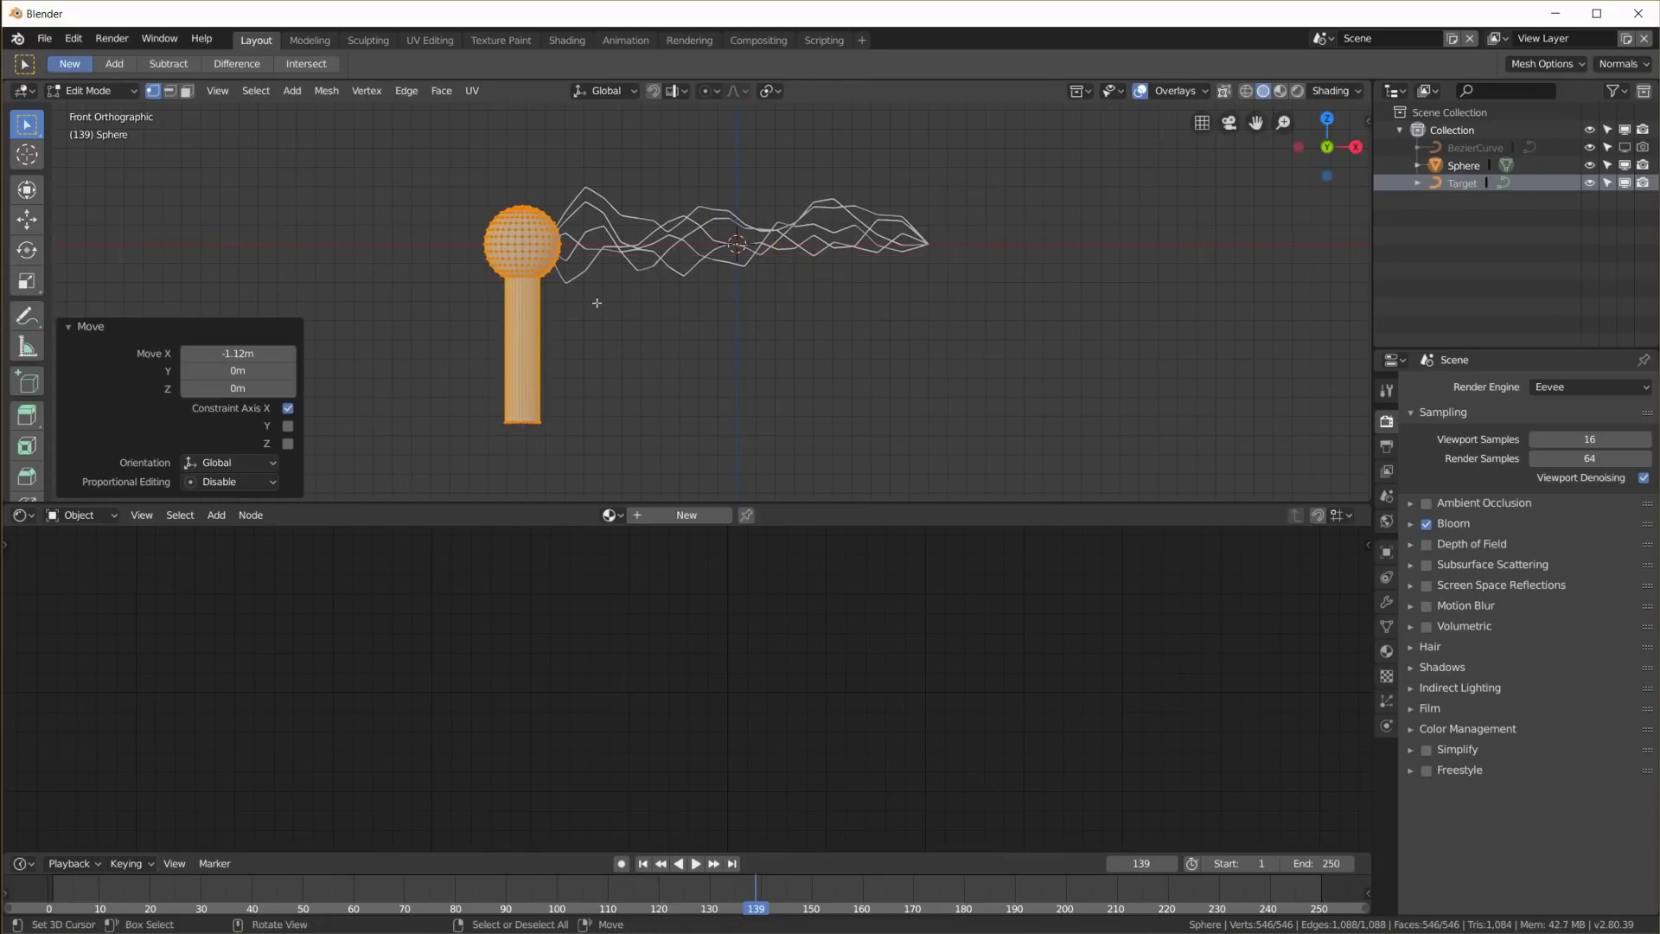
{"action": "key", "text": "Tab"}
Add a Mirror modifier to the sphere-and-post object to create a matching electrode at the opposite end
{"action": "middle_click_drag", "start_coordinate": [852, 296], "coordinate": [873, 333]}
{"action": "left_click", "coordinate": [1385, 603]}
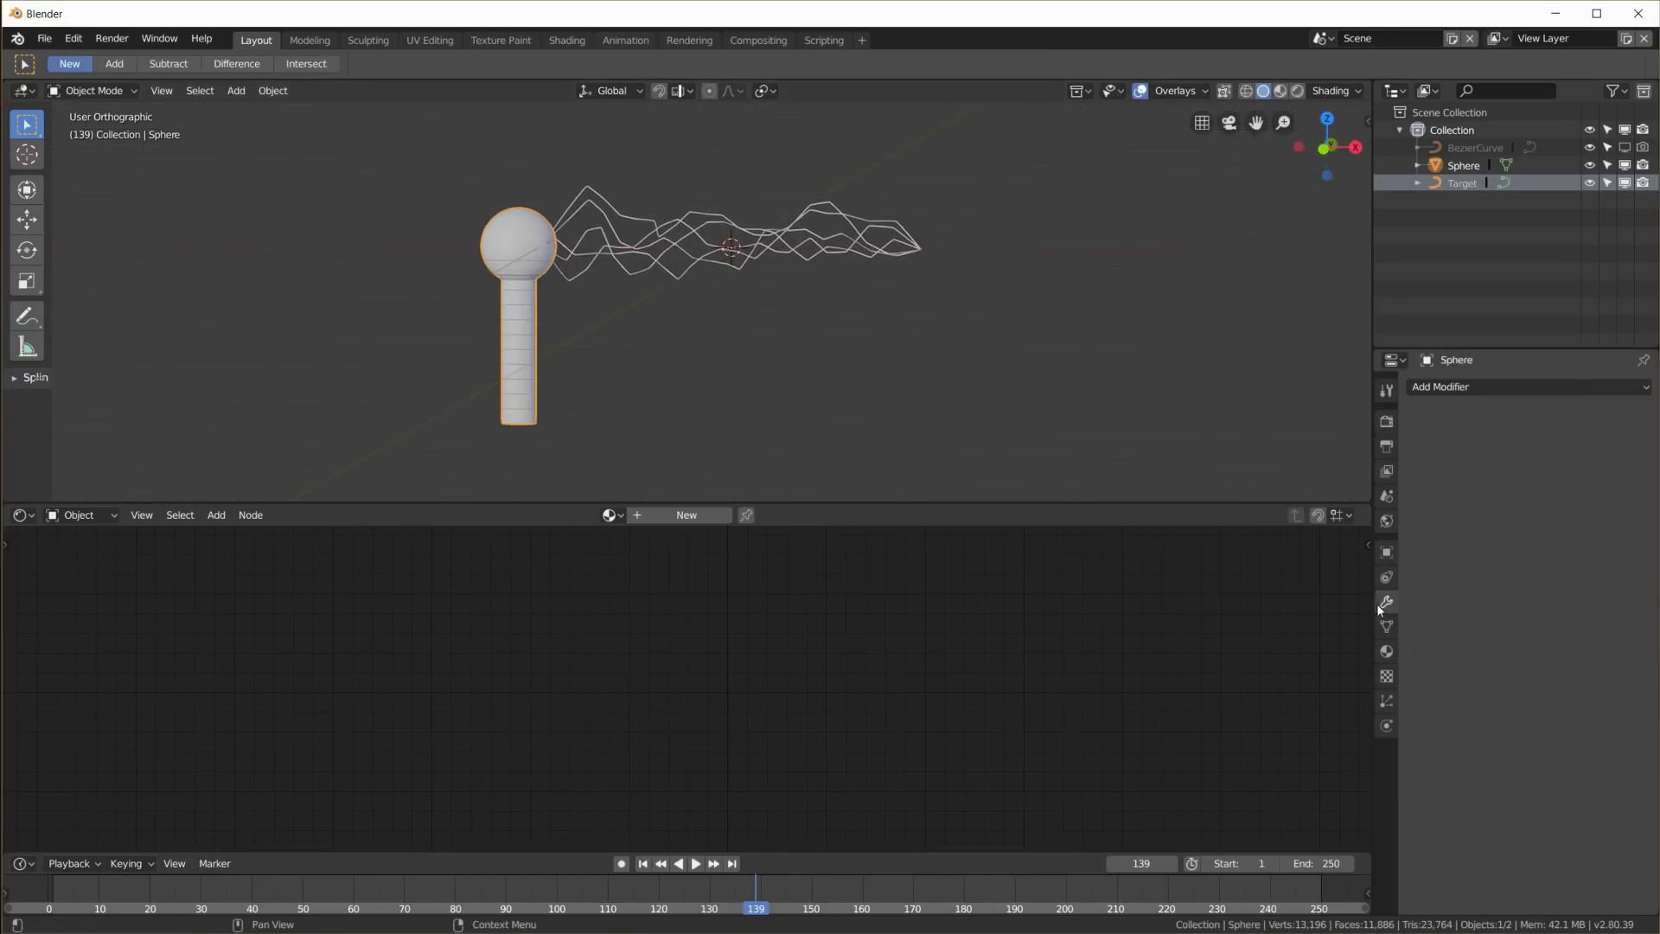
{"action": "left_click", "coordinate": [1461, 391]}
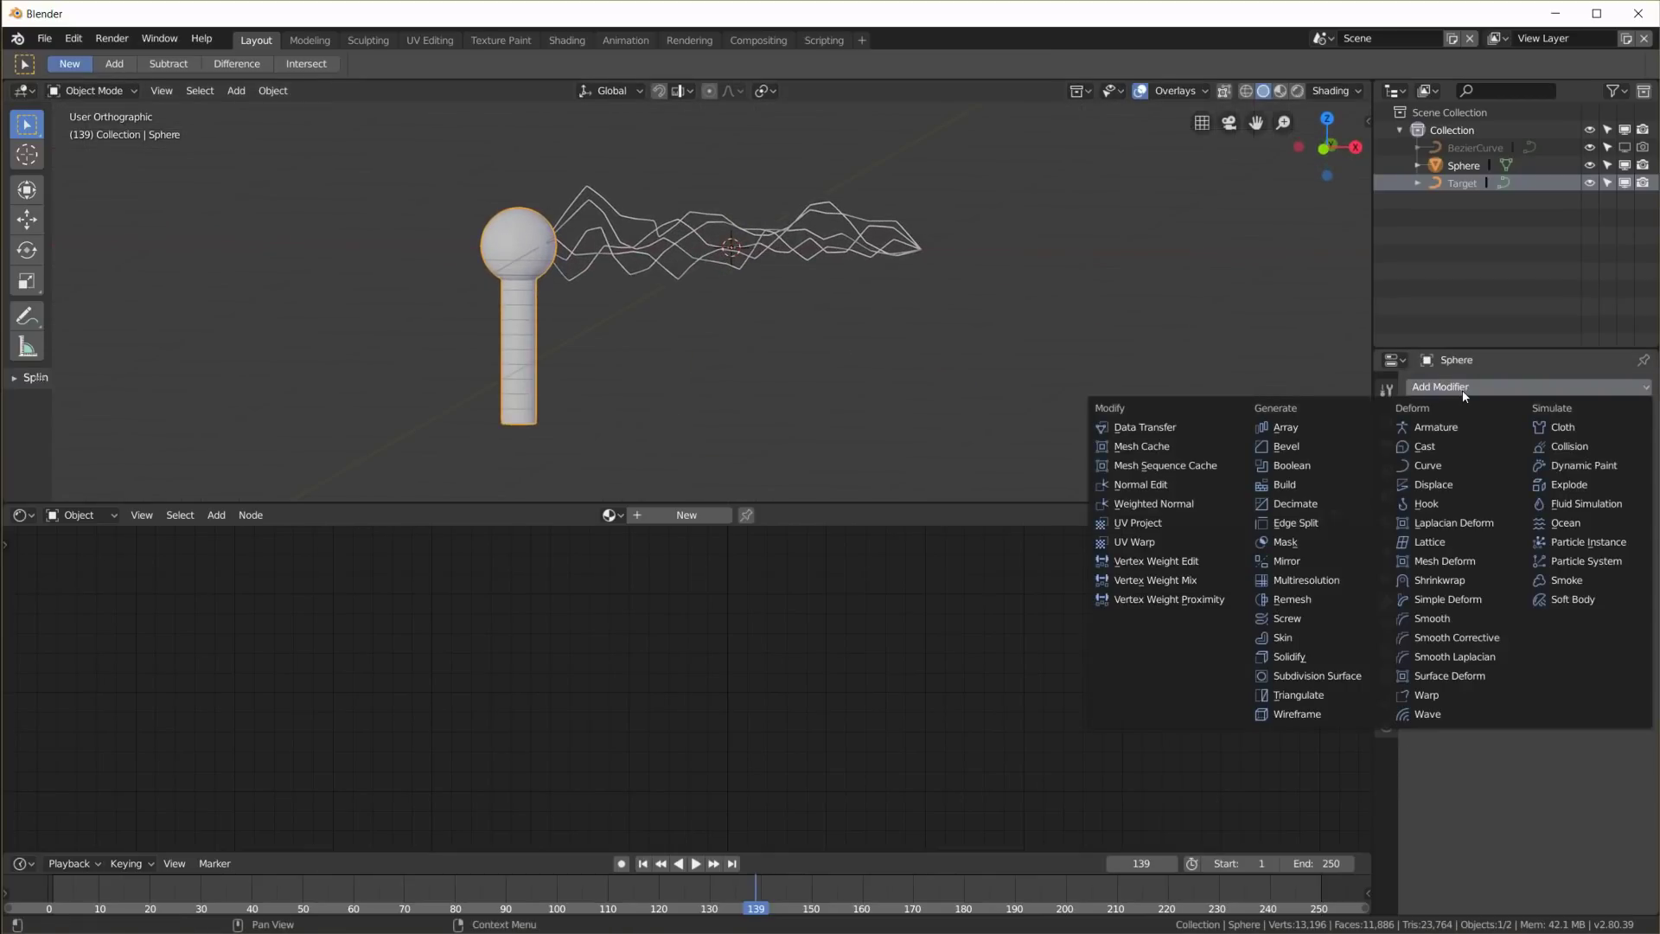
{"action": "left_click", "coordinate": [1297, 563]}
Add a plane and scale its mesh up in Edit Mode to a large floor extending well beyond both electrodes
{"action": "middle_click_drag", "start_coordinate": [994, 423], "coordinate": [856, 358]}
{"action": "scroll", "coordinate": [830, 356], "scroll_direction": "down", "scroll_amount": 2}
{"action": "key", "text": "shift+a"}
{"action": "mouse_move", "coordinate": [794, 354]}
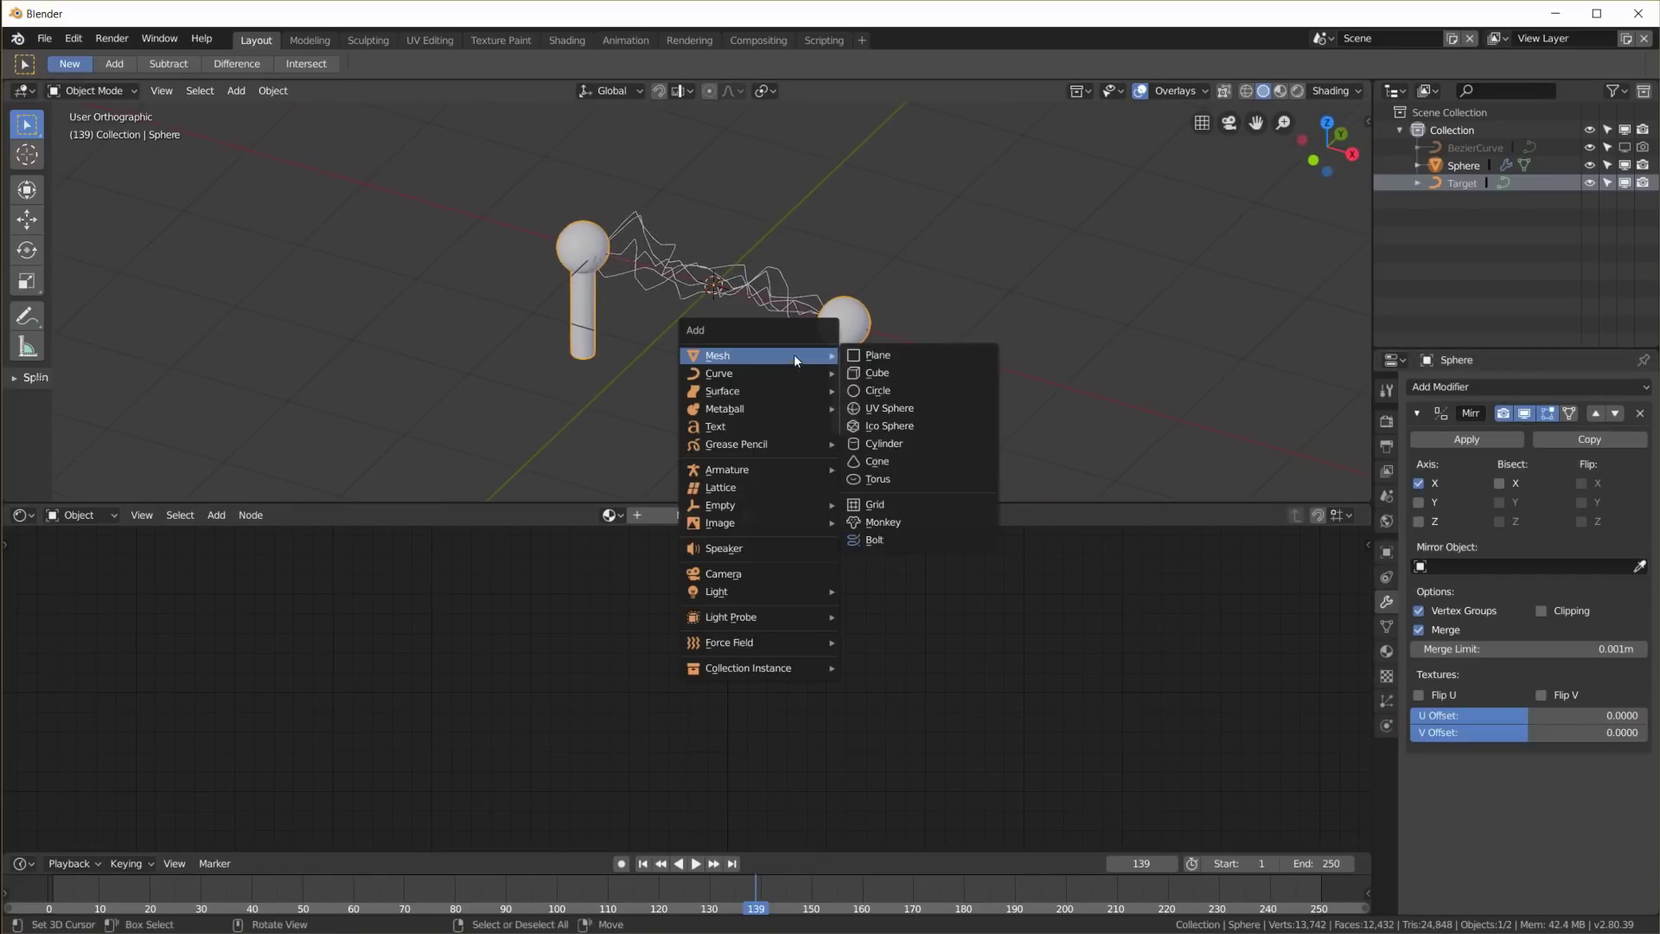
{"action": "left_click", "coordinate": [916, 355]}
{"action": "key", "text": "Tab"}
{"action": "key", "text": "s"}
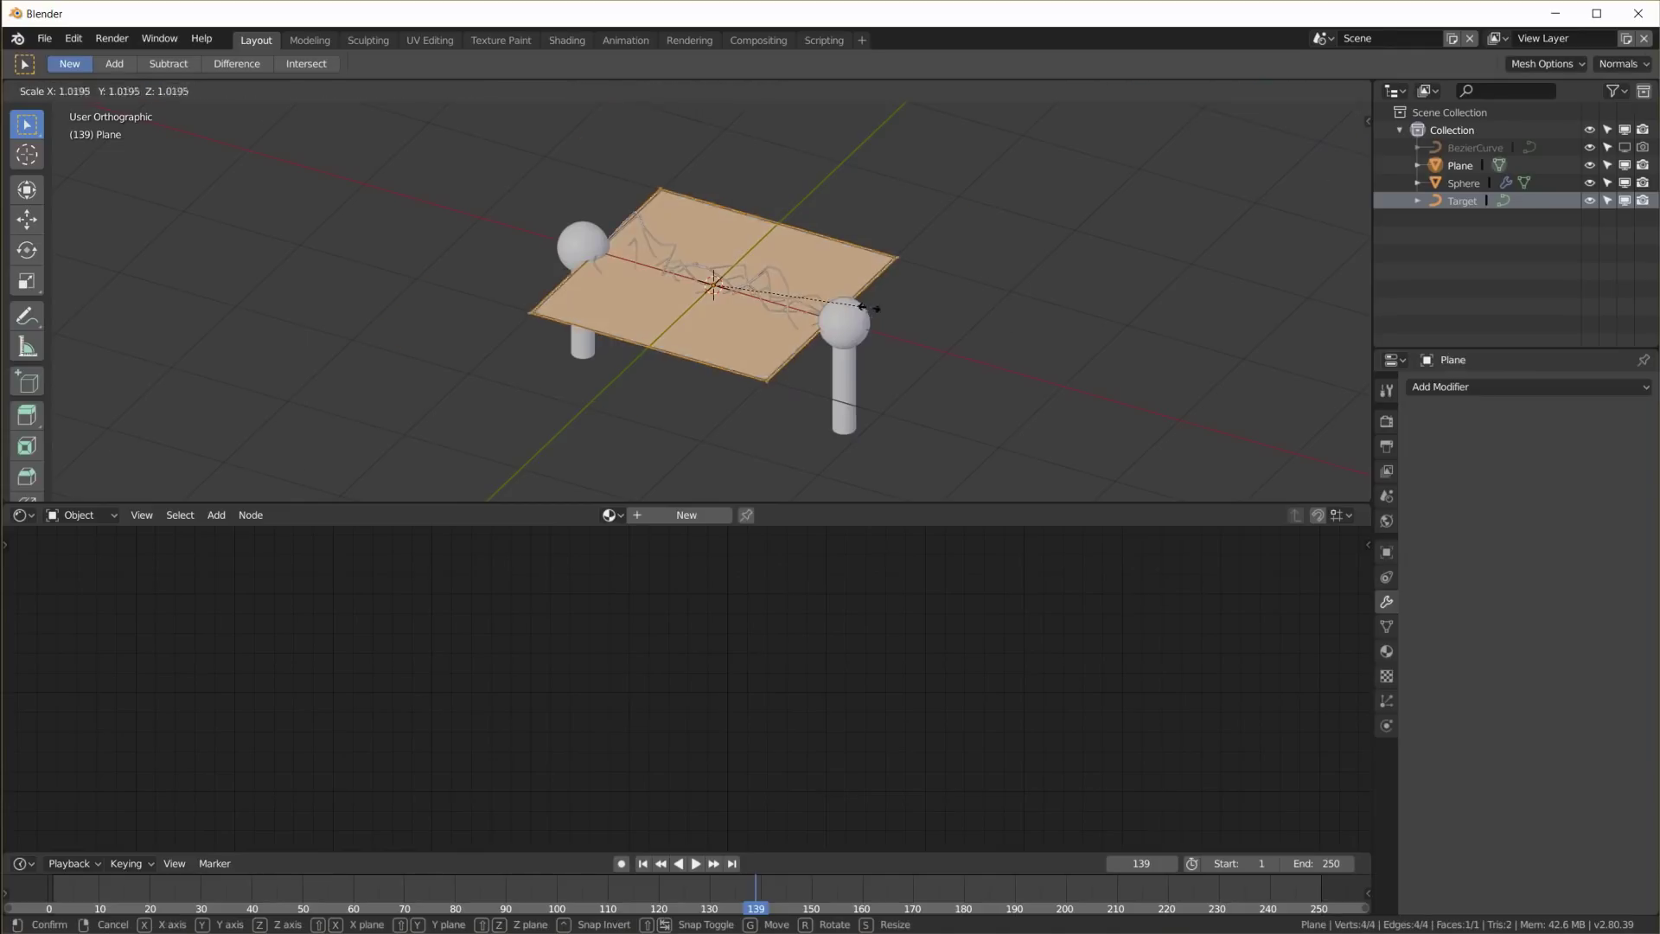
{"action": "left_click", "coordinate": [166, 394]}
{"action": "key", "text": "Tab"}
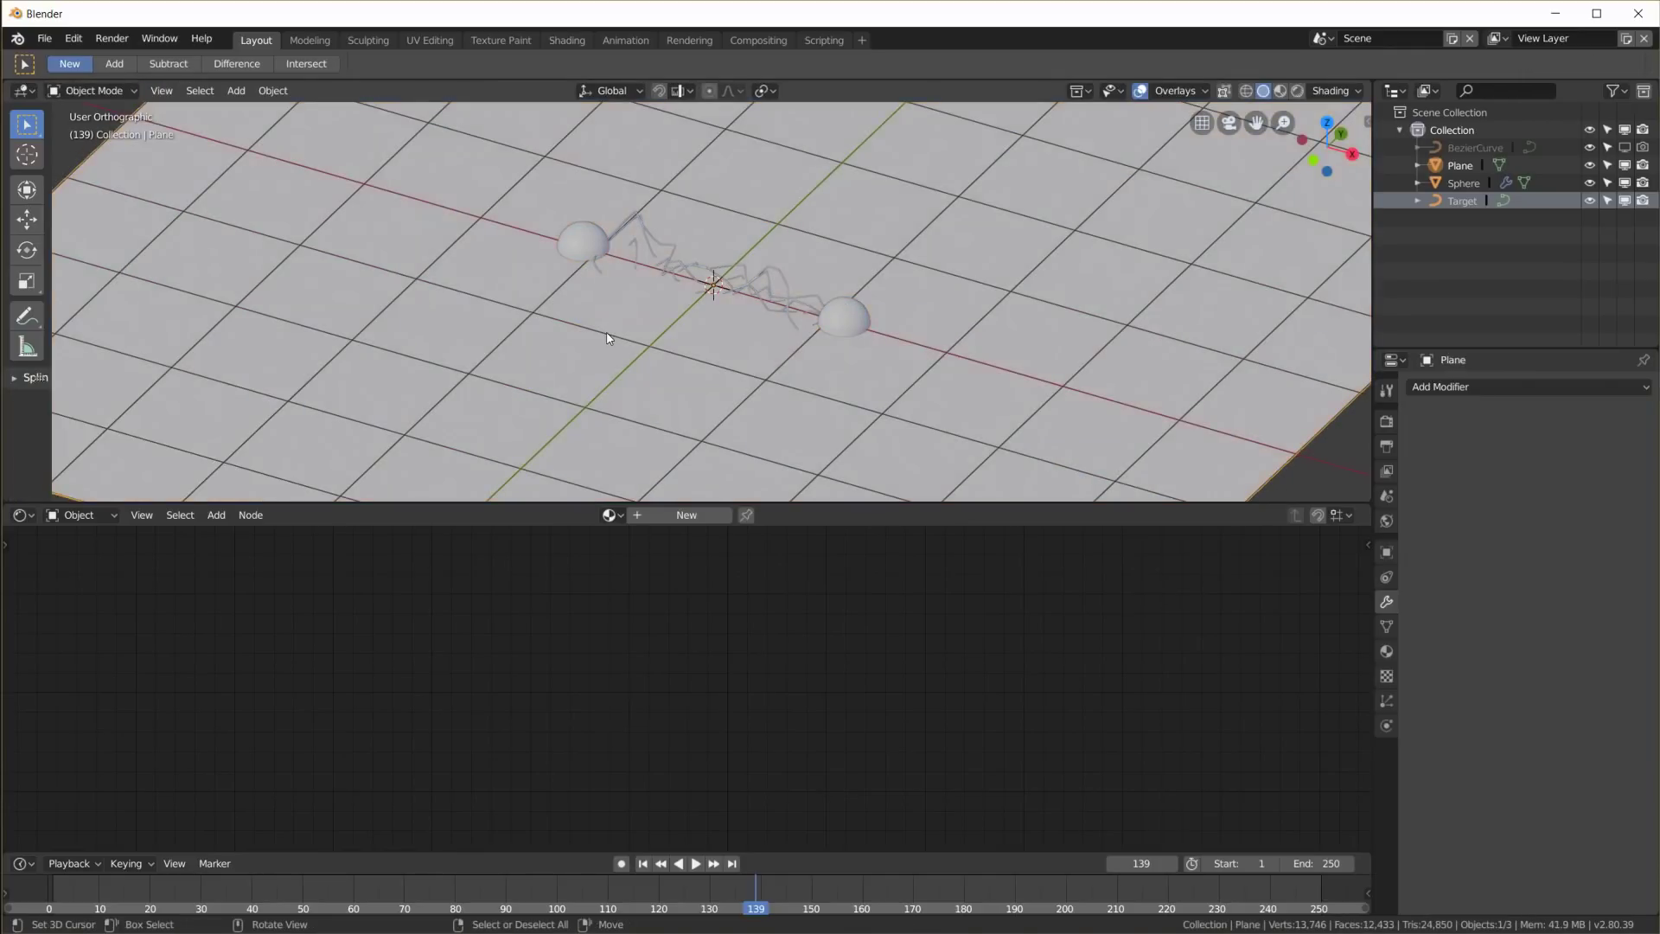
Move the floor plane about 0.89 m down along Z to the base of the two posts
{"action": "key", "text": "KP_1"}
{"action": "key", "text": "g"}
{"action": "key", "text": "z"}
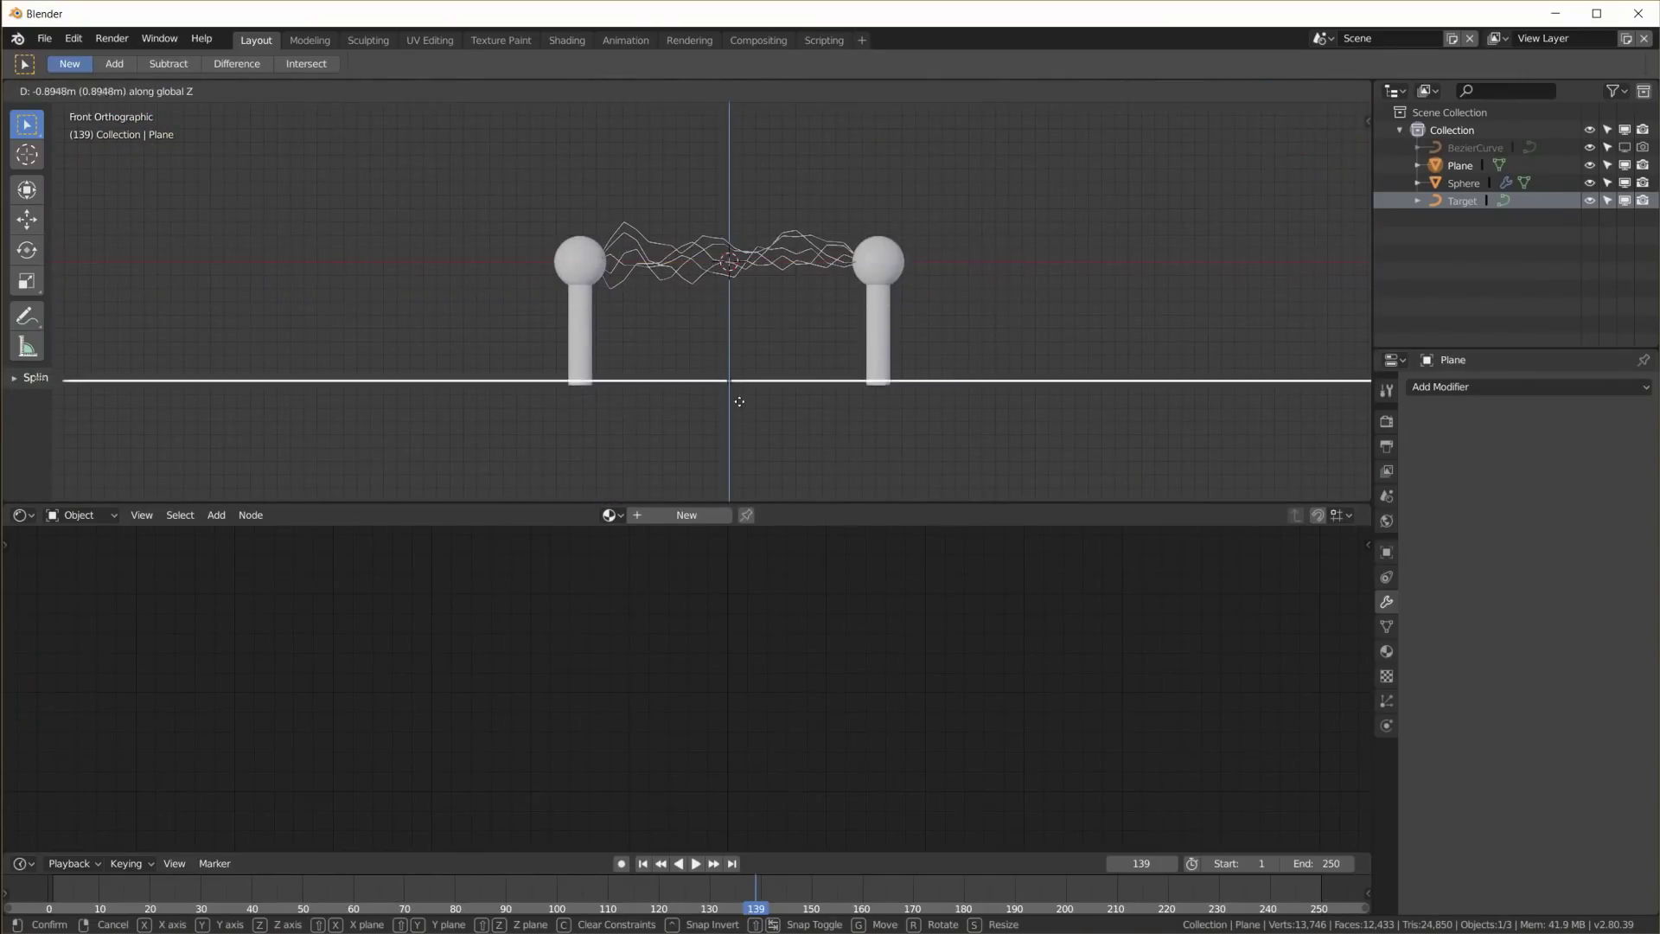
{"action": "left_click", "coordinate": [740, 397]}
Add a camera with rotation 90° on X and 0° on Y and Z, positioned at Y -5.98 m, Z -0.286 m facing the electrodes
{"action": "middle_click_drag", "start_coordinate": [740, 396], "coordinate": [752, 337]}
{"action": "key", "text": "shift+a"}
{"action": "mouse_move", "coordinate": [752, 337]}
{"action": "left_click", "coordinate": [726, 554]}
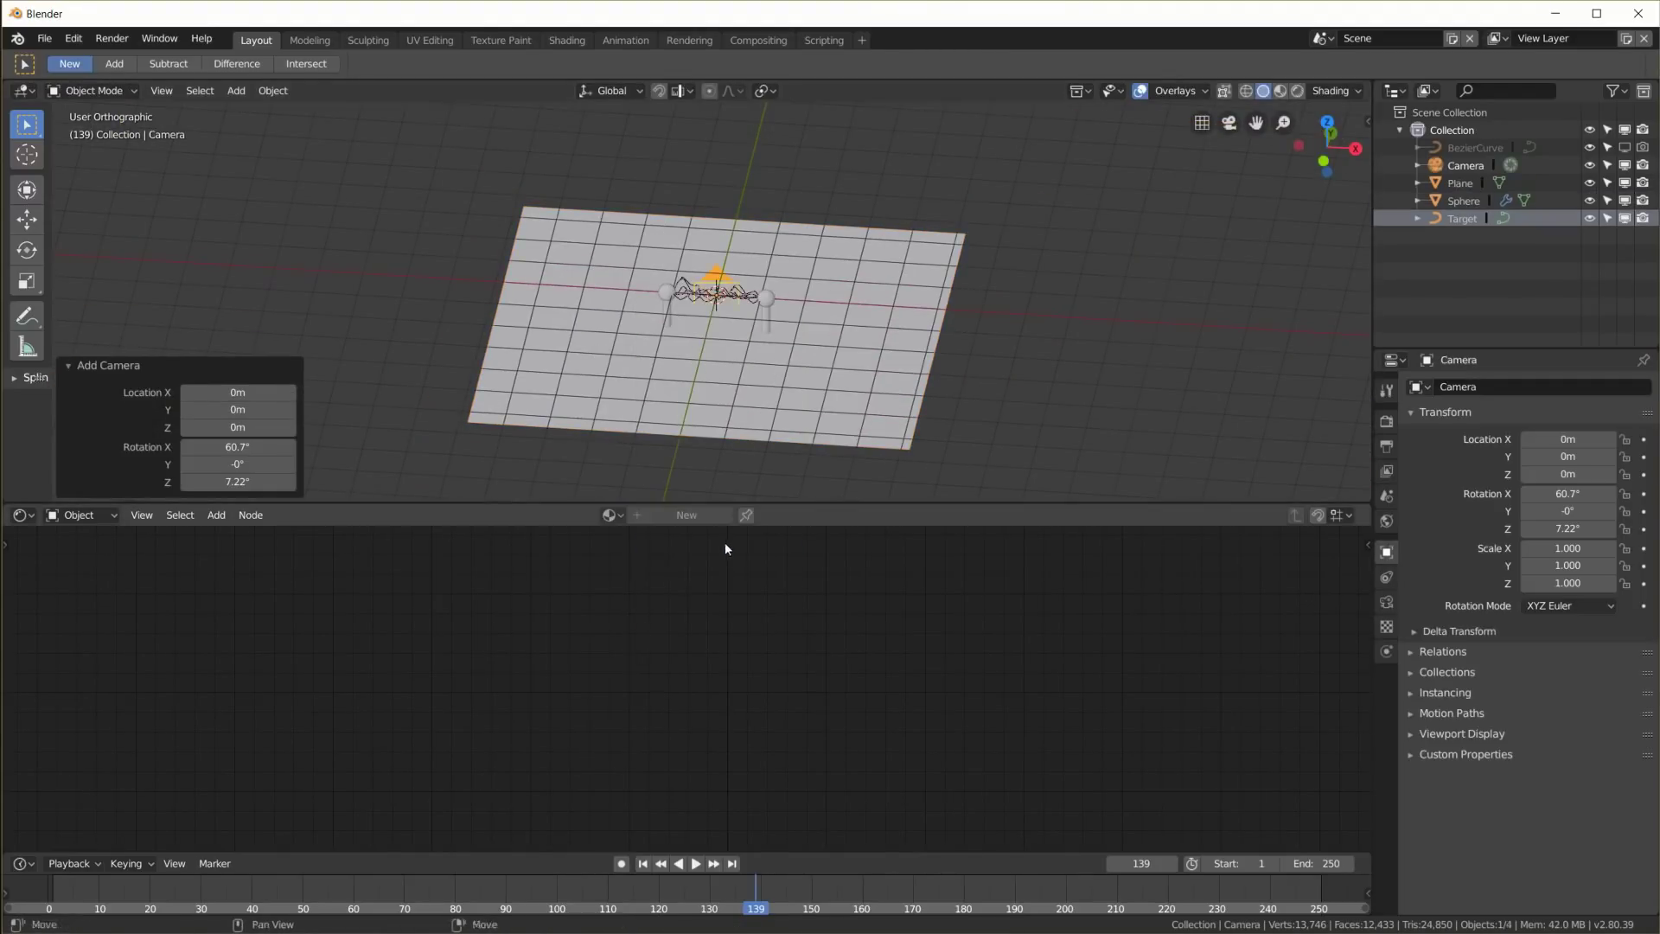
{"action": "key", "text": "KP_3"}
{"action": "key", "text": "g"}
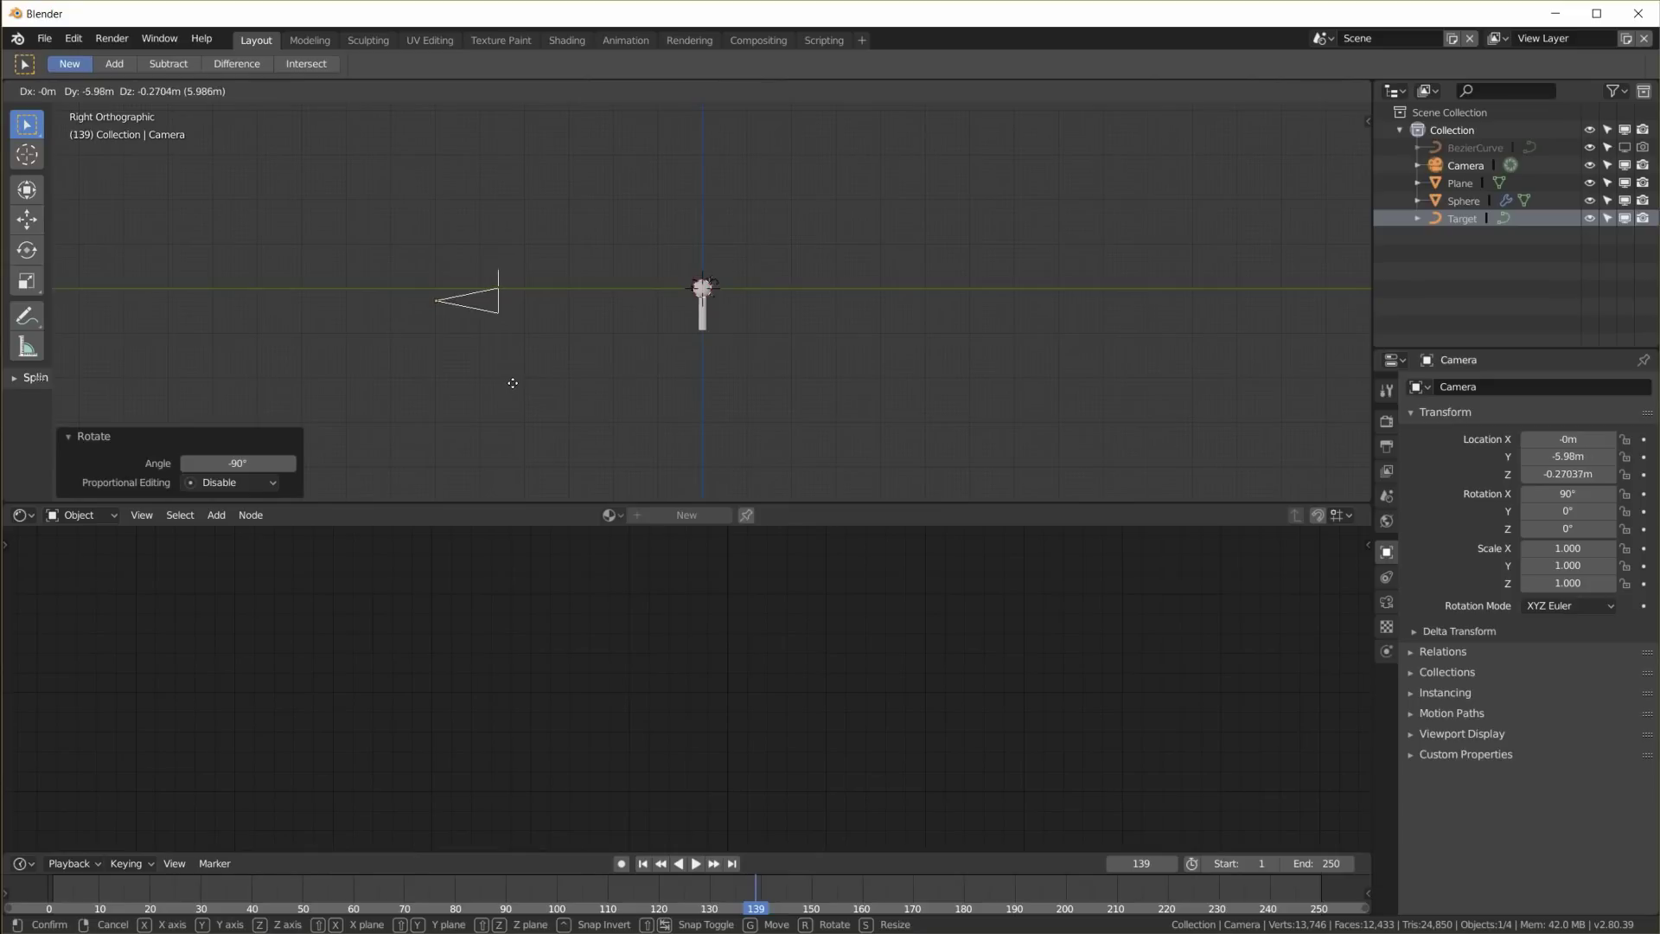
{"action": "left_click", "coordinate": [568, 366]}
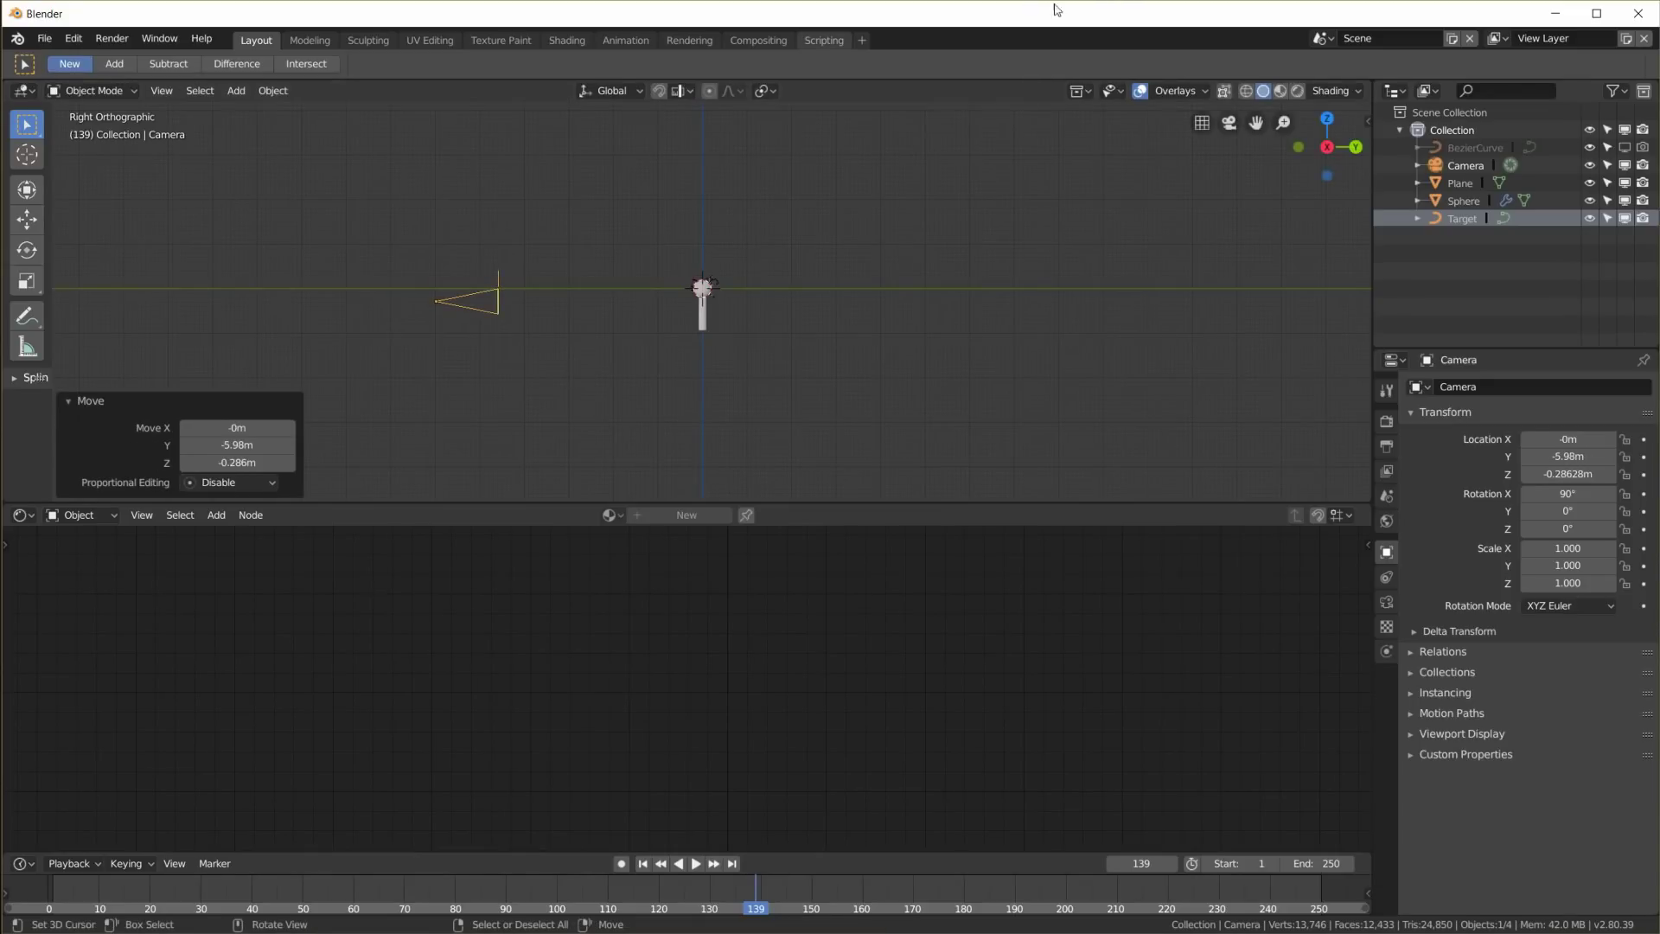
Split the 3D viewport in two, show the camera view in the new area, and make both areas taller
{"action": "left_click_drag", "start_coordinate": [1367, 84], "coordinate": [482, 173]}
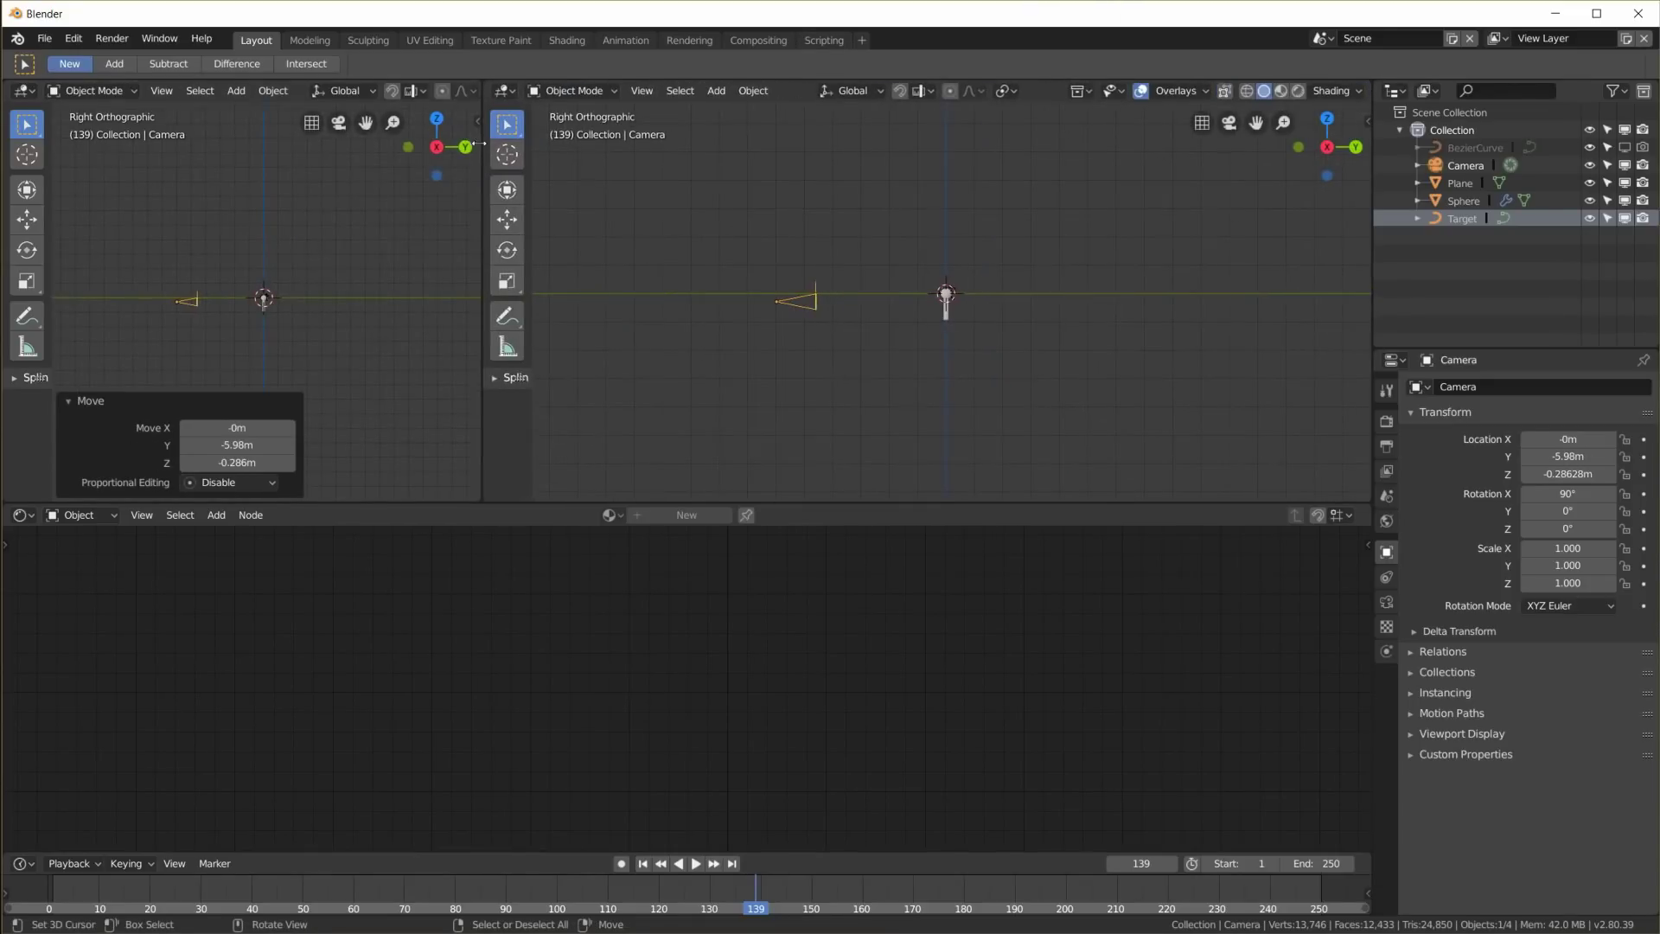
{"action": "key", "text": "KP_0"}
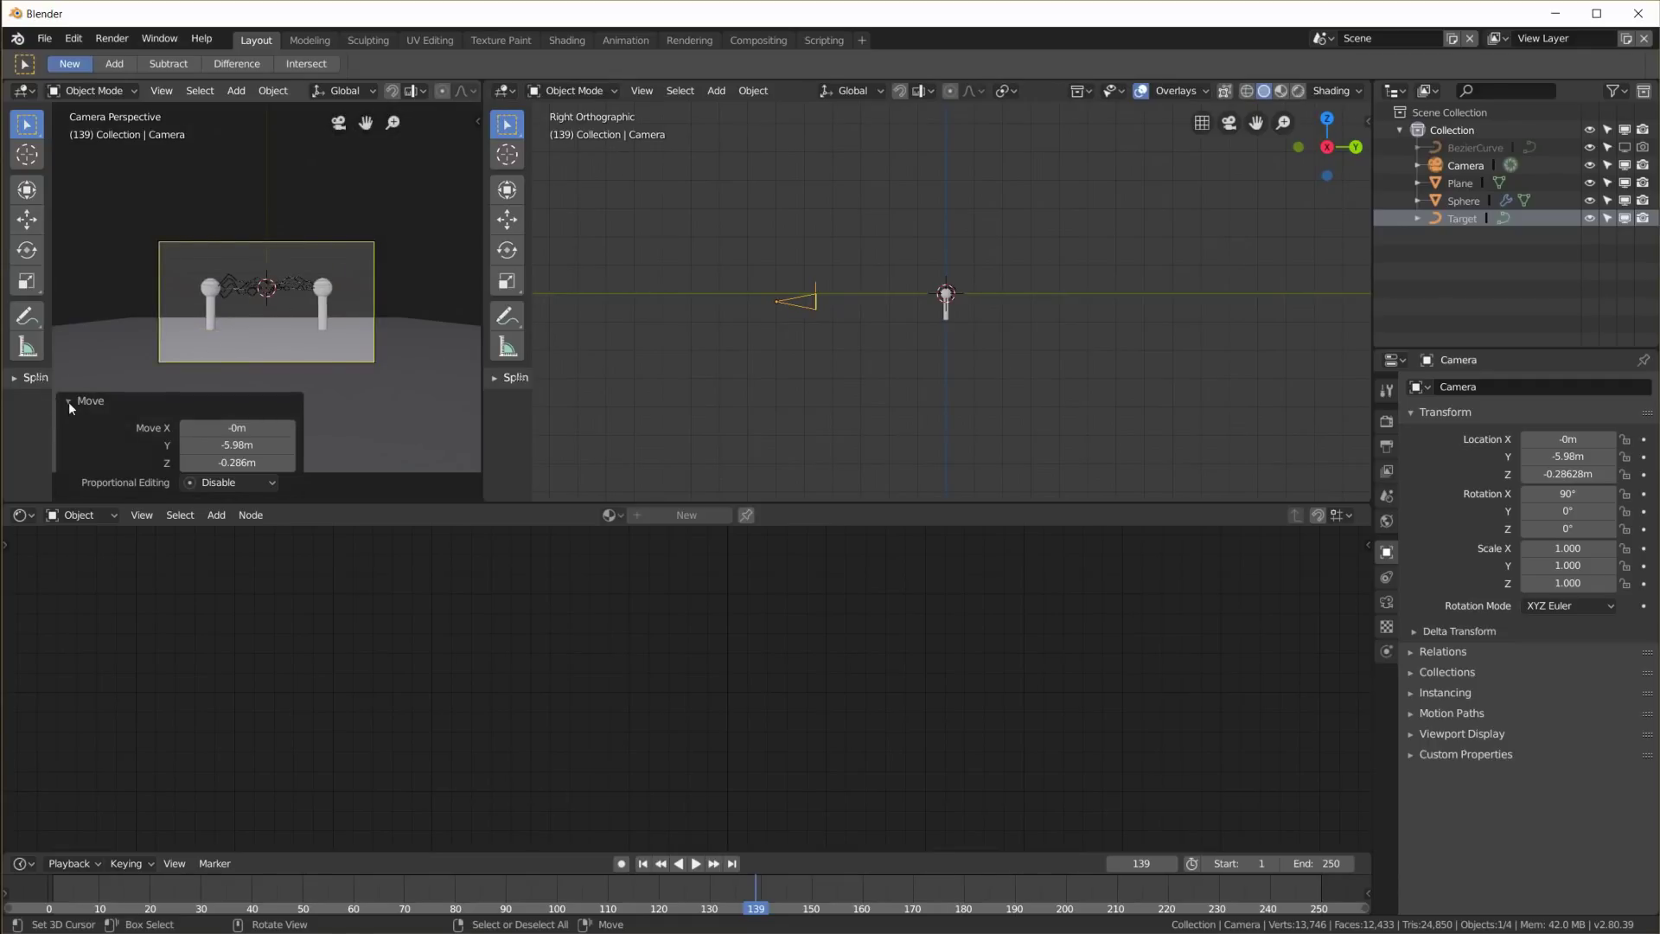
{"action": "left_click", "coordinate": [69, 401]}
{"action": "left_click_drag", "start_coordinate": [517, 505], "coordinate": [517, 657]}
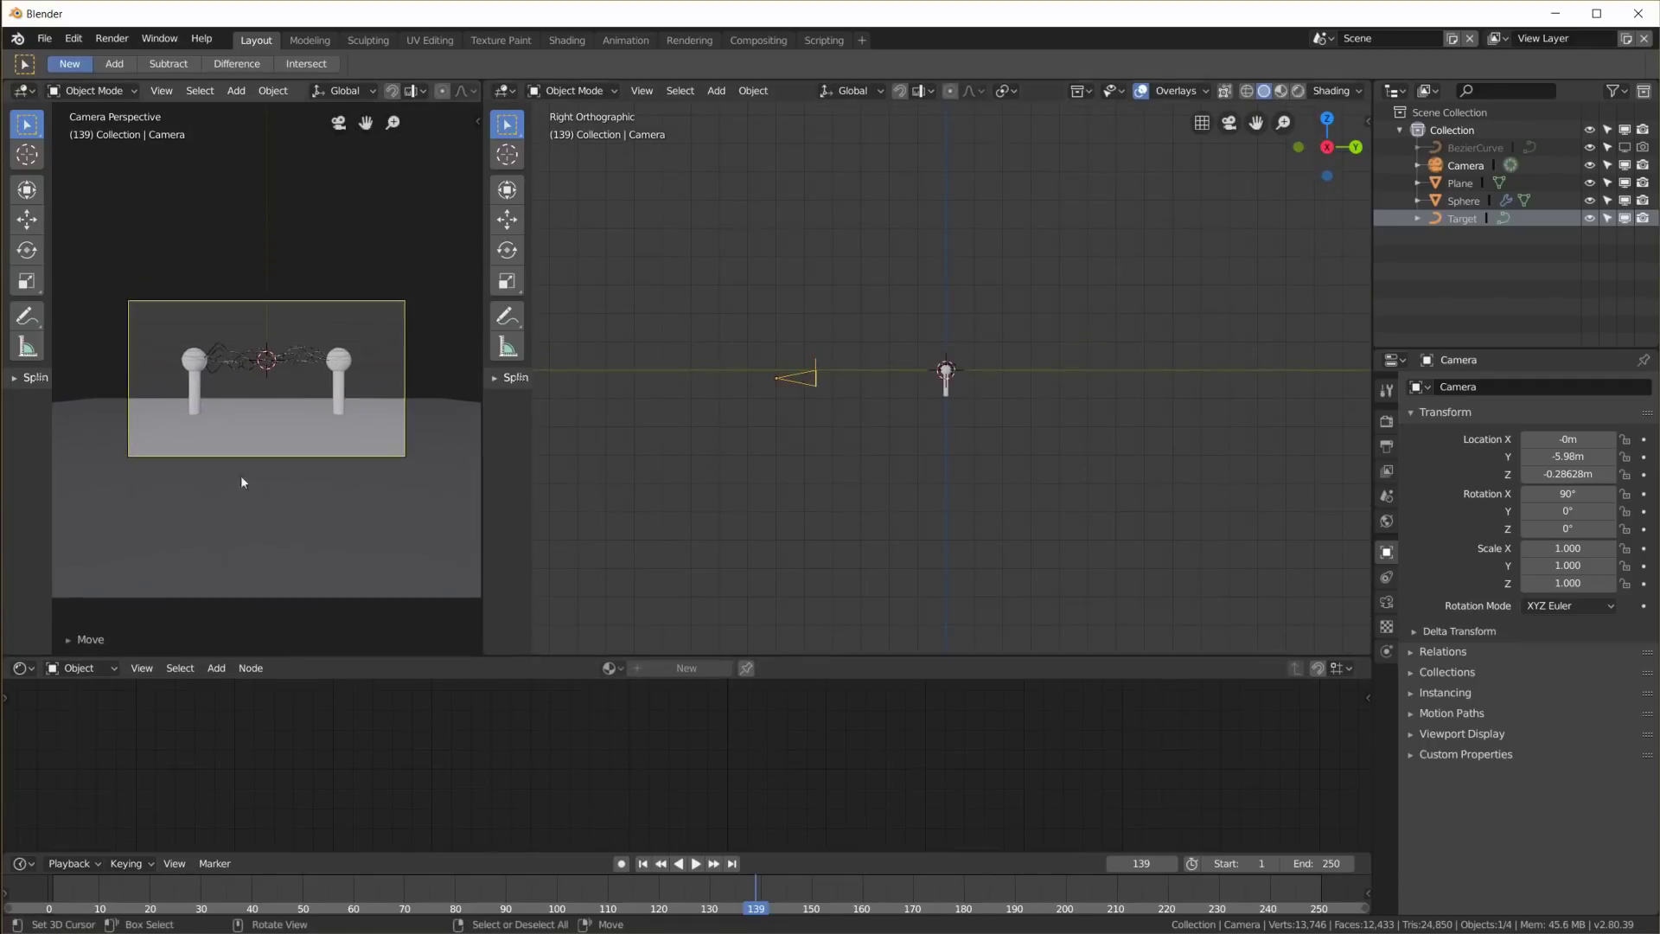
{"action": "scroll", "coordinate": [243, 482], "scroll_direction": "up", "scroll_amount": 2}
{"action": "scroll", "coordinate": [243, 483], "scroll_direction": "down", "scroll_amount": 1}
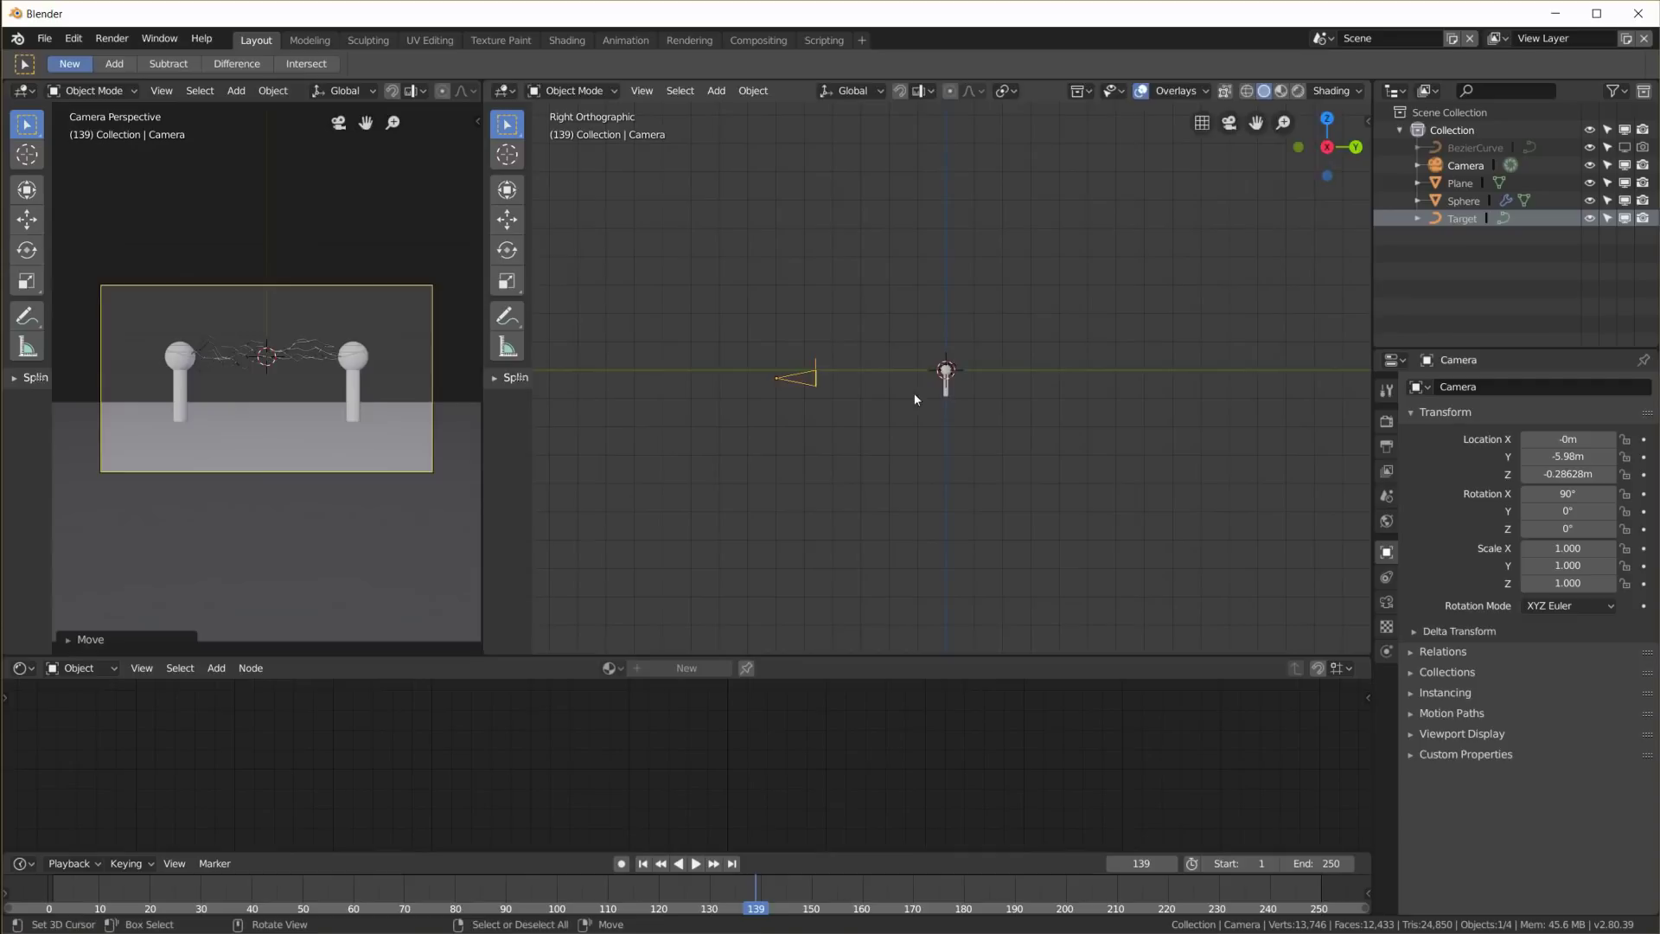
Move the camera 0.95 m along Y and 0.65 m up along Z, and tilt it down to an X rotation of 81.7°
{"action": "key", "text": "g"}
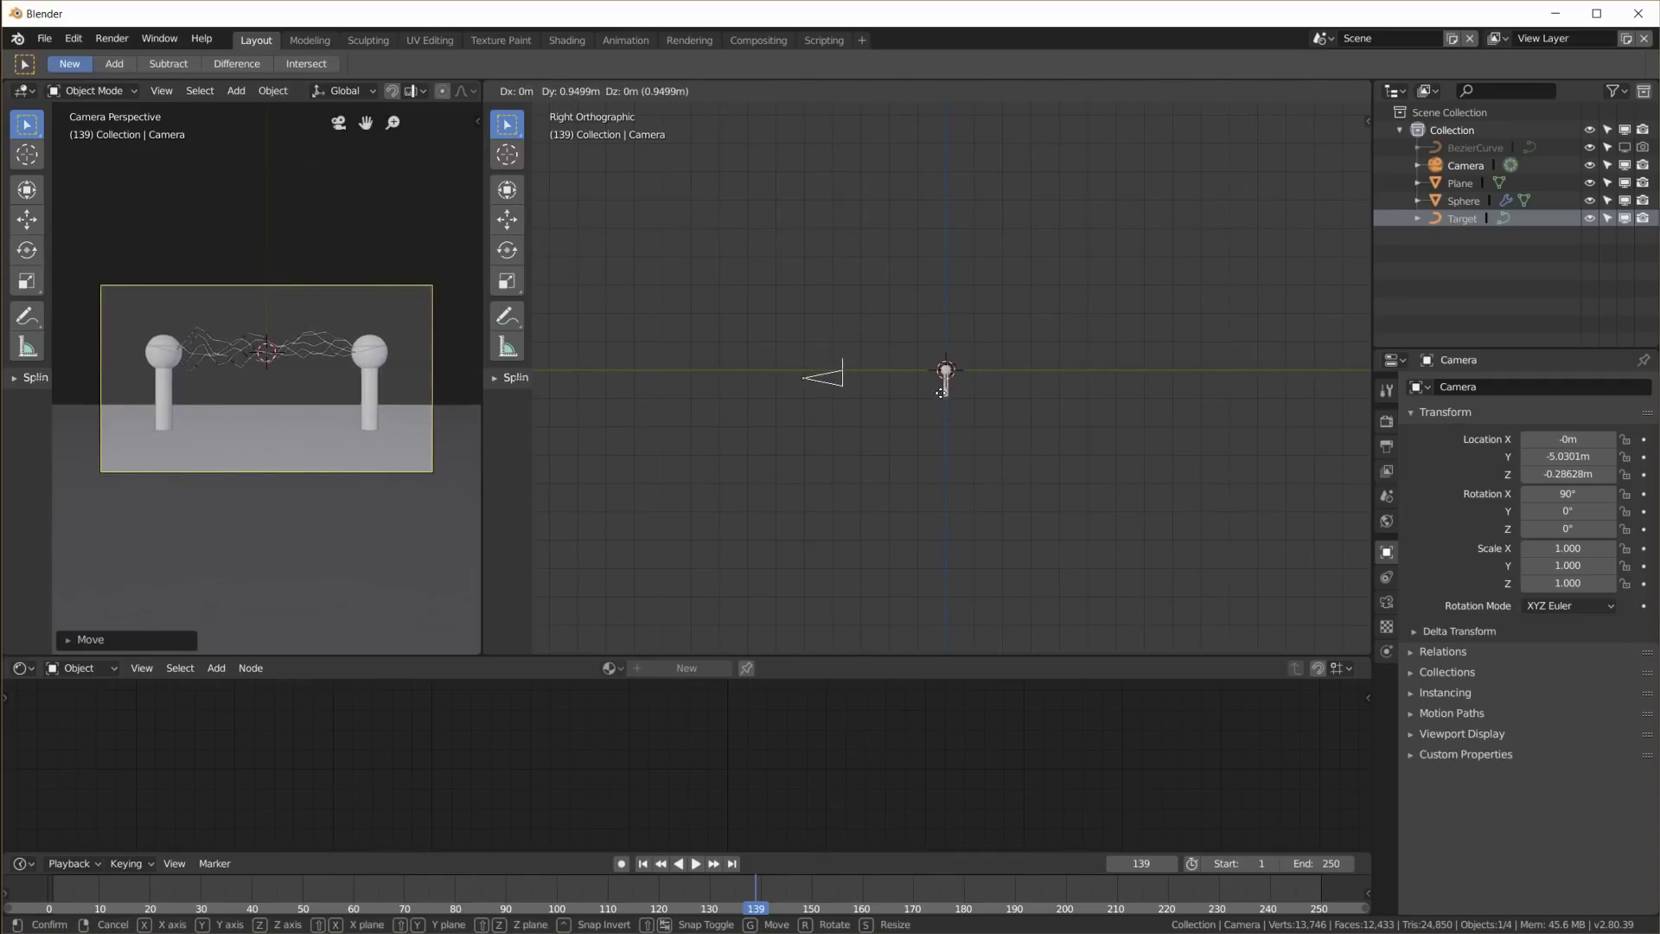
{"action": "left_click", "coordinate": [941, 393]}
{"action": "key", "text": "g"}
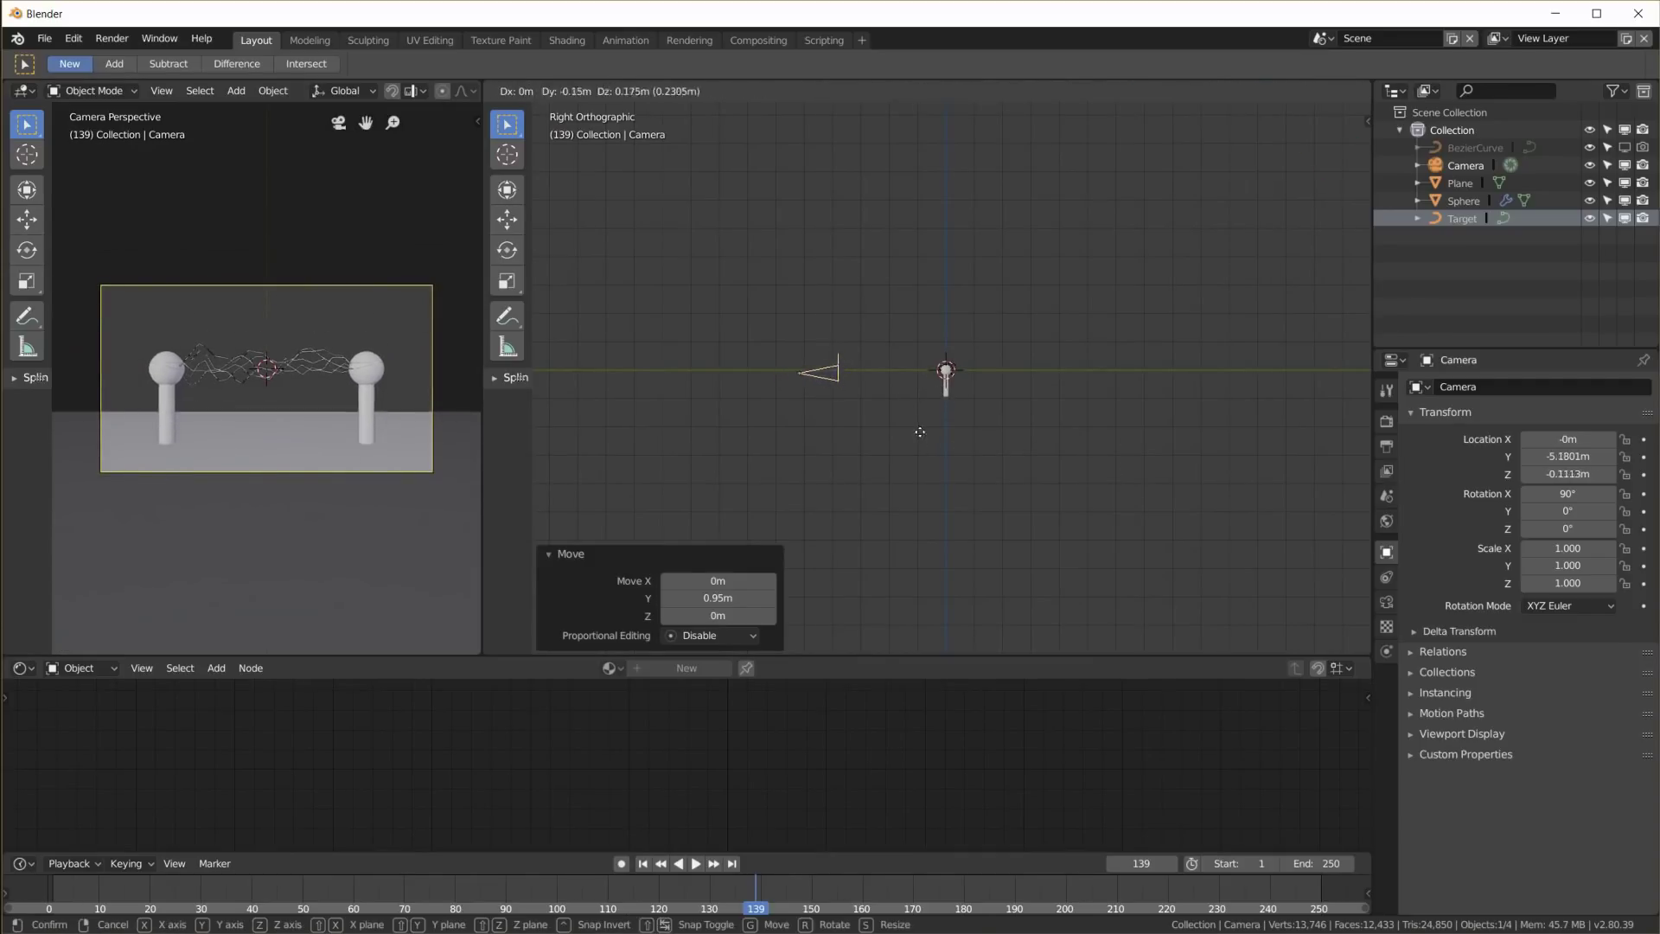
{"action": "key", "text": "z"}
{"action": "left_click", "coordinate": [930, 426]}
{"action": "key", "text": "r"}
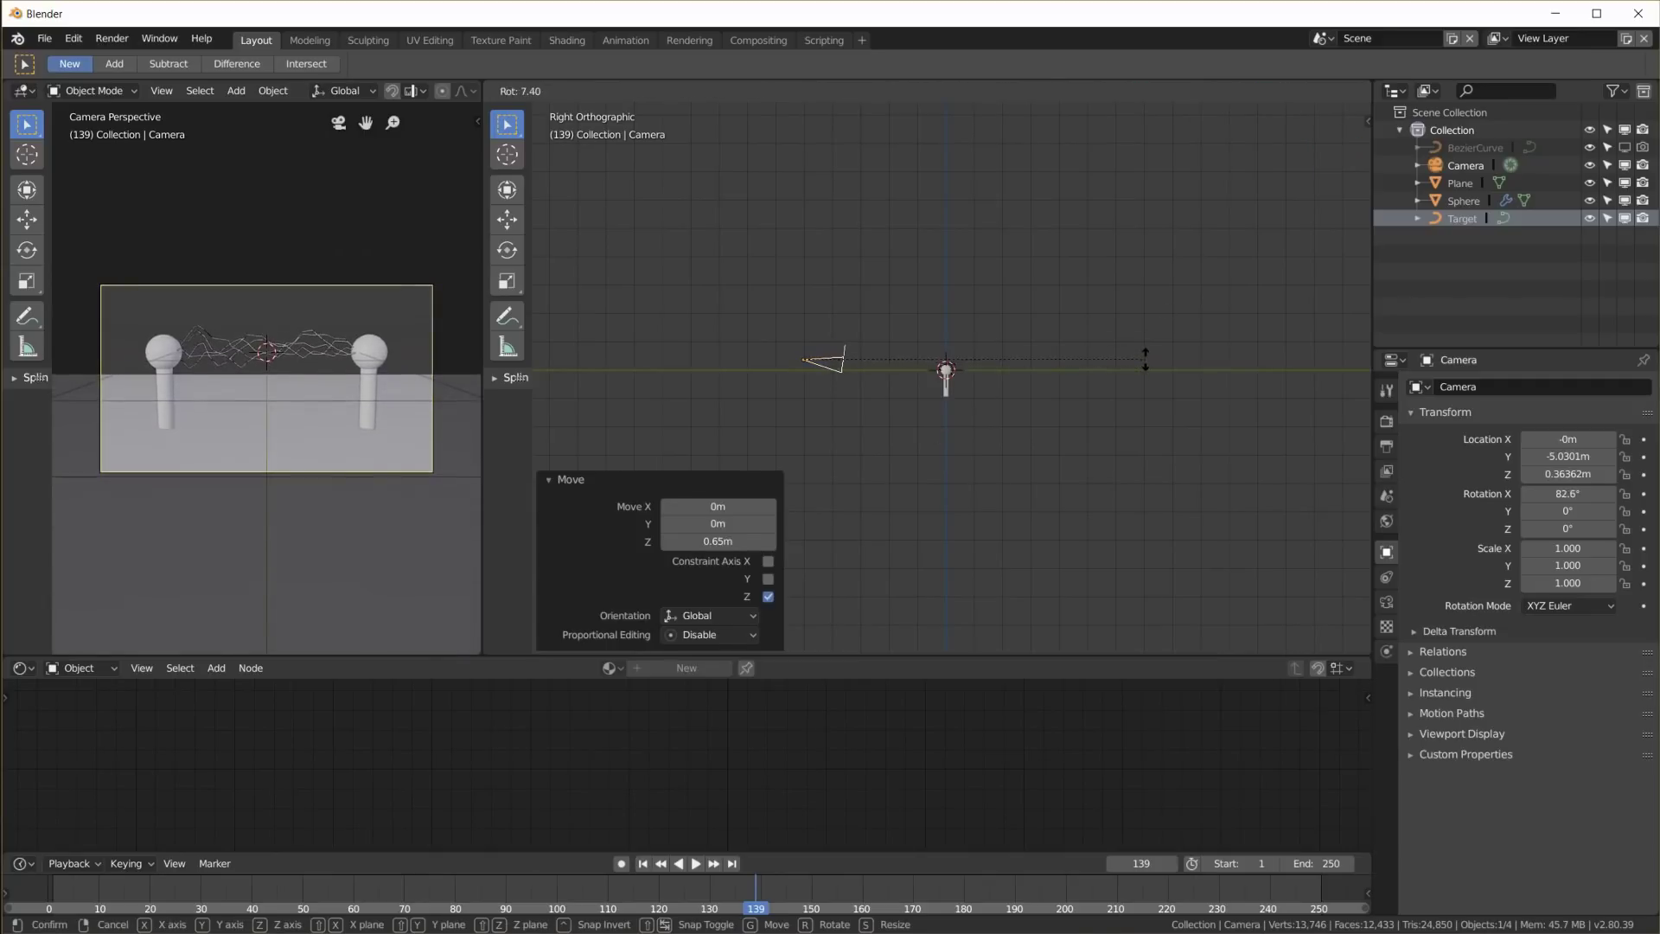
{"action": "left_click", "coordinate": [1147, 356]}
Move the floor plane 2.63 m along Y, away from the camera
{"action": "left_click", "coordinate": [975, 413]}
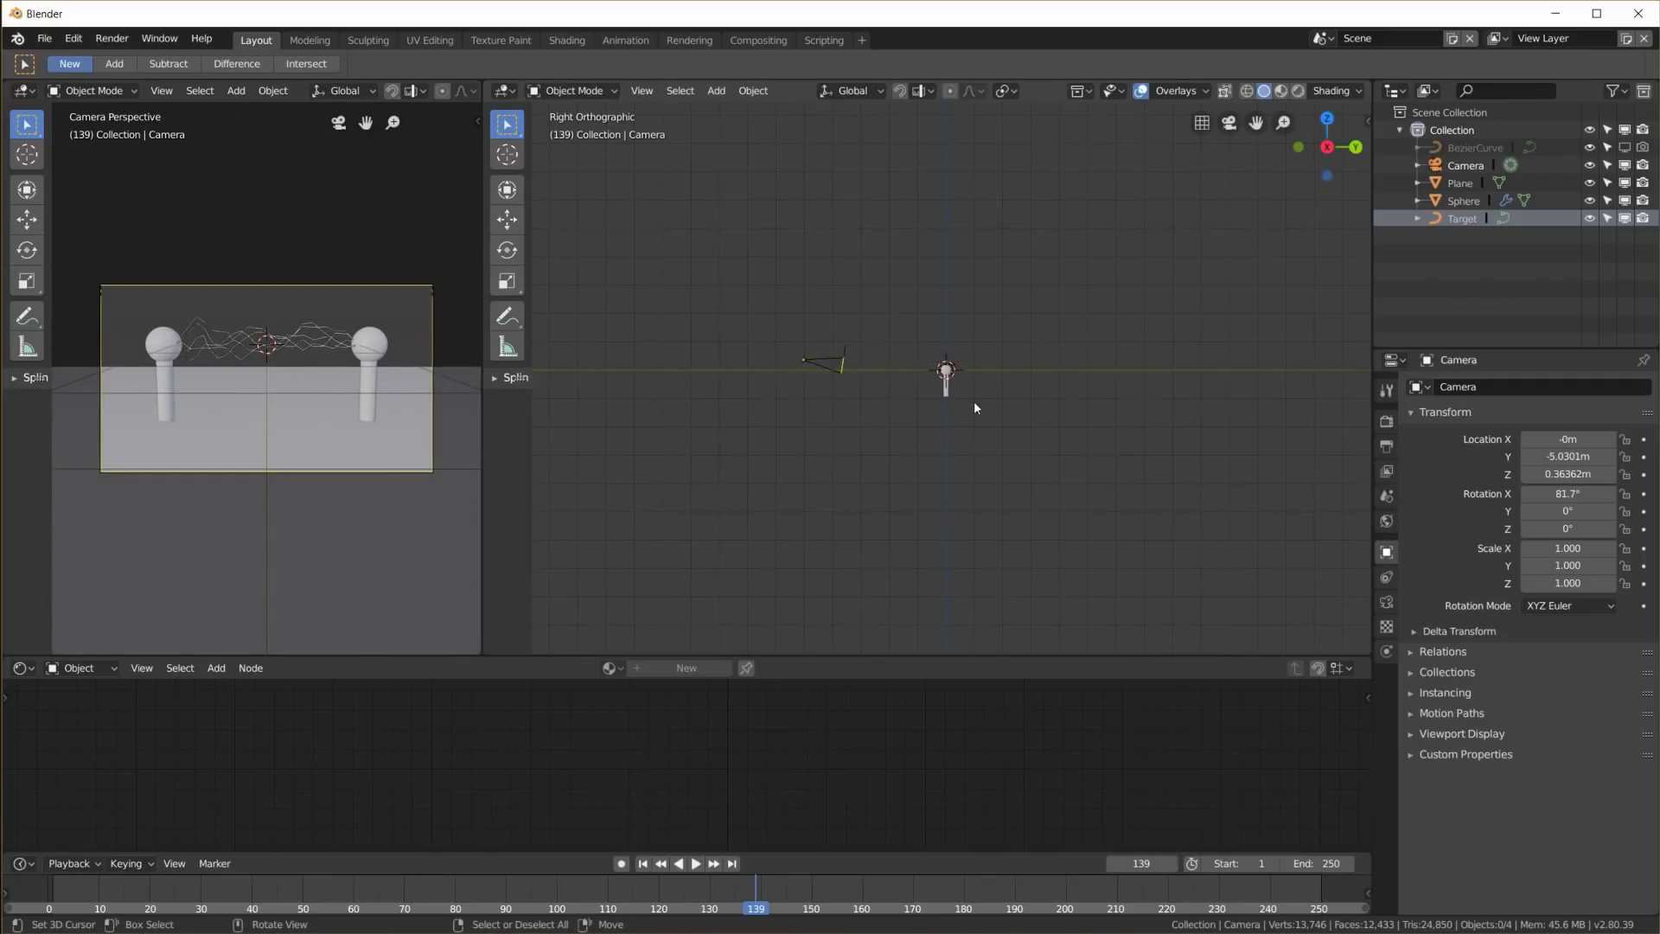
{"action": "middle_click_drag", "start_coordinate": [974, 403], "coordinate": [1010, 402]}
{"action": "left_click", "coordinate": [1010, 402]}
{"action": "key", "text": "g"}
{"action": "key", "text": "y"}
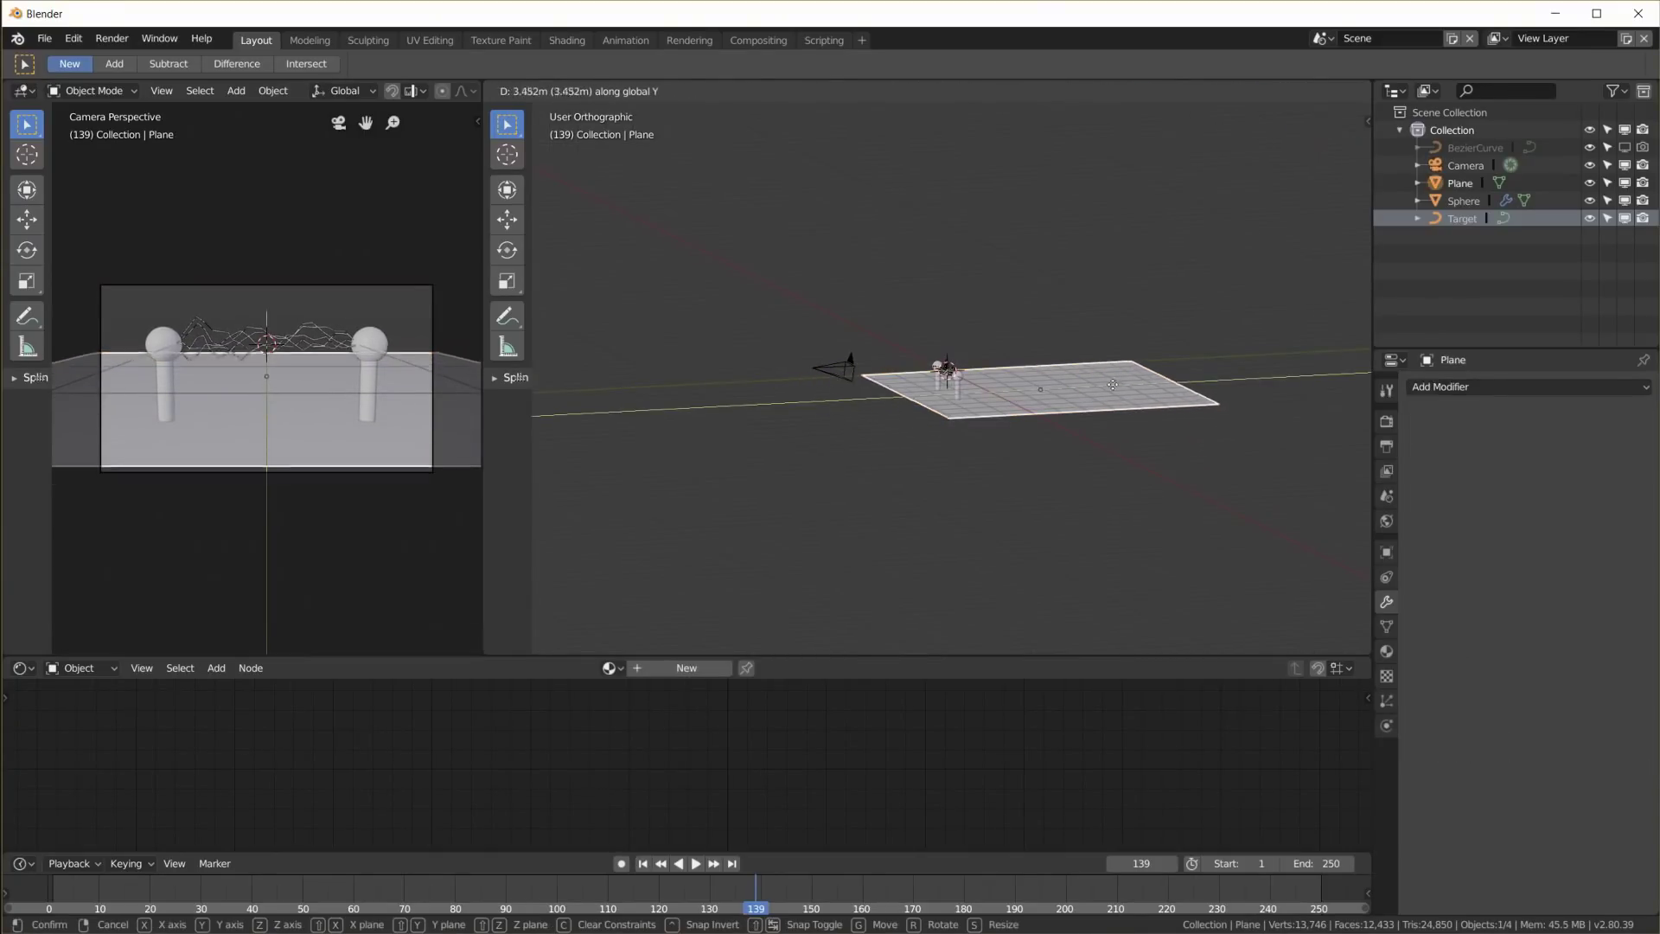
{"action": "left_click", "coordinate": [1078, 391]}
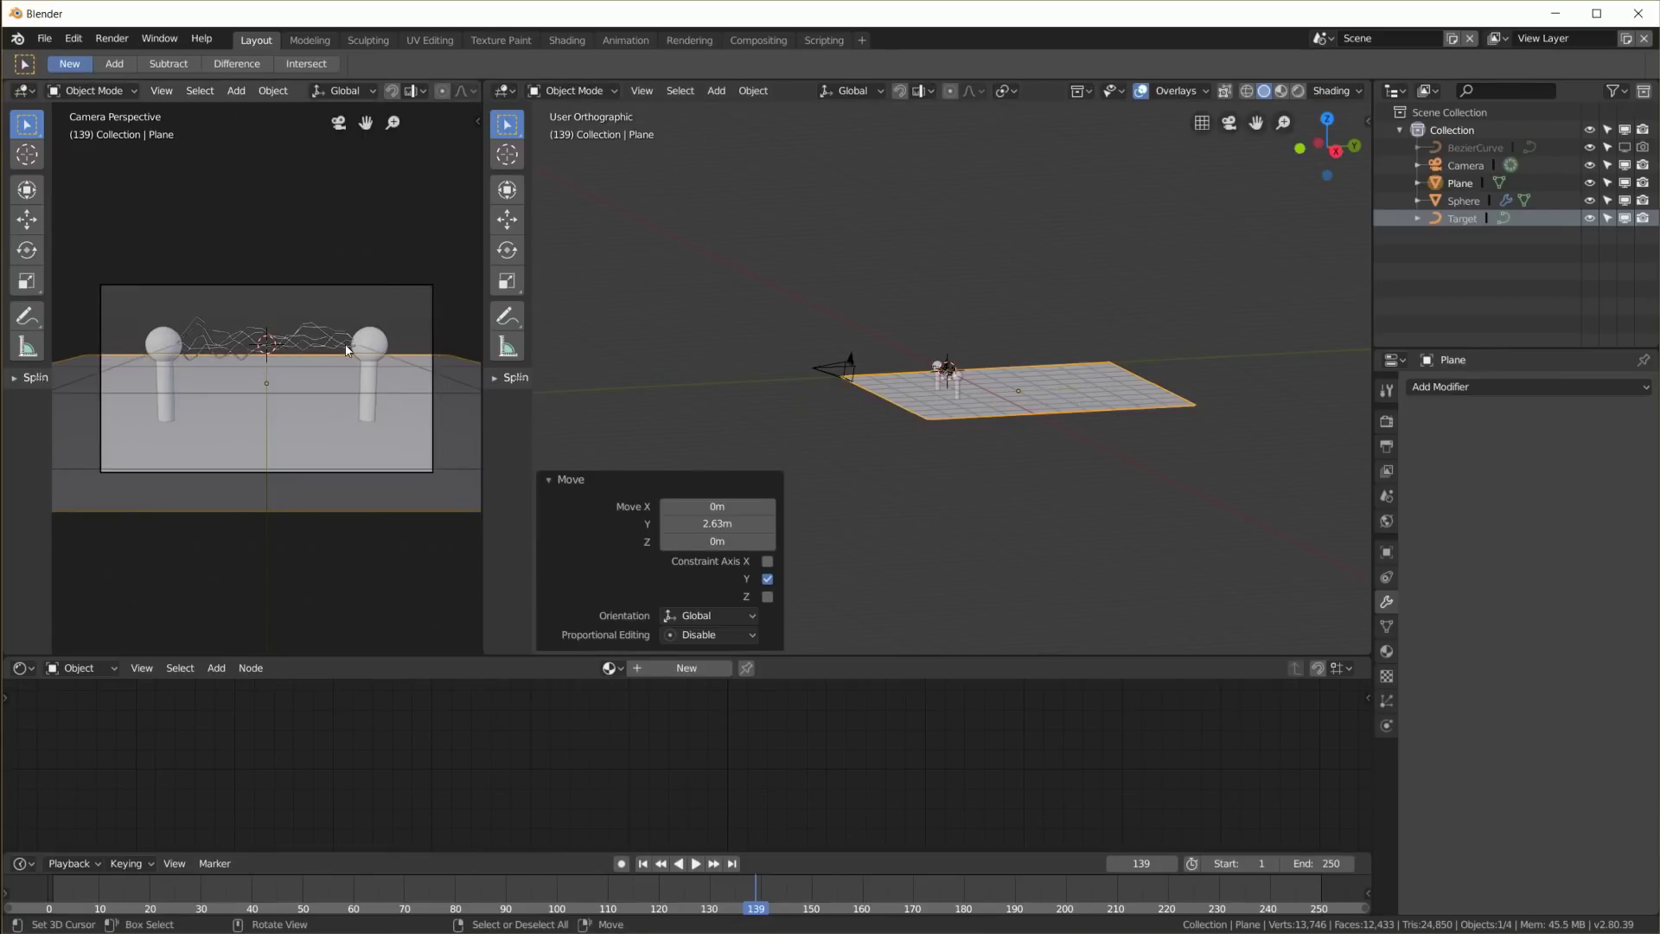
Extrude the floor's far edge about 3 m up along Z in Edit Mode to form a back wall
{"action": "key", "text": "Tab"}
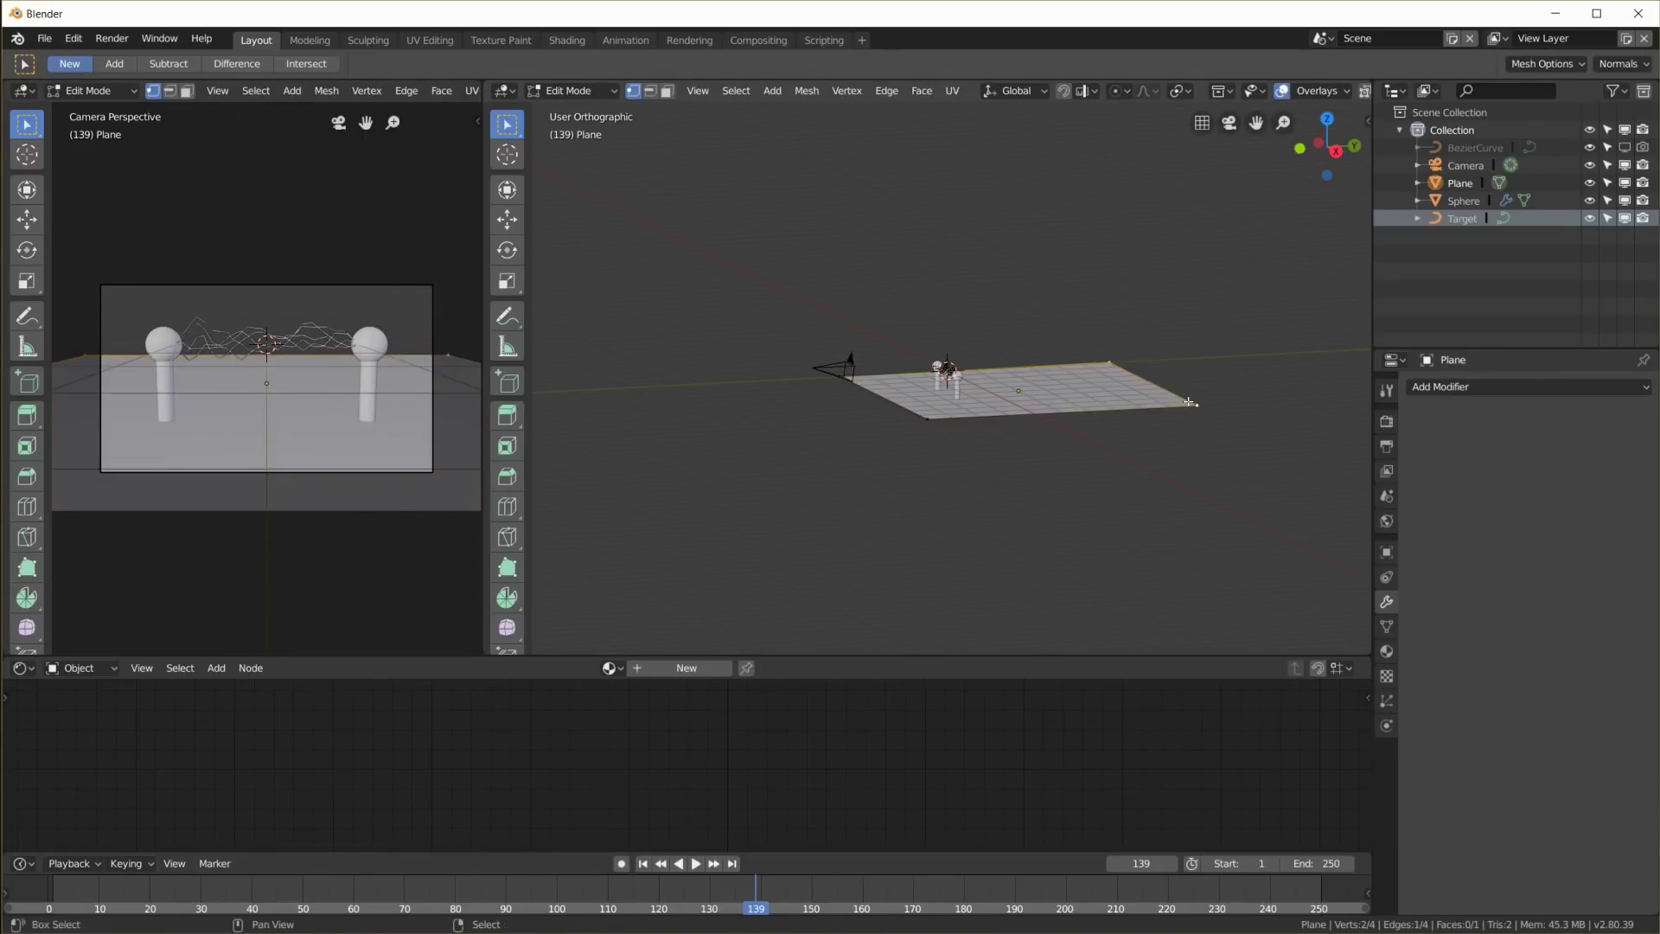
{"action": "key", "text": "e"}
{"action": "key", "text": "z"}
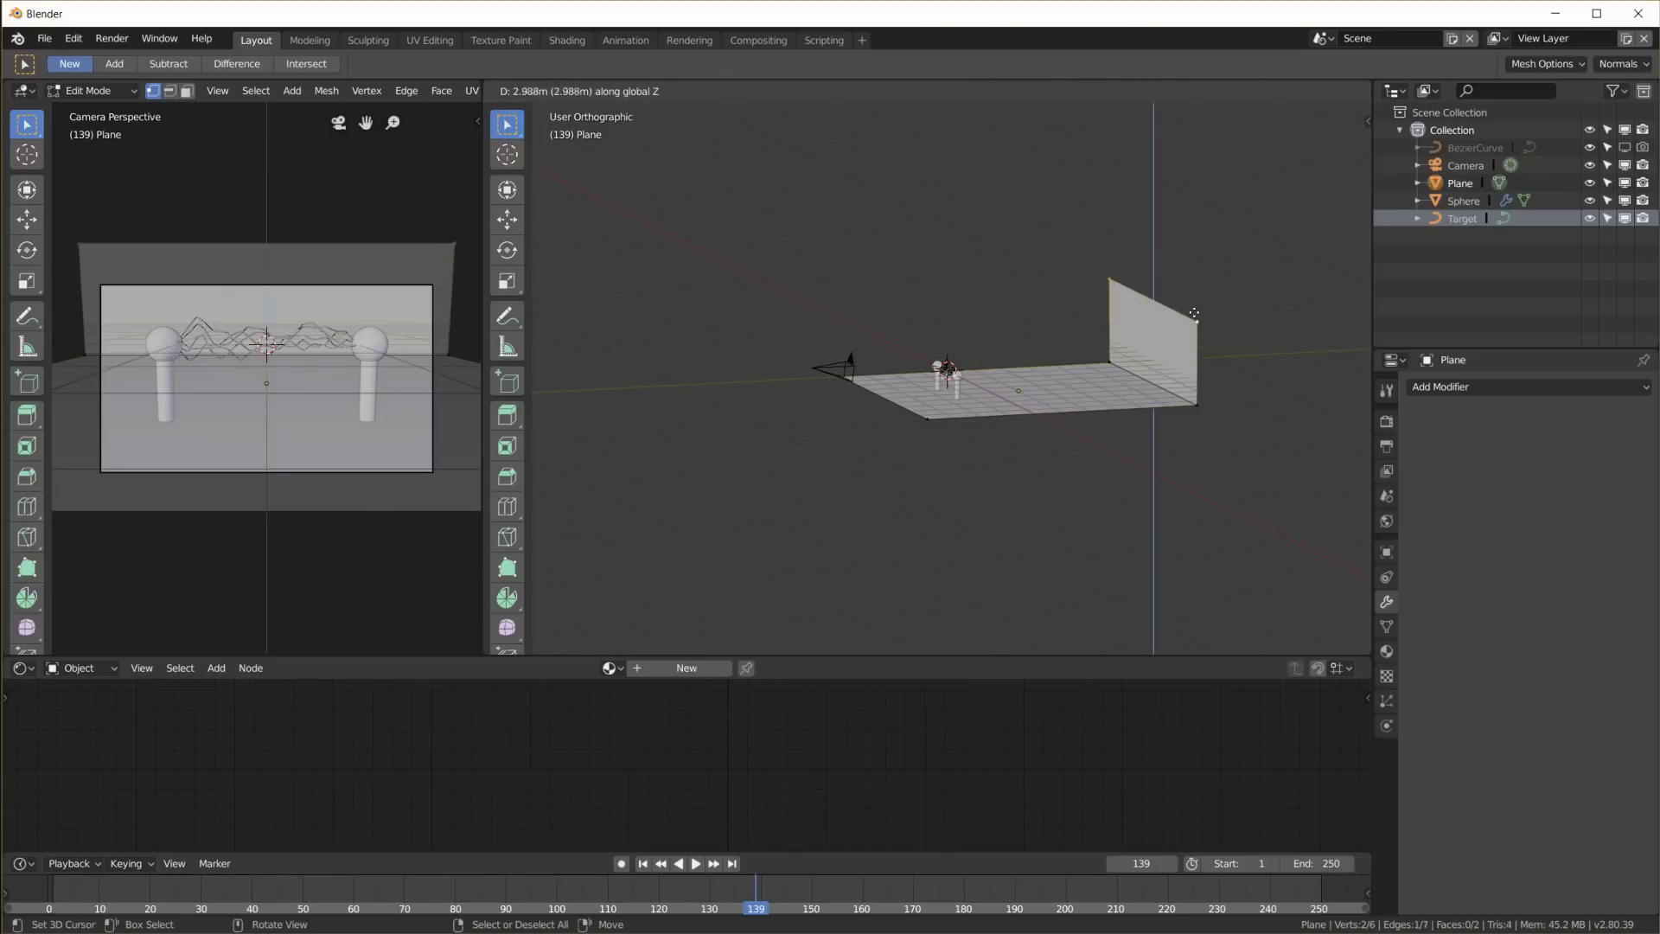
{"action": "left_click", "coordinate": [1199, 306]}
Bevel the edge between floor and back wall by about 1.5 m with several segments into a rounded curve and leave Edit Mode
{"action": "left_click", "coordinate": [1116, 389]}
{"action": "key", "text": "ctrl+b"}
{"action": "scroll", "coordinate": [1167, 385], "scroll_direction": "up", "scroll_amount": 5}
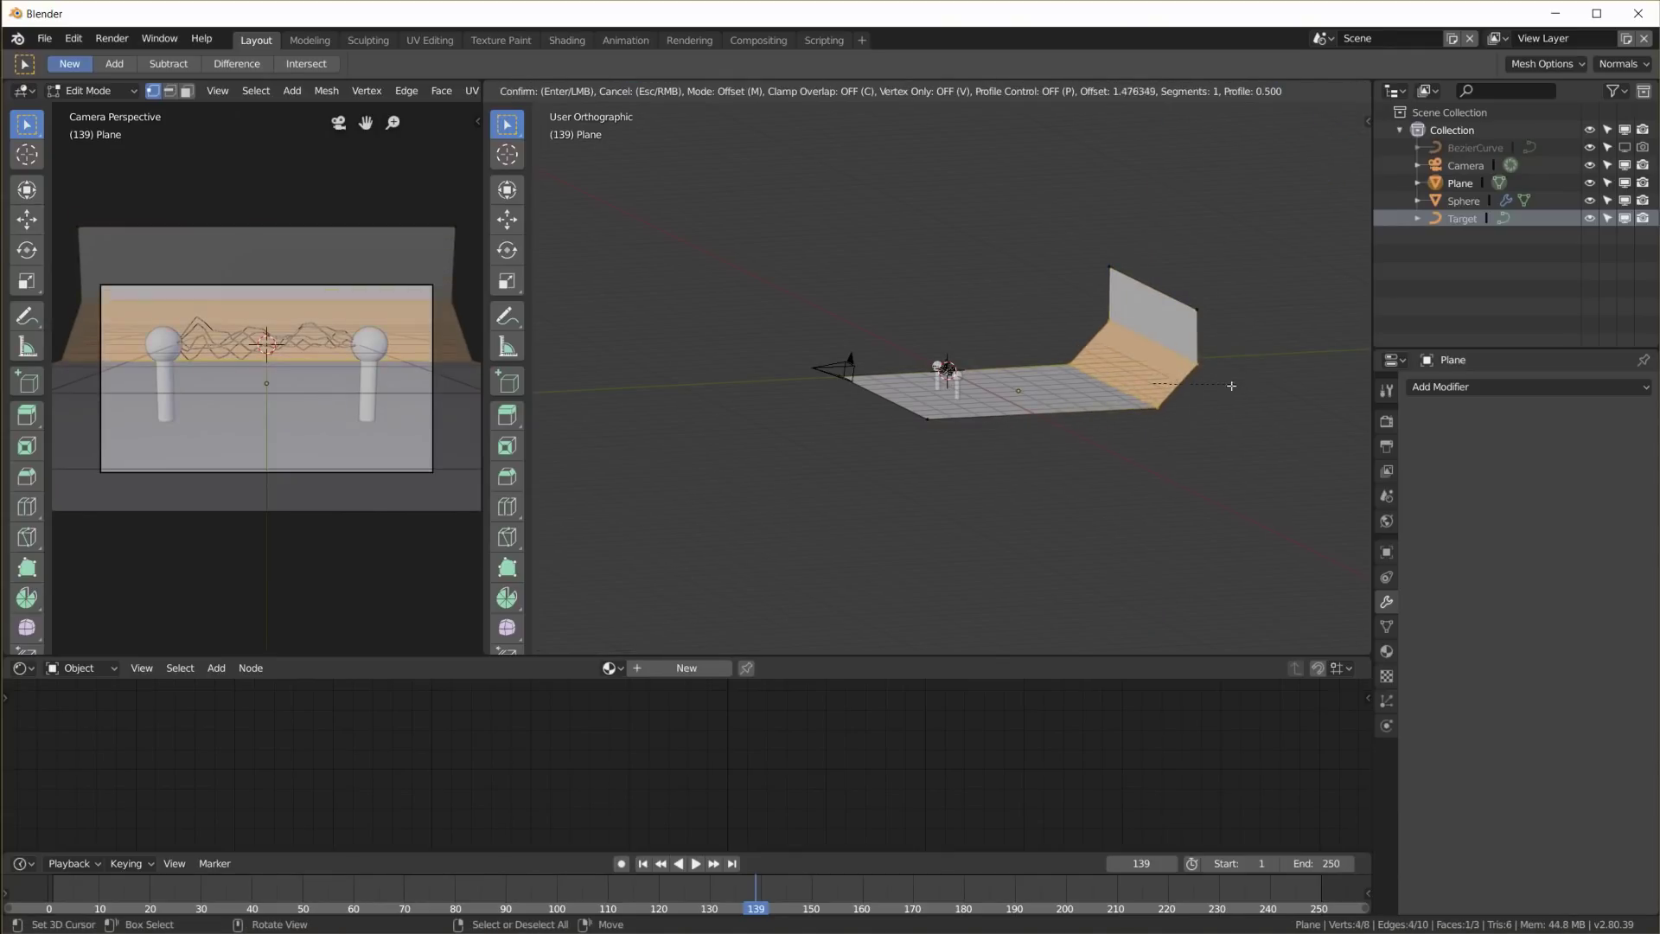
{"action": "left_click", "coordinate": [1226, 384]}
{"action": "key", "text": "Tab"}
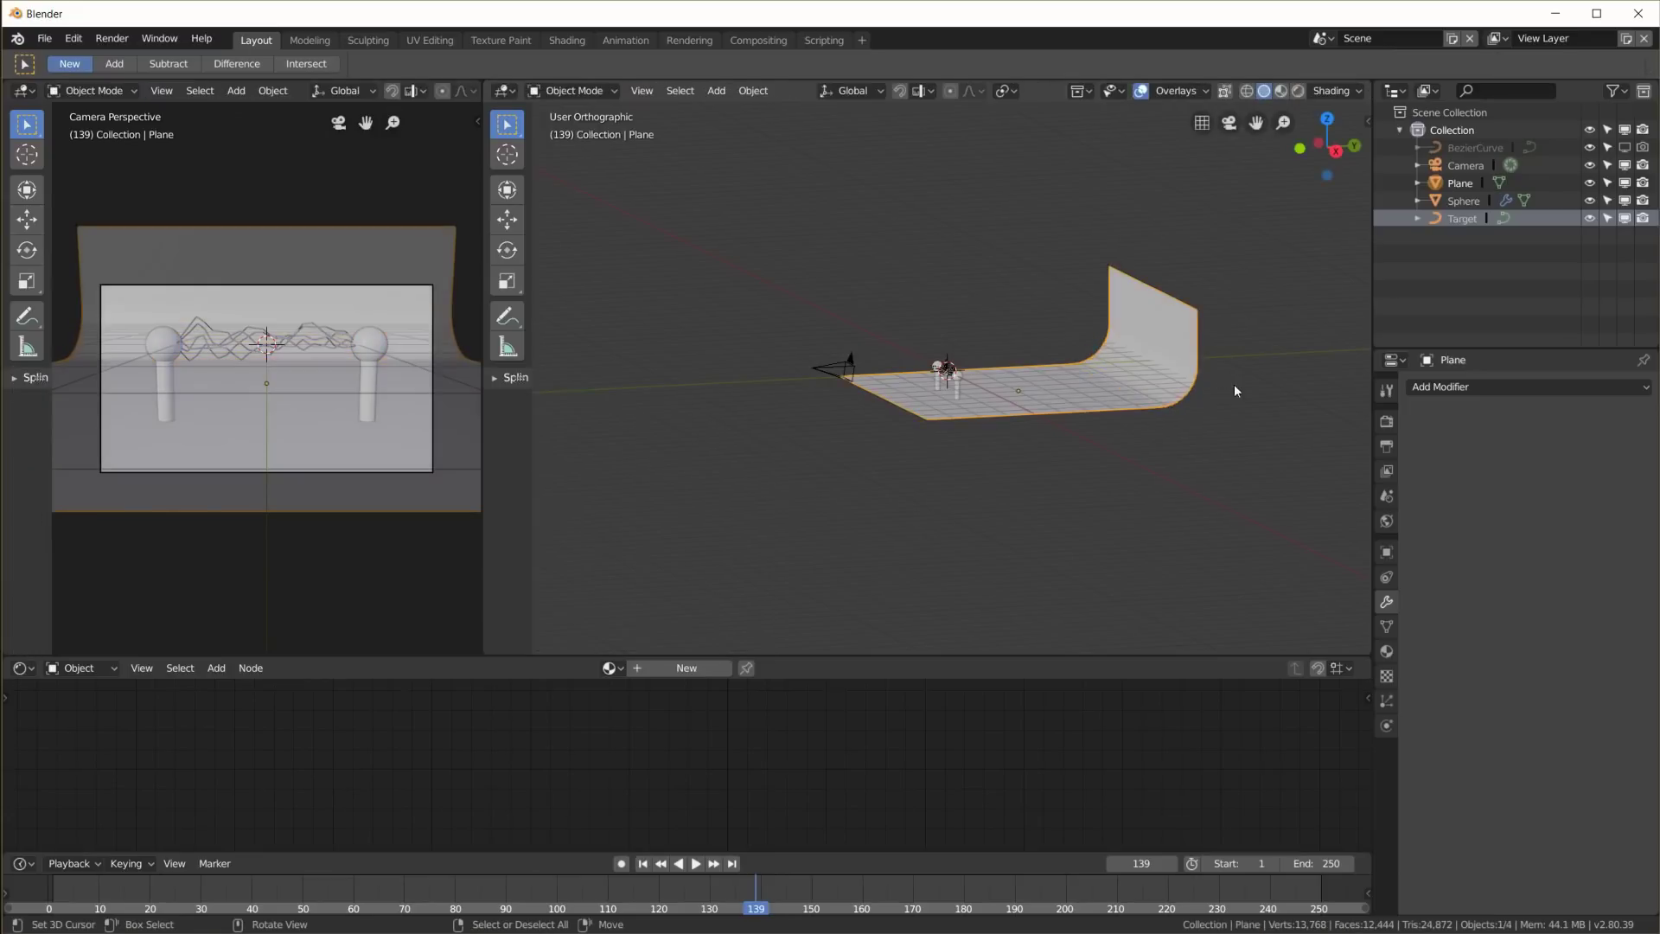
Shade the curved backdrop smooth and give it a new material
{"action": "right_click", "coordinate": [1158, 382]}
{"action": "left_click", "coordinate": [1129, 389]}
{"action": "scroll", "coordinate": [947, 413], "scroll_direction": "up", "scroll_amount": 8}
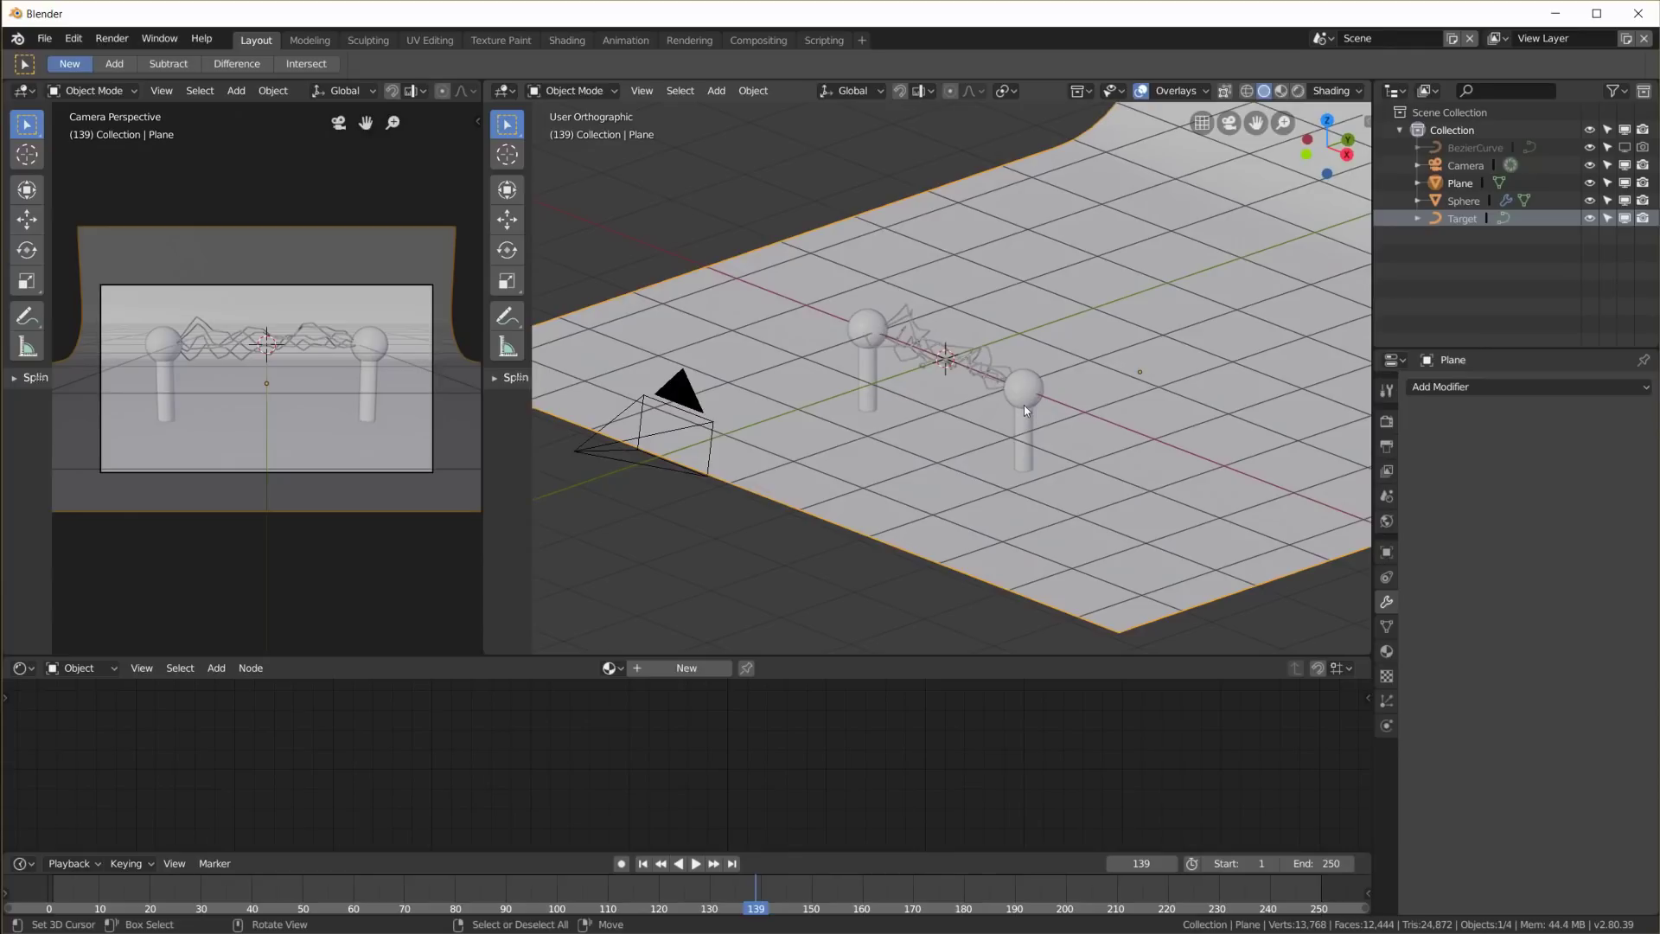
{"action": "left_click", "coordinate": [1387, 651]}
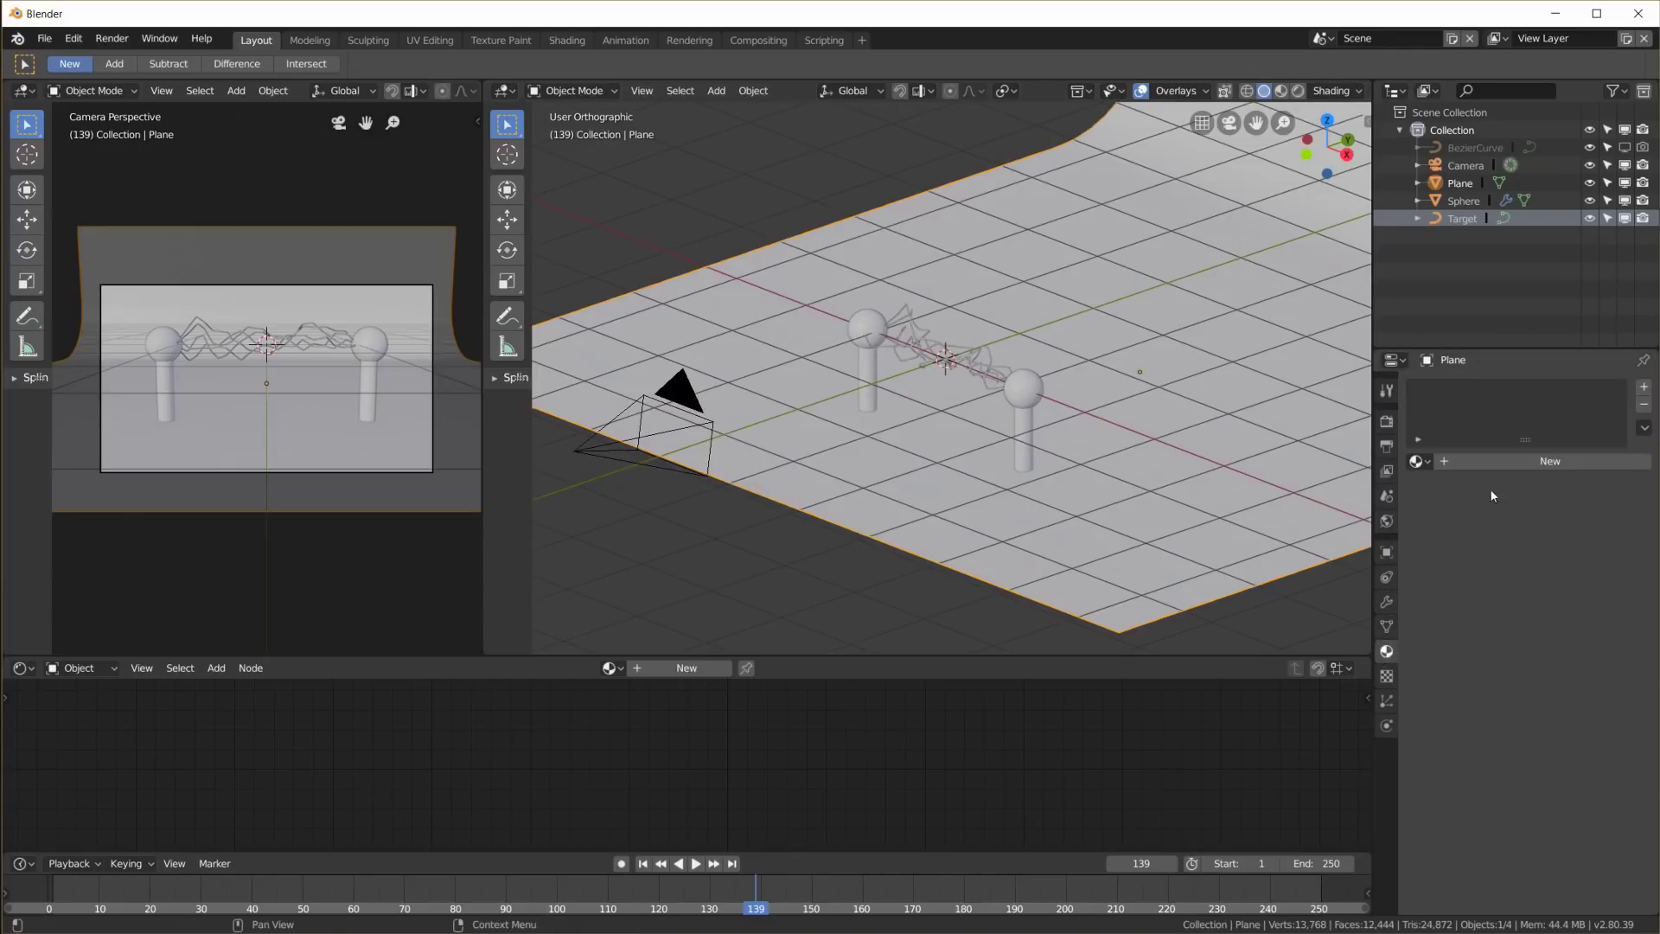
{"action": "left_click", "coordinate": [1474, 461]}
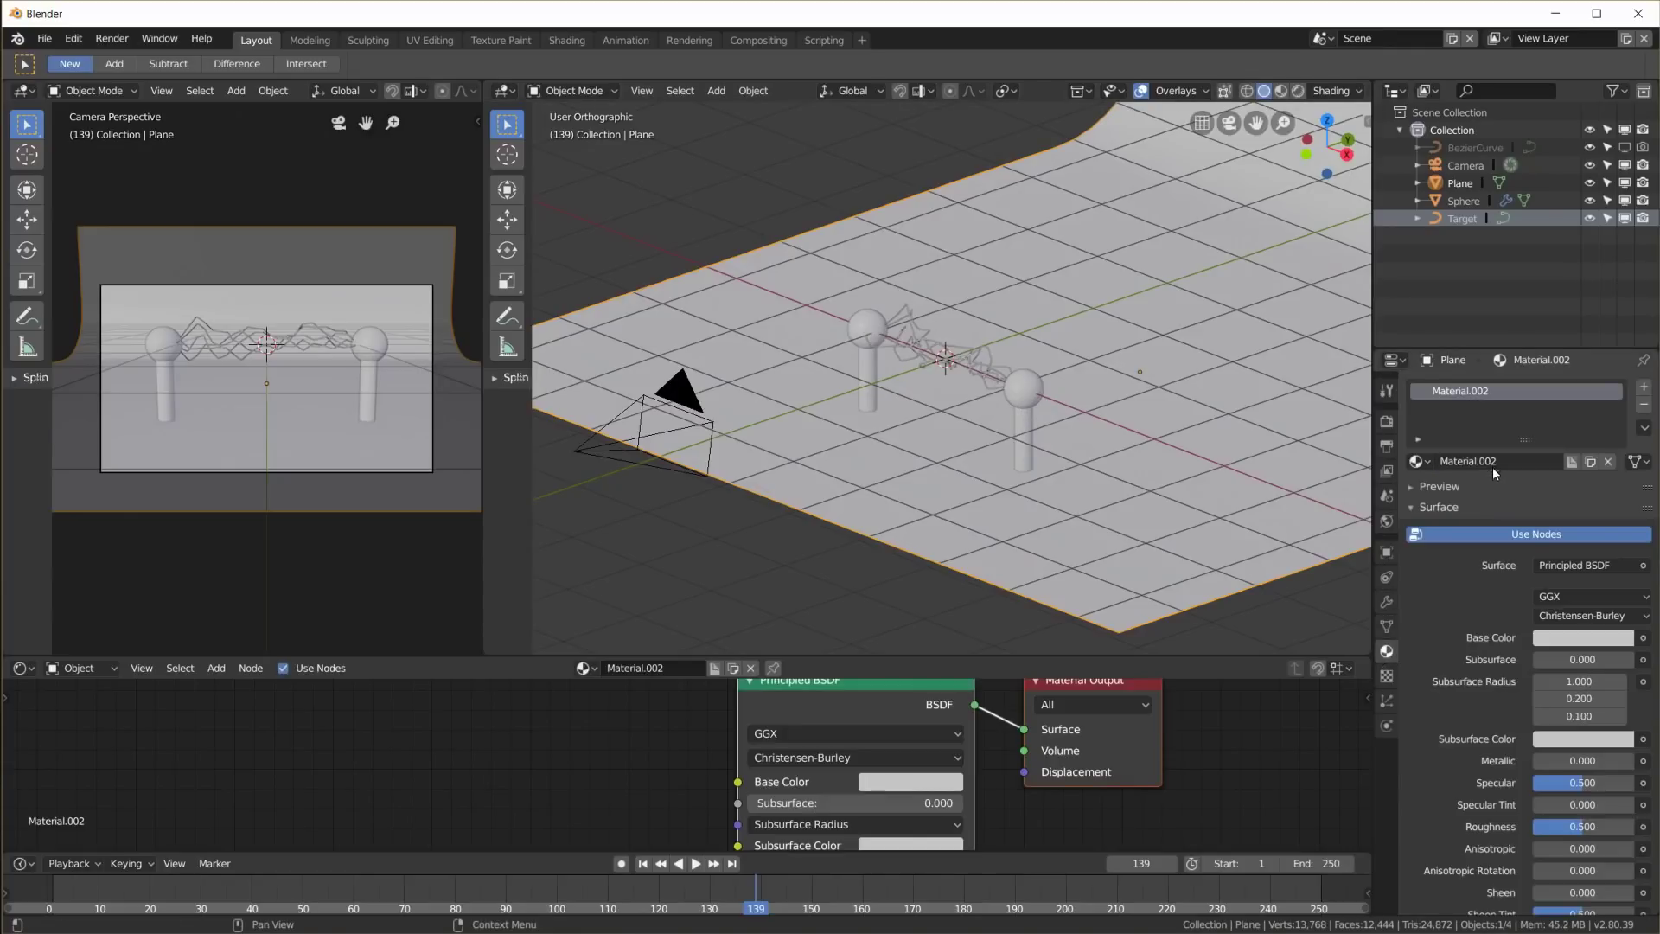
Give the electrodes a new material with Metallic set to 0.875
{"action": "left_click", "coordinate": [1011, 396]}
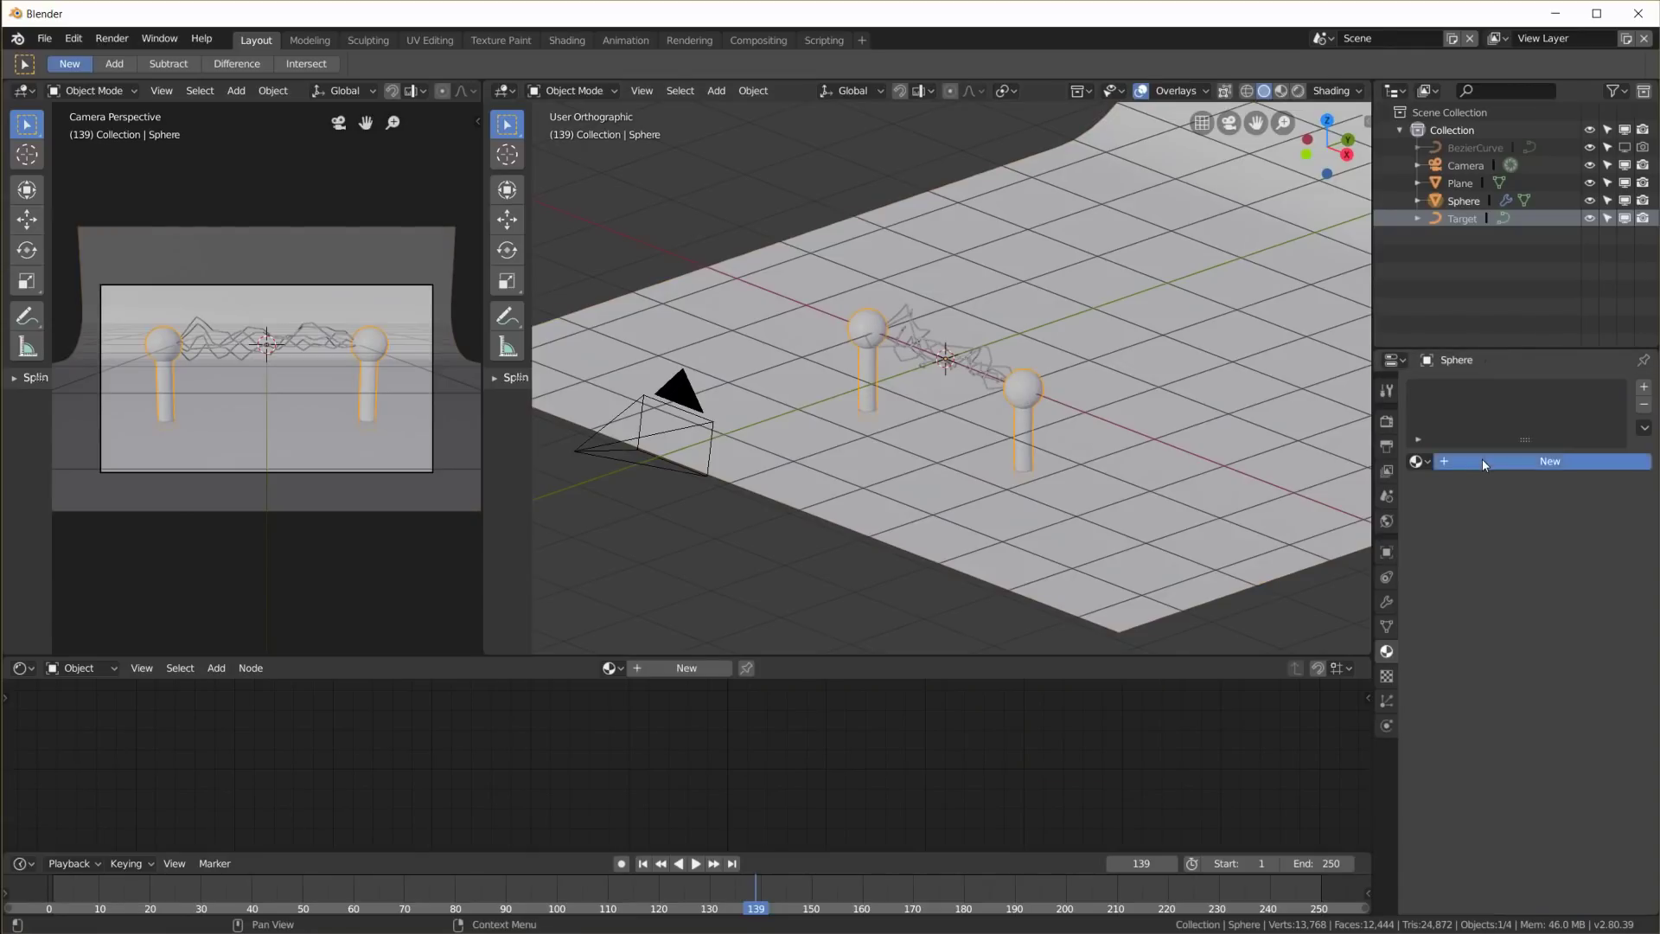
{"action": "left_click", "coordinate": [1526, 461]}
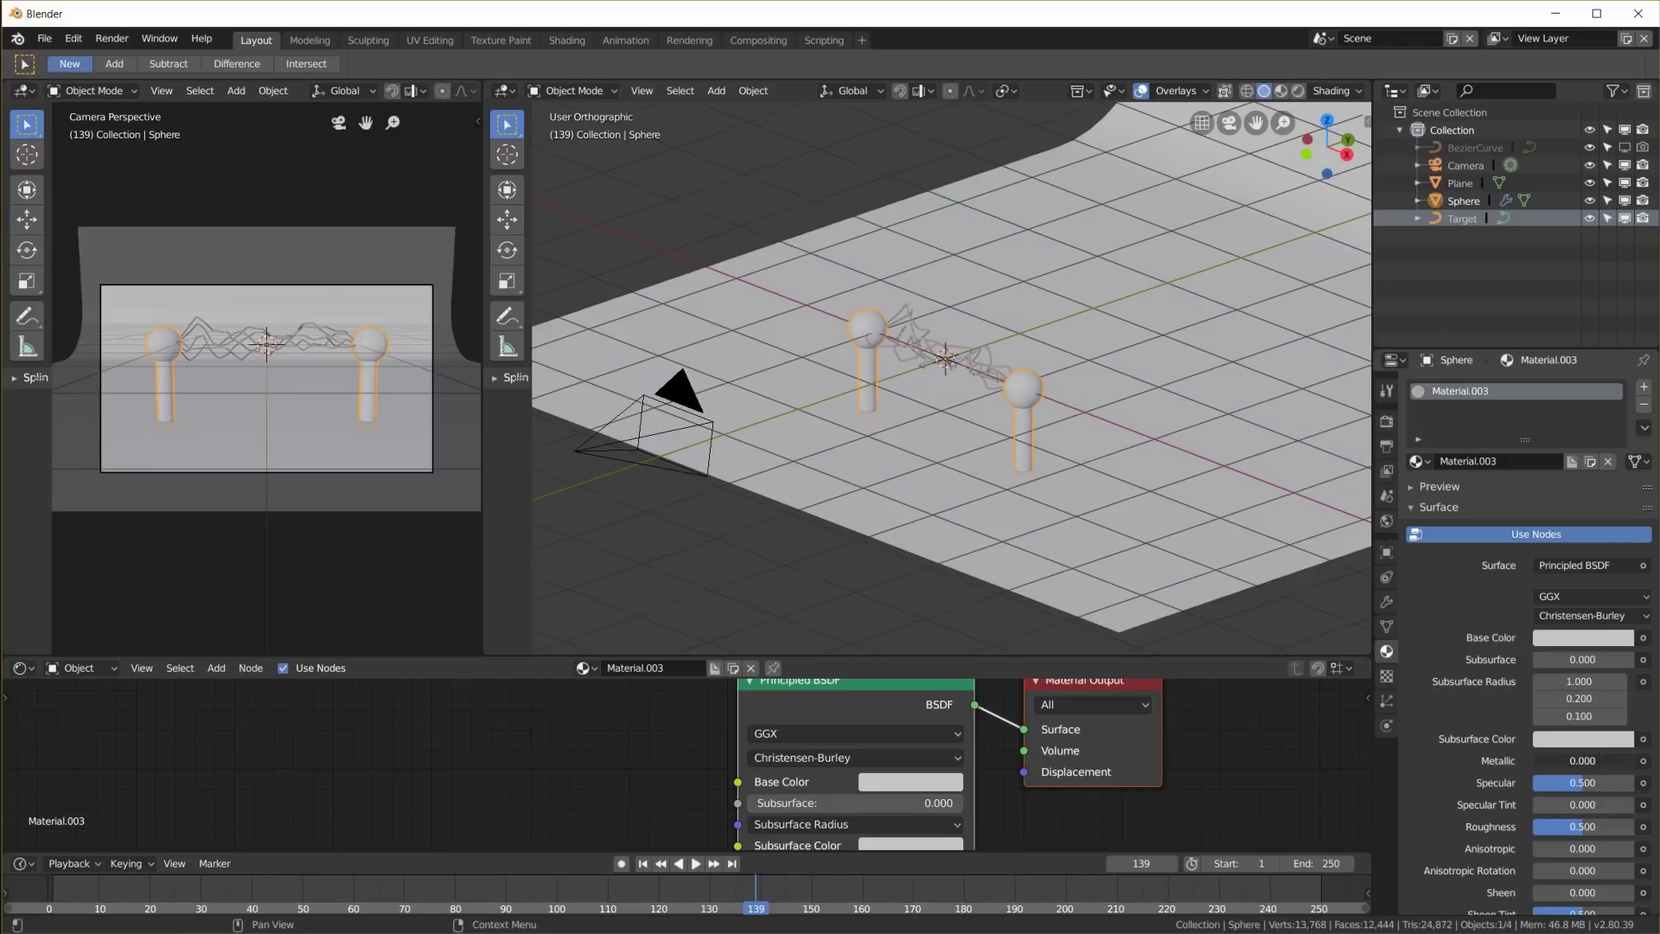
{"action": "left_click_drag", "start_coordinate": [1582, 760], "coordinate": [1595, 760]}
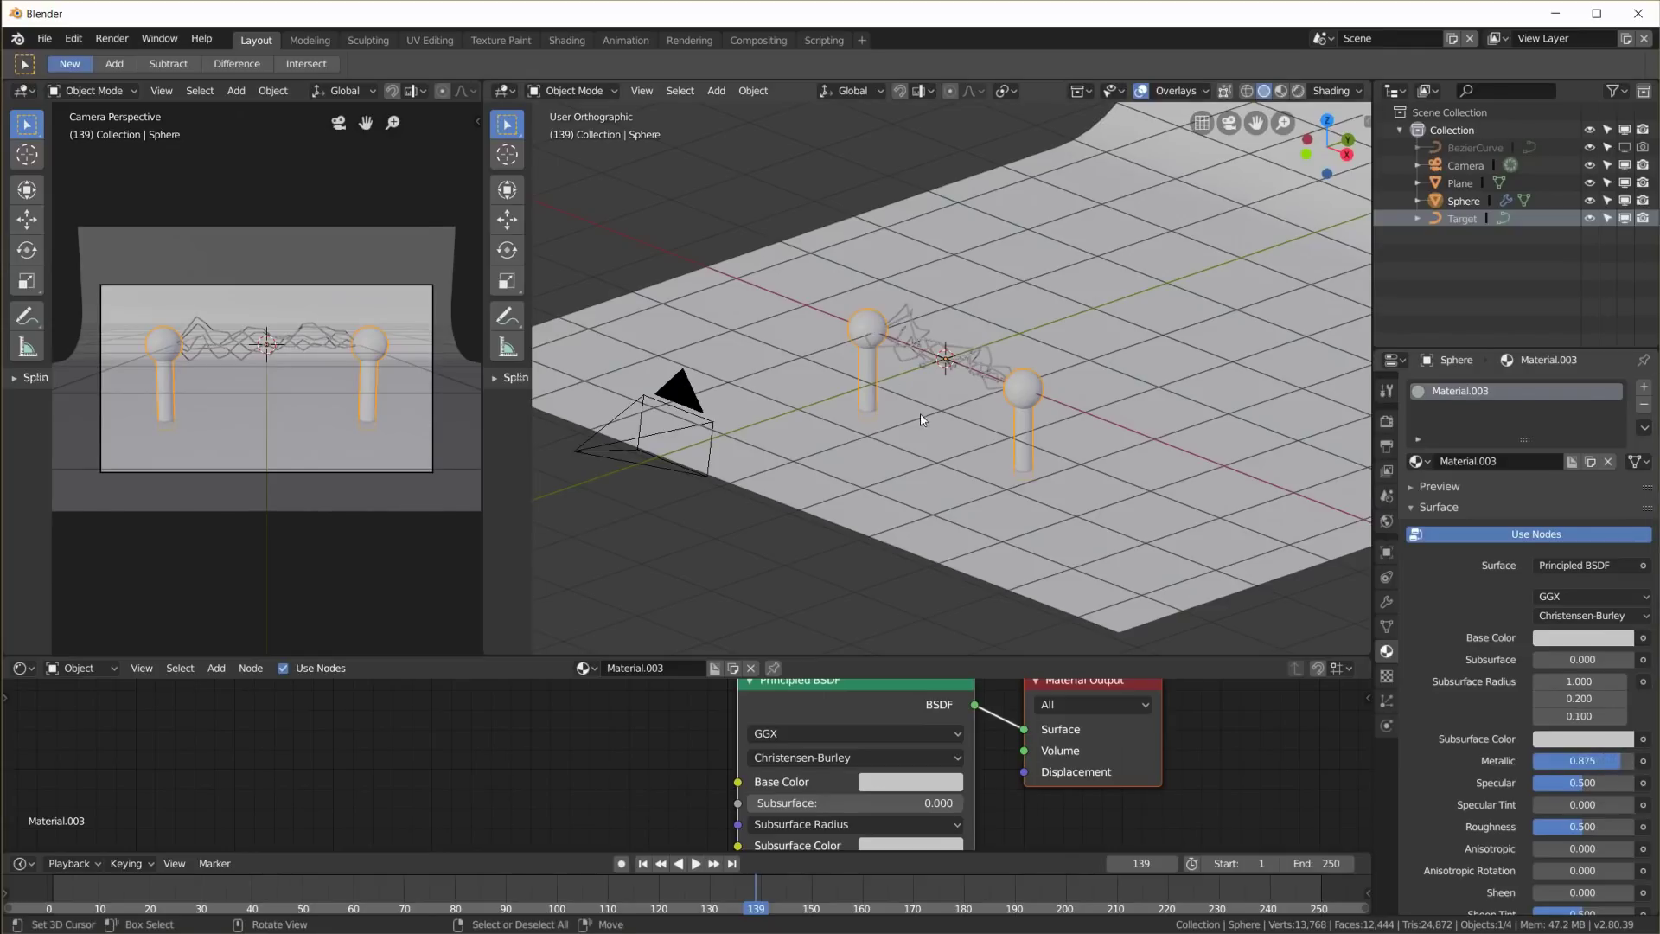
Widen the camera-view area, switch it to rendered shading, and keep it looking through the camera
{"action": "scroll", "coordinate": [920, 415], "scroll_direction": "up", "scroll_amount": 2}
{"action": "scroll", "coordinate": [305, 365], "scroll_direction": "up", "scroll_amount": 2}
{"action": "left_click_drag", "start_coordinate": [481, 420], "coordinate": [720, 363]}
{"action": "middle_click_drag", "start_coordinate": [684, 94], "coordinate": [599, 97]}
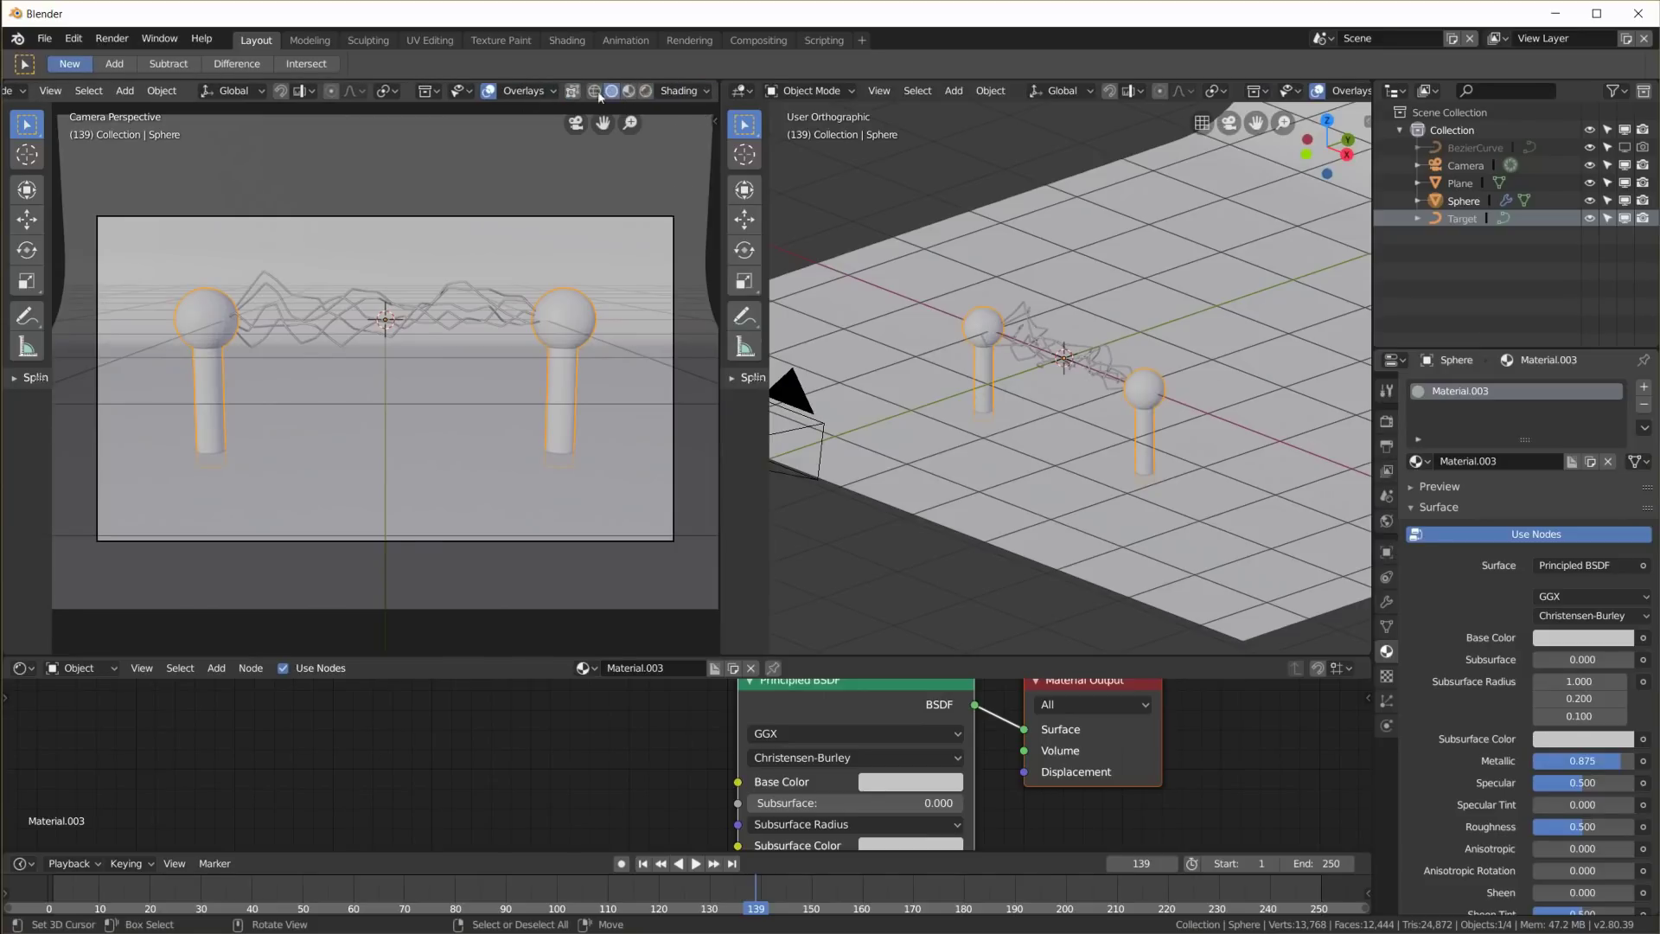
{"action": "left_click", "coordinate": [647, 91]}
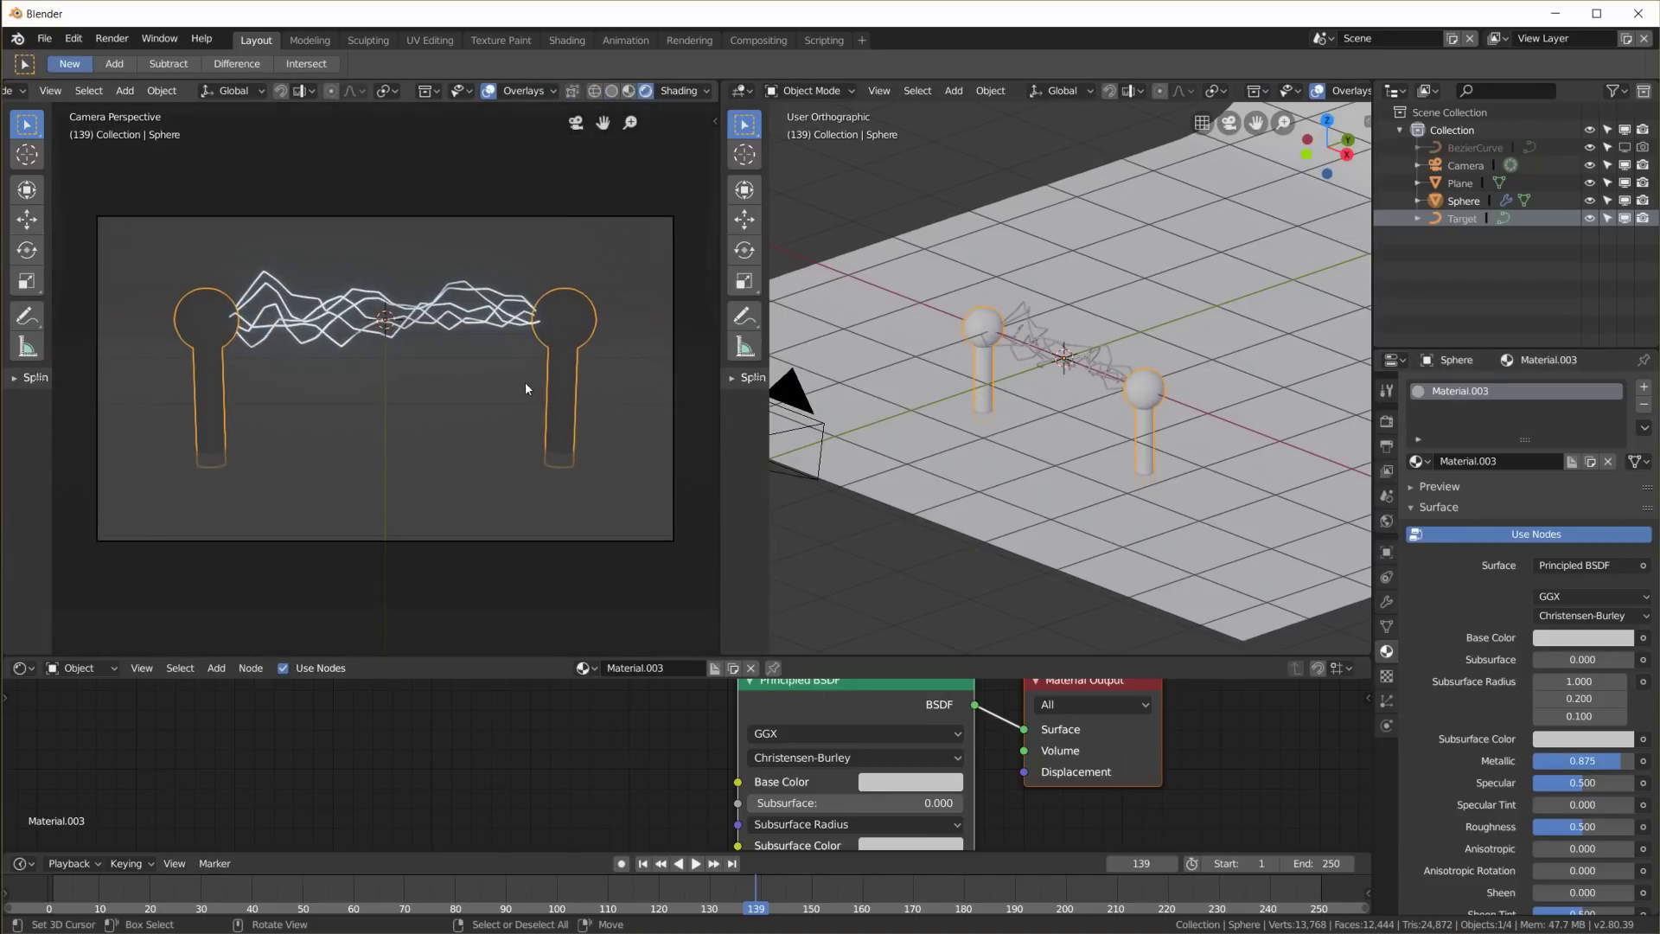
{"action": "middle_click_drag", "start_coordinate": [526, 382], "coordinate": [560, 396]}
{"action": "scroll", "coordinate": [555, 405], "scroll_direction": "up", "scroll_amount": 3}
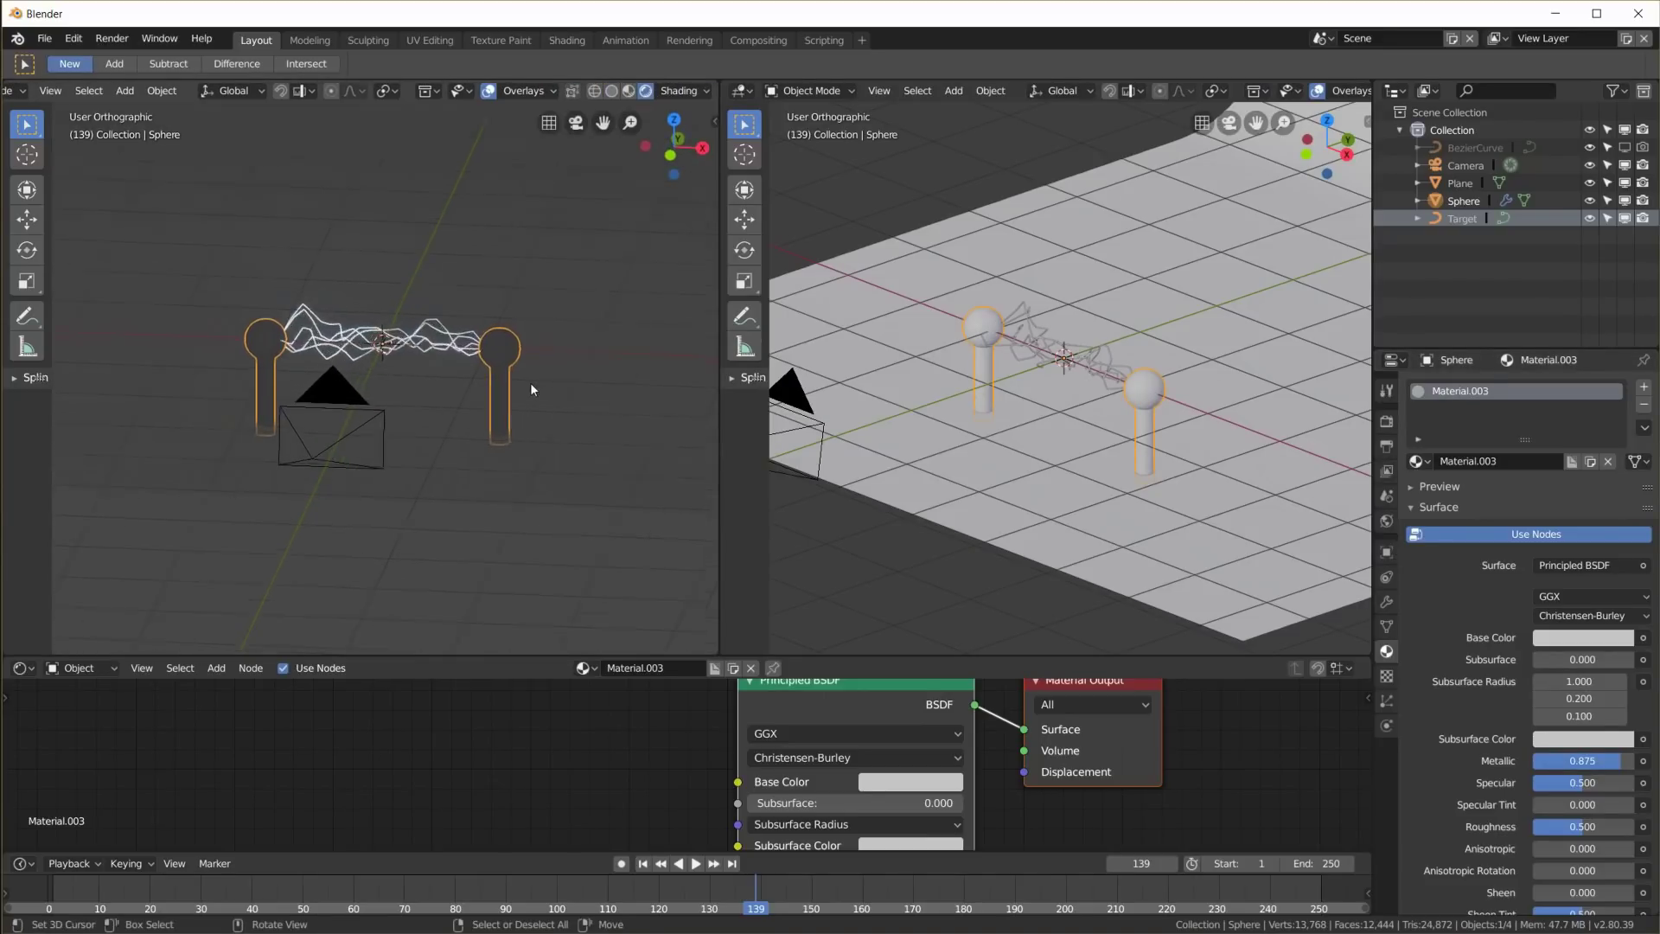
{"action": "key", "text": "KP_0"}
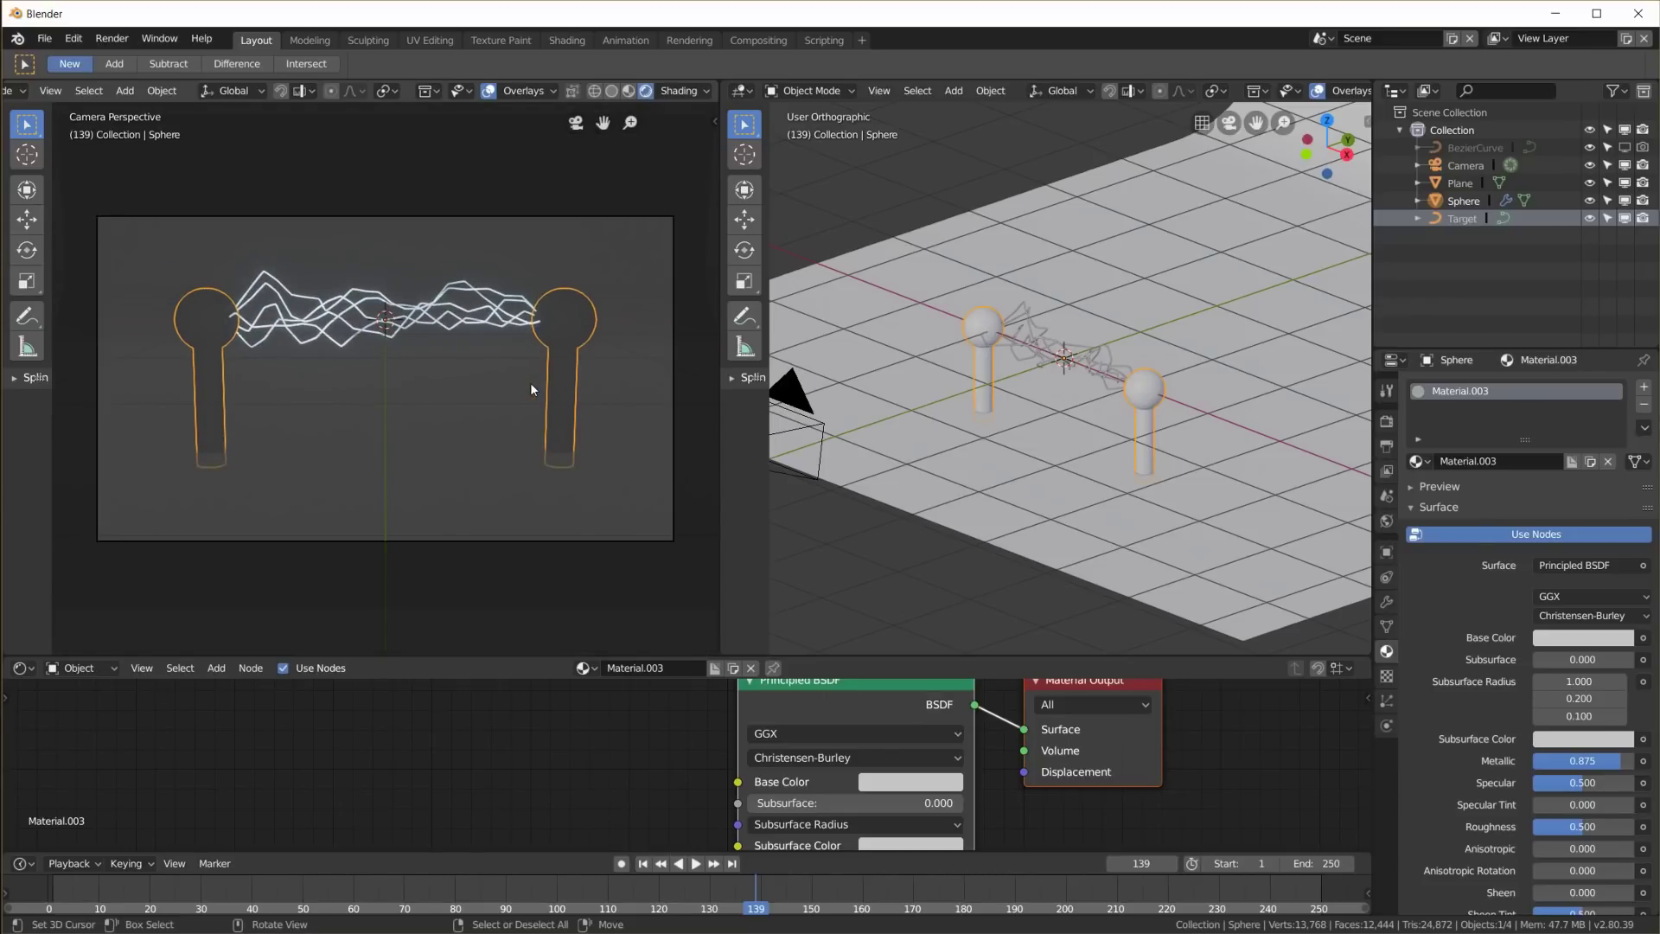
Set the world background color to black
{"action": "left_click", "coordinate": [1386, 522]}
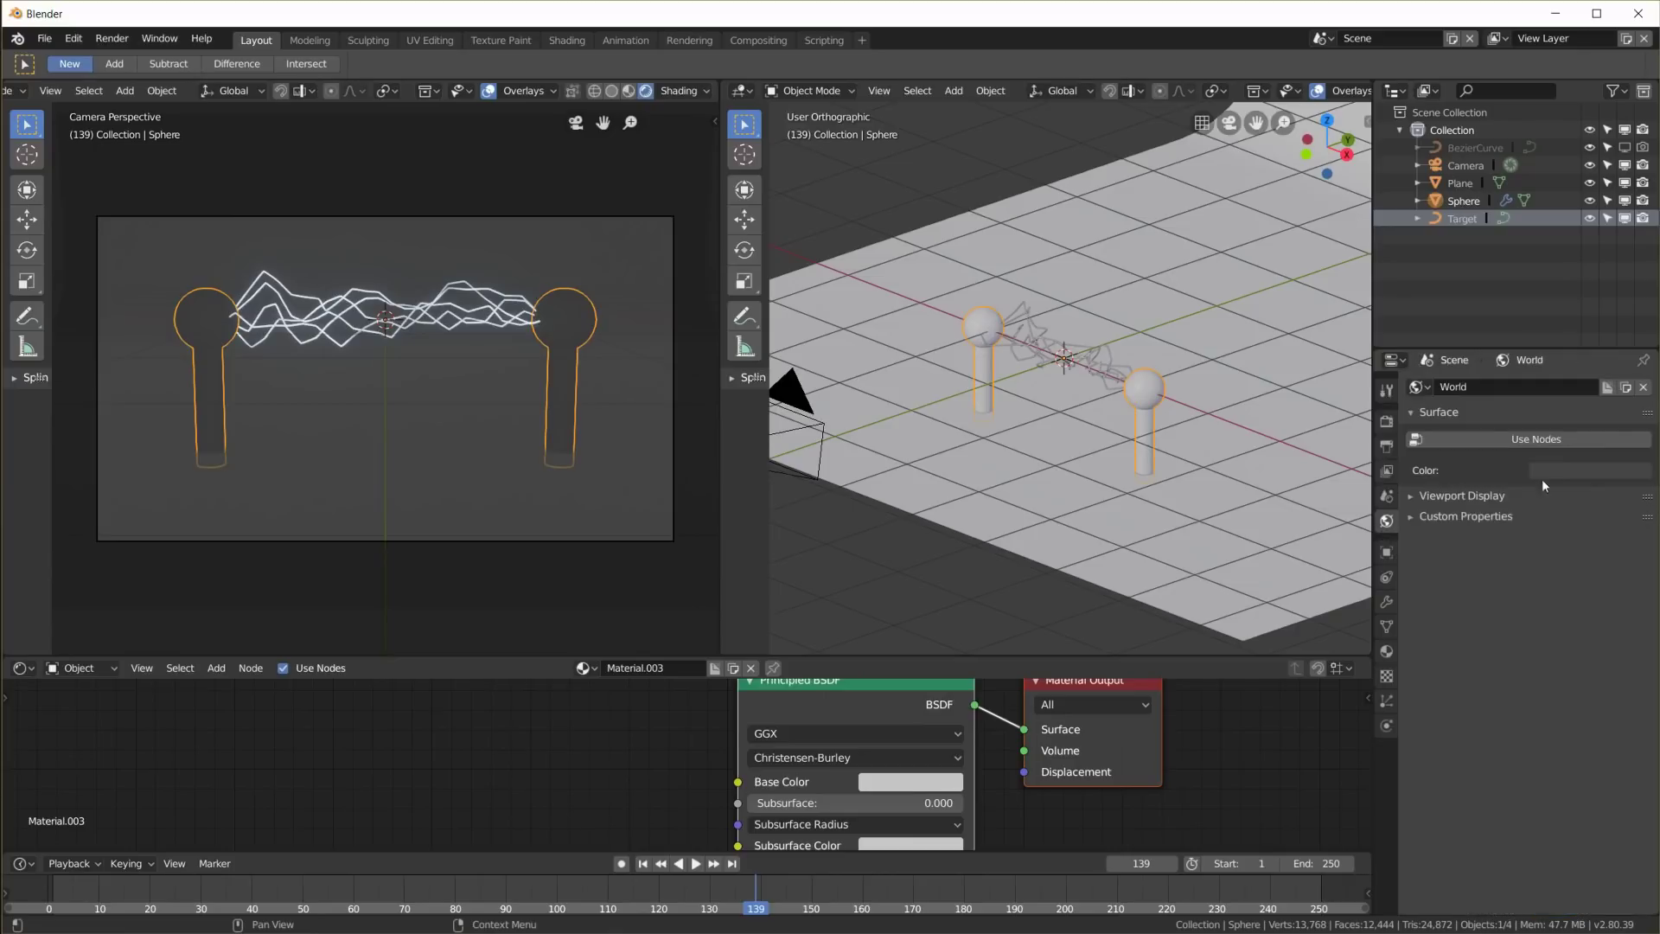
{"action": "left_click", "coordinate": [1626, 471]}
{"action": "left_click_drag", "start_coordinate": [1640, 355], "coordinate": [1640, 363]}
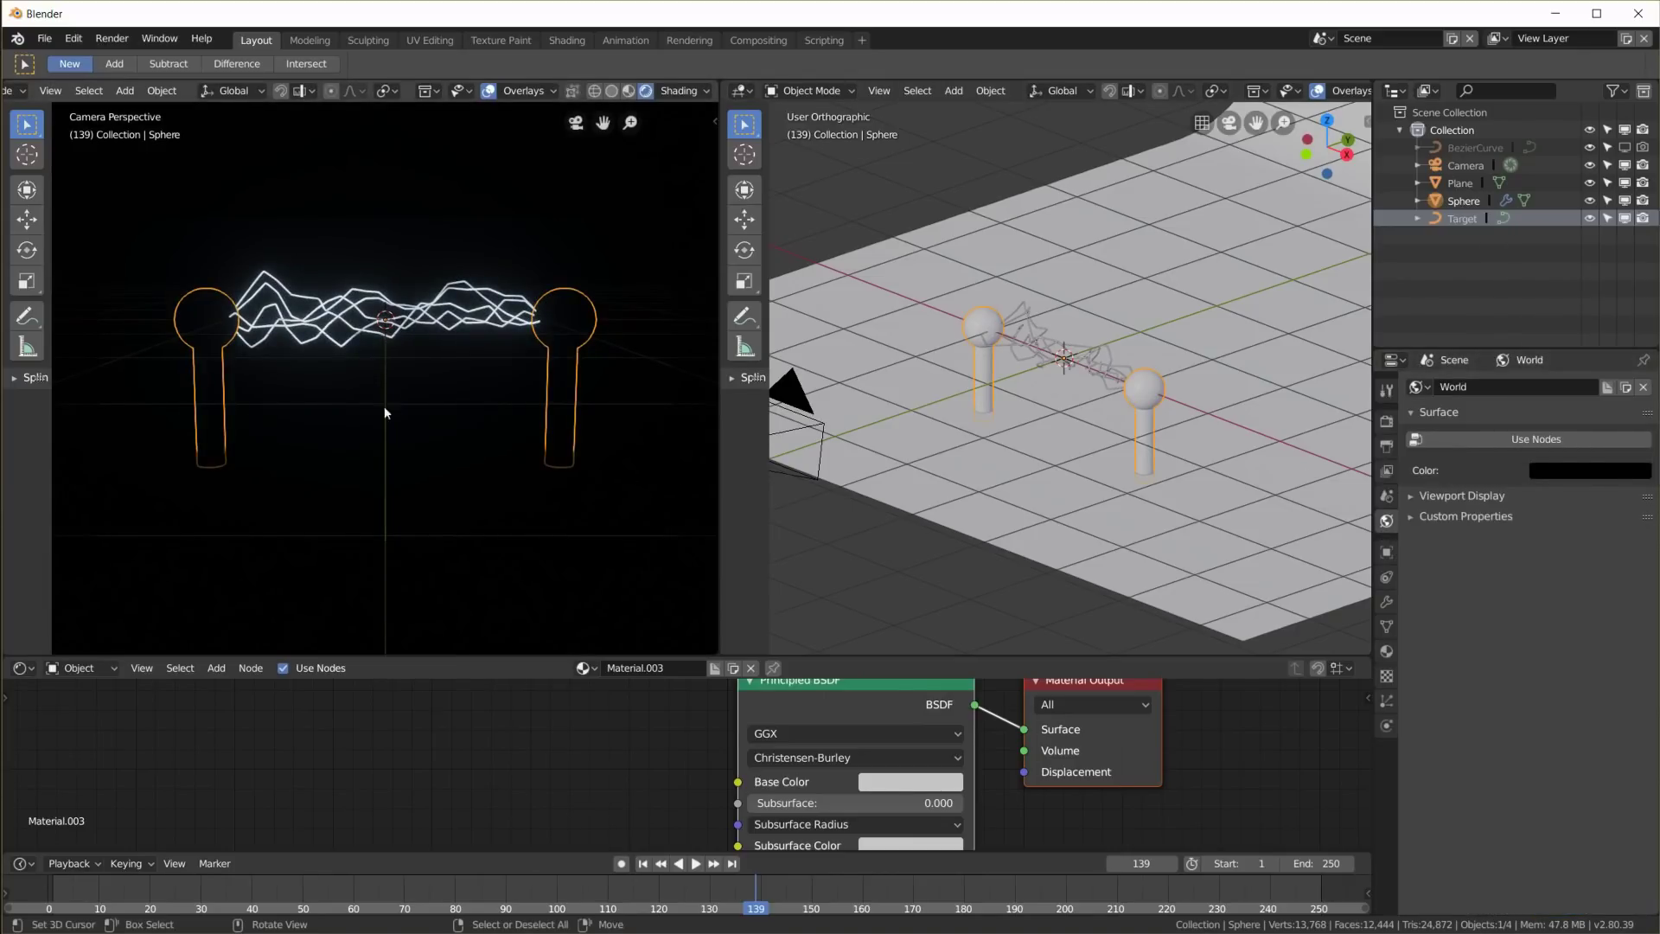
Add a point light at the world origin, in the middle of the sparks between the electrodes
{"action": "scroll", "coordinate": [1046, 337], "scroll_direction": "up", "scroll_amount": 2}
{"action": "left_click", "coordinate": [1025, 302]}
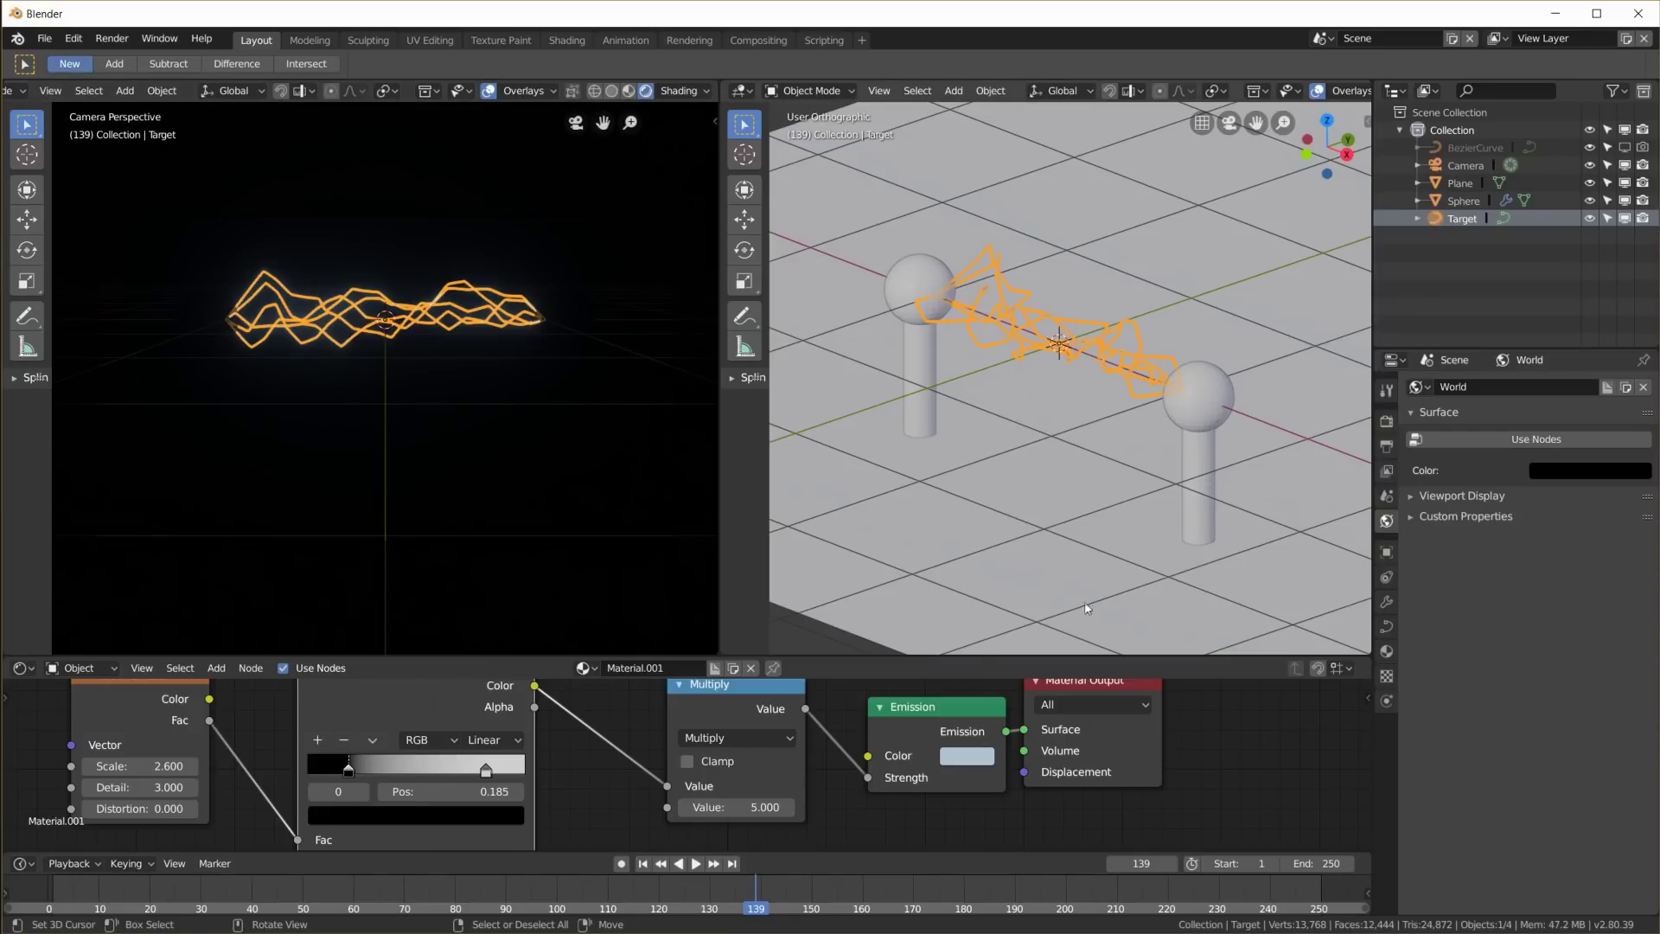
{"action": "scroll", "coordinate": [993, 756], "scroll_direction": "down", "scroll_amount": 4}
{"action": "mouse_move", "coordinate": [1080, 360]}
{"action": "middle_mouse_down"}
{"action": "mouse_move", "coordinate": [1141, 403]}
{"action": "mouse_move", "coordinate": [1050, 421]}
{"action": "mouse_move", "coordinate": [1070, 389]}
{"action": "middle_mouse_up"}
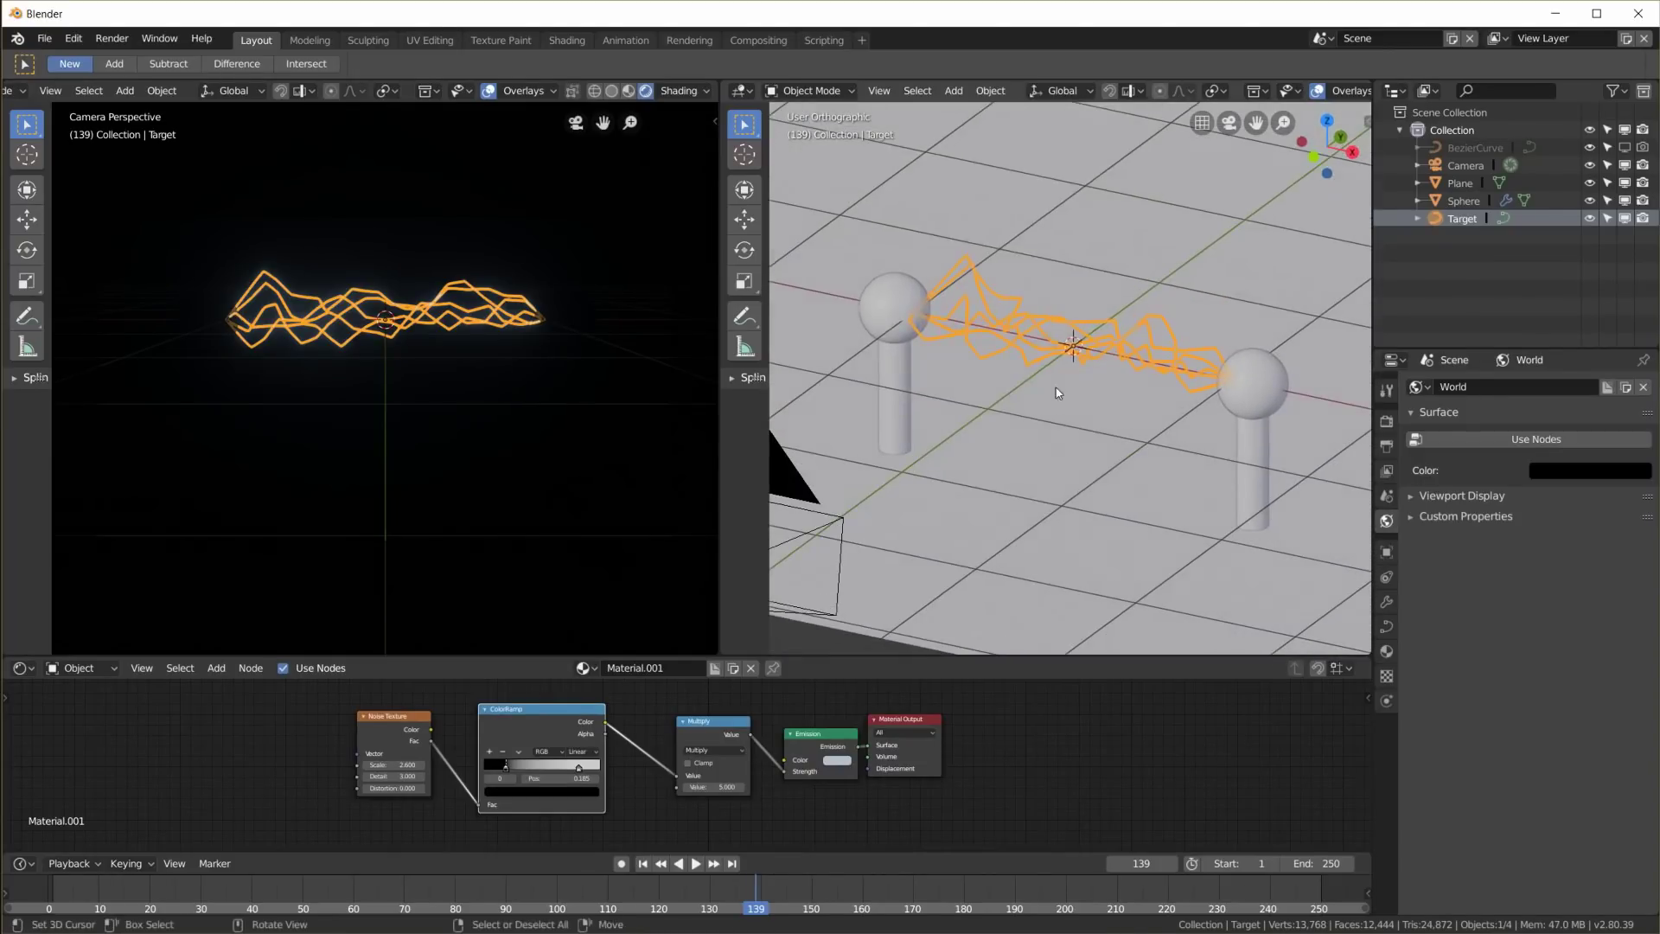
{"action": "key", "text": "shift+a"}
{"action": "mouse_move", "coordinate": [1061, 404]}
{"action": "left_click", "coordinate": [1163, 412]}
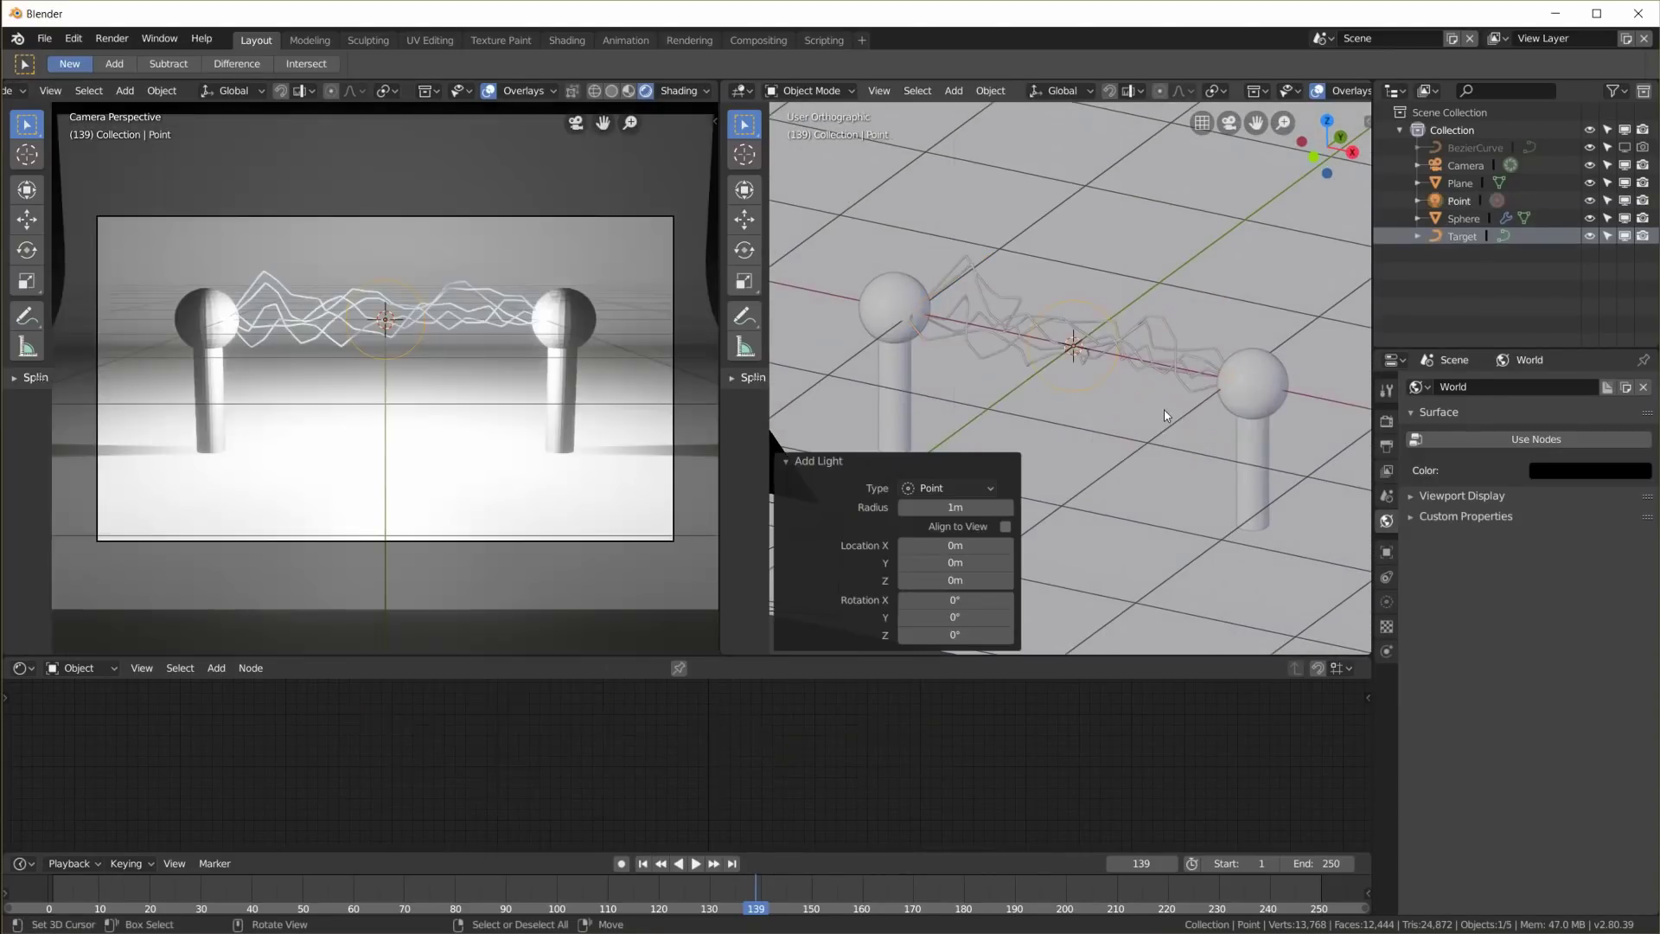
Set the point light's energy to 1 and its color to a pale blue of about R 0.707, G 0.897, B 1.000
{"action": "left_click", "coordinate": [1387, 601]}
{"action": "left_click", "coordinate": [1548, 501]}
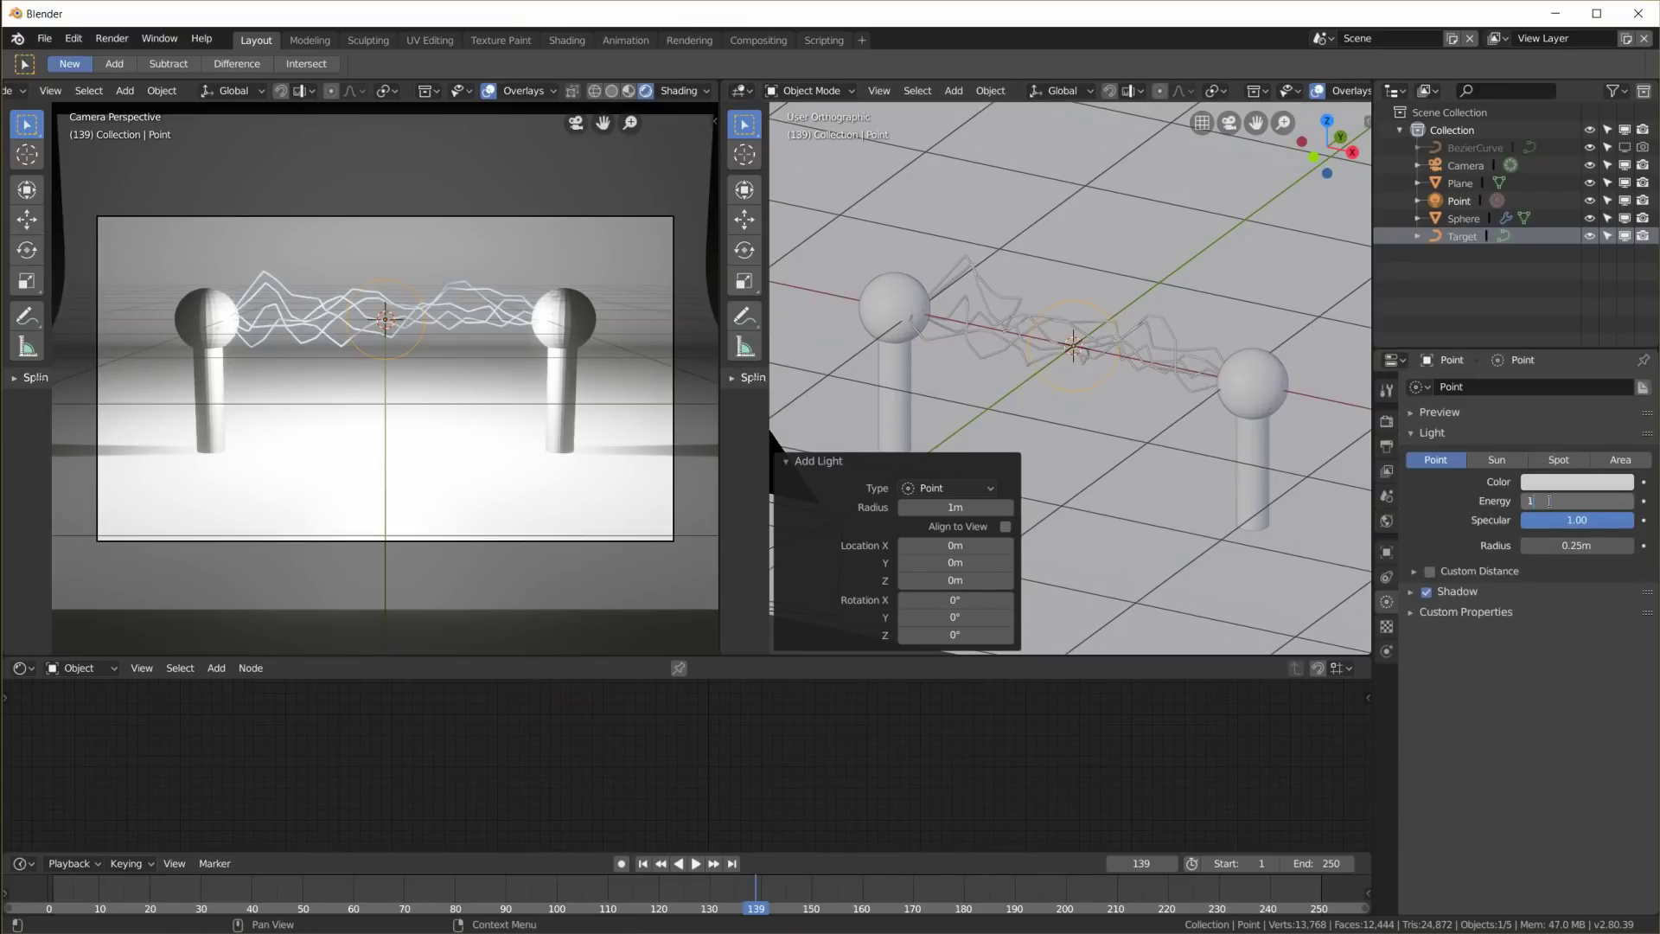
{"action": "type", "text": "1"}
{"action": "key", "text": "Return"}
{"action": "left_click", "coordinate": [1560, 482]}
{"action": "left_click_drag", "start_coordinate": [1551, 298], "coordinate": [1545, 301]}
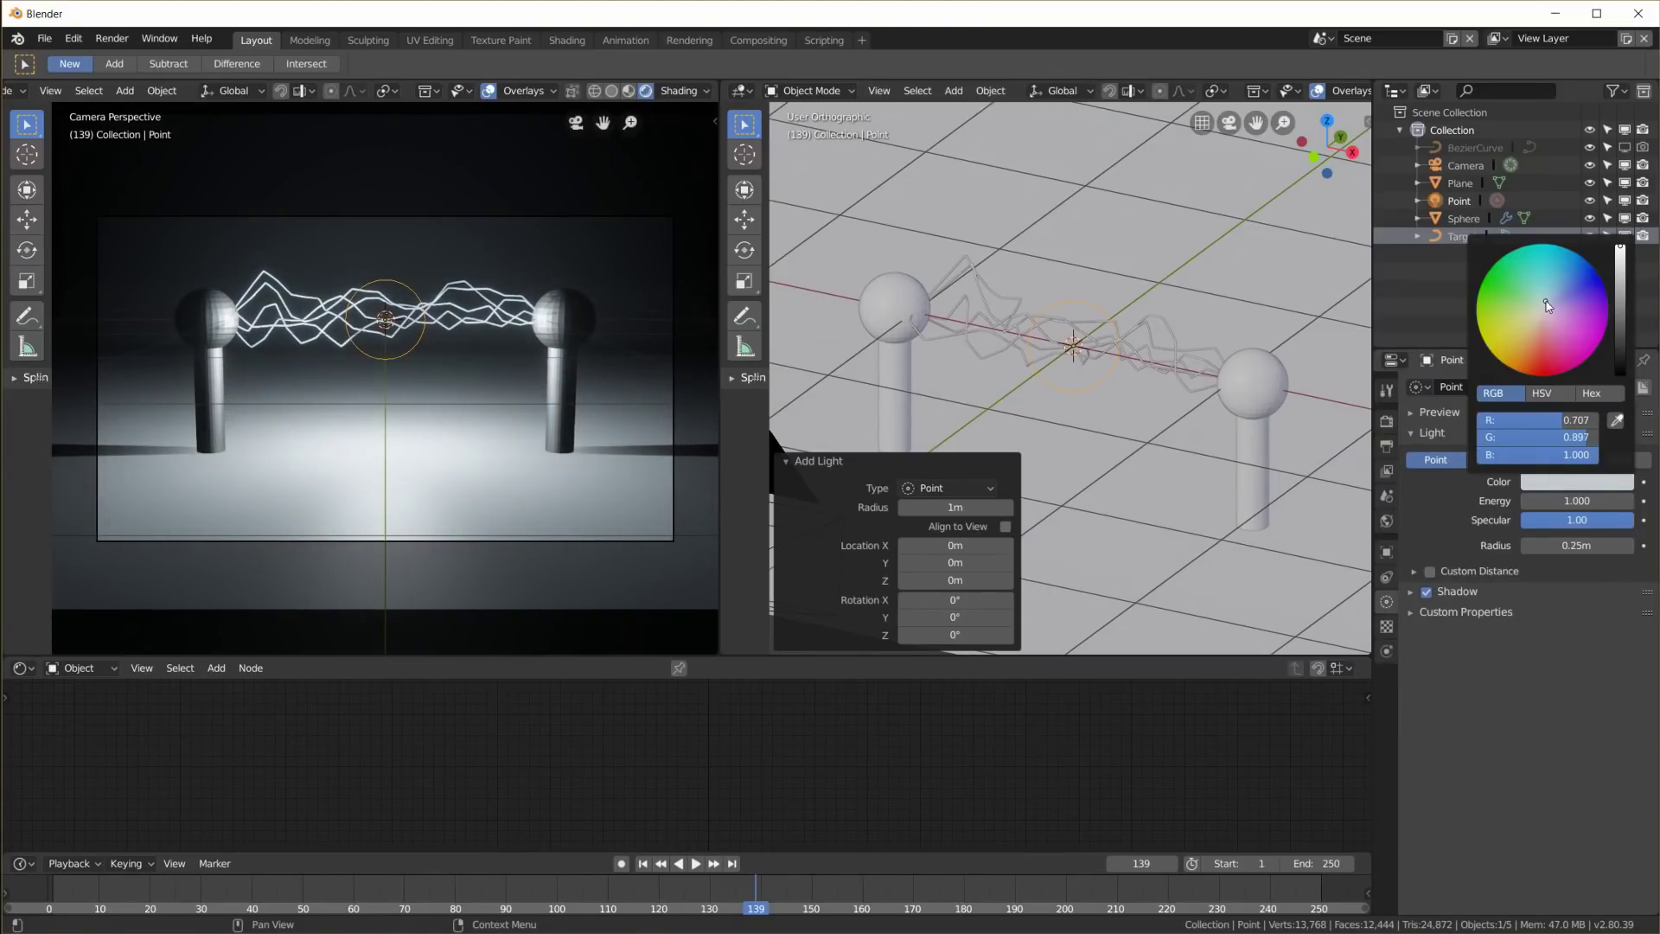
Apply smooth shading to the metallic sphere-and-post electrodes
{"action": "left_click", "coordinate": [891, 300]}
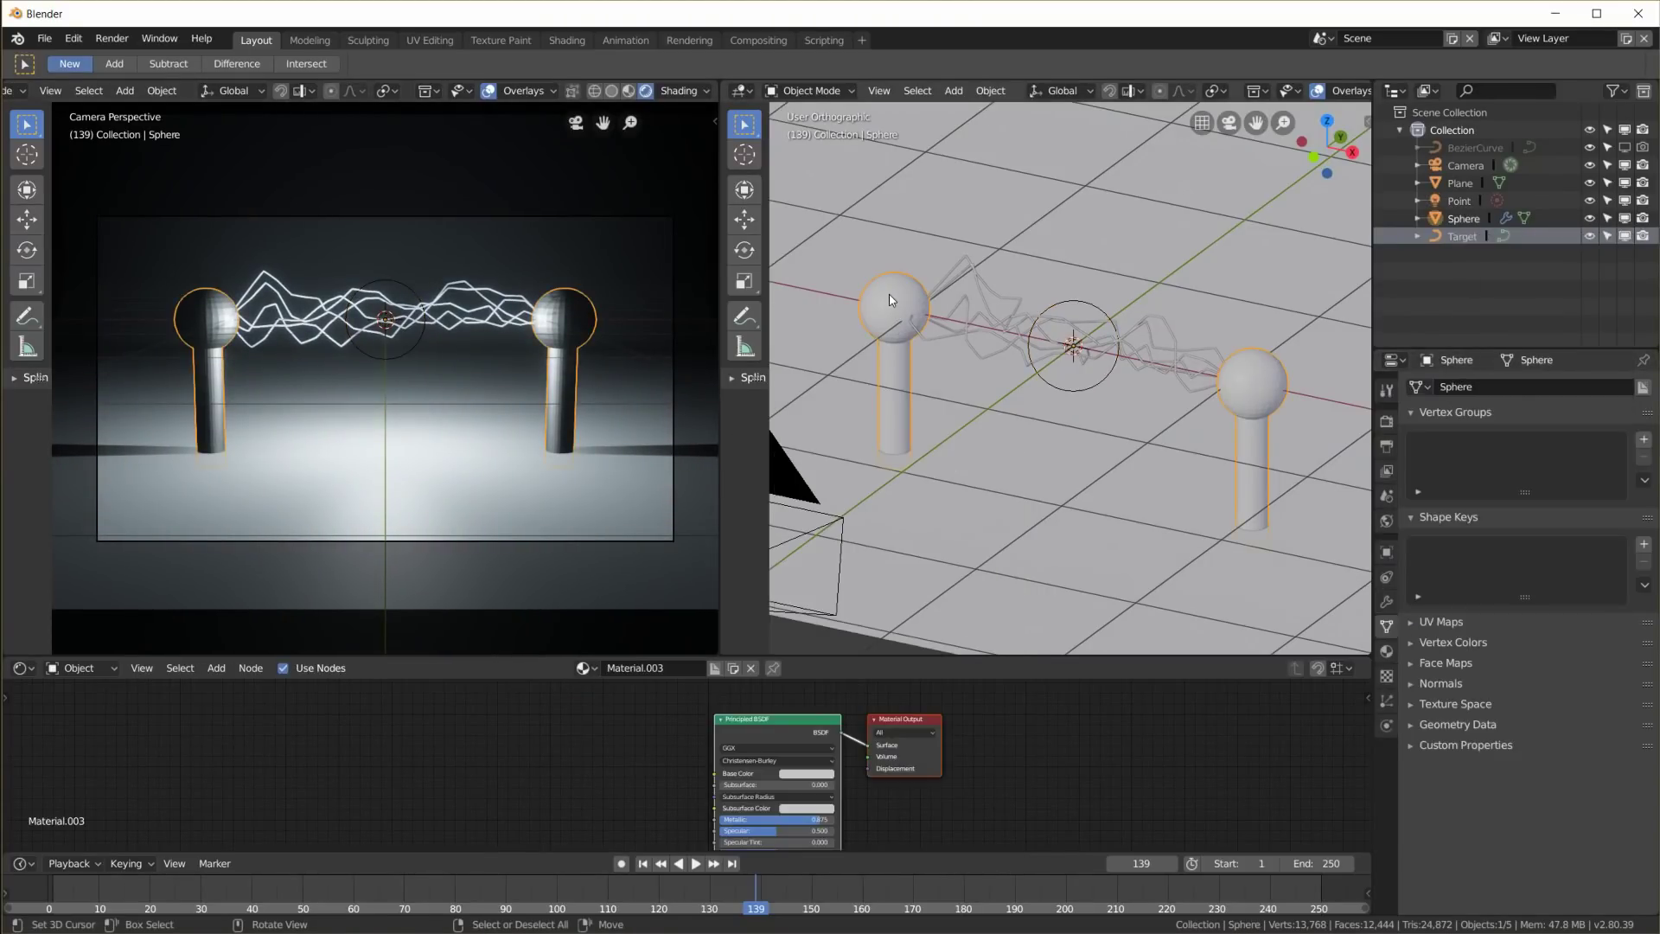
{"action": "right_click", "coordinate": [972, 448]}
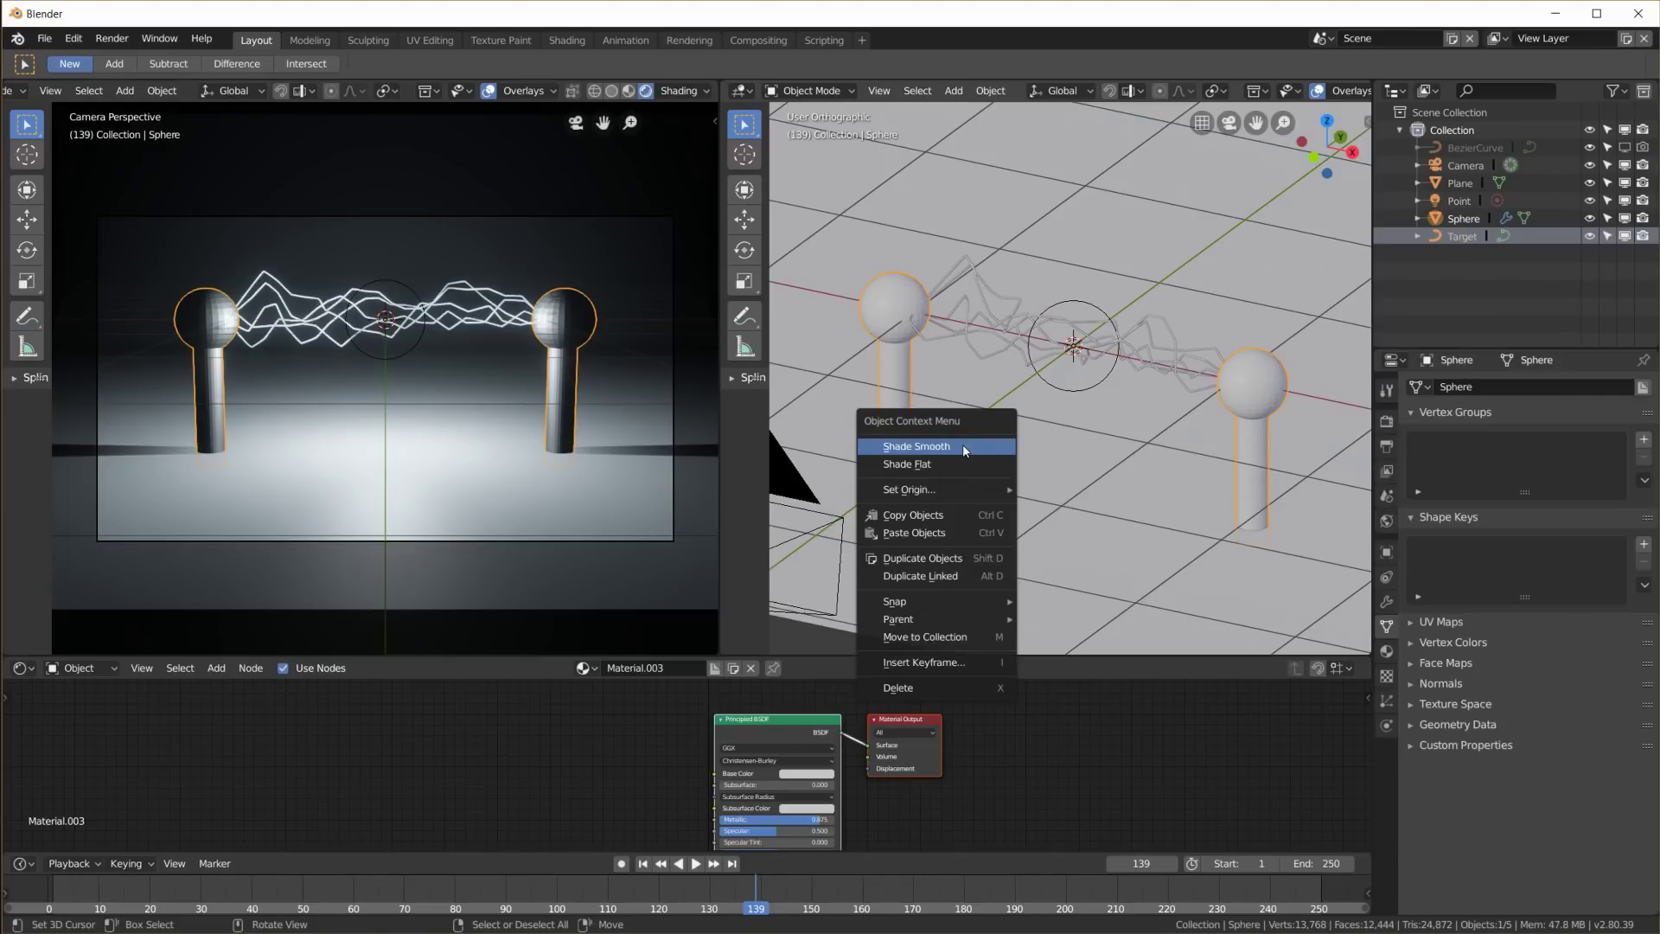
{"action": "left_click", "coordinate": [963, 446]}
{"action": "scroll", "coordinate": [286, 381], "scroll_direction": "down", "scroll_amount": 1}
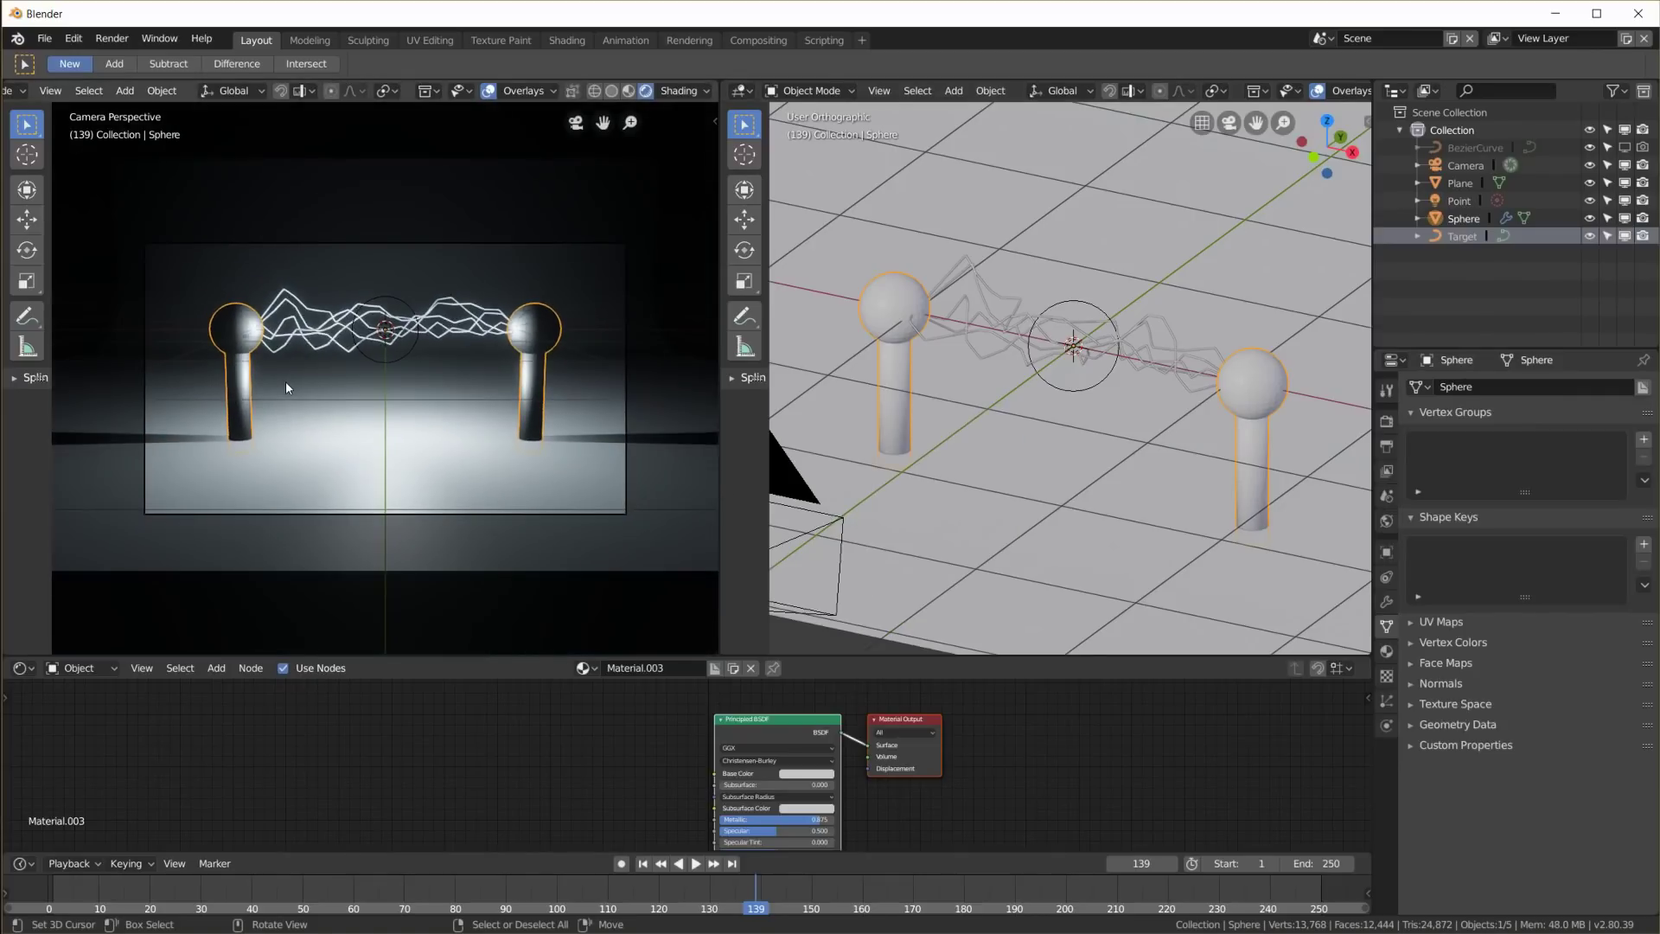
Return the animation to frame 1 and save the project as rec02.blend
{"action": "left_click", "coordinate": [642, 862]}
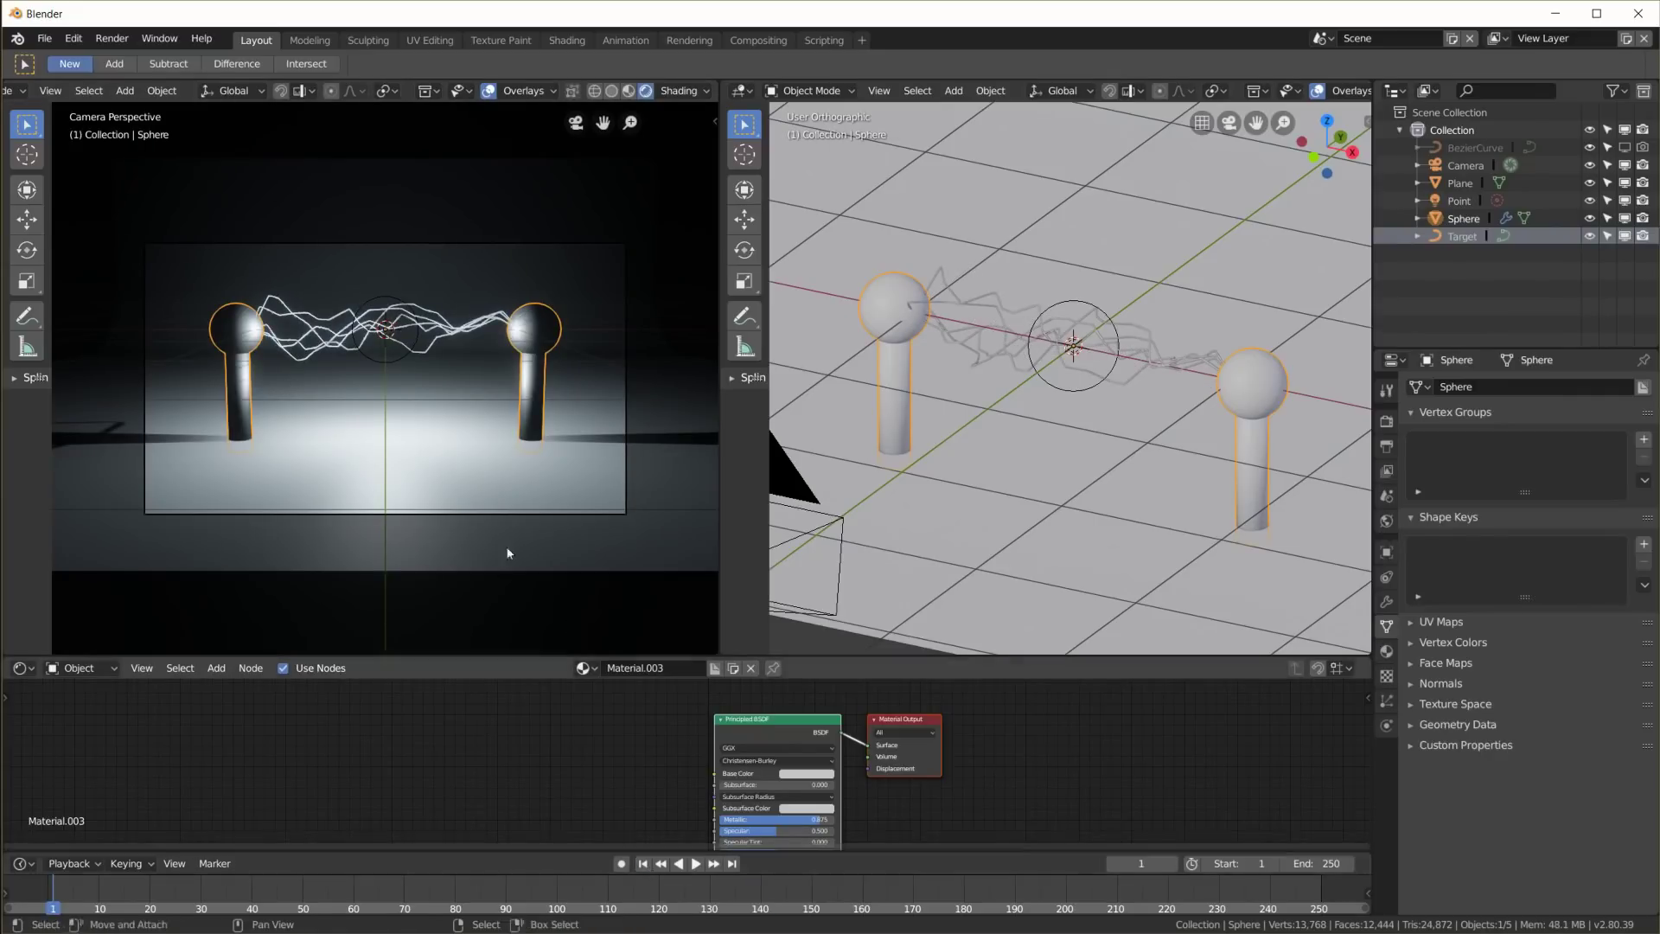
{"action": "left_click", "coordinate": [44, 38]}
{"action": "left_click", "coordinate": [79, 192]}
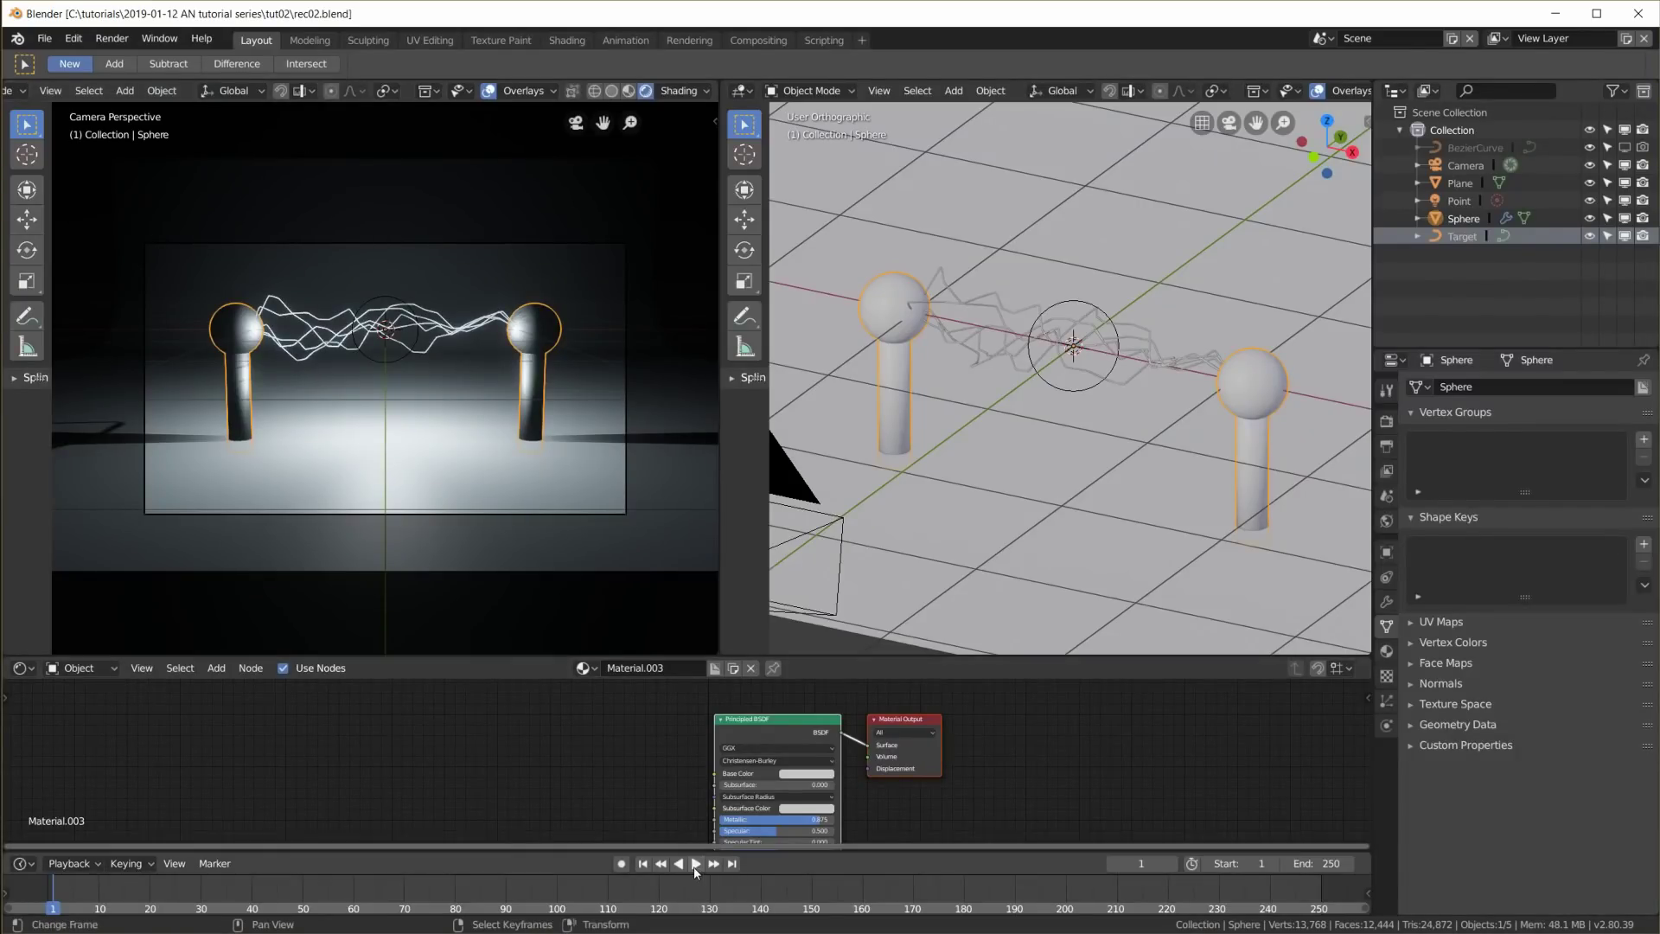
Play back the spark animation in short runs and examine the sparks up close in the camera view
{"action": "left_click", "coordinate": [695, 863]}
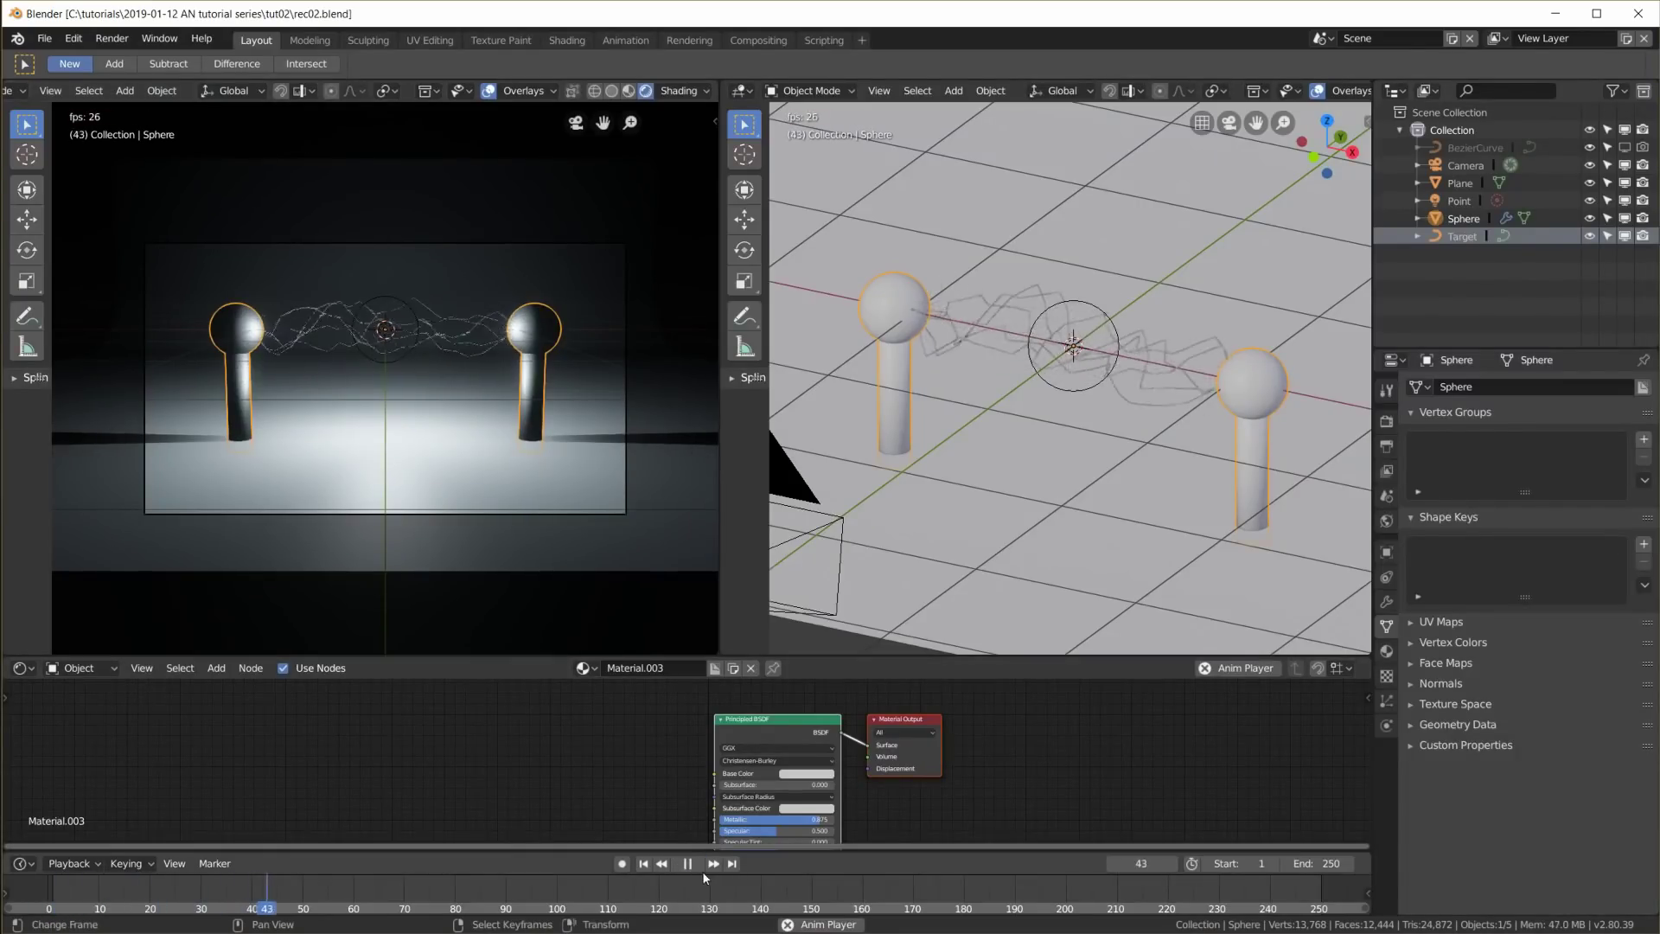
{"action": "left_click", "coordinate": [687, 863]}
{"action": "scroll", "coordinate": [380, 247], "scroll_direction": "up", "scroll_amount": 5}
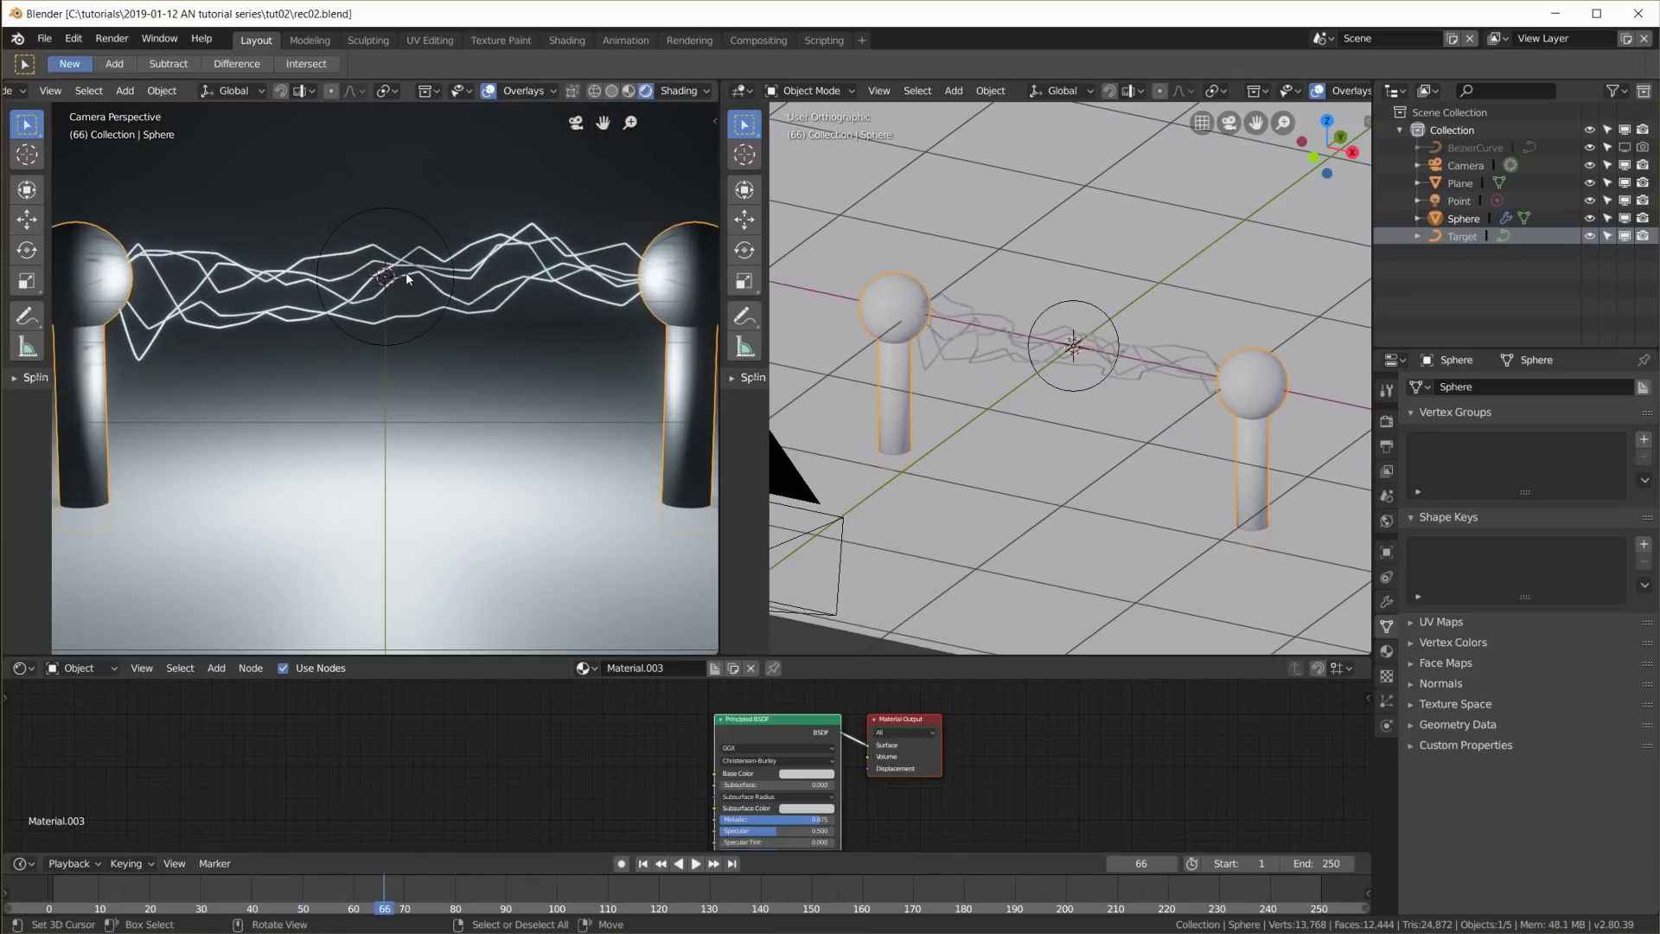
{"action": "scroll", "coordinate": [406, 271], "scroll_direction": "down", "scroll_amount": 4}
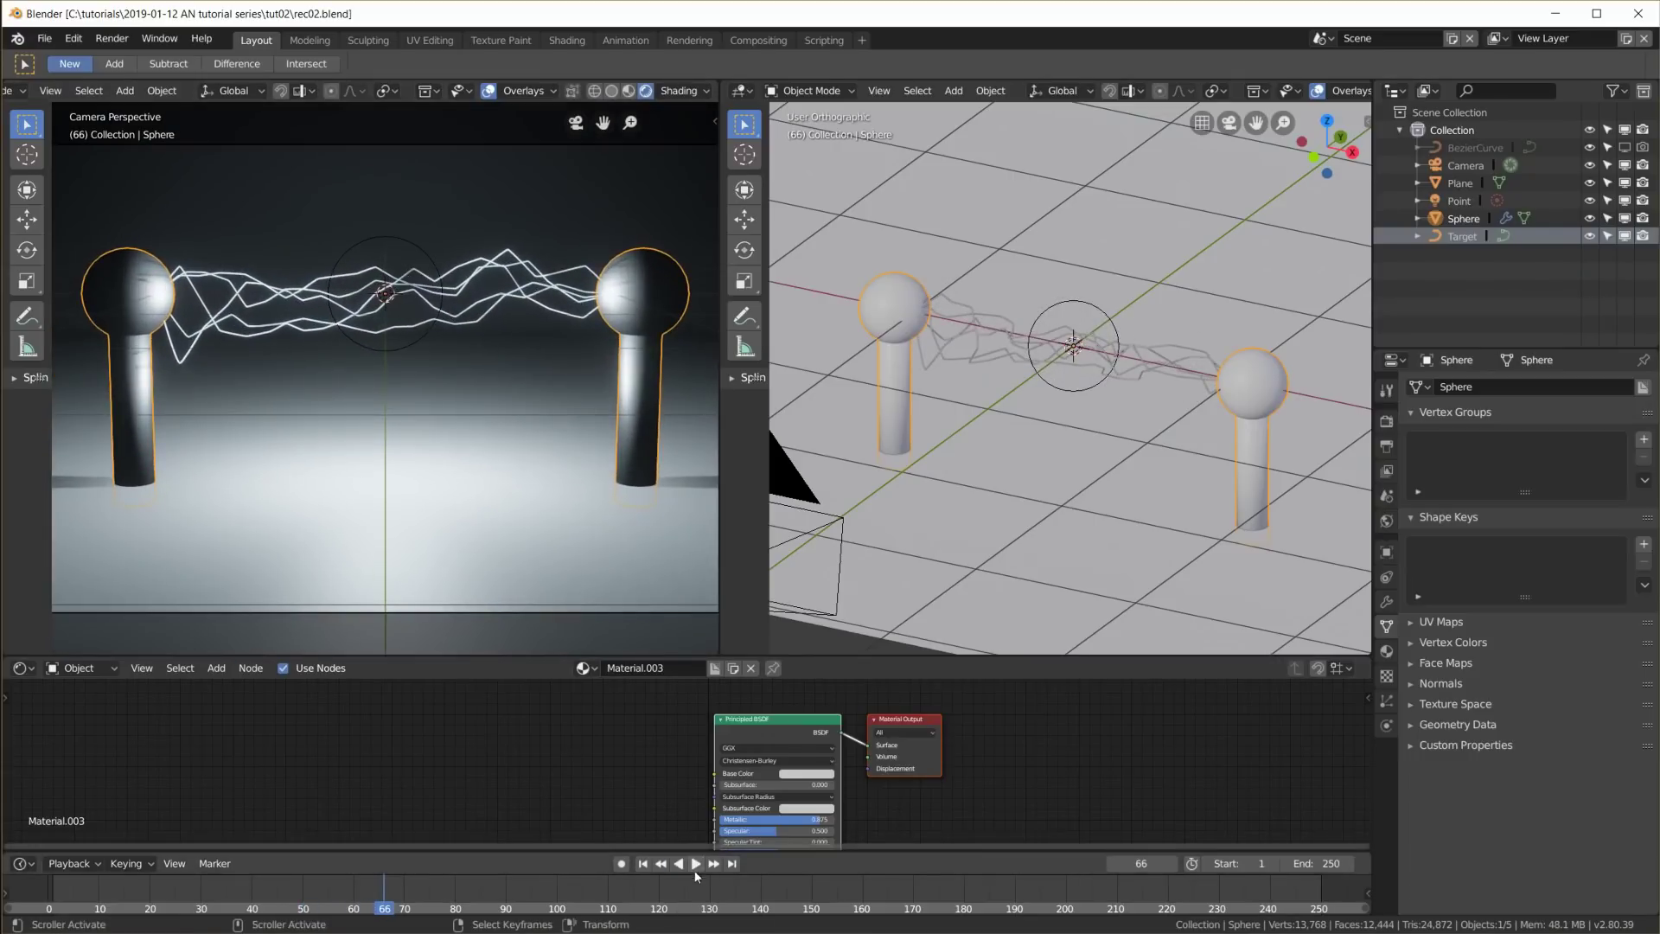
{"action": "left_click", "coordinate": [692, 862]}
{"action": "left_click", "coordinate": [692, 863]}
Adjust the Eevee bloom settings to a clamp of 0.903 and an intensity of 0.206
{"action": "left_click", "coordinate": [1387, 421]}
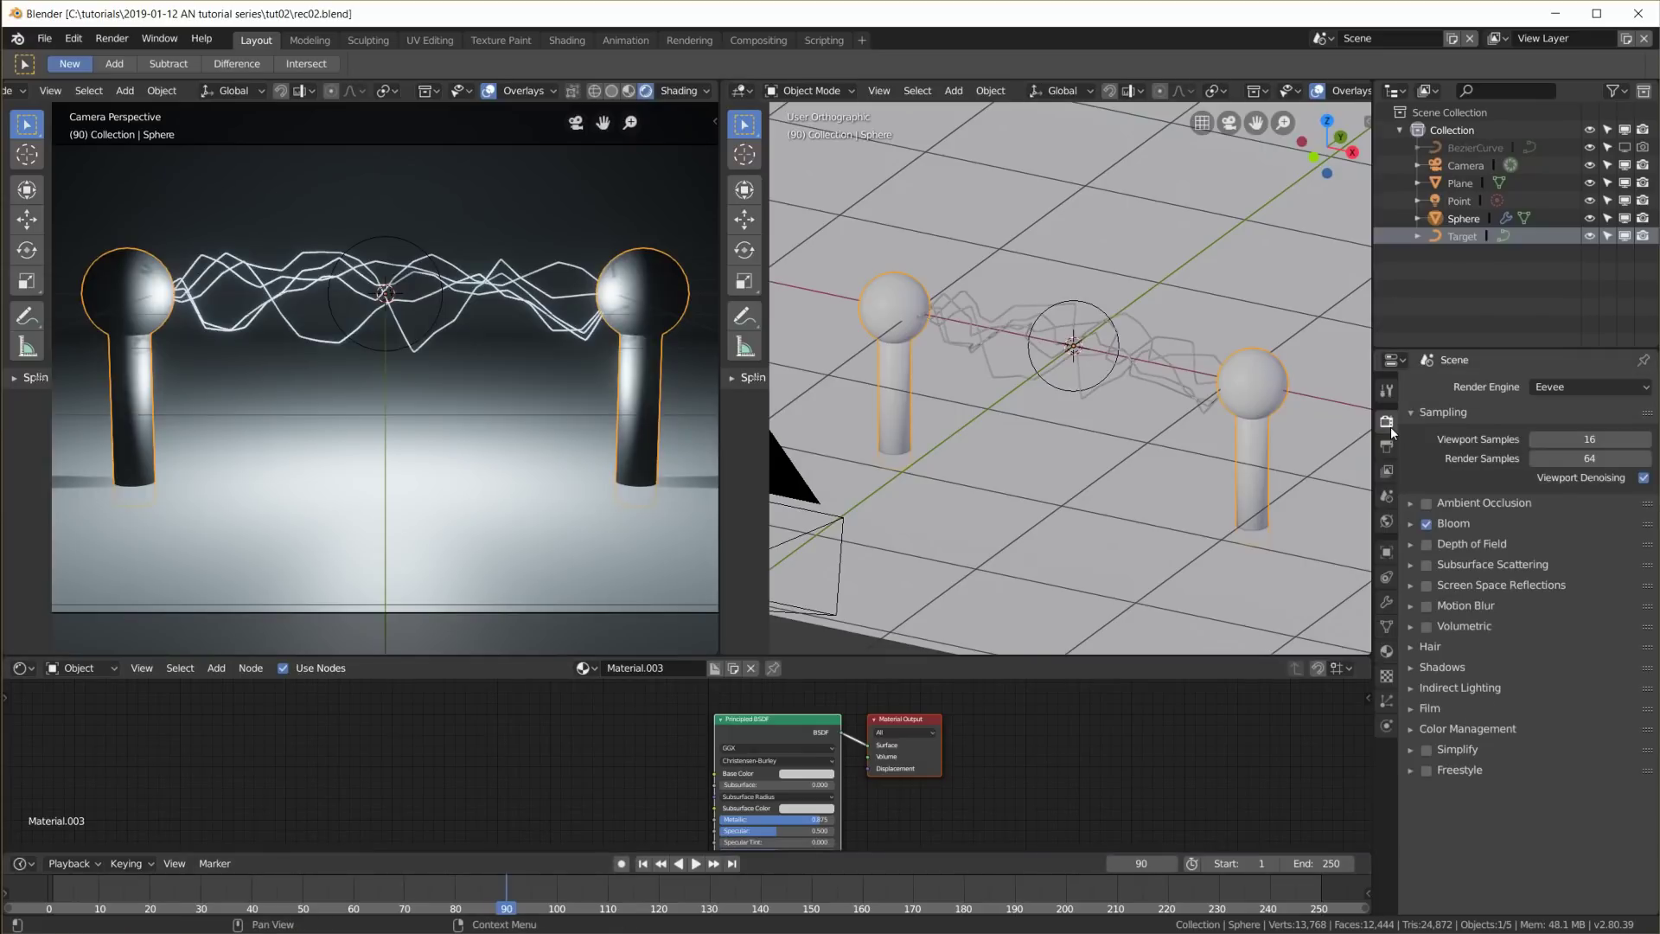
{"action": "left_click", "coordinate": [1416, 523]}
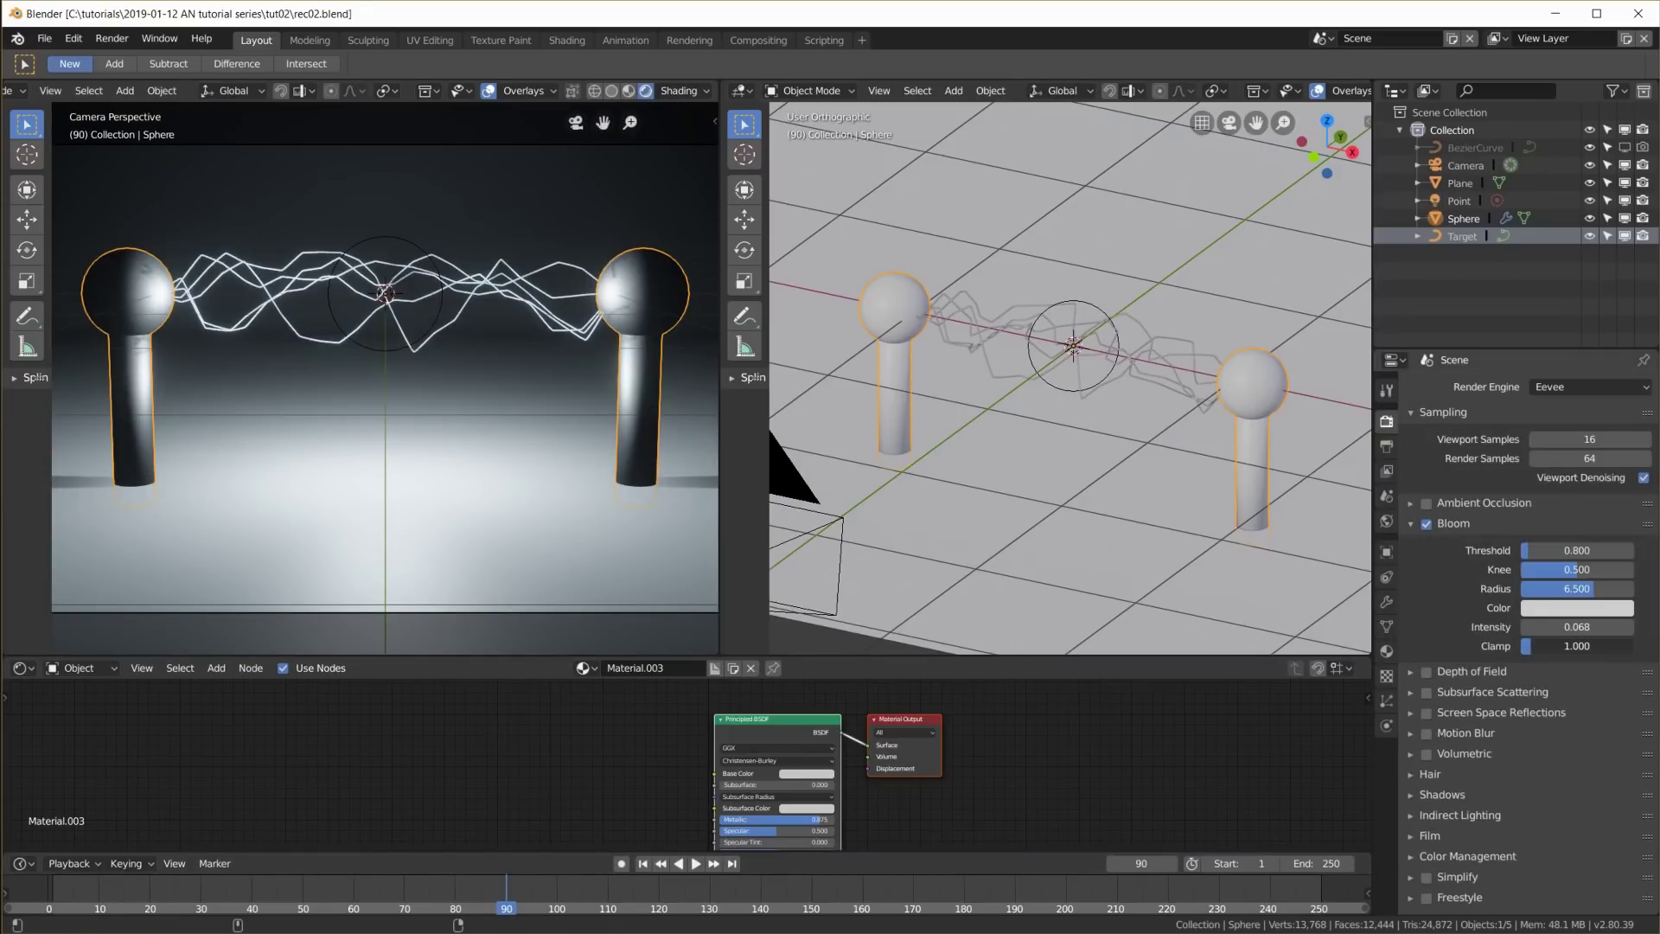
{"action": "left_click_drag", "start_coordinate": [1577, 646], "coordinate": [1554, 615]}
{"action": "left_click_drag", "start_coordinate": [1577, 626], "coordinate": [1591, 627]}
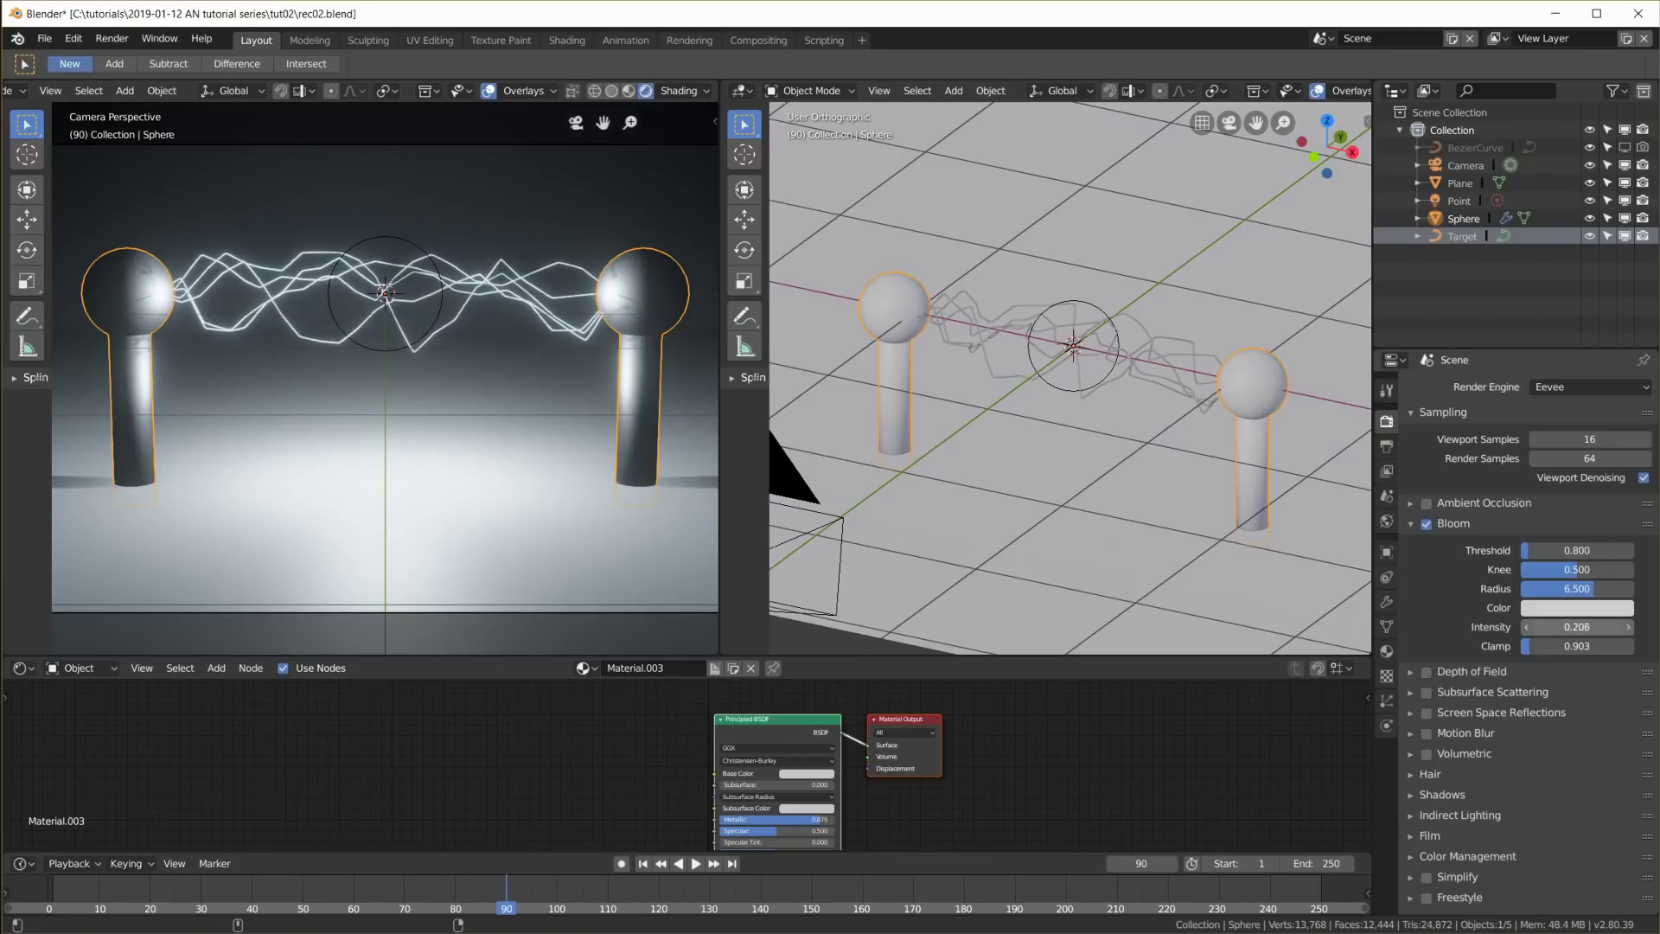
Raise the Multiply node's value to 10 in the sparks' emission material, and collapse the bloom settings
{"action": "left_click", "coordinate": [1128, 324]}
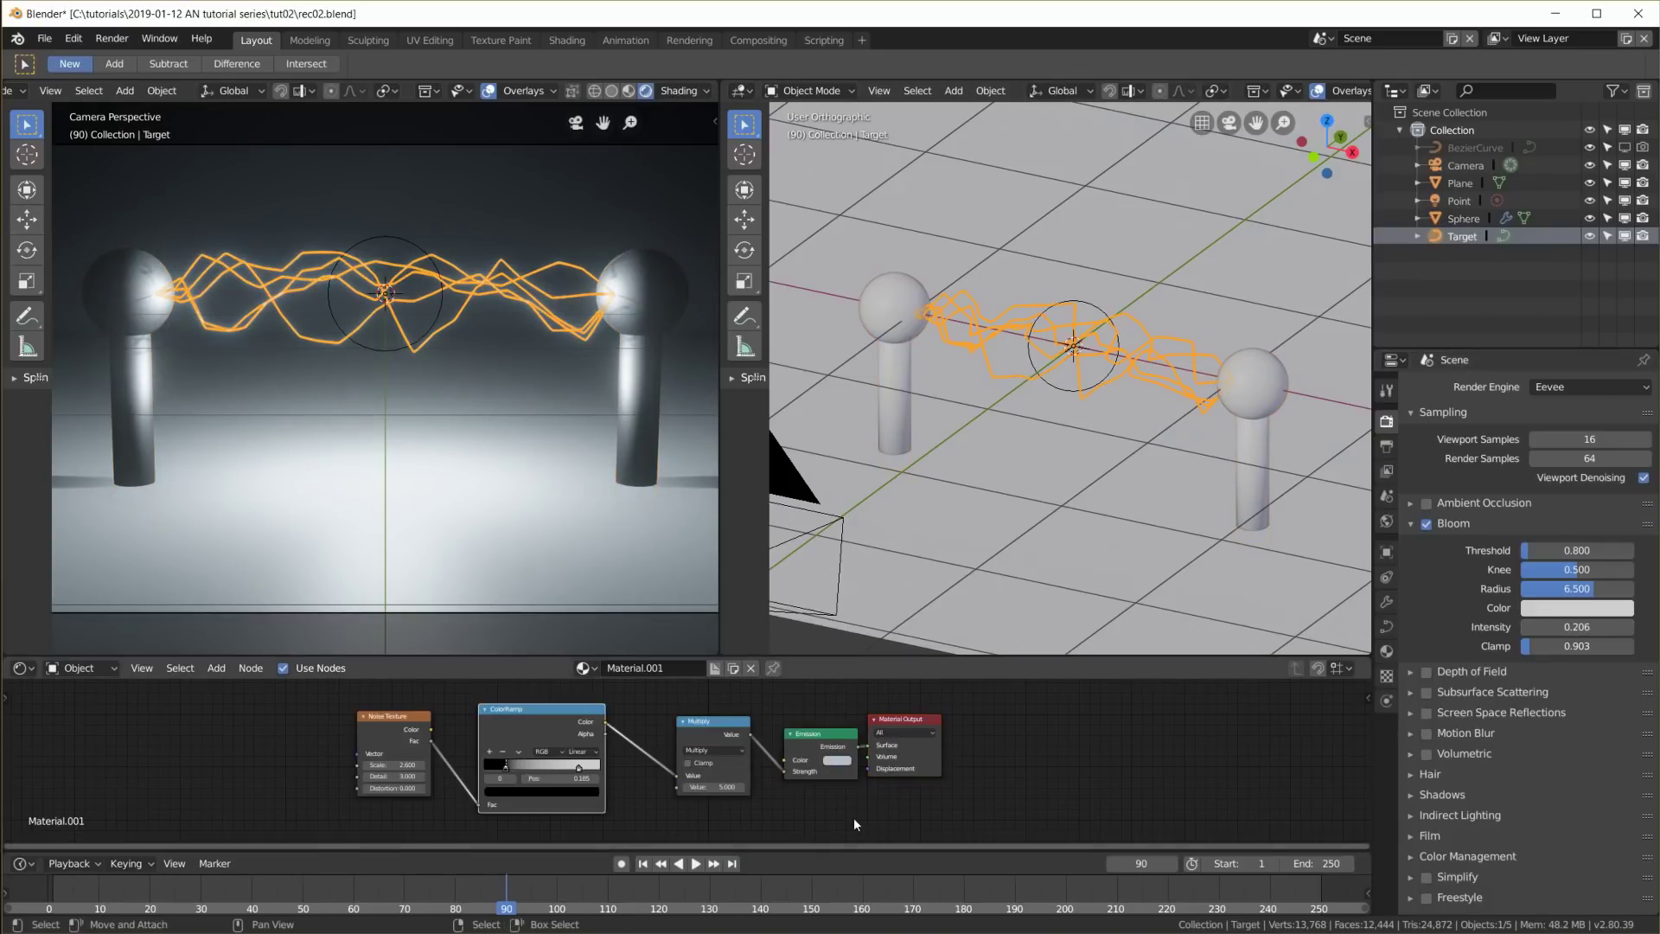
{"action": "scroll", "coordinate": [853, 812], "scroll_direction": "up", "scroll_amount": 2}
{"action": "left_click_drag", "start_coordinate": [715, 709], "coordinate": [690, 713]}
{"action": "left_click", "coordinate": [706, 804]}
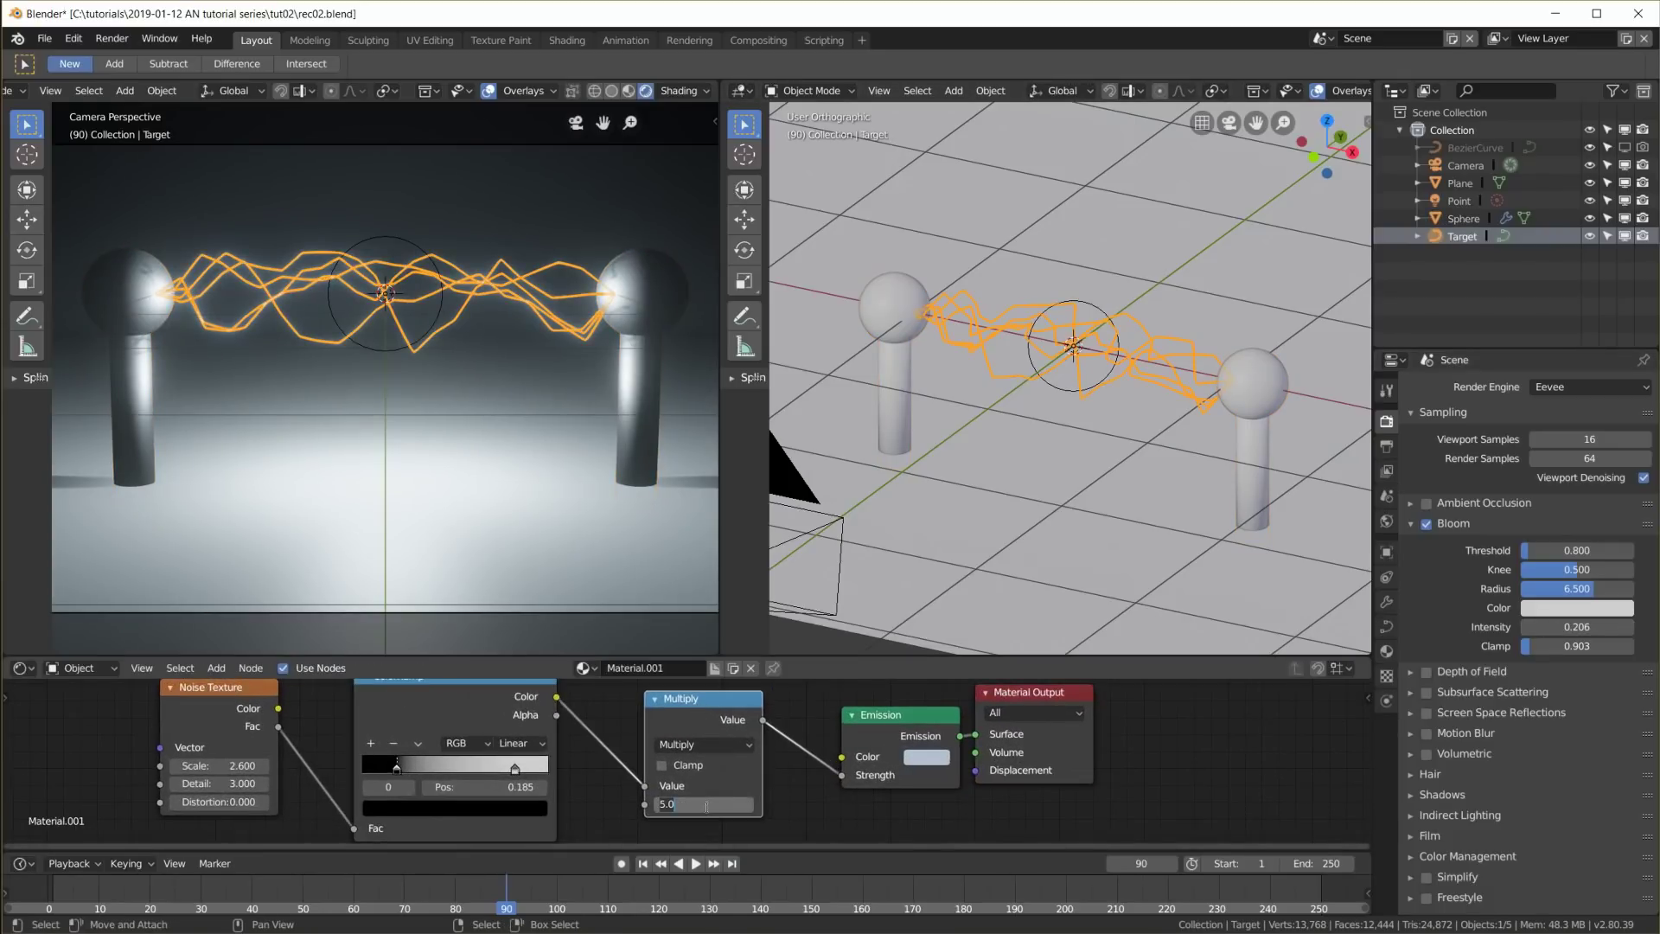
{"action": "type", "text": "10"}
{"action": "key", "text": "Return"}
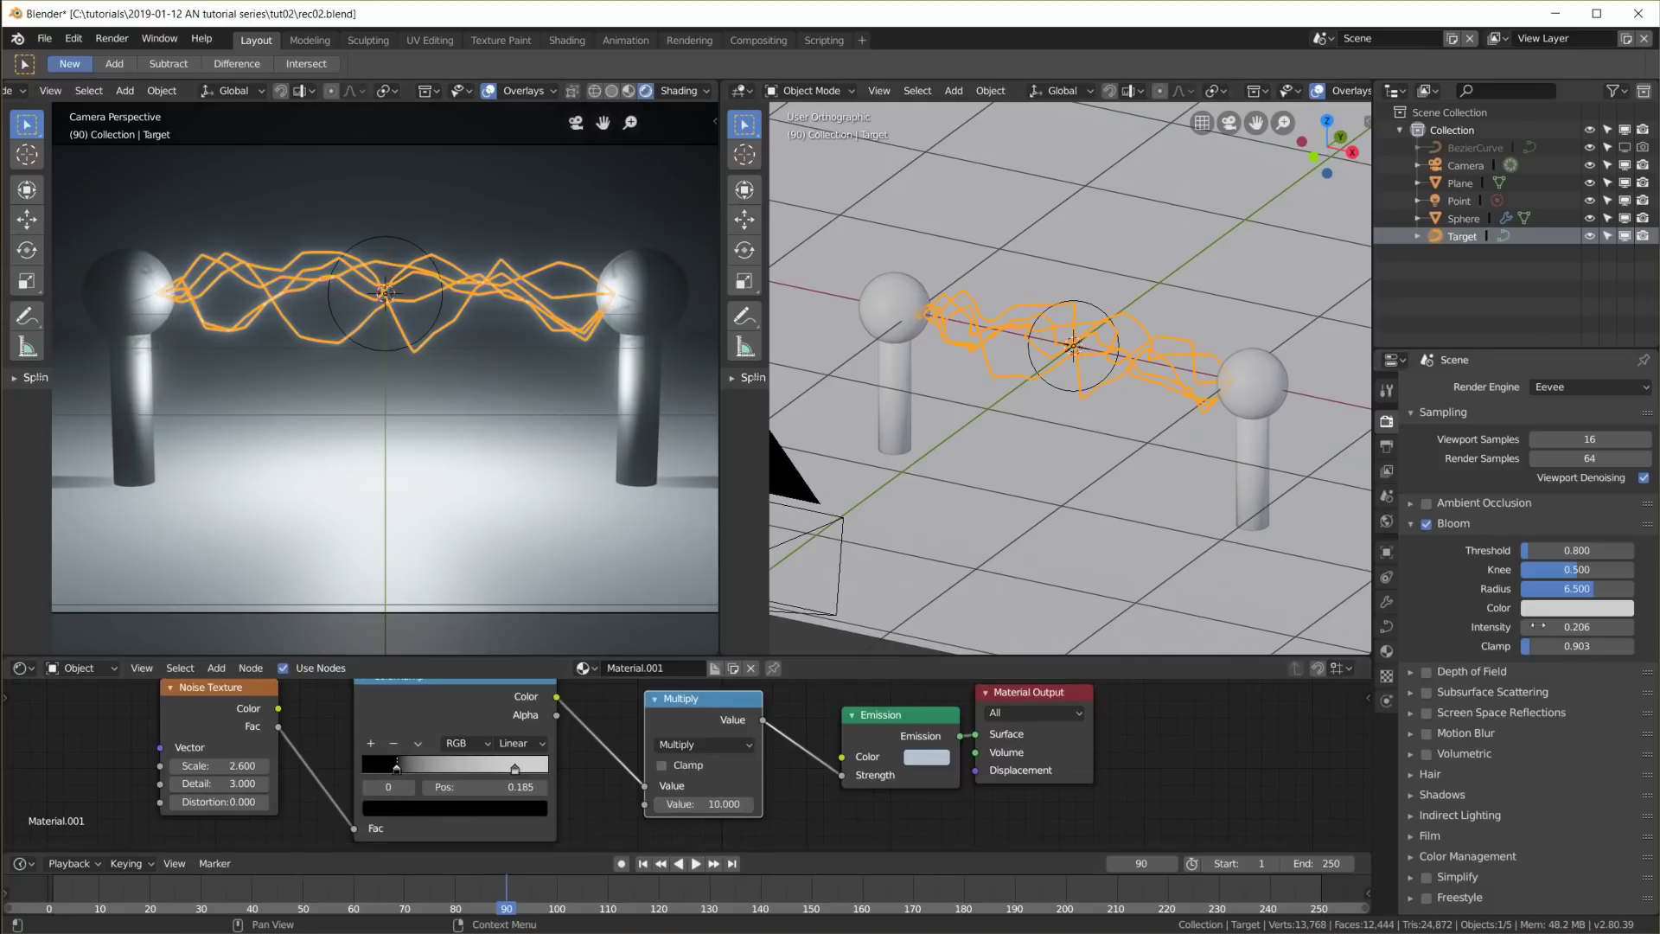
{"action": "left_click", "coordinate": [1410, 525]}
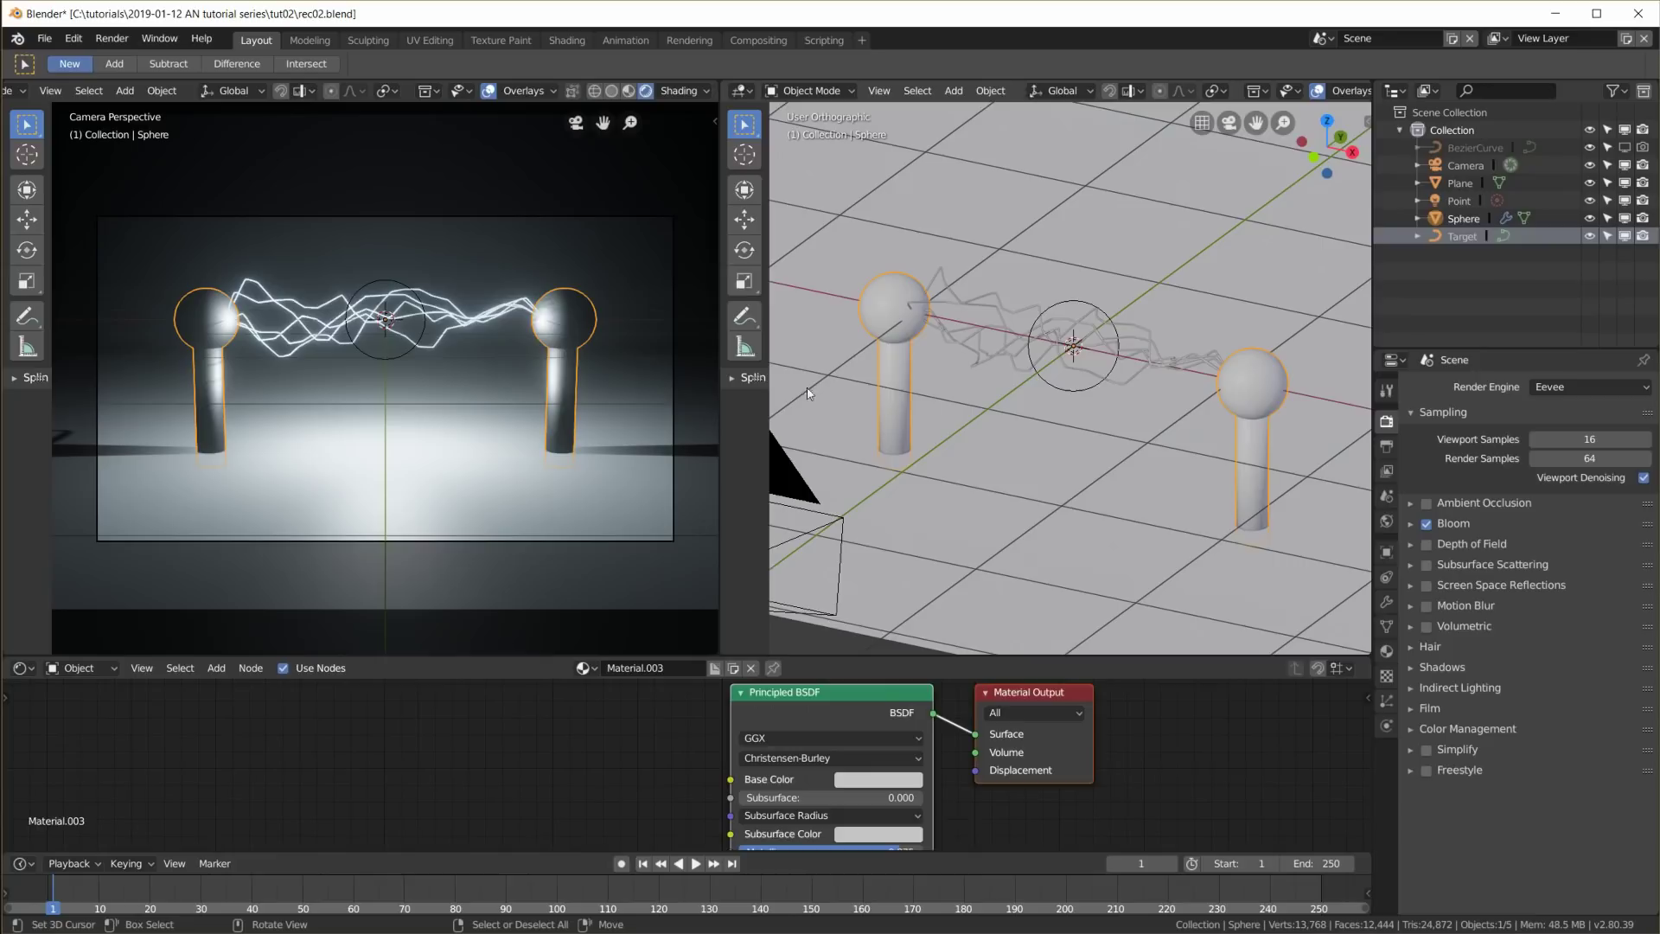
Hide the overlays in the camera view and disable shadow casting for the point light between the electrodes
{"action": "left_click", "coordinate": [488, 90]}
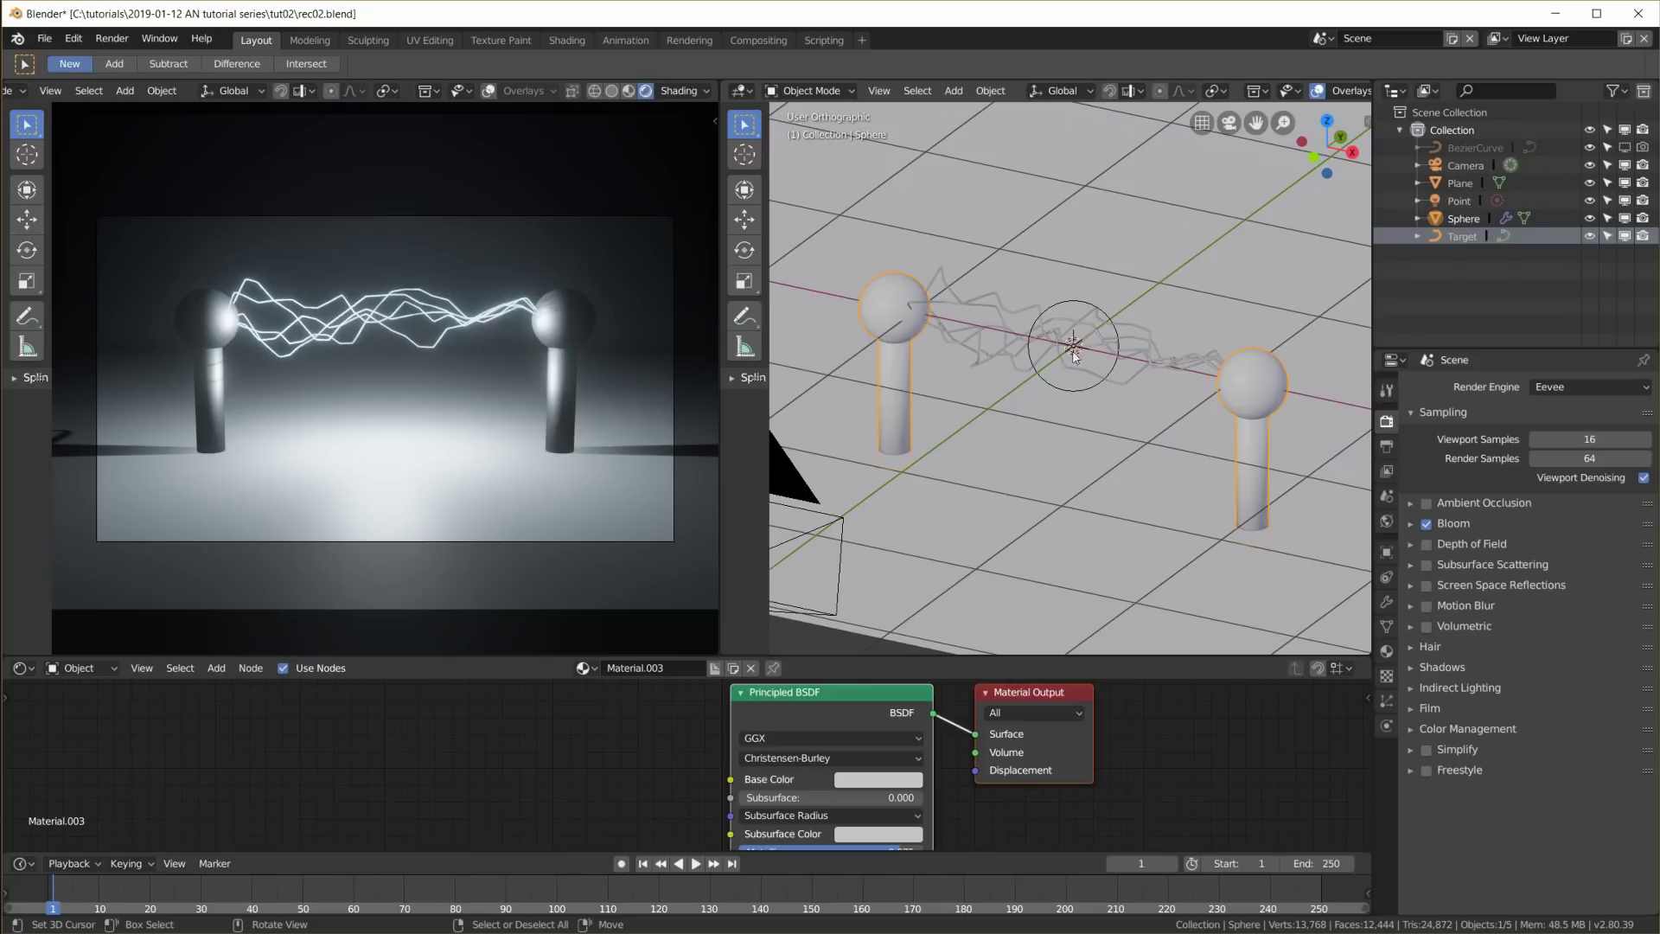
{"action": "left_click", "coordinate": [1075, 304]}
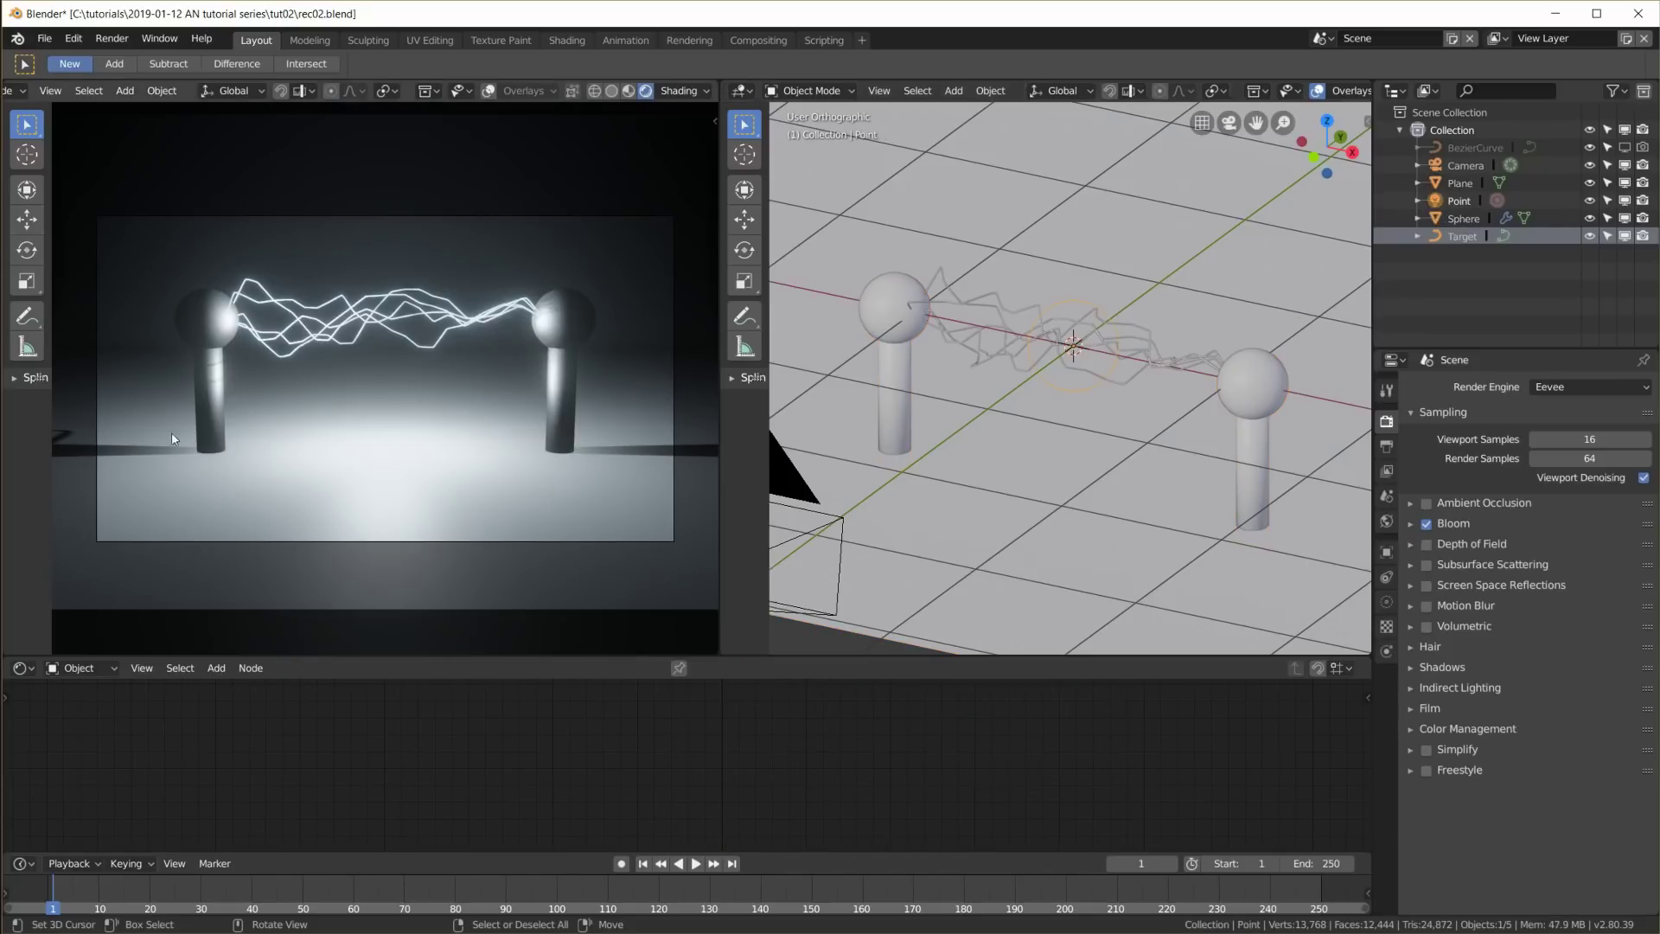
{"action": "scroll", "coordinate": [252, 348], "scroll_direction": "up", "scroll_amount": 3}
{"action": "middle_click_drag", "start_coordinate": [1117, 409], "coordinate": [1190, 406], "text": "shift"}
{"action": "middle_click_drag", "start_coordinate": [422, 468], "coordinate": [555, 458], "text": "shift"}
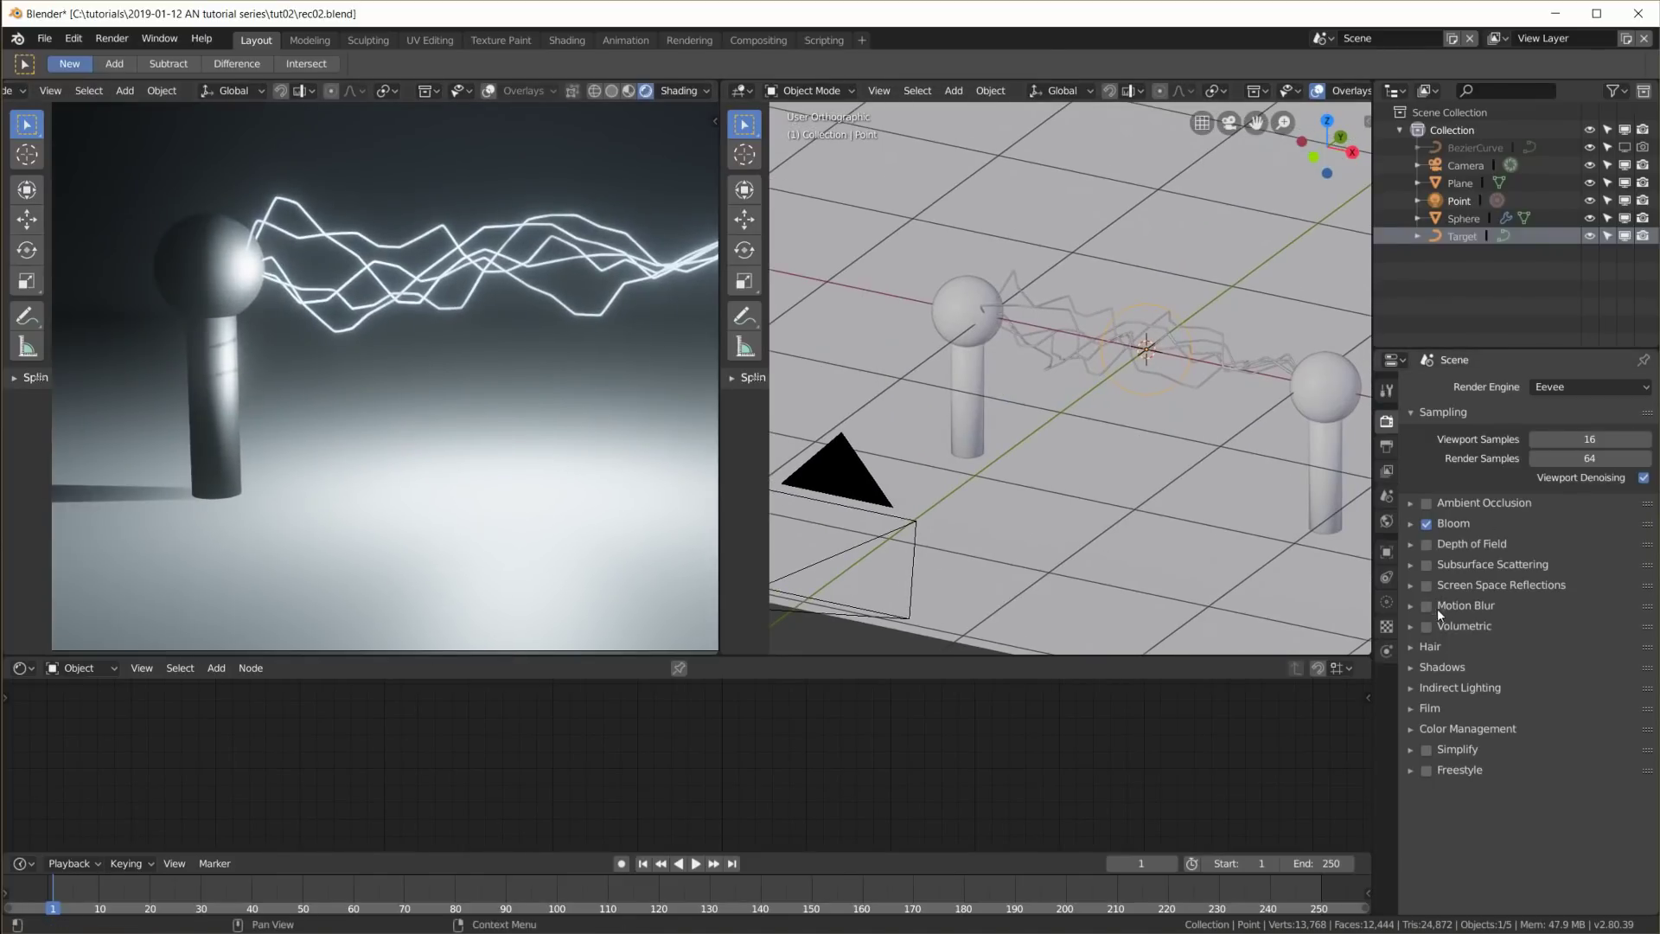
{"action": "left_click", "coordinate": [1387, 602]}
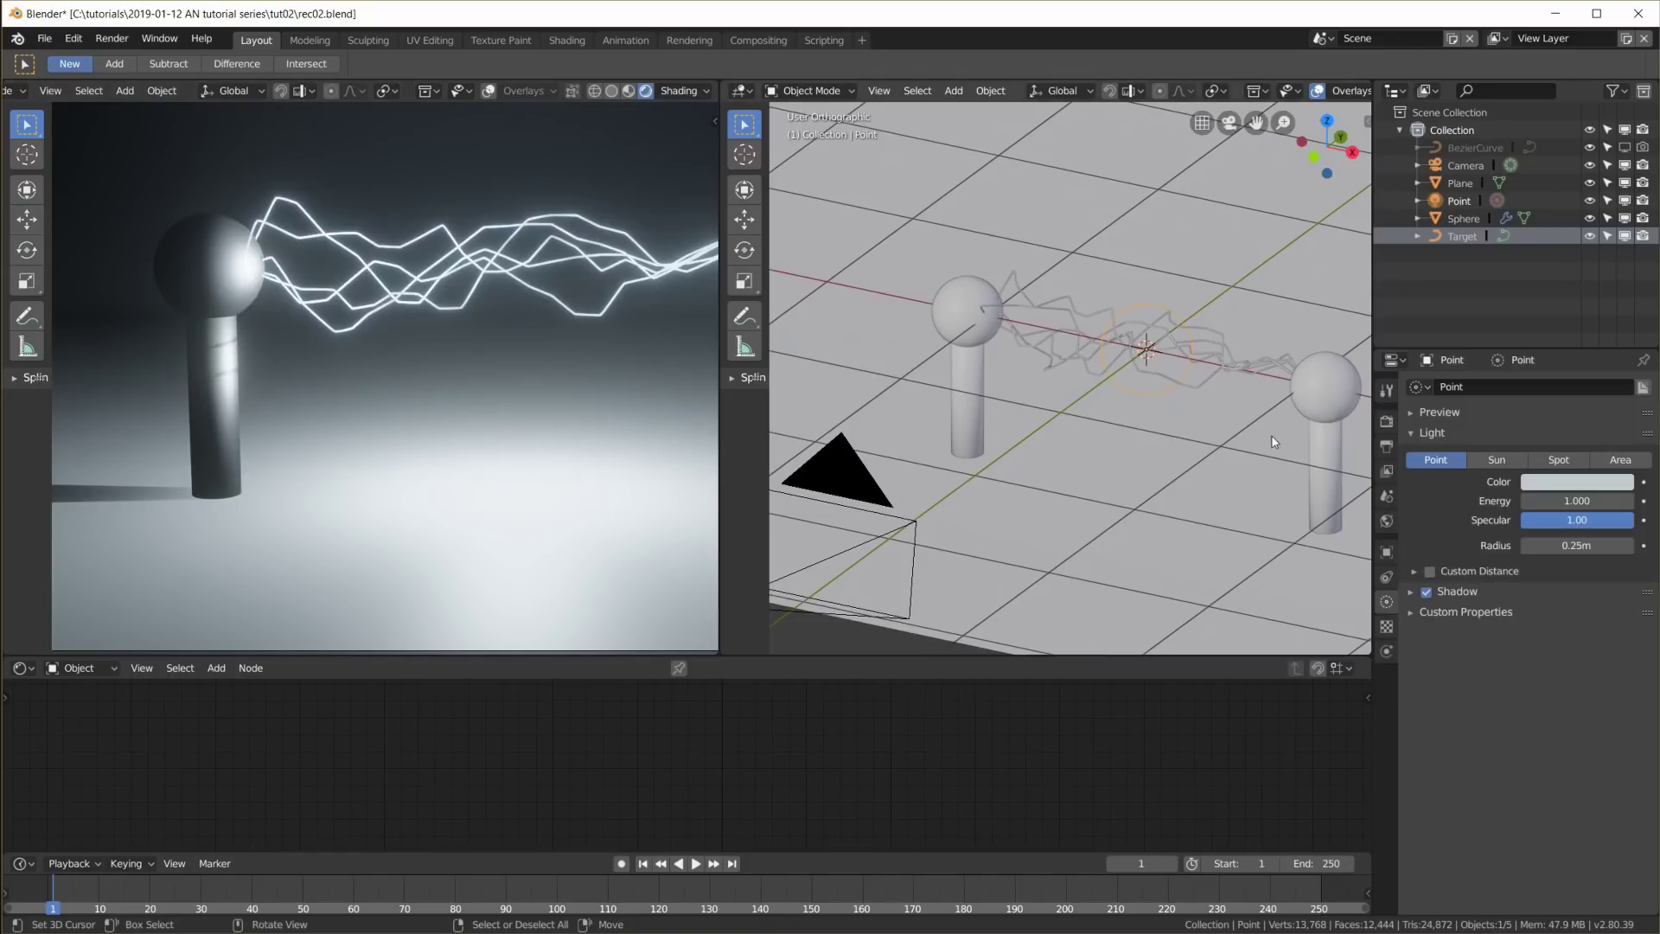
{"action": "left_click", "coordinate": [1427, 592]}
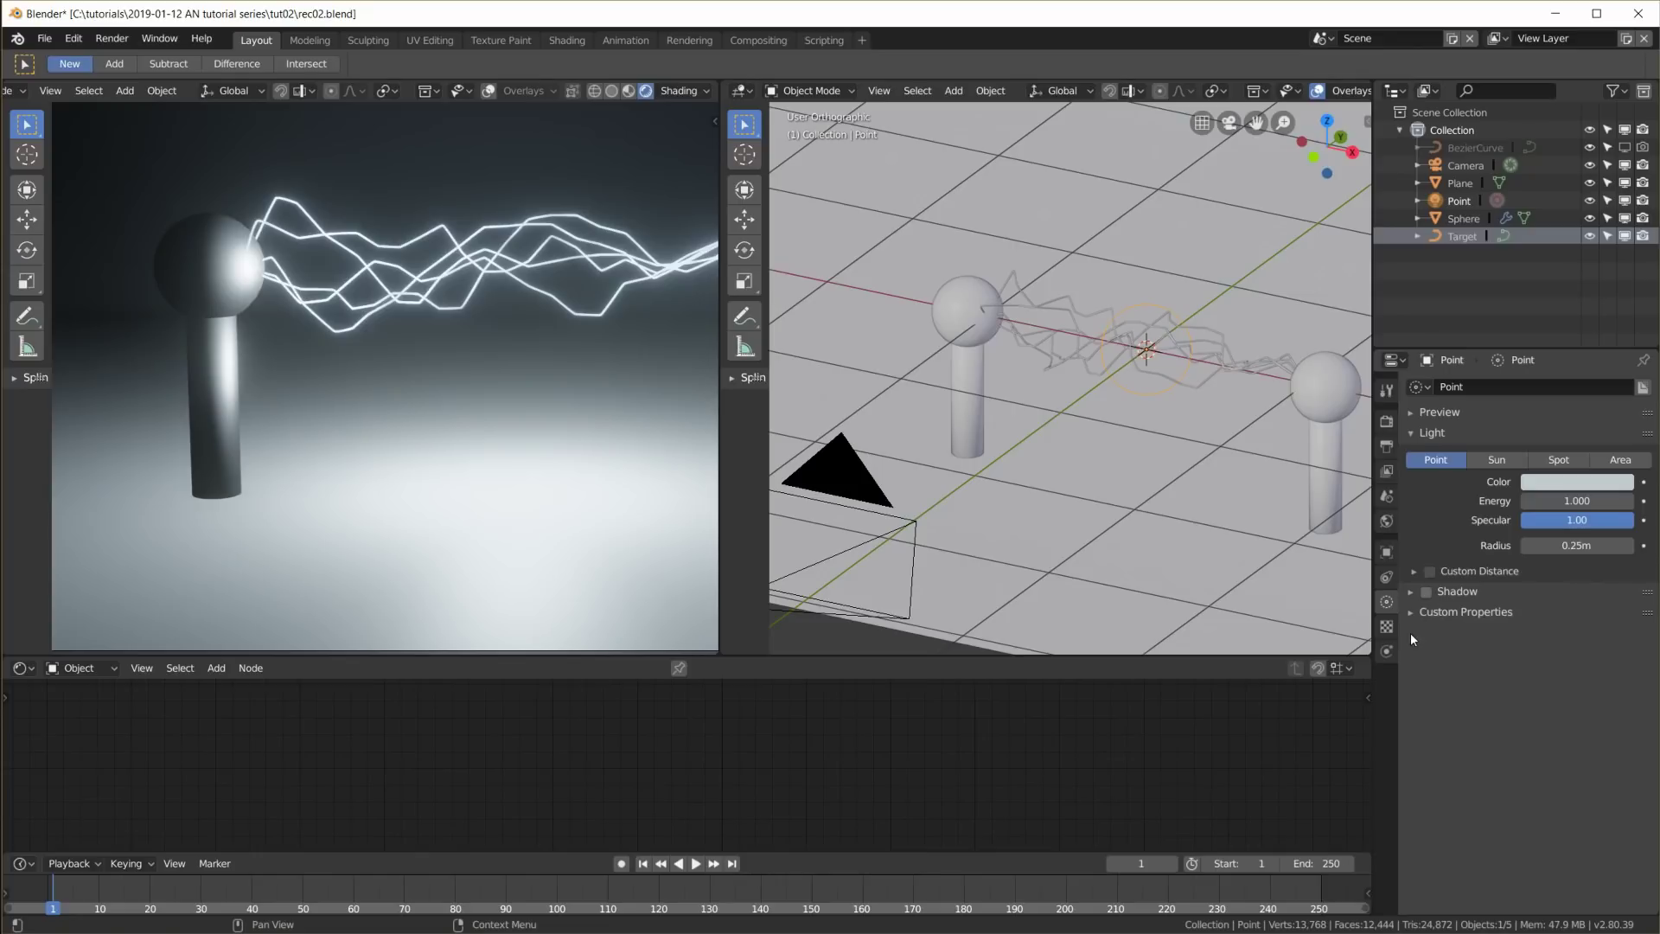
Show the working viewport from the front and enlarge the node editor area beneath the viewports
{"action": "scroll", "coordinate": [1185, 351], "scroll_direction": "up", "scroll_amount": 4}
{"action": "scroll", "coordinate": [1185, 339], "scroll_direction": "down", "scroll_amount": 1}
{"action": "middle_click_drag", "start_coordinate": [1185, 339], "coordinate": [1141, 447]}
{"action": "key", "text": "KP_1"}
{"action": "scroll", "coordinate": [1191, 363], "scroll_direction": "up", "scroll_amount": 3}
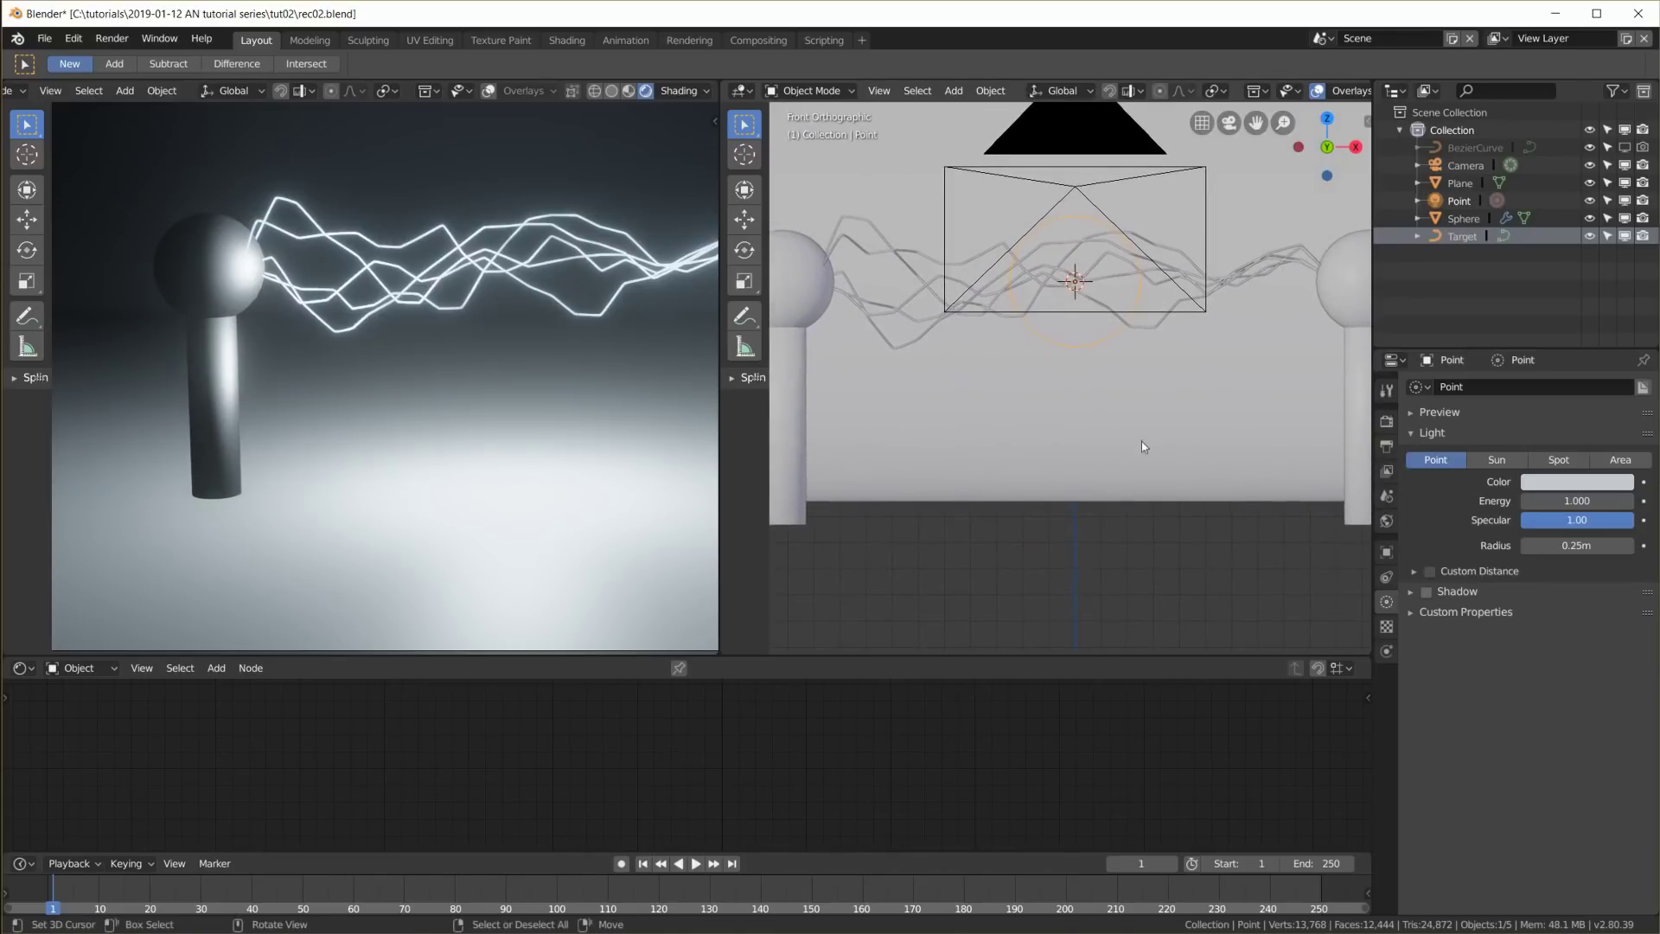
{"action": "left_click_drag", "start_coordinate": [999, 654], "coordinate": [1031, 491]}
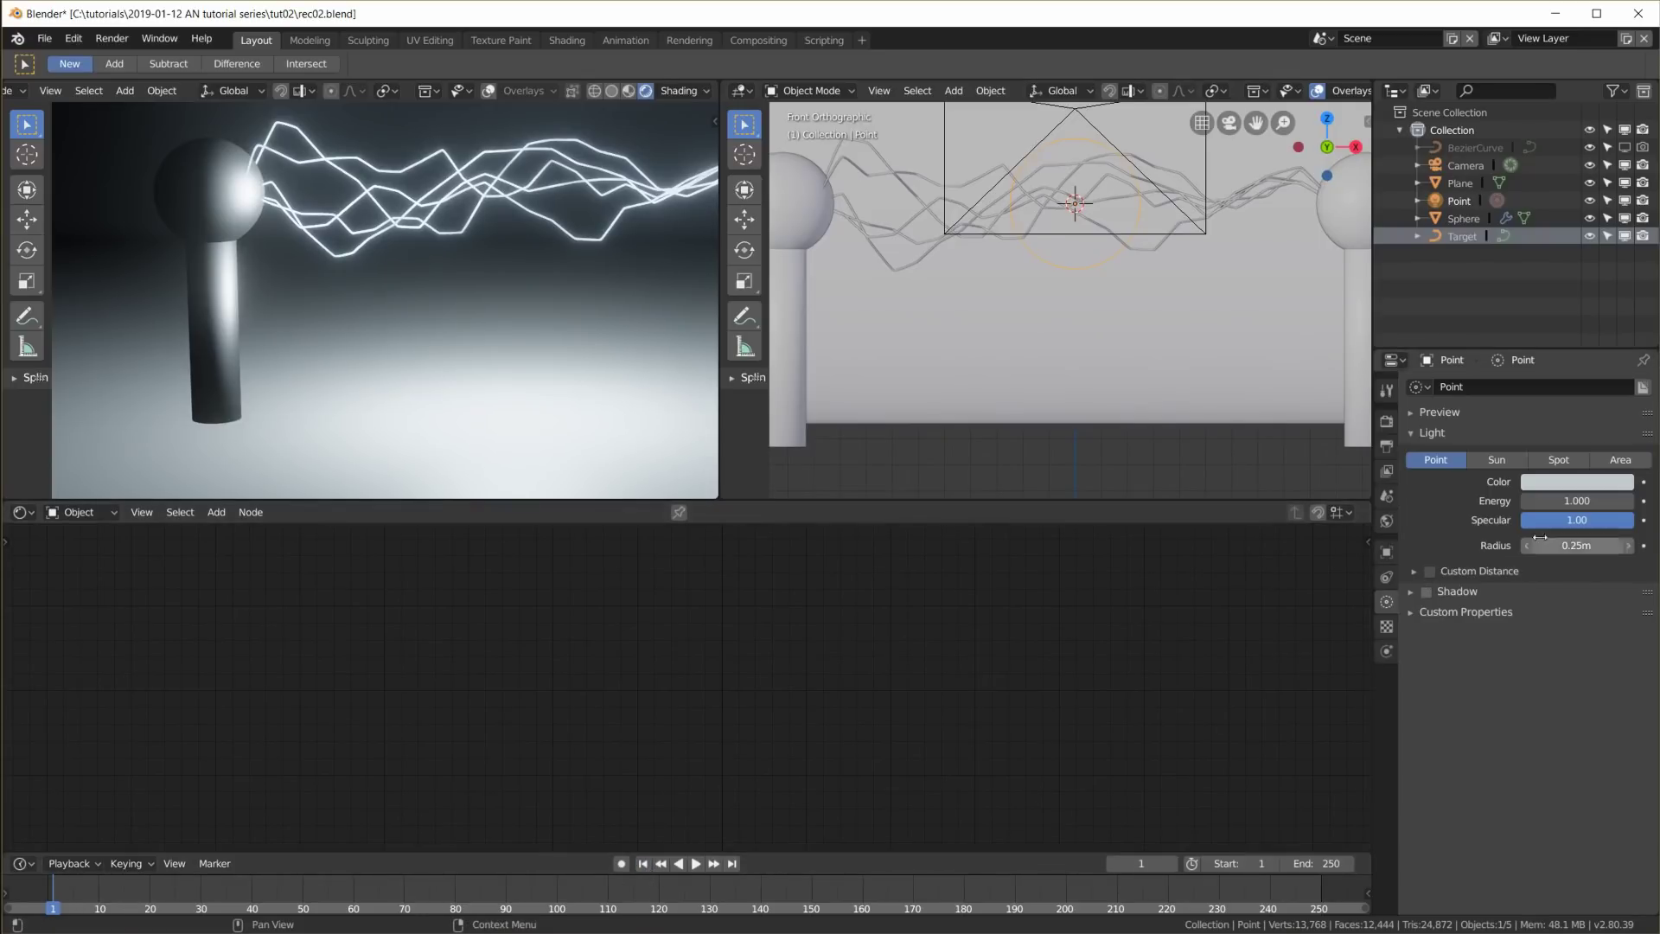
Keyframe the point light's energy at frame 1 and display its whole curve in a Graph Editor replacing the node editor
{"action": "key", "text": "i"}
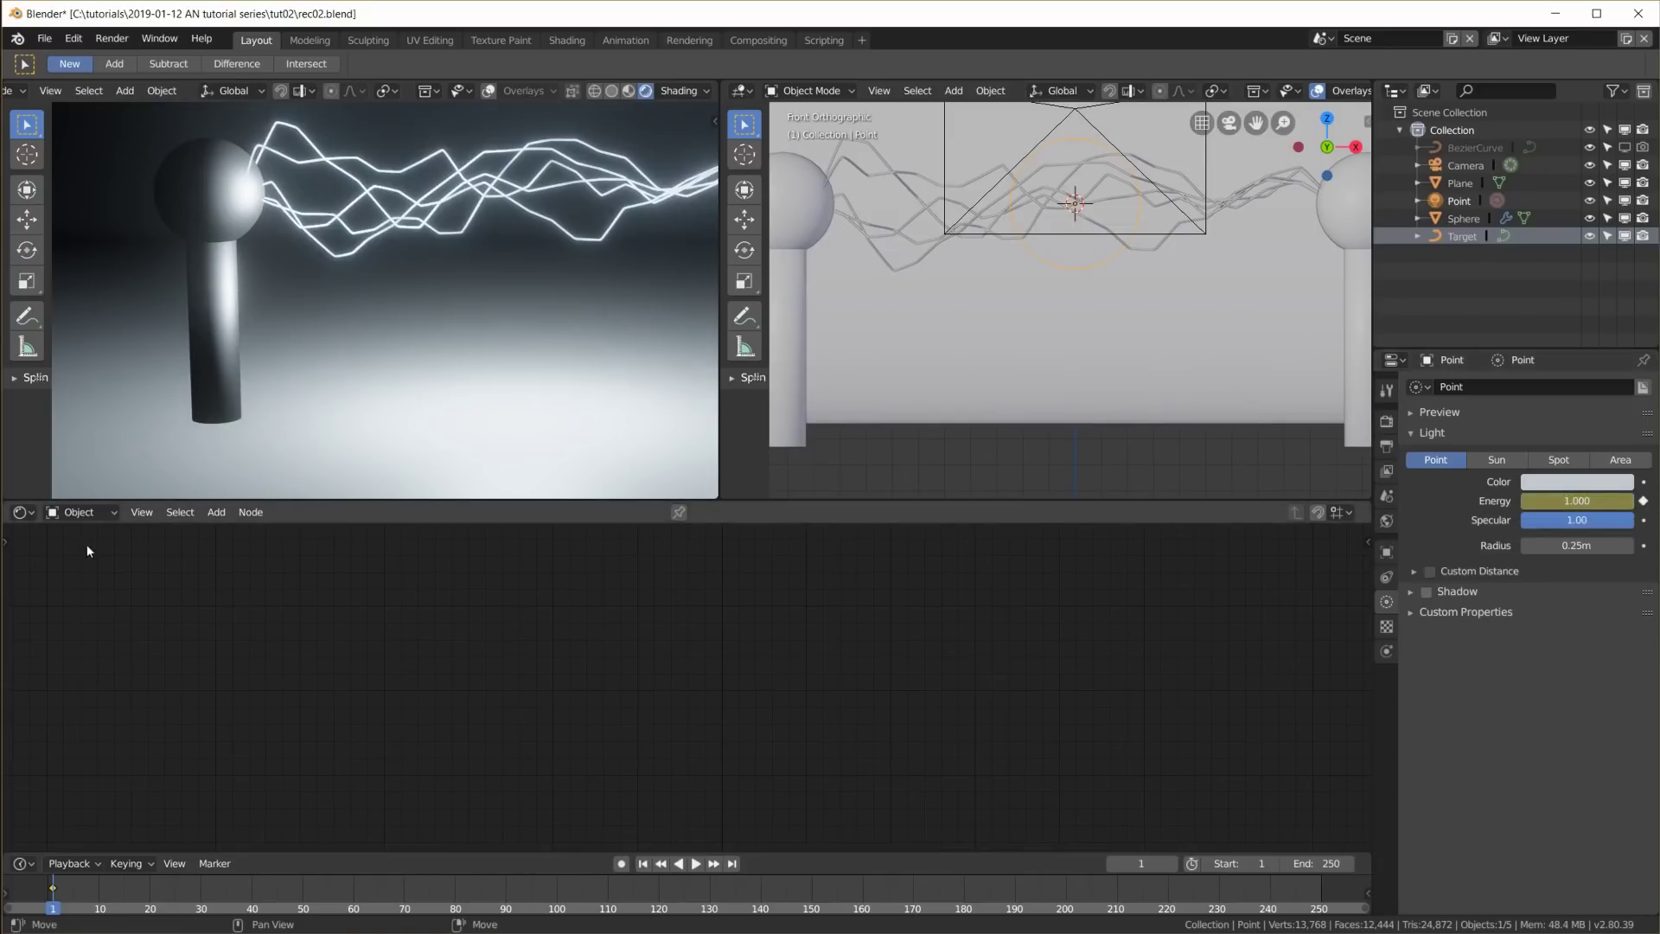
{"action": "left_click", "coordinate": [22, 512]}
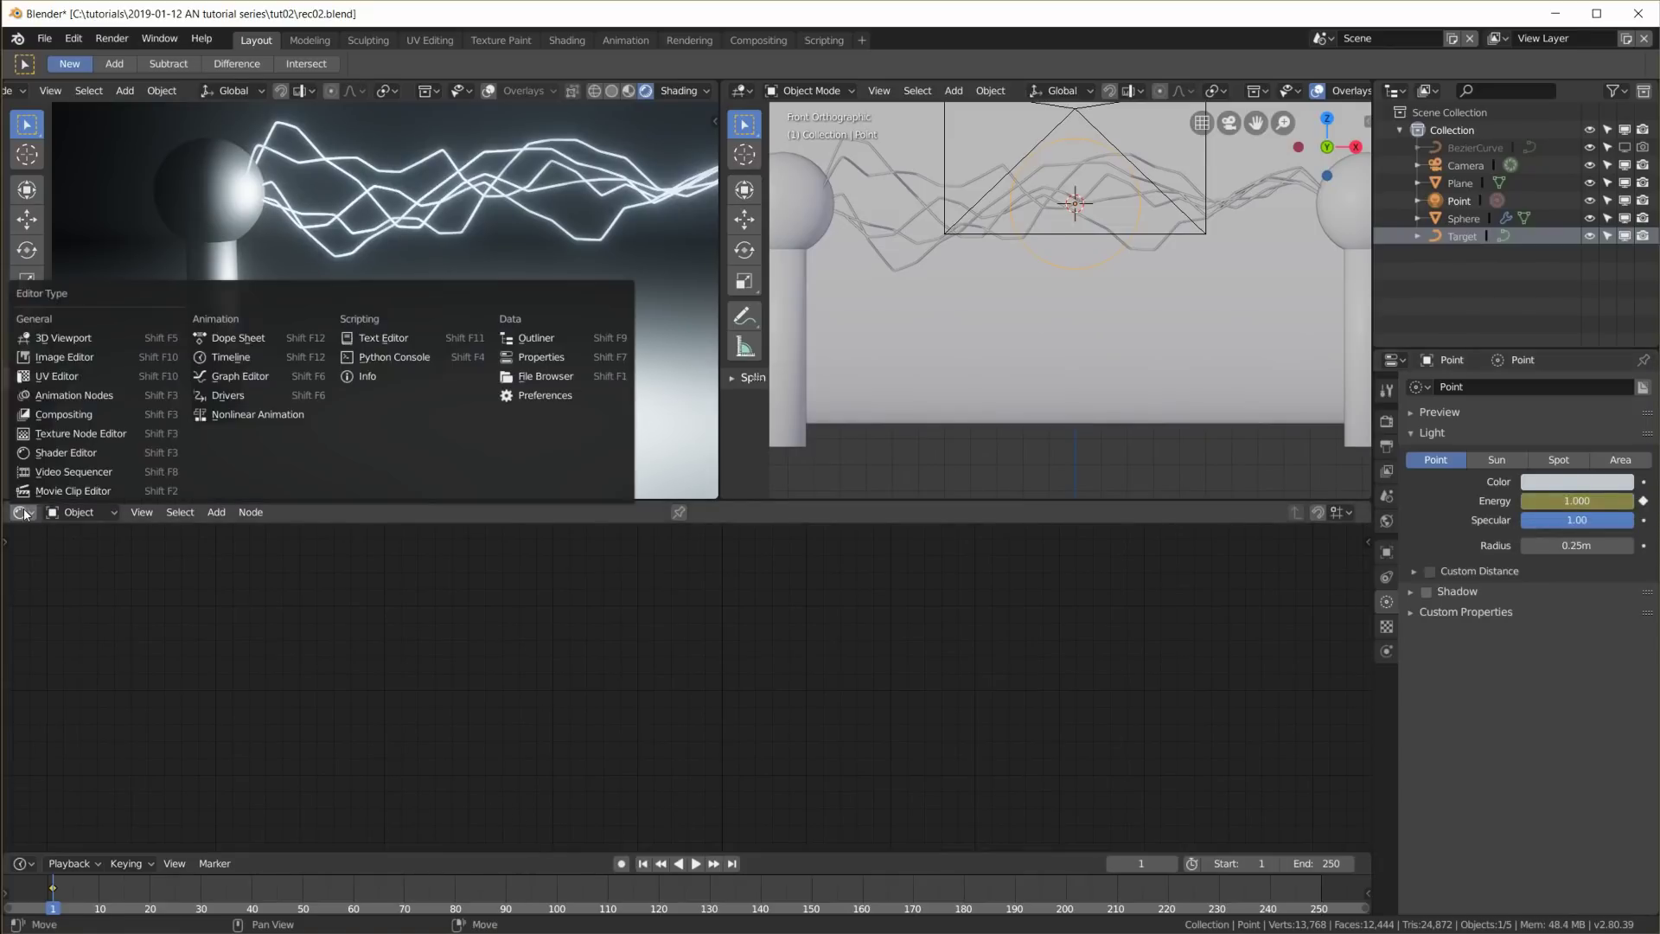
{"action": "left_click", "coordinate": [234, 377]}
{"action": "key", "text": "Home"}
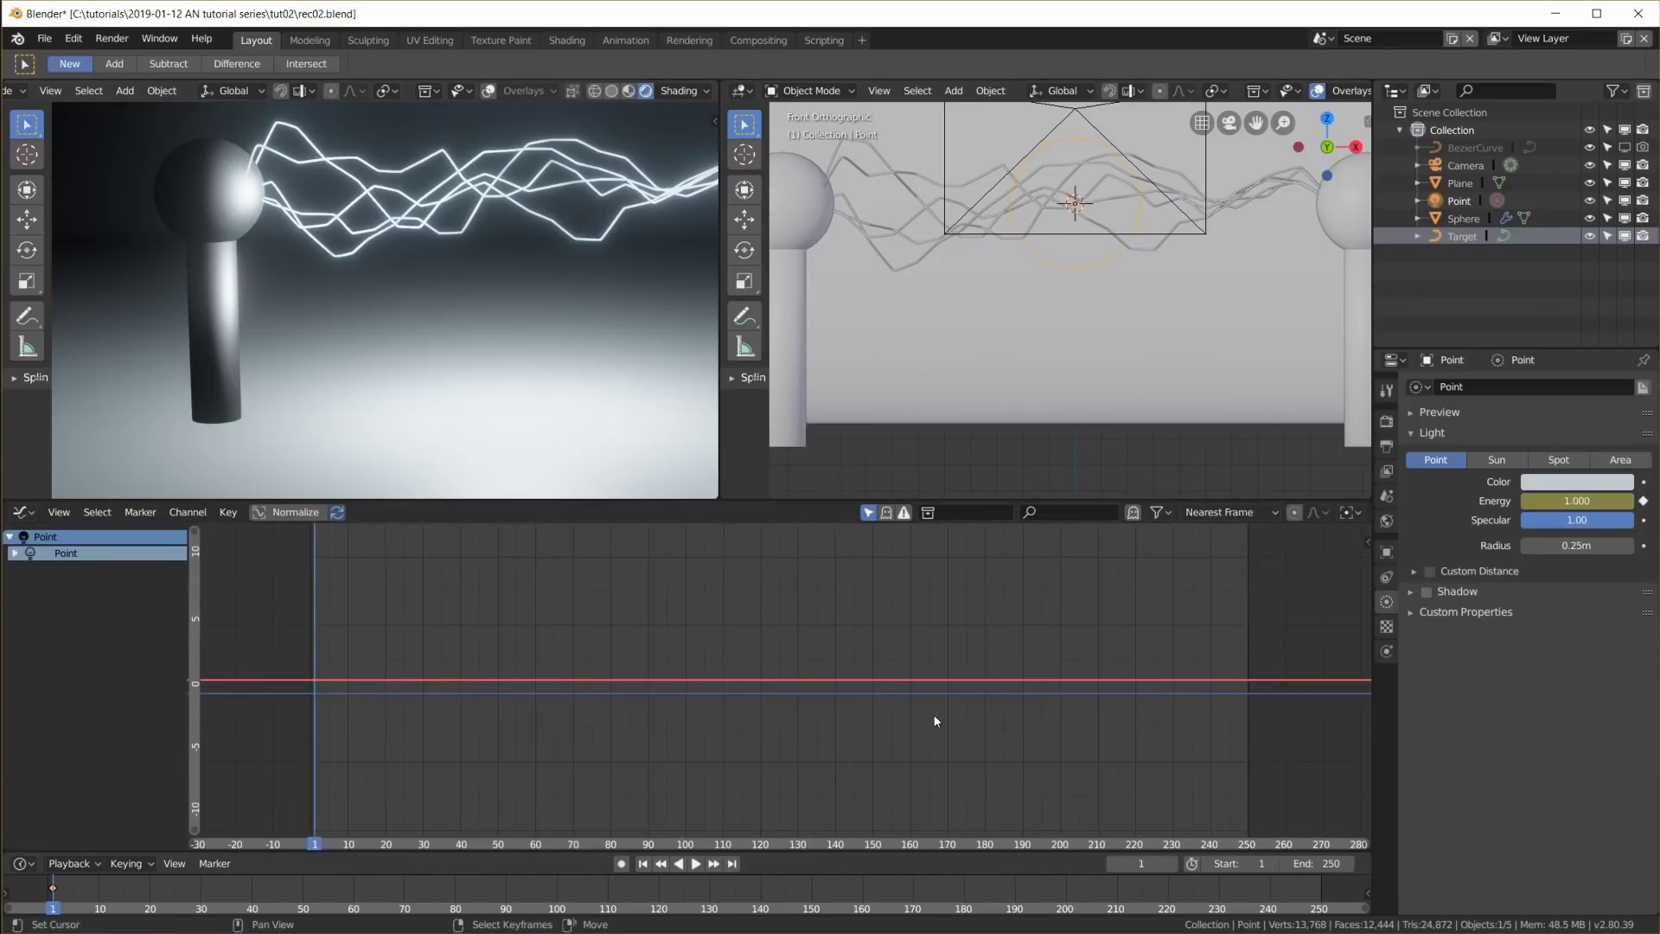
Add a Noise modifier to the point light's energy curve and set its strength to 3.6
{"action": "key", "text": "n"}
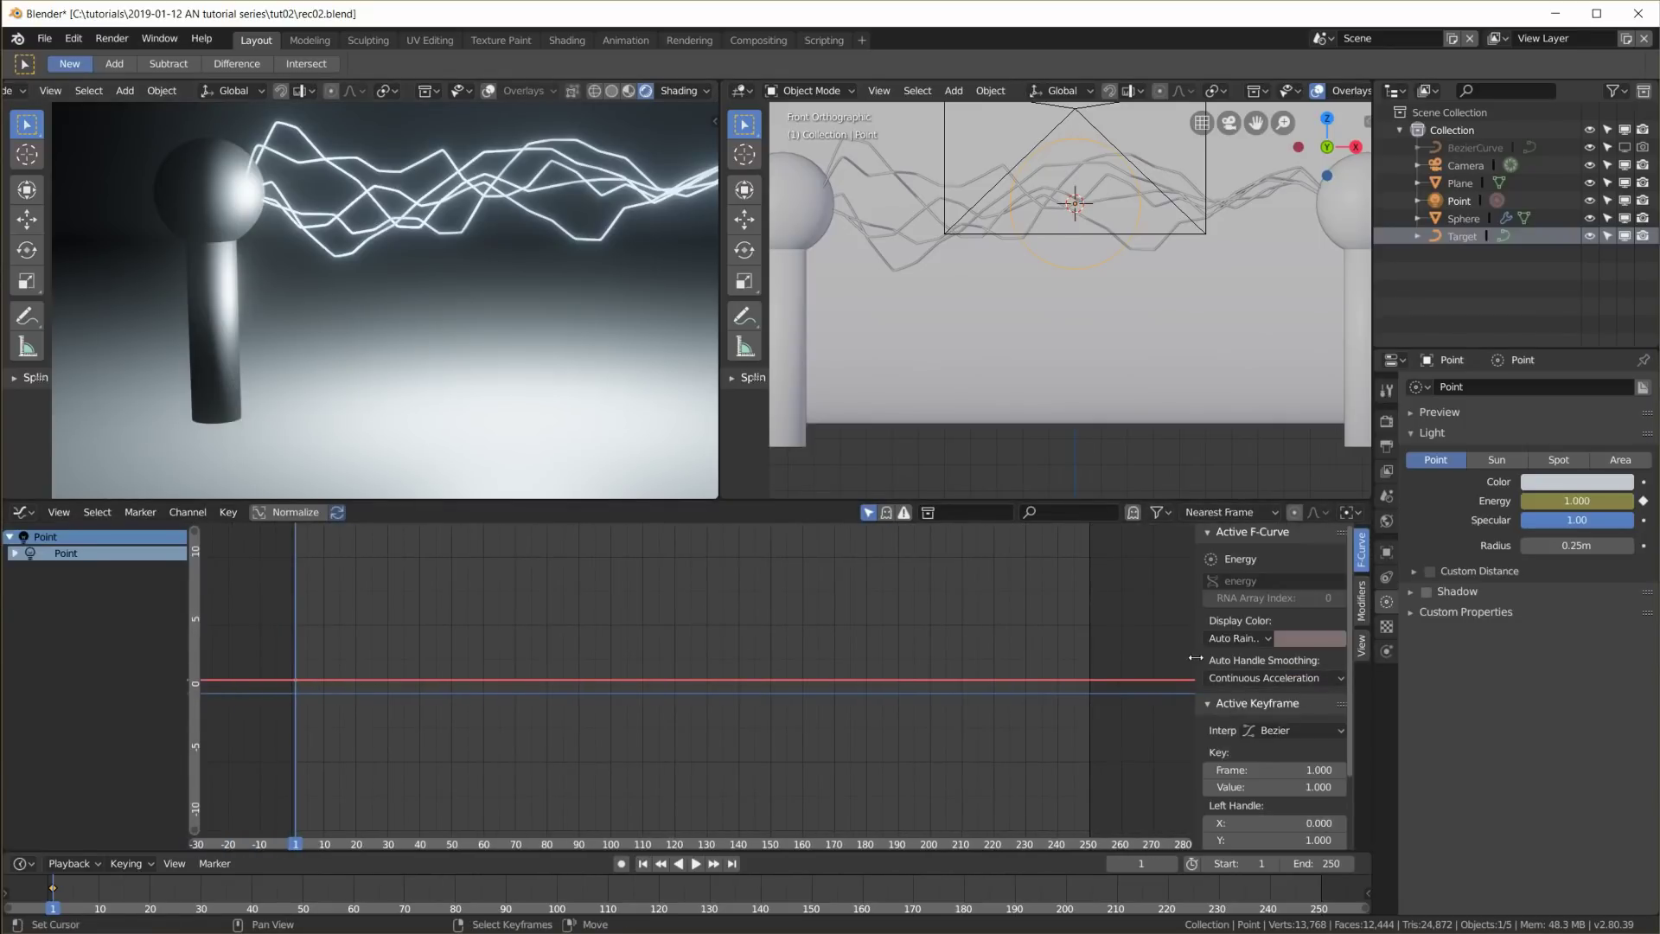
{"action": "left_click_drag", "start_coordinate": [1196, 658], "coordinate": [1122, 658]}
{"action": "left_click", "coordinate": [1363, 615]}
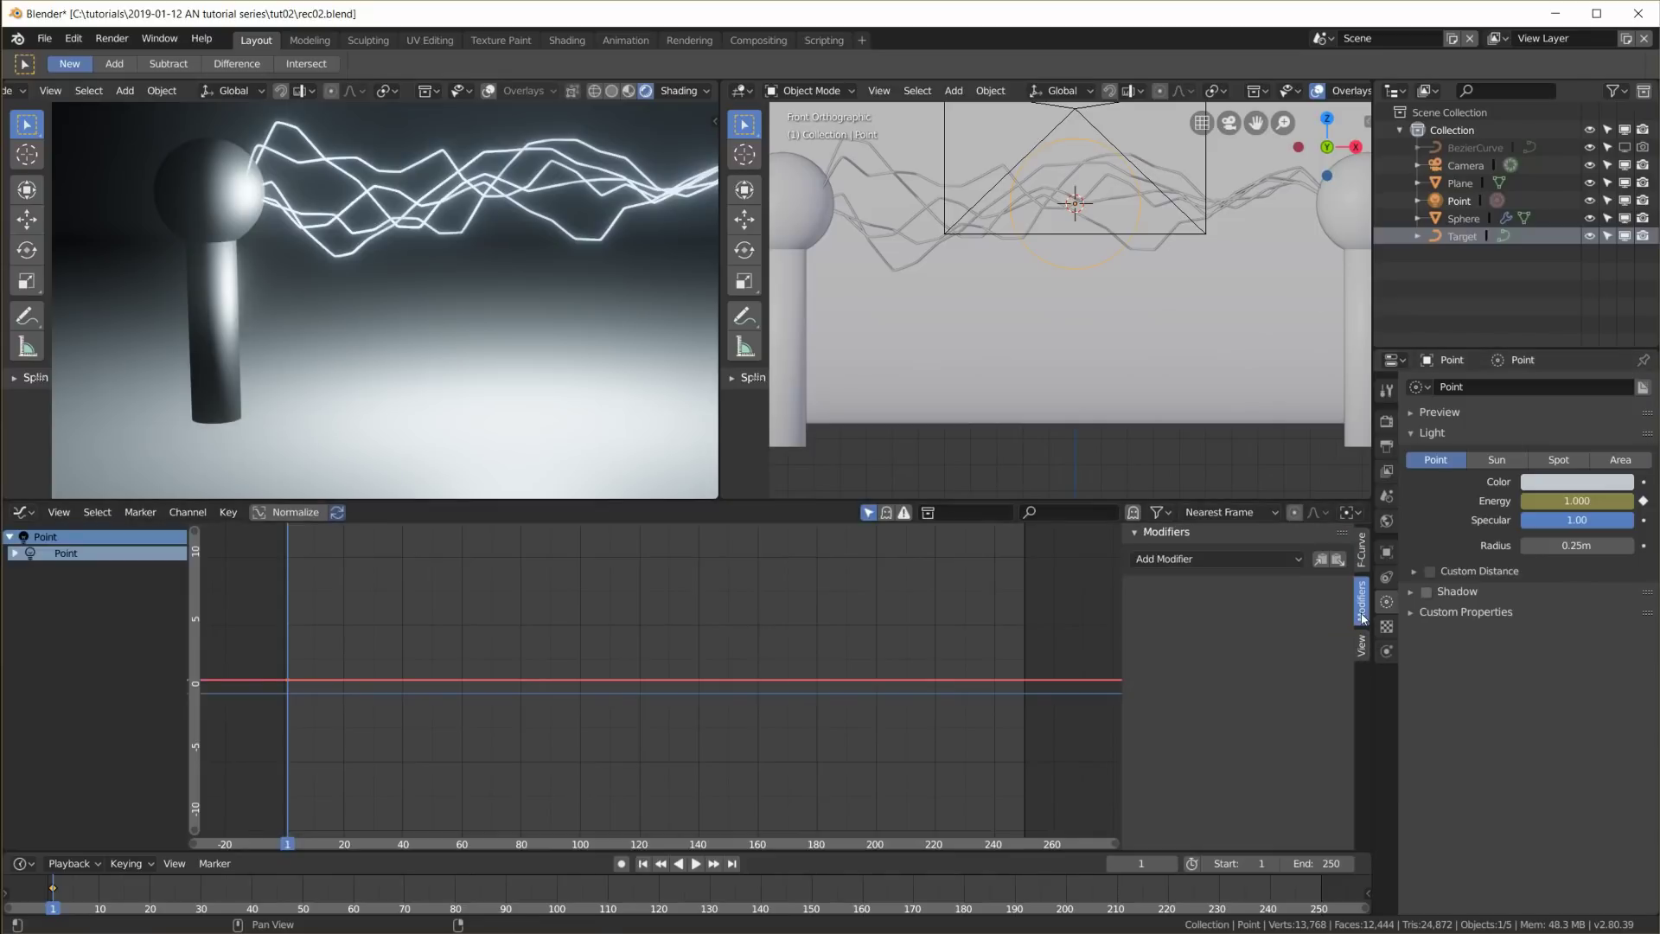
{"action": "left_click", "coordinate": [1227, 560]}
{"action": "left_click", "coordinate": [1193, 655]}
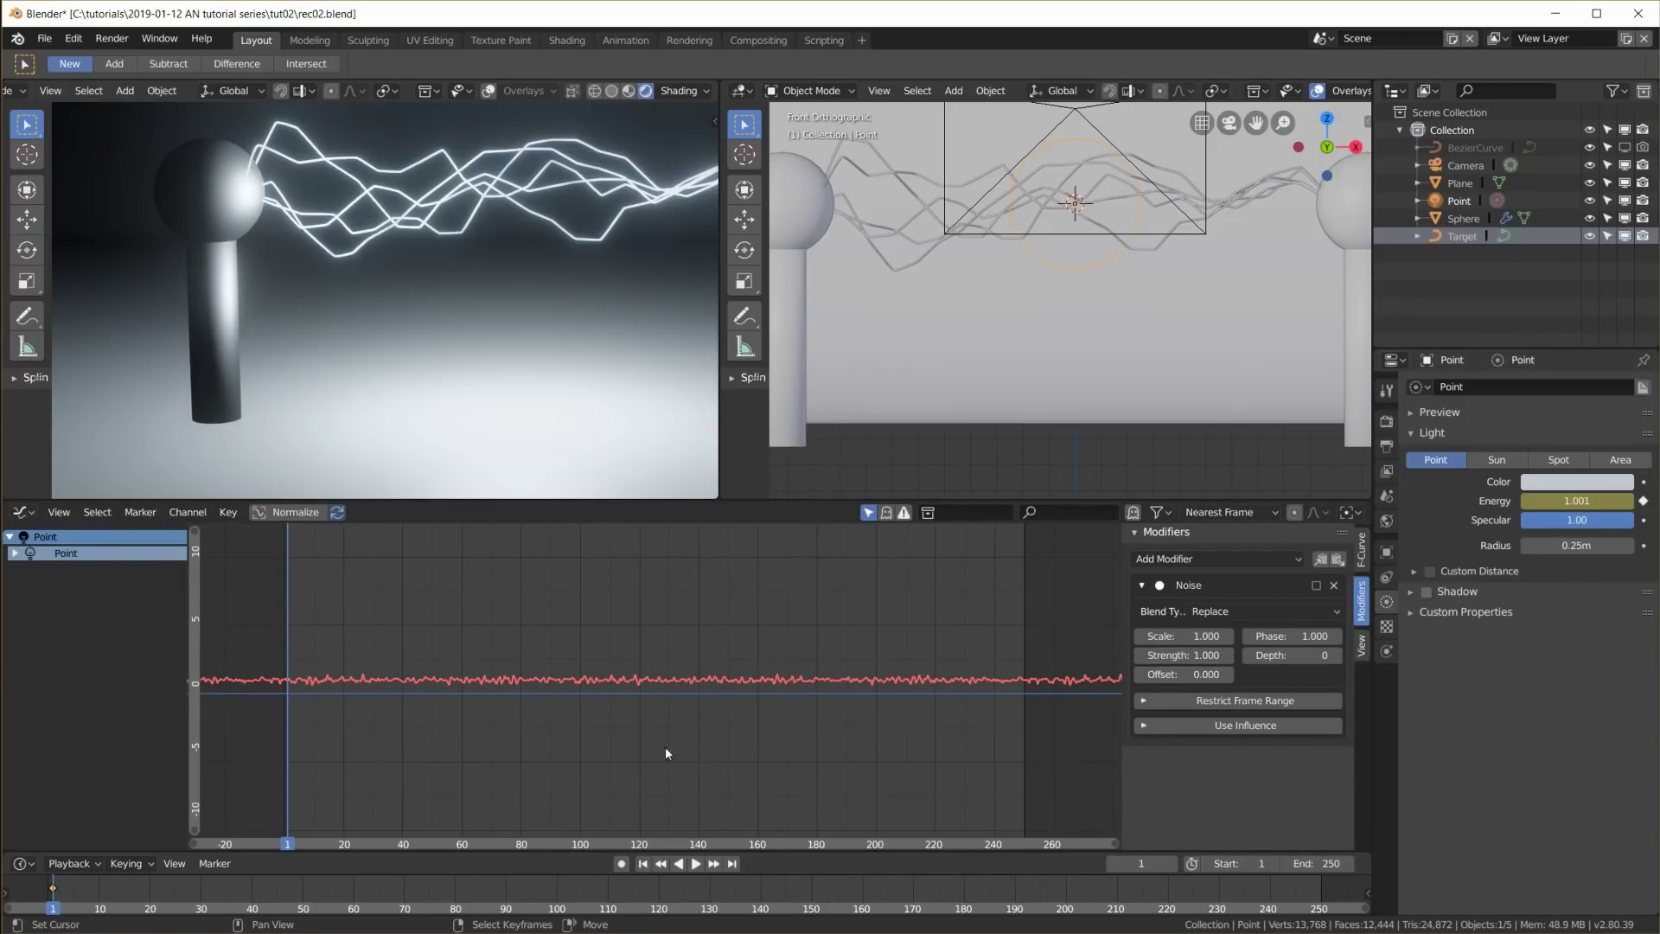
{"action": "left_click_drag", "start_coordinate": [1183, 654], "coordinate": [1224, 654]}
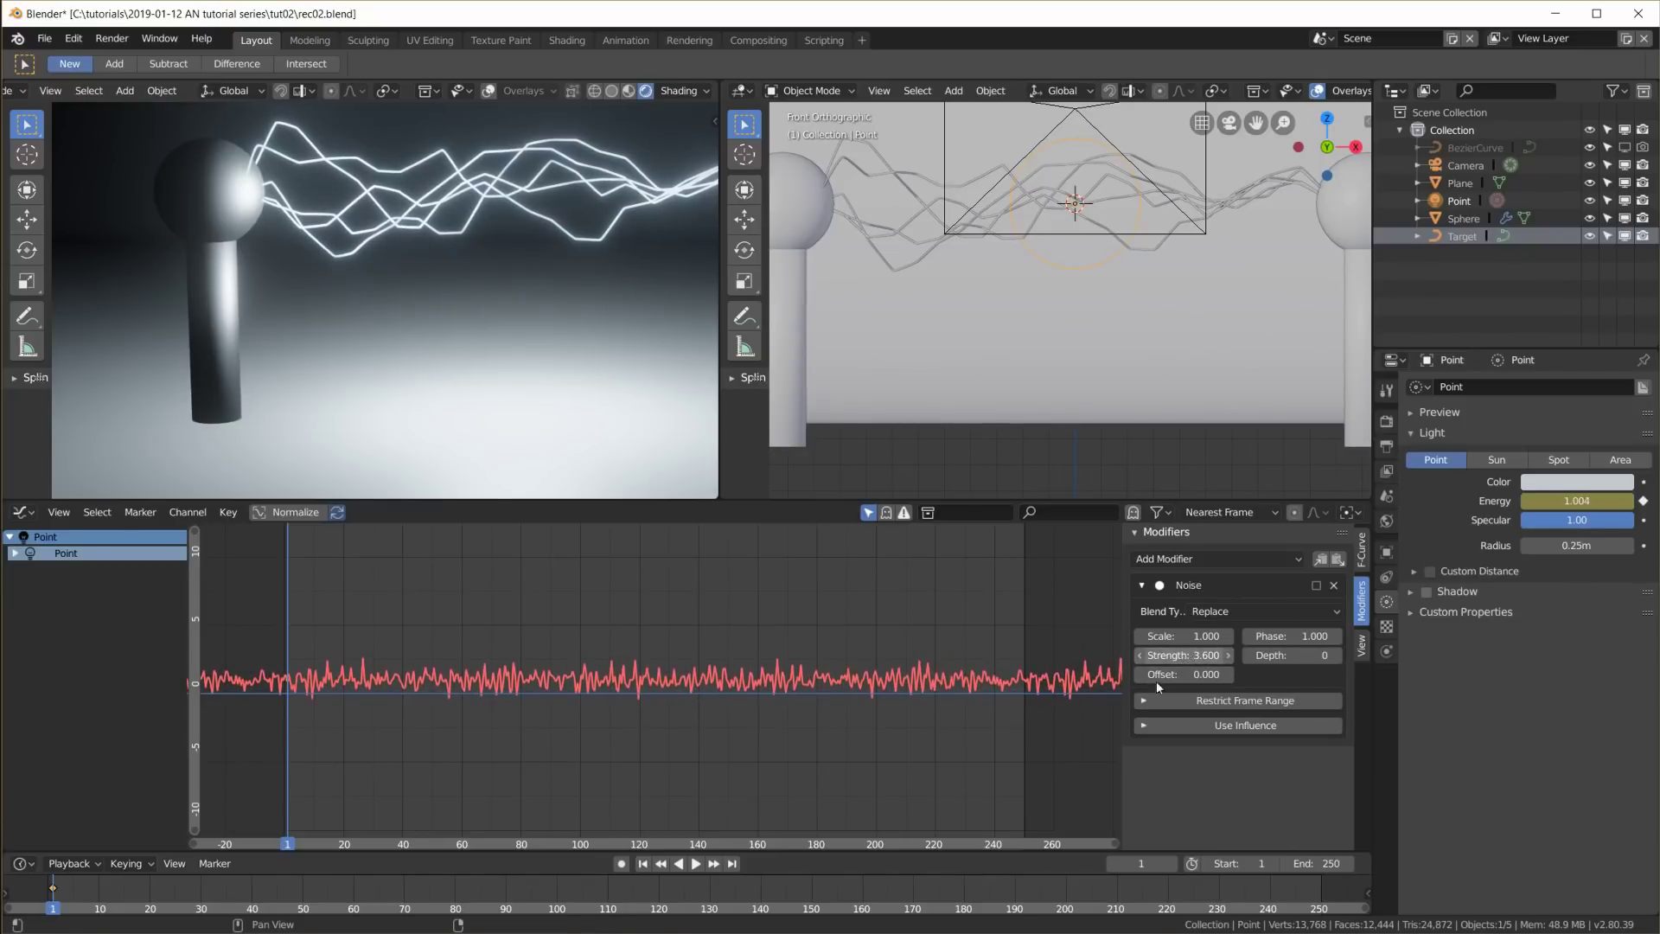
Play the animation to check the light flicker with the whole camera frame in view, and stop playback
{"action": "left_click", "coordinate": [695, 864]}
{"action": "key", "text": "KP_0"}
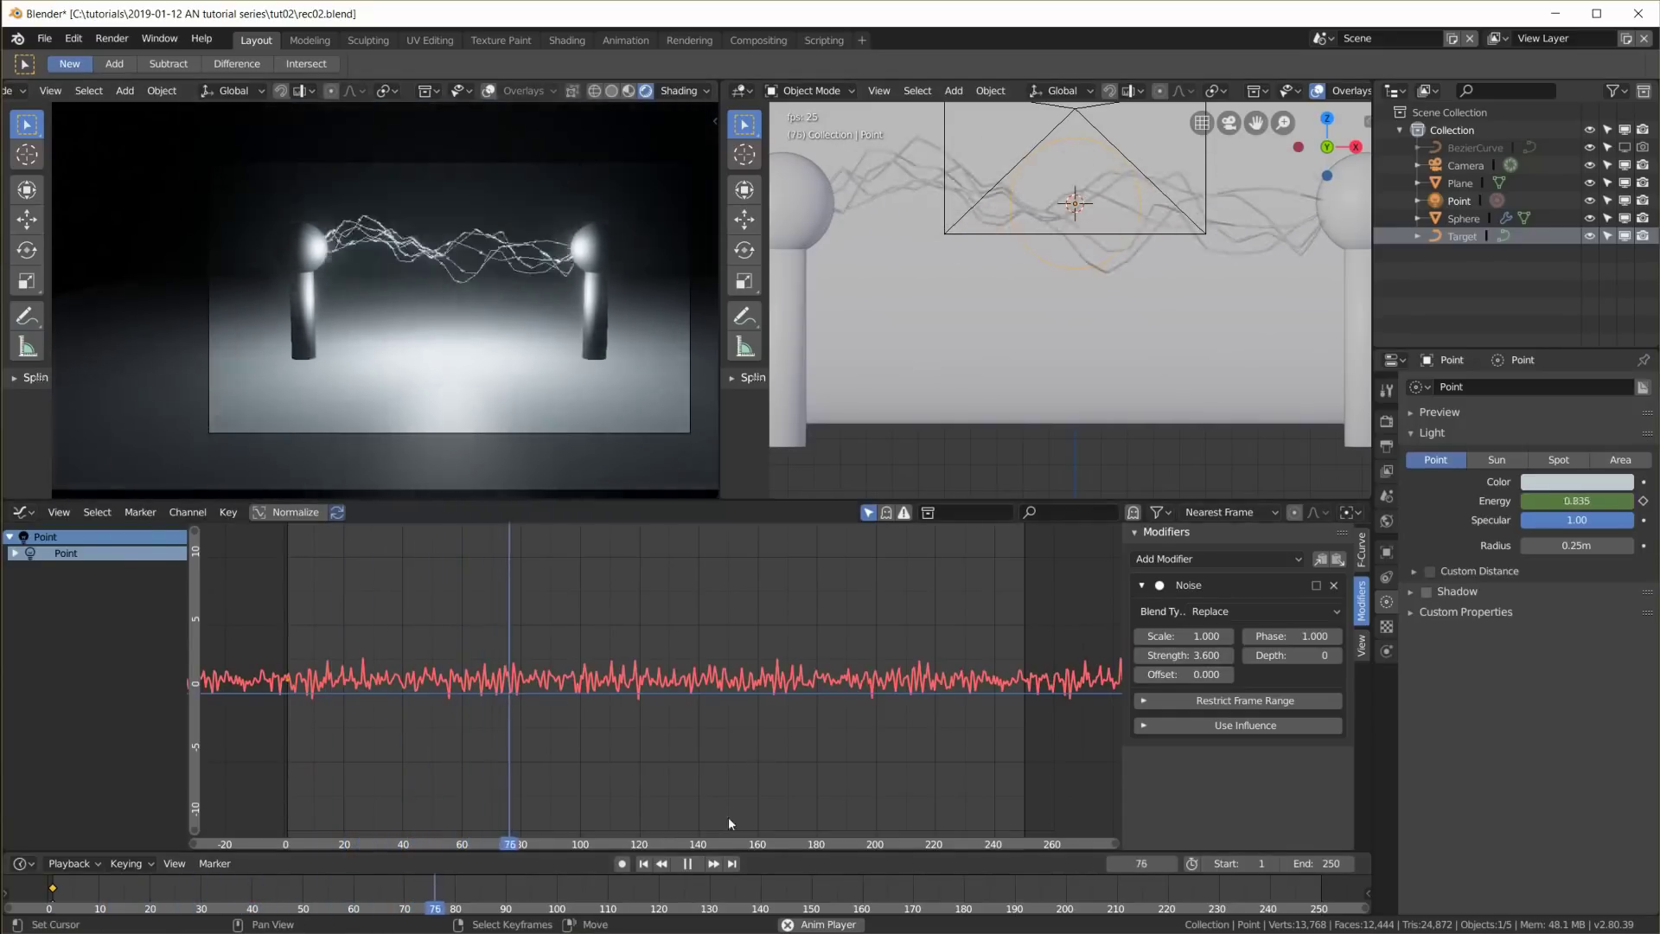
{"action": "left_click", "coordinate": [688, 864]}
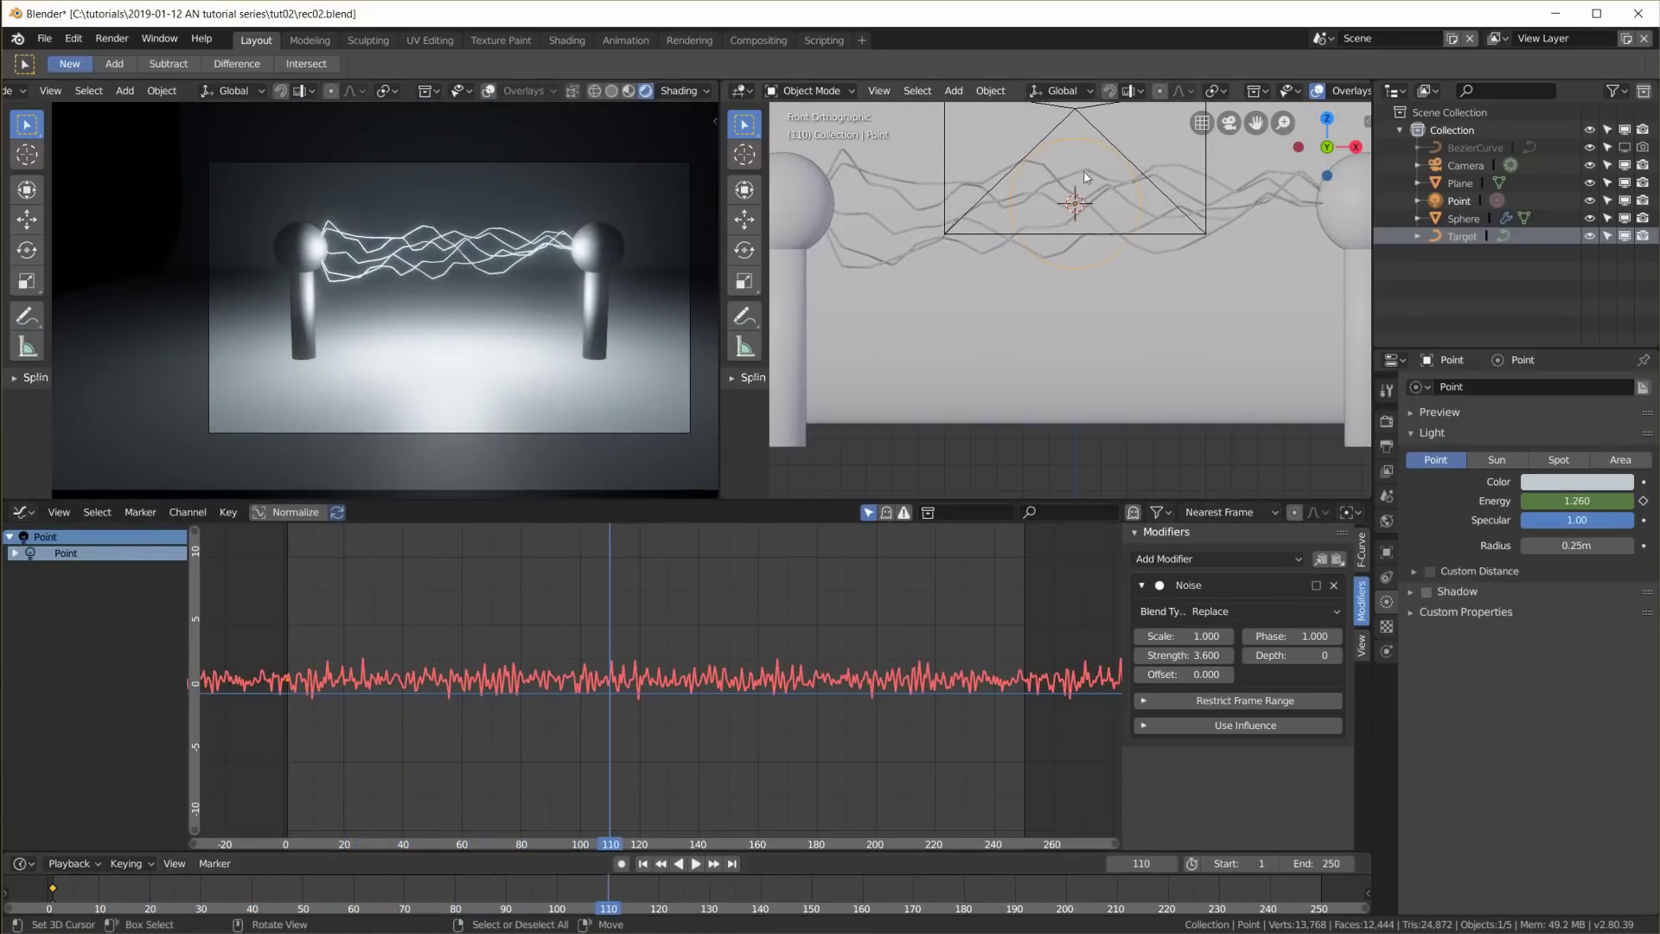
Duplicate the point light about -0.586 m along X and set the copy's noise offset to 25
{"action": "scroll", "coordinate": [1077, 268], "scroll_direction": "down", "scroll_amount": 2}
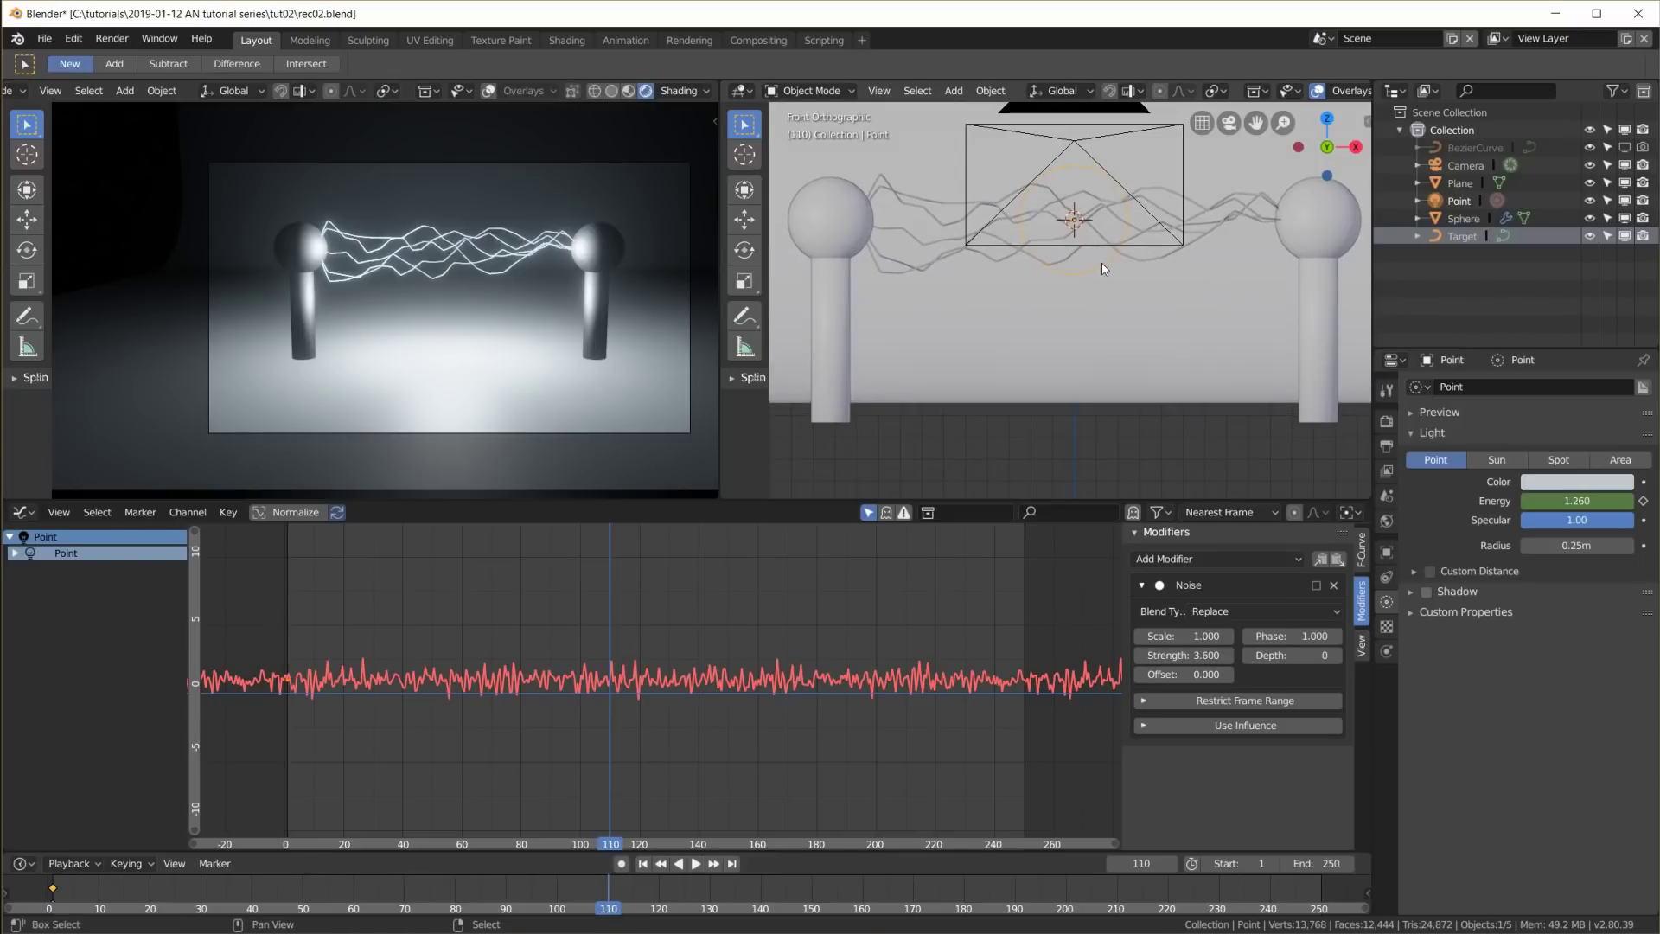
{"action": "key", "text": "shift+d"}
{"action": "key", "text": "x"}
{"action": "left_click", "coordinate": [975, 261]}
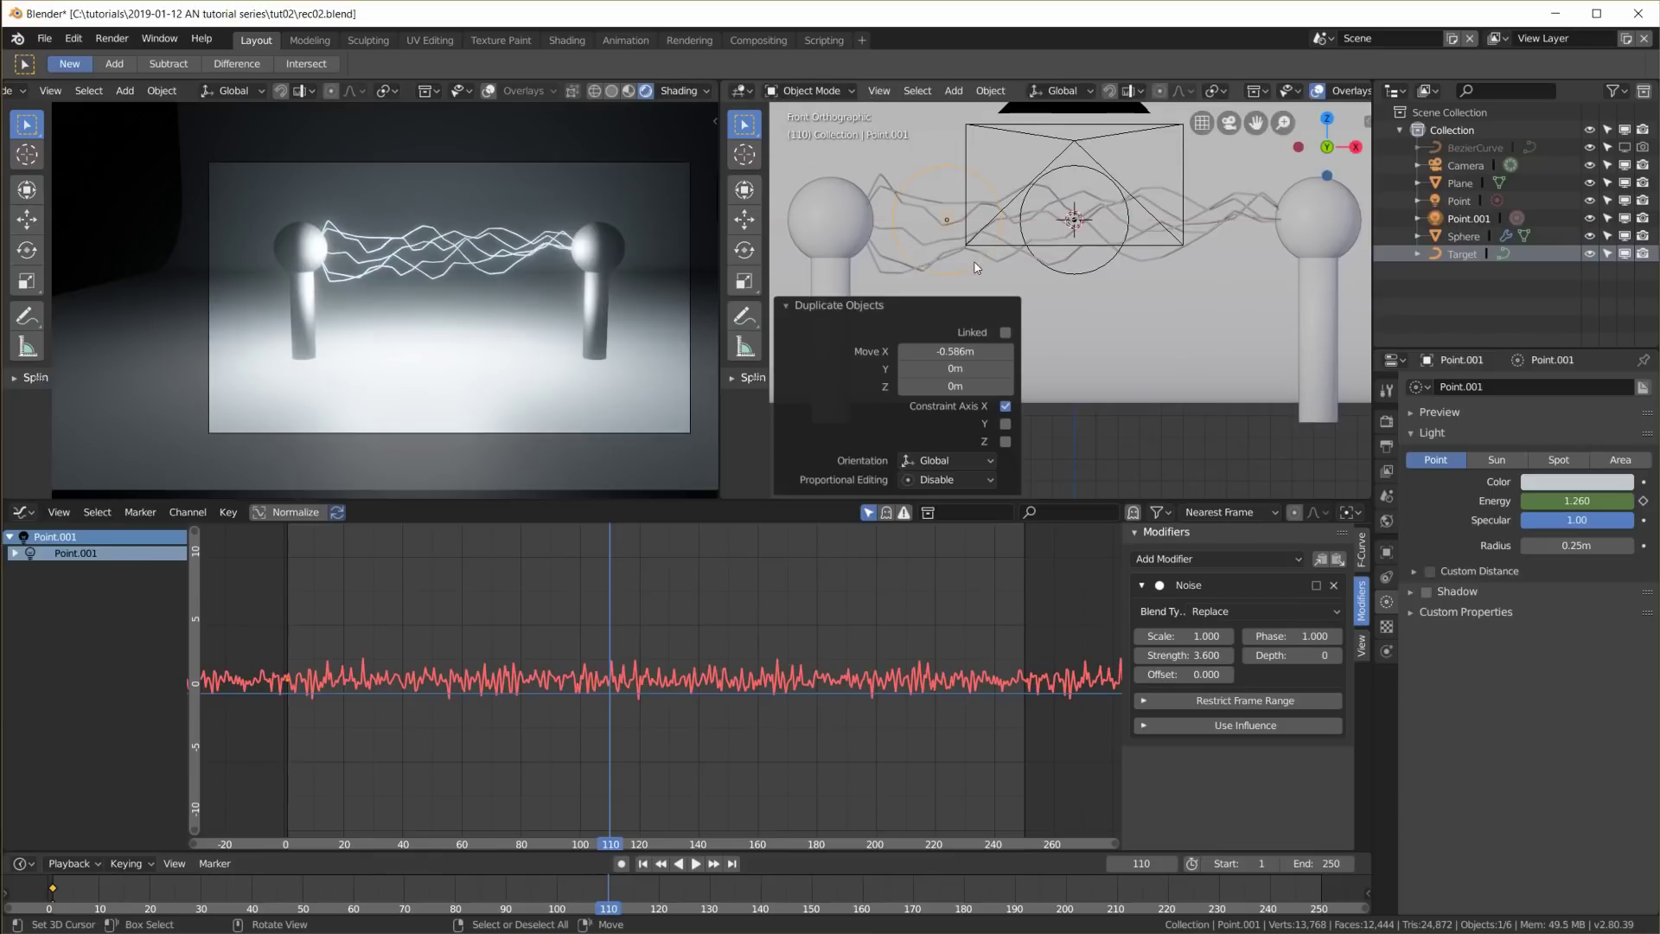
{"action": "left_click", "coordinate": [786, 304]}
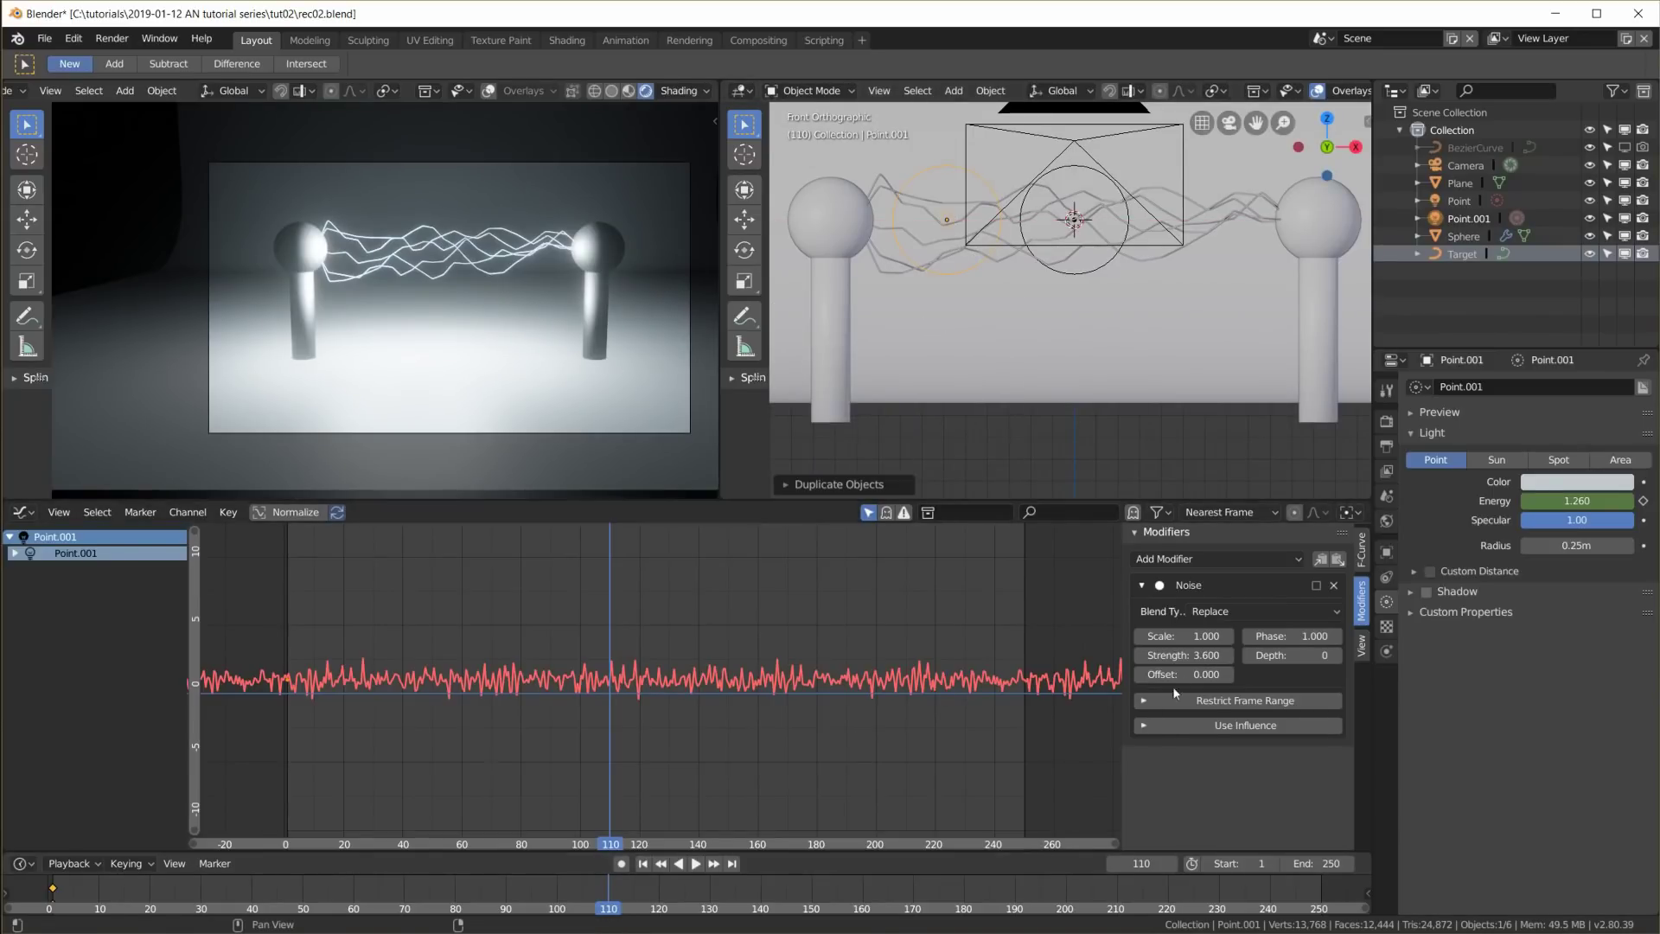
{"action": "mouse_move", "coordinate": [1184, 674]}
{"action": "left_mouse_down"}
{"action": "mouse_move", "coordinate": [1228, 674]}
{"action": "mouse_move", "coordinate": [1190, 676]}
{"action": "left_mouse_up"}
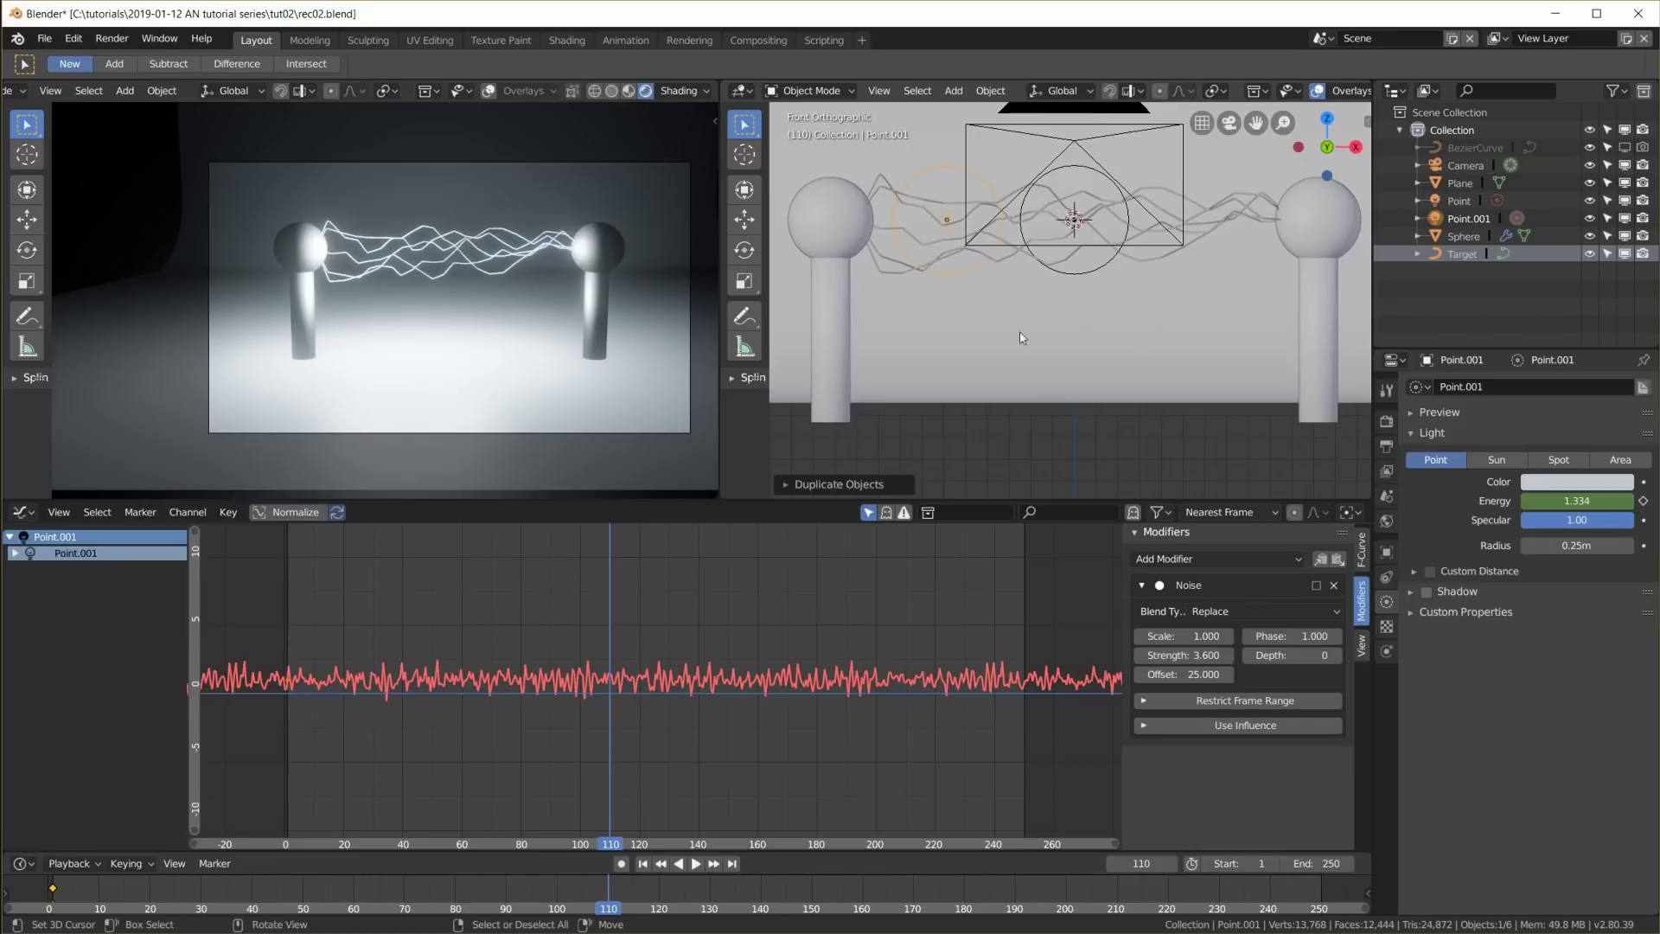
Duplicate the point light about 1.179 m along X with a noise offset of -51, and preview the flicker in playback
{"action": "key", "text": "shift+d"}
{"action": "key", "text": "x"}
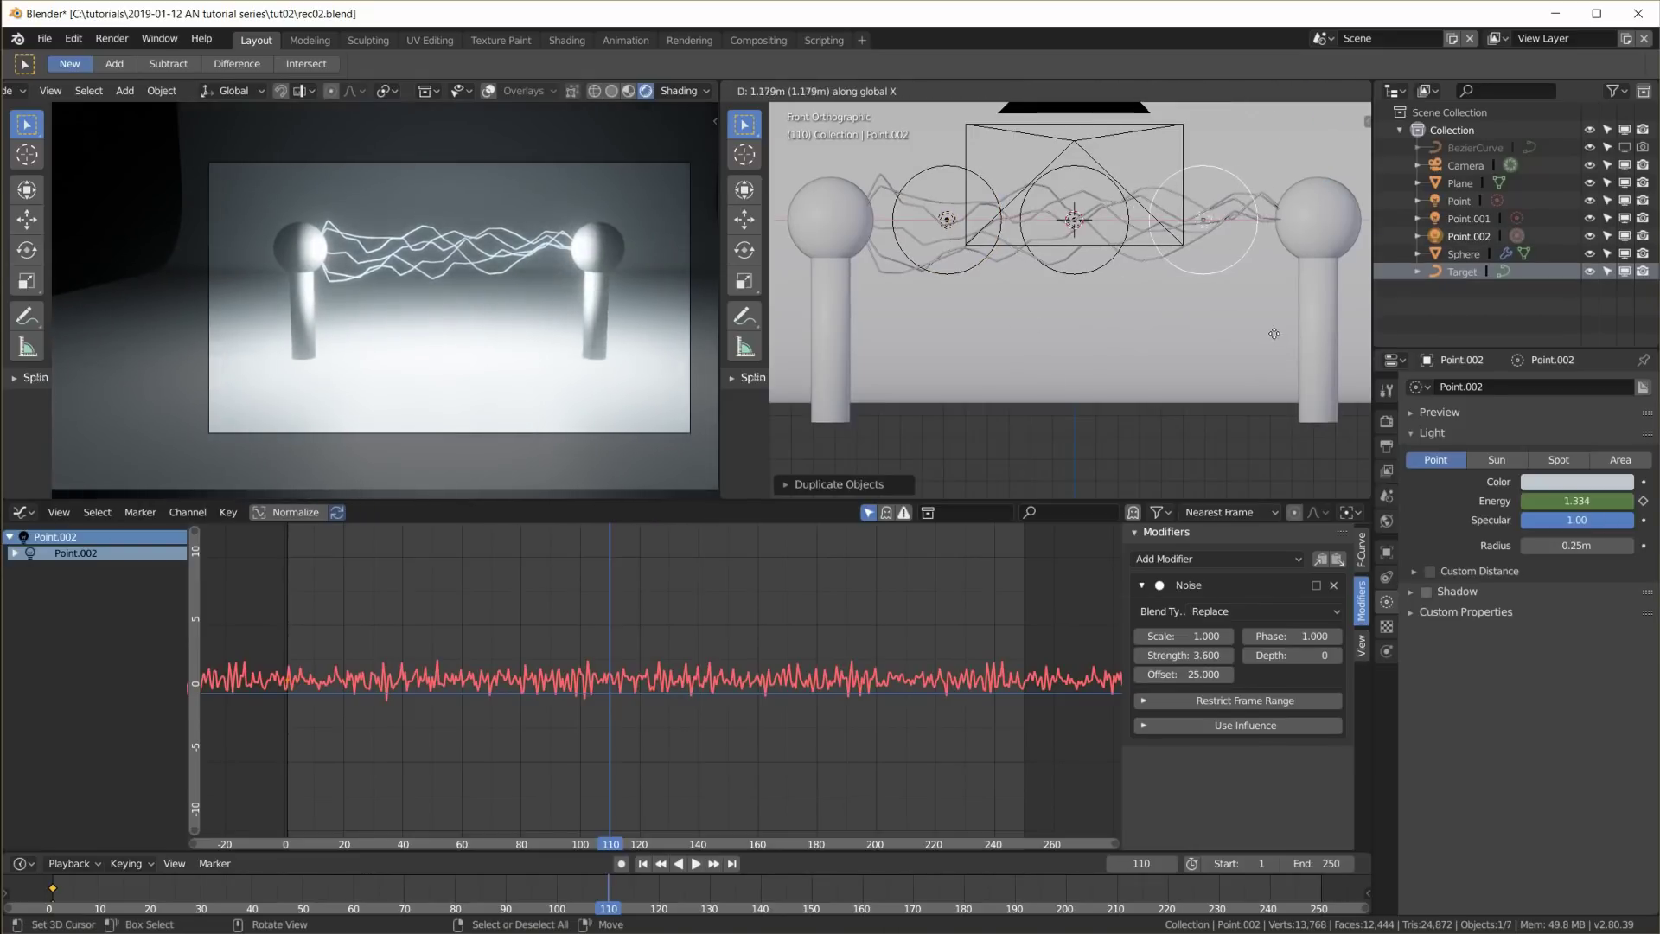
{"action": "left_click", "coordinate": [1274, 334]}
{"action": "left_click_drag", "start_coordinate": [1186, 674], "coordinate": [1115, 674]}
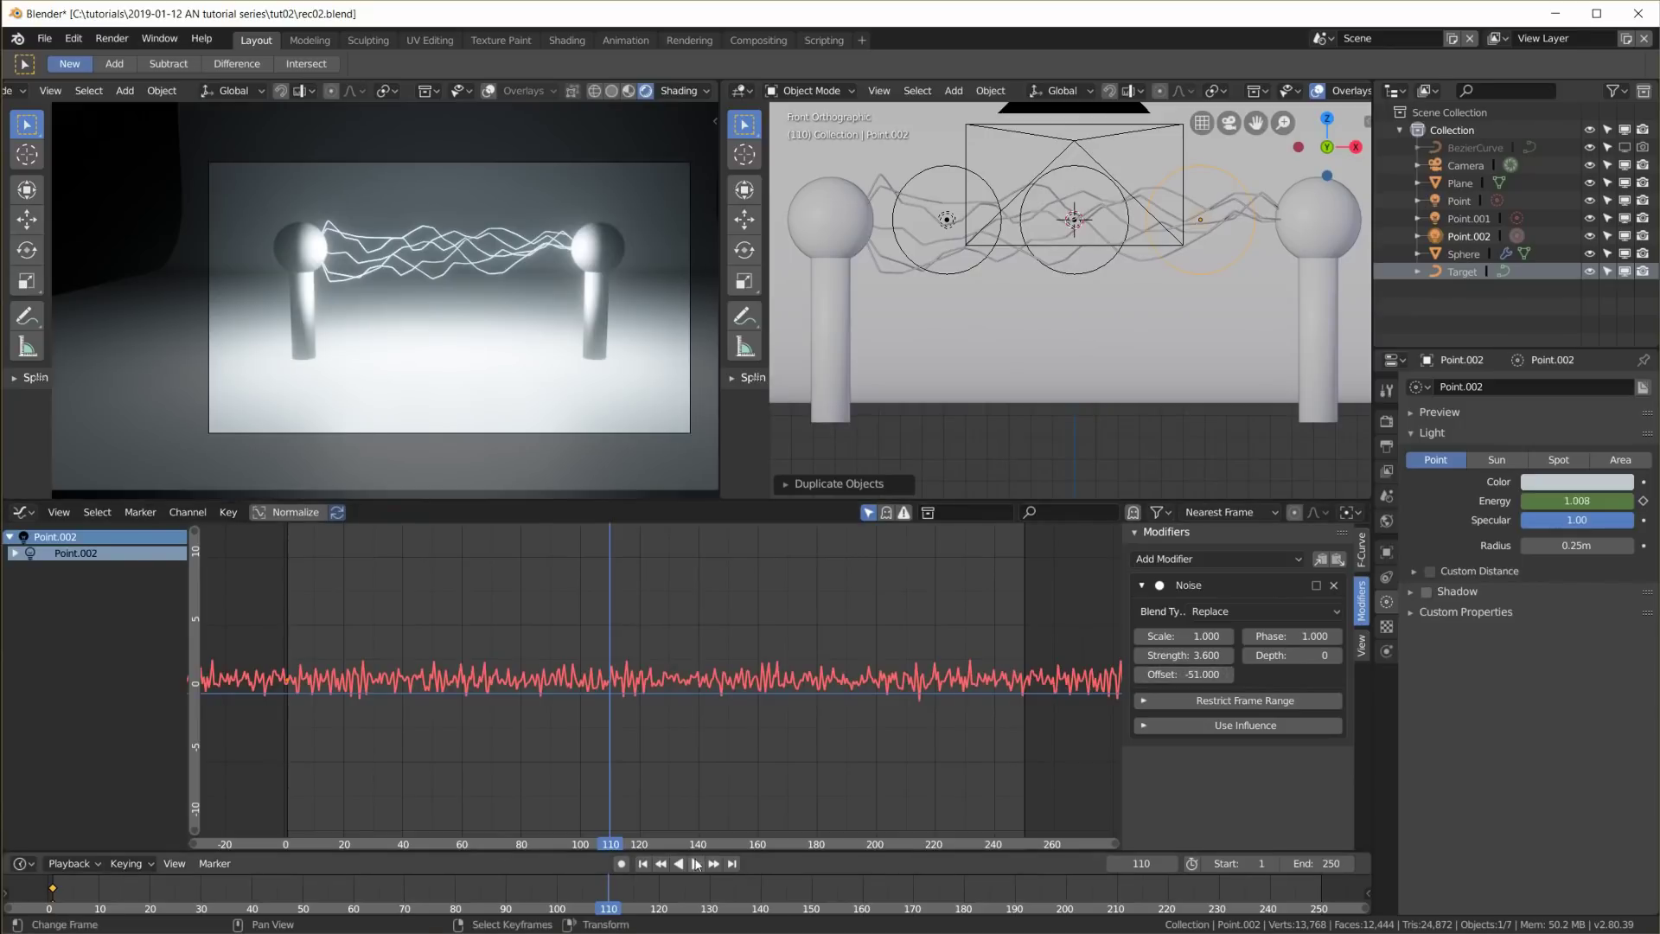
{"action": "left_click", "coordinate": [682, 865]}
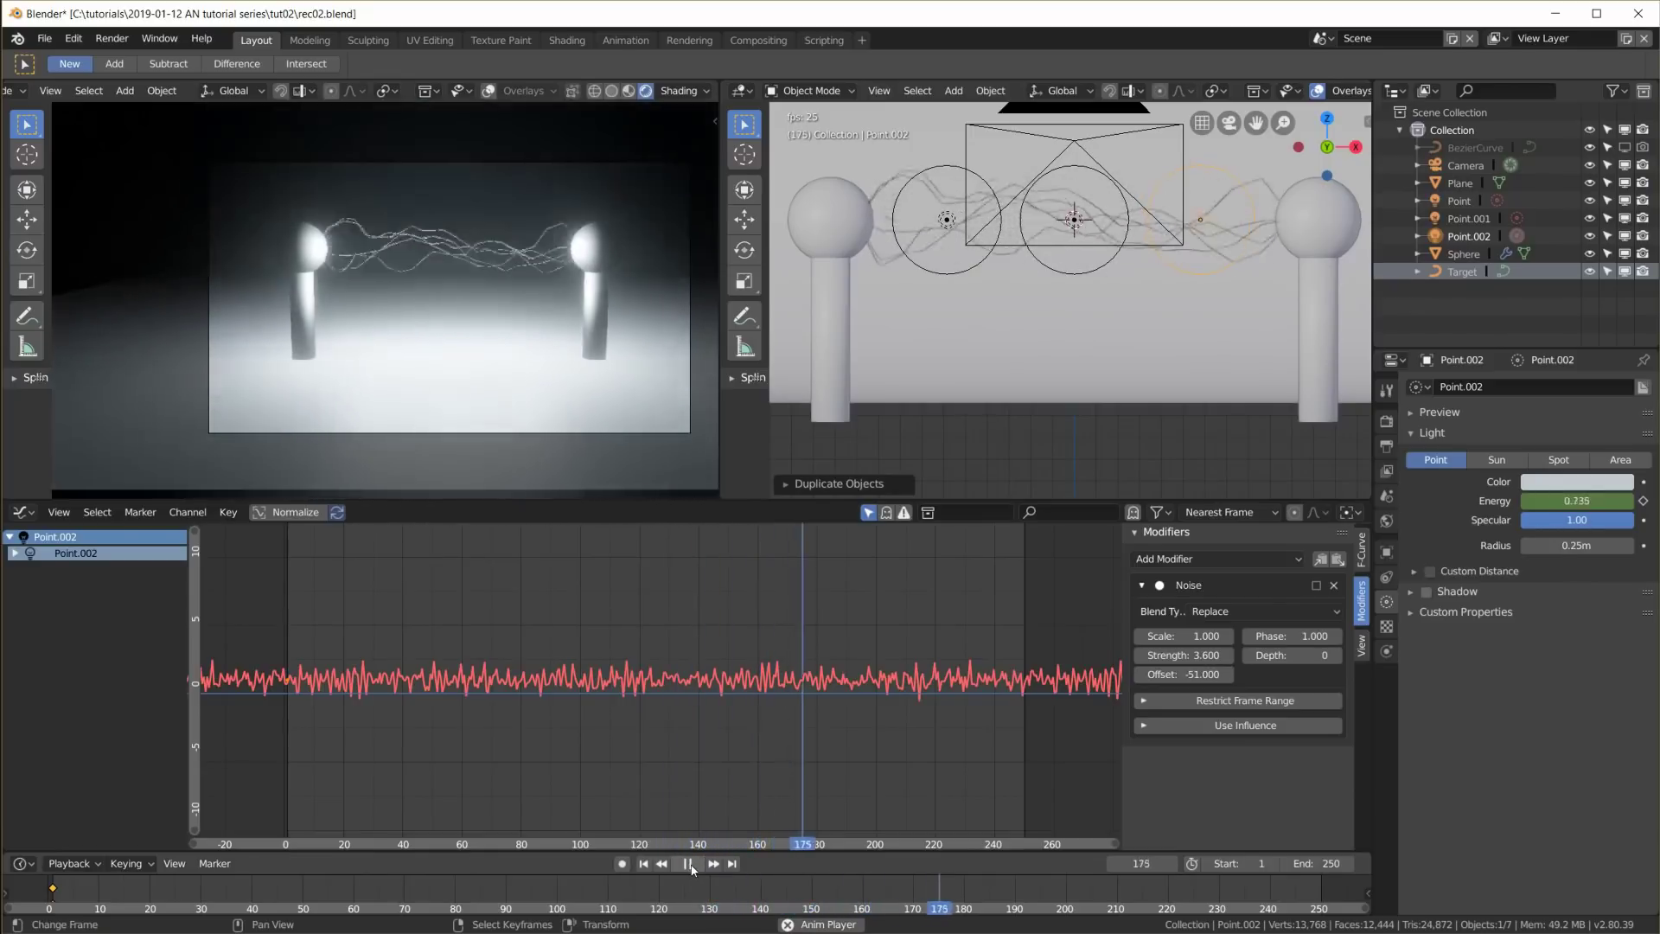
{"action": "left_click", "coordinate": [688, 865]}
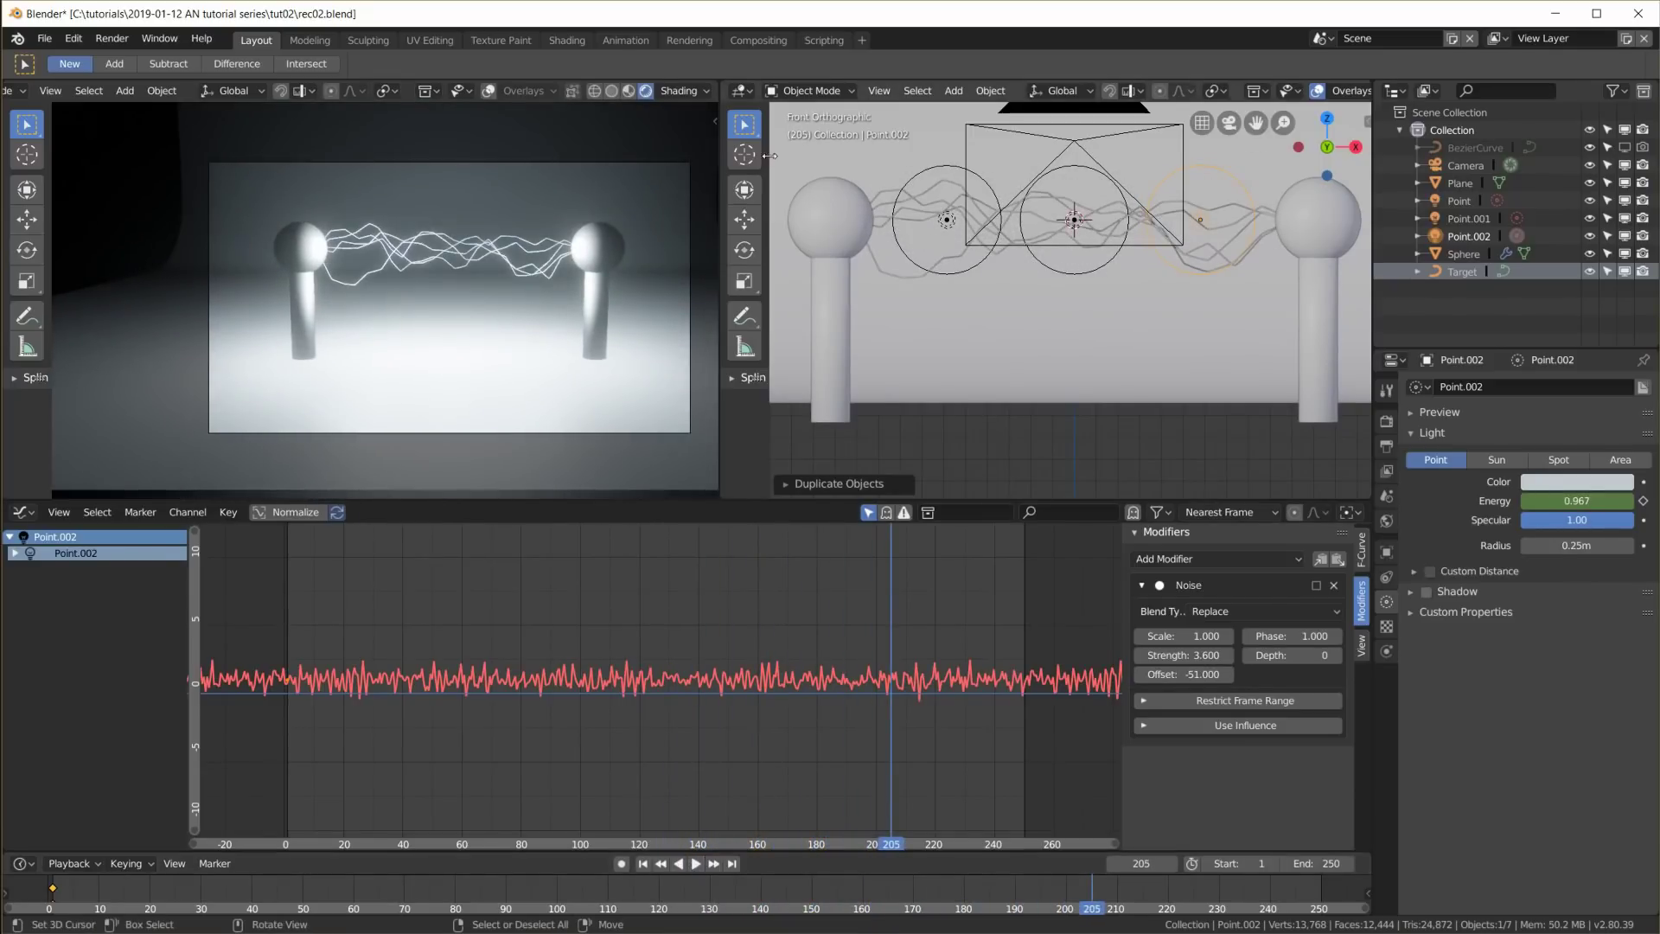
Set the electrodes' Metallic value to 1.000 and enable Screen Space Reflections in the Eevee settings
{"action": "left_click", "coordinate": [815, 215]}
{"action": "scroll", "coordinate": [540, 315], "scroll_direction": "up", "scroll_amount": 2}
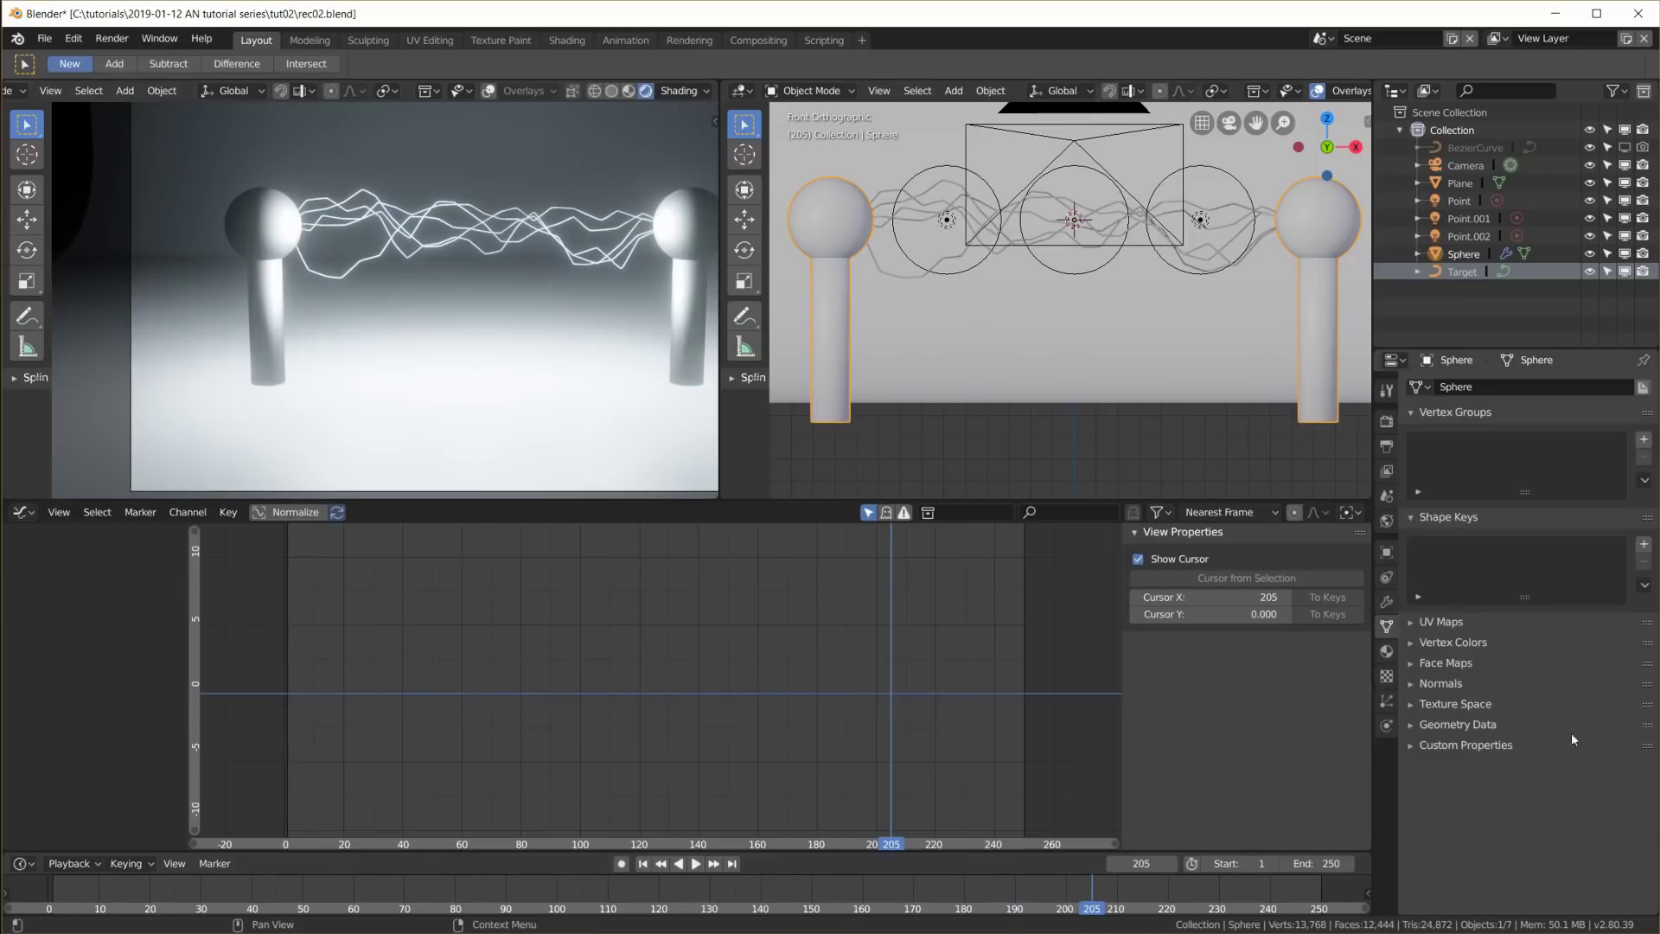
{"action": "left_click", "coordinate": [1387, 651]}
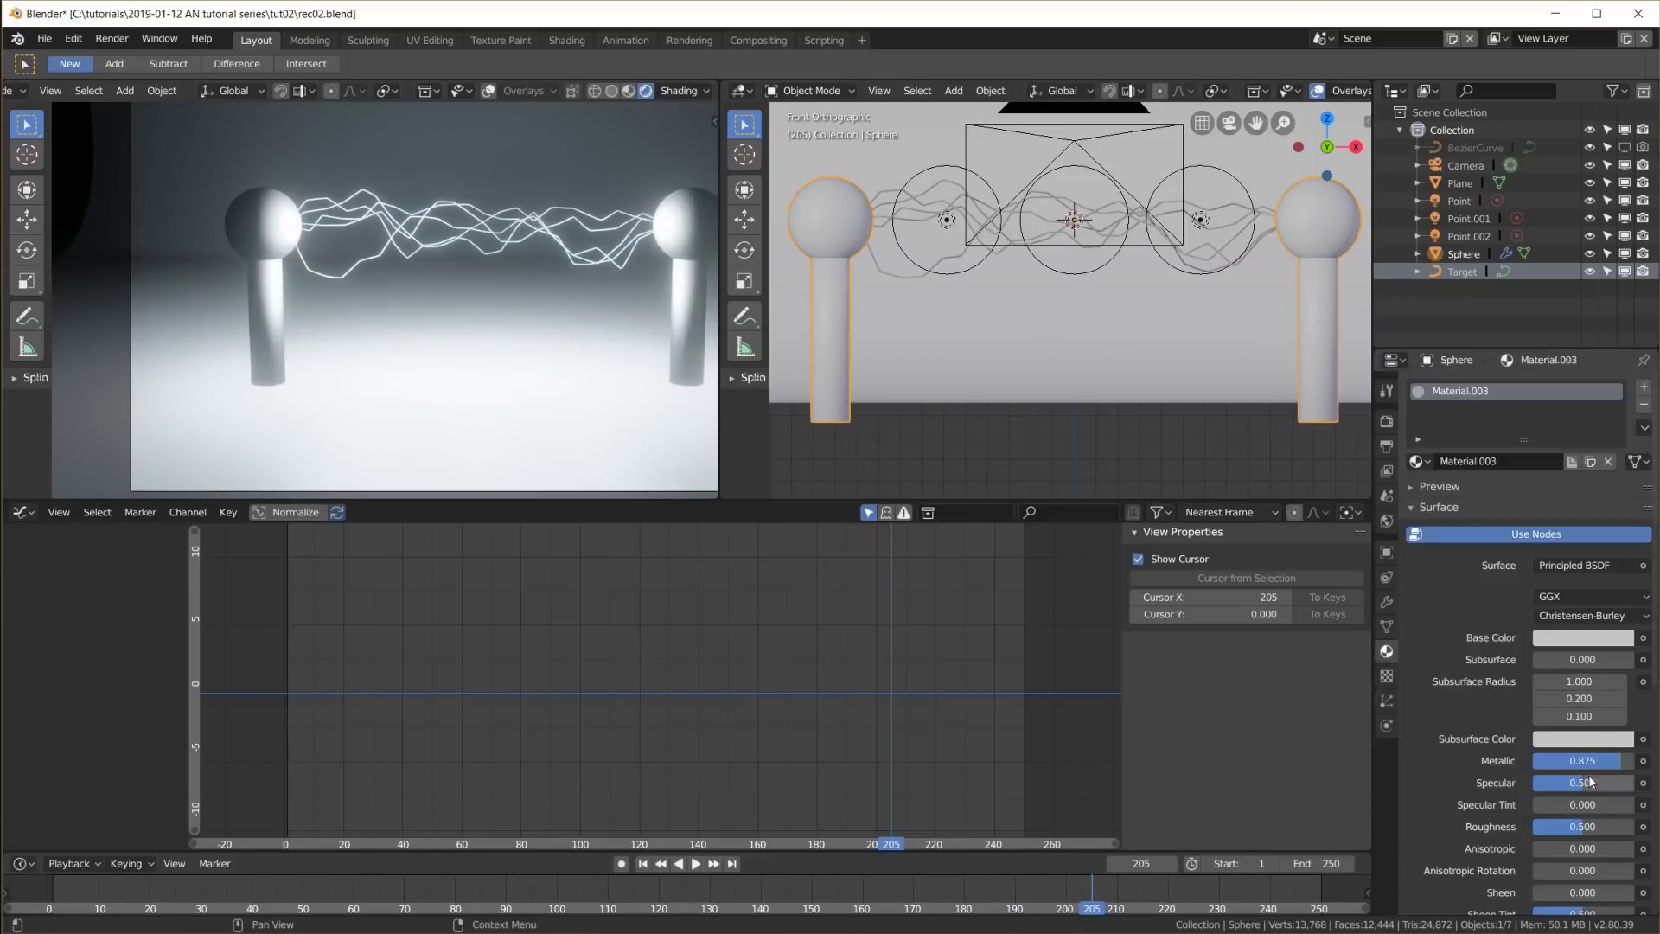
{"action": "left_click_drag", "start_coordinate": [1582, 759], "coordinate": [1629, 760]}
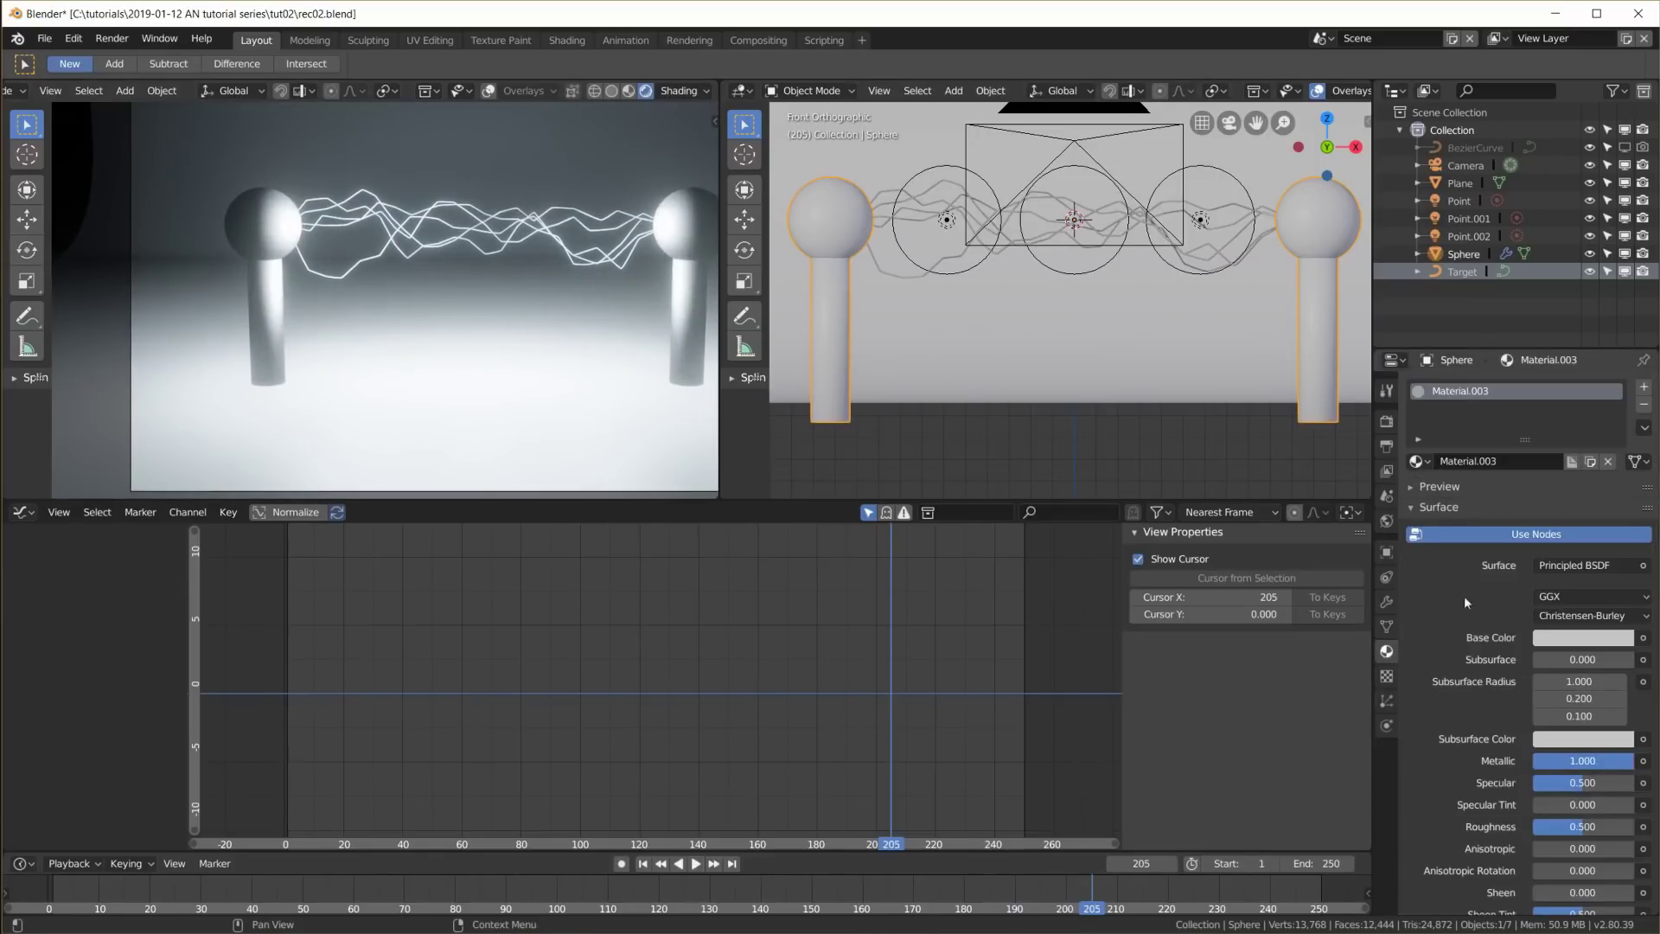
{"action": "left_click", "coordinate": [1387, 421]}
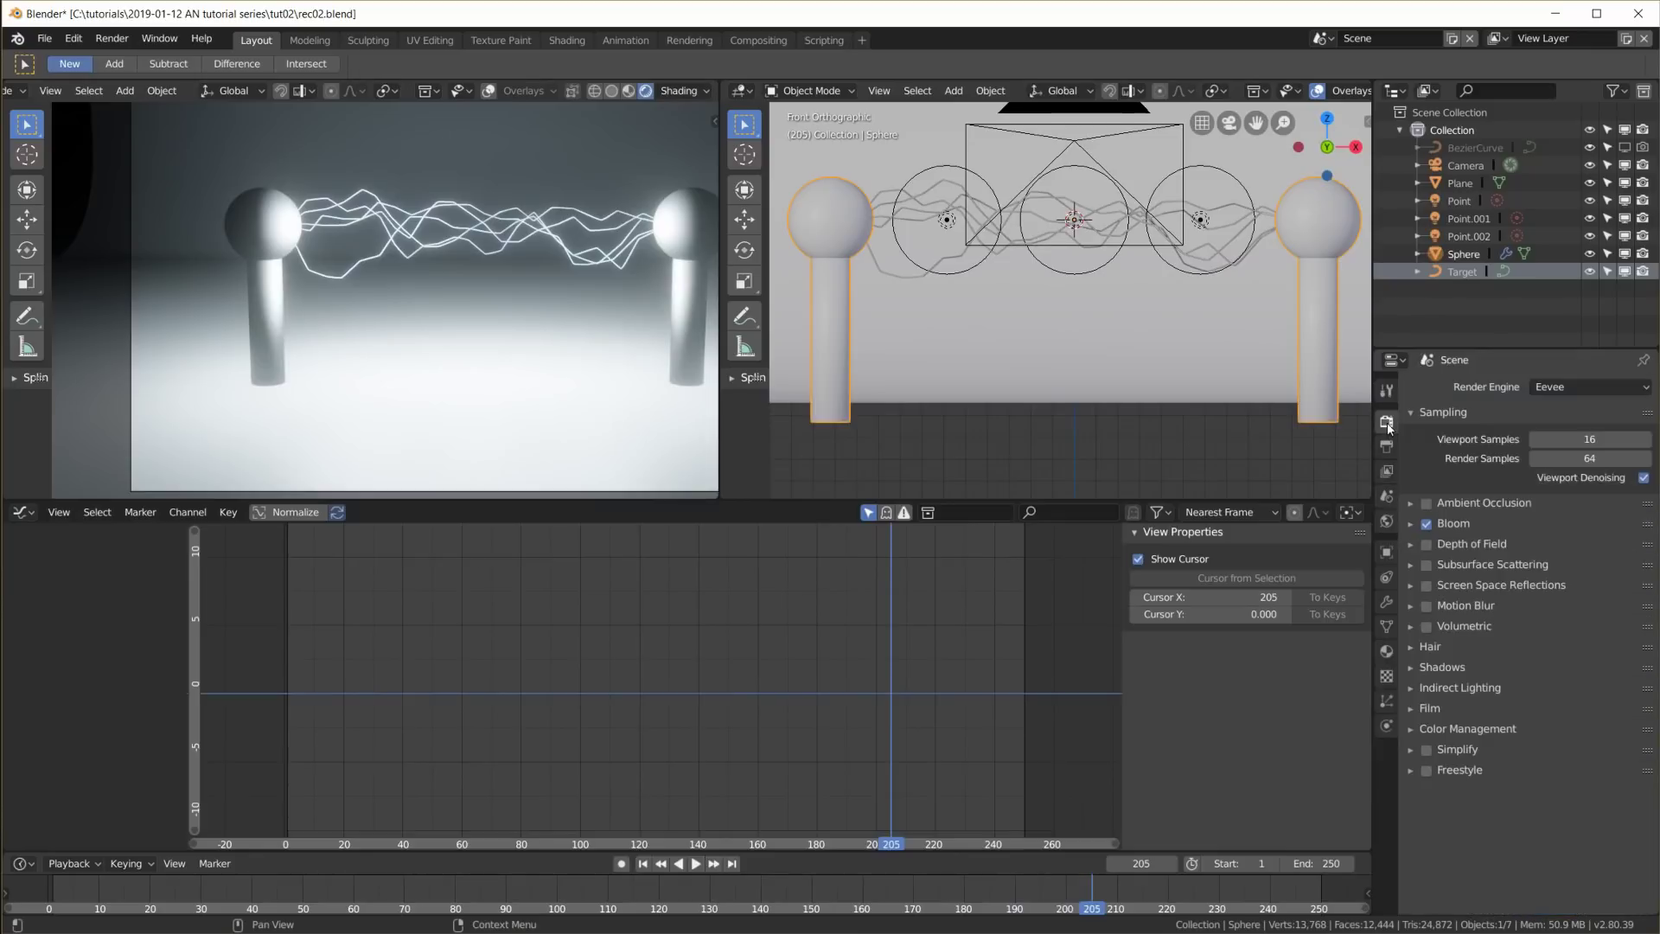
{"action": "left_click", "coordinate": [1426, 585]}
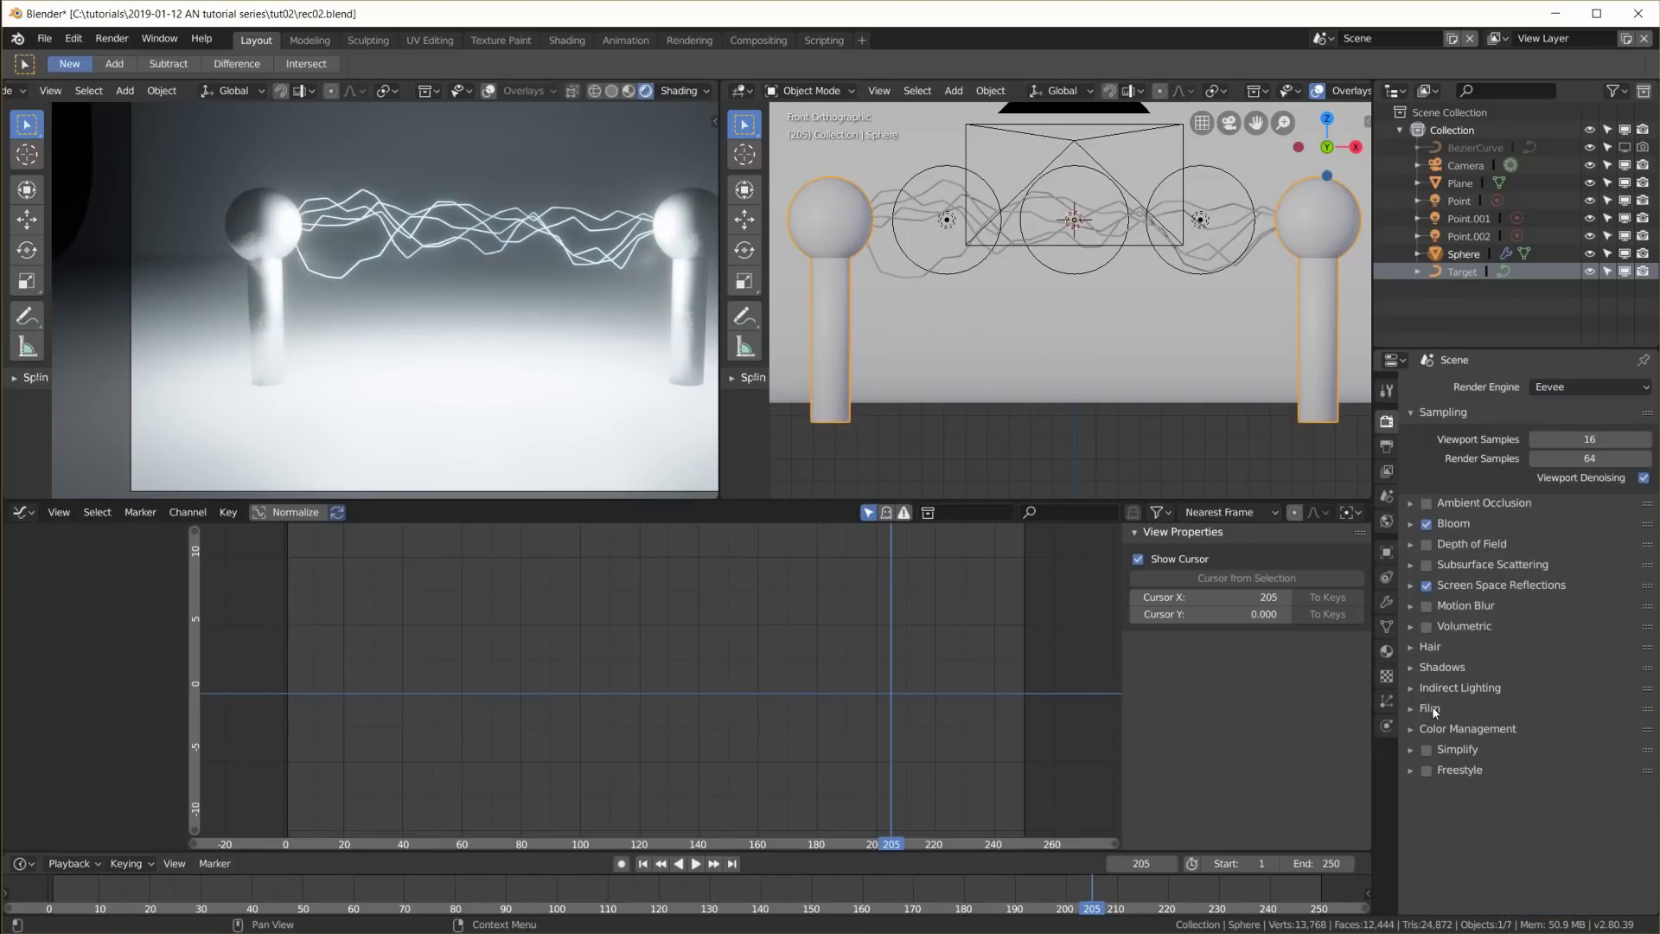
Darken the backdrop plane's base color to near black and preview the lighting in playback
{"action": "left_click", "coordinate": [1009, 385]}
{"action": "scroll", "coordinate": [1008, 386], "scroll_direction": "down", "scroll_amount": 2}
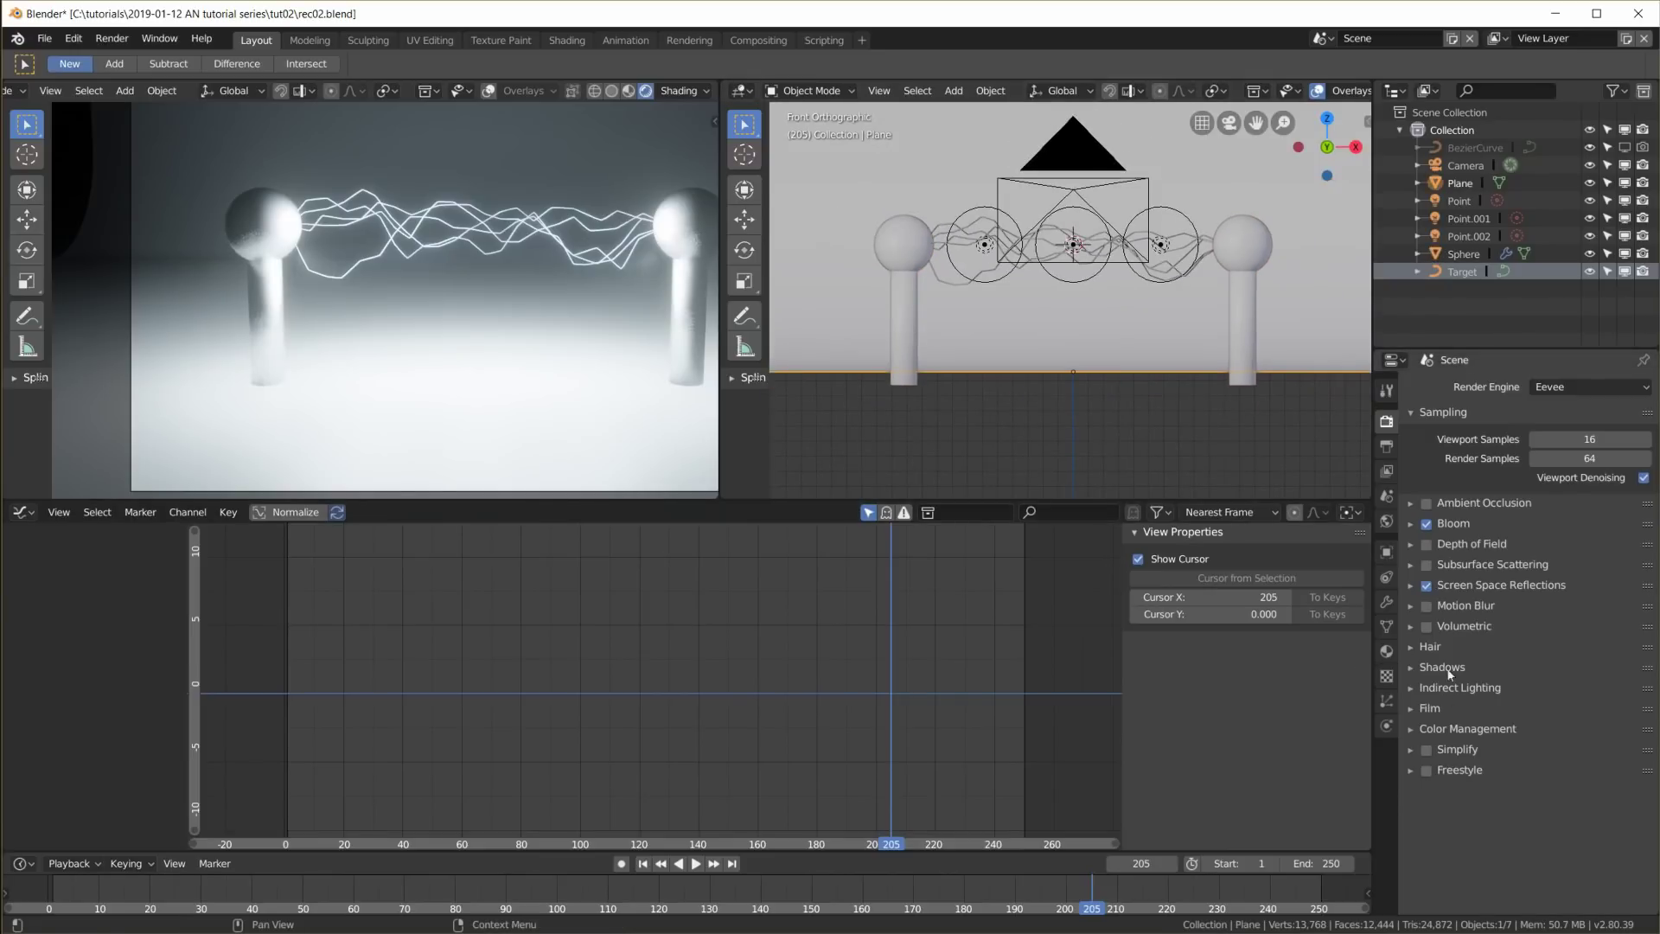
{"action": "left_click", "coordinate": [1387, 651]}
{"action": "left_click", "coordinate": [1582, 640]}
{"action": "left_click_drag", "start_coordinate": [1620, 444], "coordinate": [1620, 506]}
{"action": "scroll", "coordinate": [474, 374], "scroll_direction": "down", "scroll_amount": 2}
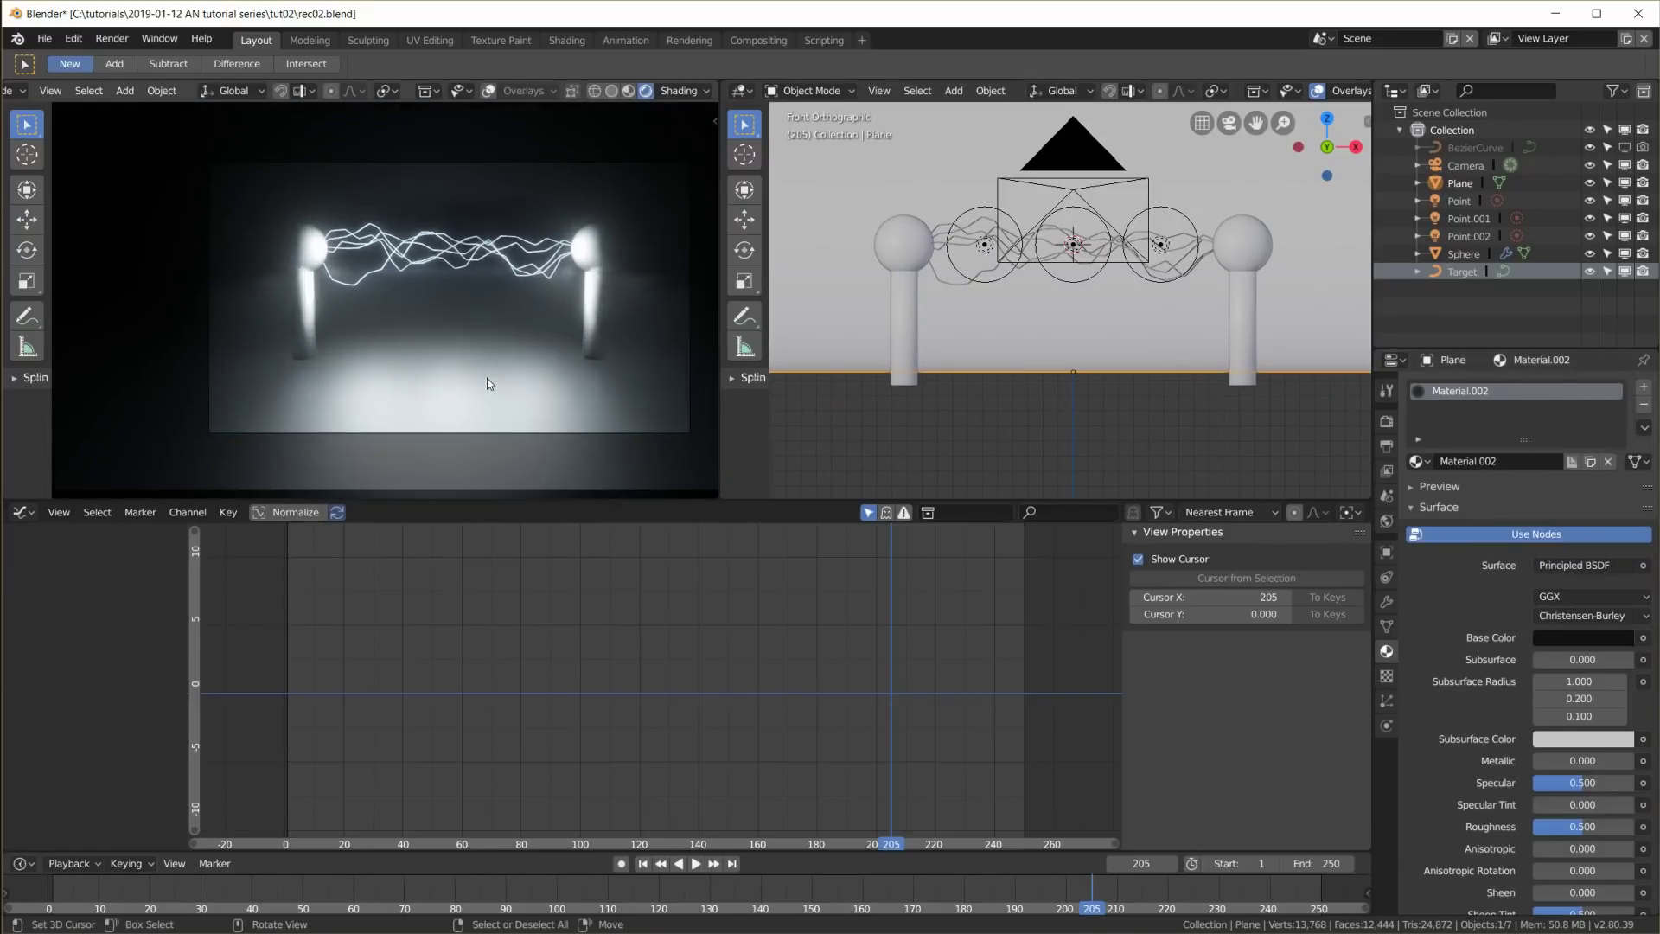
{"action": "left_click", "coordinate": [692, 863]}
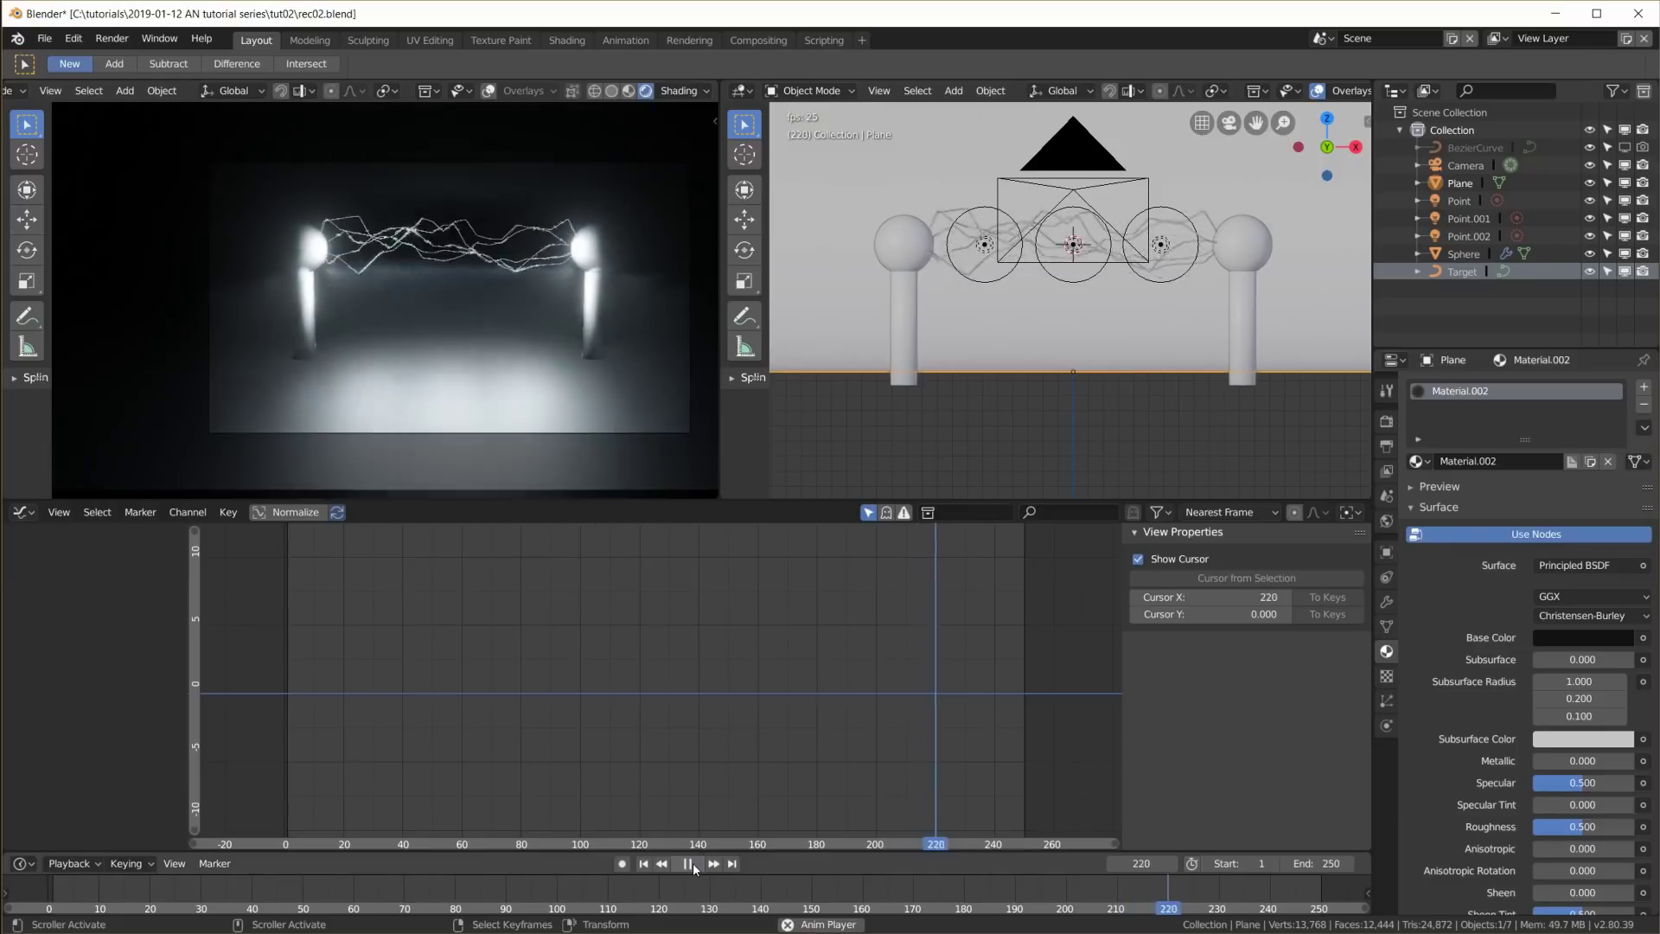
{"action": "left_click", "coordinate": [693, 863]}
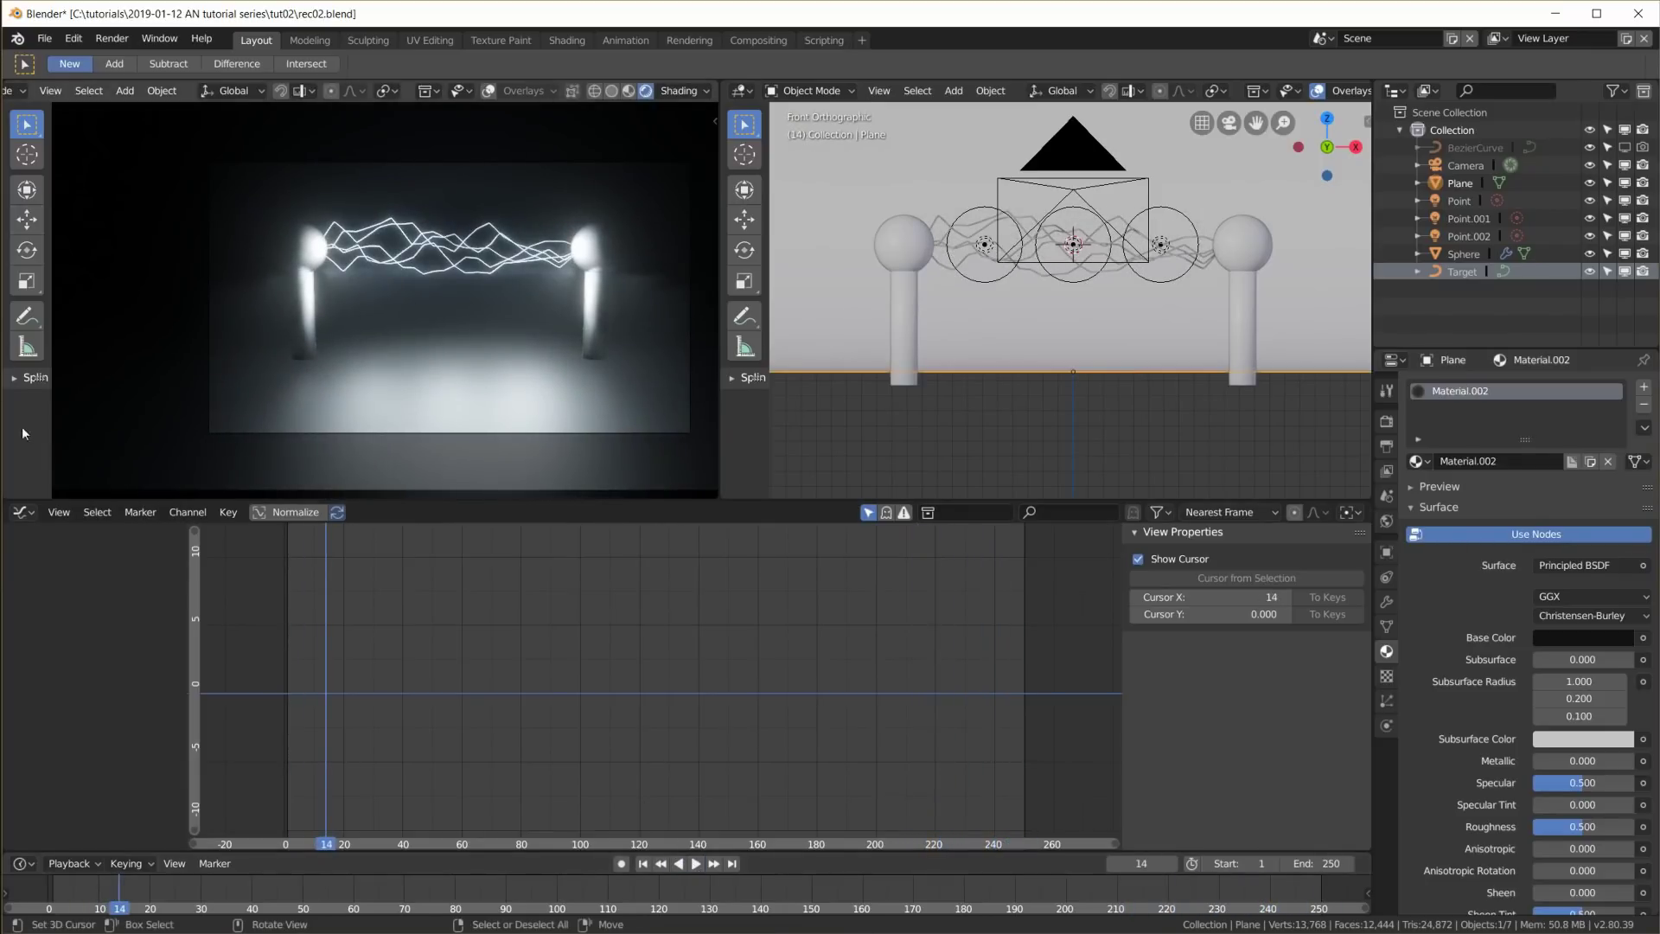
Replace the Graph Editor with an enlarged Animation Nodes editor showing NodeTree, framed on the main node chain
{"action": "left_click", "coordinate": [23, 512]}
{"action": "left_click", "coordinate": [74, 395]}
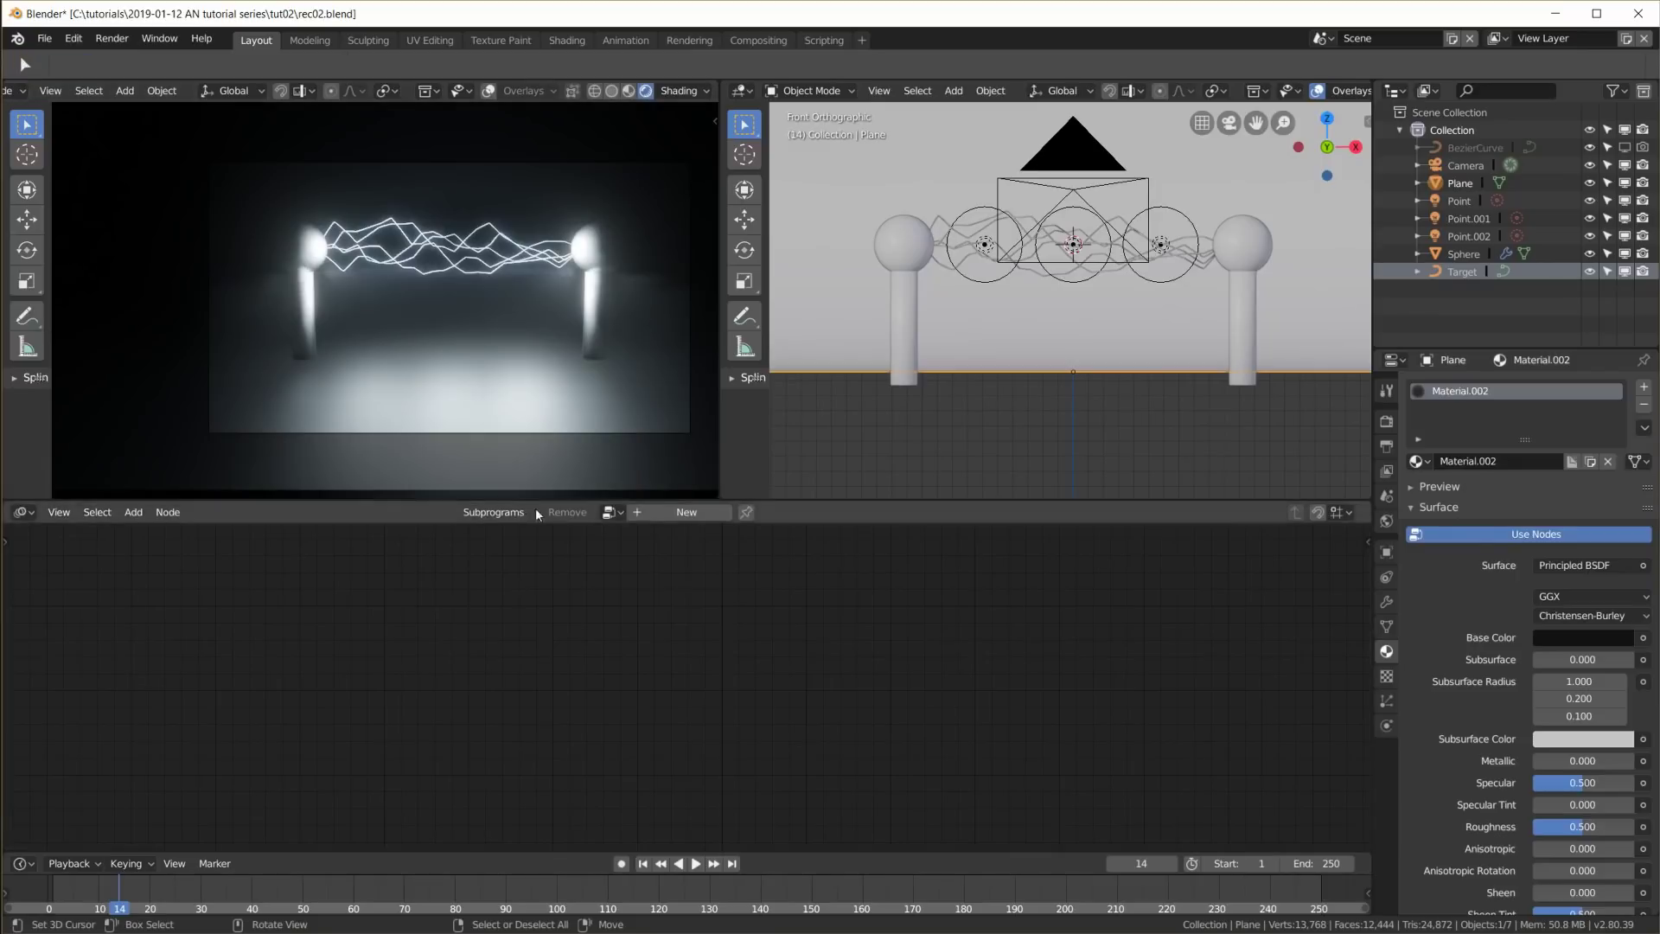
{"action": "left_click_drag", "start_coordinate": [547, 499], "coordinate": [571, 370]}
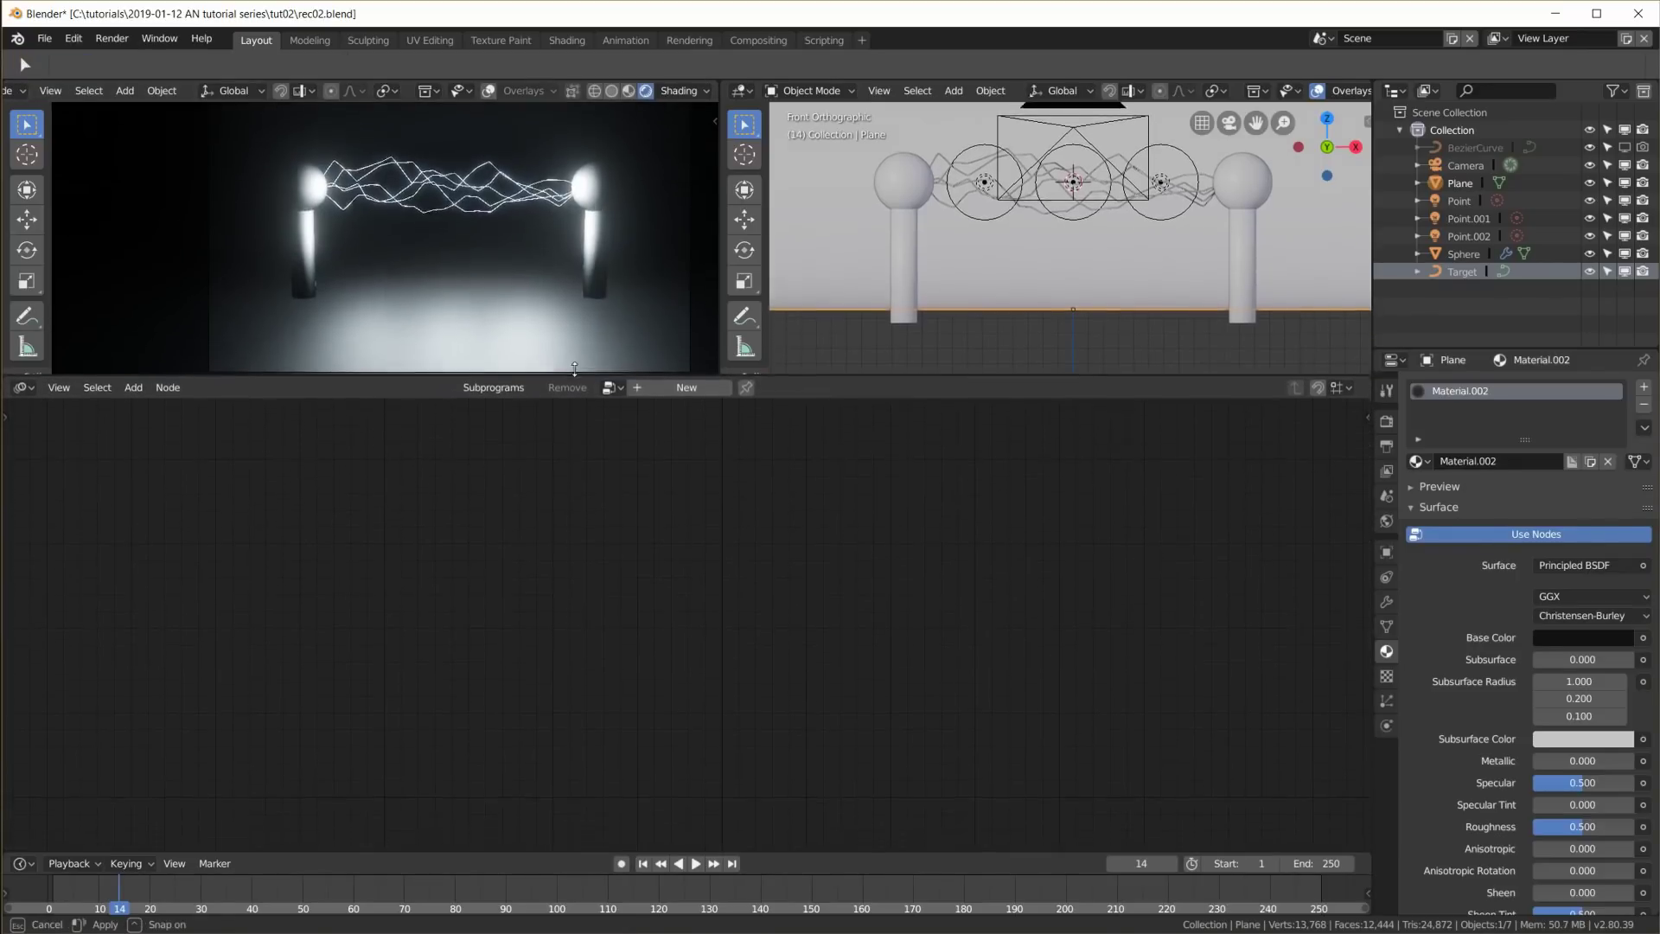
{"action": "left_click", "coordinate": [612, 381]}
{"action": "left_click", "coordinate": [641, 409]}
{"action": "scroll", "coordinate": [785, 601], "scroll_direction": "down", "scroll_amount": 4}
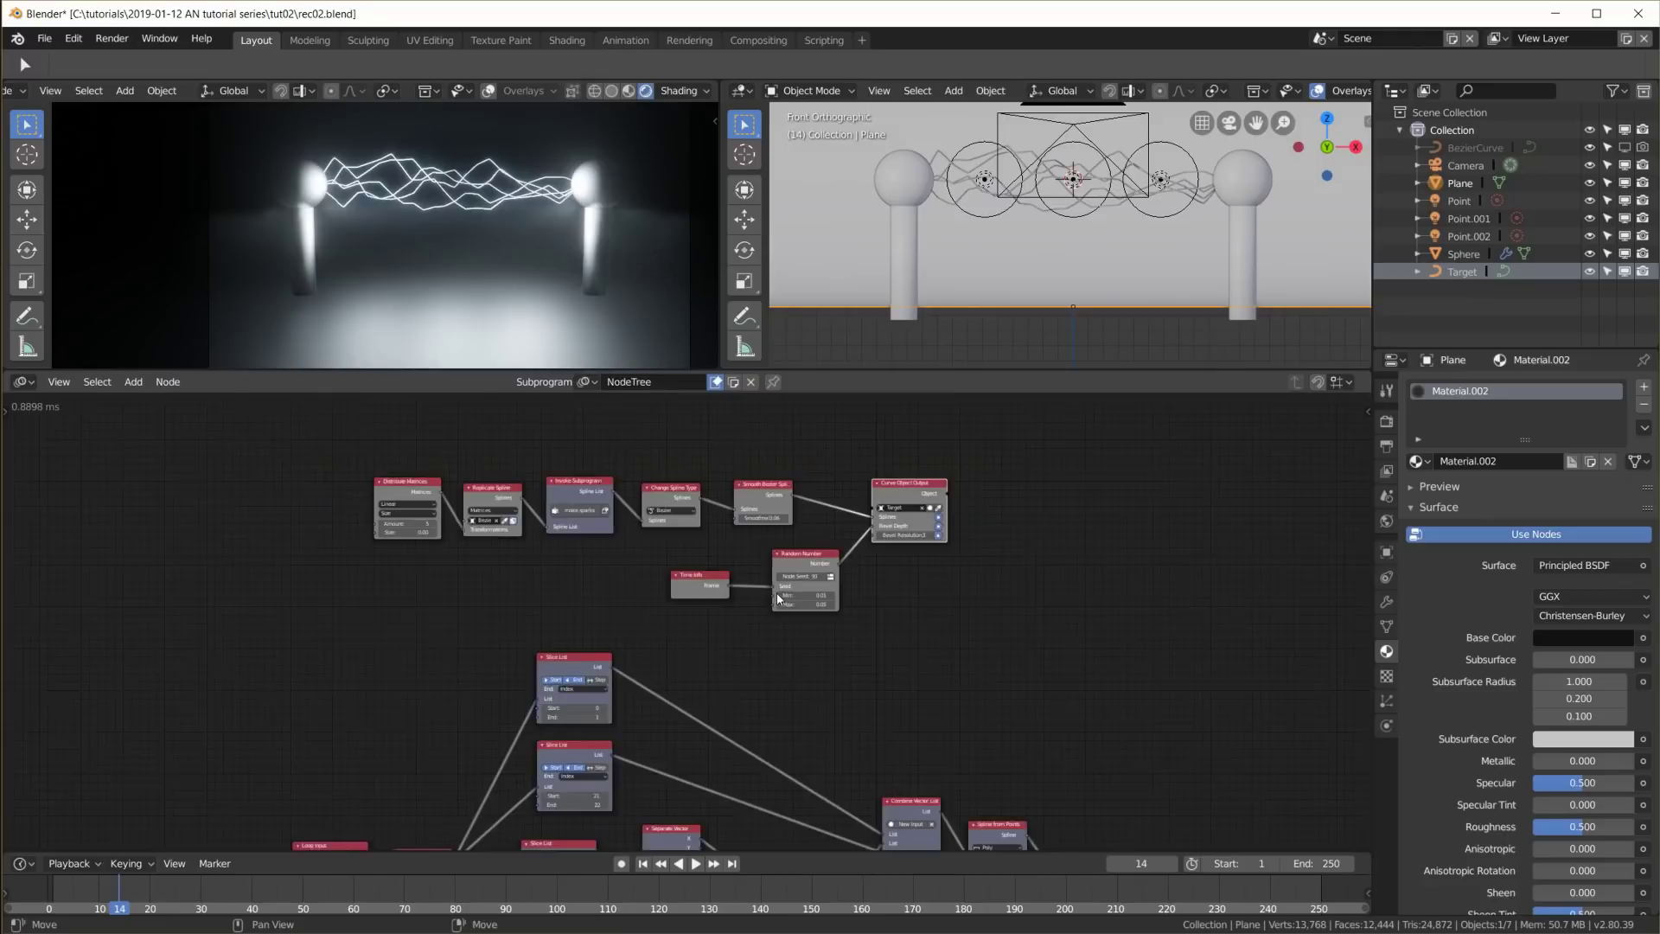
{"action": "middle_click_drag", "start_coordinate": [785, 601], "coordinate": [763, 750]}
{"action": "scroll", "coordinate": [811, 512], "scroll_direction": "up", "scroll_amount": 2}
{"action": "scroll", "coordinate": [760, 647], "scroll_direction": "up", "scroll_amount": 2}
{"action": "scroll", "coordinate": [761, 647], "scroll_direction": "up", "scroll_amount": 1}
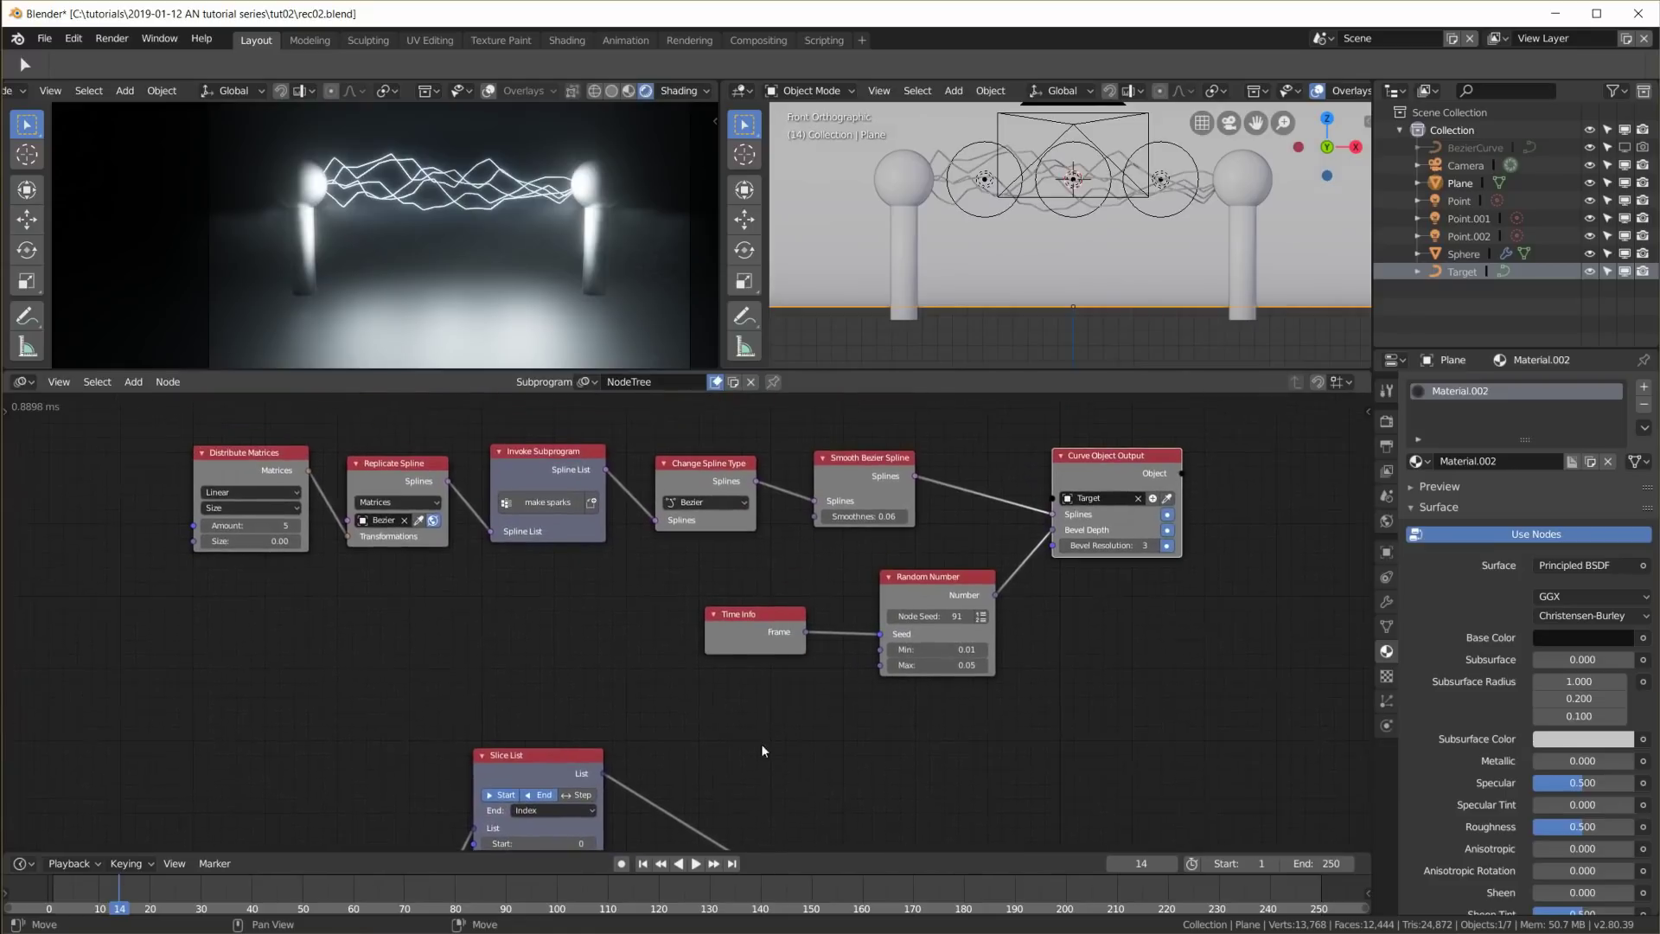
Try an Amount of 20 in the Distribute Matrices node and settle on 10
{"action": "left_click_drag", "start_coordinate": [395, 470], "coordinate": [387, 474]}
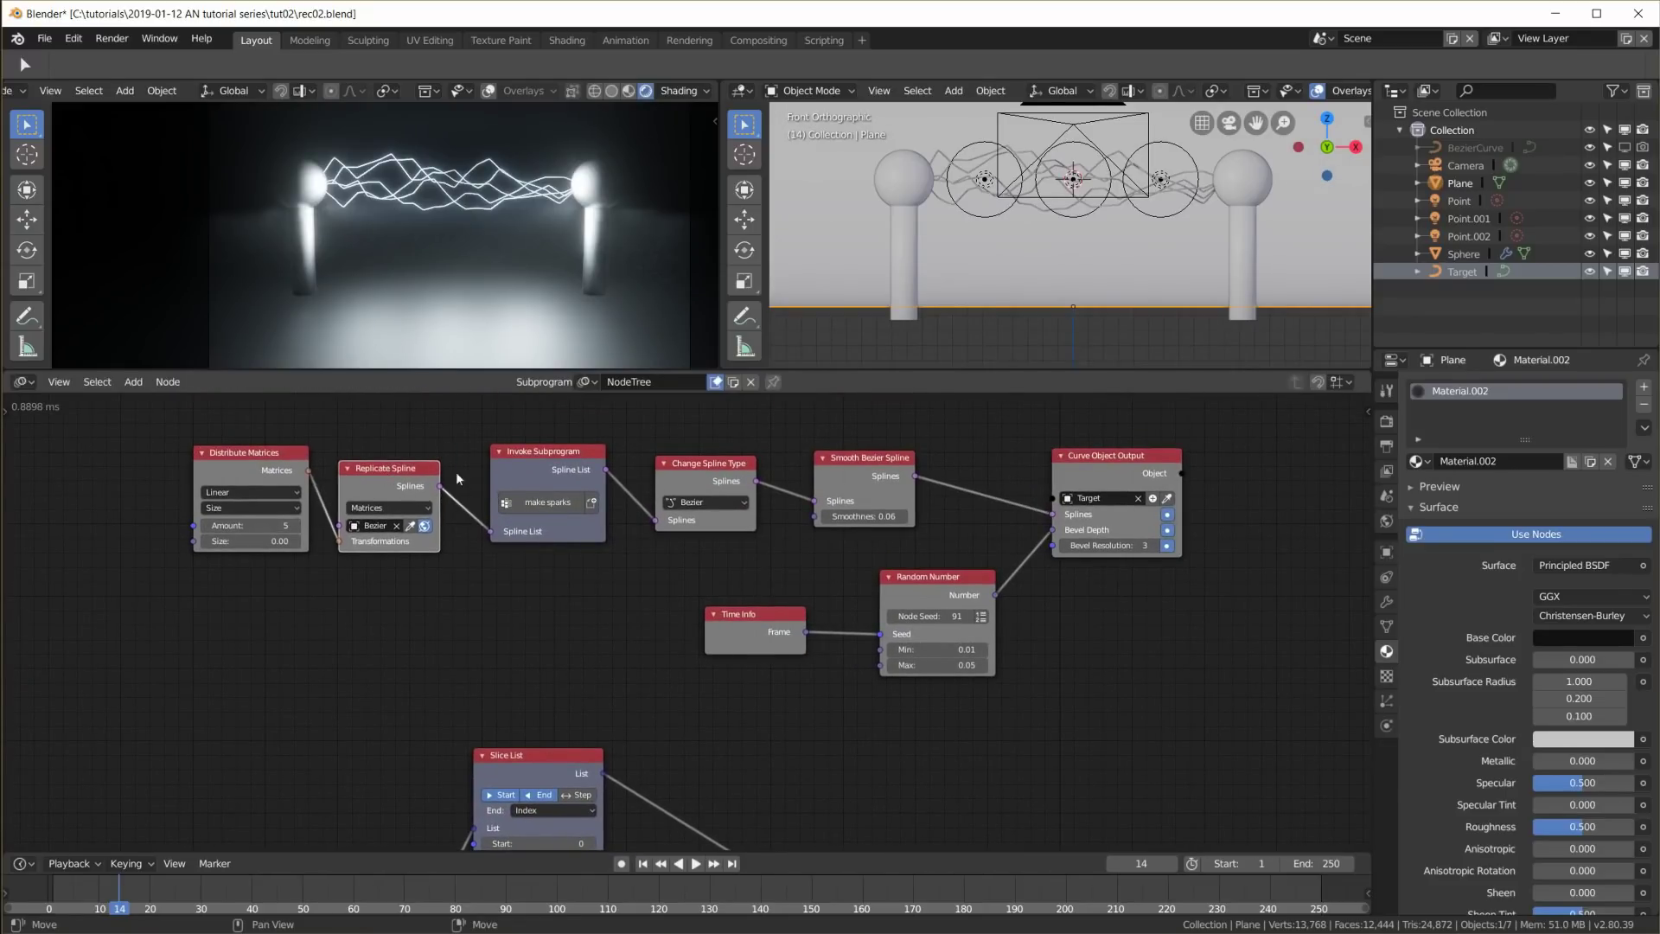
{"action": "mouse_move", "coordinate": [1097, 454]}
{"action": "left_mouse_down"}
{"action": "mouse_move", "coordinate": [1131, 452]}
{"action": "mouse_move", "coordinate": [1118, 463]}
{"action": "left_mouse_up"}
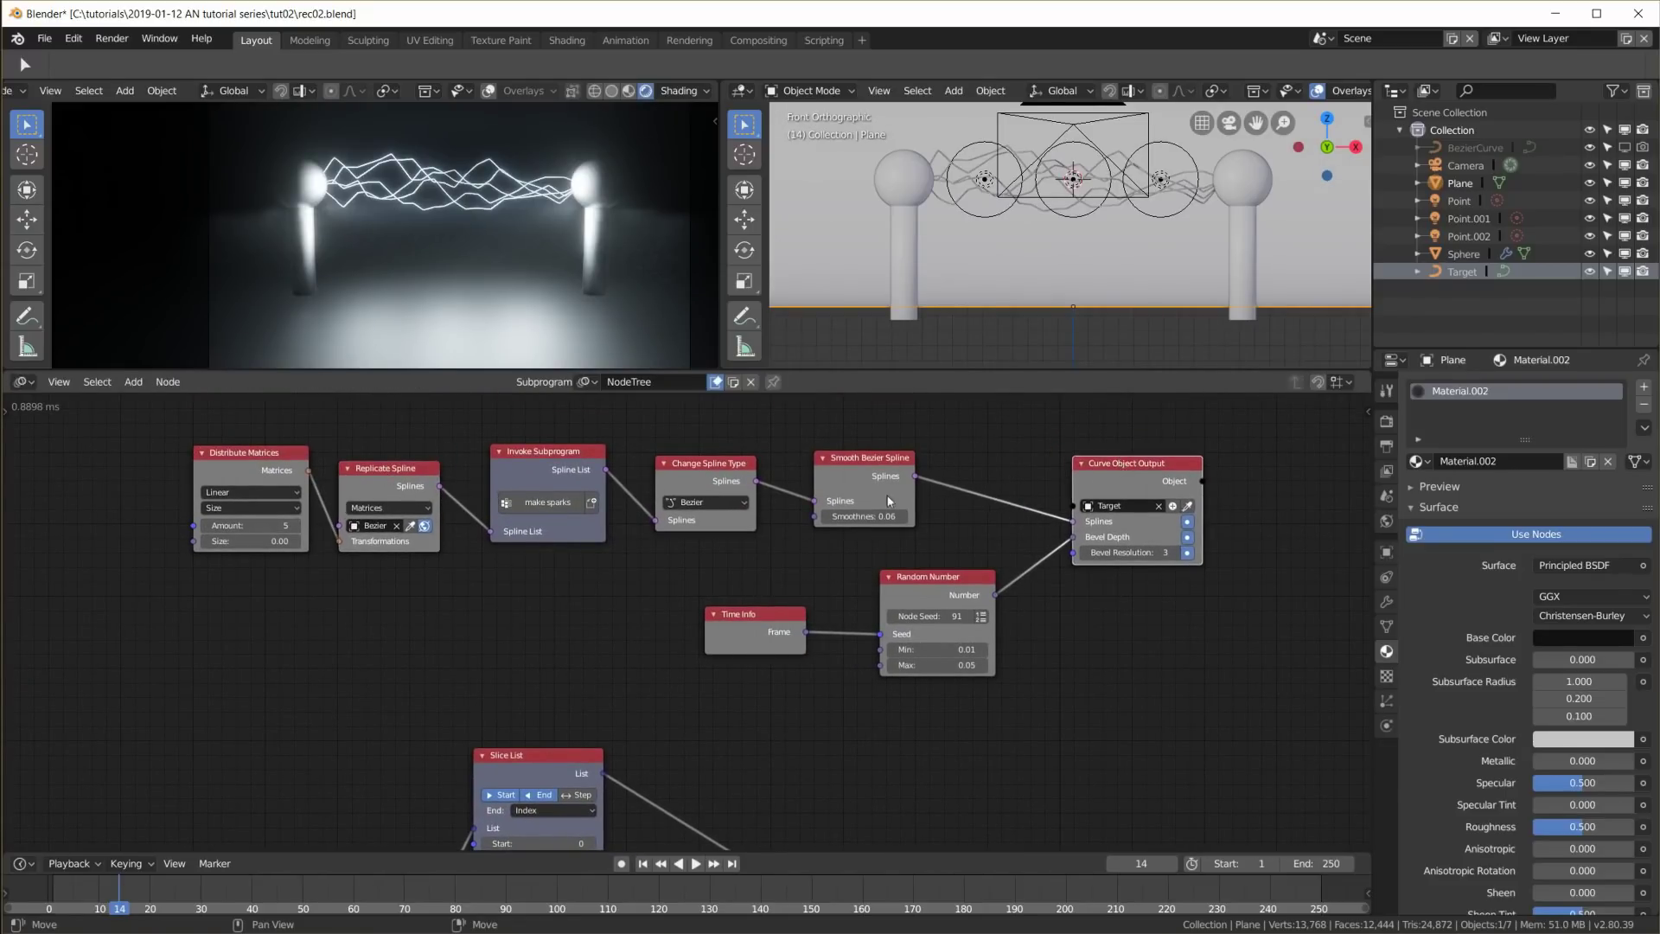
{"action": "left_click_drag", "start_coordinate": [387, 475], "coordinate": [384, 469]}
{"action": "left_click", "coordinate": [264, 527]}
{"action": "type", "text": "20"}
{"action": "key", "text": "Return"}
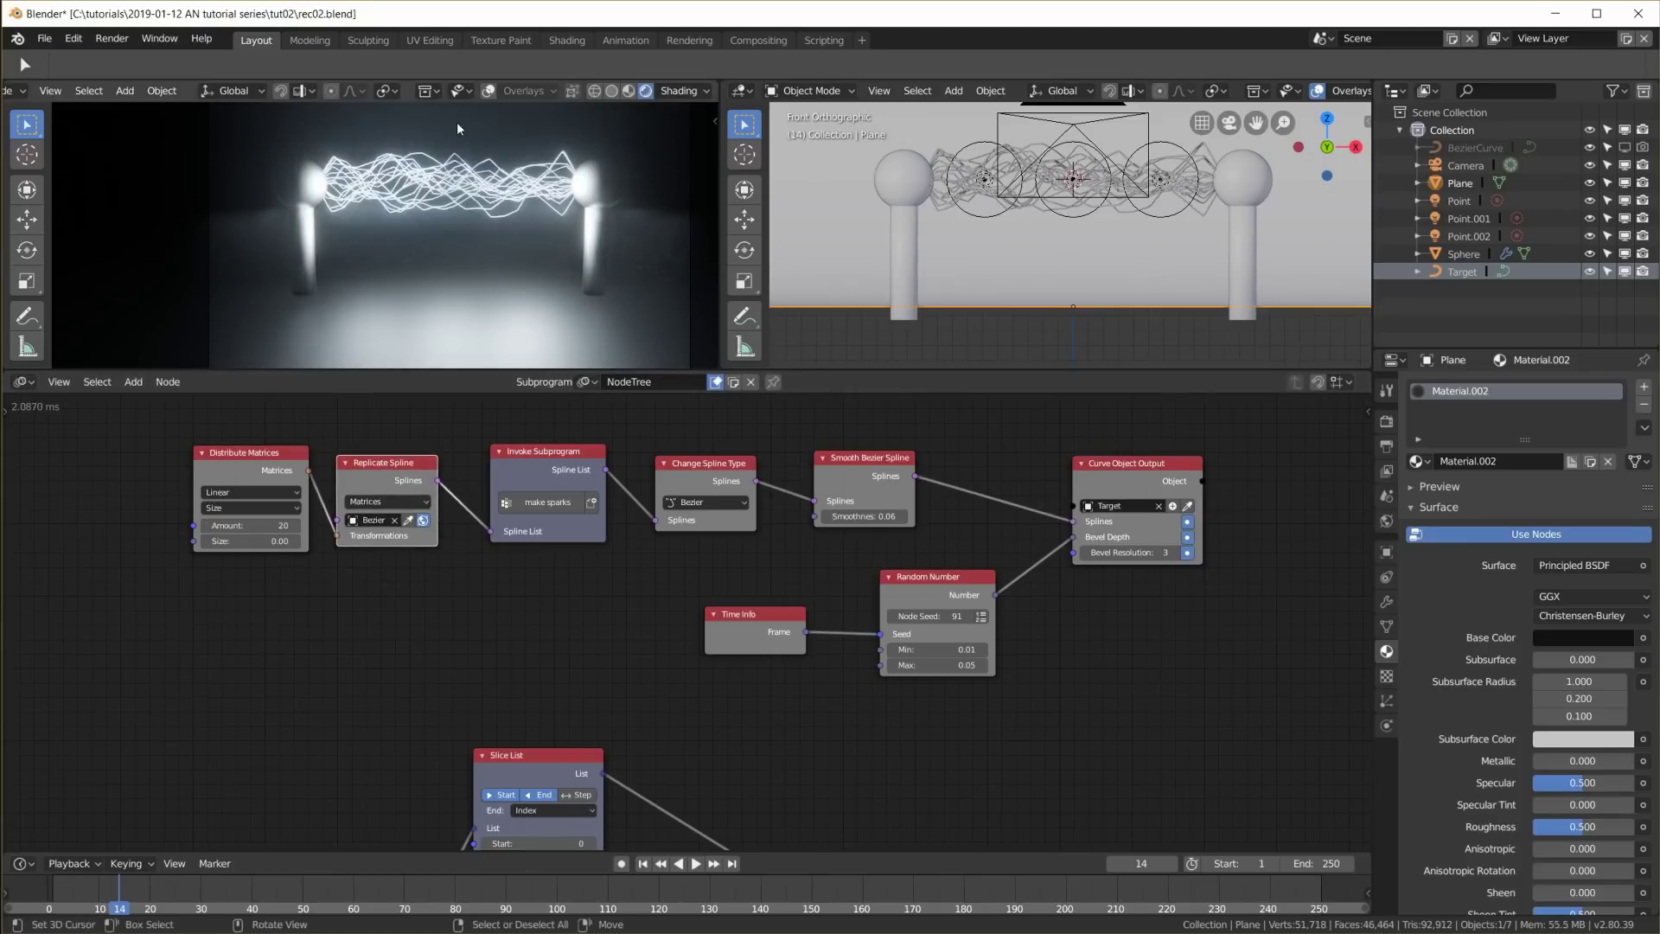
{"action": "type", "text": "10"}
{"action": "key", "text": "Return"}
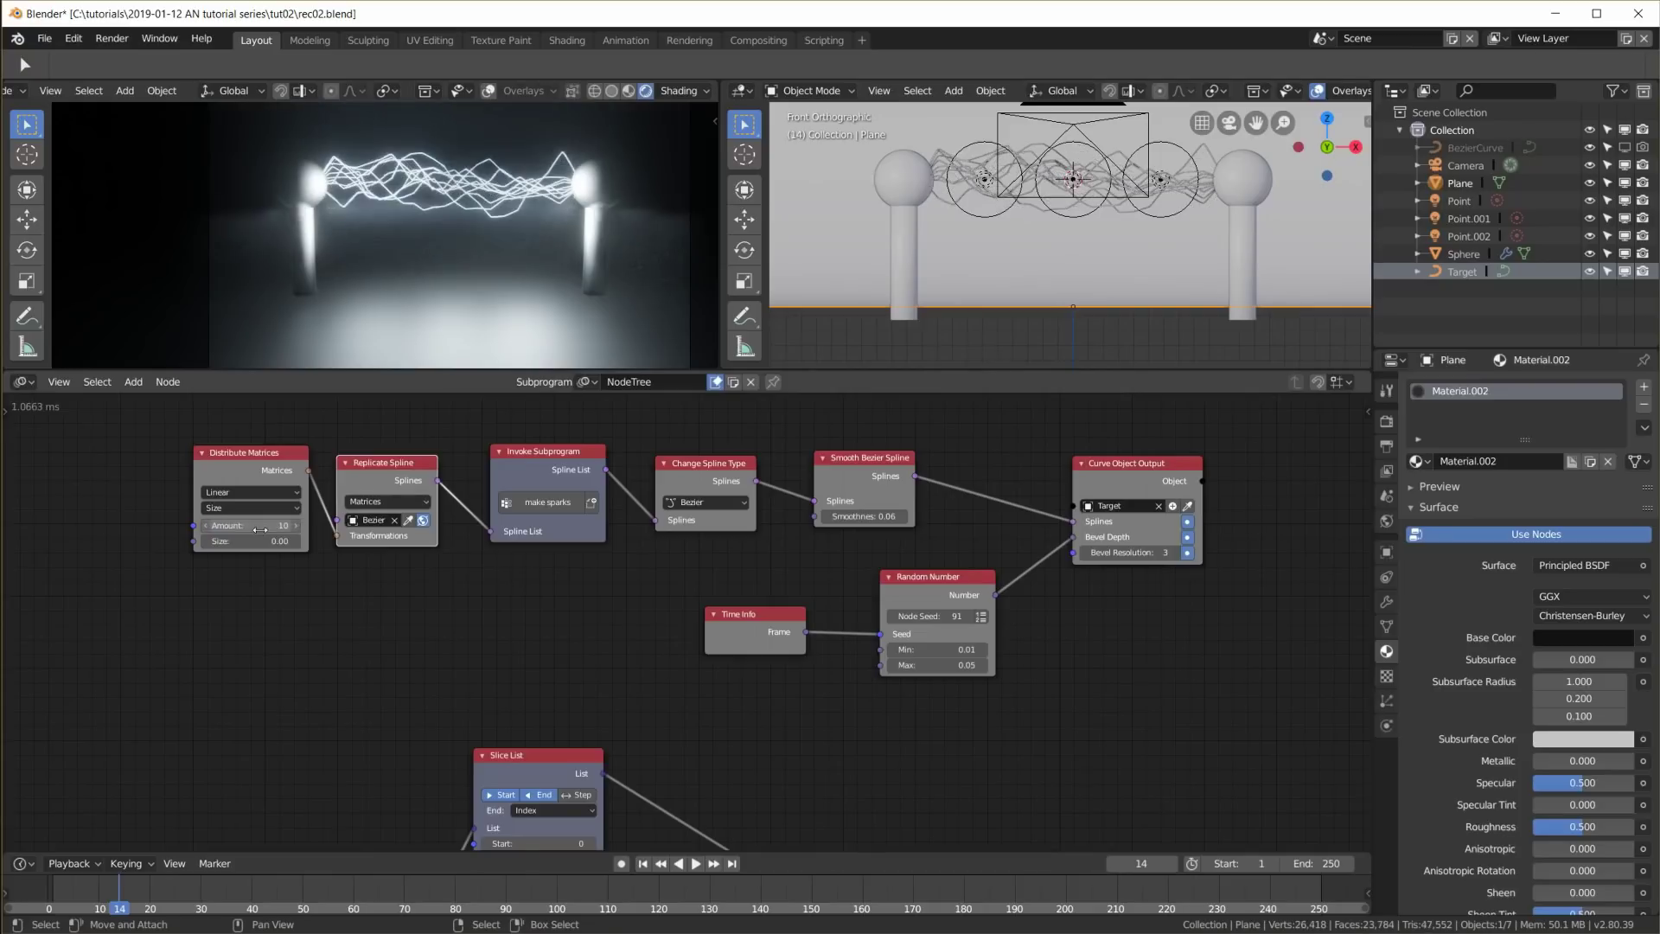
Review the main chain from Distribute Matrices and Replicate Spline to the make sparks Invoke Subprogram node
{"action": "left_click_drag", "start_coordinate": [390, 471], "coordinate": [399, 471]}
{"action": "left_click_drag", "start_coordinate": [280, 457], "coordinate": [266, 460]}
{"action": "left_click_drag", "start_coordinate": [398, 469], "coordinate": [396, 469]}
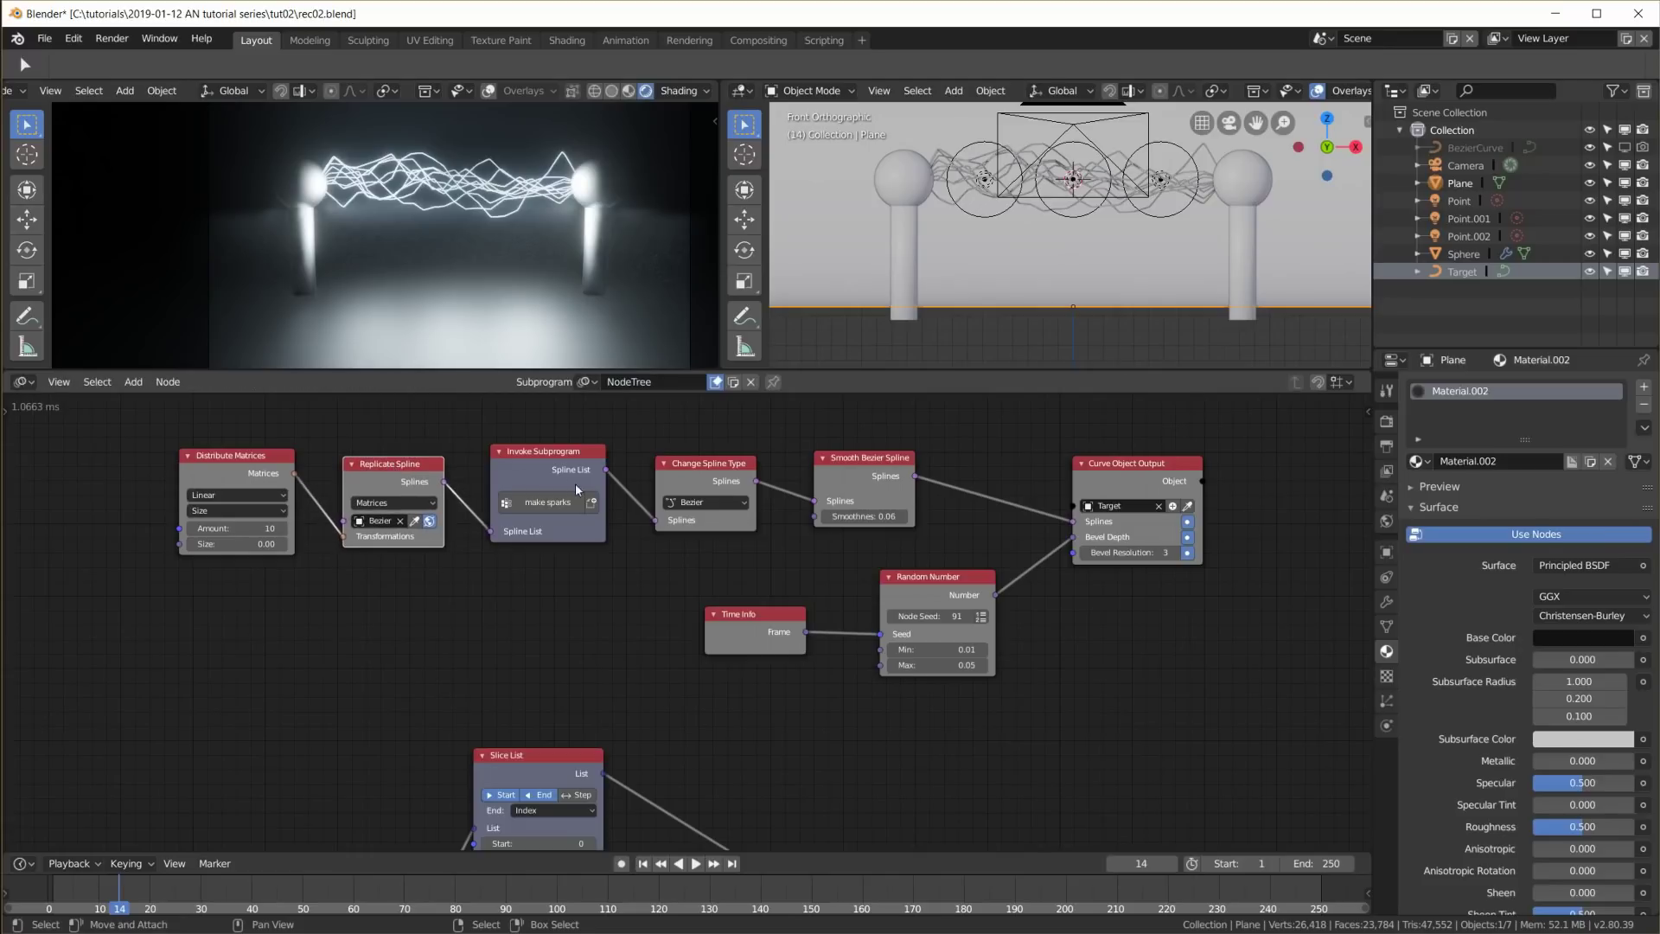
{"action": "middle_click_drag", "start_coordinate": [569, 608], "coordinate": [554, 535]}
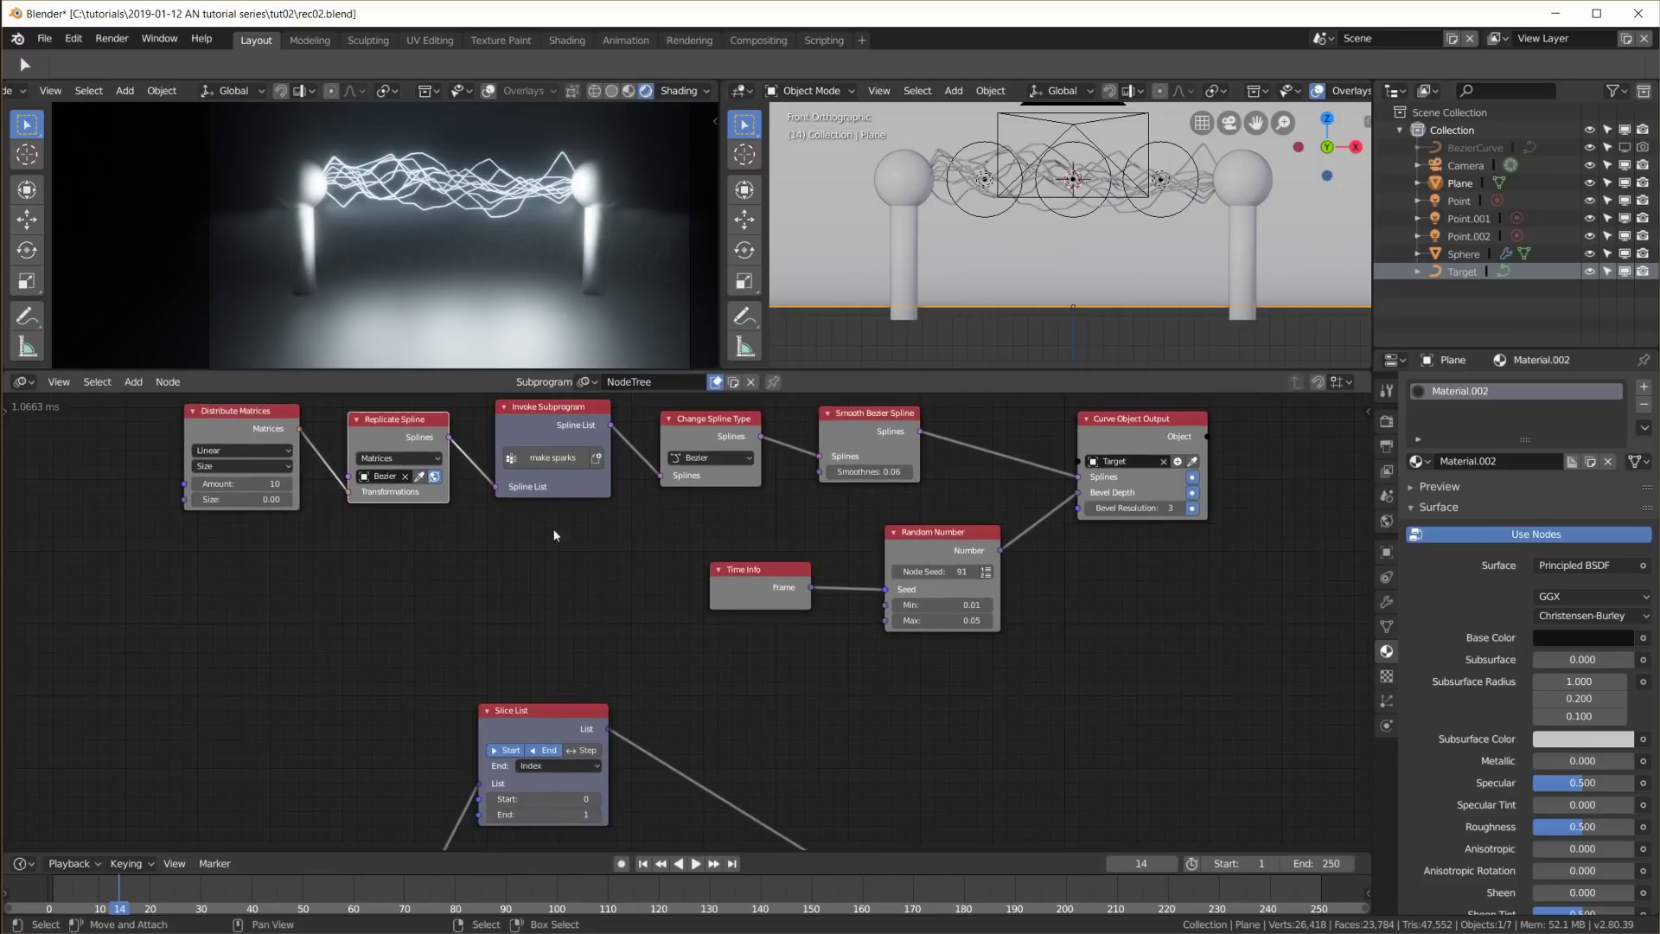
{"action": "left_click_drag", "start_coordinate": [543, 423], "coordinate": [543, 428]}
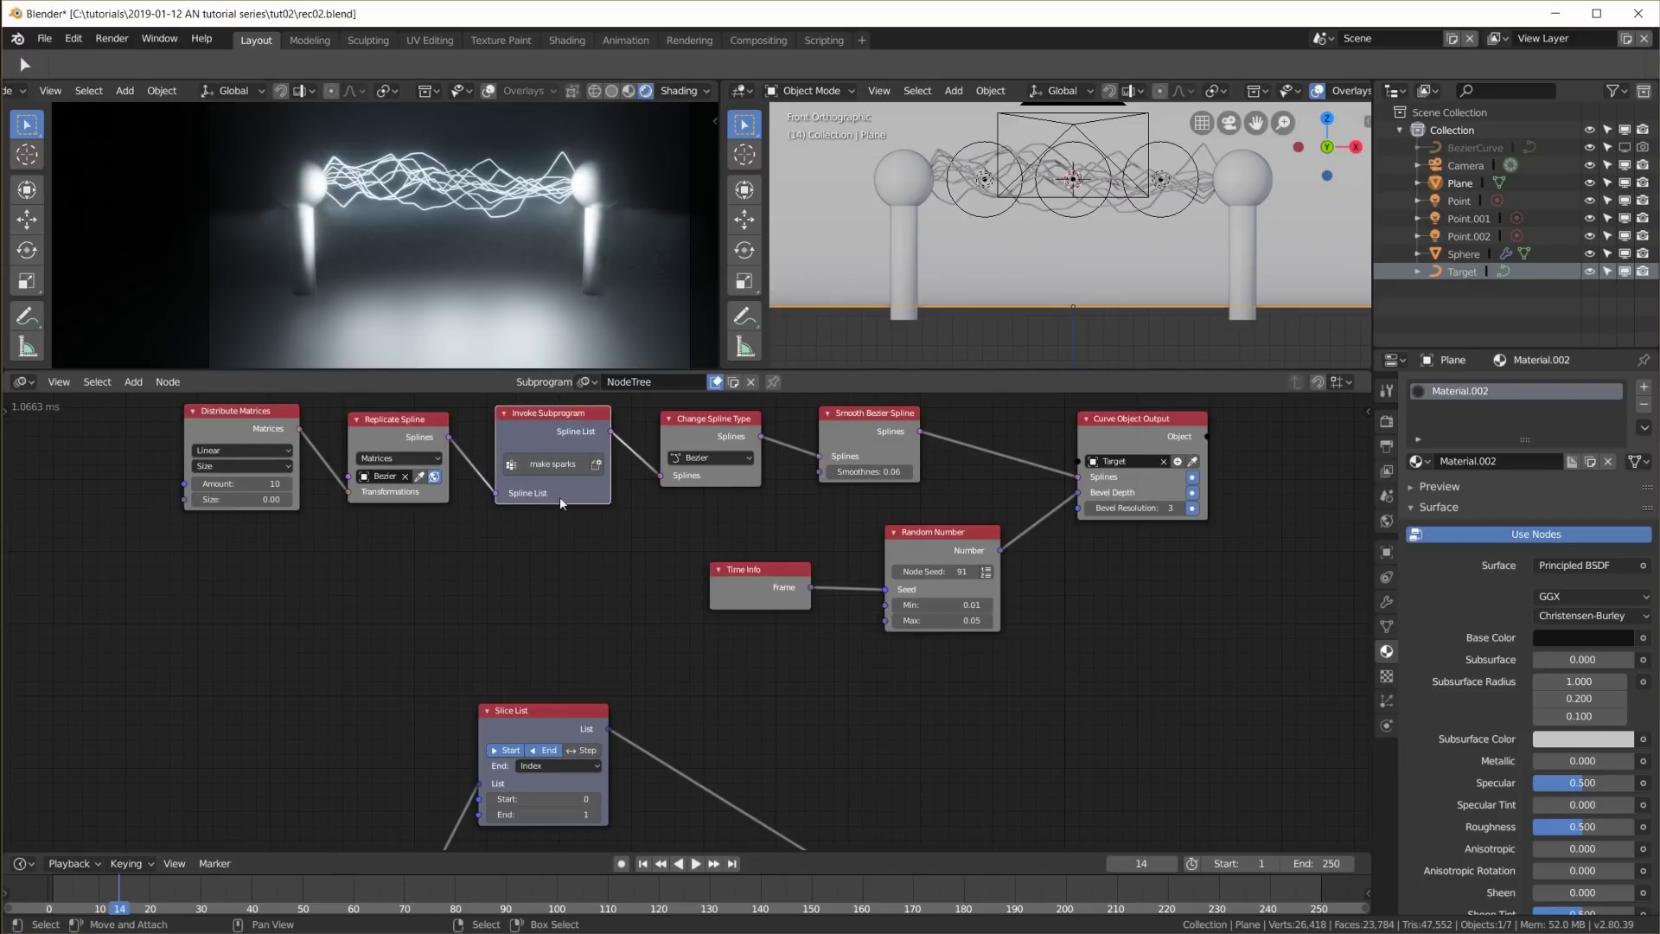
{"action": "key", "text": "g"}
{"action": "left_click", "coordinate": [770, 770]}
Examine the make sparks subprogram from the loop input and Slice List nodes through Vector Noise to the Spline List output
{"action": "mouse_move", "coordinate": [893, 819]}
{"action": "middle_mouse_down"}
{"action": "mouse_move", "coordinate": [856, 420]}
{"action": "mouse_move", "coordinate": [879, 807]}
{"action": "middle_mouse_up"}
{"action": "scroll", "coordinate": [873, 804], "scroll_direction": "down", "scroll_amount": 6}
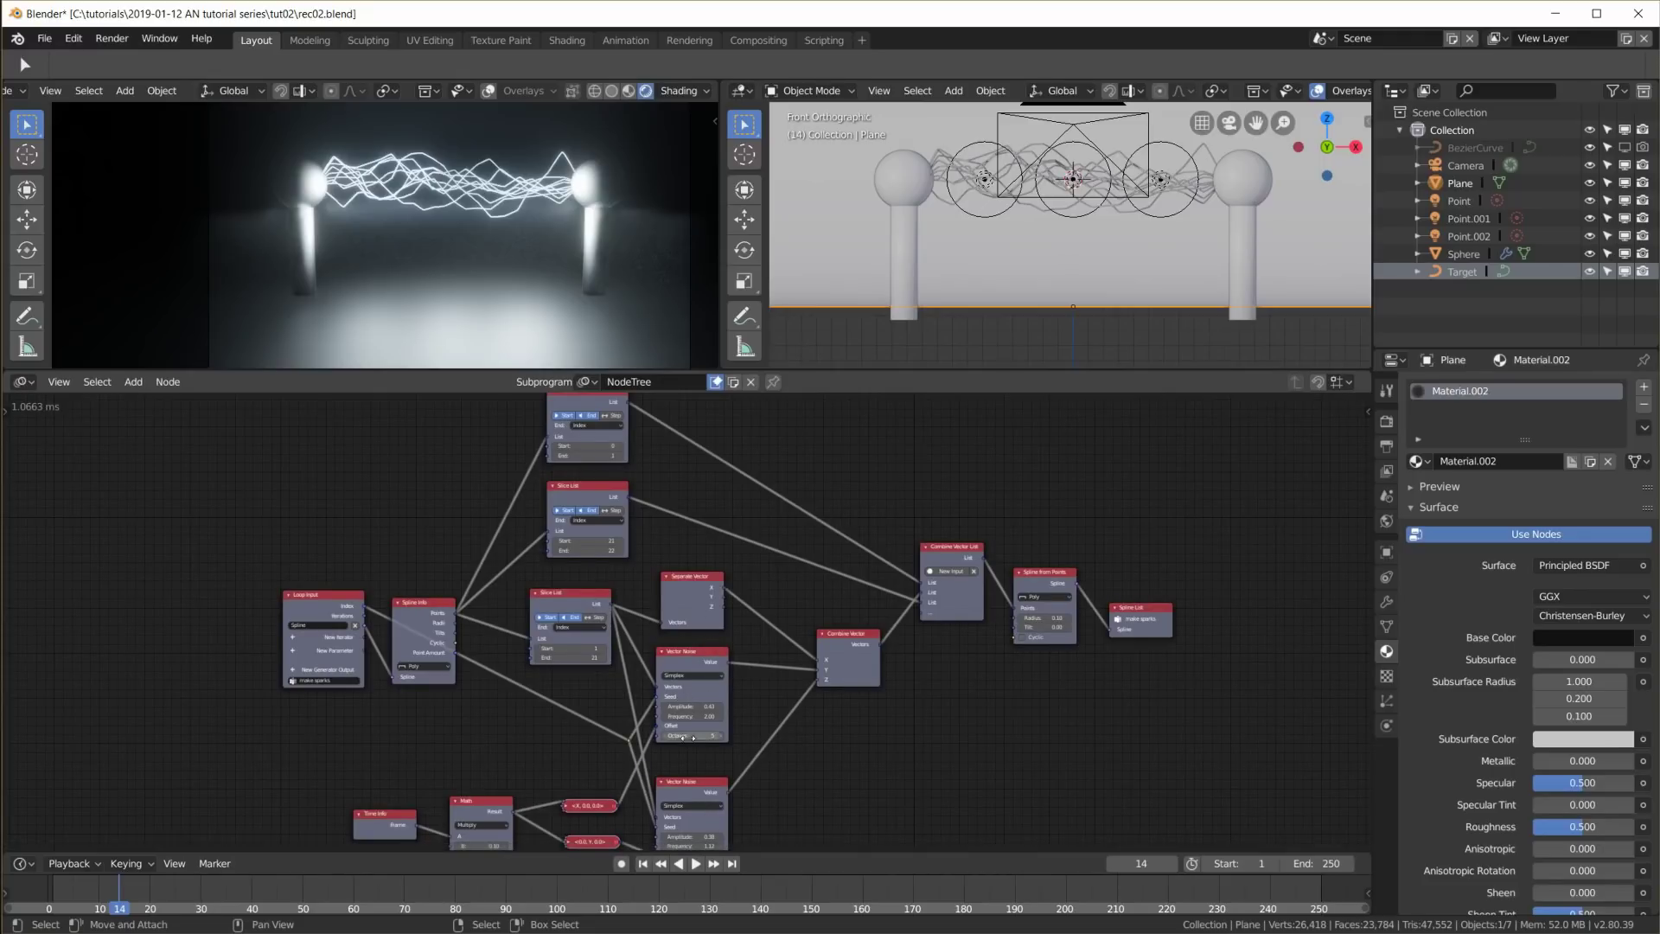
{"action": "left_click_drag", "start_coordinate": [600, 495], "coordinate": [602, 497]}
{"action": "middle_click_drag", "start_coordinate": [605, 497], "coordinate": [582, 531]}
{"action": "left_click_drag", "start_coordinate": [561, 435], "coordinate": [562, 430]}
{"action": "scroll", "coordinate": [560, 510], "scroll_direction": "down", "scroll_amount": 4, "text": "shift"}
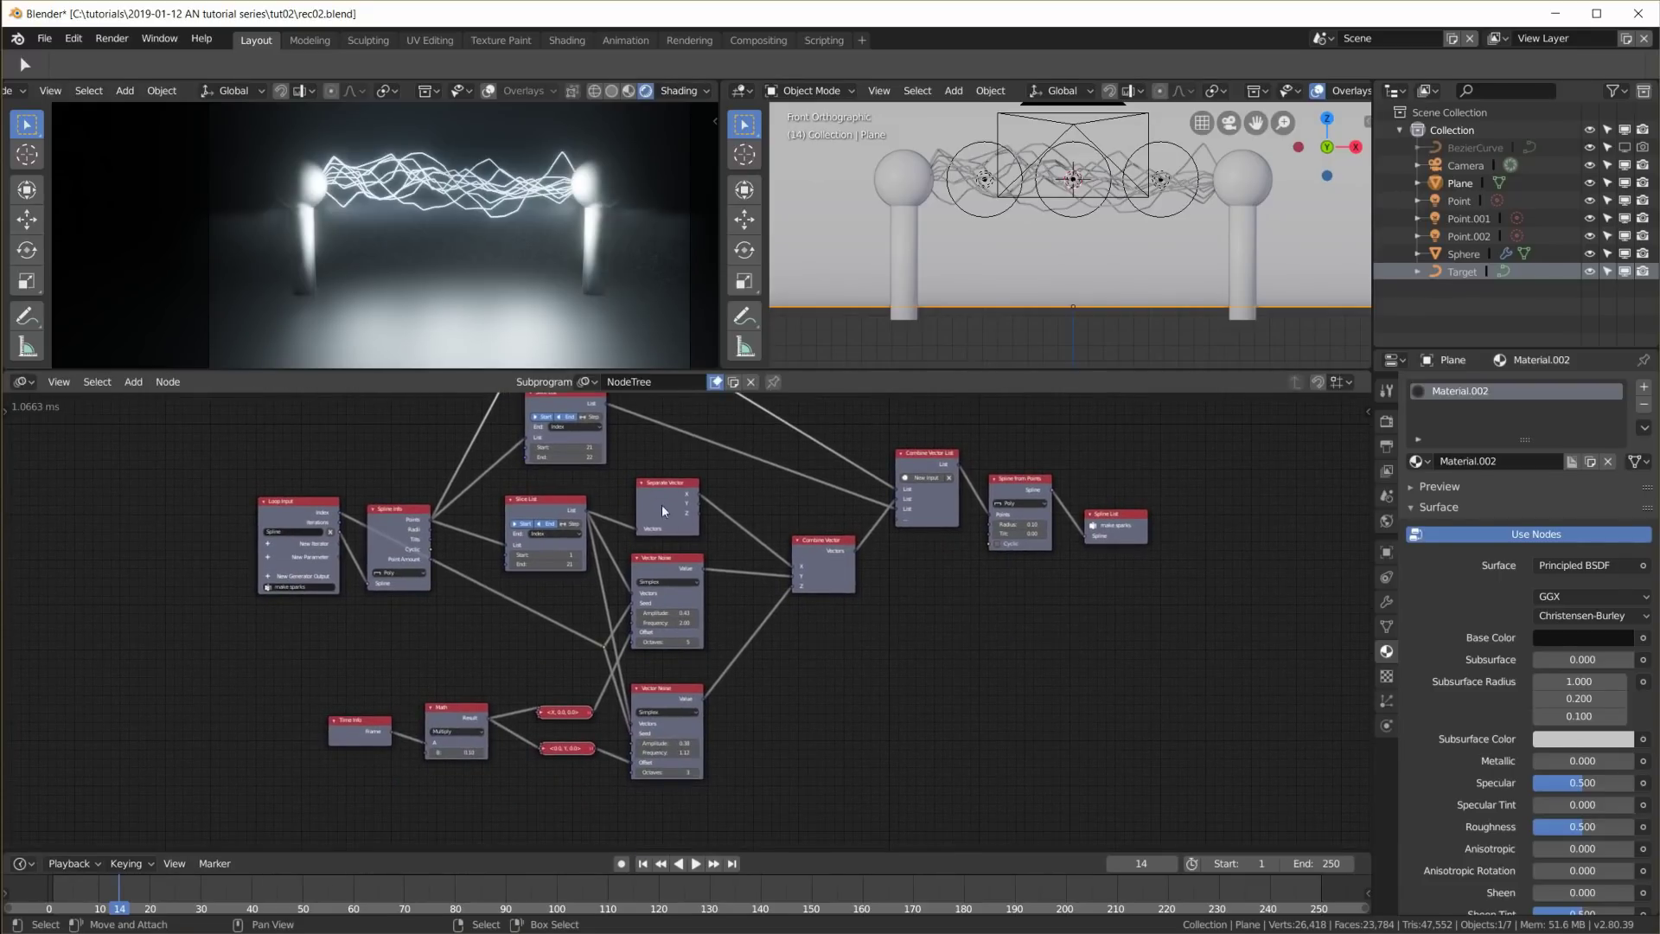
{"action": "scroll", "coordinate": [653, 702], "scroll_direction": "up", "scroll_amount": 5}
{"action": "middle_click_drag", "start_coordinate": [652, 703], "coordinate": [596, 698]}
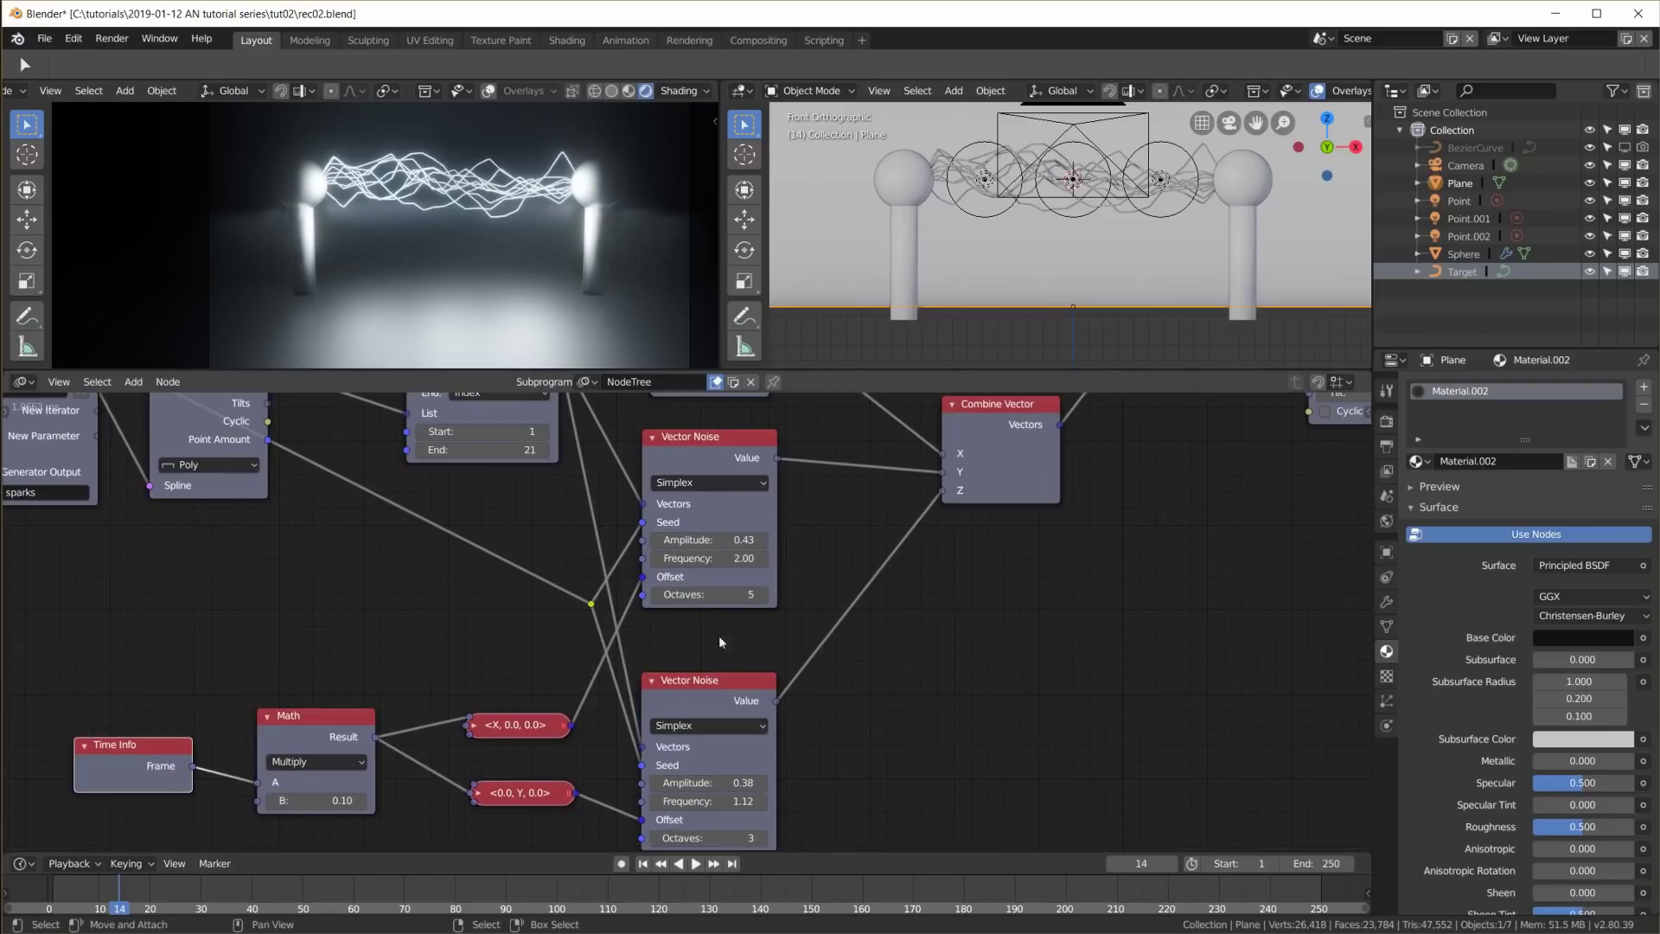
{"action": "middle_click_drag", "start_coordinate": [895, 551], "coordinate": [631, 824]}
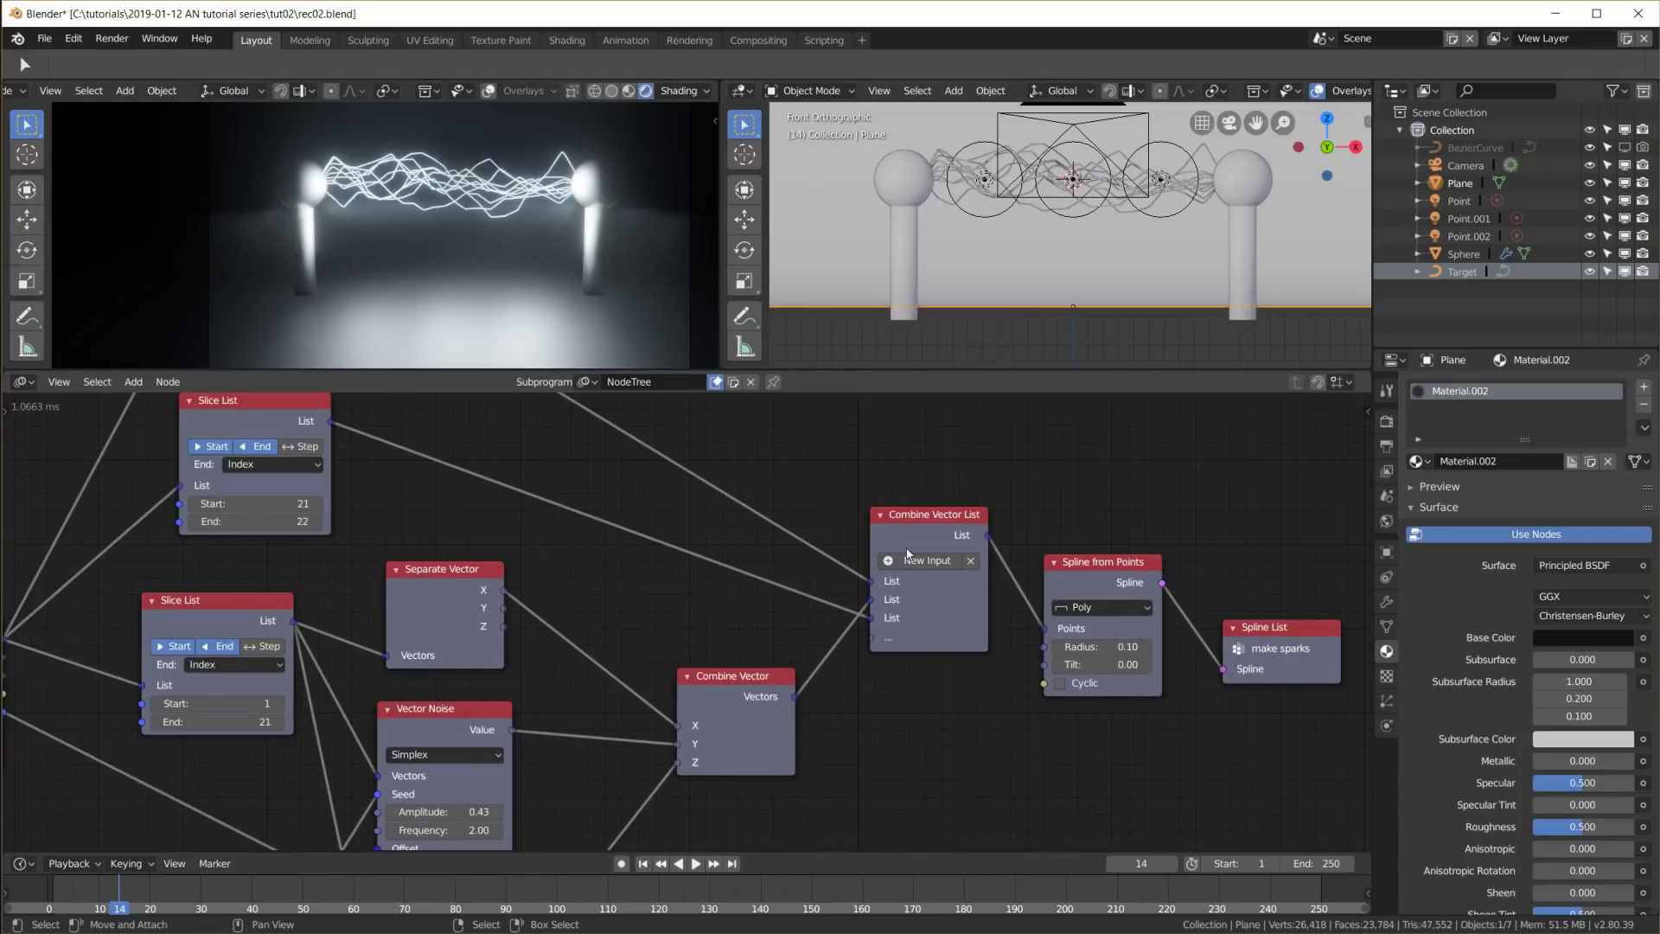
{"action": "left_click_drag", "start_coordinate": [931, 522], "coordinate": [936, 538]}
{"action": "left_click_drag", "start_coordinate": [927, 526], "coordinate": [927, 525]}
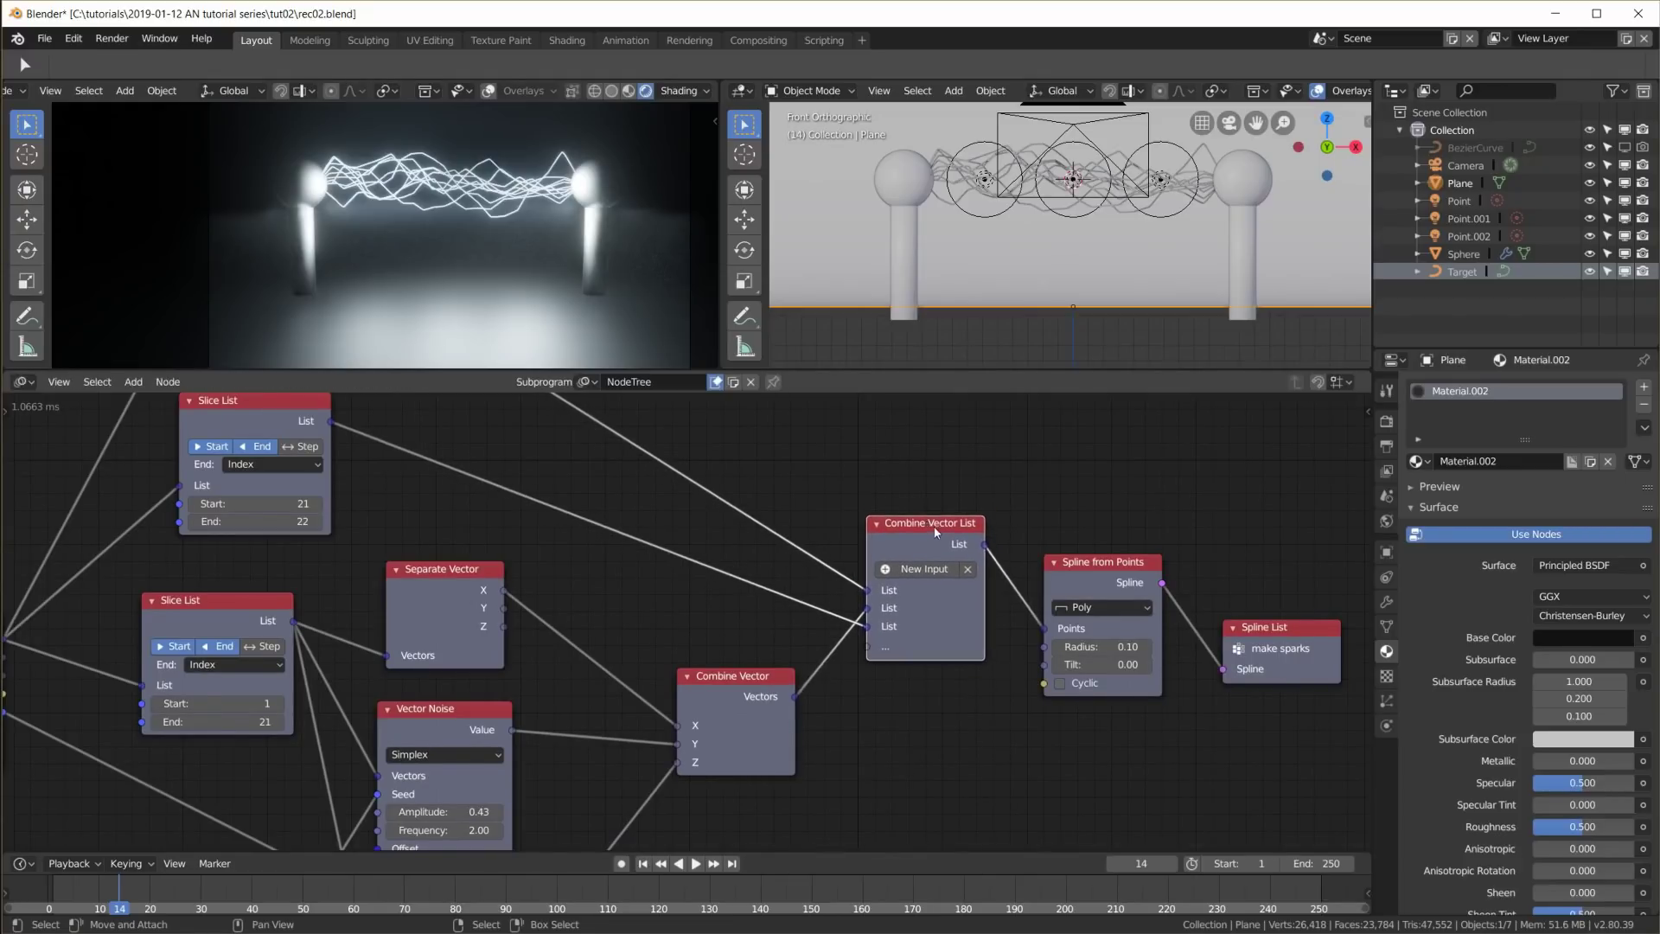
{"action": "left_click_drag", "start_coordinate": [1090, 586], "coordinate": [1094, 595]}
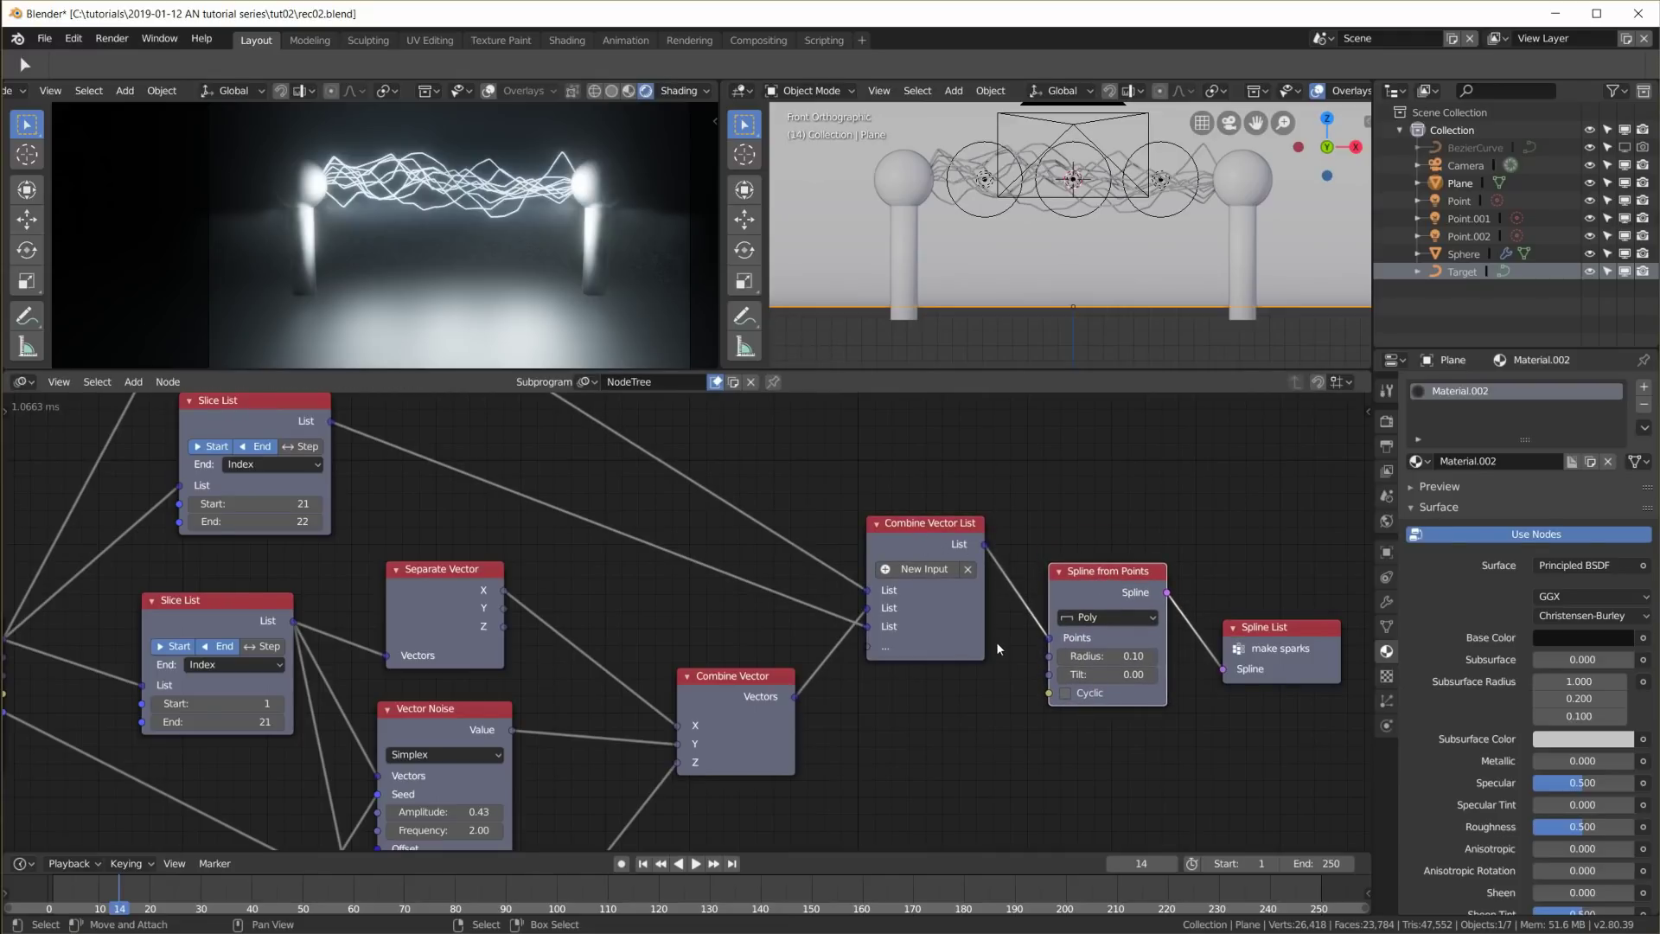
{"action": "left_click_drag", "start_coordinate": [1286, 658], "coordinate": [1275, 648]}
{"action": "key", "text": "Tab"}
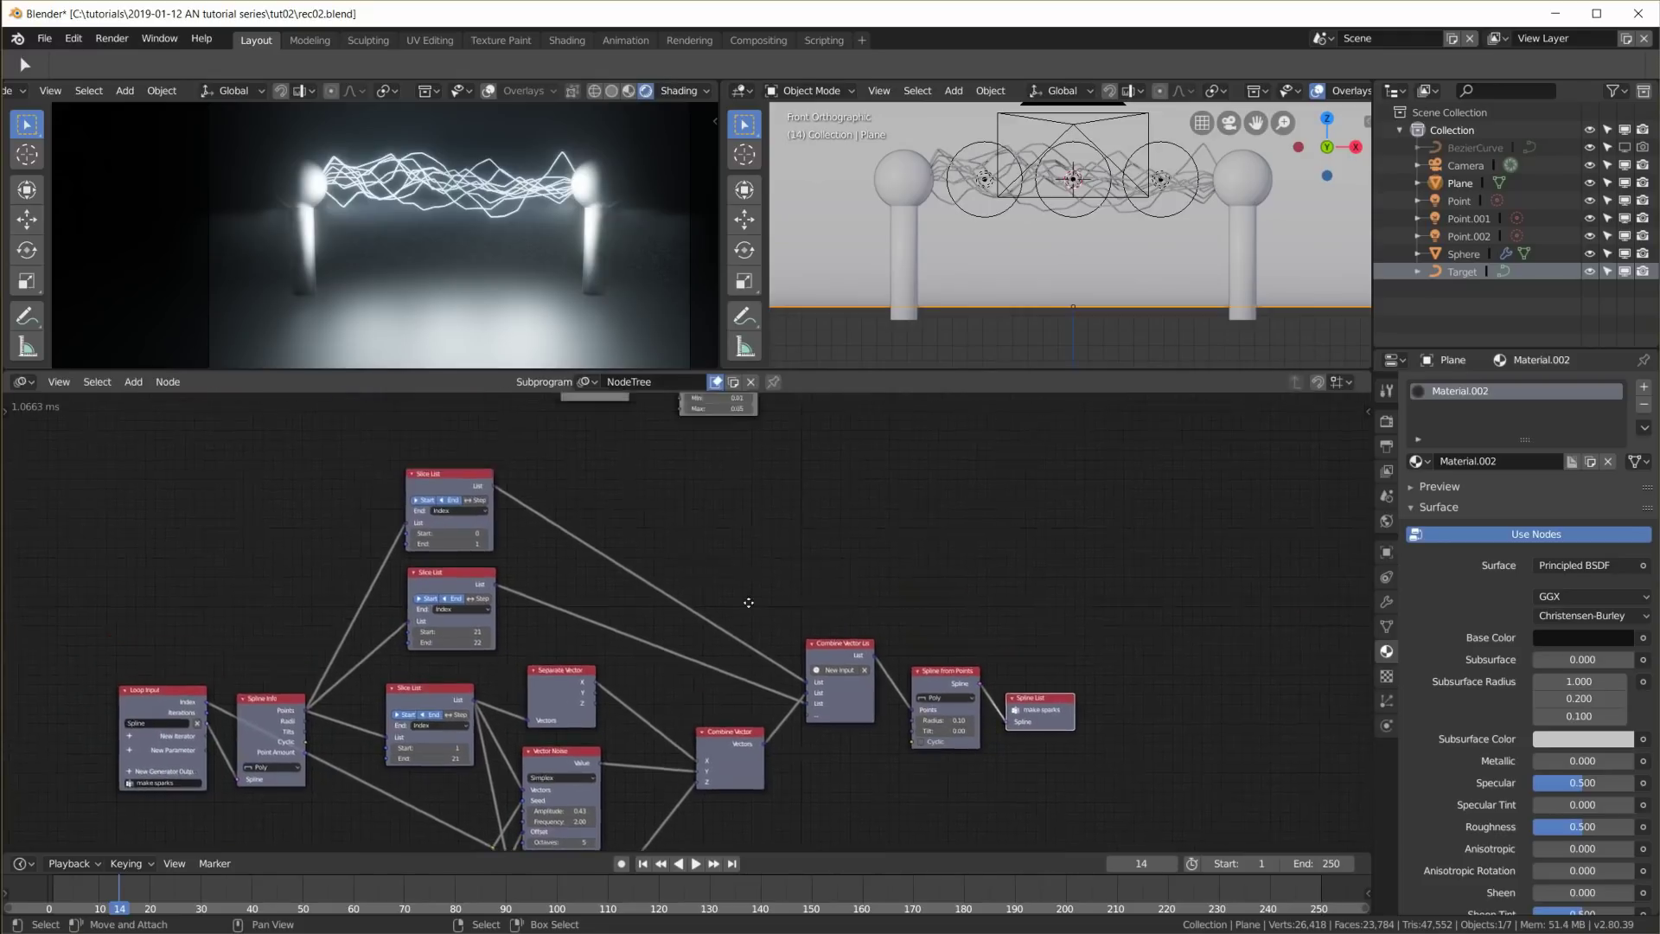
Review the rest of the main chain through Curve Object Output and select the Target spark curve in the viewport
{"action": "scroll", "coordinate": [619, 574], "scroll_direction": "up", "scroll_amount": 4}
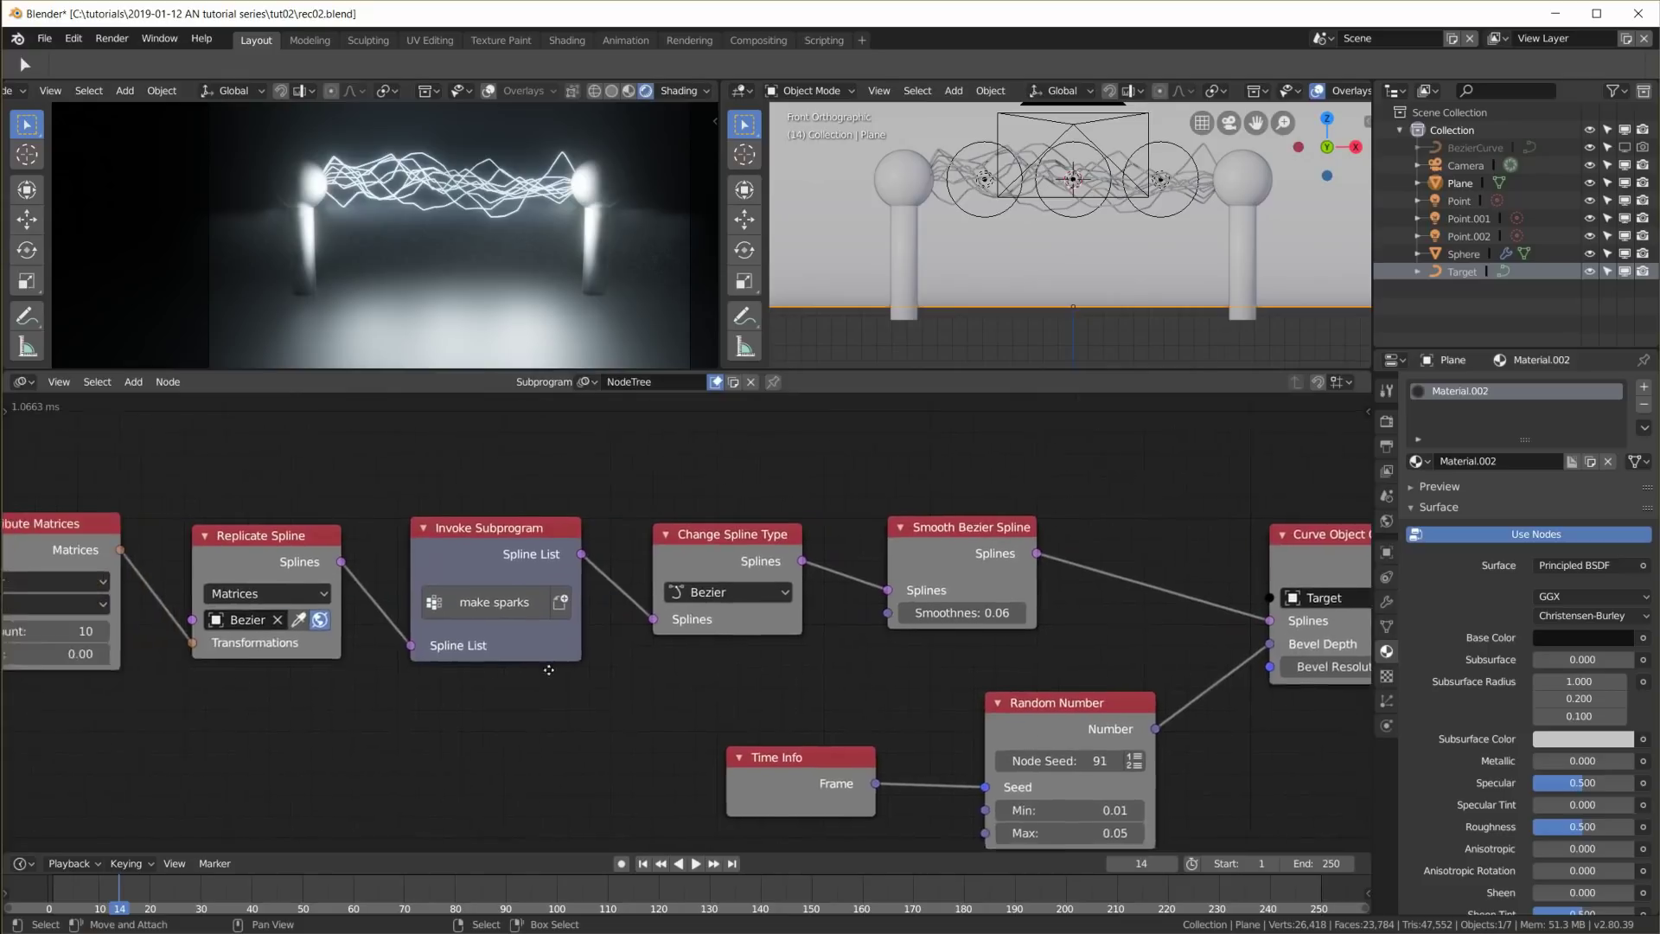
{"action": "middle_click_drag", "start_coordinate": [525, 572], "coordinate": [619, 575]}
{"action": "scroll", "coordinate": [623, 555], "scroll_direction": "down", "scroll_amount": 2}
{"action": "middle_click_drag", "start_coordinate": [859, 651], "coordinate": [672, 552]}
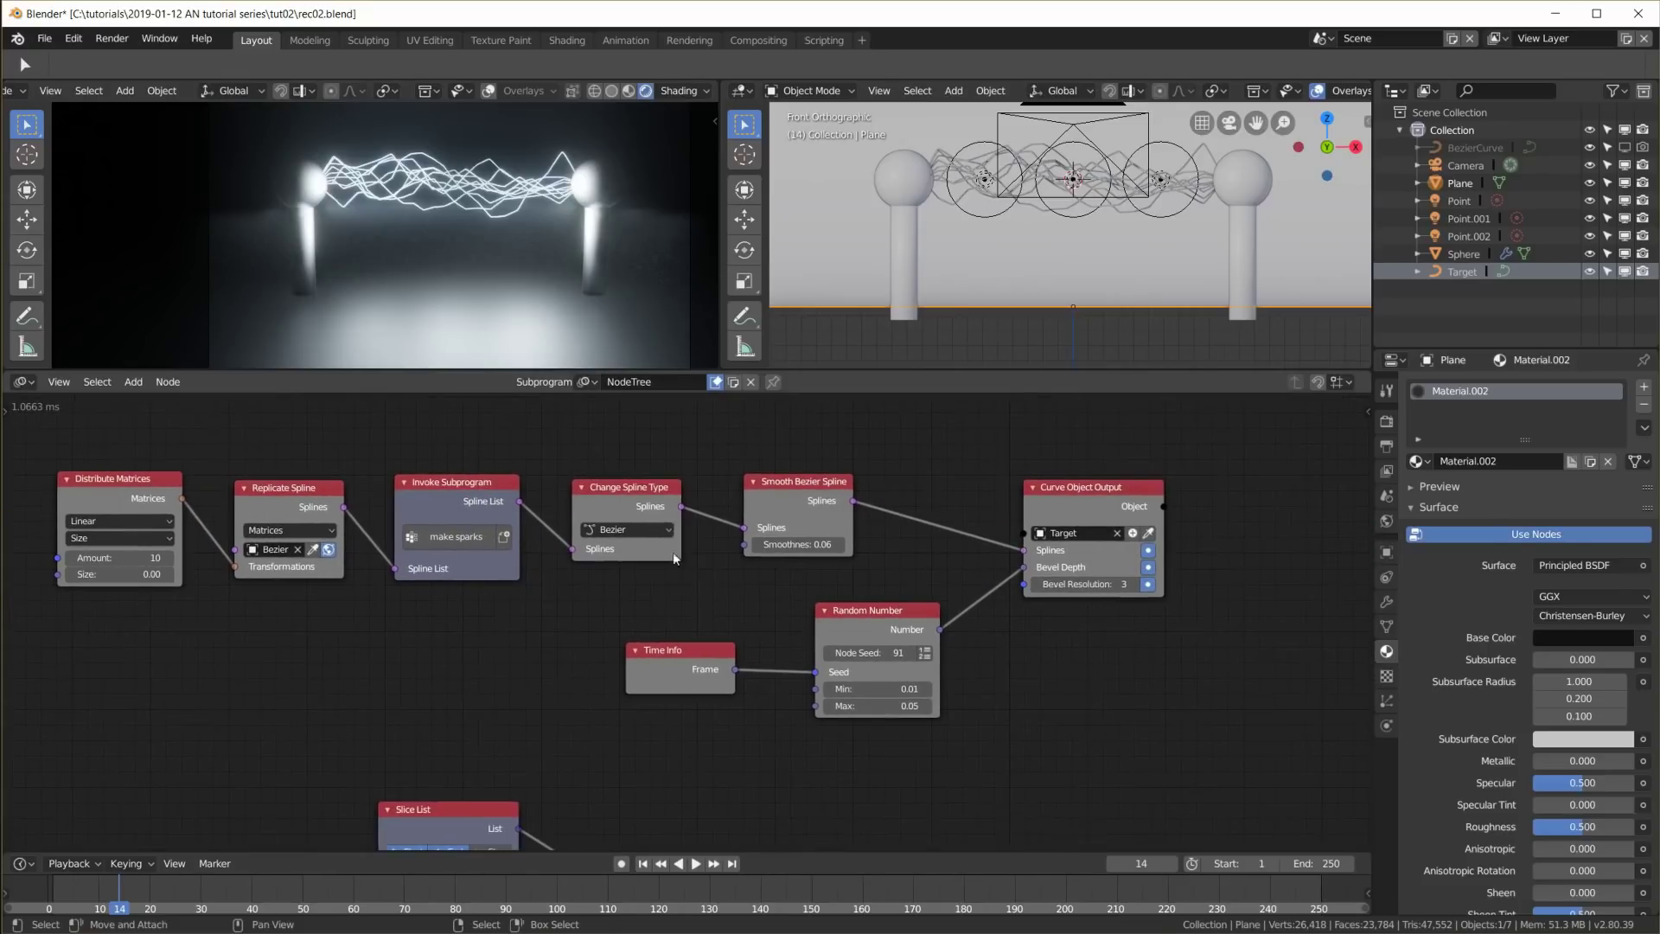
{"action": "left_click_drag", "start_coordinate": [1100, 497], "coordinate": [1094, 500]}
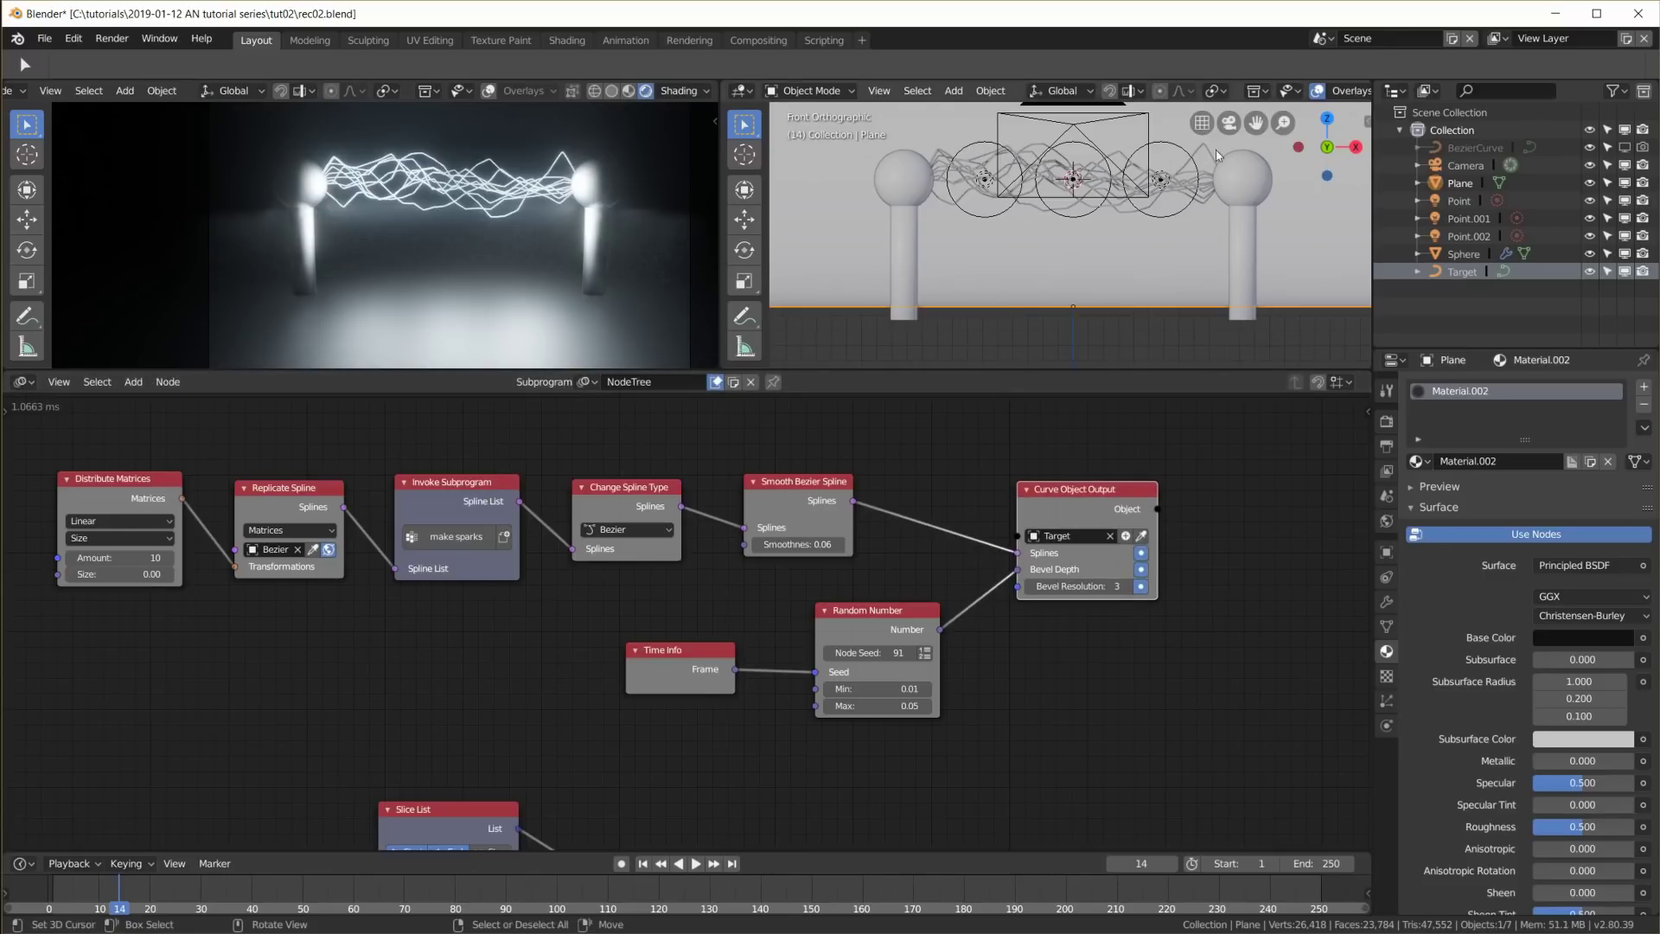
{"action": "left_click", "coordinate": [1059, 226]}
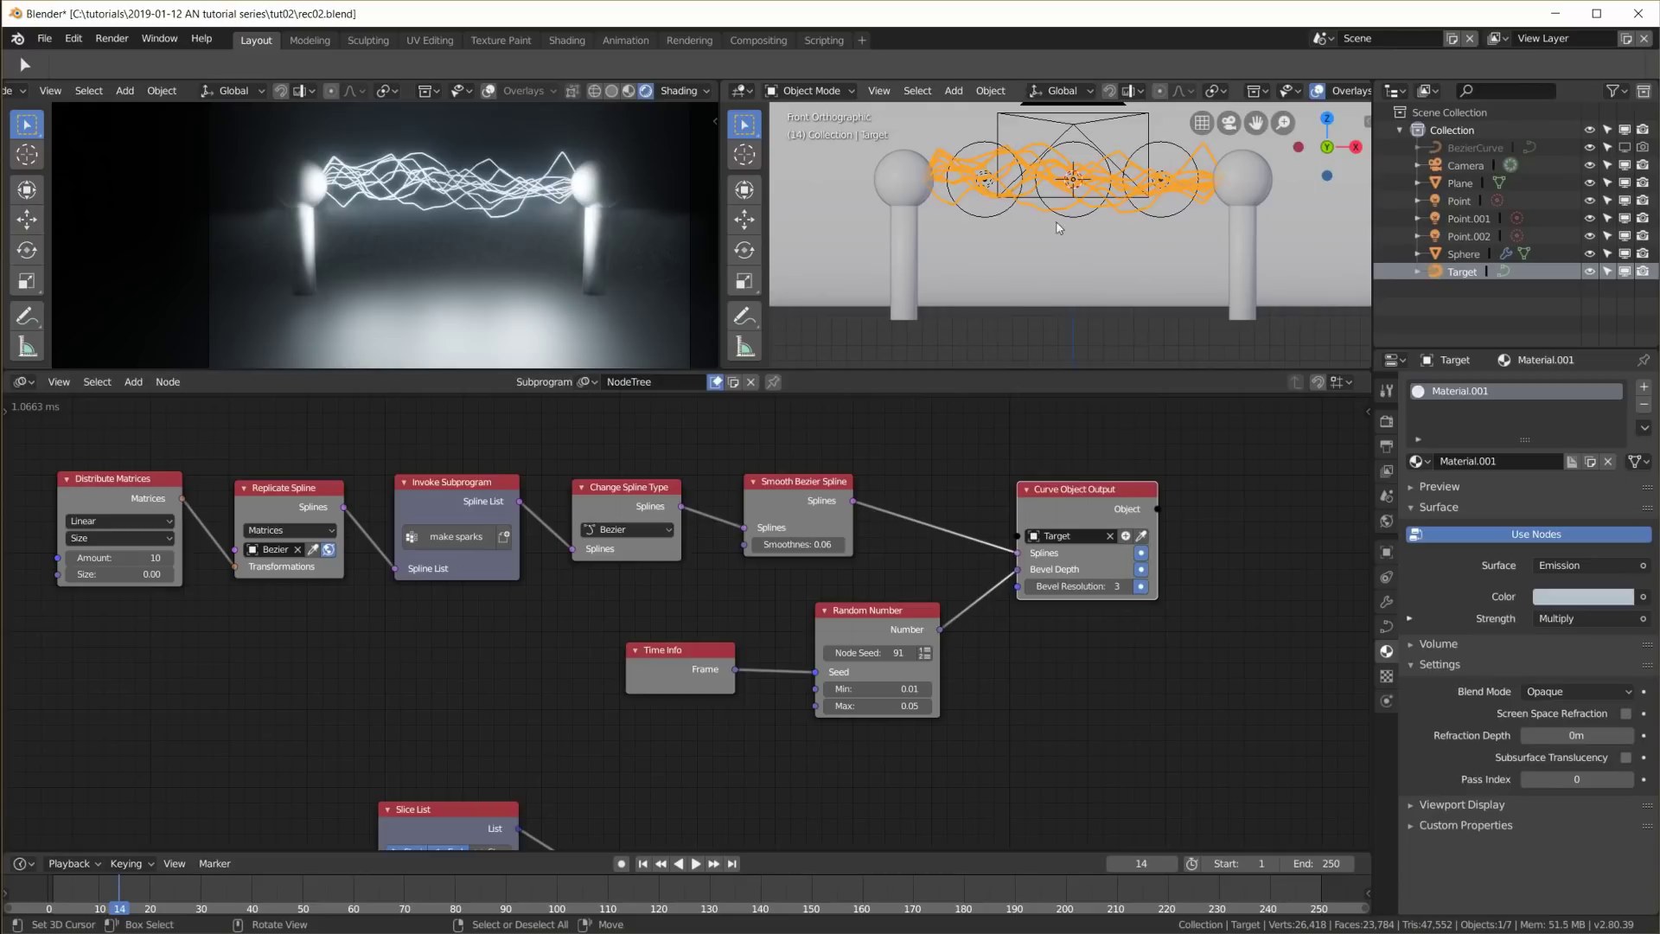
Play back the spark animation in both viewports and stop it
{"action": "scroll", "coordinate": [1068, 208], "scroll_direction": "up", "scroll_amount": 3}
{"action": "middle_click_drag", "start_coordinate": [1069, 208], "coordinate": [994, 207]}
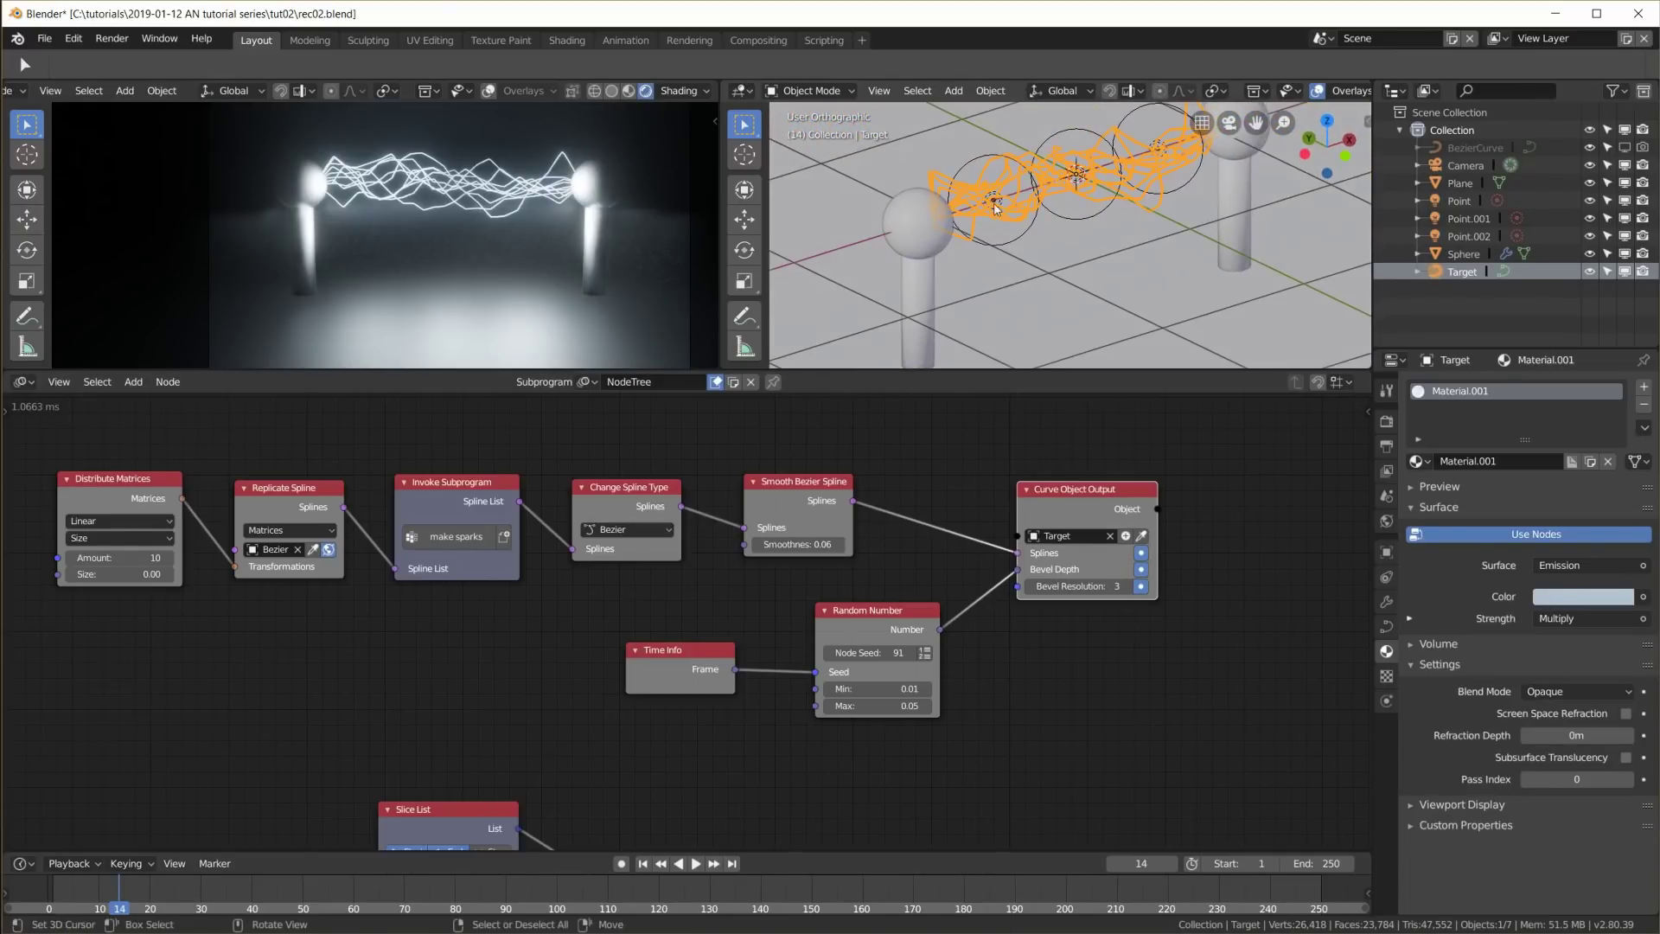
{"action": "scroll", "coordinate": [726, 726], "scroll_direction": "down", "scroll_amount": 2}
{"action": "middle_click_drag", "start_coordinate": [727, 727], "coordinate": [1031, 276]}
{"action": "mouse_move", "coordinate": [594, 768]}
{"action": "left_mouse_down"}
{"action": "mouse_move", "coordinate": [543, 770]}
{"action": "mouse_move", "coordinate": [562, 769]}
{"action": "left_mouse_up"}
{"action": "middle_click_drag", "start_coordinate": [993, 609], "coordinate": [922, 675]}
{"action": "left_click", "coordinate": [696, 864]}
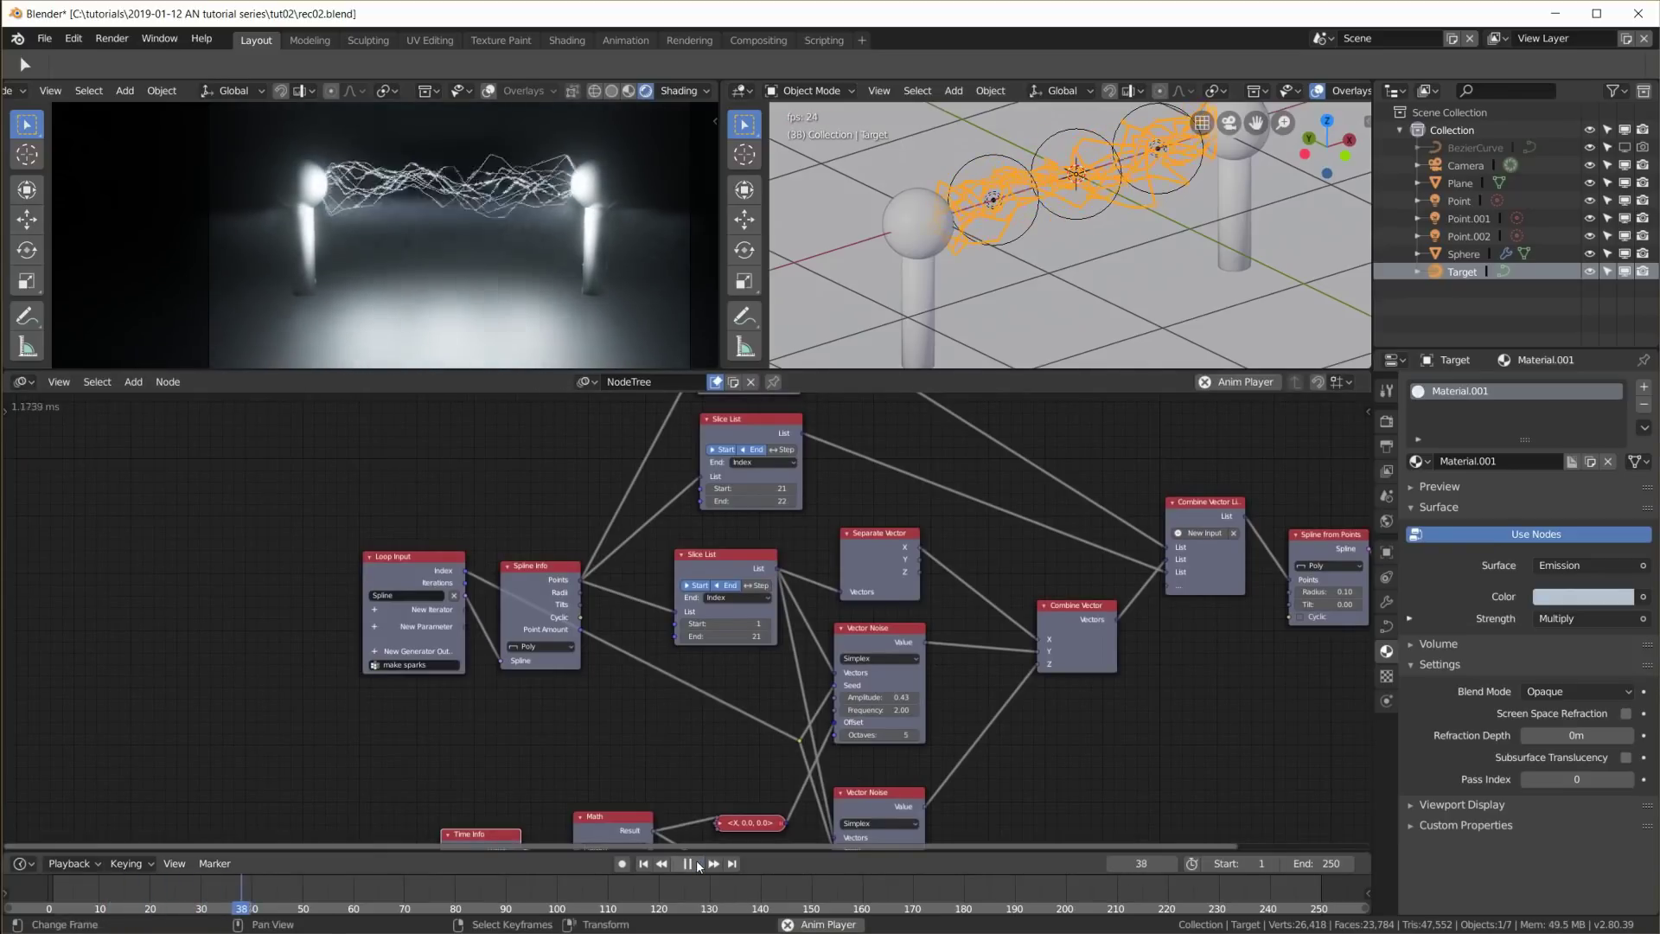
{"action": "left_click", "coordinate": [698, 864]}
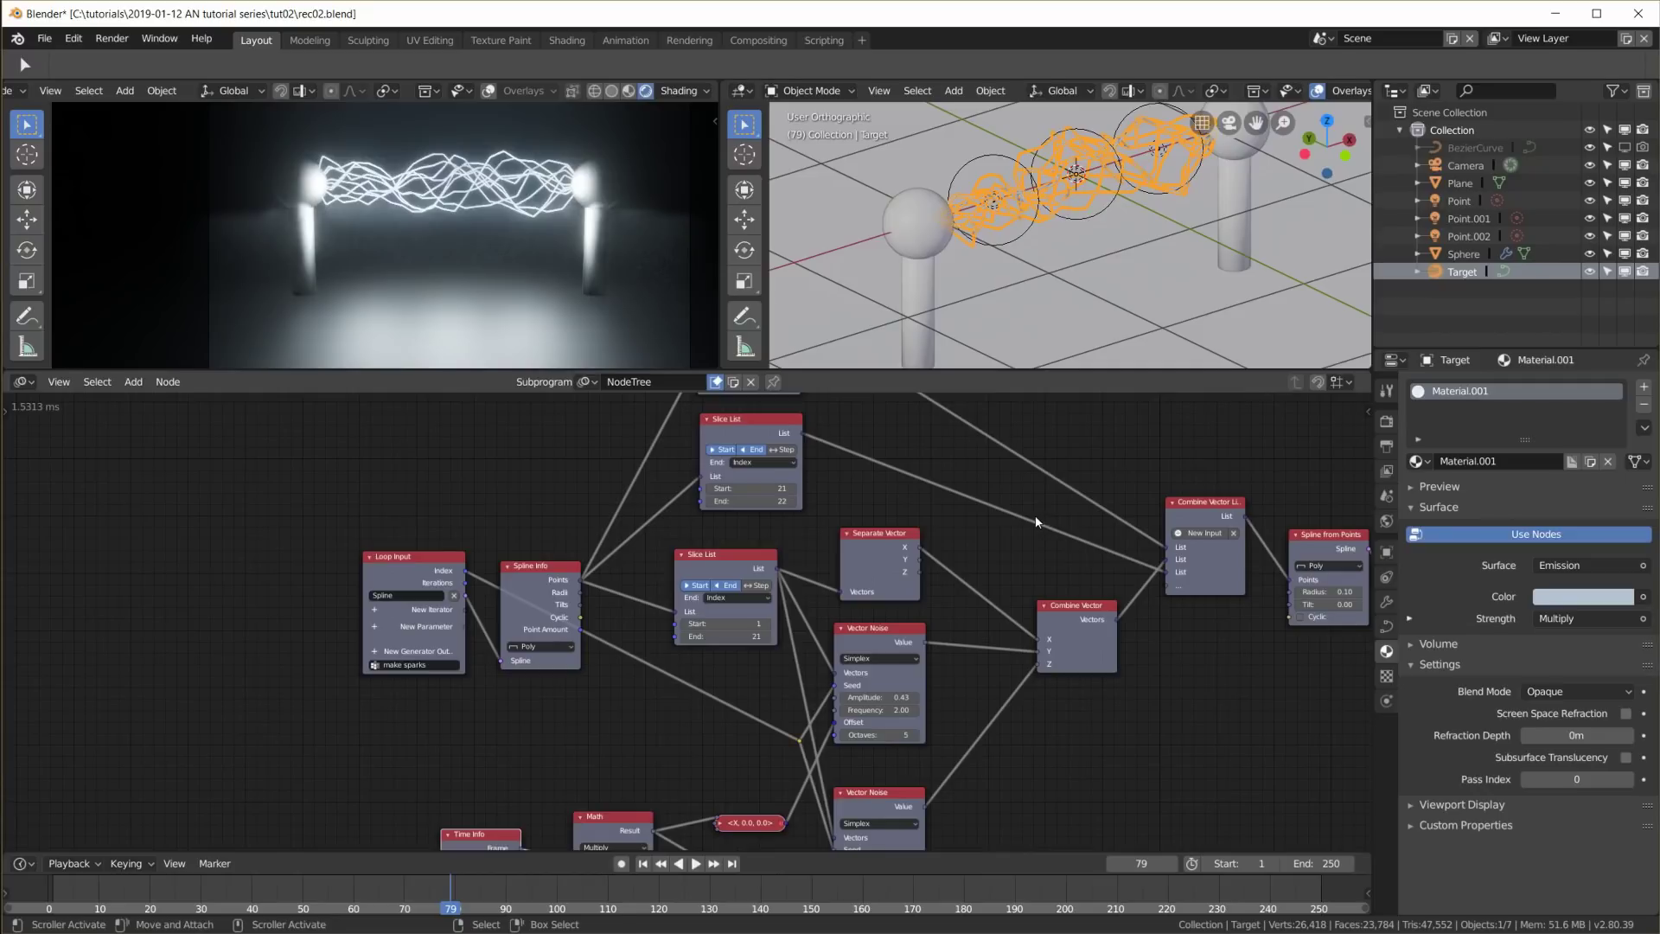
Enlarge the 3D viewports and show the node editor's Auto Execution settings in a widened side region
{"action": "left_click_drag", "start_coordinate": [602, 371], "coordinate": [603, 529]}
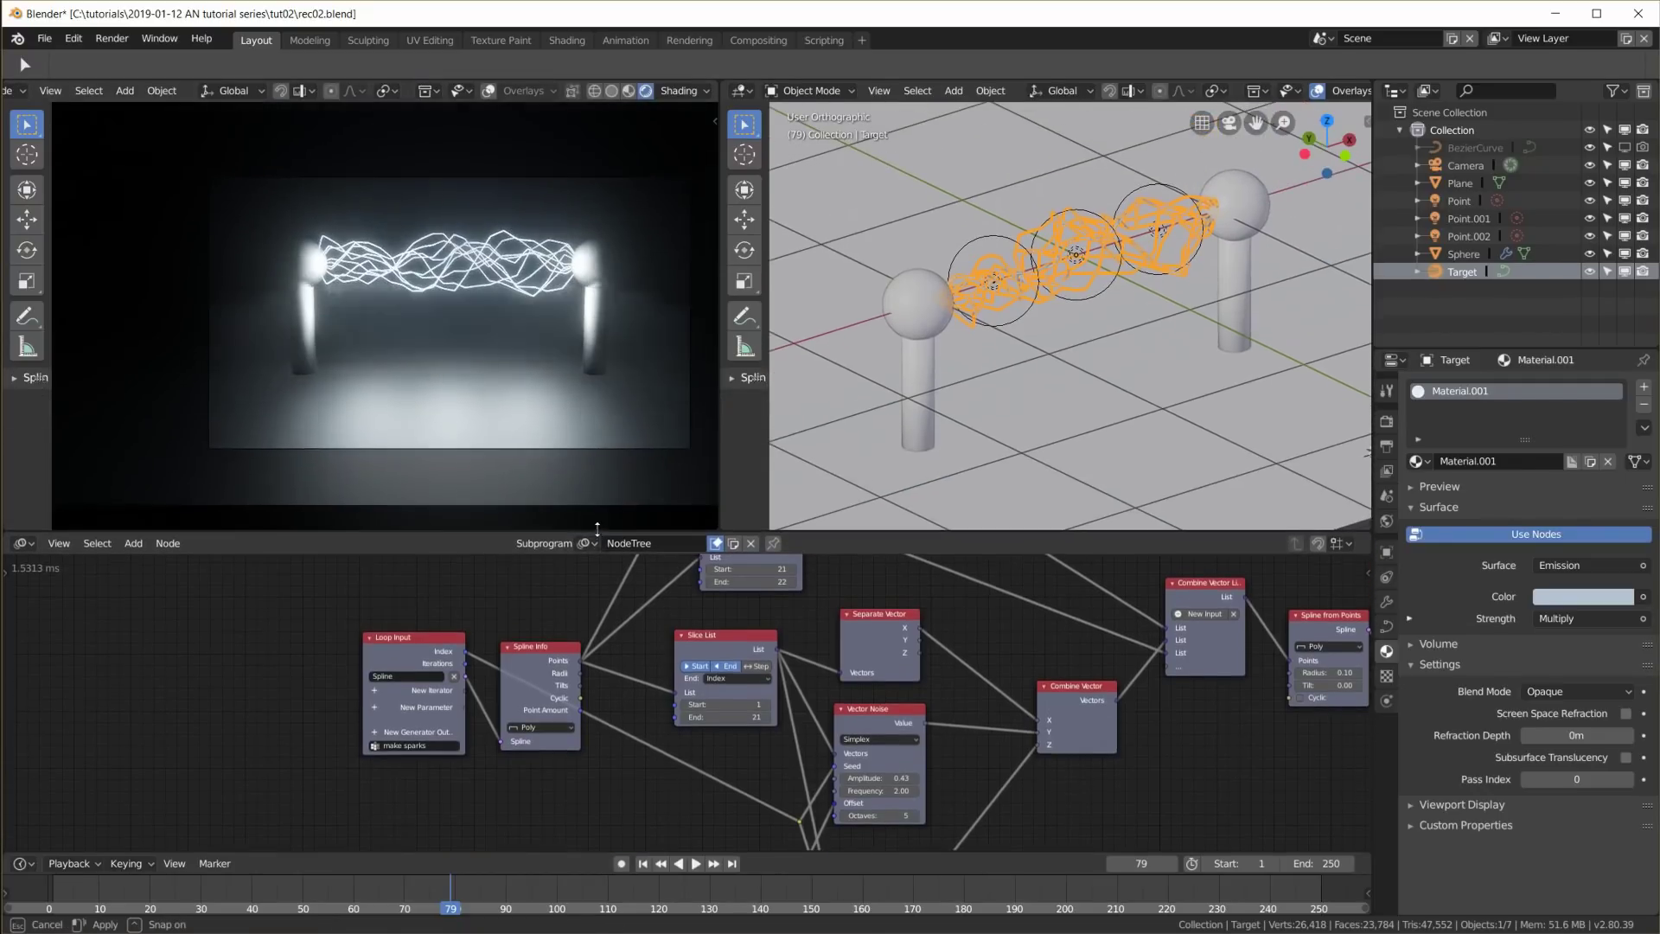
{"action": "left_click", "coordinate": [10, 574]}
{"action": "left_click_drag", "start_coordinate": [90, 708], "coordinate": [337, 708]}
{"action": "scroll", "coordinate": [121, 774], "scroll_direction": "down", "scroll_amount": 5}
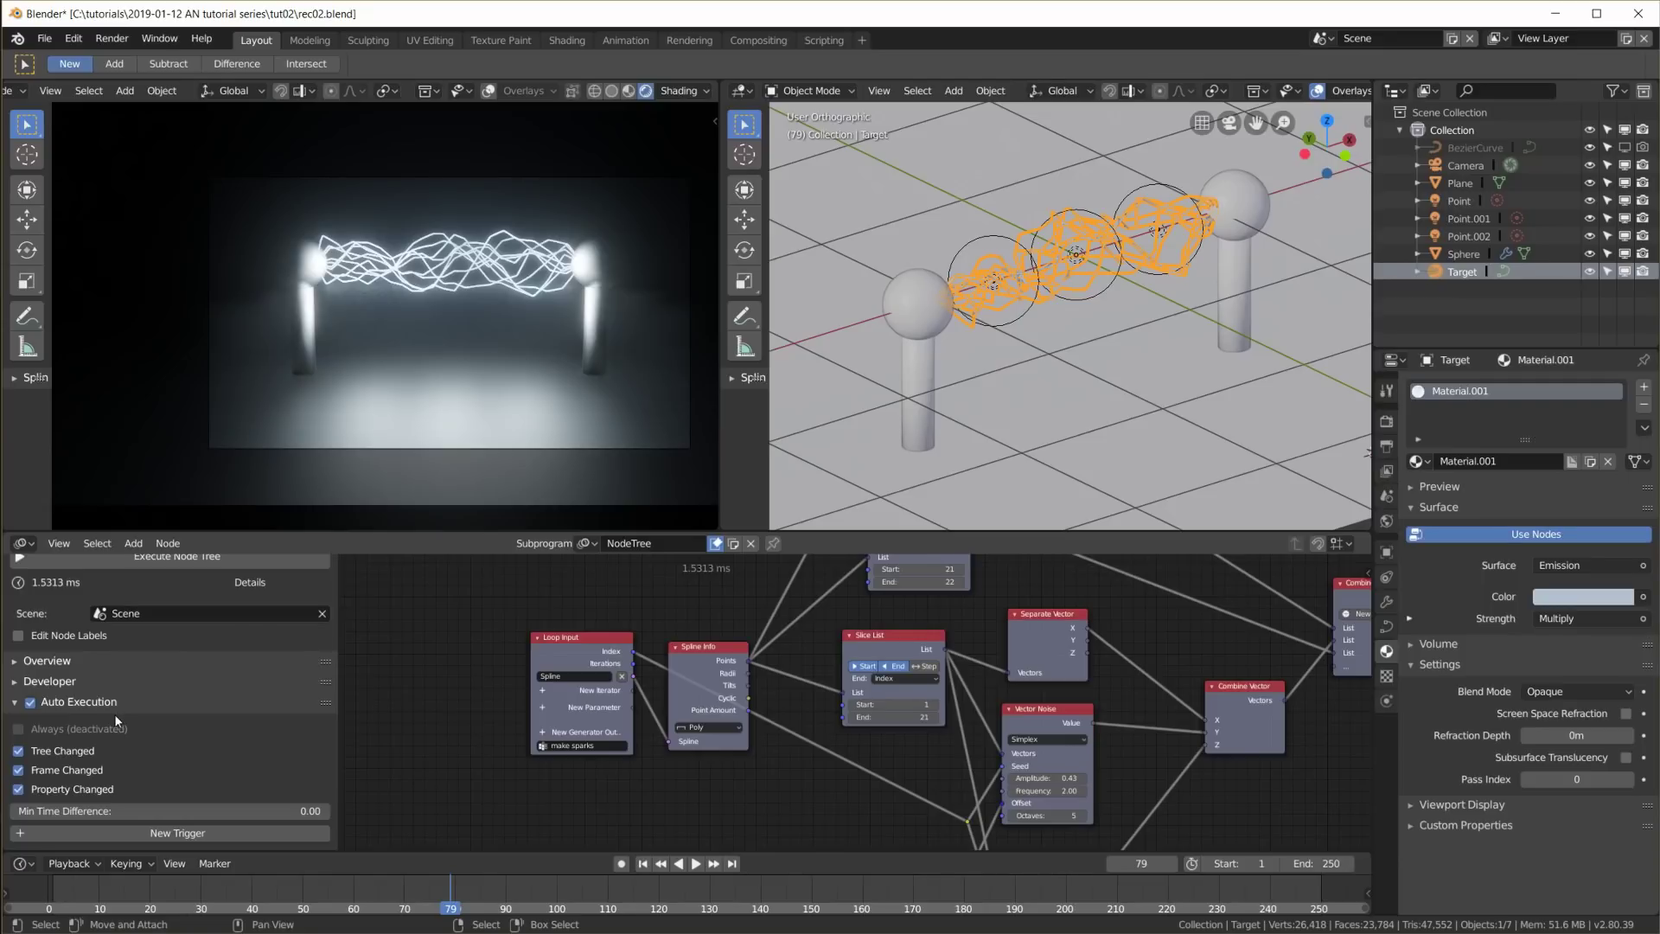
Recentre the camera view and display the scene's output settings
{"action": "left_click", "coordinate": [112, 38]}
{"action": "key", "text": "space"}
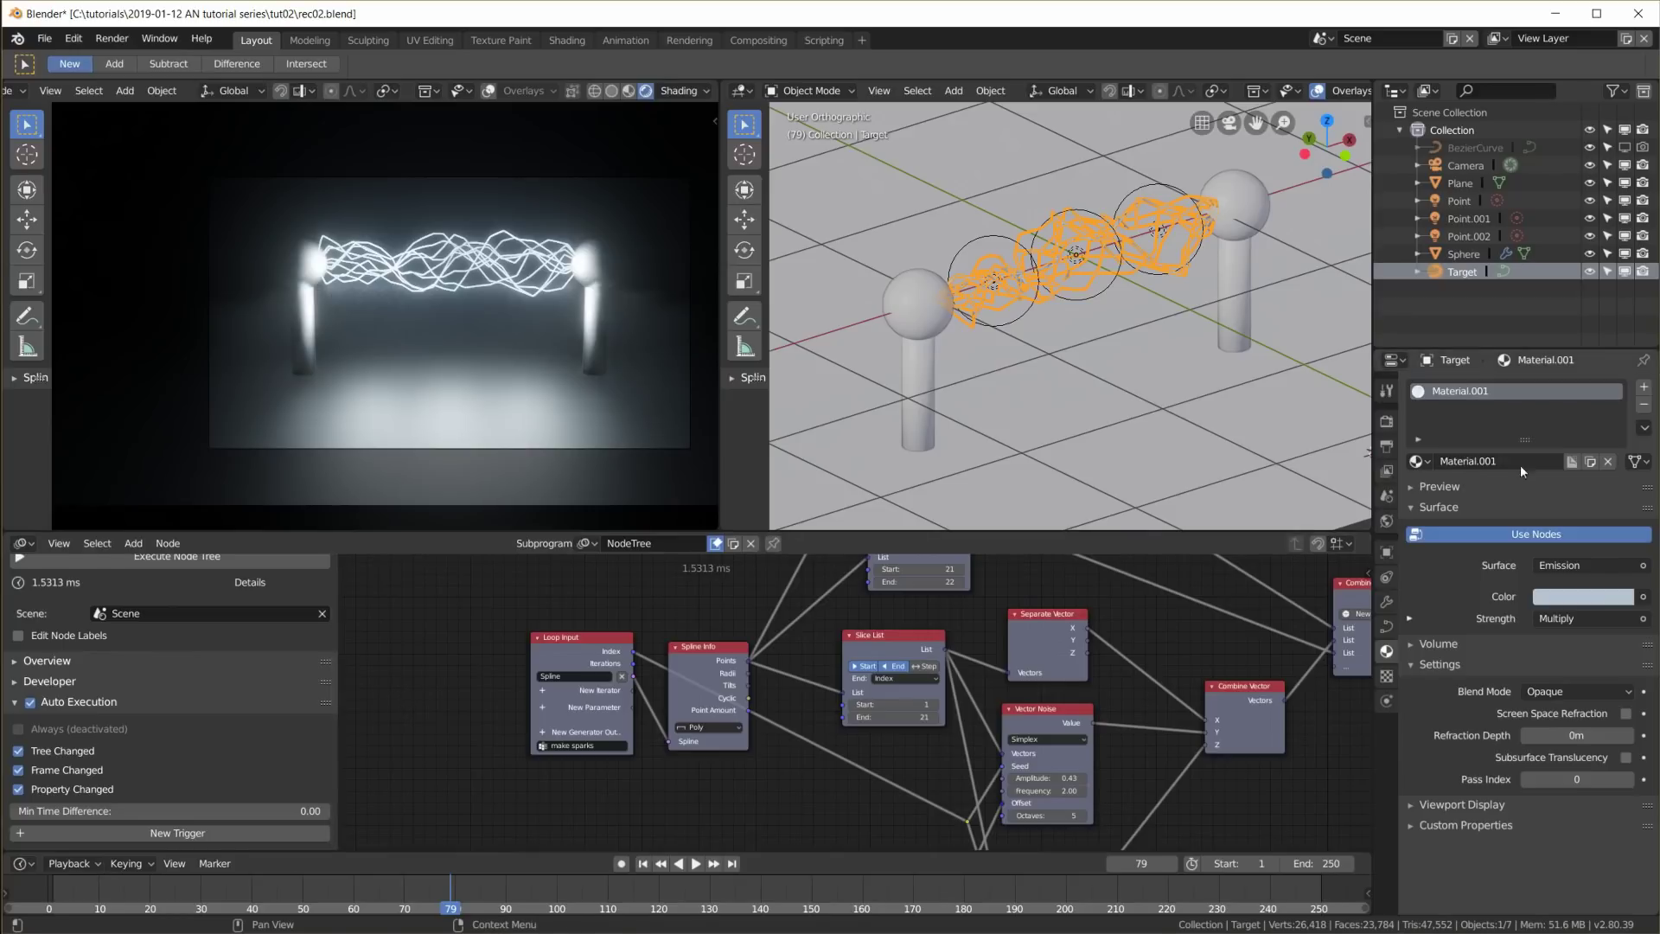
{"action": "left_click", "coordinate": [111, 38]}
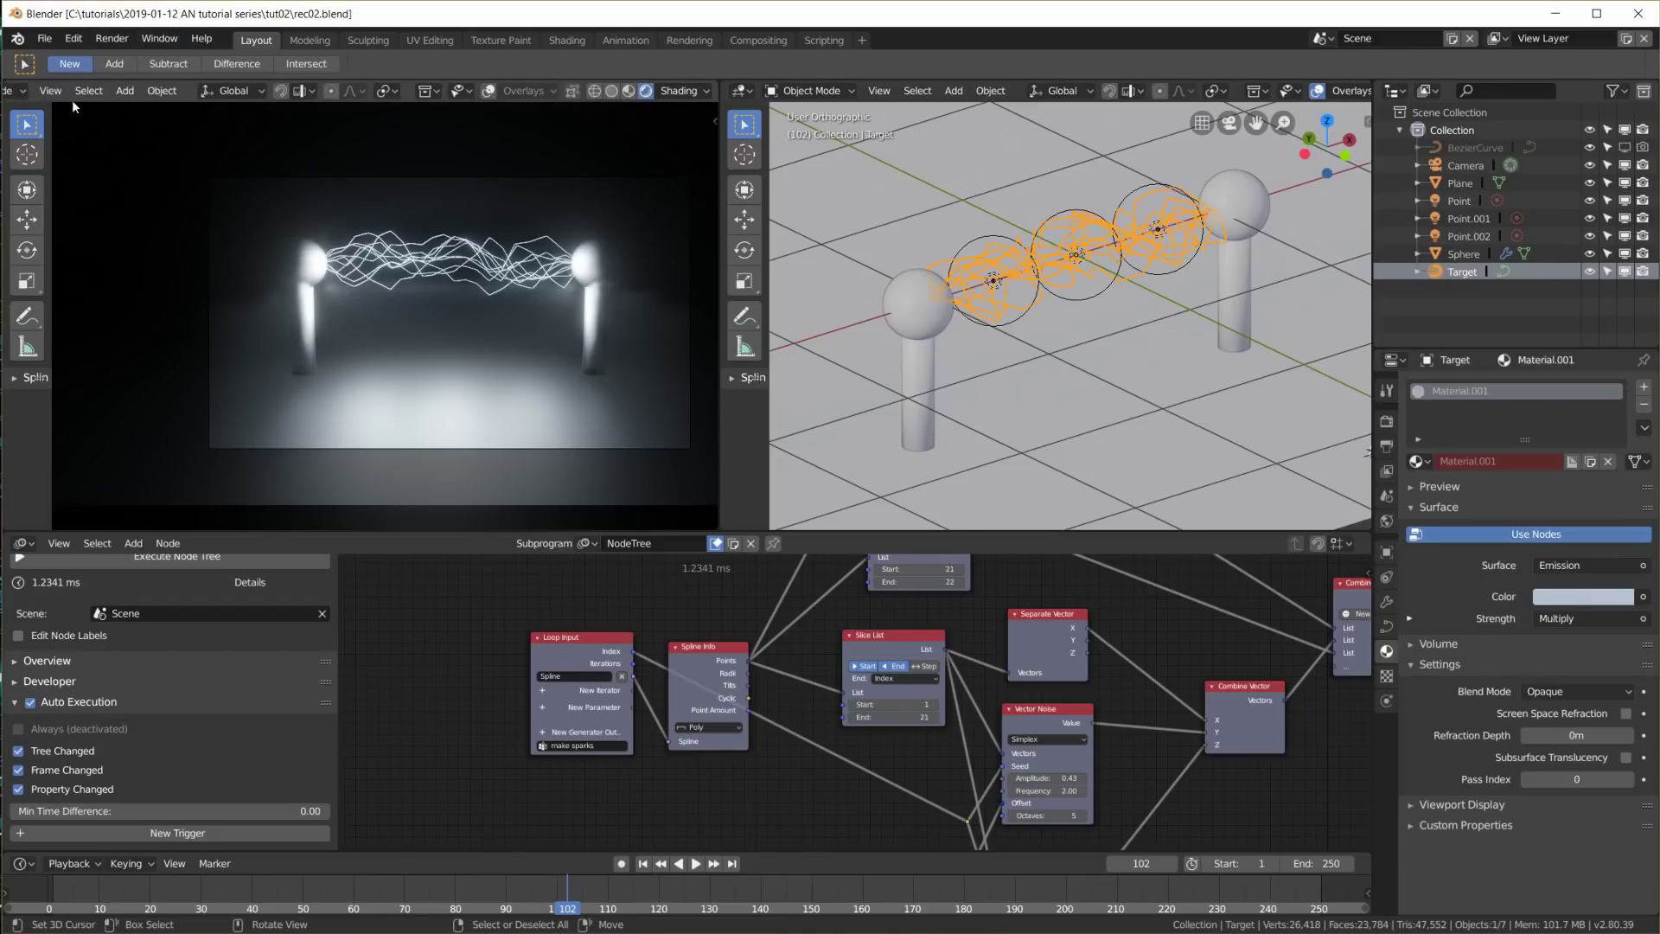
{"action": "left_click", "coordinate": [51, 92]}
{"action": "middle_click_drag", "start_coordinate": [531, 344], "coordinate": [490, 347], "text": "shift"}
{"action": "left_click", "coordinate": [1386, 446]}
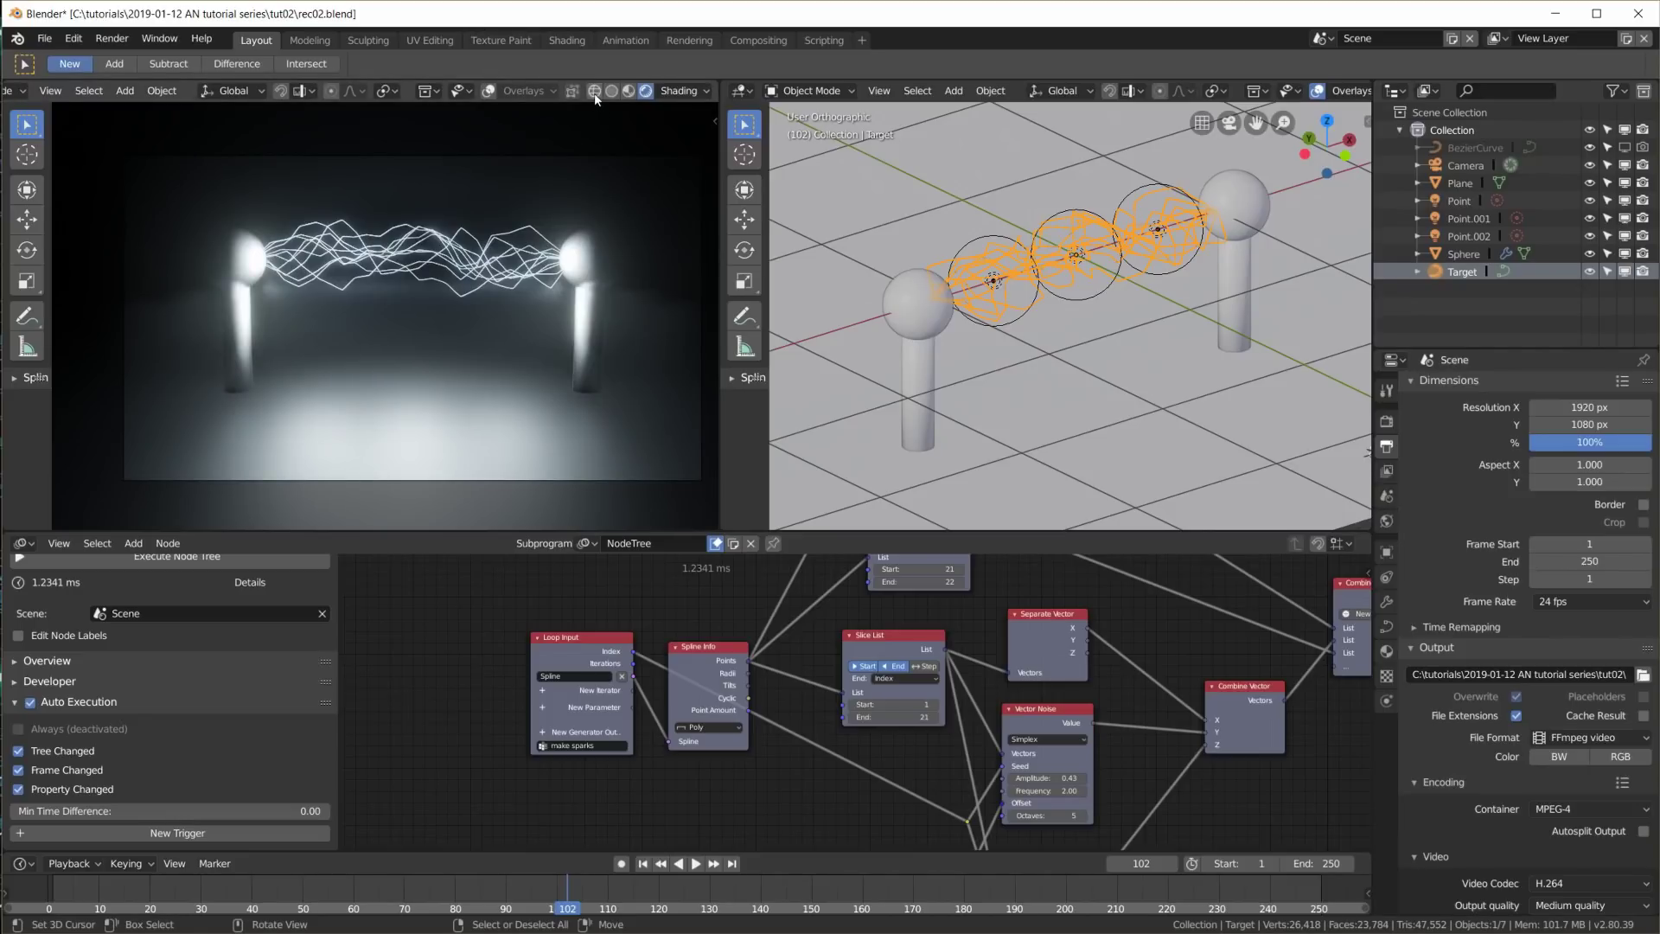
Make a viewport render of the camera view in wireframe shading and close the result
{"action": "left_click", "coordinate": [594, 92]}
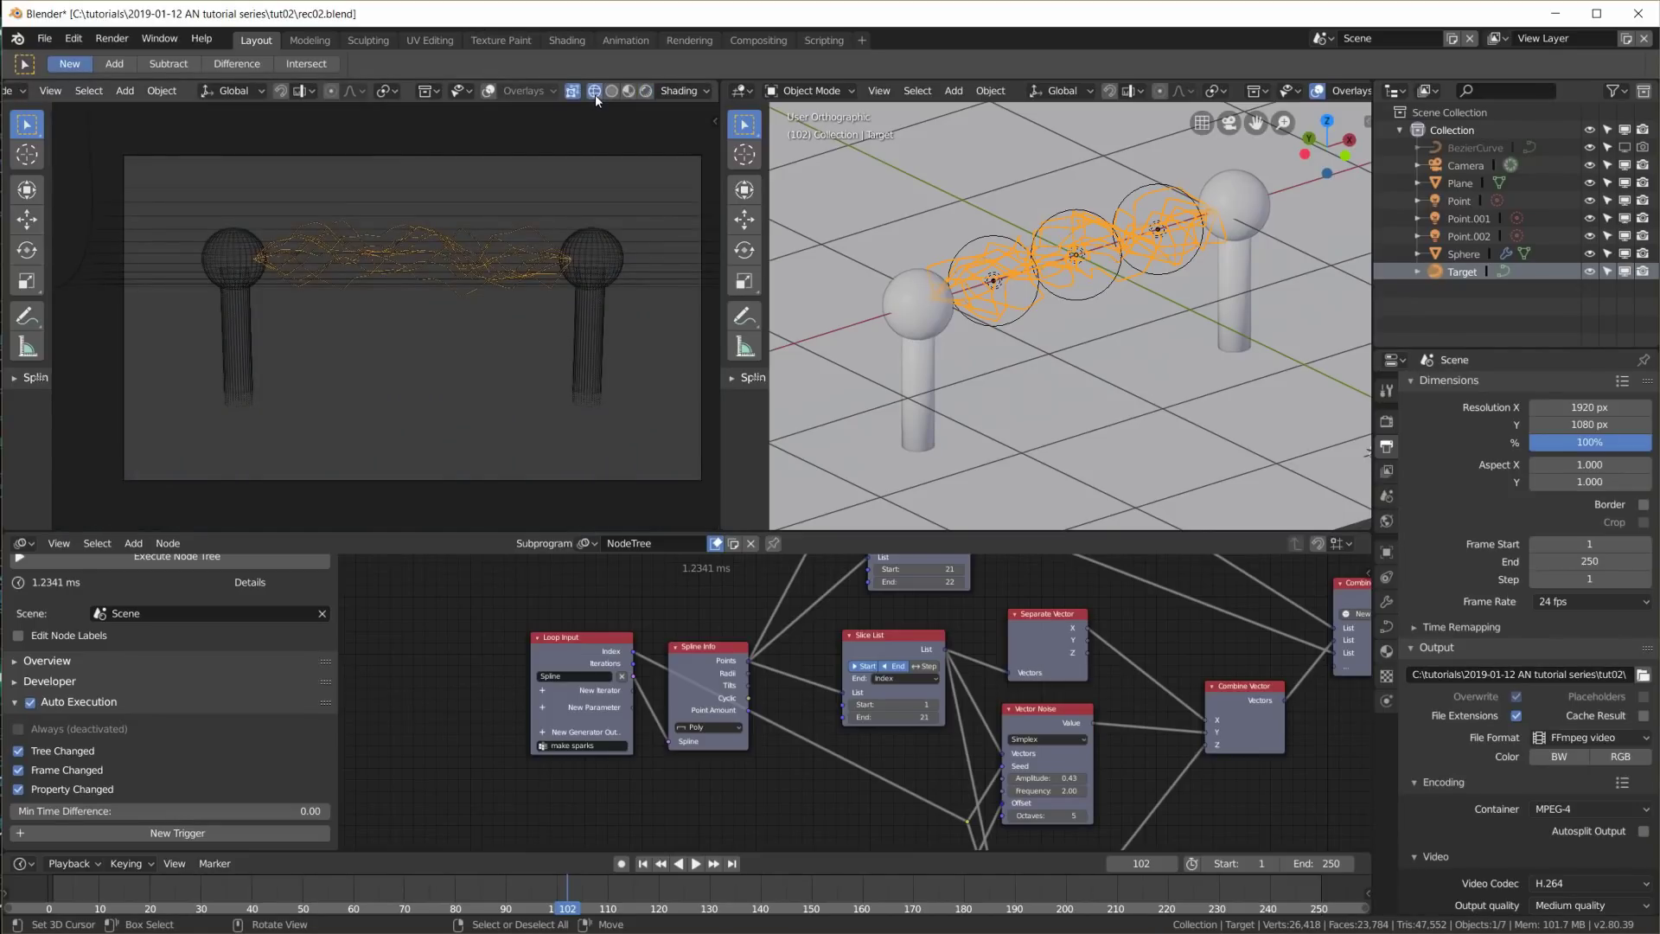
{"action": "left_click", "coordinate": [52, 91]}
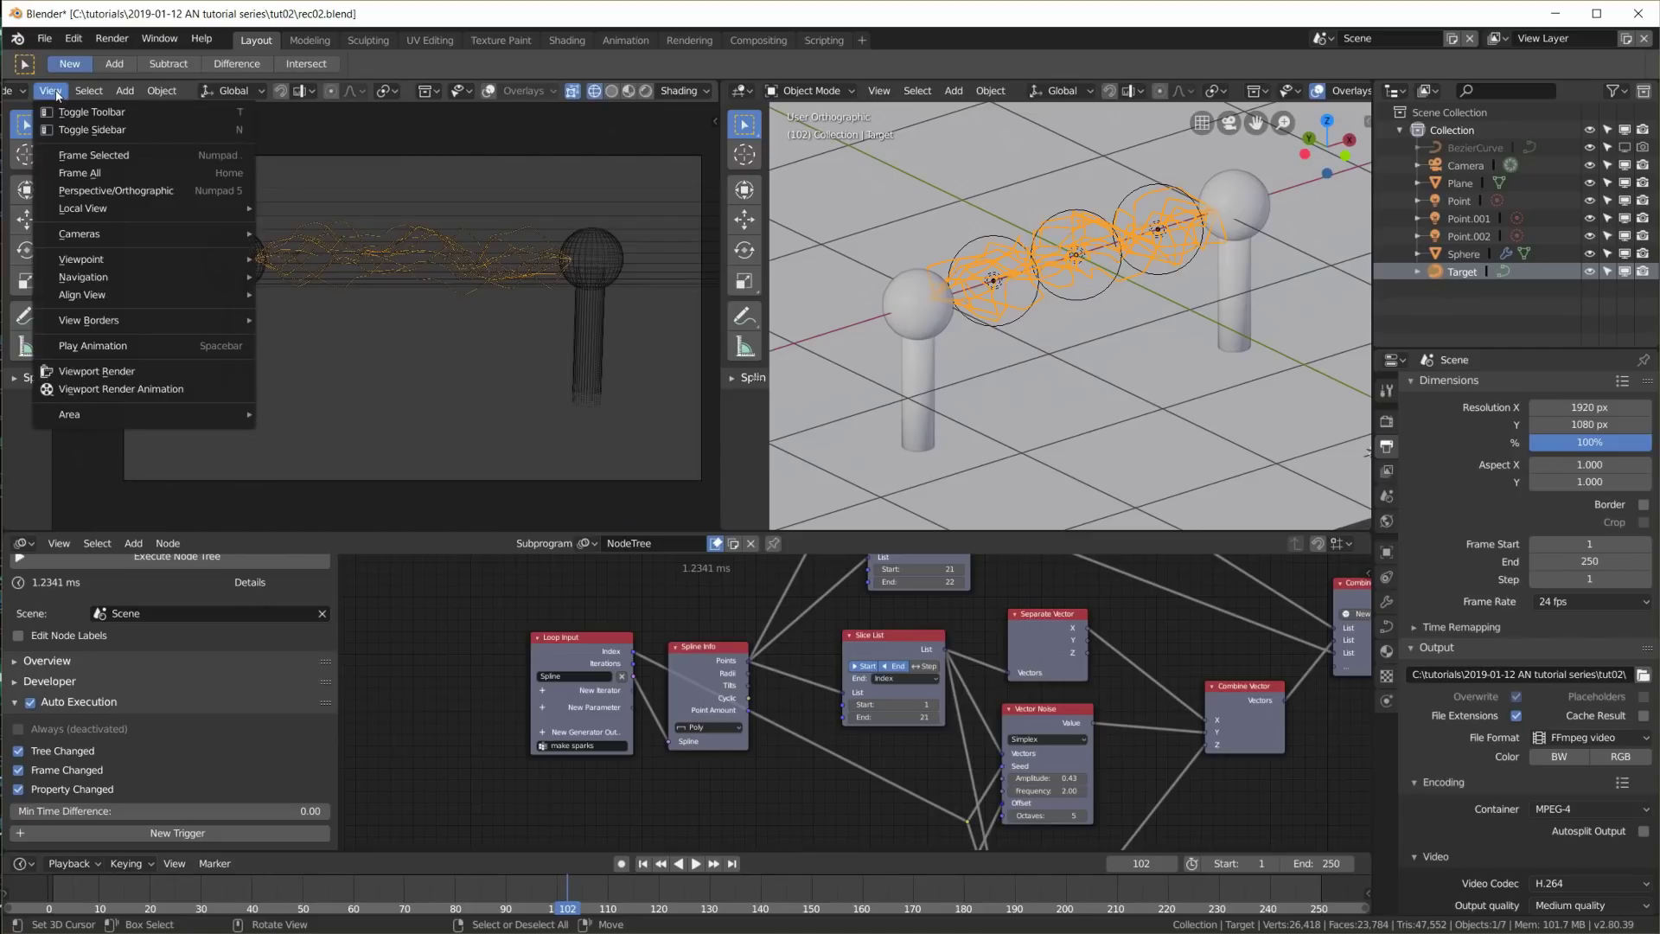
{"action": "left_click", "coordinate": [121, 370]}
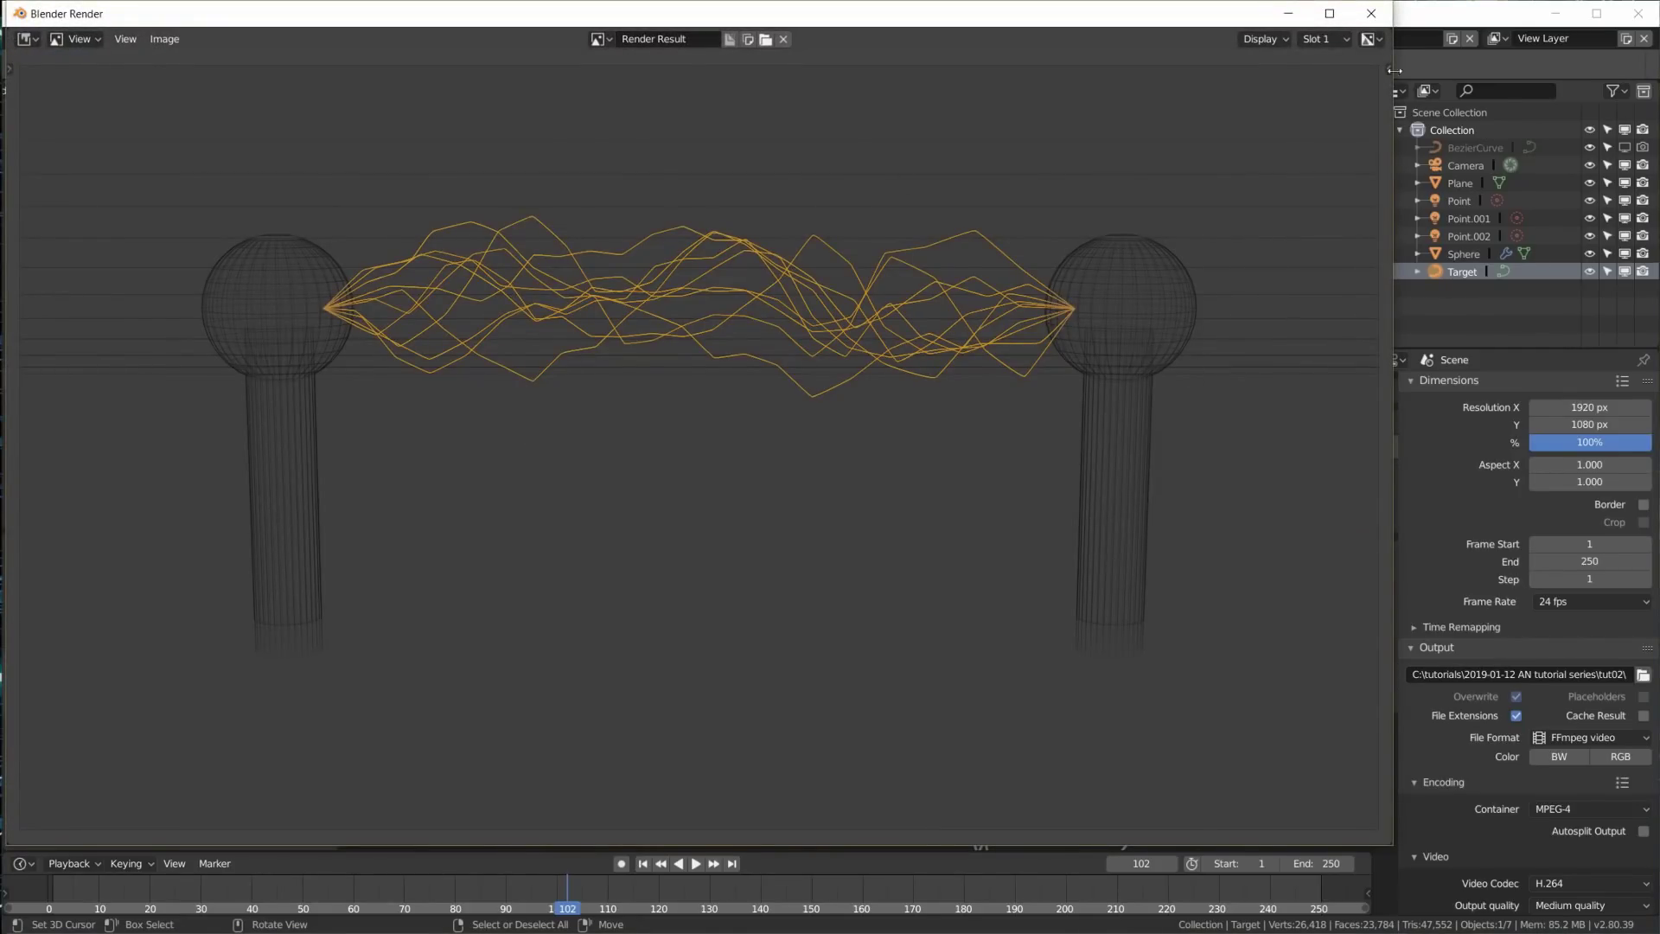
{"action": "left_click", "coordinate": [1371, 13]}
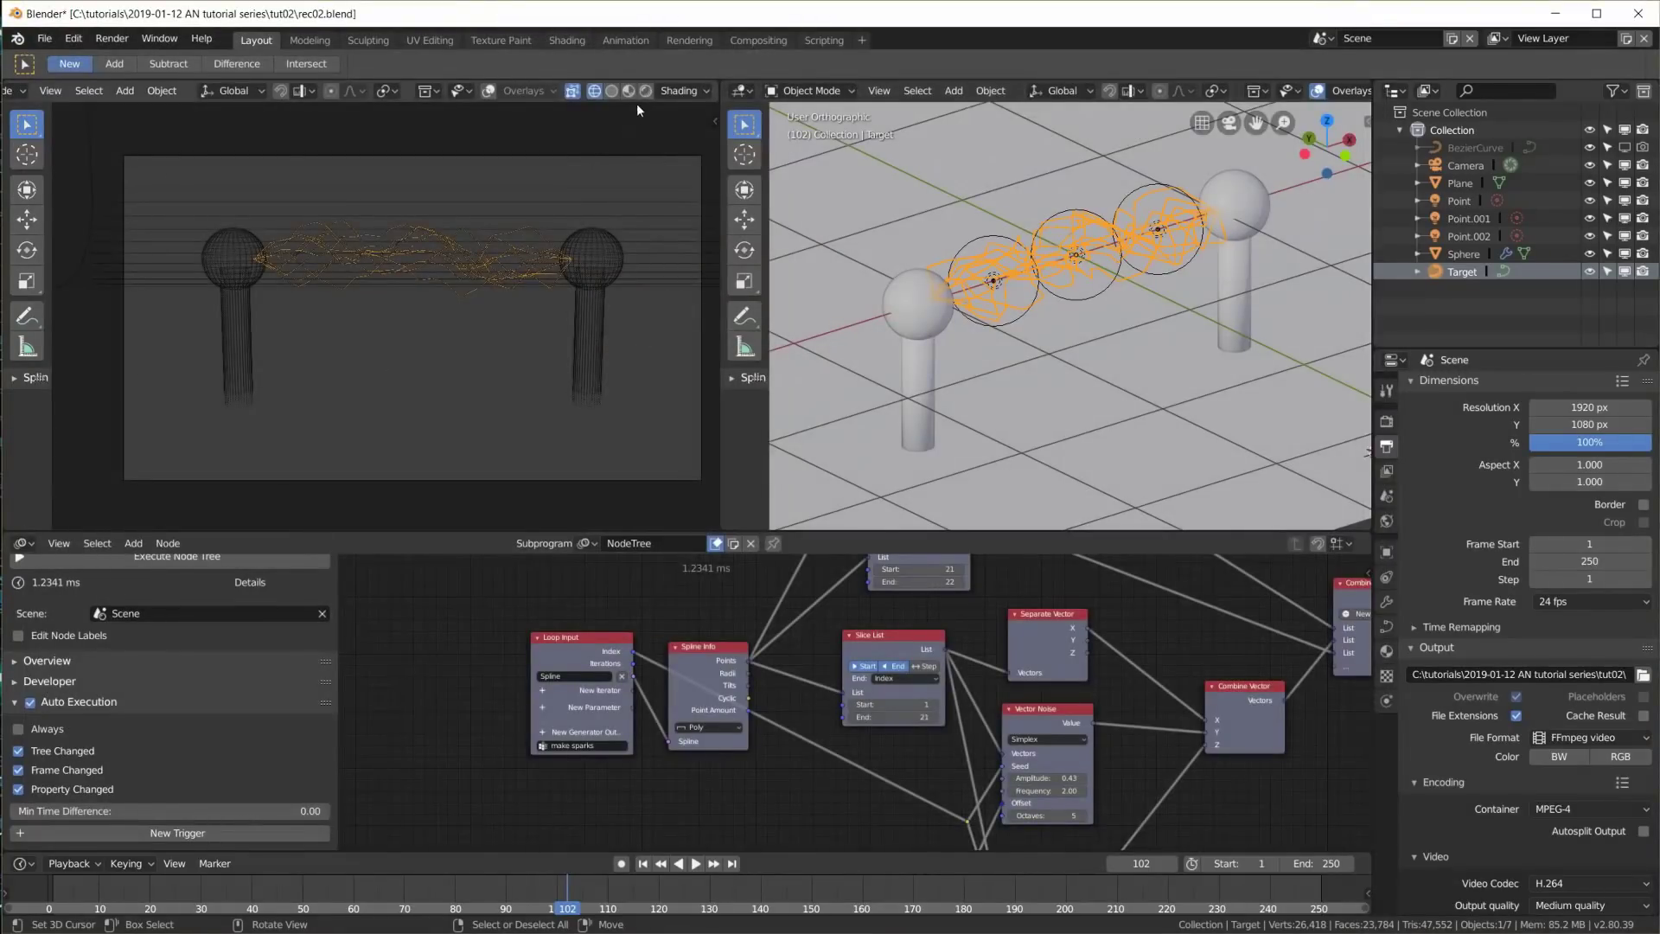
Make a viewport render in rendered shading with overlays shown, close the result and hide the overlays again
{"action": "left_click", "coordinate": [645, 91]}
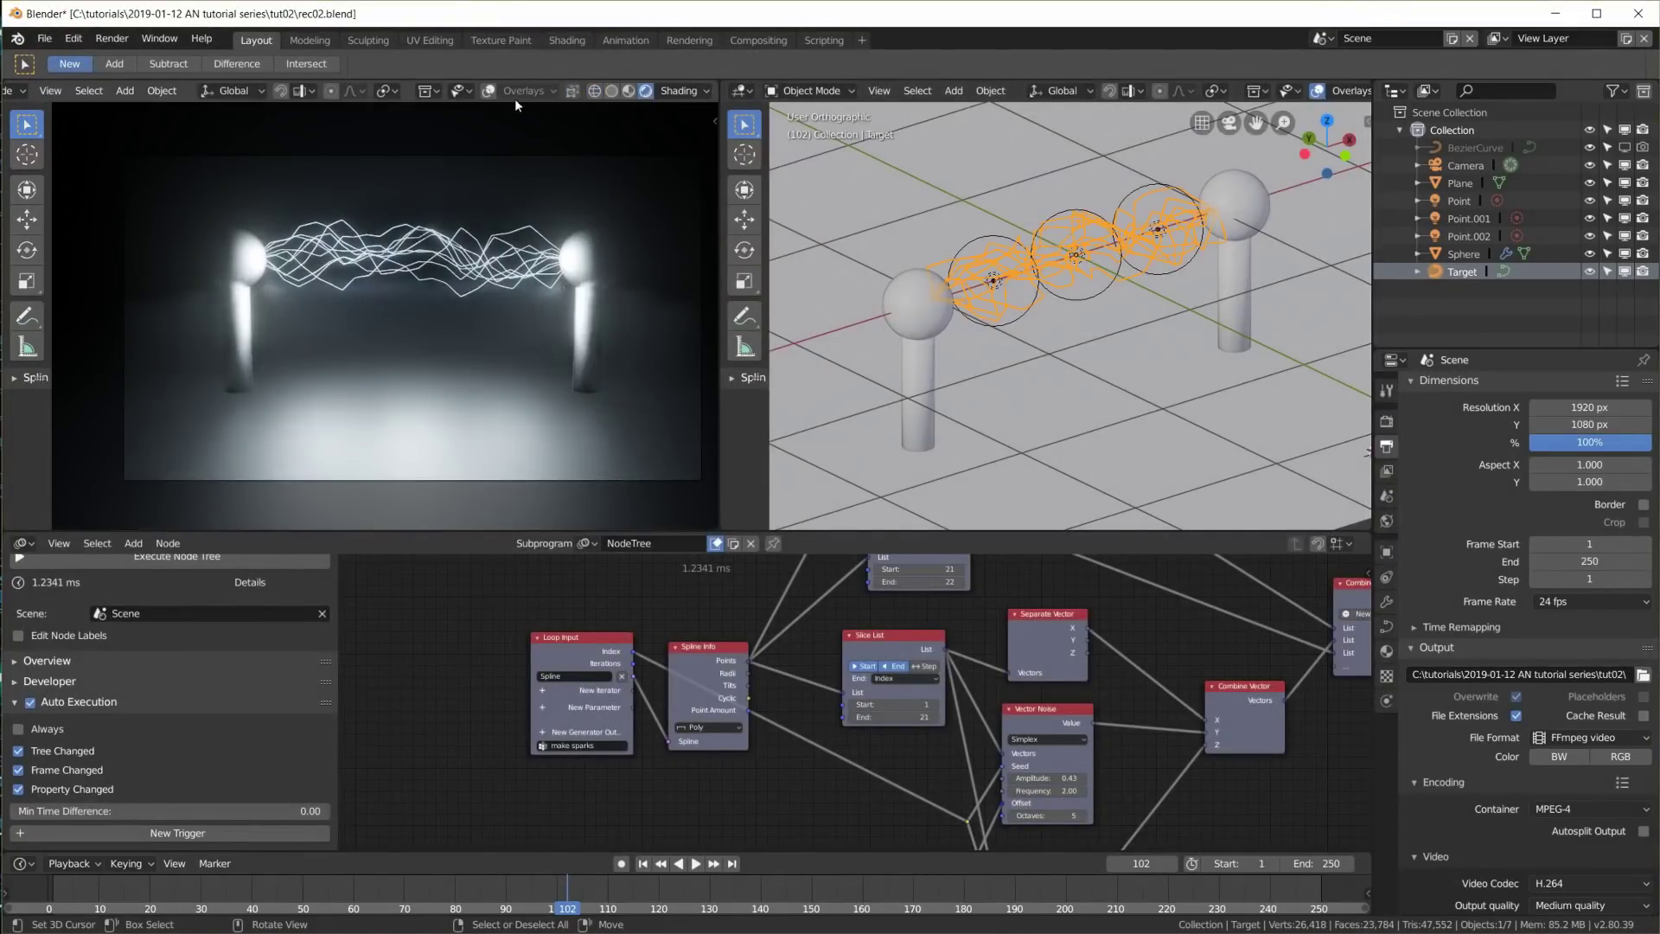
{"action": "left_click", "coordinate": [489, 91]}
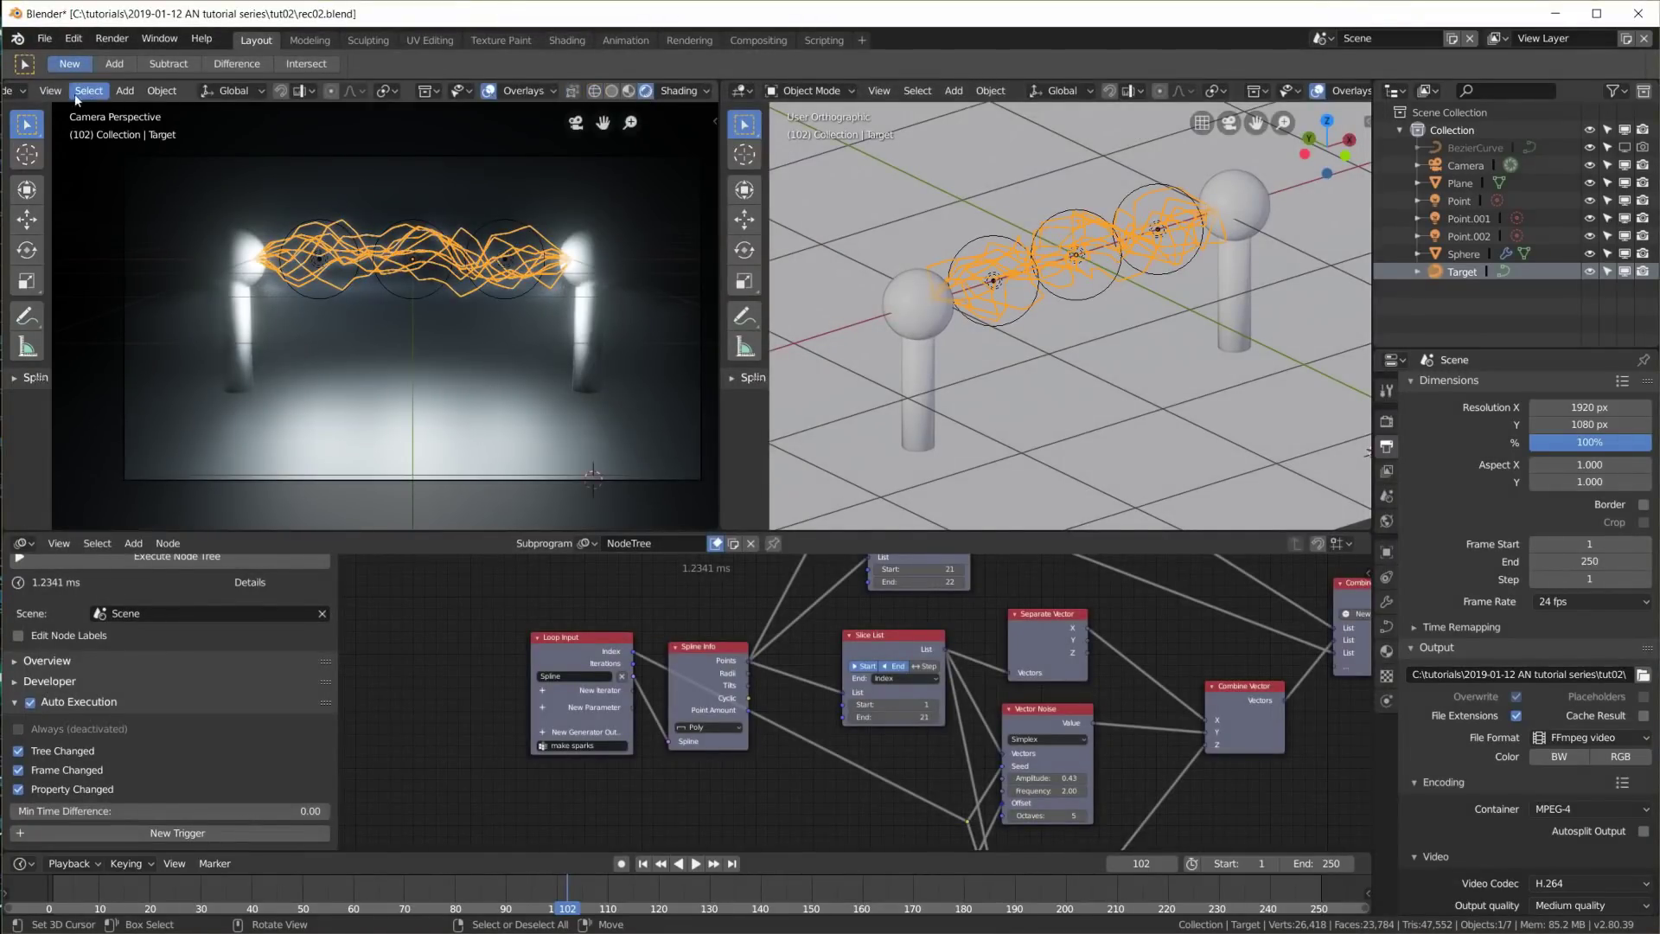
{"action": "left_click", "coordinate": [51, 91]}
{"action": "left_click", "coordinate": [130, 375]}
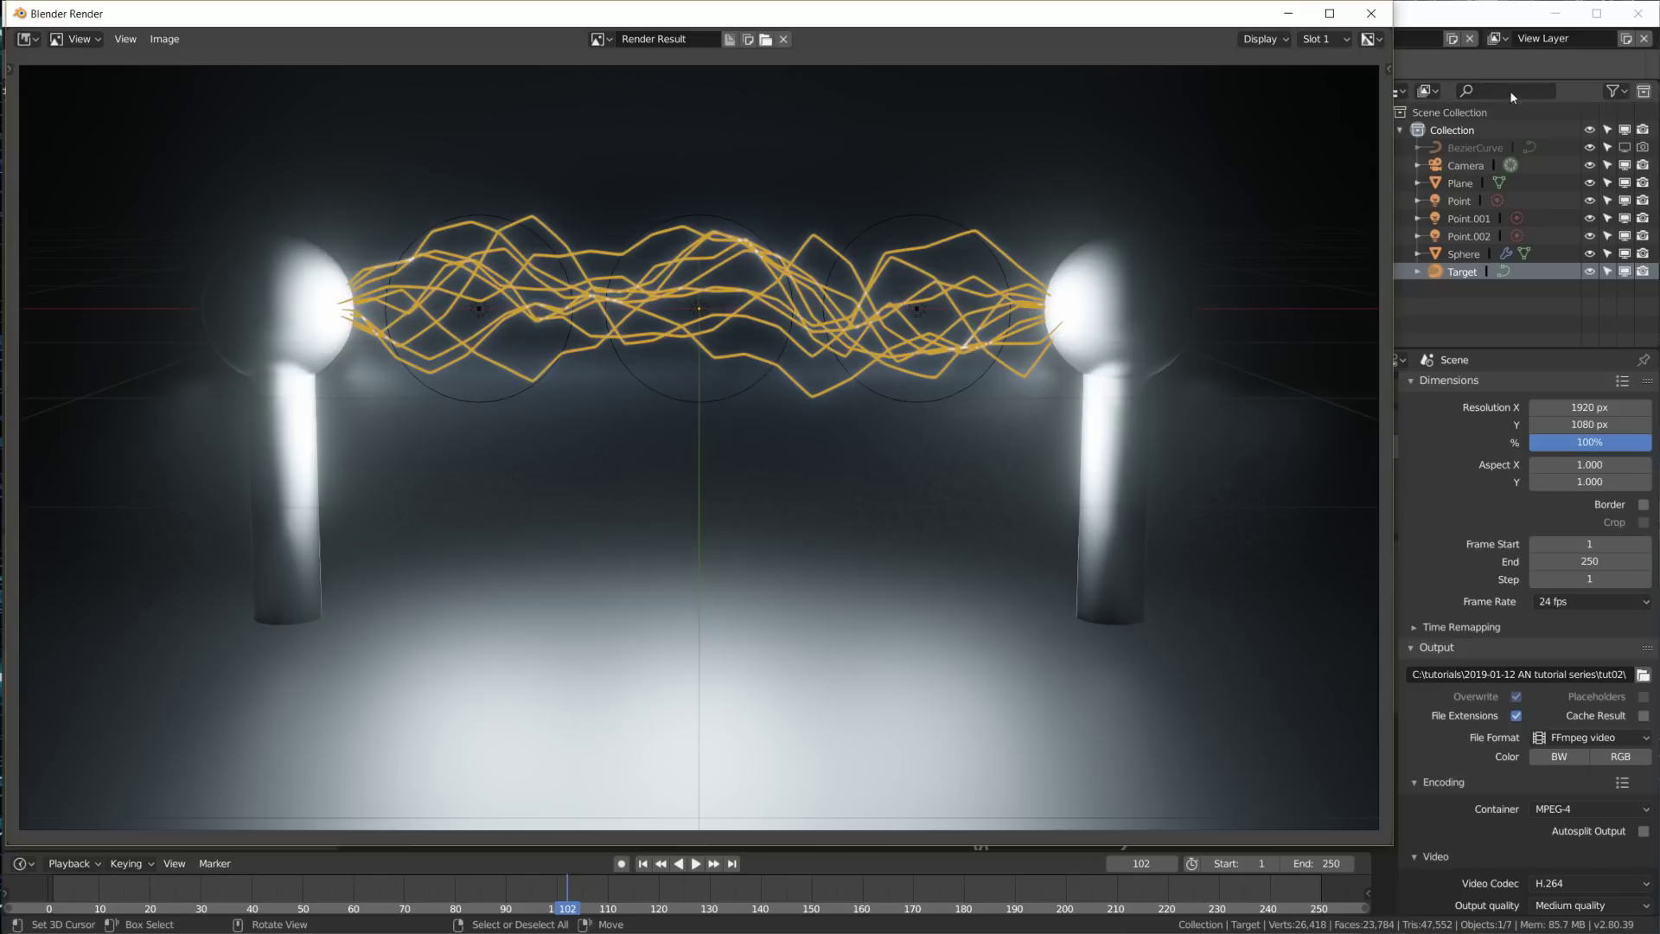
{"action": "left_click", "coordinate": [1371, 13]}
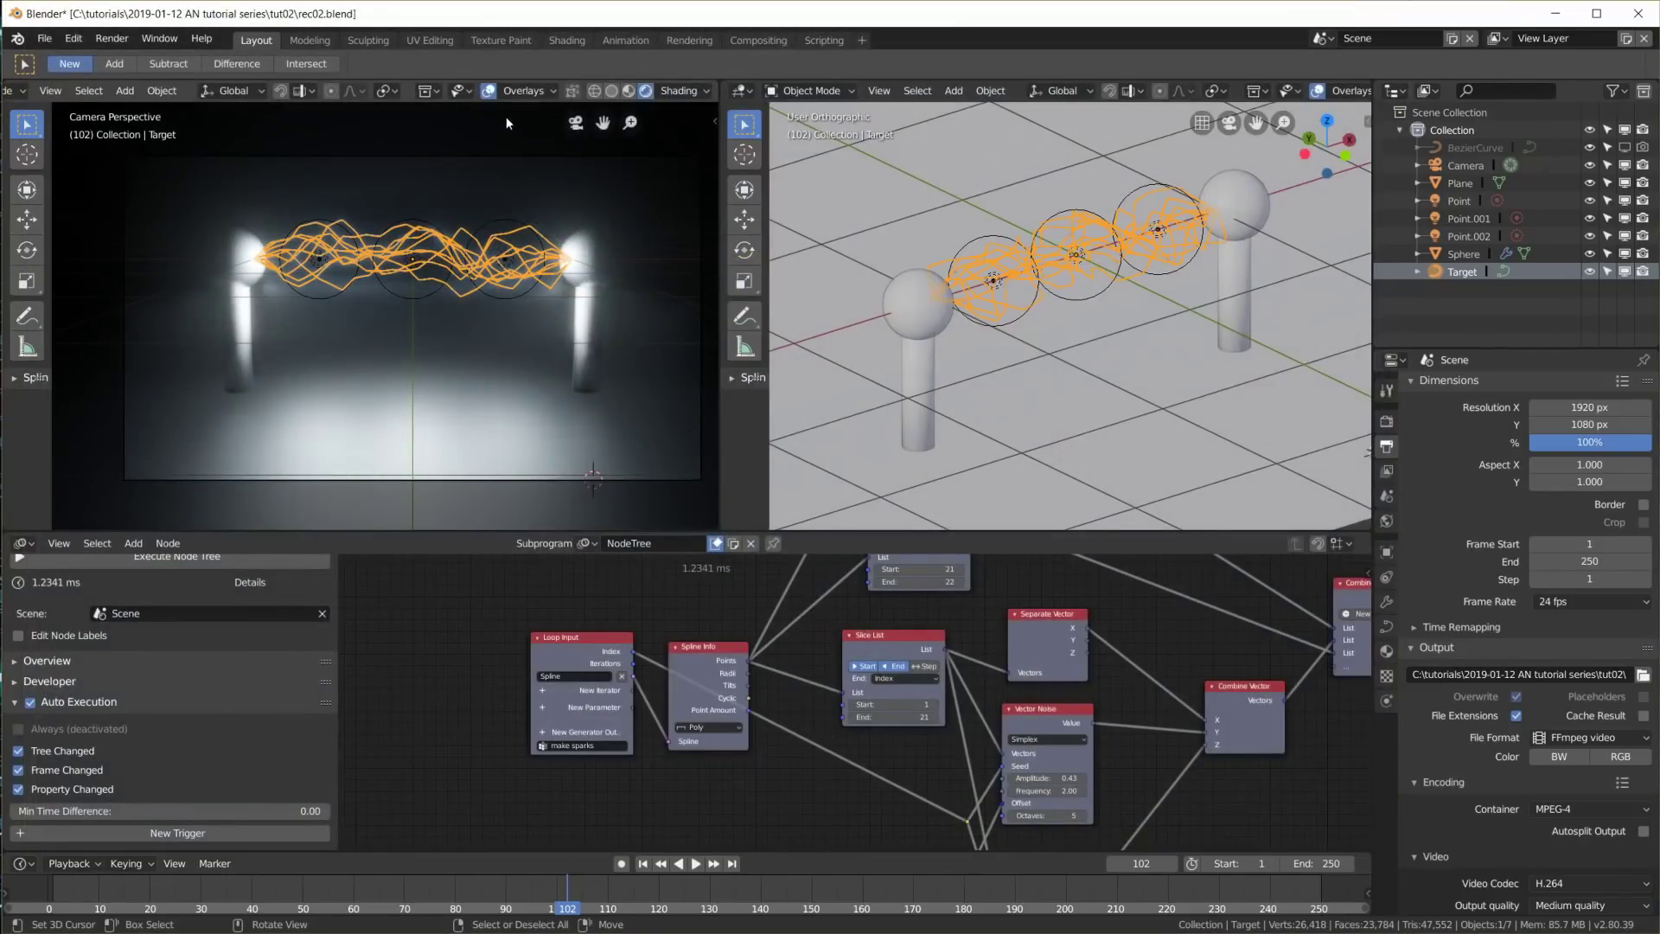
{"action": "left_click", "coordinate": [489, 90]}
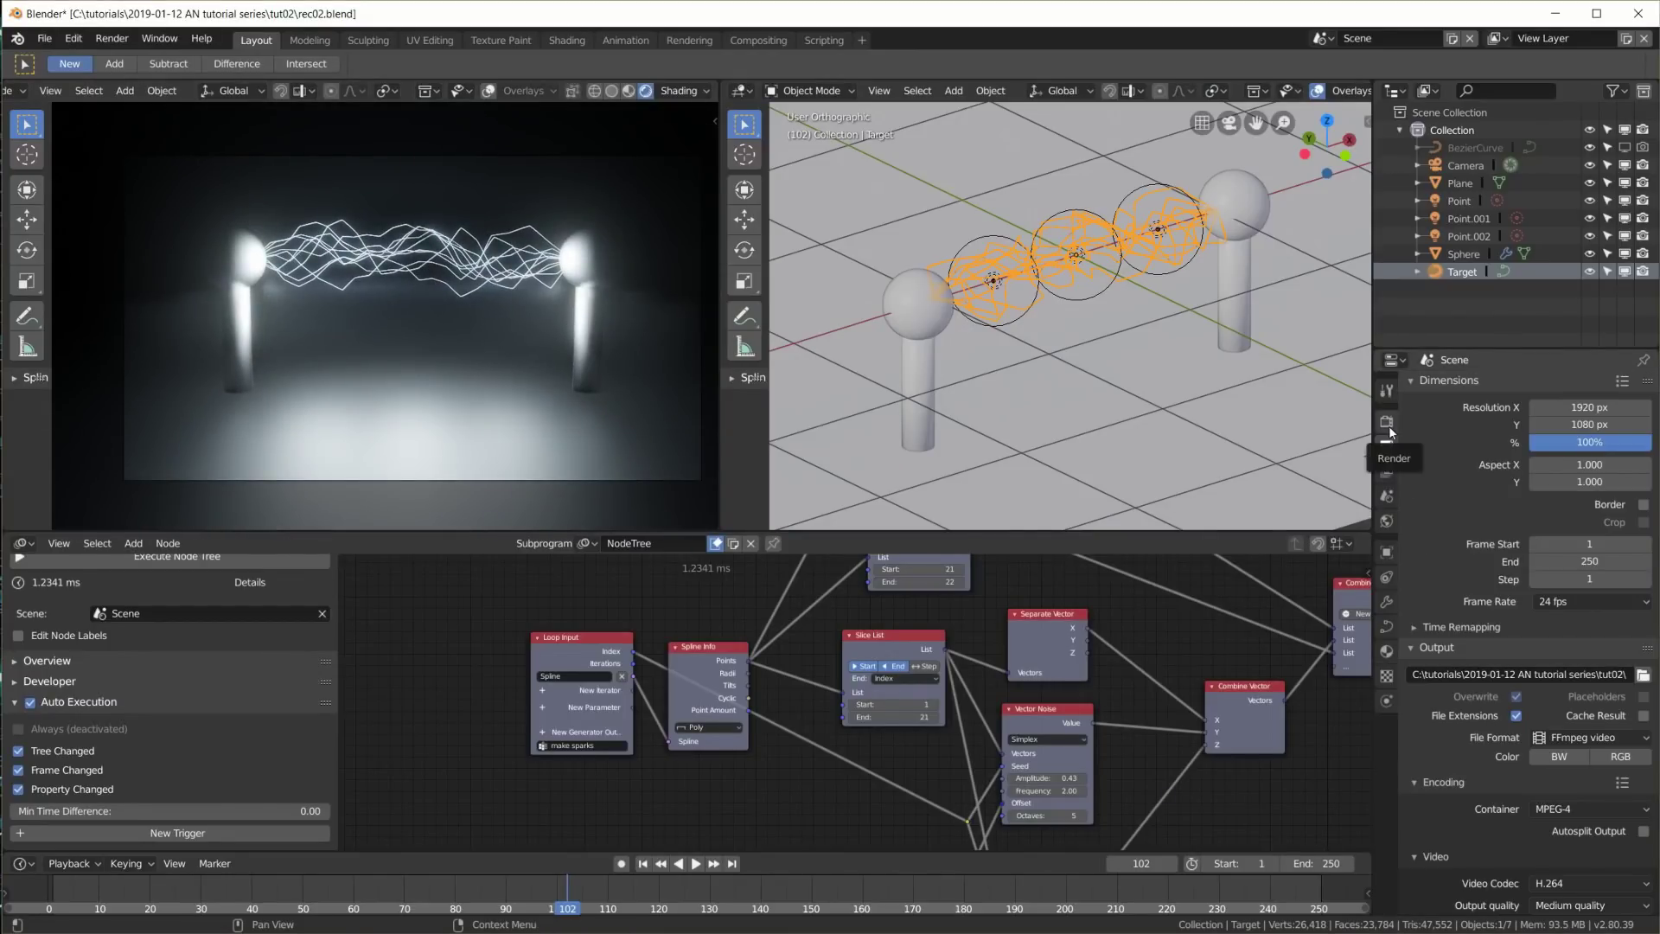
Set the Eevee viewport samples to 64 in the render settings
{"action": "left_click", "coordinate": [1388, 426]}
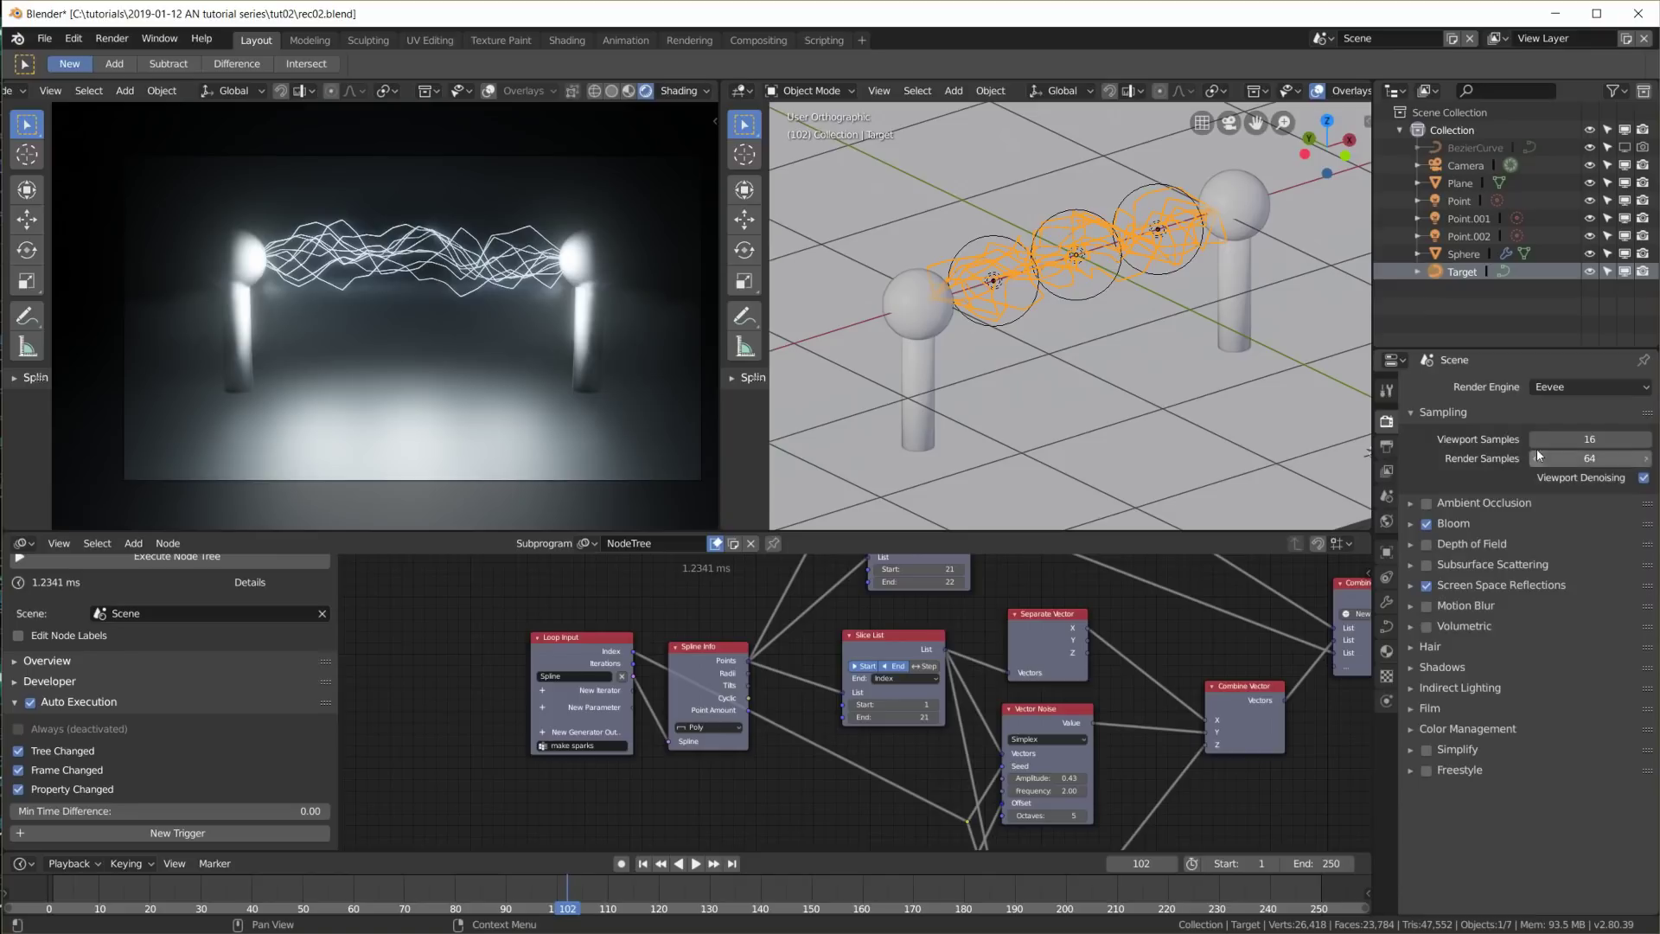
{"action": "left_click", "coordinate": [1607, 438]}
{"action": "type", "text": "64"}
{"action": "key", "text": "Return"}
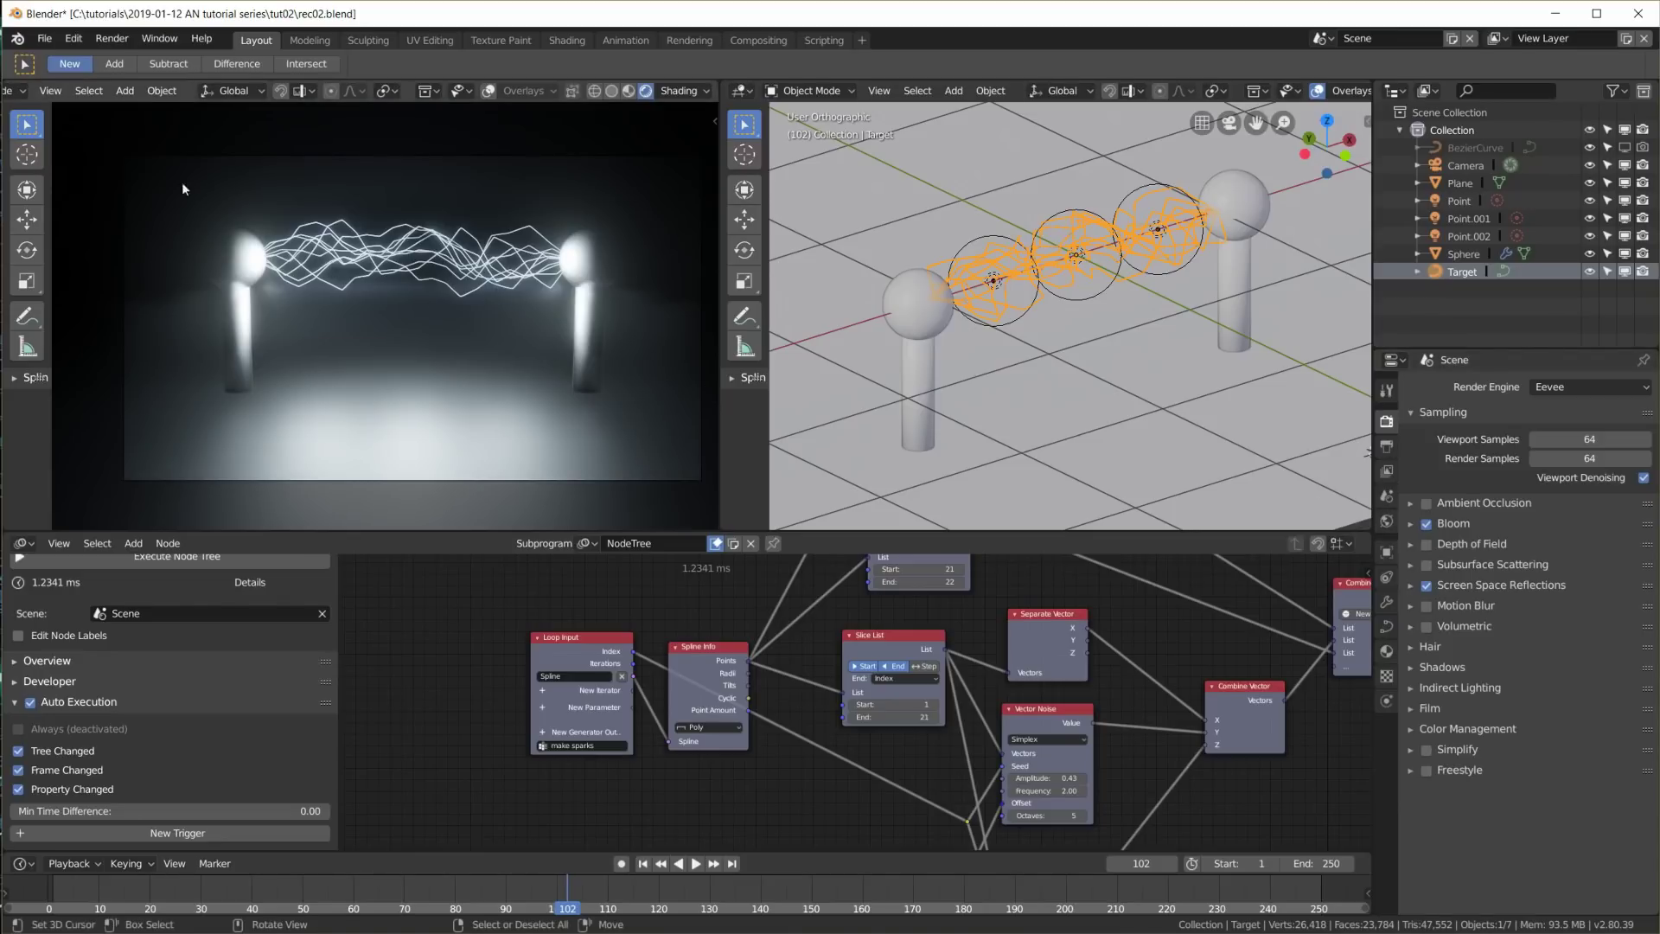
Make a viewport render of the camera view without overlays and close the result
{"action": "left_click", "coordinate": [50, 92]}
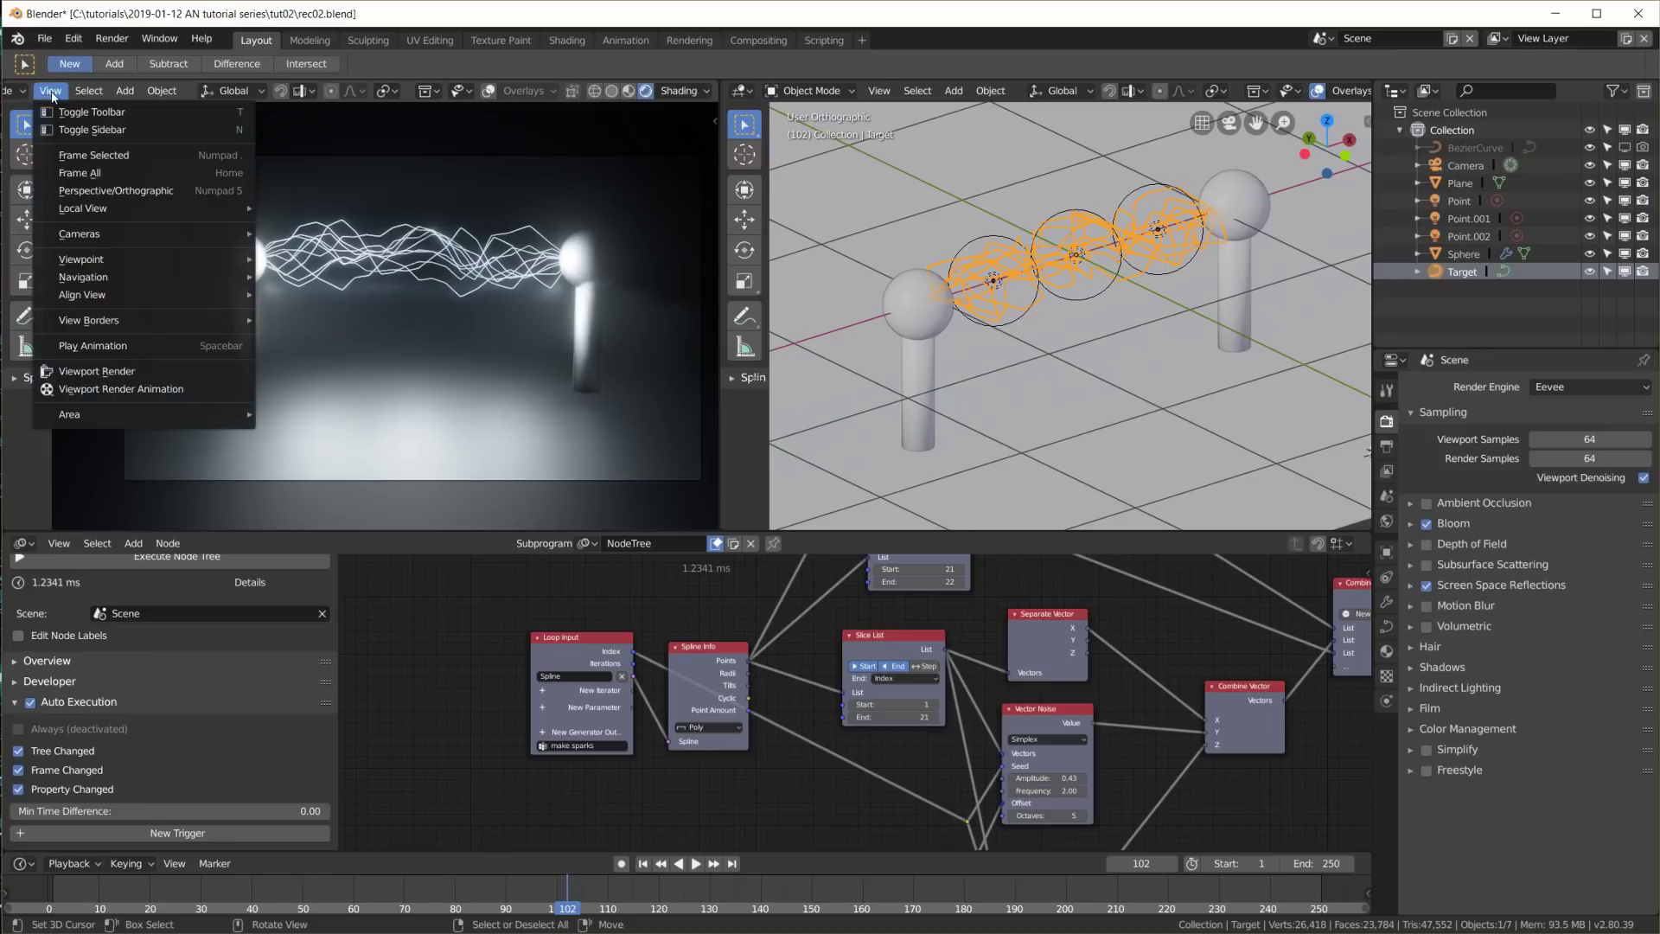
{"action": "left_click", "coordinate": [143, 372]}
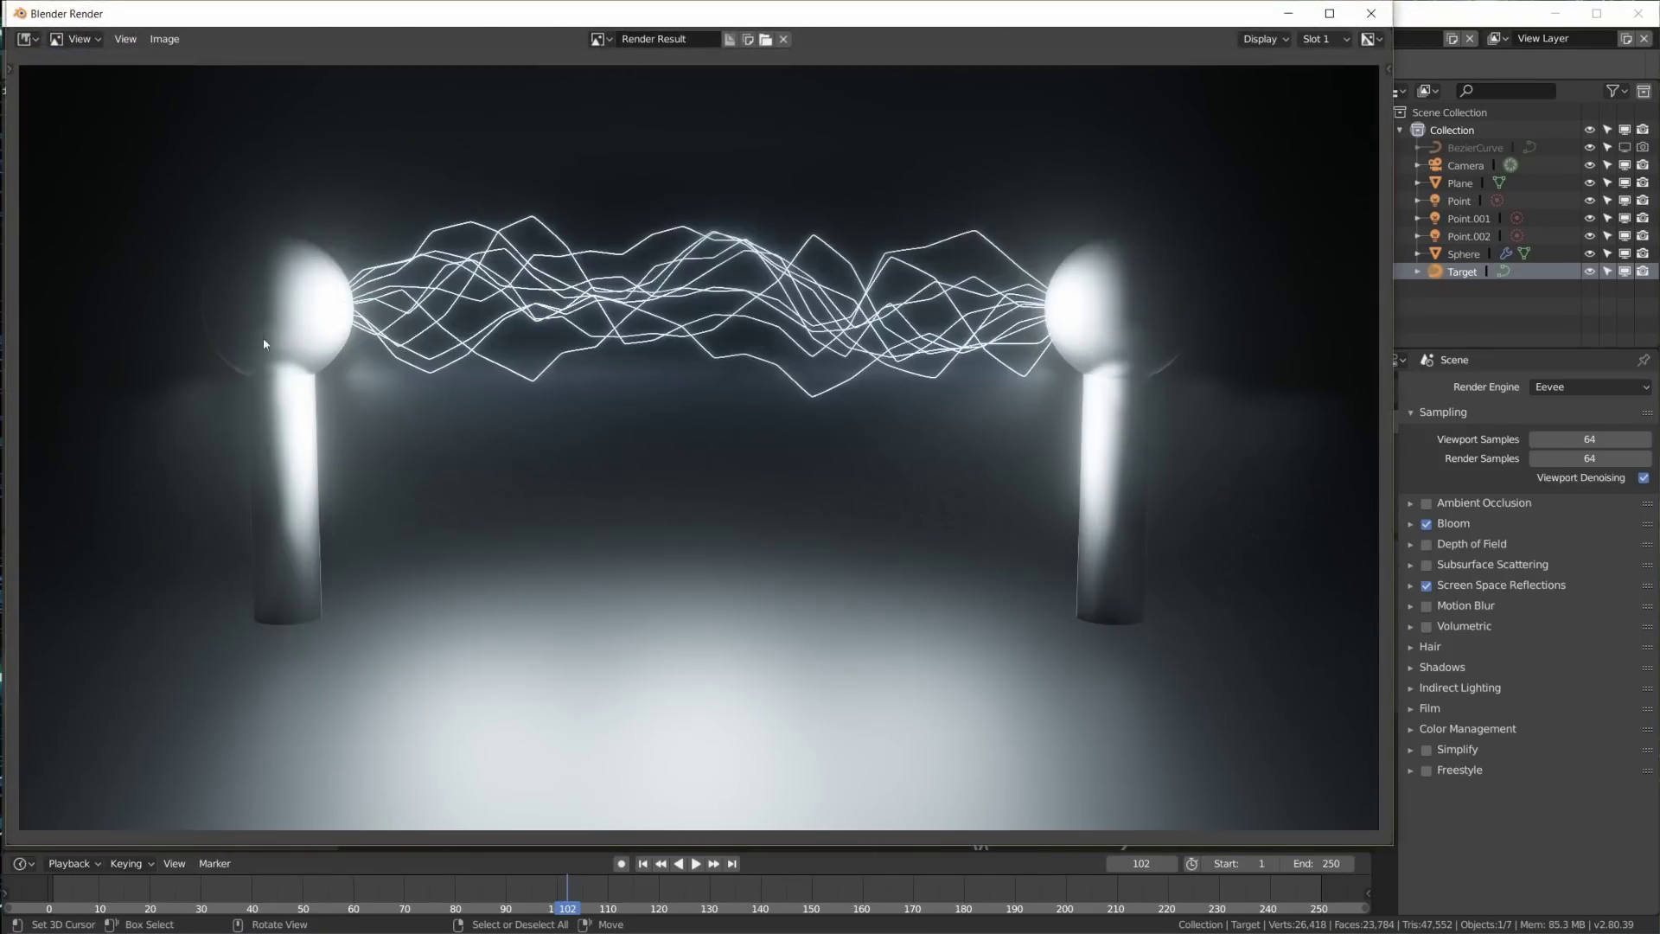
{"action": "left_click", "coordinate": [1372, 13]}
Render the current frame as a full image for comparison and close the render window
{"action": "left_click", "coordinate": [110, 39]}
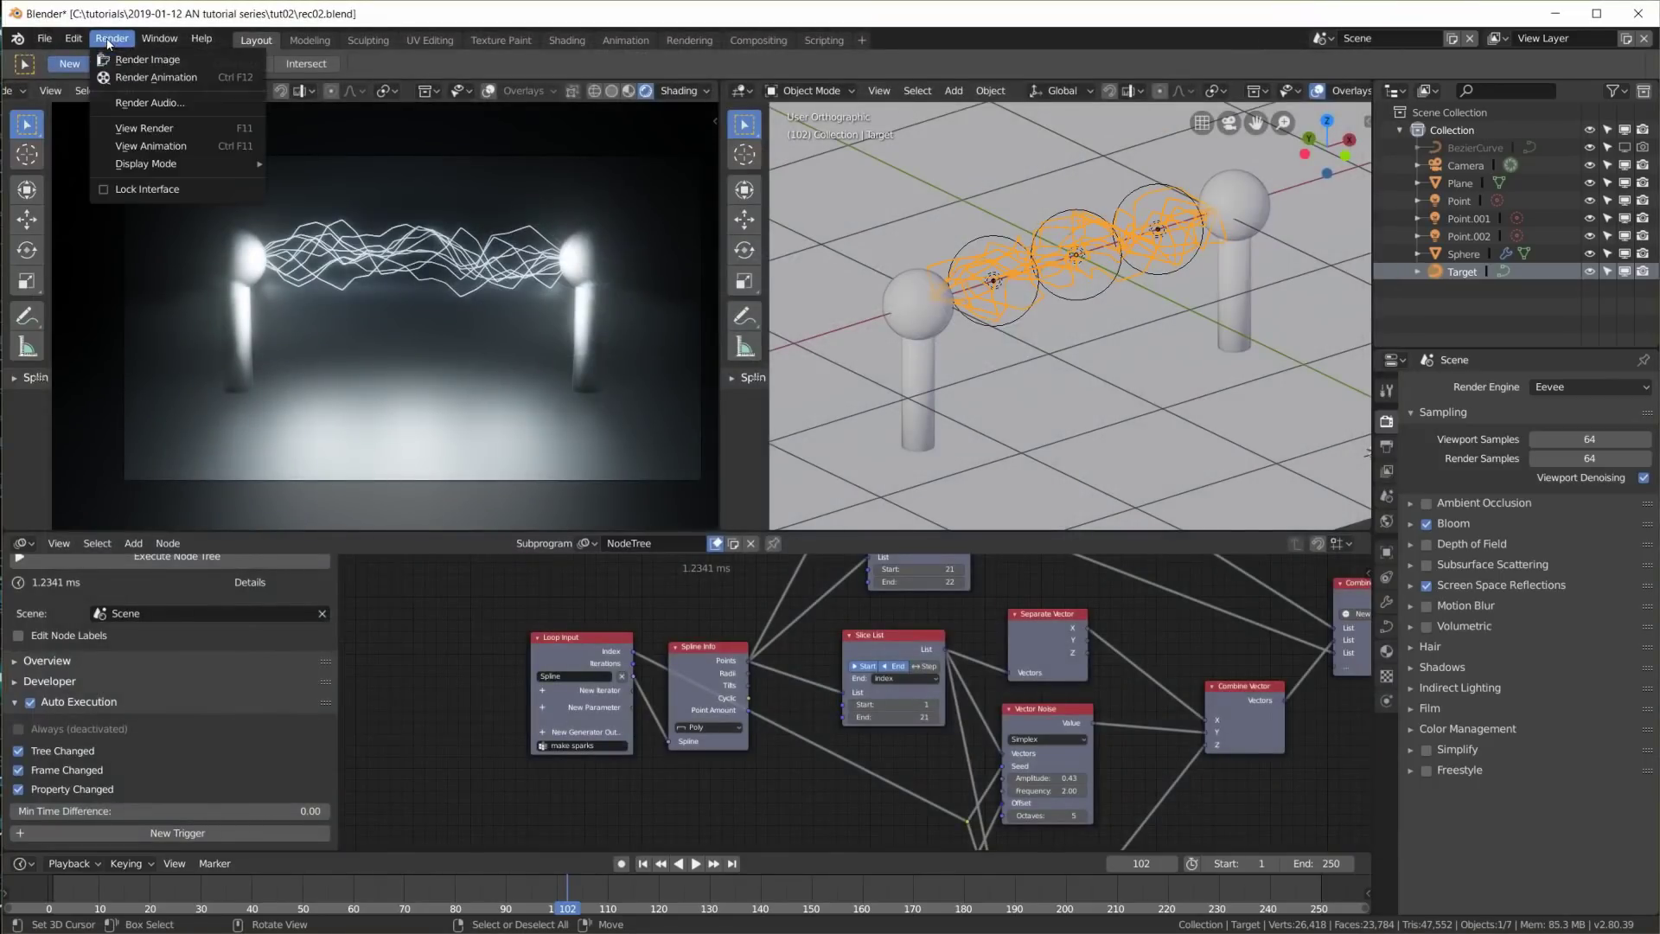
{"action": "left_click", "coordinate": [147, 58]}
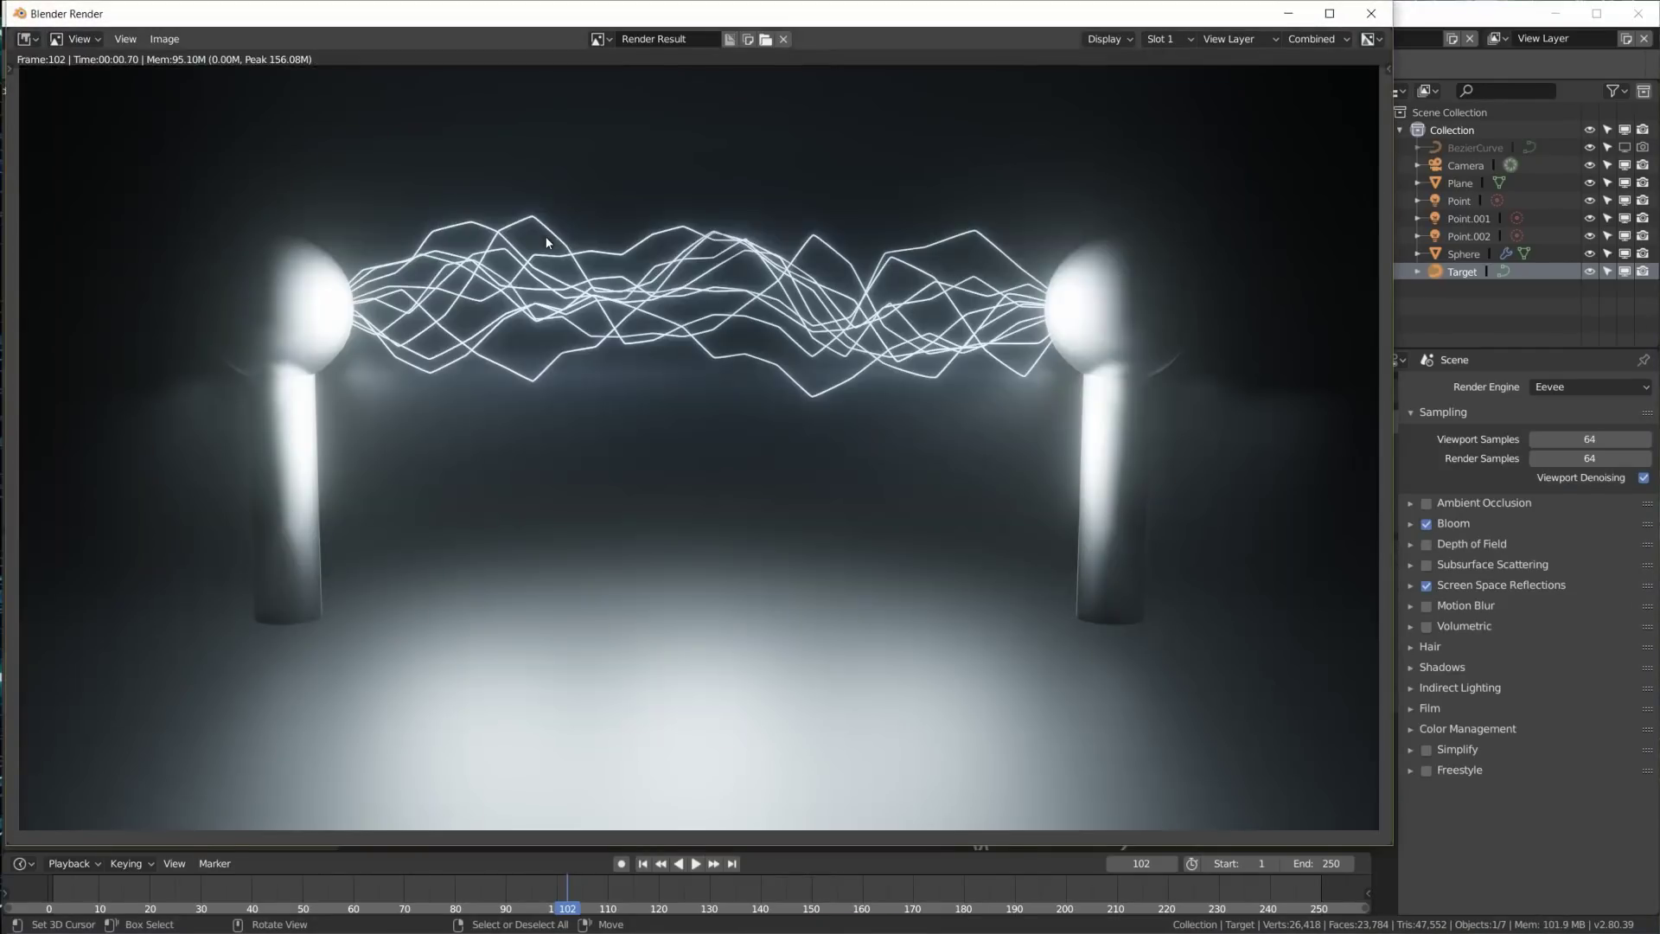
{"action": "left_click", "coordinate": [1371, 13]}
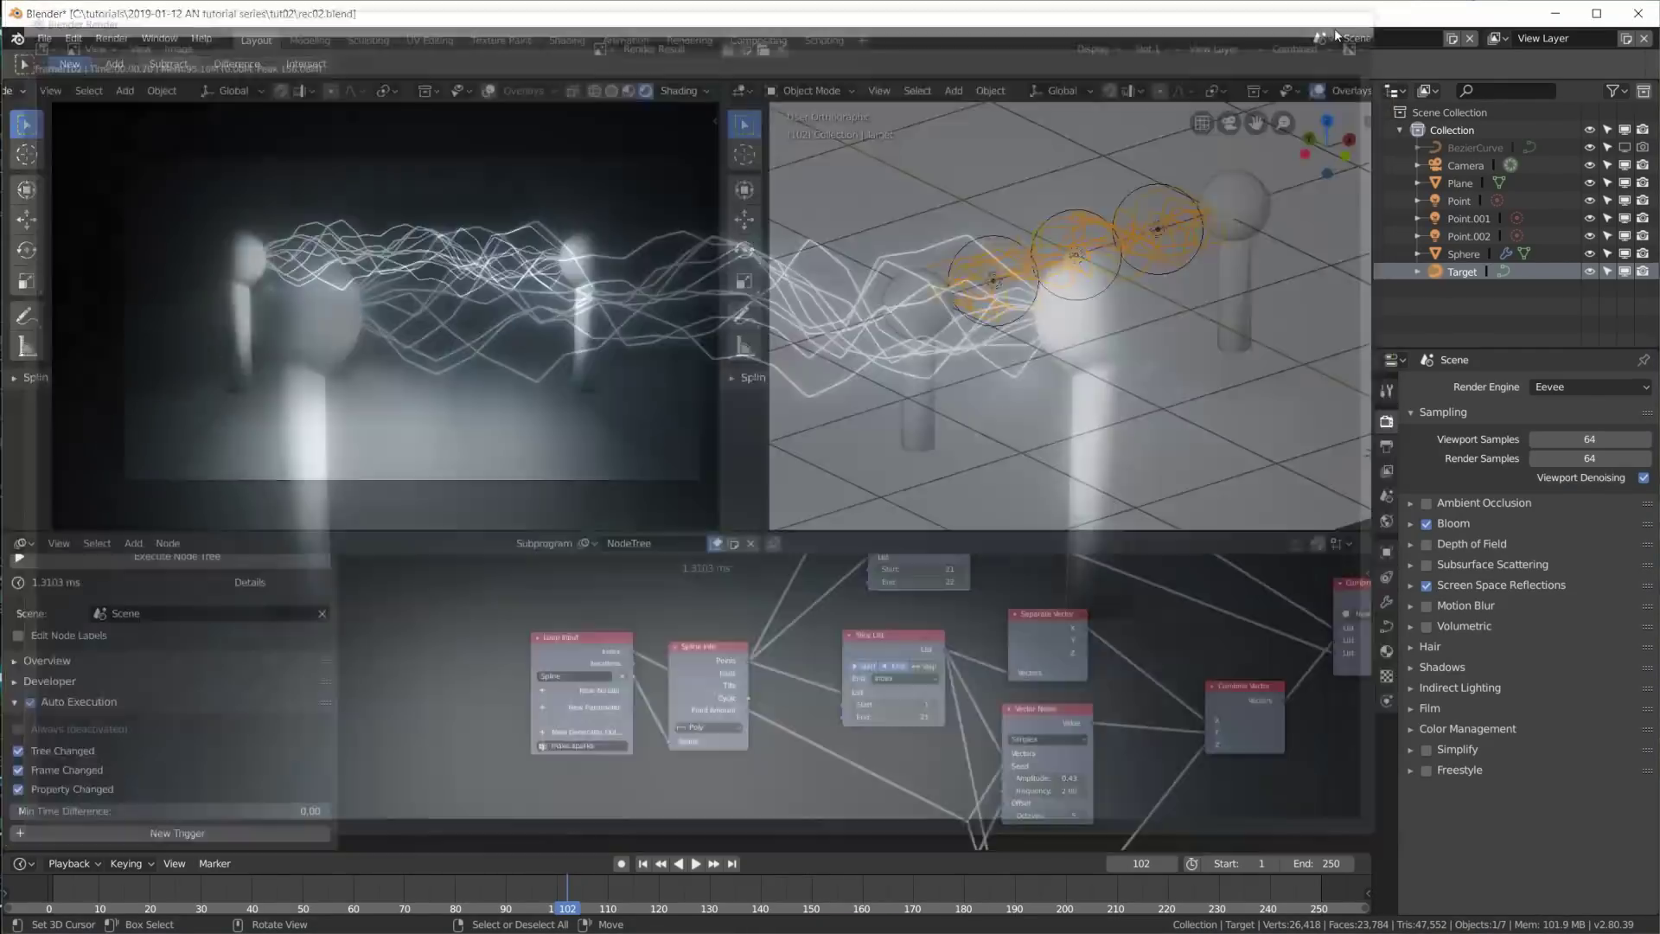
Start a viewport render of the whole animation from the camera view and move the render window aside
{"action": "left_click", "coordinate": [111, 39]}
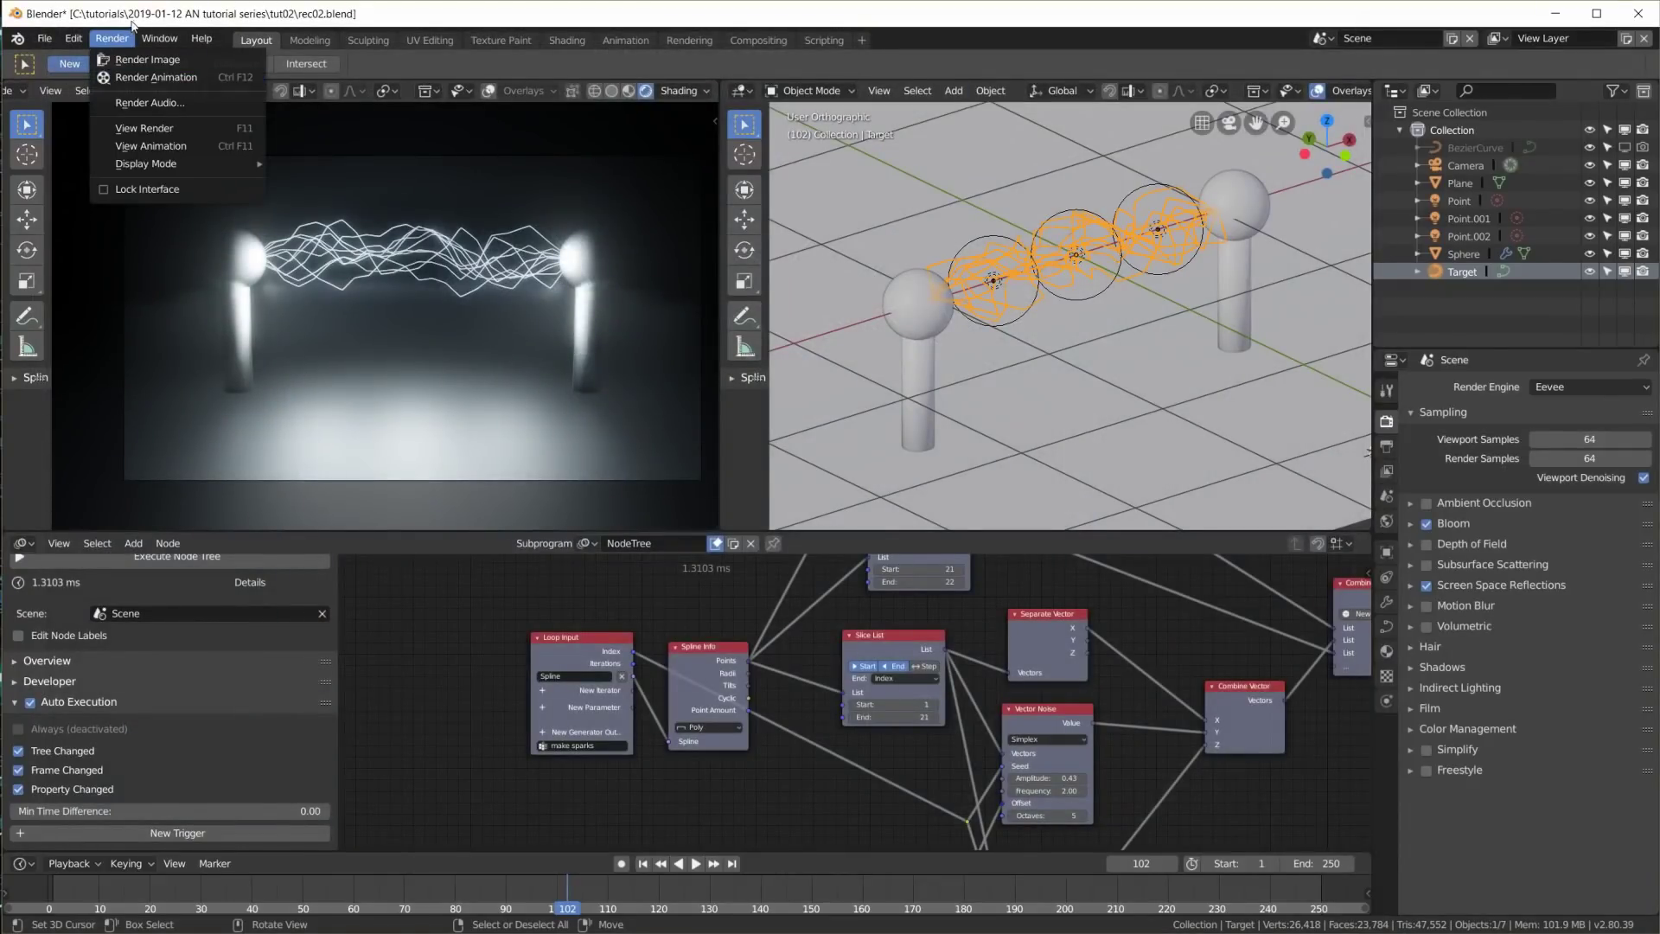
{"action": "left_click", "coordinate": [49, 90]}
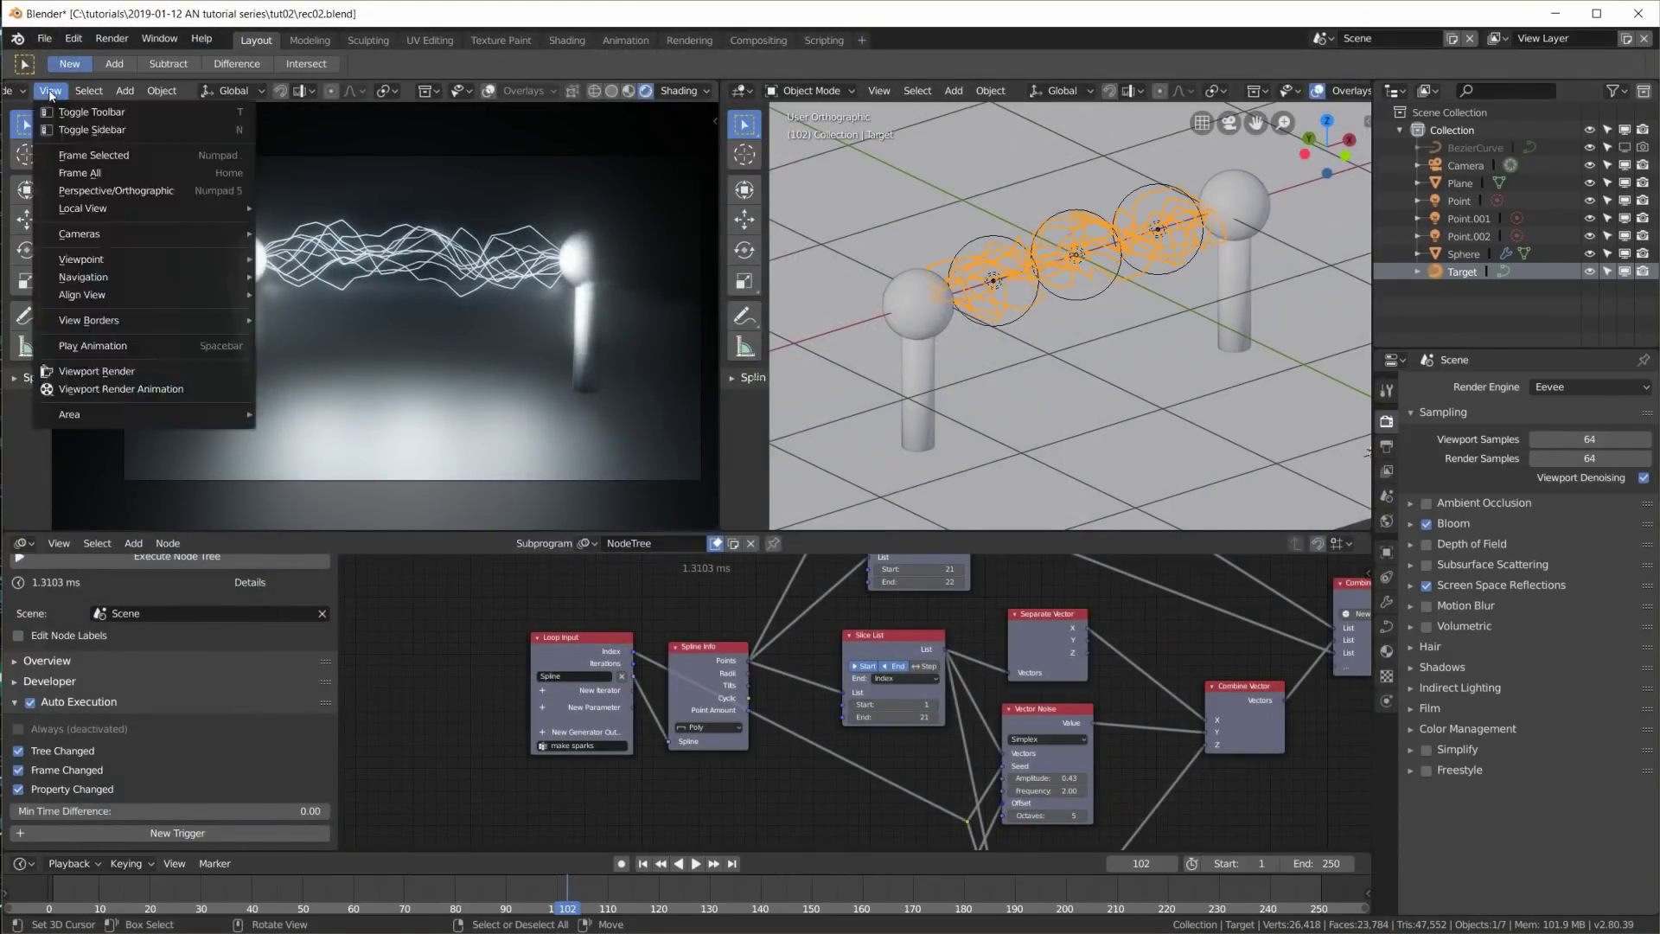
{"action": "left_click", "coordinate": [121, 389]}
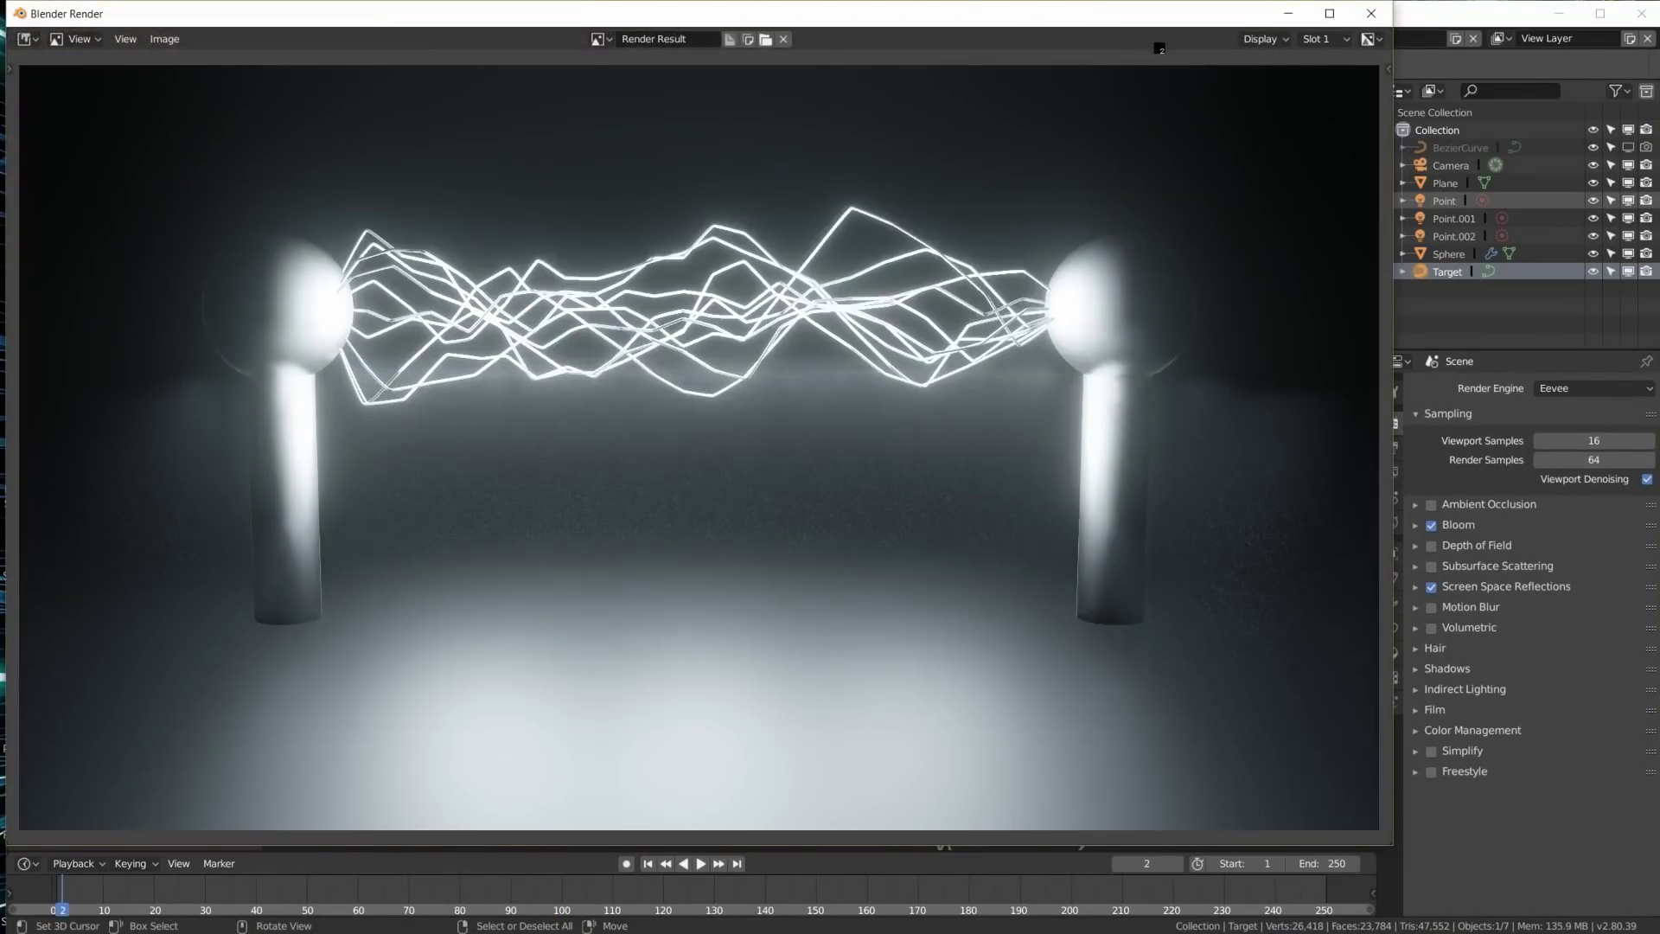
{"action": "left_click_drag", "start_coordinate": [1025, 18], "coordinate": [1232, 50]}
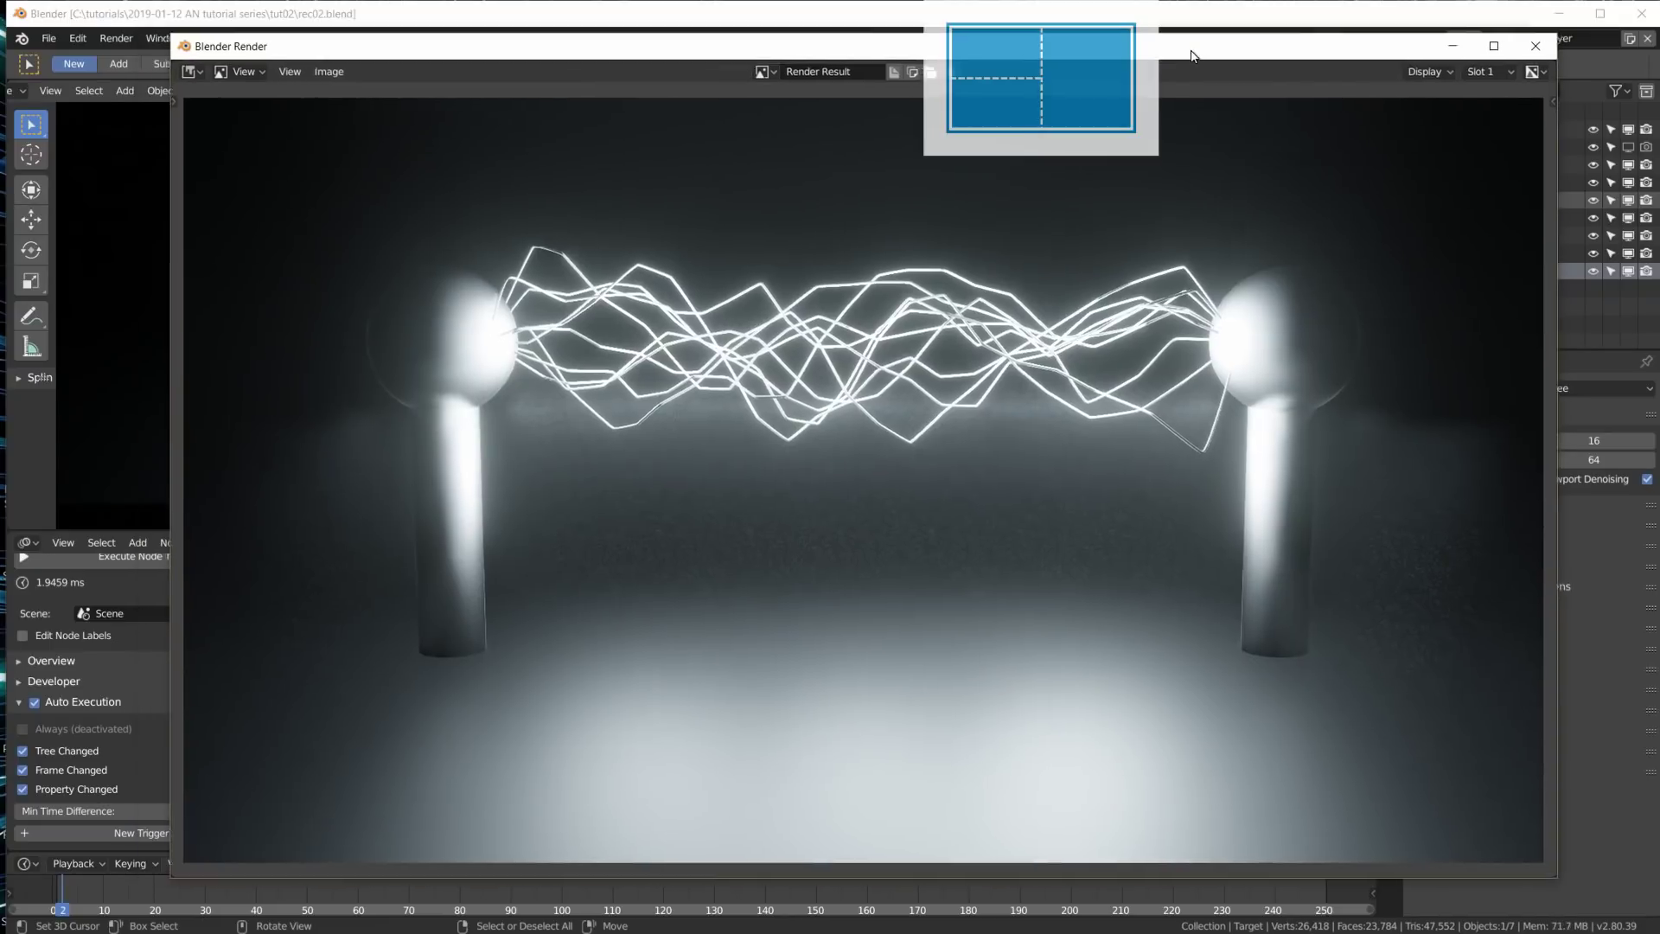